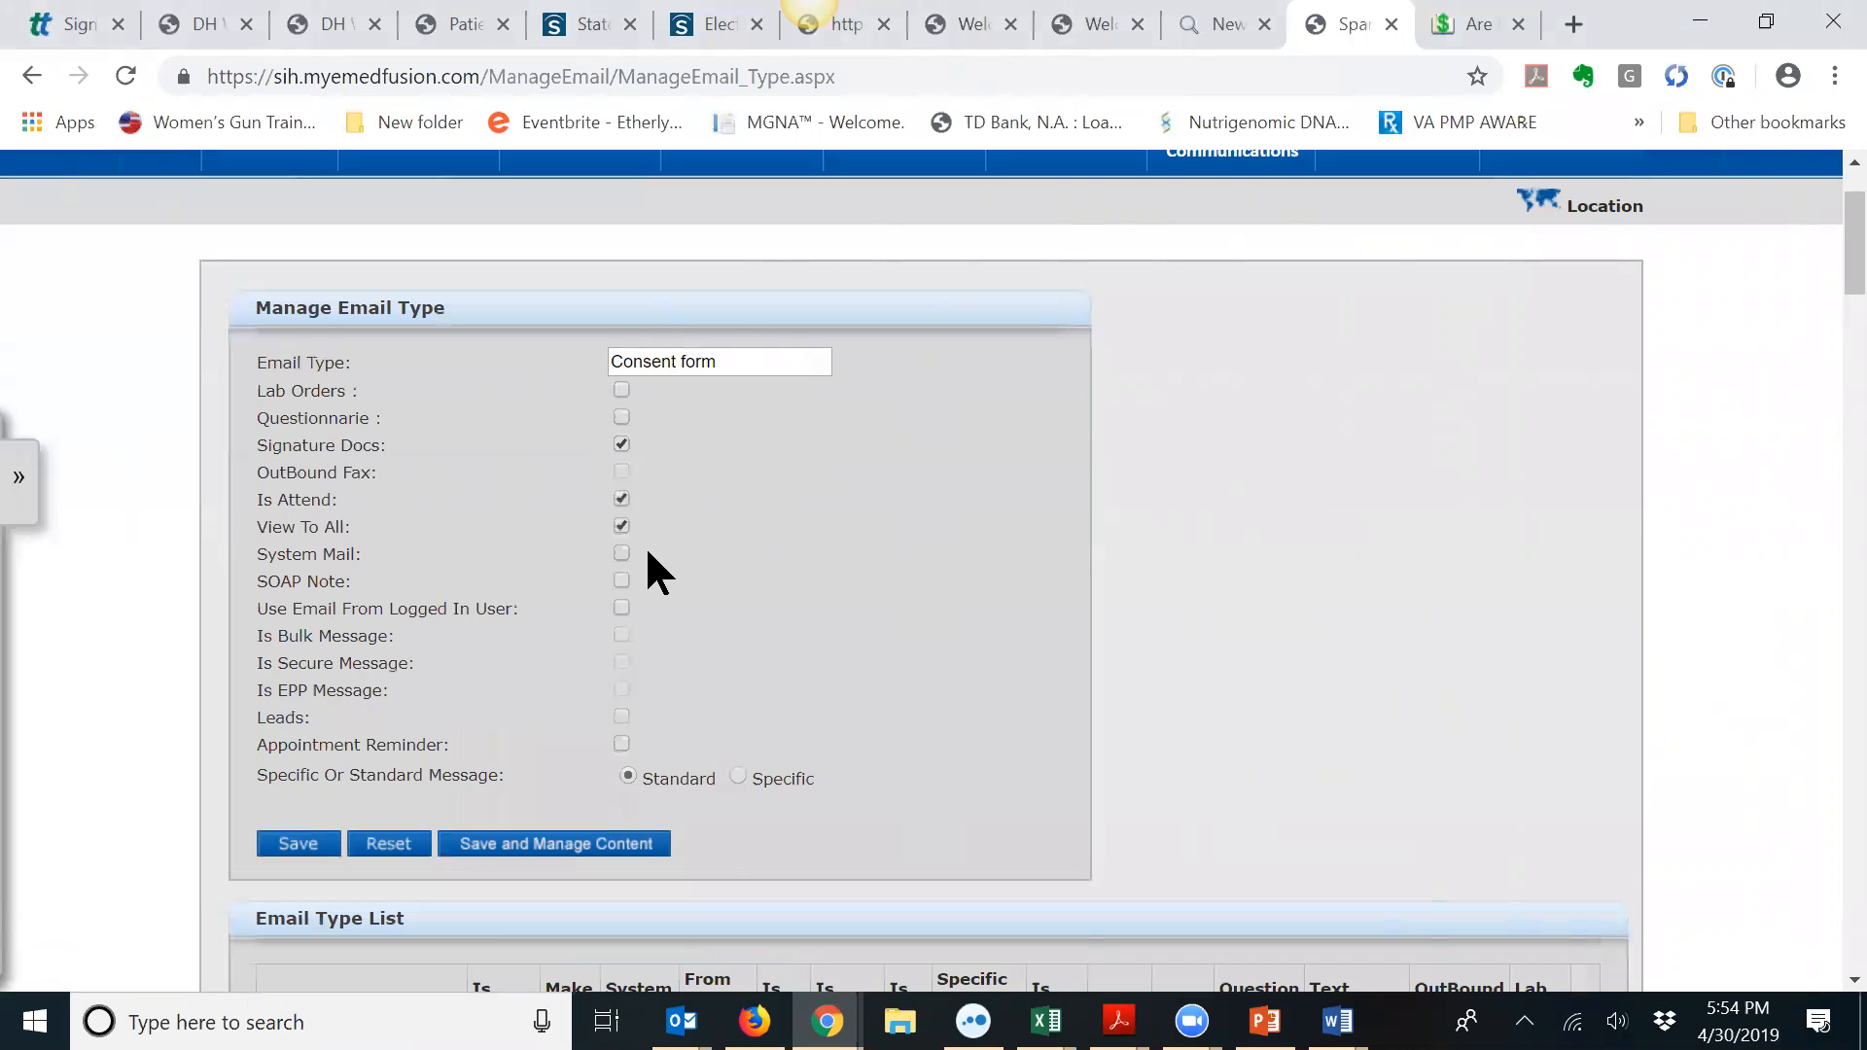
Step: Save the Consent form email type and bring its Message content editor into view
{"action": "left_click", "coordinate": [505, 845]}
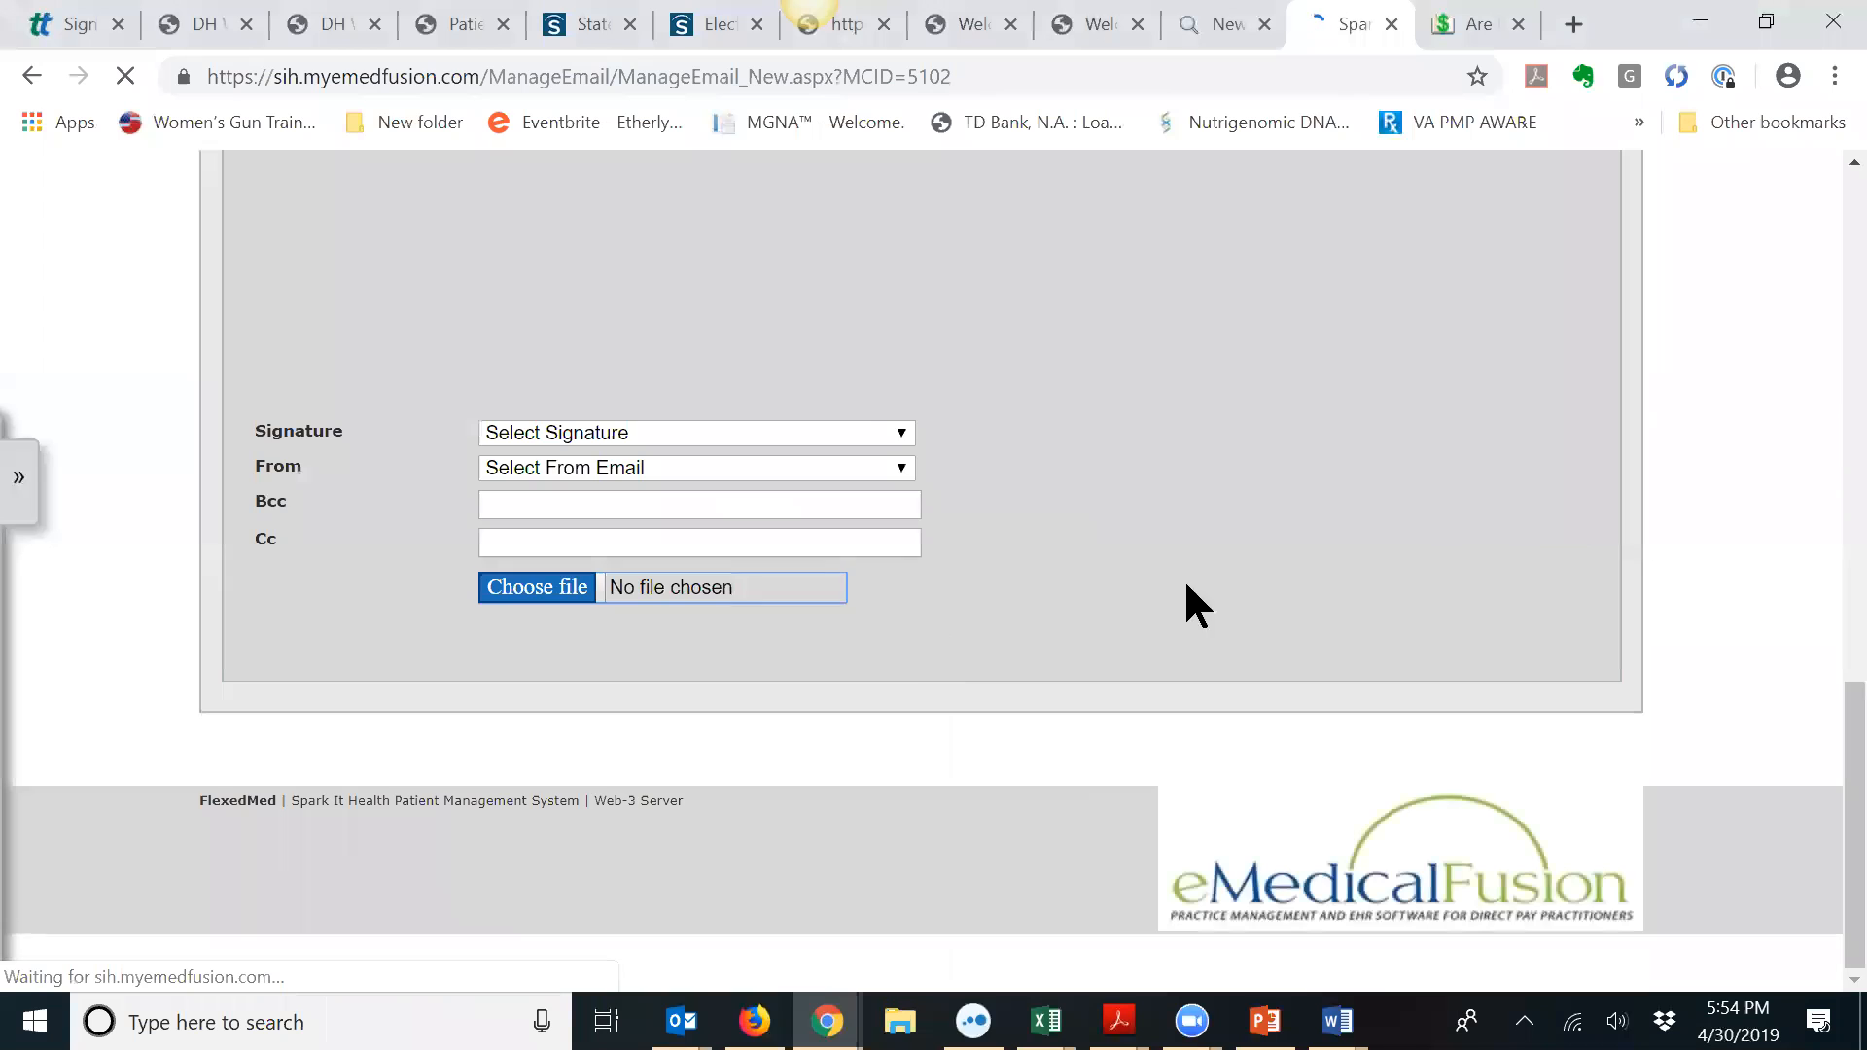
{"action": "left_click_drag", "start_coordinate": [1818, 747], "coordinate": [1818, 387]}
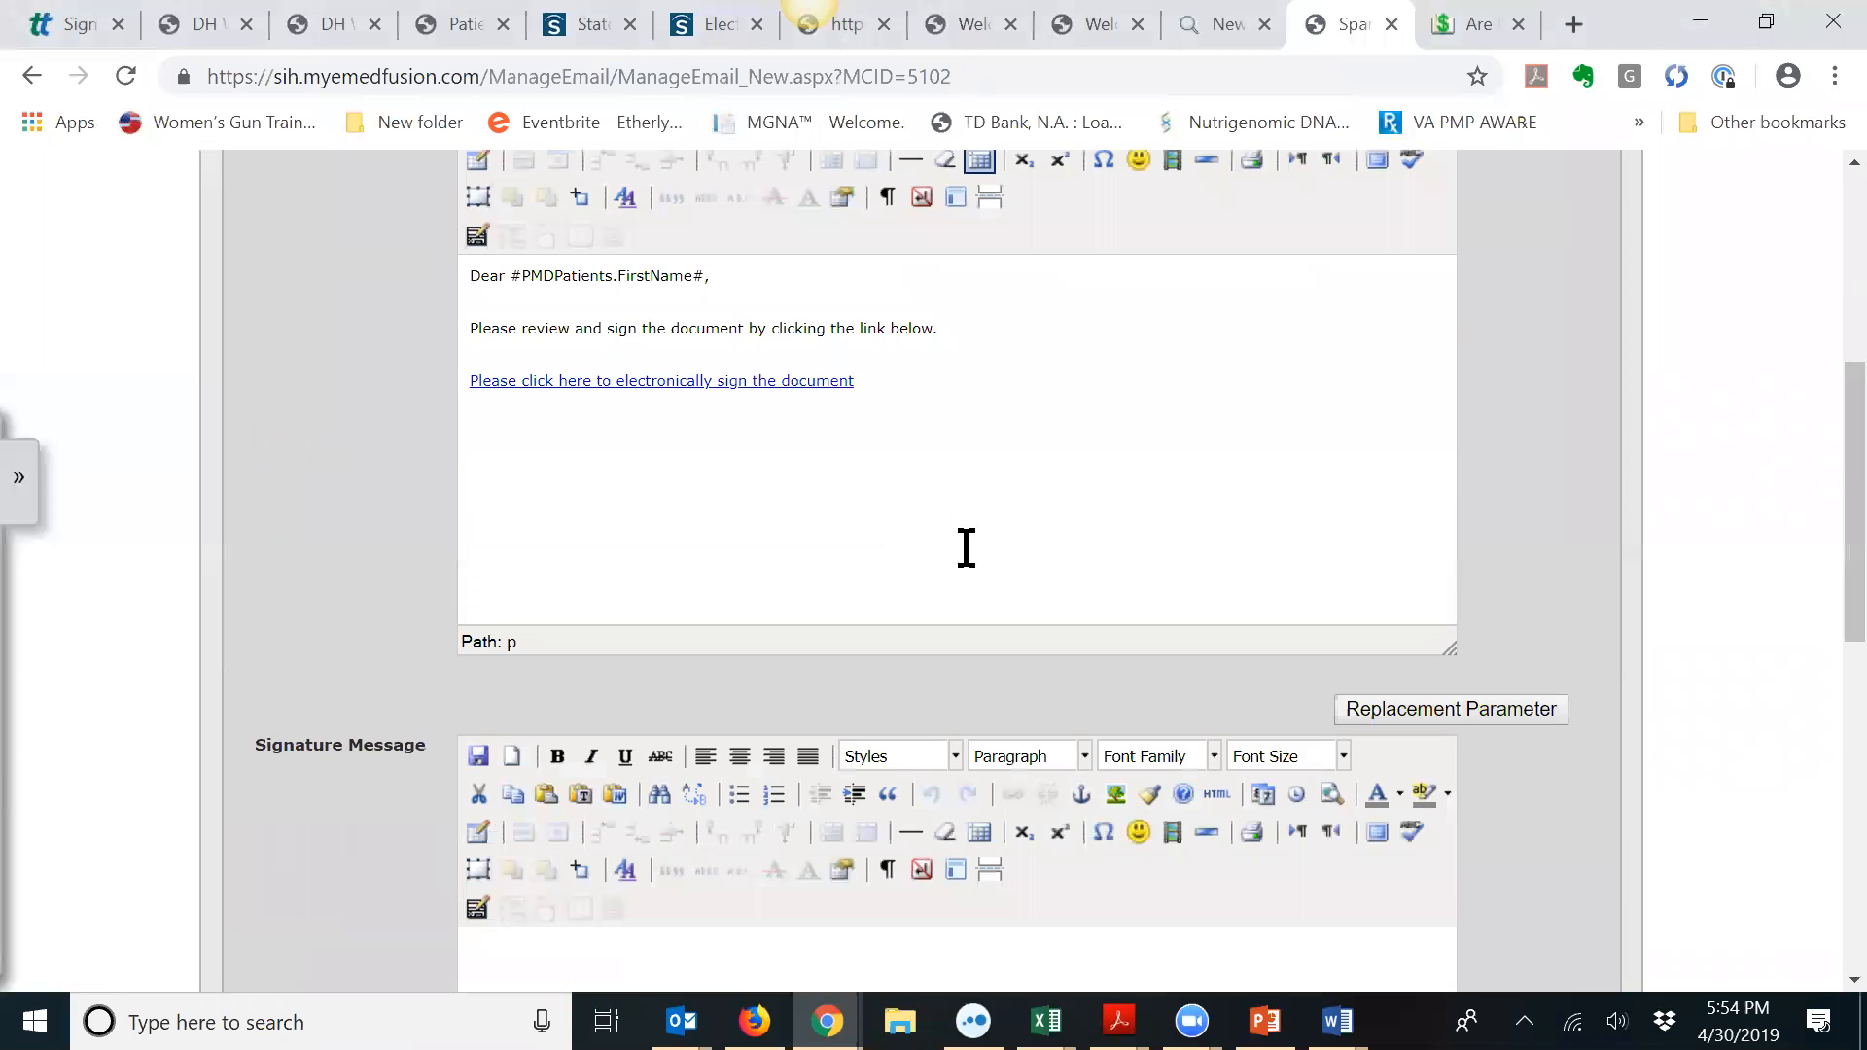
Step: Paste the telemedicine consent text into the signature message and set all of it to 12pt
{"action": "scroll", "coordinate": [962, 545], "scroll_direction": "down", "scroll_amount": 6}
{"action": "left_click", "coordinate": [640, 491]}
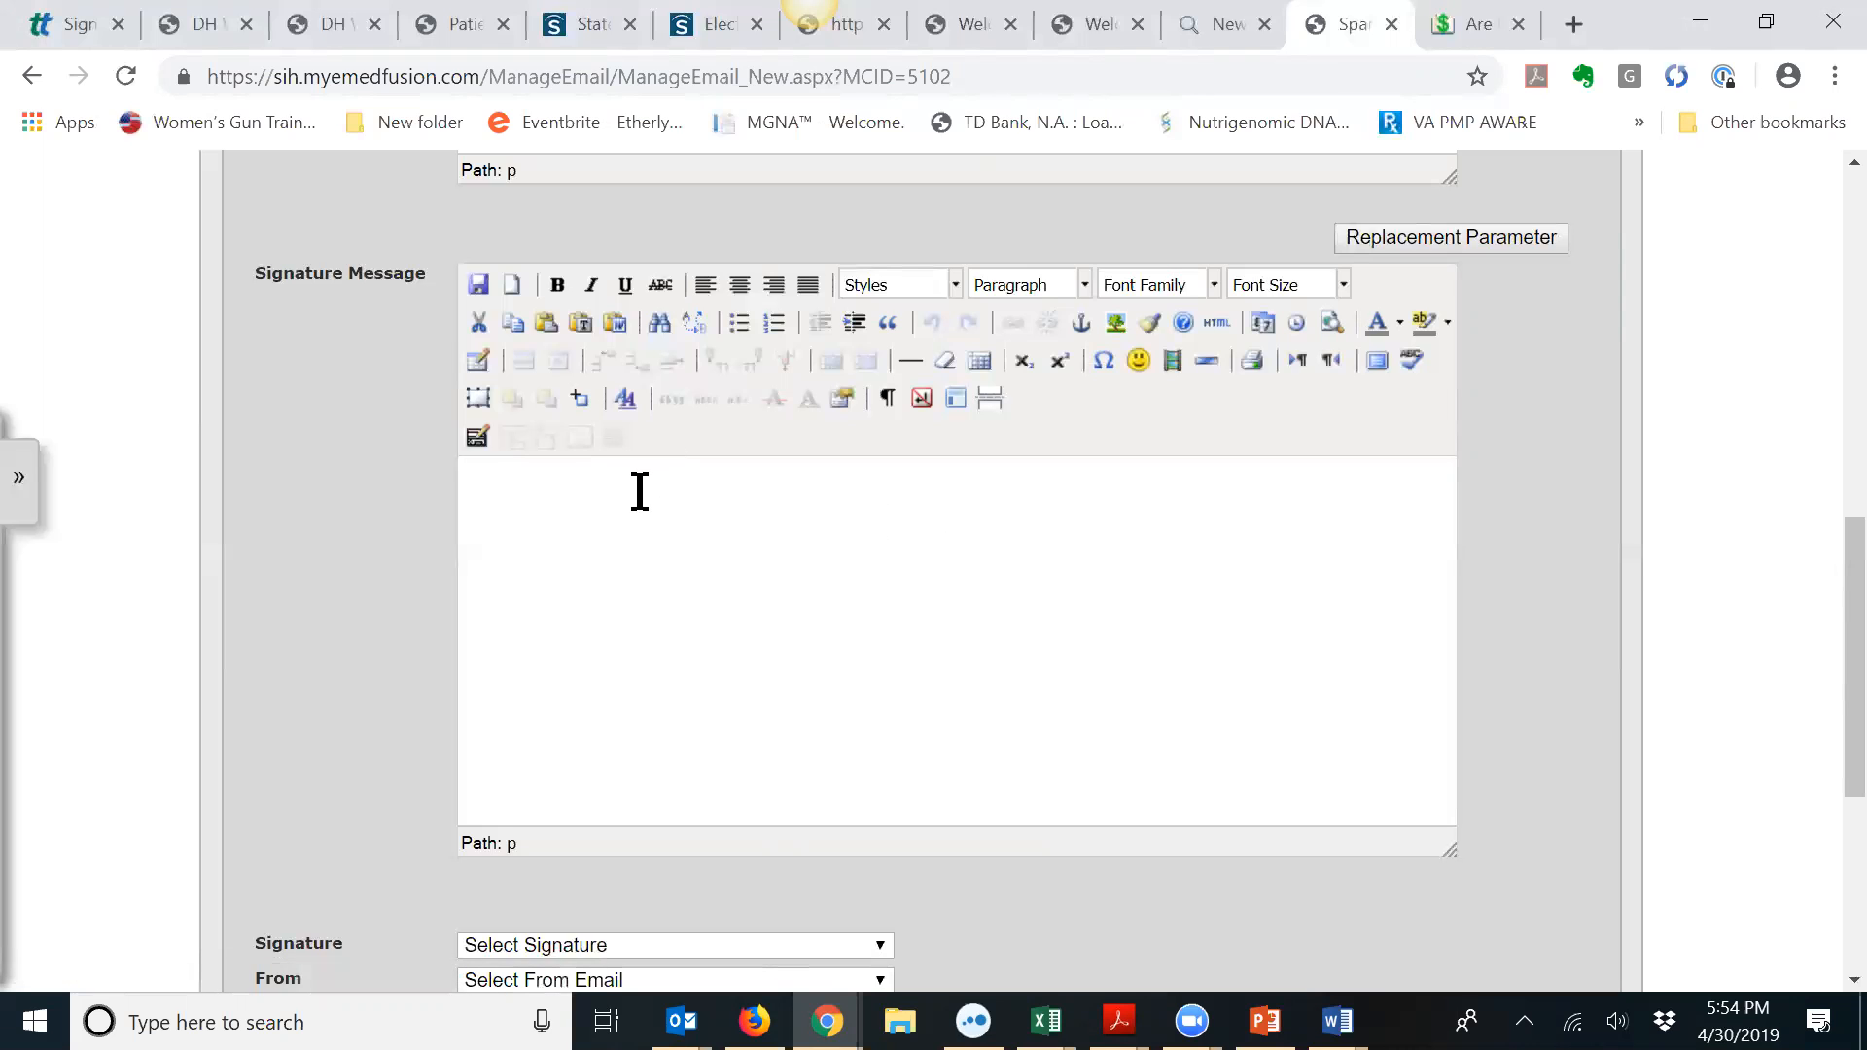
{"action": "key", "text": "ctrl+v"}
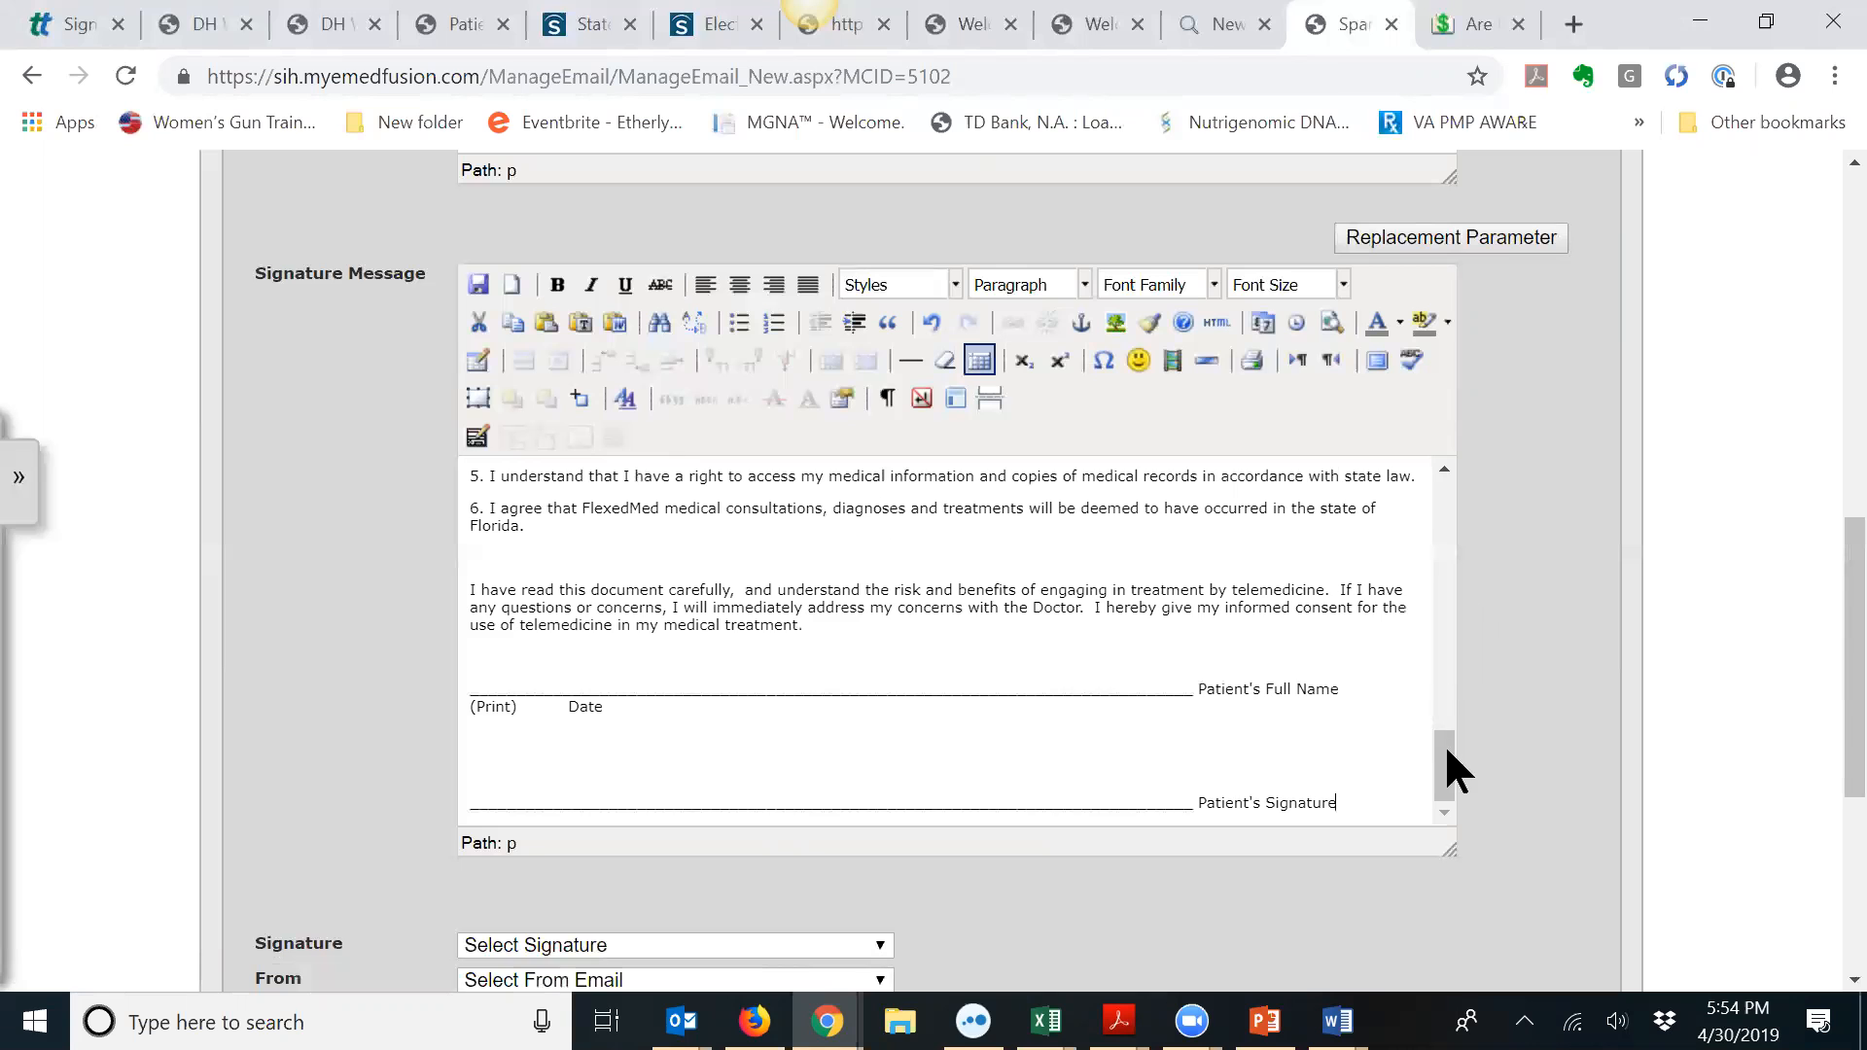
{"action": "left_click_drag", "start_coordinate": [1447, 742], "coordinate": [1432, 475]}
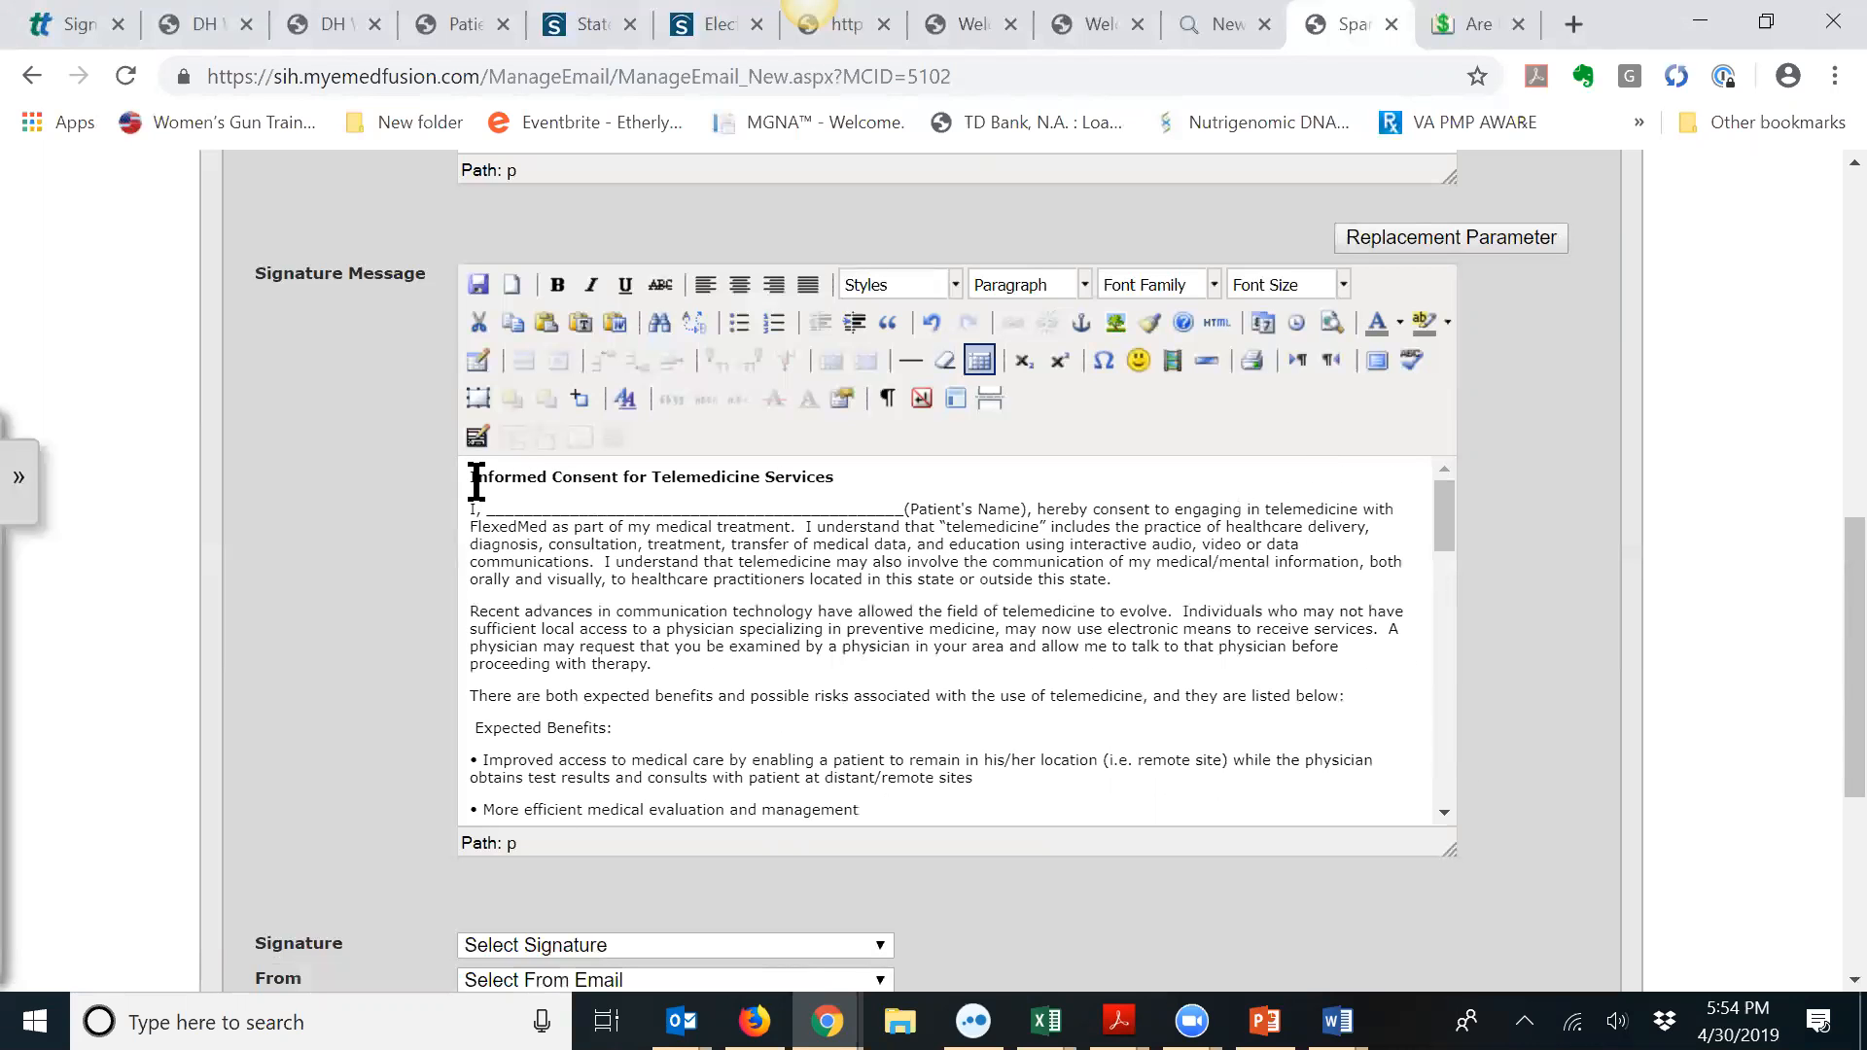
{"action": "left_click_drag", "start_coordinate": [473, 481], "coordinate": [679, 569]}
{"action": "left_click_drag", "start_coordinate": [1442, 573], "coordinate": [1470, 817]}
{"action": "left_click", "coordinate": [1366, 796], "text": "shift"}
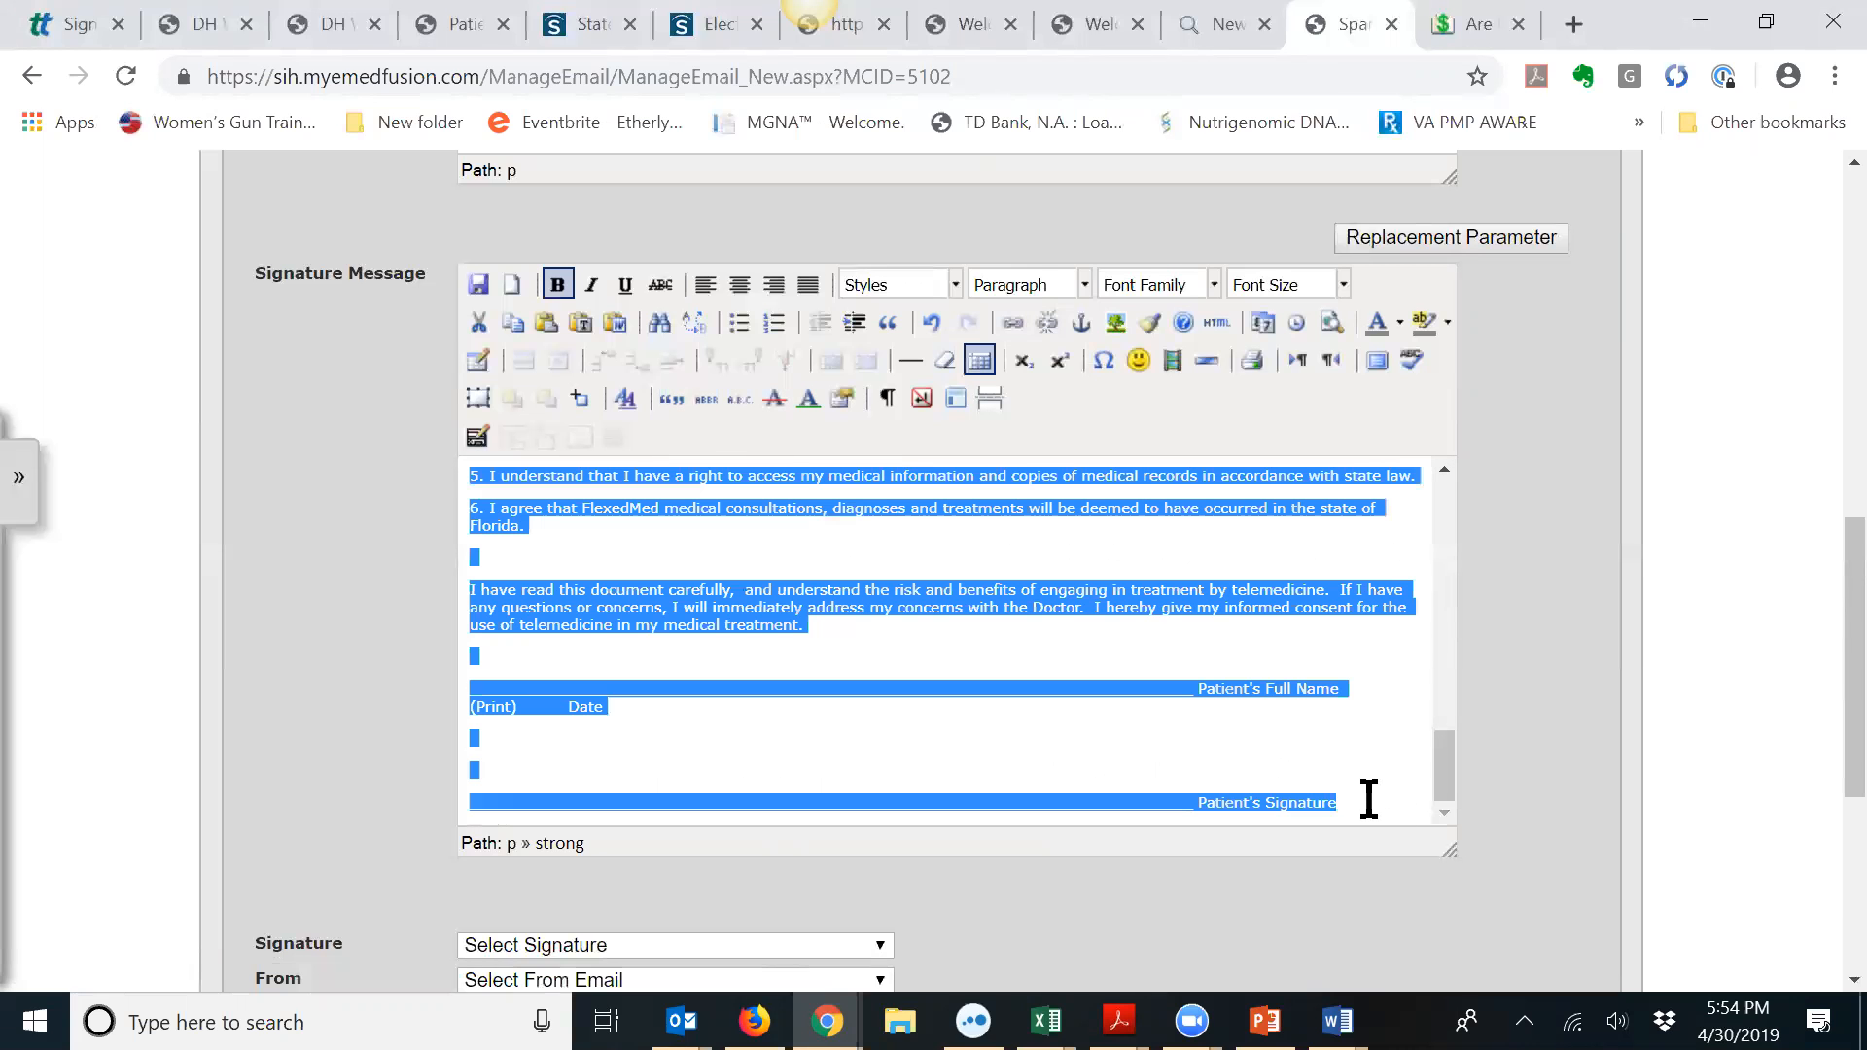
{"action": "left_click", "coordinate": [1343, 284]}
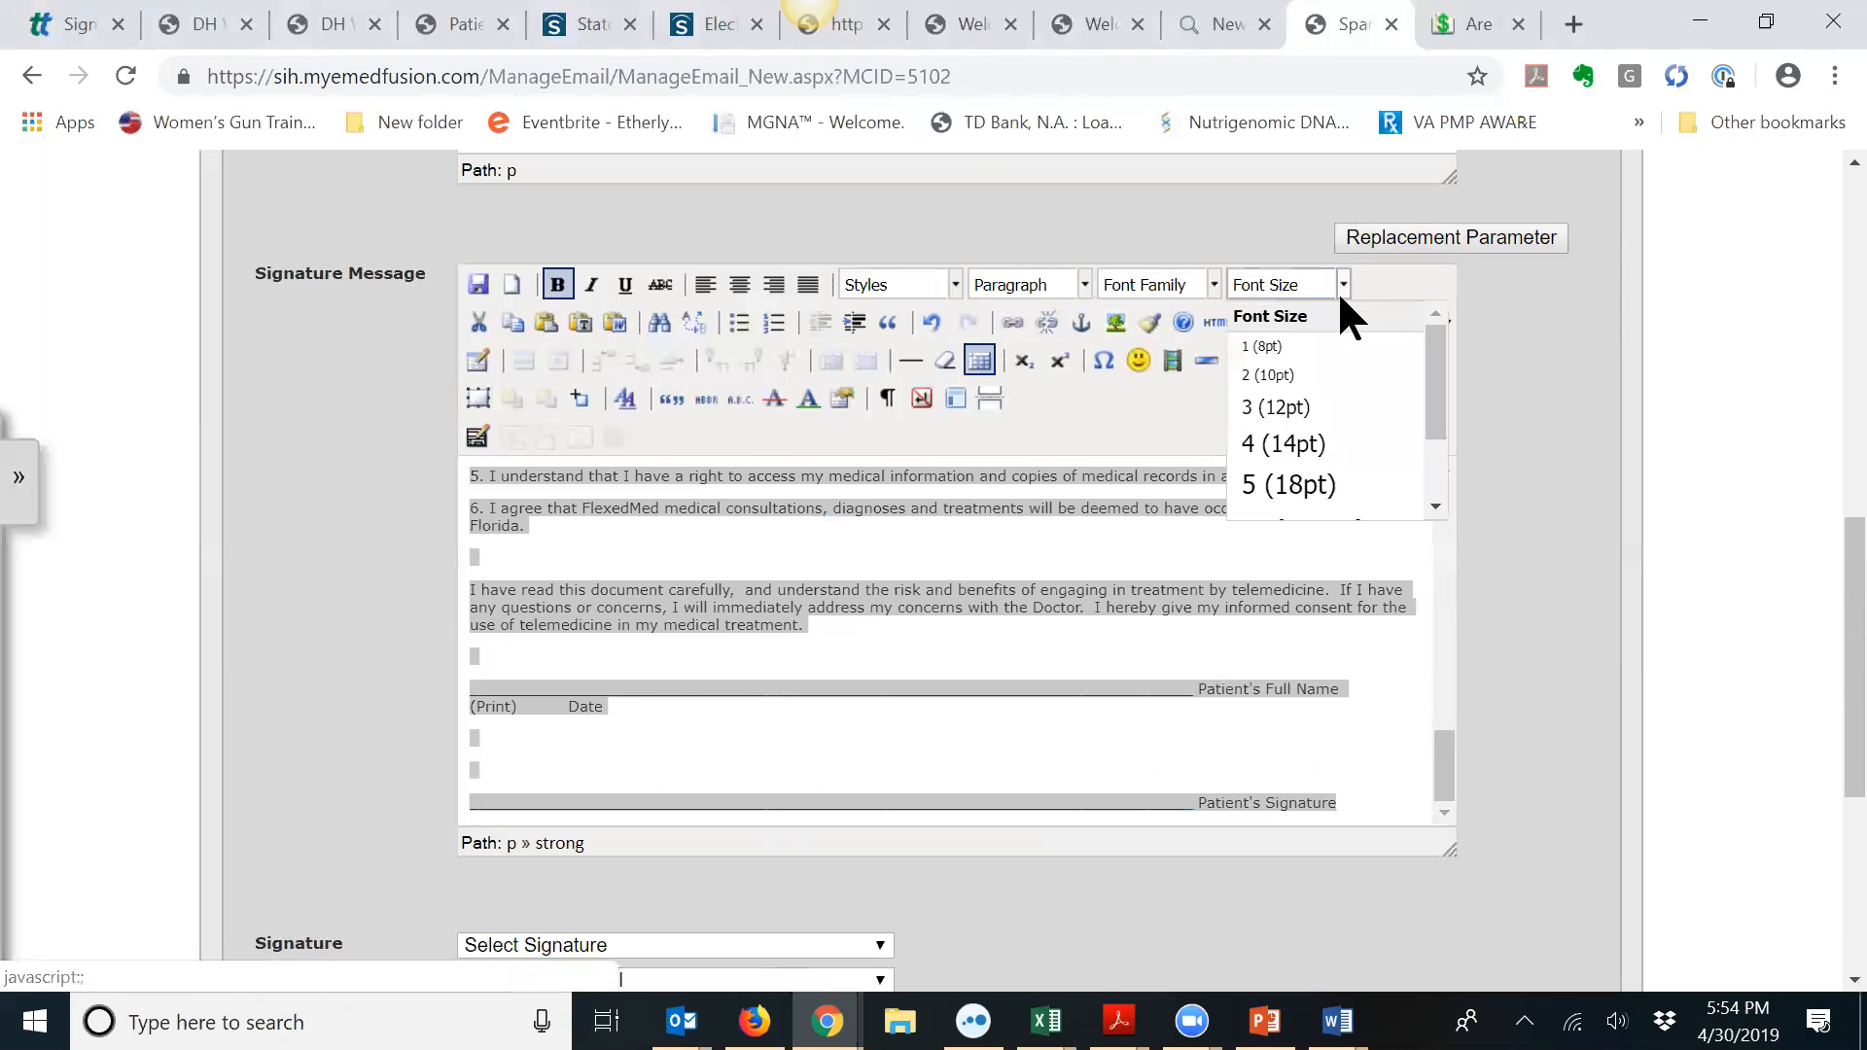
{"action": "left_click", "coordinate": [1322, 403]}
{"action": "left_click", "coordinate": [892, 573]}
Step: Delete the underscore blank in front of (Patient's Name)
{"action": "left_click_drag", "start_coordinate": [1448, 739], "coordinate": [1461, 472]}
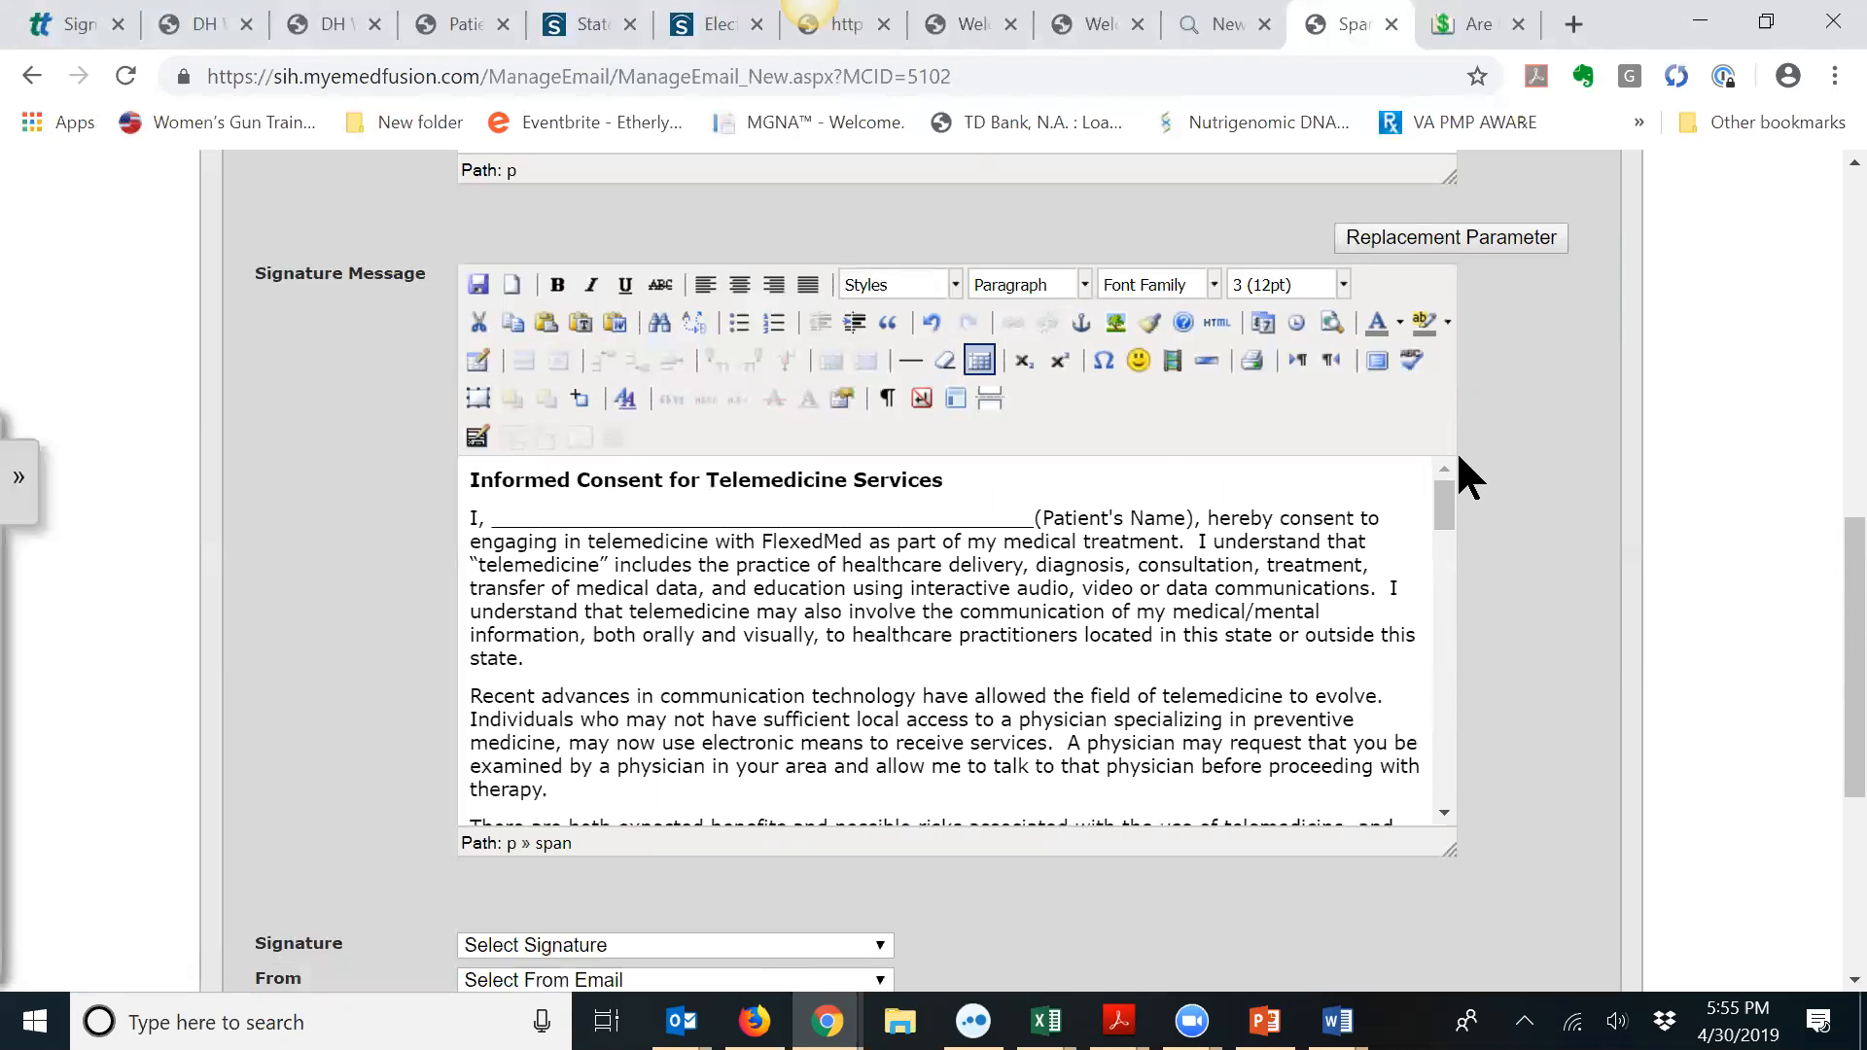
{"action": "left_click", "coordinate": [1037, 518]}
{"action": "key", "text": "BackSpace"}
{"action": "key", "text": "BackSpace"}
{"action": "key", "text": "BackSpace"}
{"action": "key", "text": "BackSpace"}
{"action": "key", "text": "BackSpace"}
{"action": "key", "text": "BackSpace"}
{"action": "key", "text": "BackSpace"}
{"action": "key", "text": "BackSpace"}
{"action": "key", "text": "BackSpace"}
{"action": "key", "text": "BackSpace"}
{"action": "key", "text": "BackSpace"}
{"action": "key", "text": "BackSpace"}
{"action": "key", "text": "BackSpace"}
{"action": "key", "text": "BackSpace"}
{"action": "key", "text": "BackSpace"}
{"action": "key", "text": "BackSpace"}
{"action": "key", "text": "BackSpace"}
{"action": "key", "text": "BackSpace"}
{"action": "key", "text": "BackSpace"}
{"action": "key", "text": "BackSpace"}
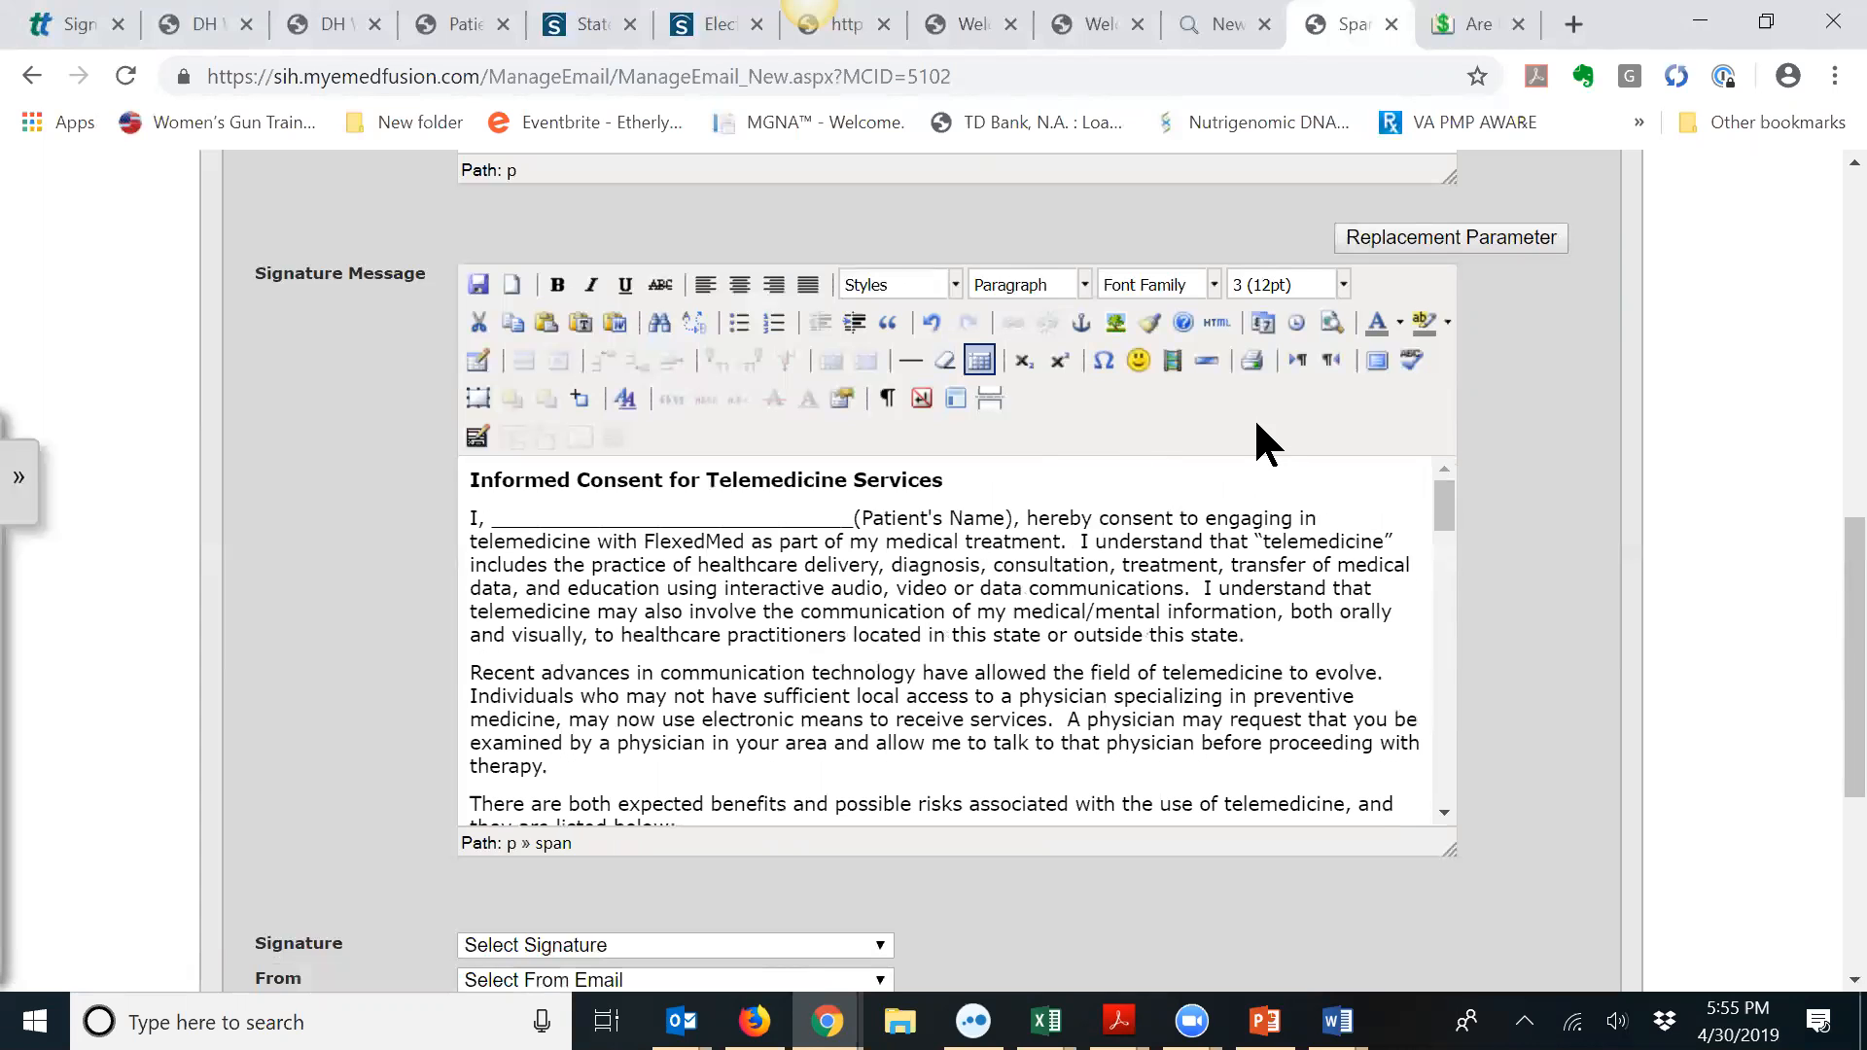
{"action": "key", "text": "BackSpace"}
{"action": "key", "text": "BackSpace"}
{"action": "key", "text": "BackSpace"}
{"action": "key", "text": "BackSpace"}
{"action": "key", "text": "BackSpace"}
{"action": "key", "text": "BackSpace"}
{"action": "key", "text": "BackSpace"}
{"action": "key", "text": "BackSpace"}
{"action": "key", "text": "BackSpace"}
{"action": "key", "text": "BackSpace"}
{"action": "key", "text": "BackSpace"}
{"action": "key", "text": "BackSpace"}
{"action": "key", "text": "BackSpace"}
{"action": "key", "text": "BackSpace"}
{"action": "key", "text": "BackSpace"}
{"action": "key", "text": "BackSpace"}
{"action": "key", "text": "BackSpace"}
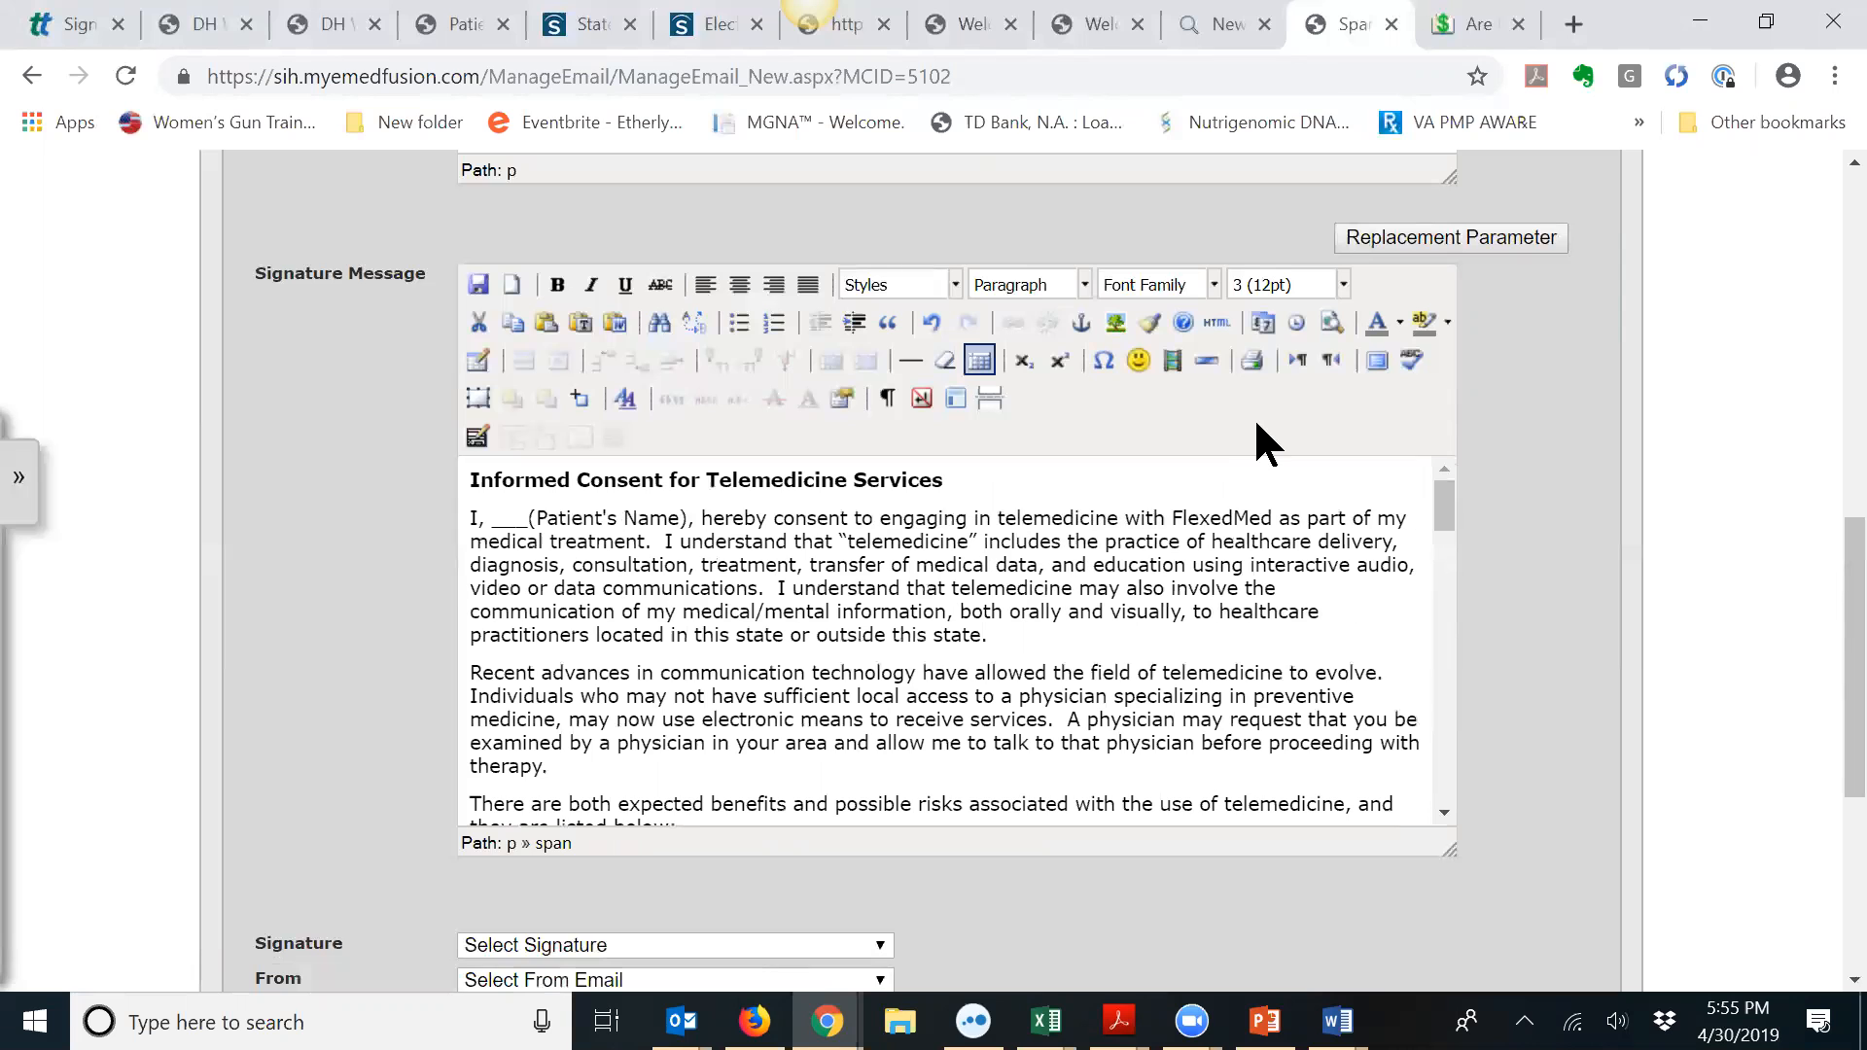
{"action": "key", "text": "BackSpace"}
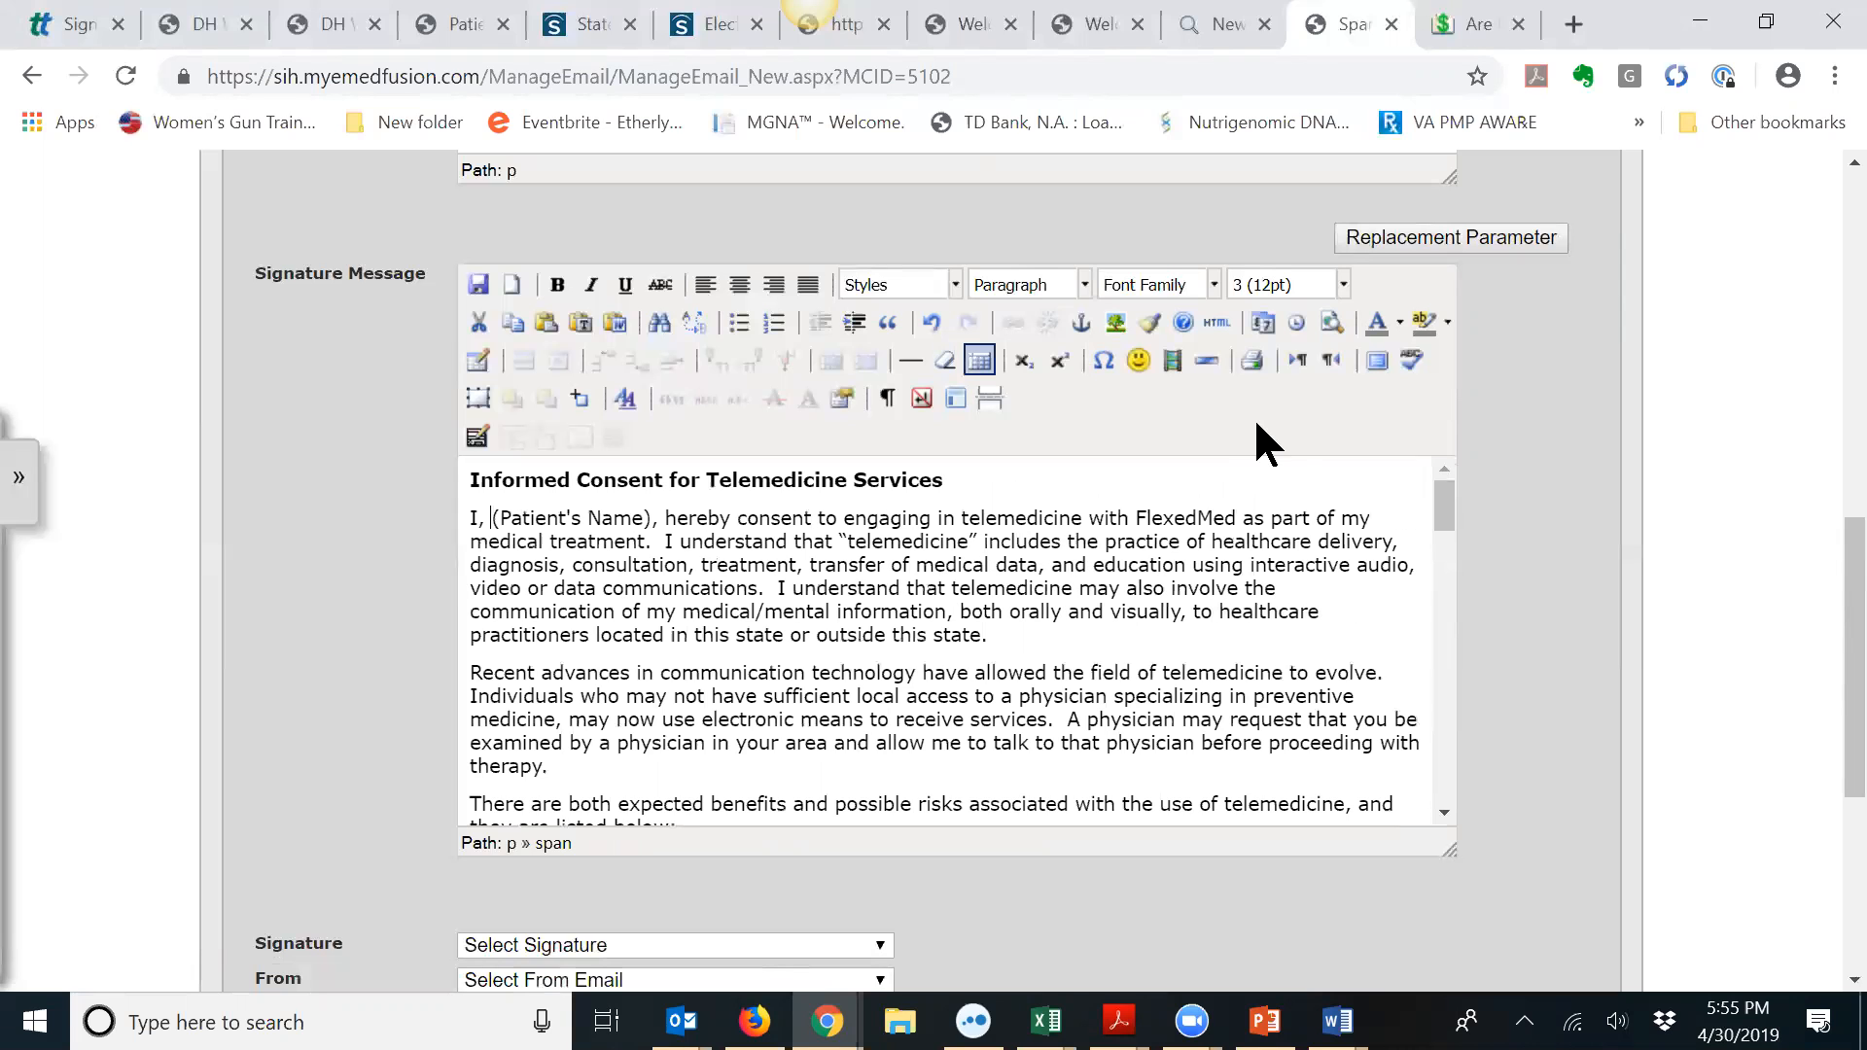
Step: Insert the #Text1# replacement parameter into the name spot before (Patient's Name)
{"action": "left_click", "coordinate": [1422, 239]}
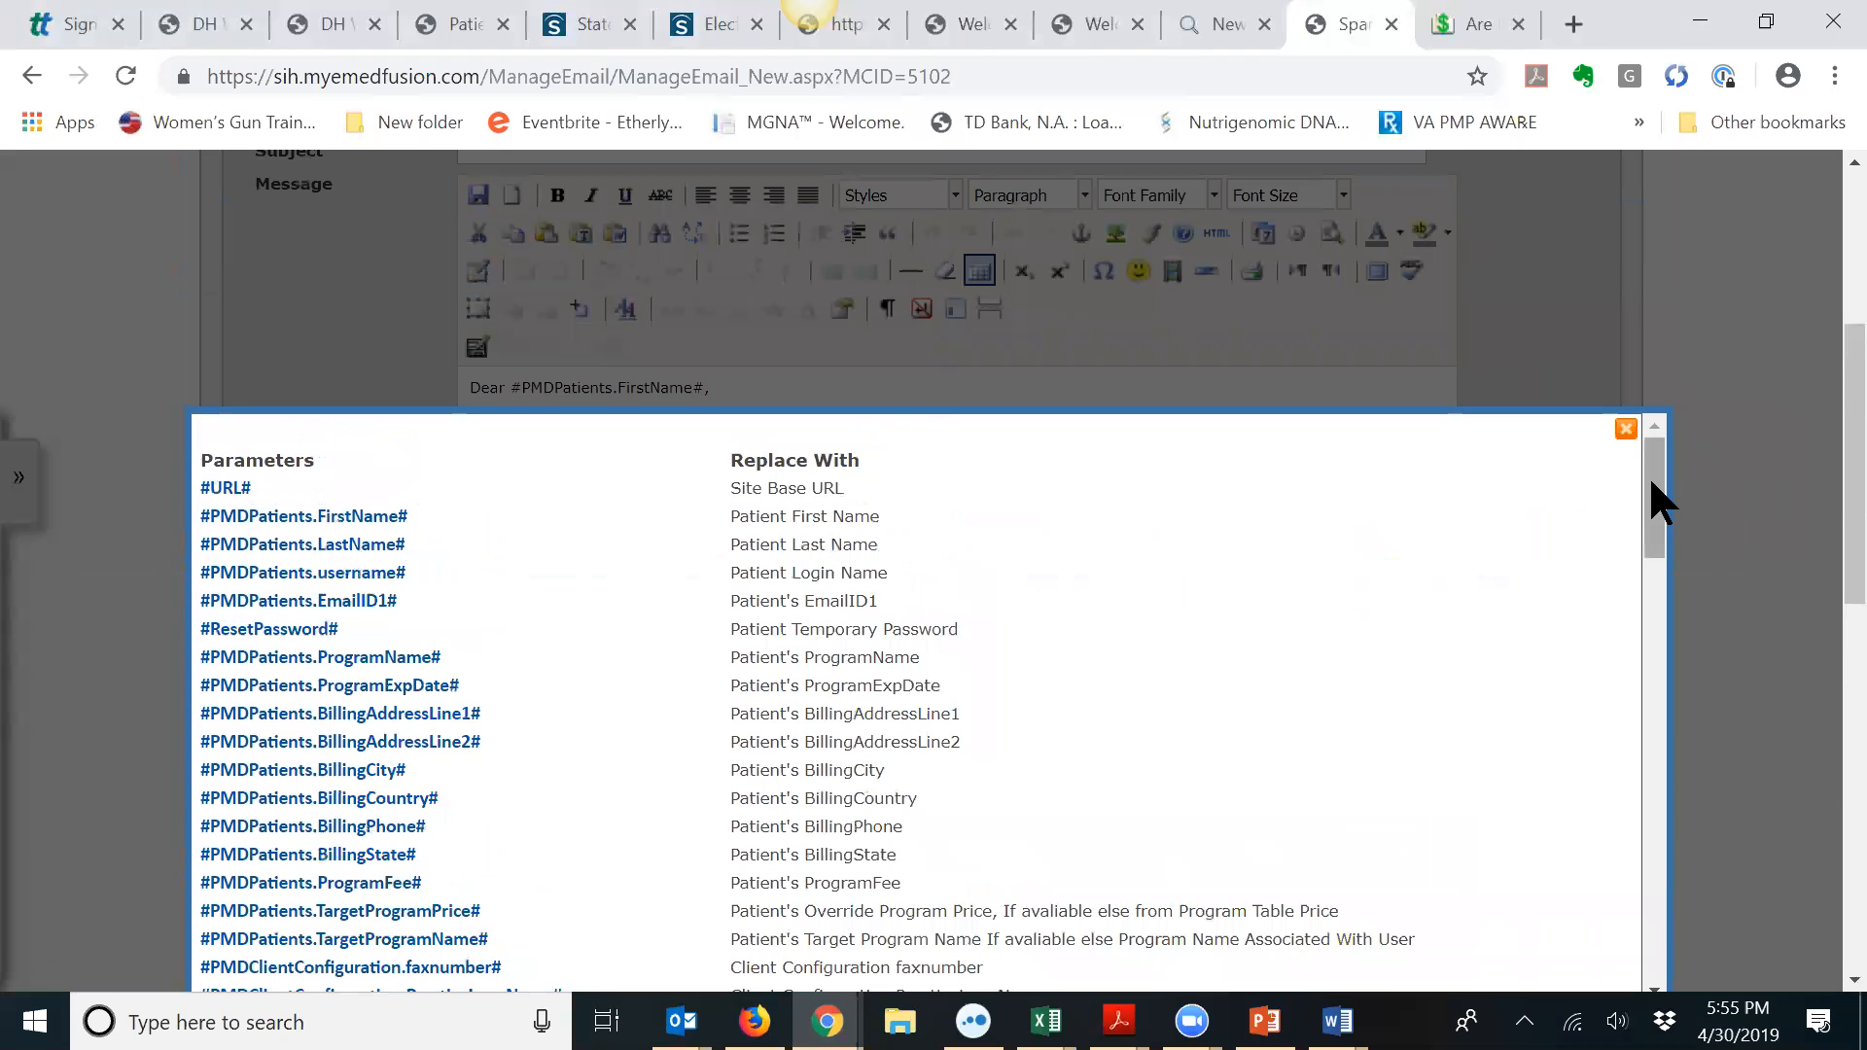
{"action": "left_click_drag", "start_coordinate": [1651, 483], "coordinate": [1701, 776]}
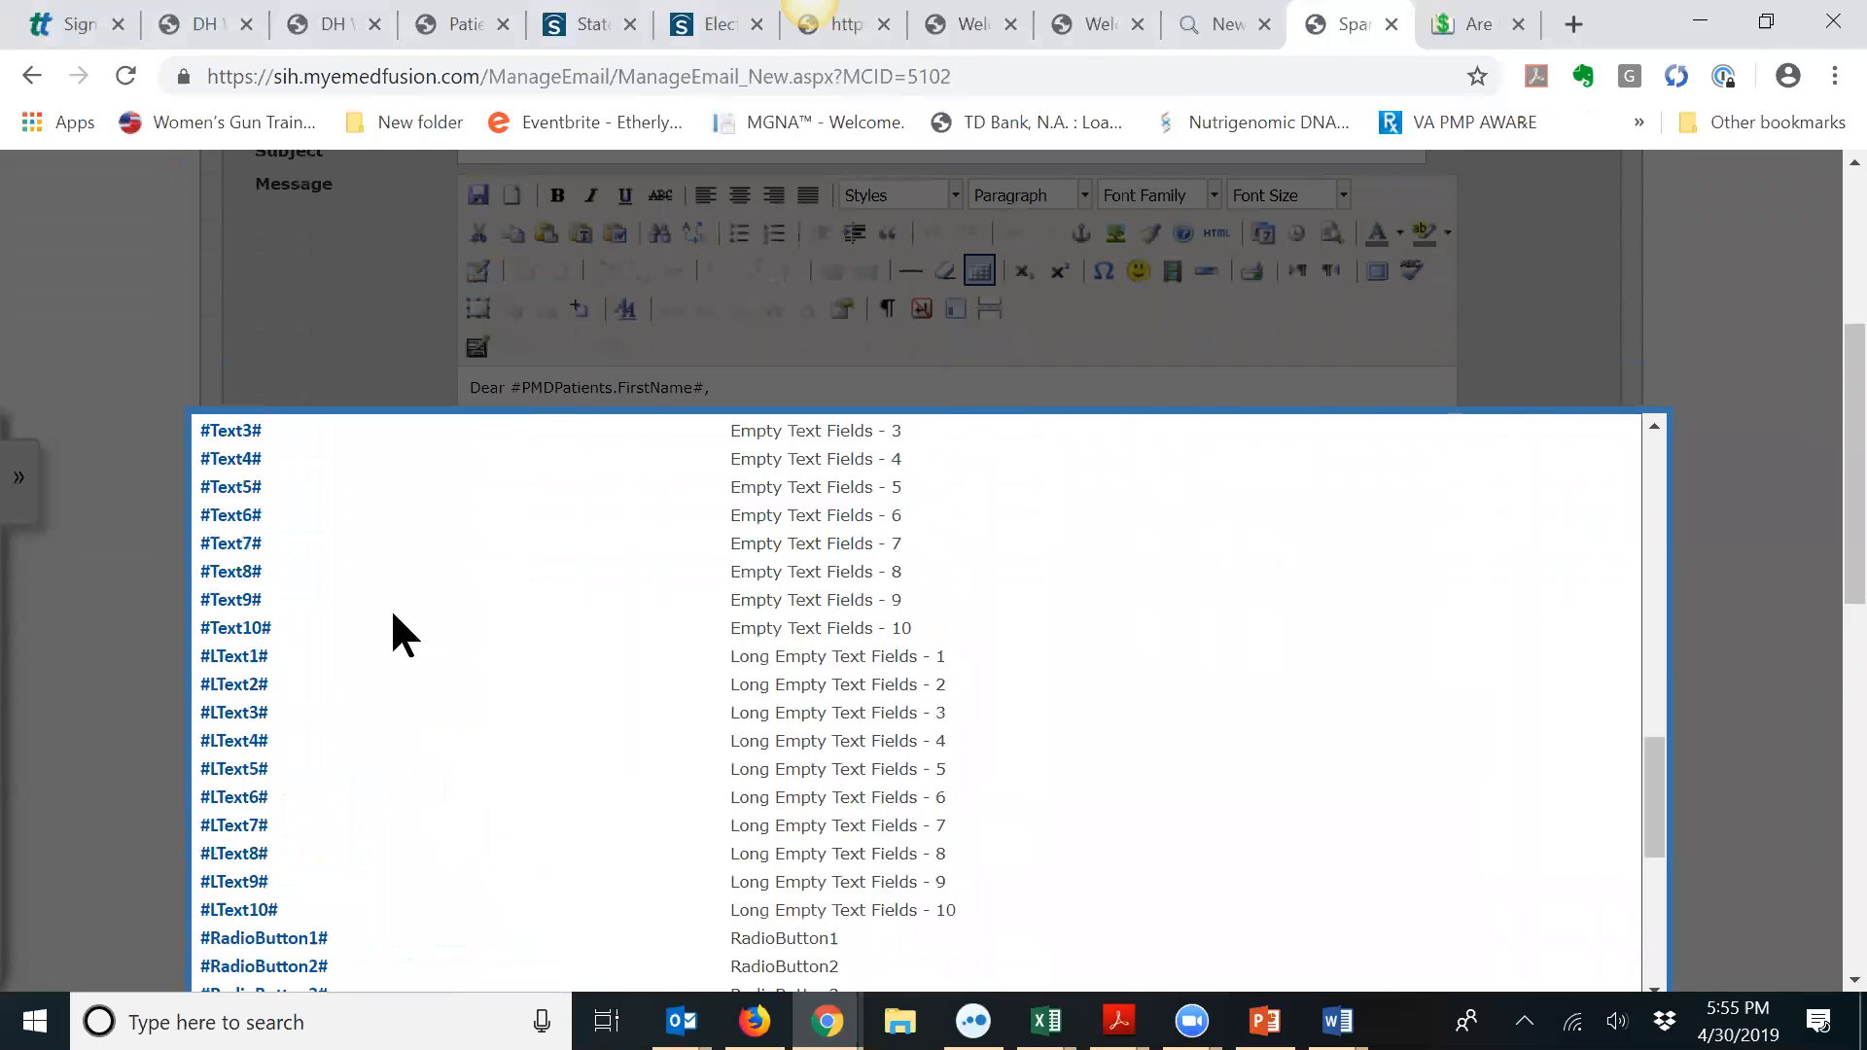
{"action": "scroll", "coordinate": [352, 537], "scroll_direction": "up", "scroll_amount": 1}
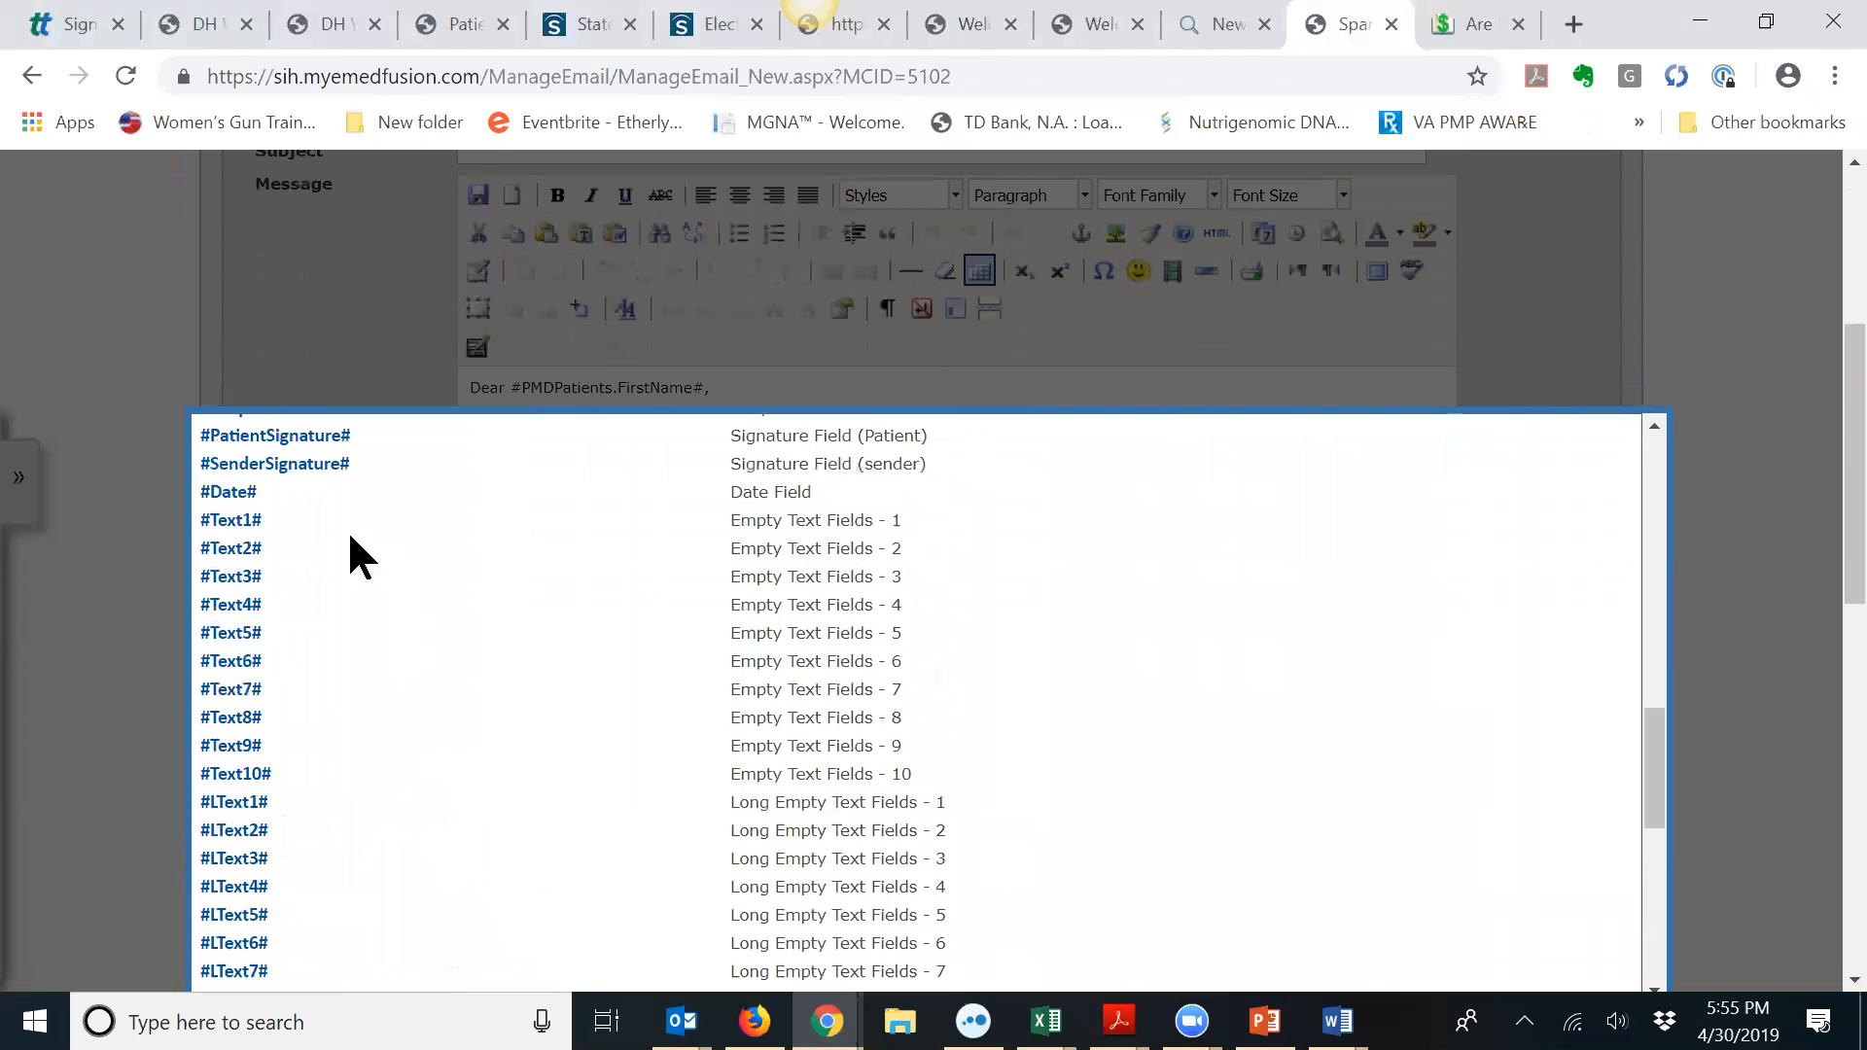
{"action": "left_click", "coordinate": [242, 526]}
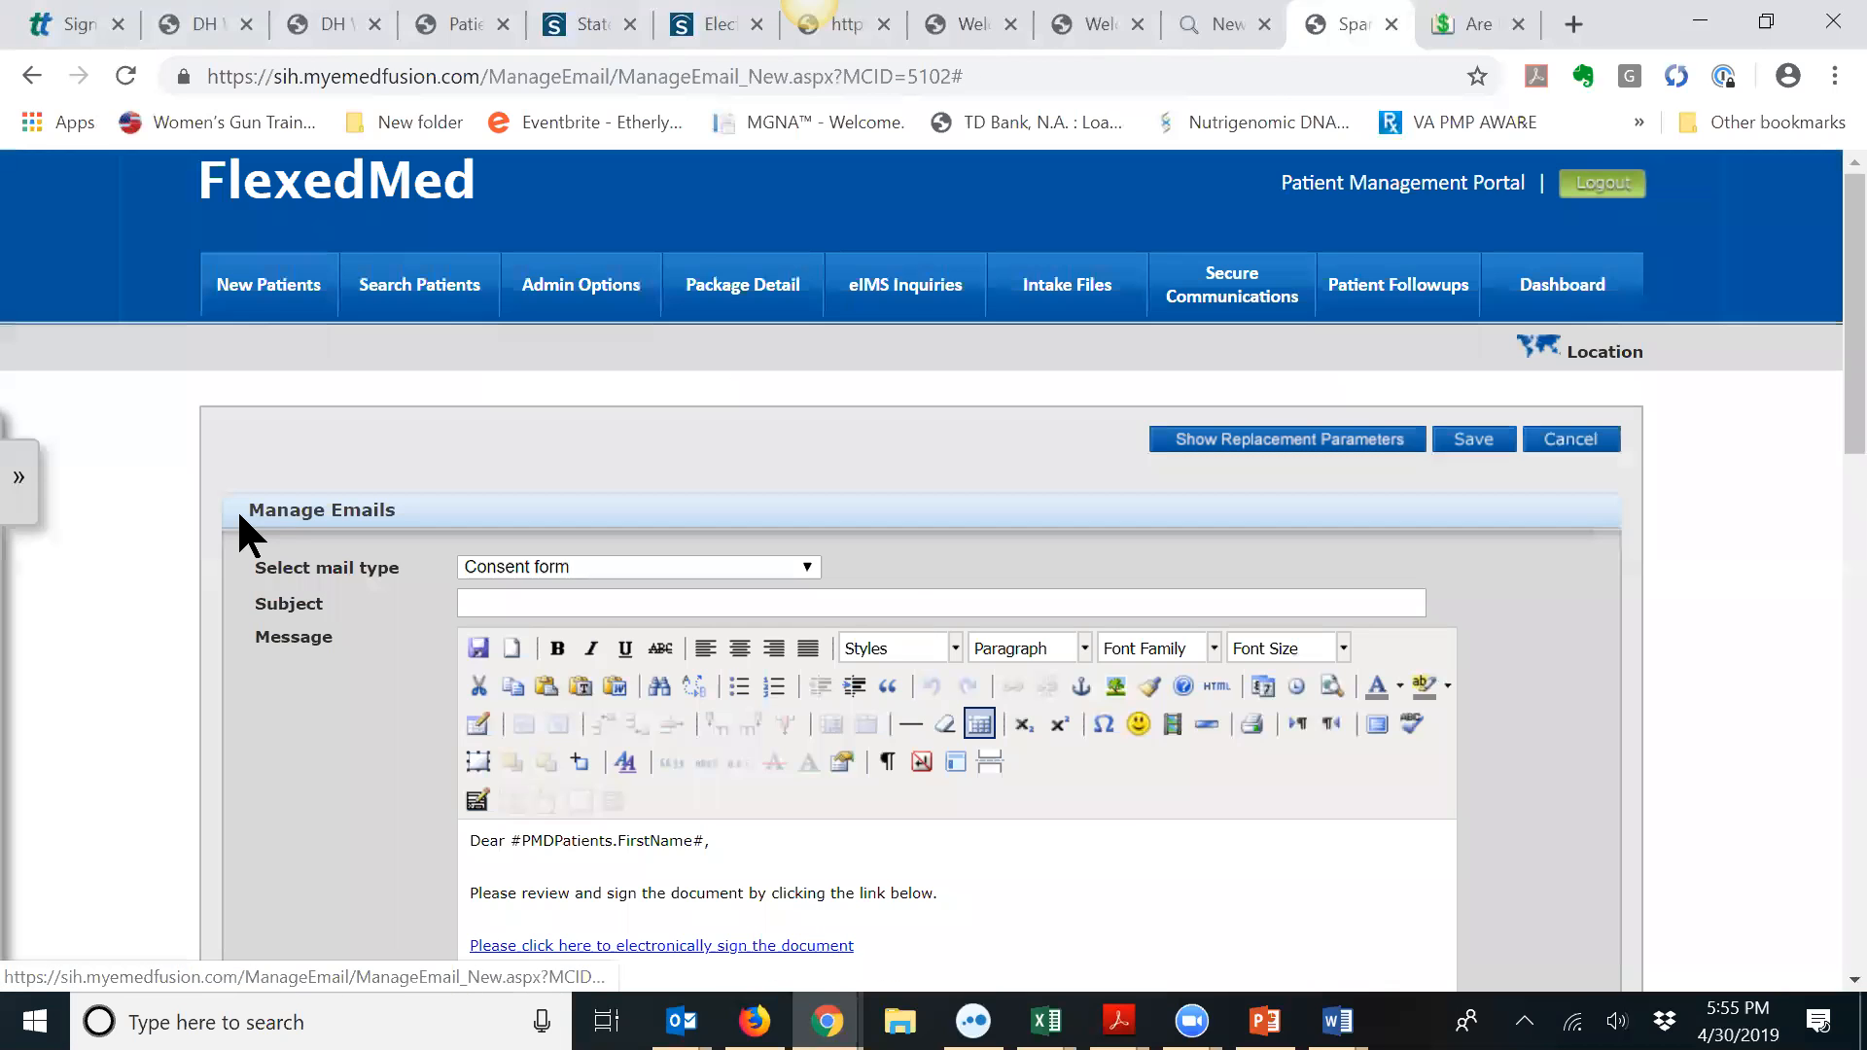
{"action": "scroll", "coordinate": [896, 688], "scroll_direction": "down", "scroll_amount": 6}
{"action": "scroll", "coordinate": [895, 689], "scroll_direction": "down", "scroll_amount": 3}
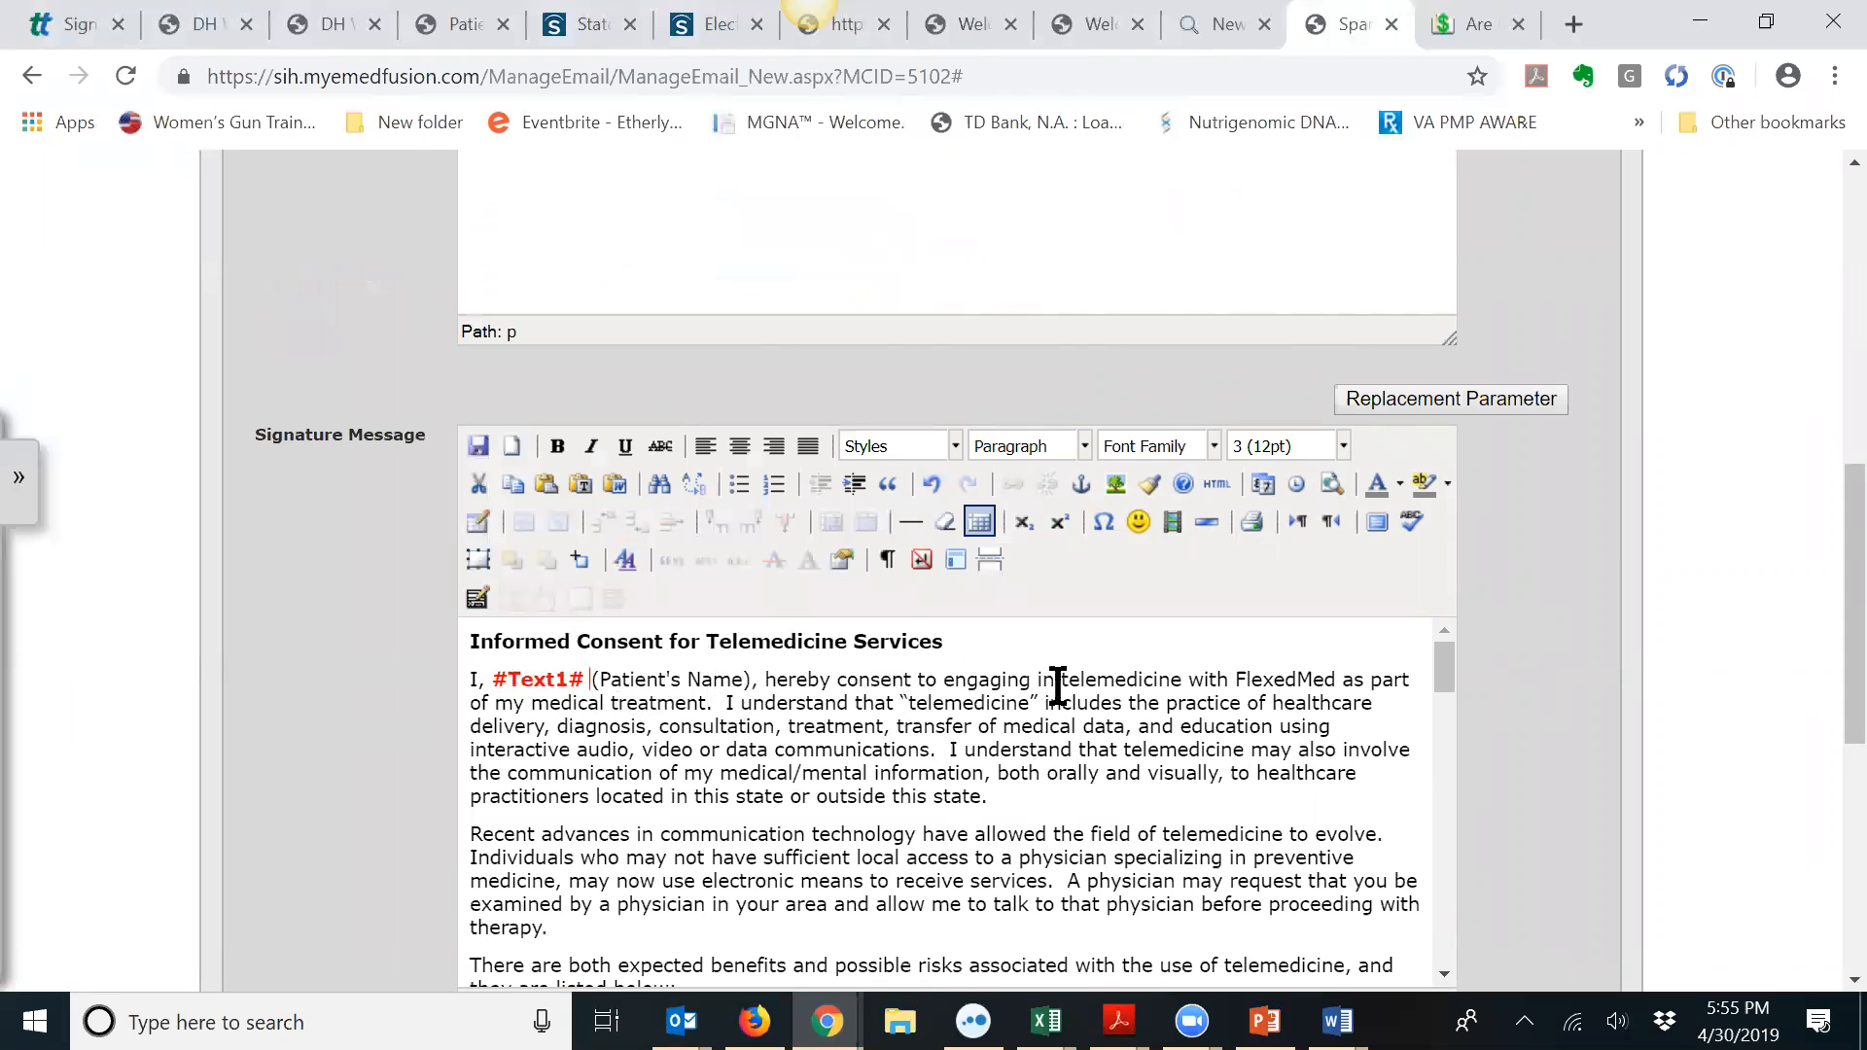
{"action": "scroll", "coordinate": [1032, 671], "scroll_direction": "down", "scroll_amount": 3}
{"action": "scroll", "coordinate": [1033, 671], "scroll_direction": "down", "scroll_amount": 6}
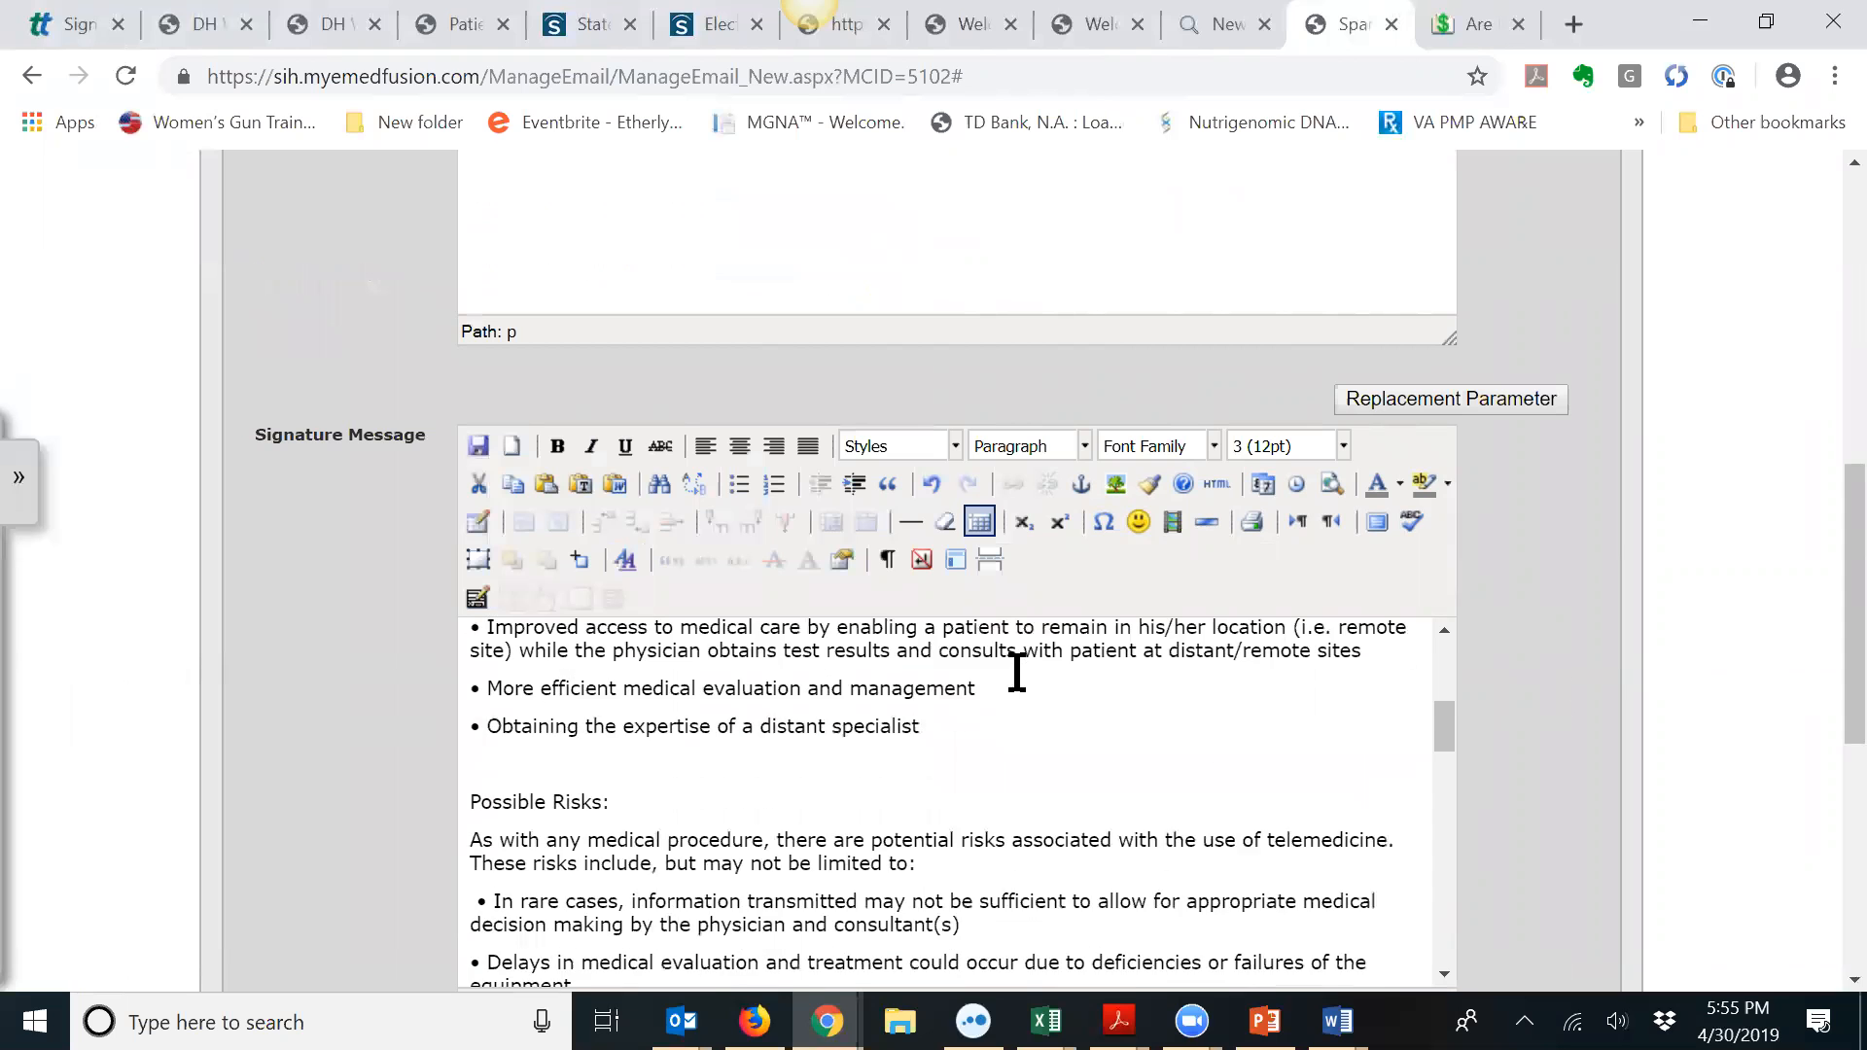
{"action": "scroll", "coordinate": [1013, 669], "scroll_direction": "up", "scroll_amount": 3}
{"action": "scroll", "coordinate": [1017, 673], "scroll_direction": "down", "scroll_amount": 6}
{"action": "scroll", "coordinate": [1001, 688], "scroll_direction": "up", "scroll_amount": 3}
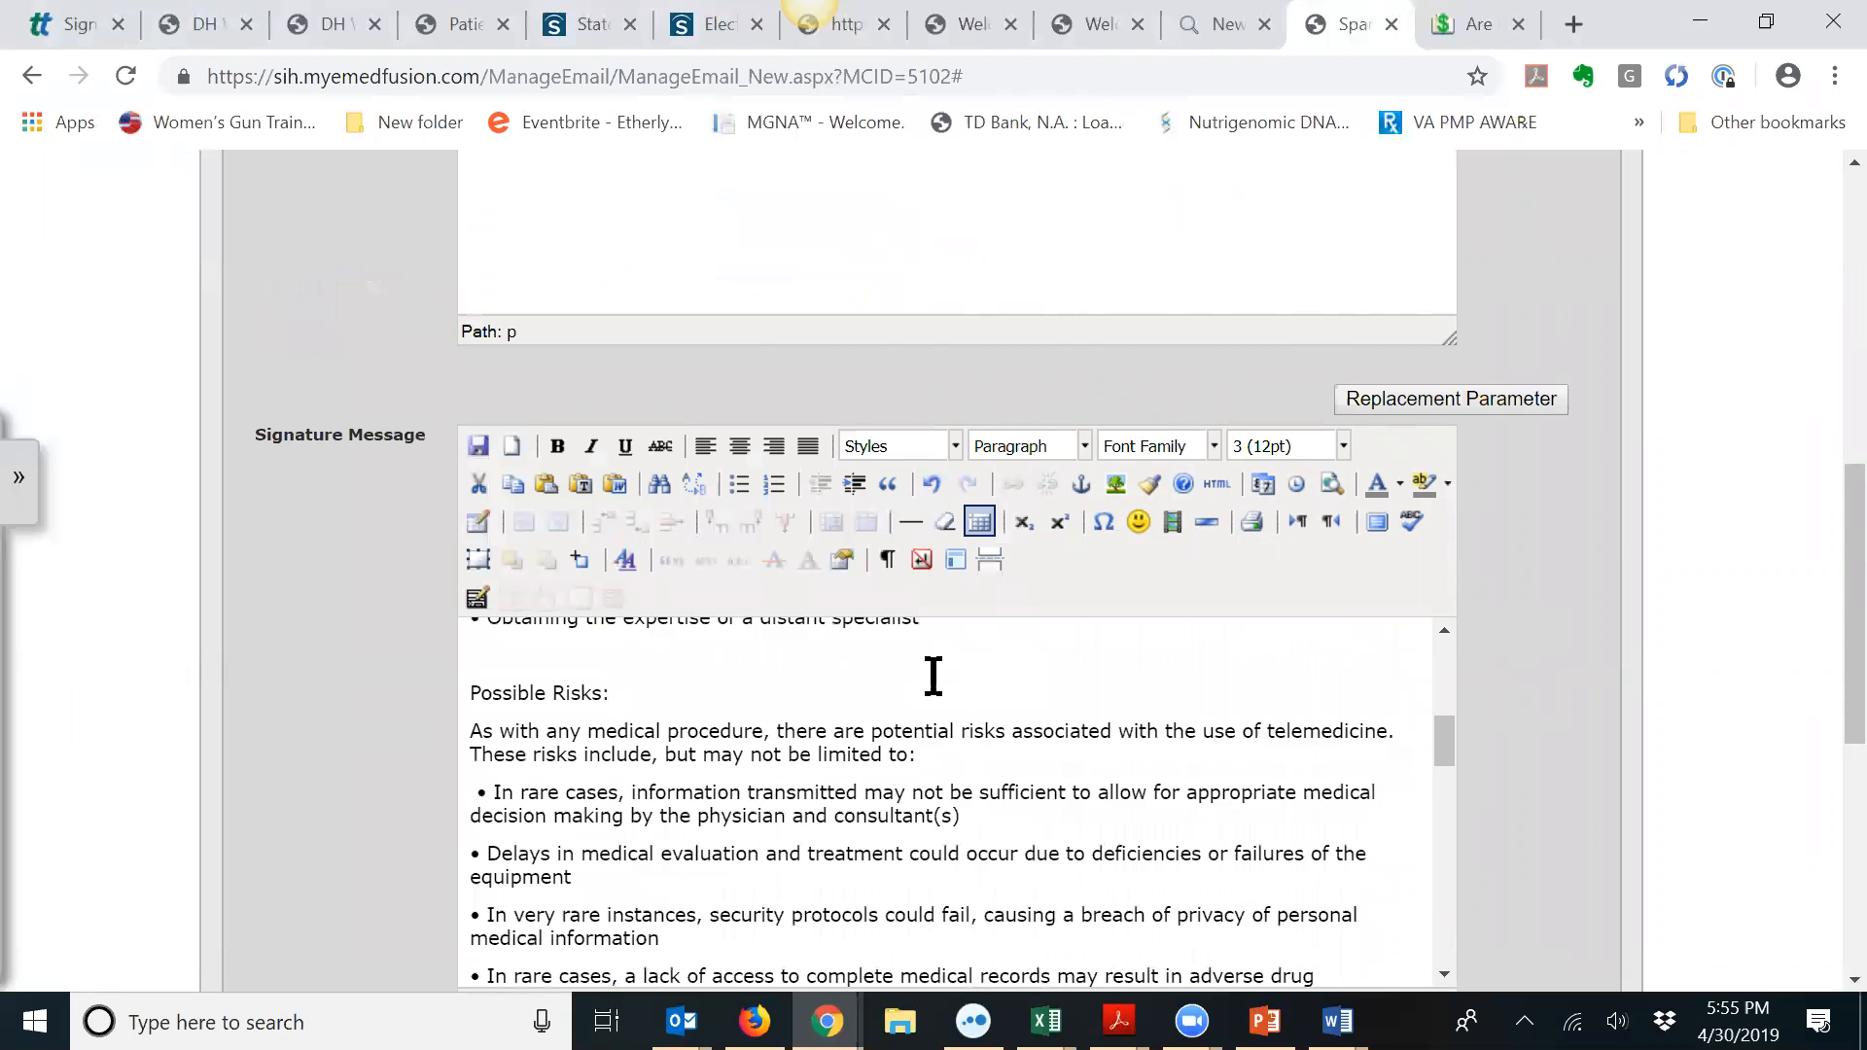
Step: Remove the blank line above Possible Risks: and make that heading bold
{"action": "left_click", "coordinate": [521, 762]}
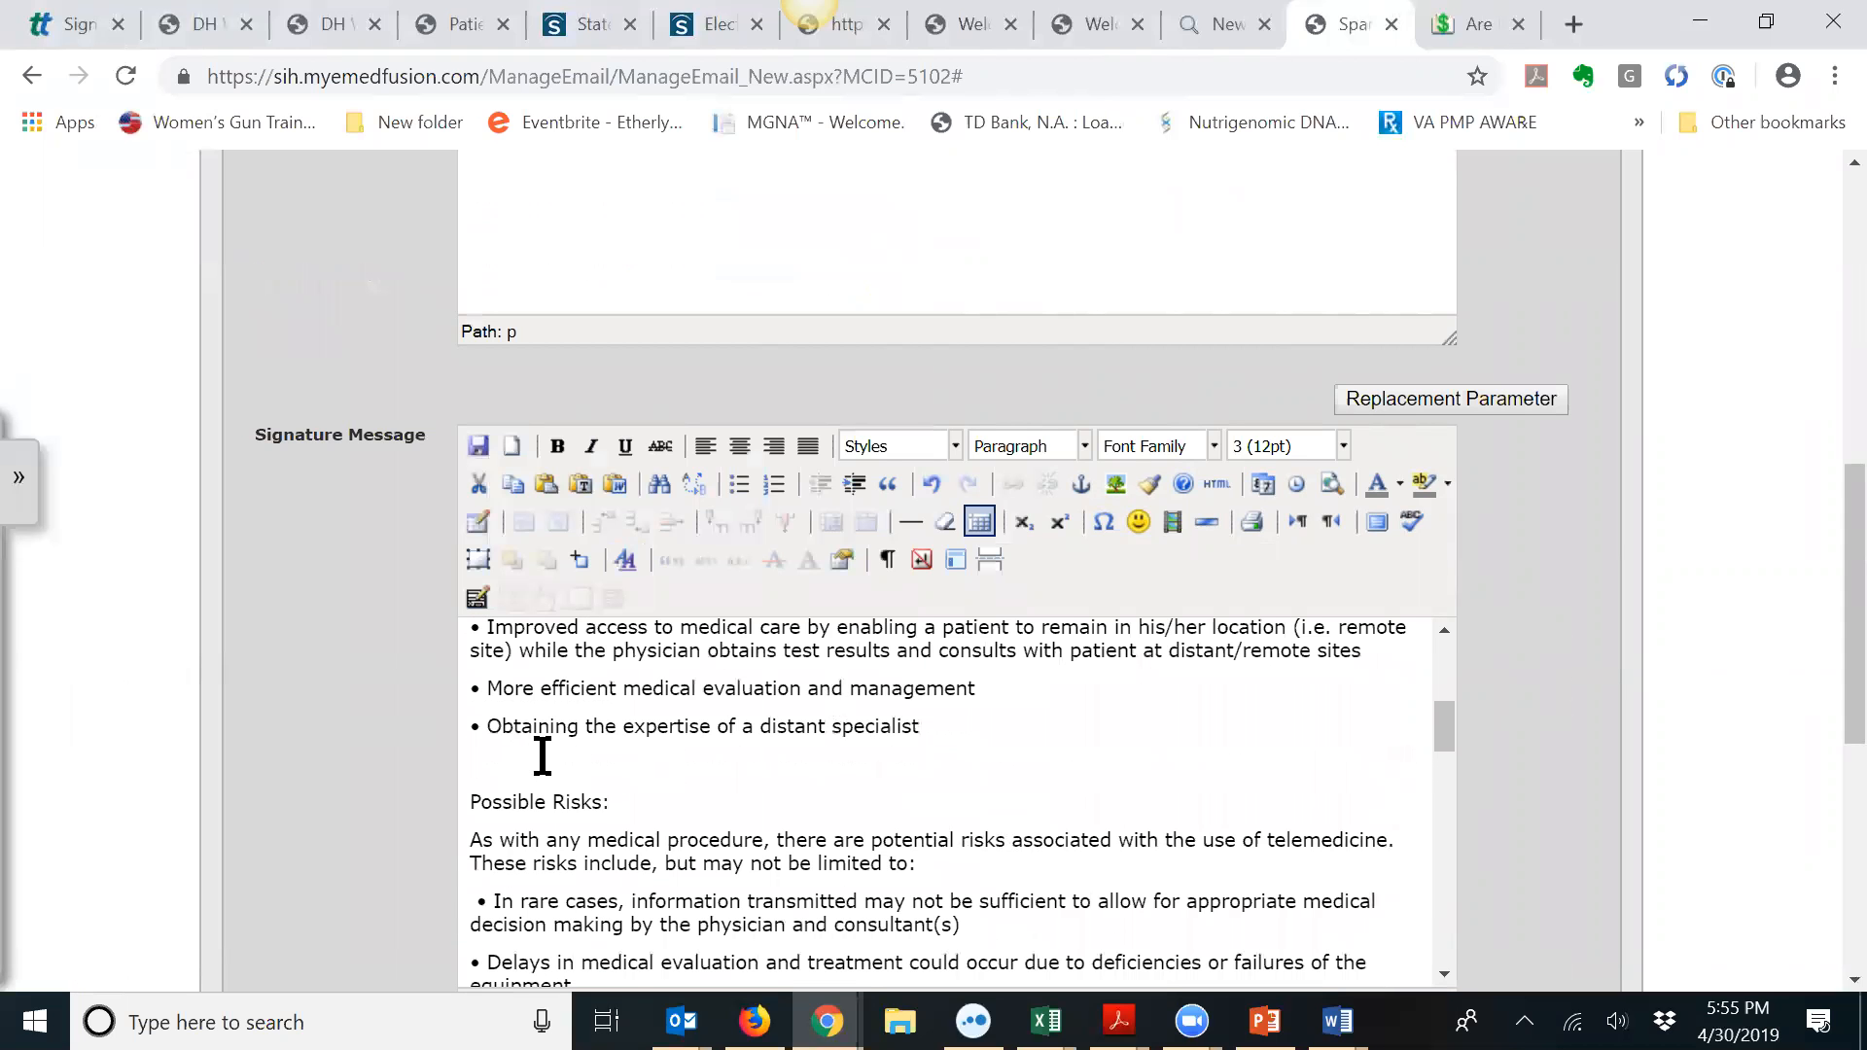
{"action": "key", "text": "Delete"}
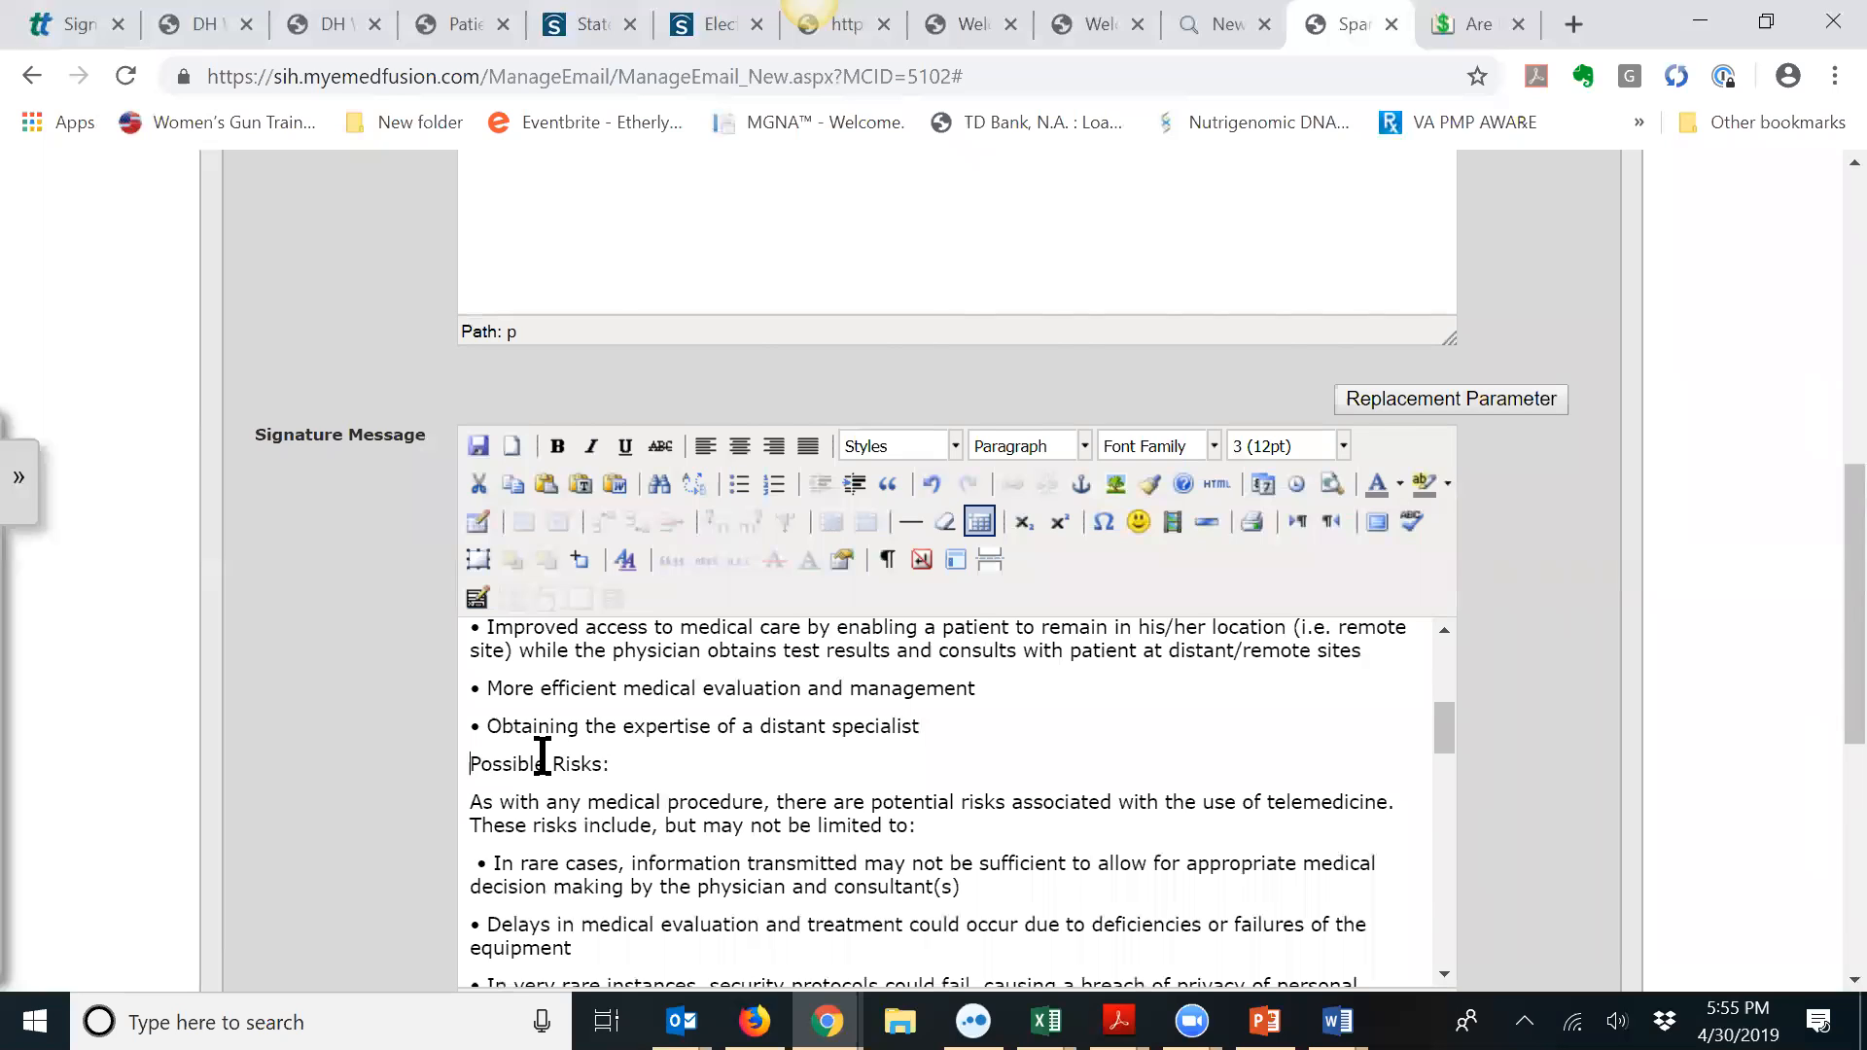
{"action": "left_click", "coordinate": [607, 786], "text": "shift"}
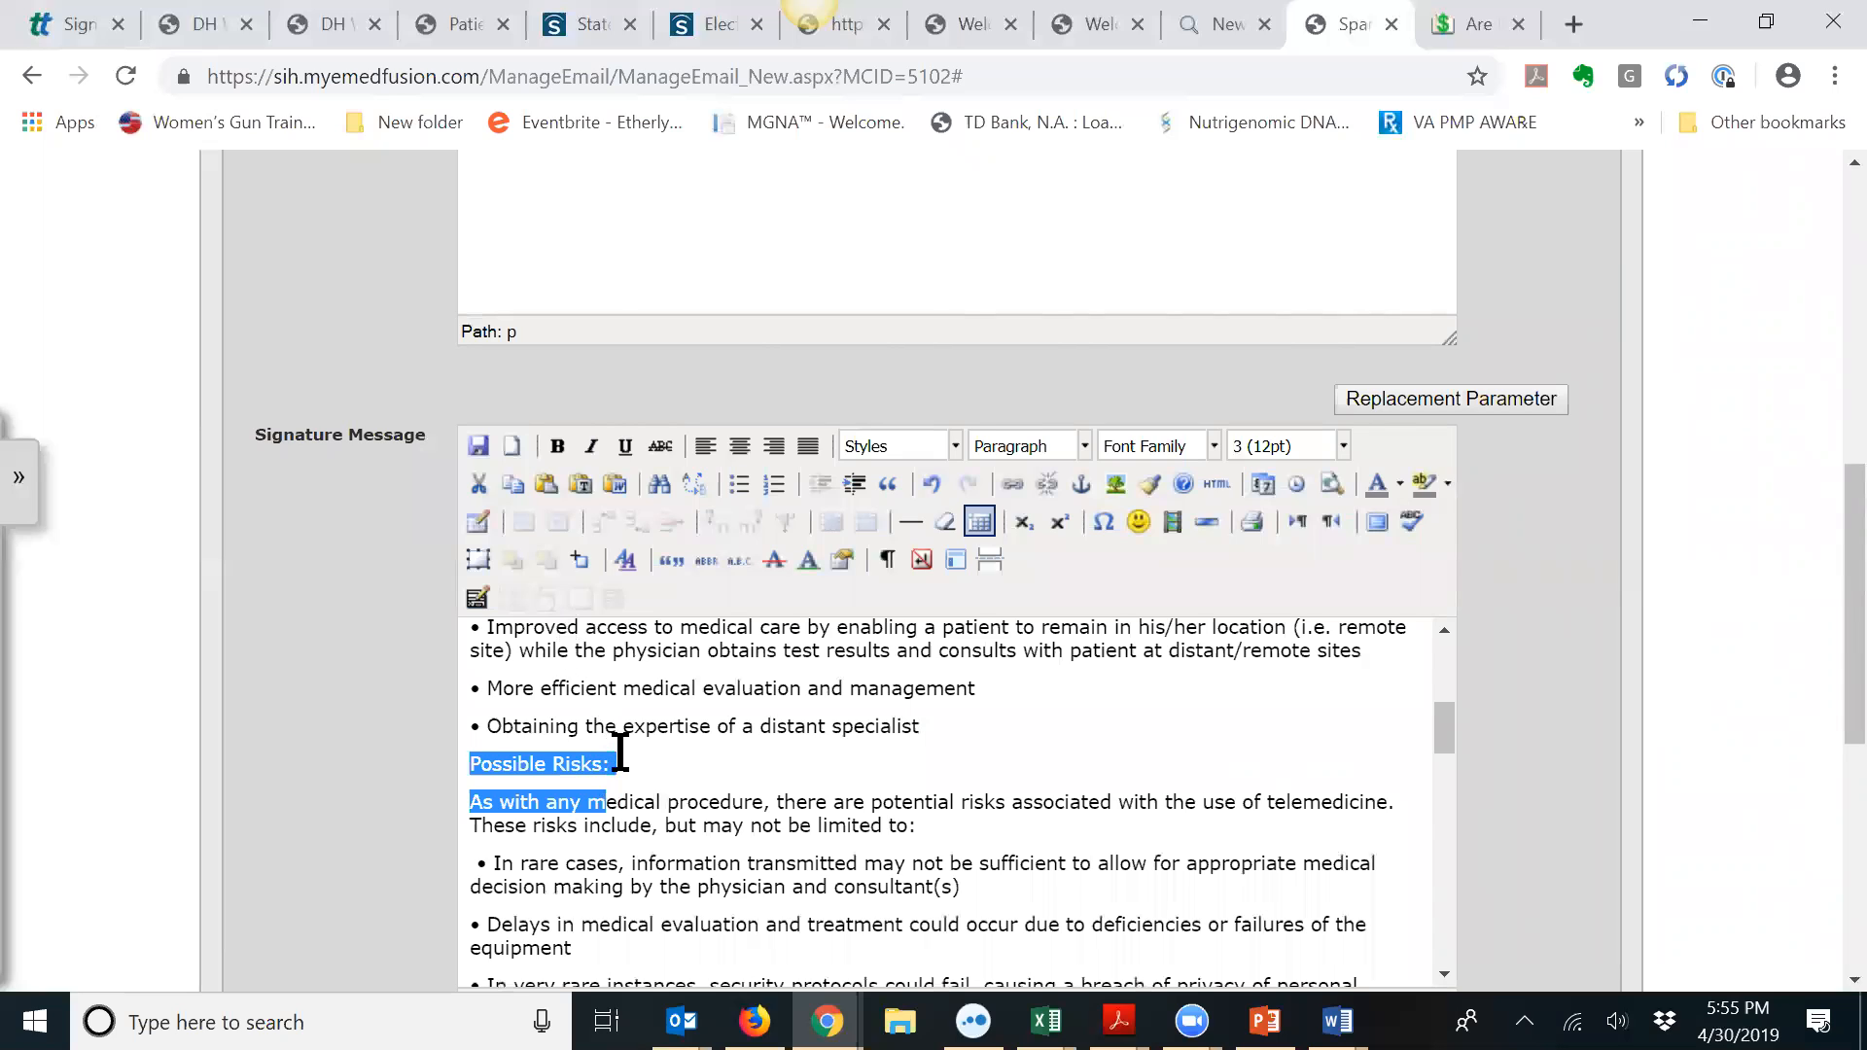
{"action": "left_click", "coordinate": [615, 764], "text": "shift"}
{"action": "left_click", "coordinate": [558, 446]}
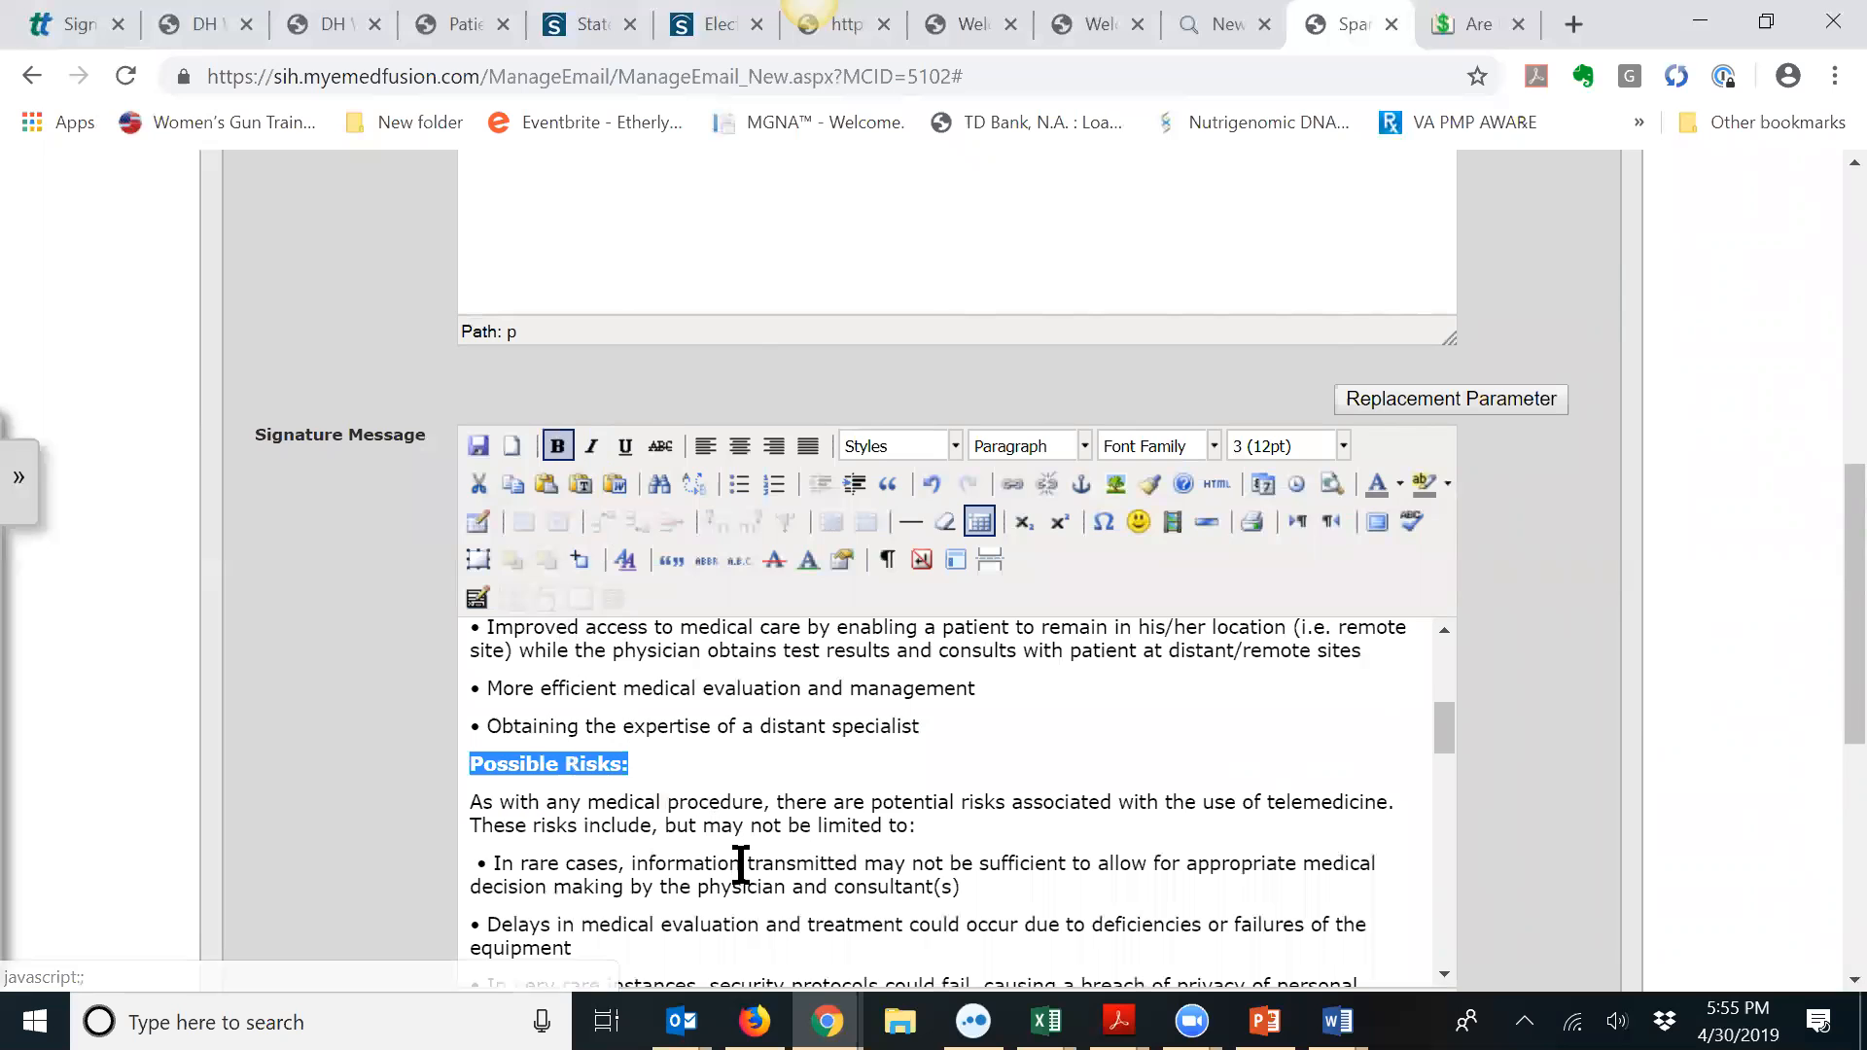
{"action": "left_click", "coordinate": [740, 863]}
Step: Delete the remaining extra blank lines, down to item 4 and the 'I have read' paragraph
{"action": "scroll", "coordinate": [735, 862], "scroll_direction": "down", "scroll_amount": 4}
{"action": "left_click", "coordinate": [526, 675]}
{"action": "key", "text": "Delete"}
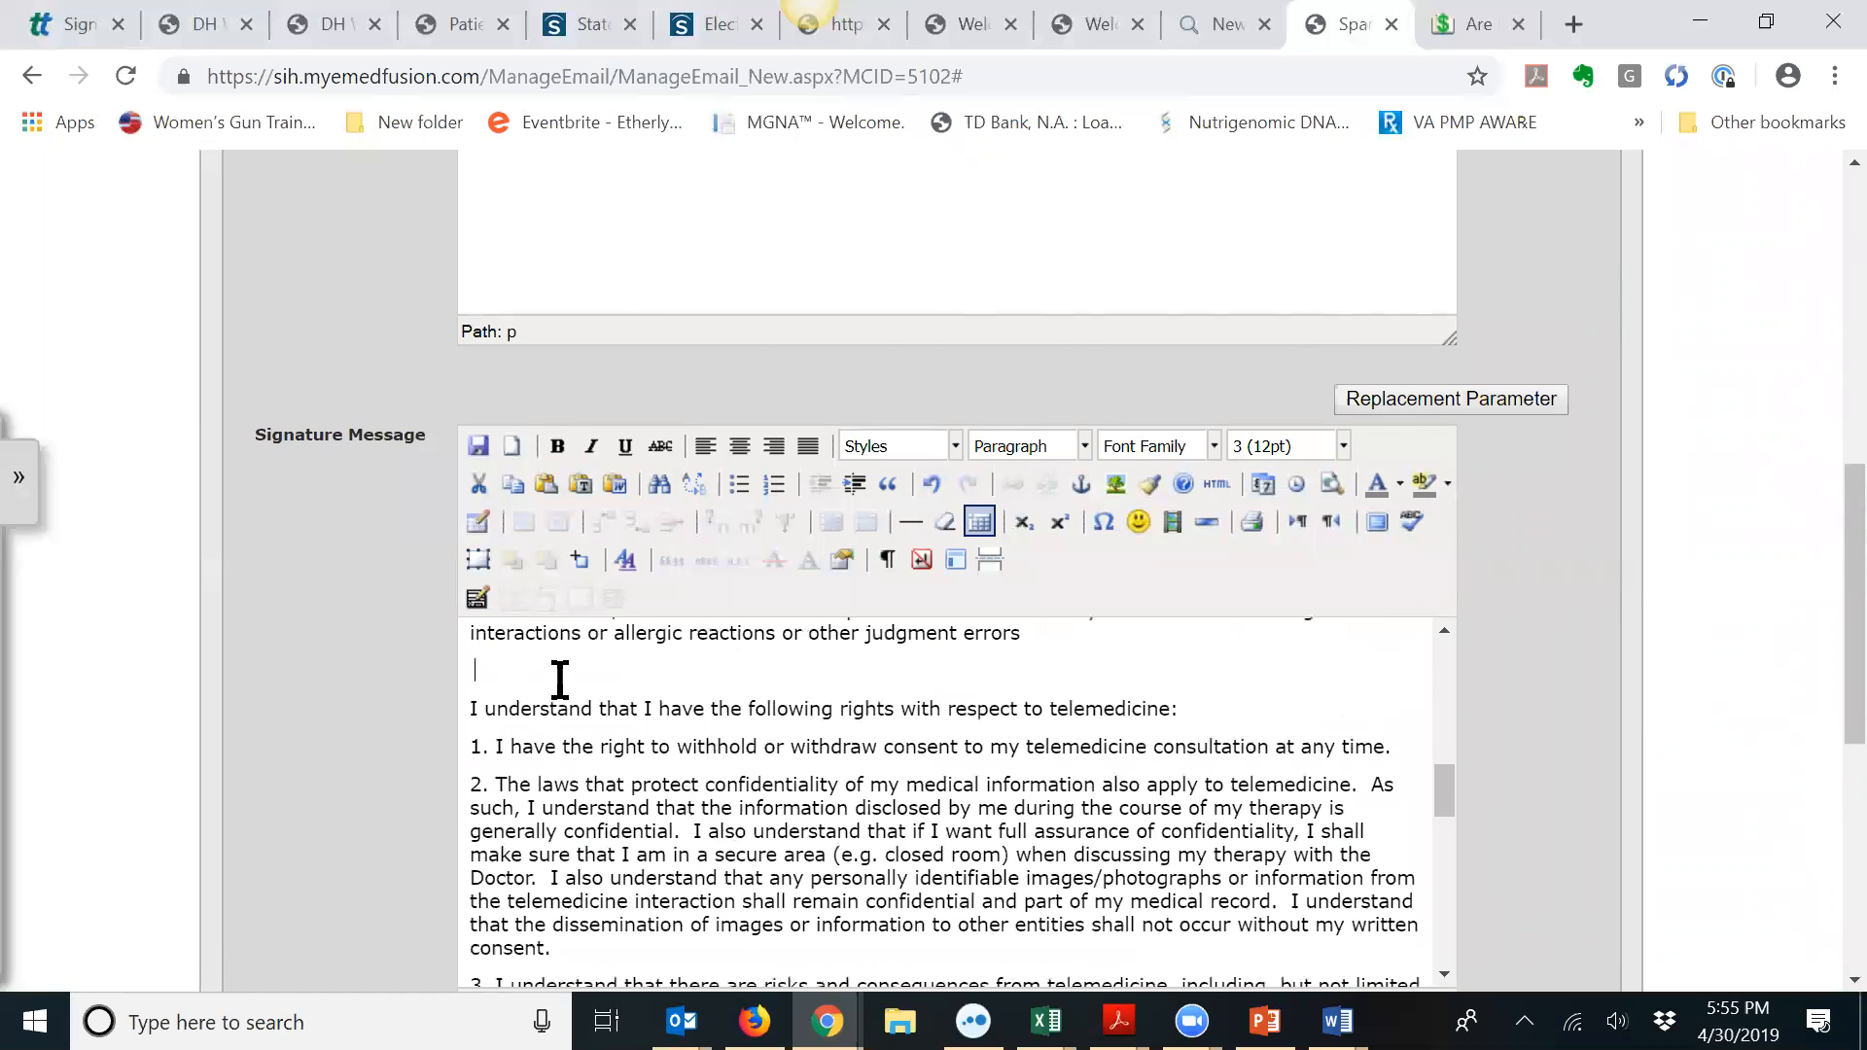
{"action": "key", "text": "Delete"}
{"action": "key", "text": "Delete"}
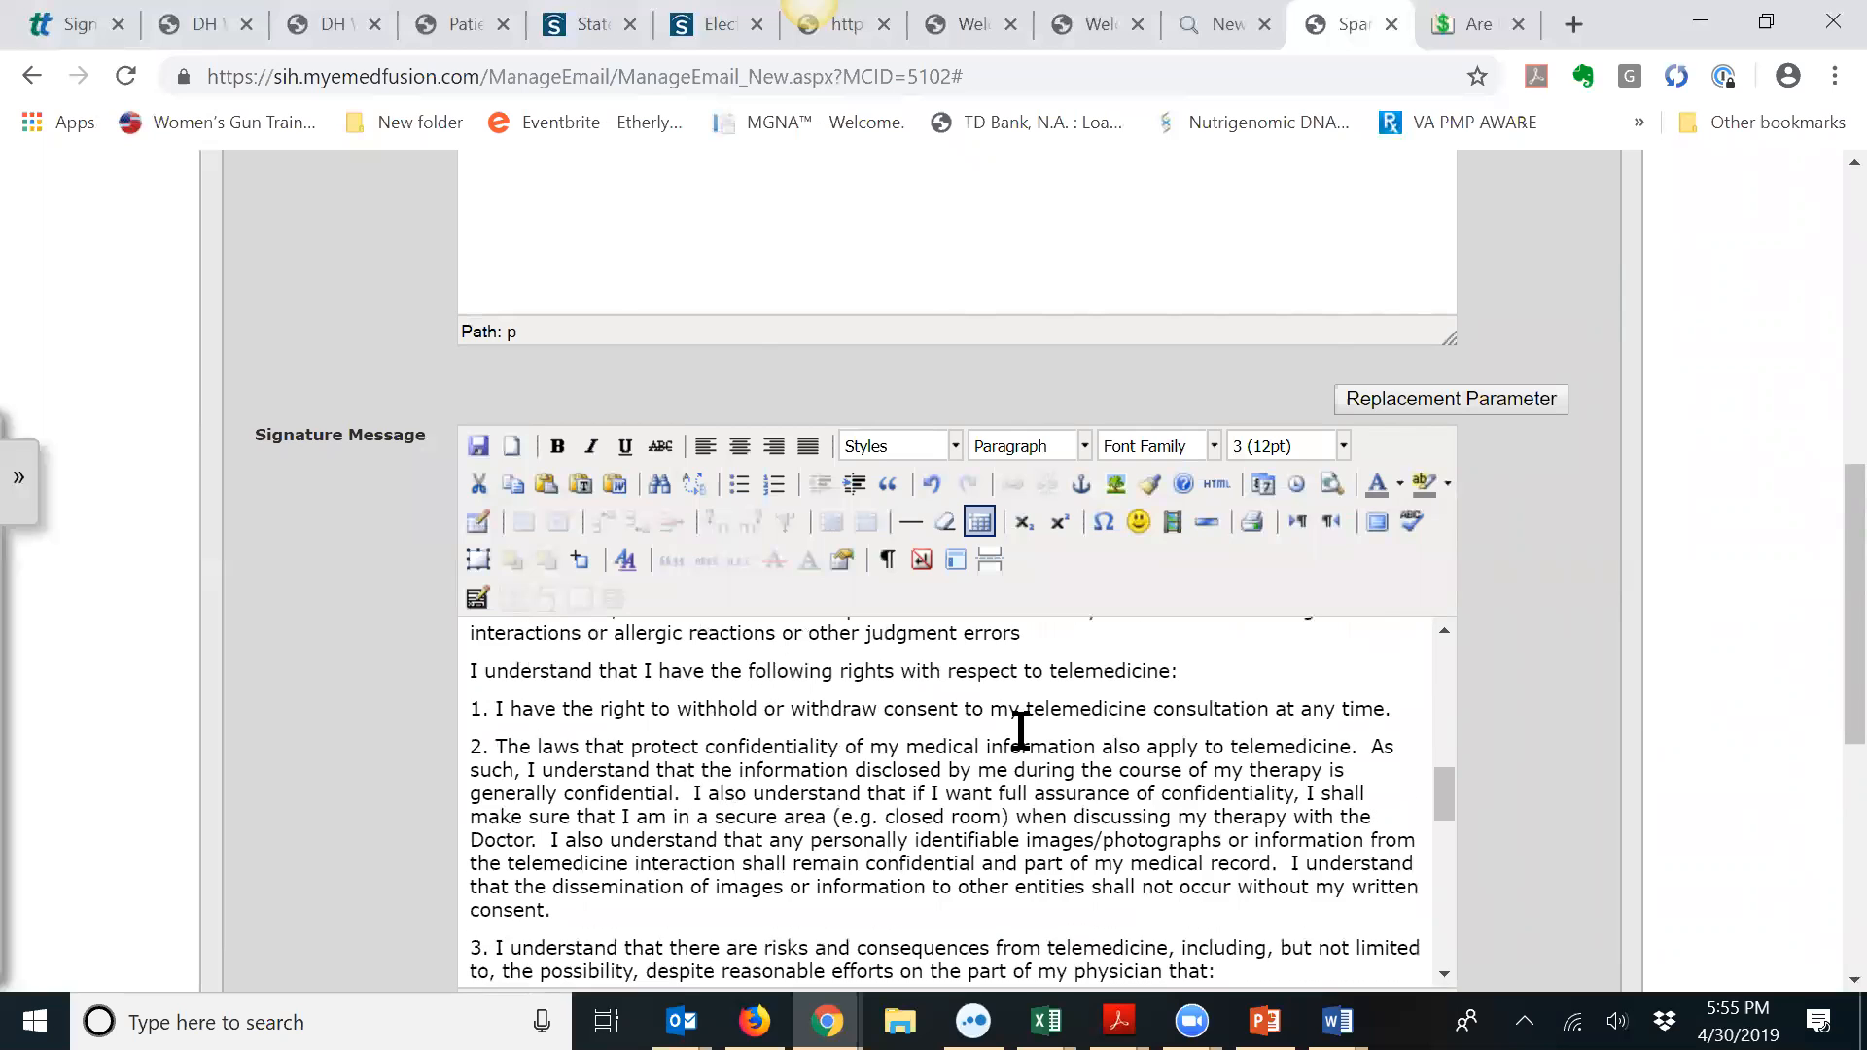
{"action": "scroll", "coordinate": [1020, 729], "scroll_direction": "down", "scroll_amount": 3}
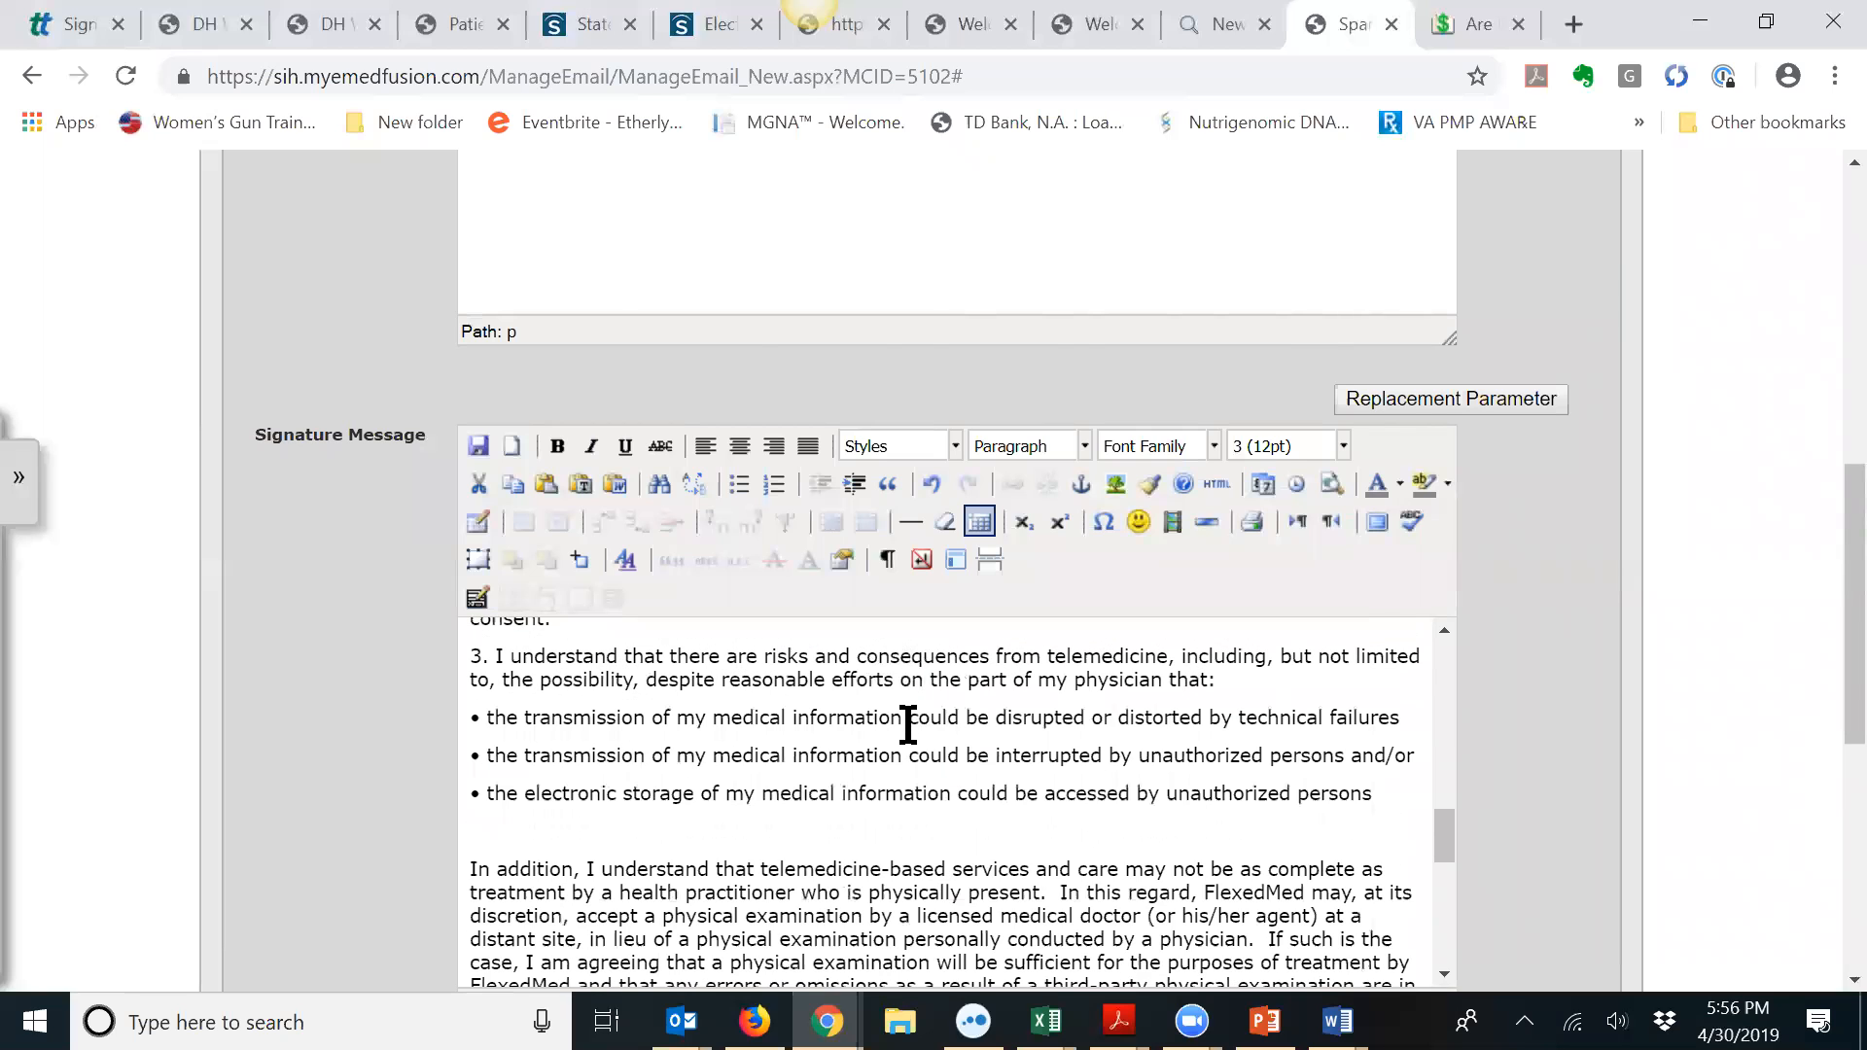
{"action": "scroll", "coordinate": [876, 720], "scroll_direction": "down", "scroll_amount": 2}
{"action": "left_click", "coordinate": [489, 687]}
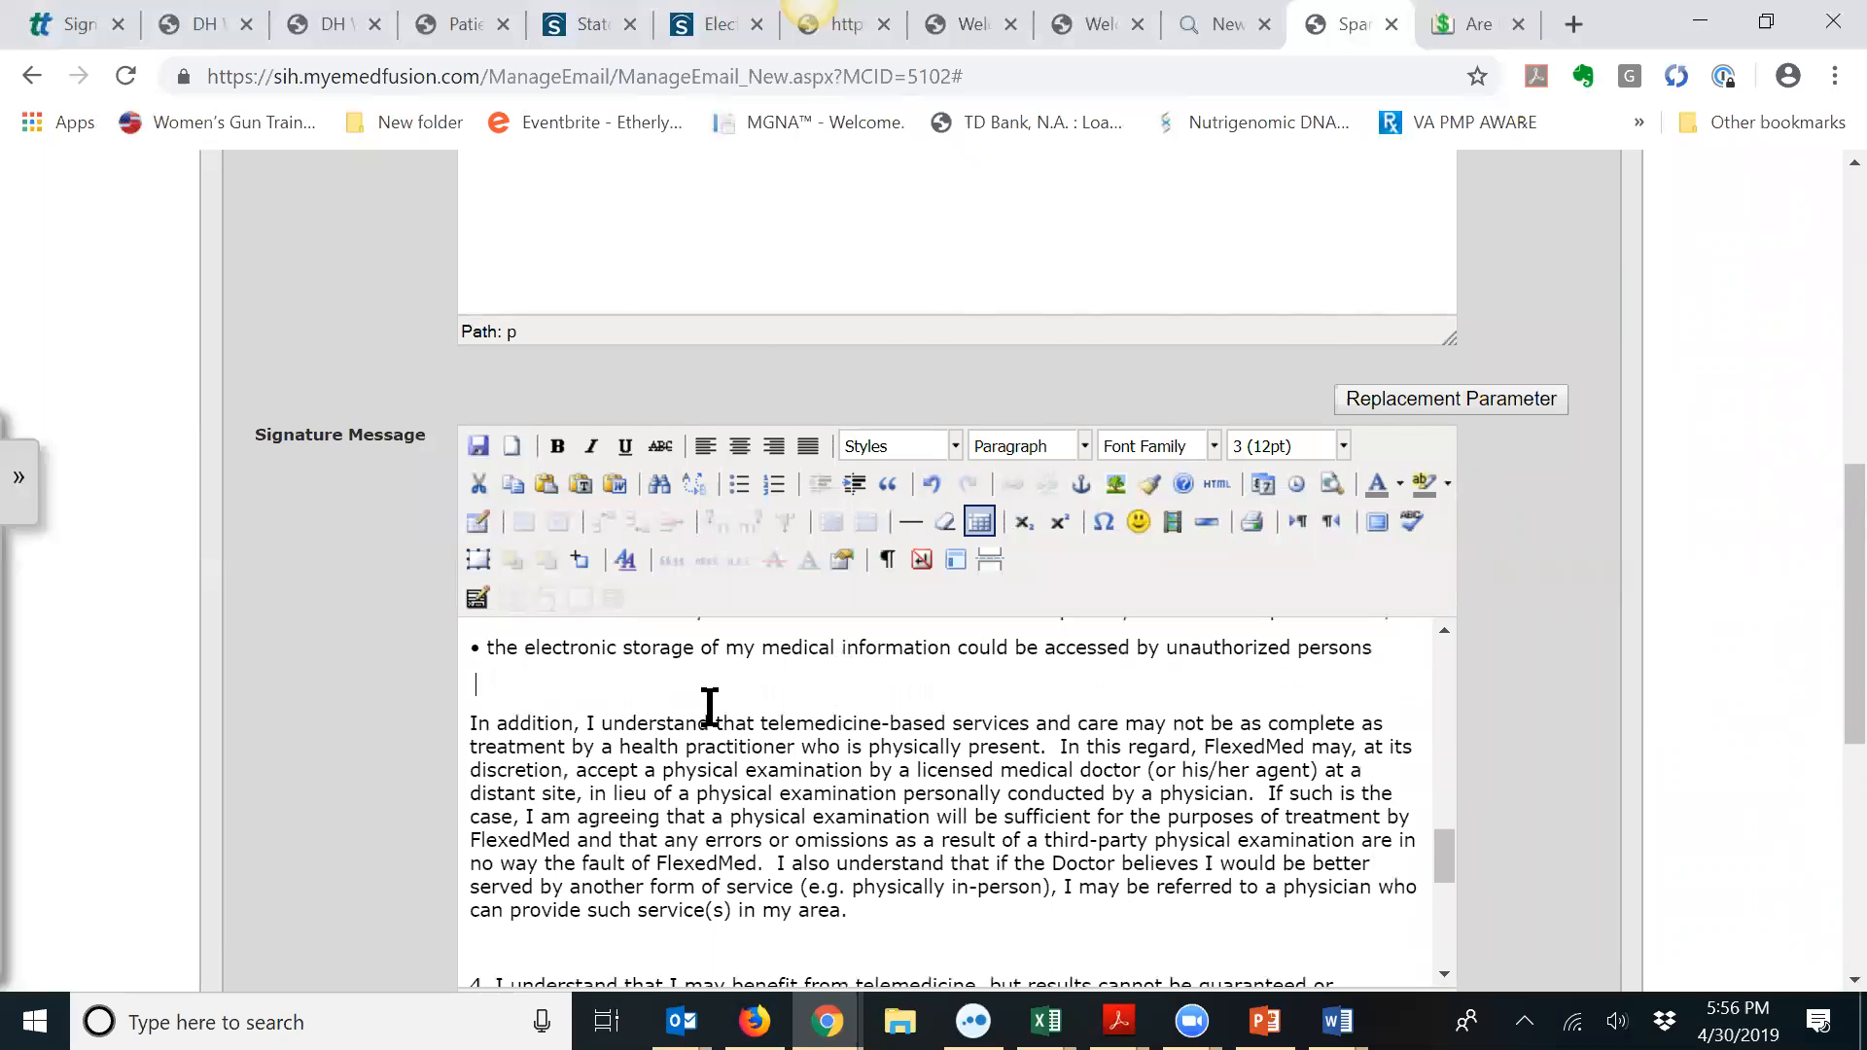
{"action": "key", "text": "Delete"}
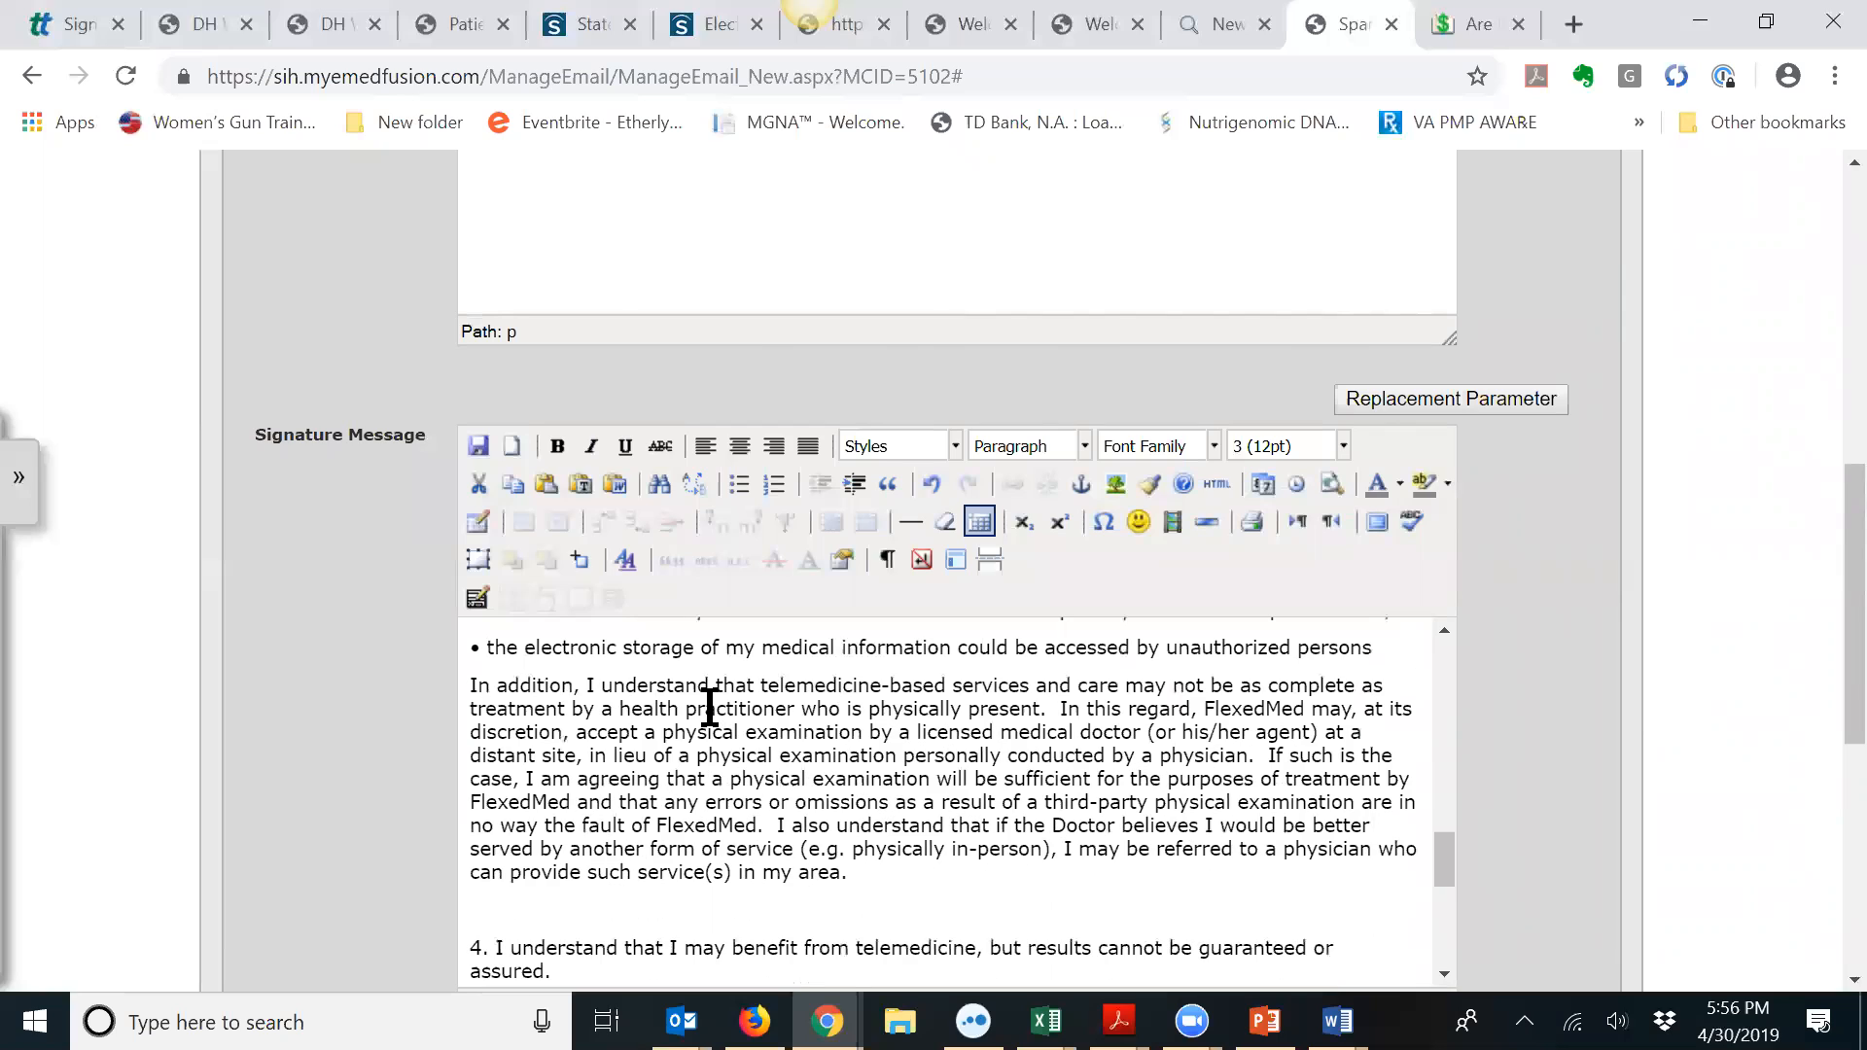
{"action": "left_click", "coordinate": [505, 902]}
{"action": "key", "text": "Delete"}
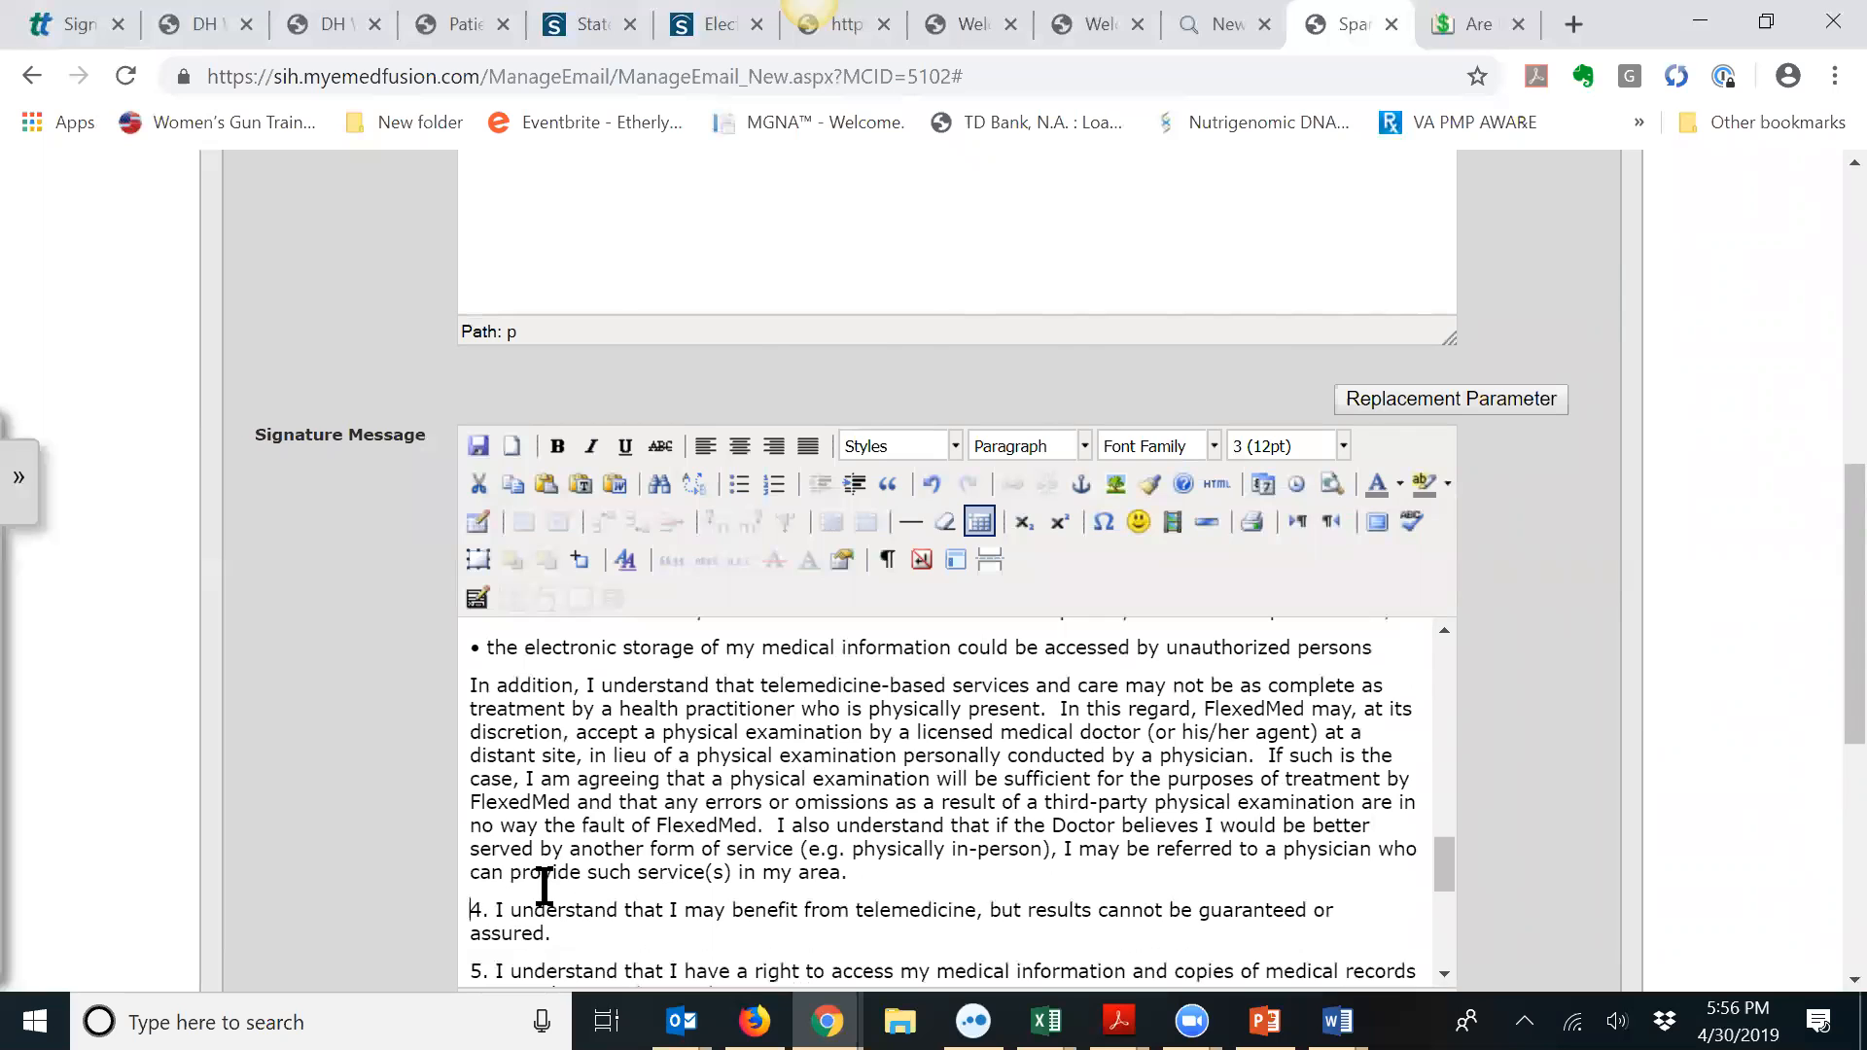
{"action": "scroll", "coordinate": [559, 885], "scroll_direction": "down", "scroll_amount": 3}
{"action": "left_click", "coordinate": [497, 800]}
{"action": "key", "text": "Delete"}
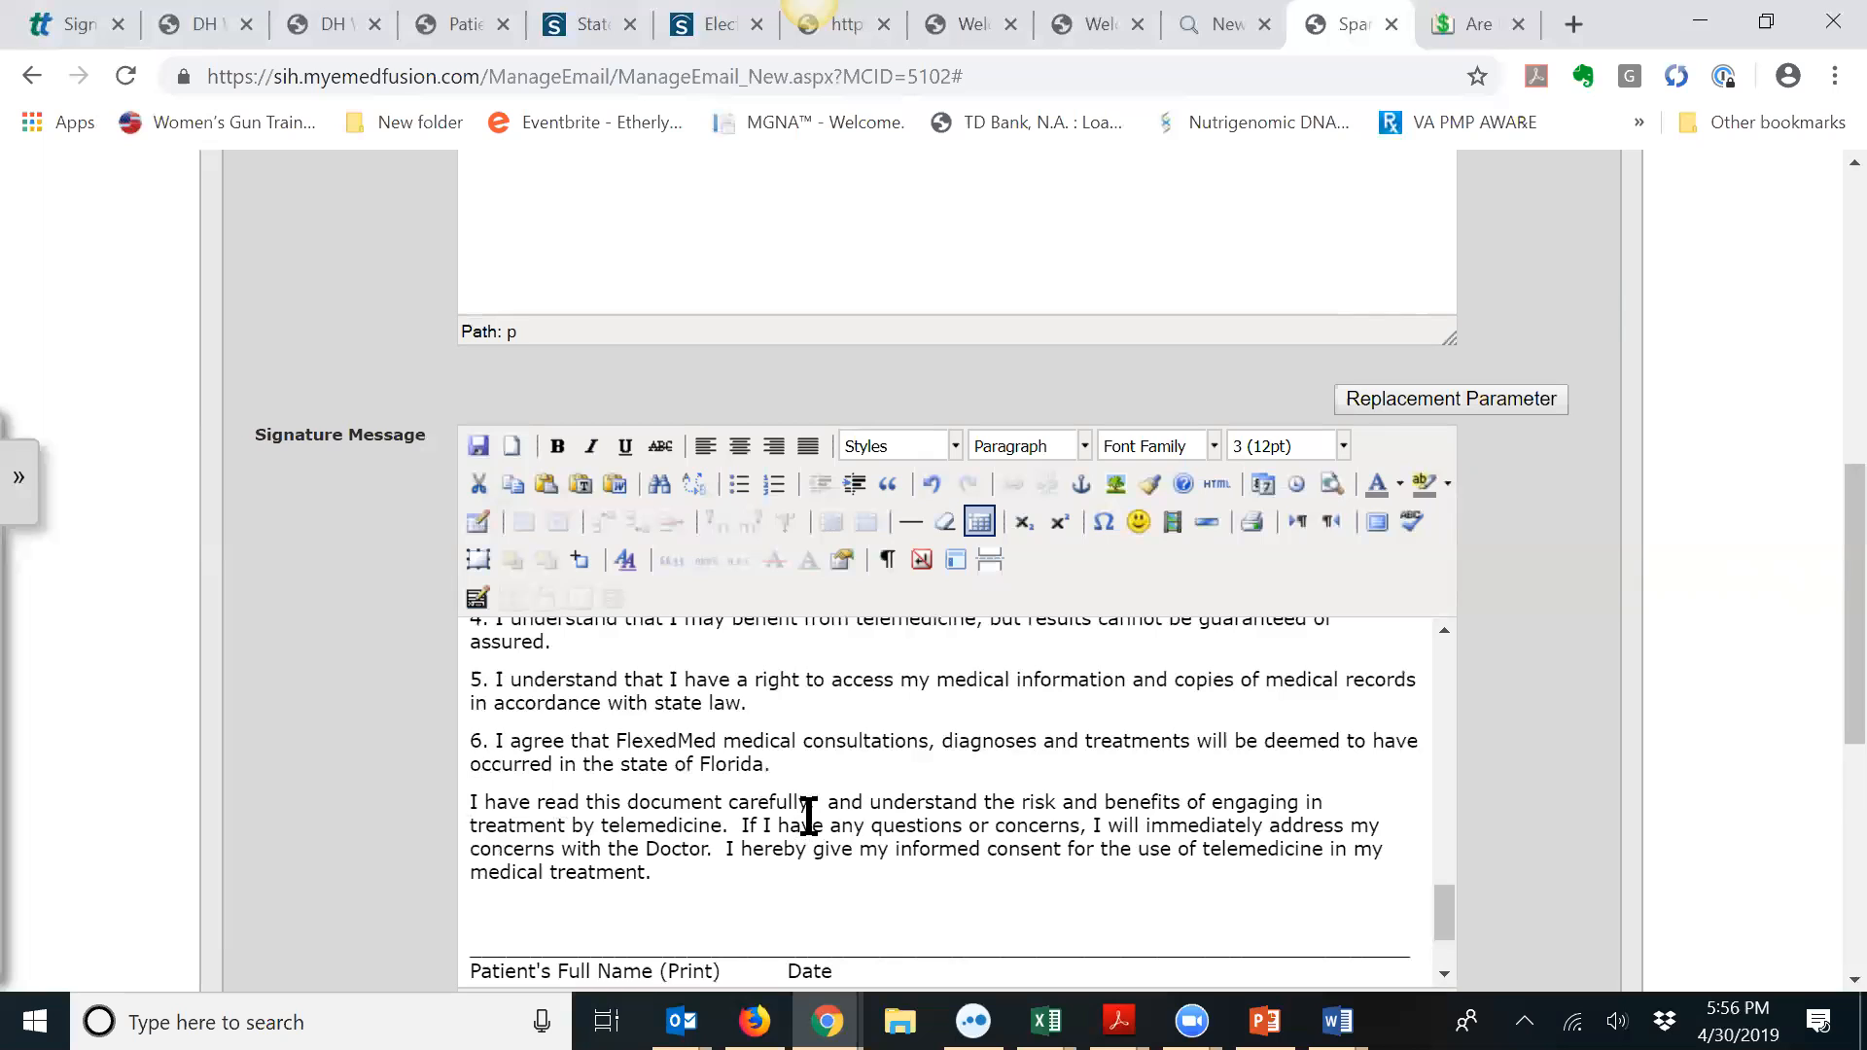
{"action": "scroll", "coordinate": [836, 768], "scroll_direction": "down", "scroll_amount": 2}
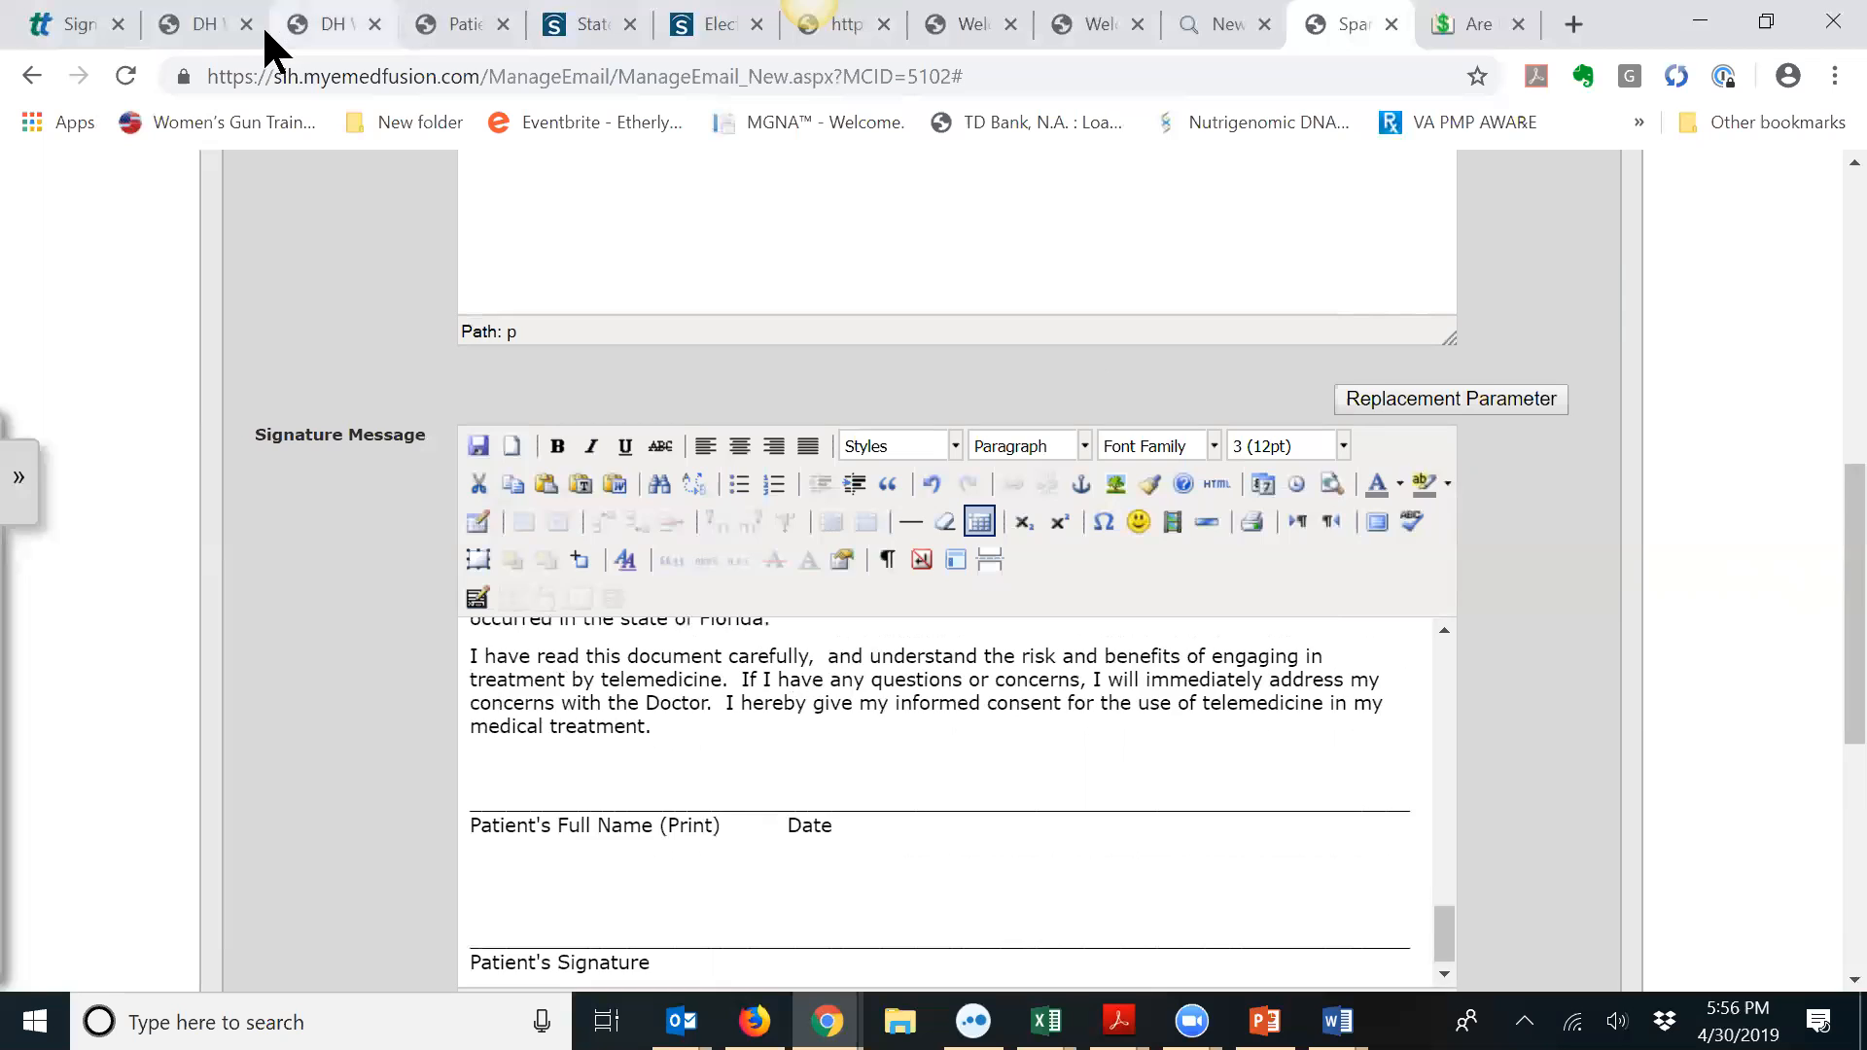
Step: Go to the DH Wellness Centers portal's email type management page
{"action": "left_click", "coordinate": [206, 23]}
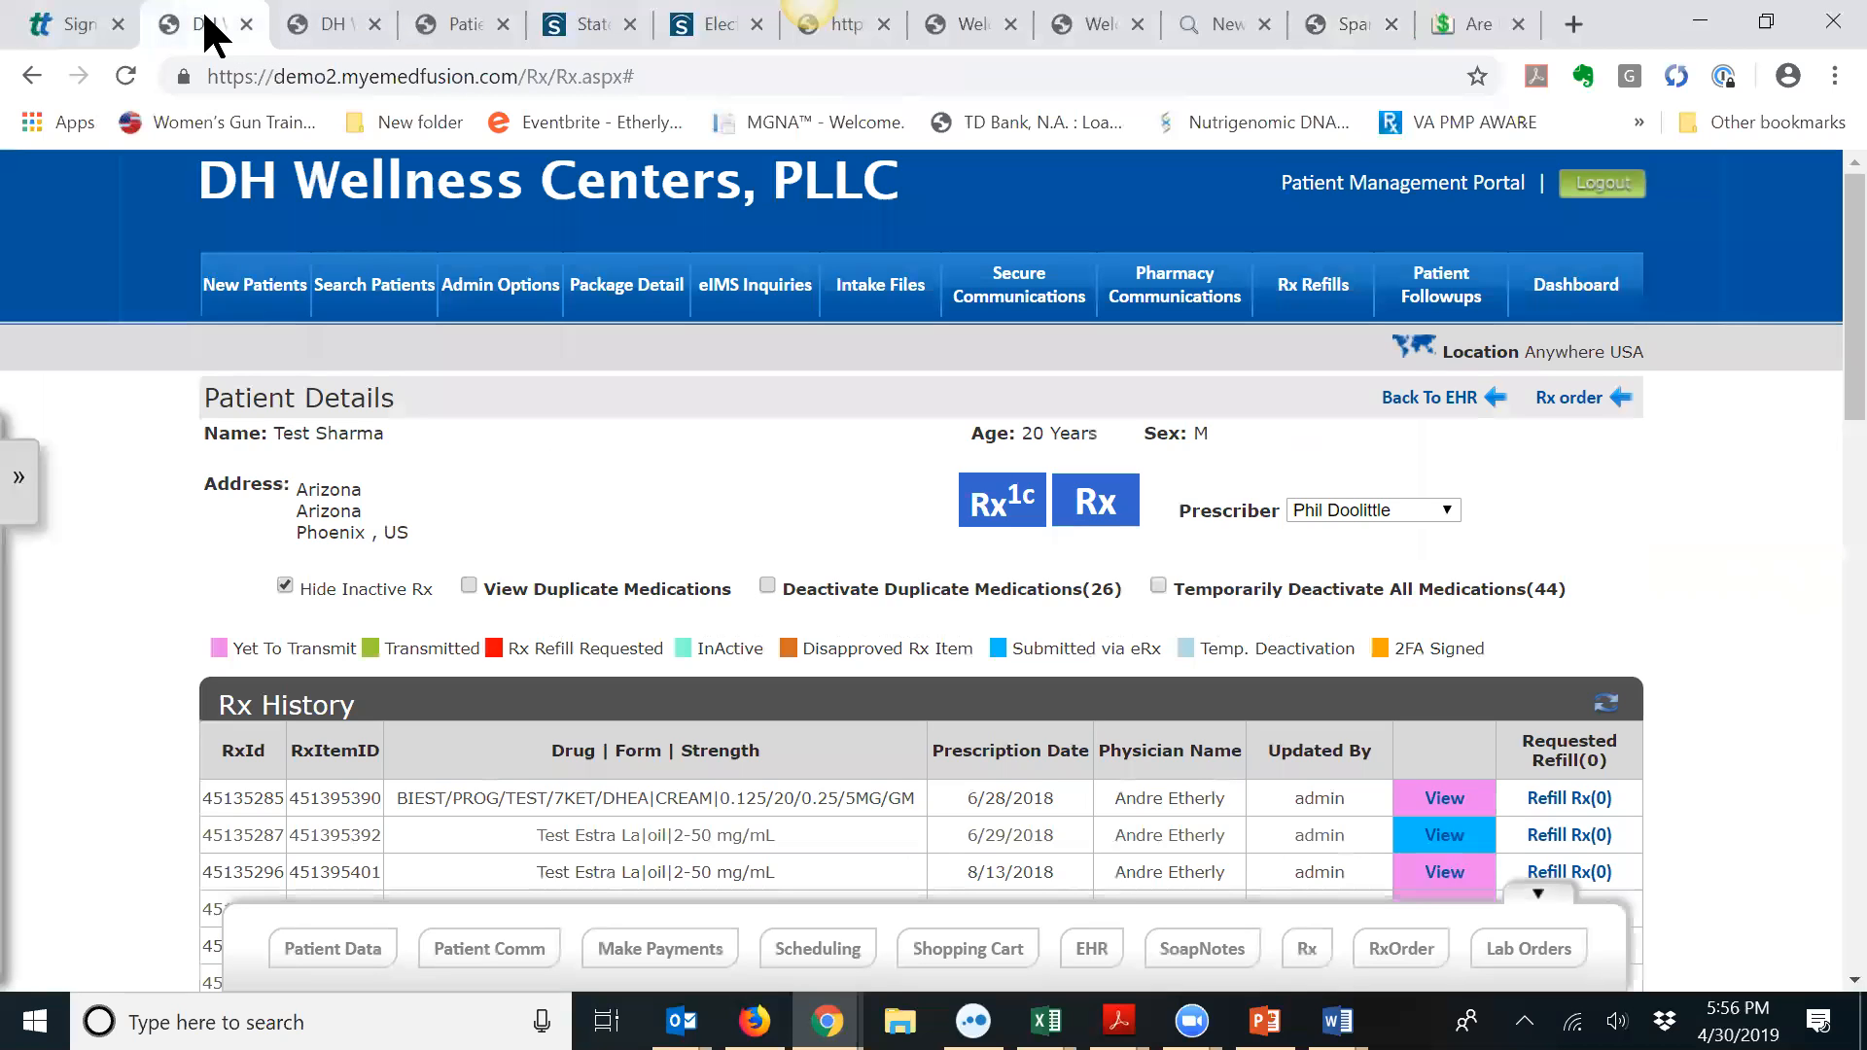
{"action": "left_click", "coordinate": [502, 289]}
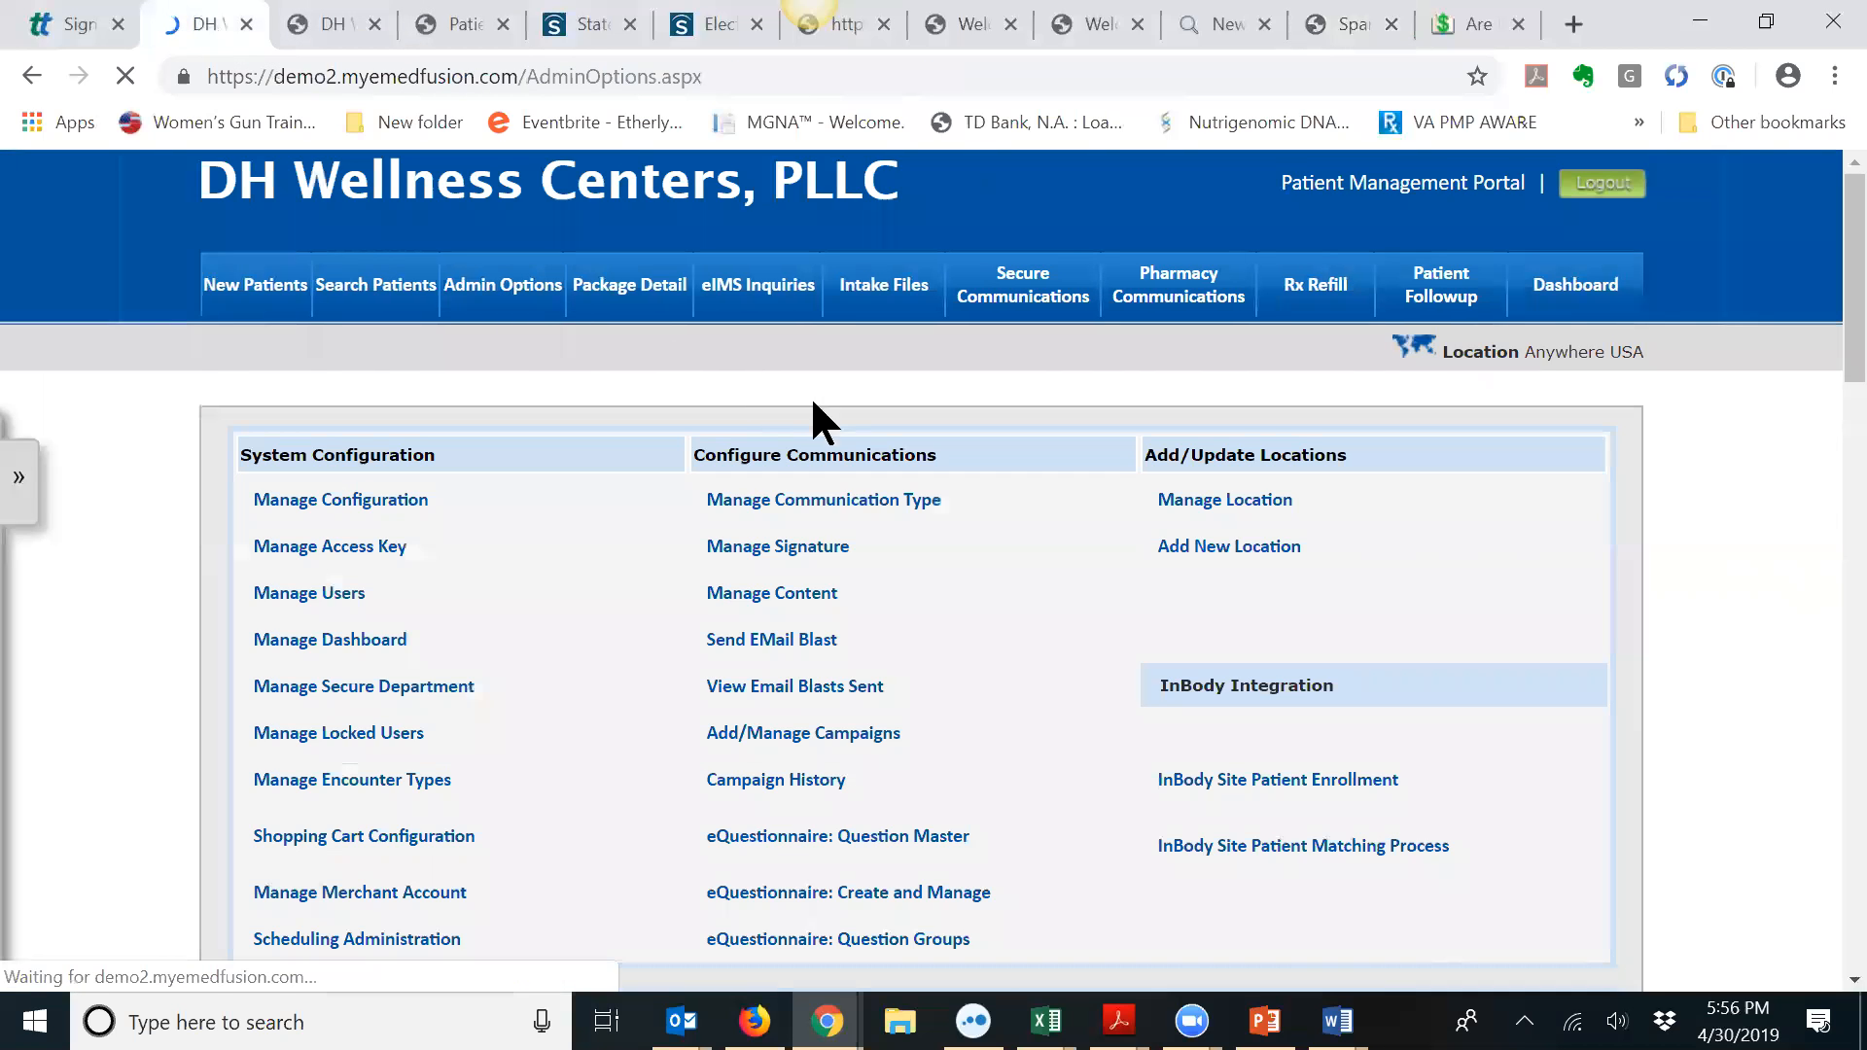
{"action": "left_click", "coordinate": [825, 499]}
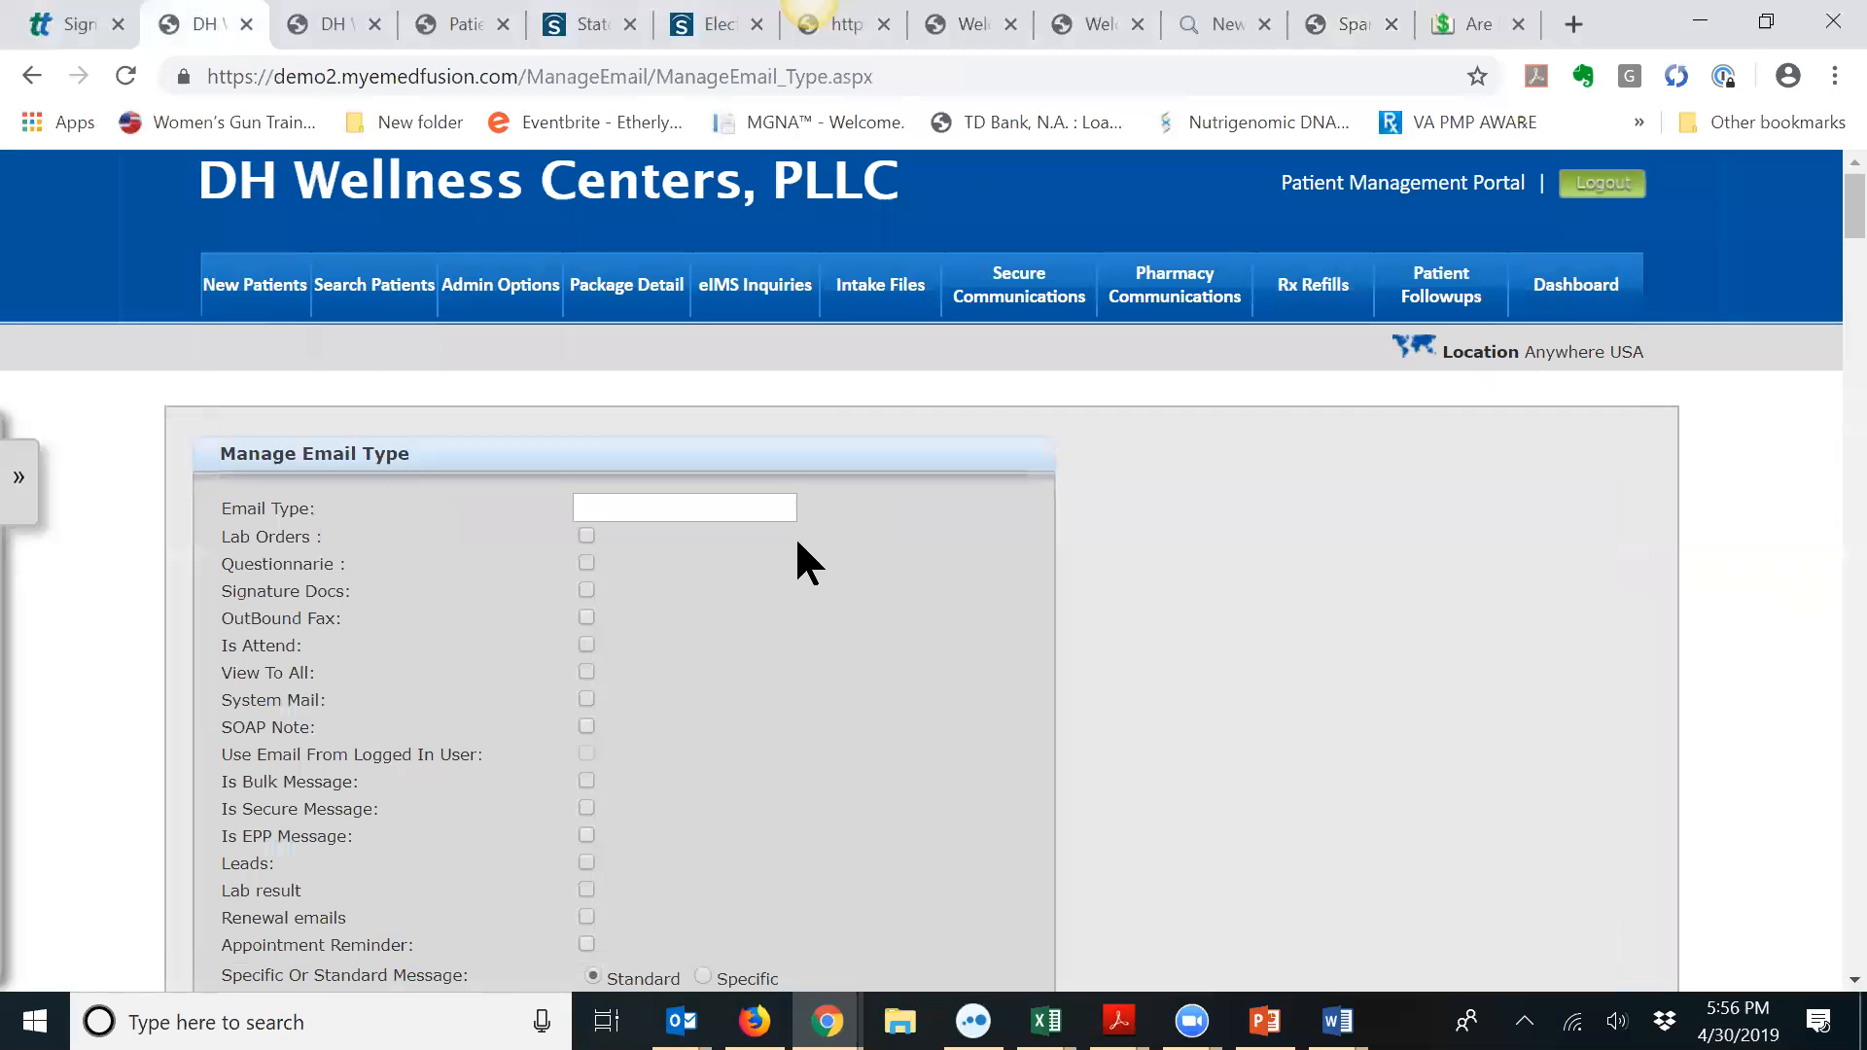
{"action": "scroll", "coordinate": [814, 522], "scroll_direction": "down", "scroll_amount": 5}
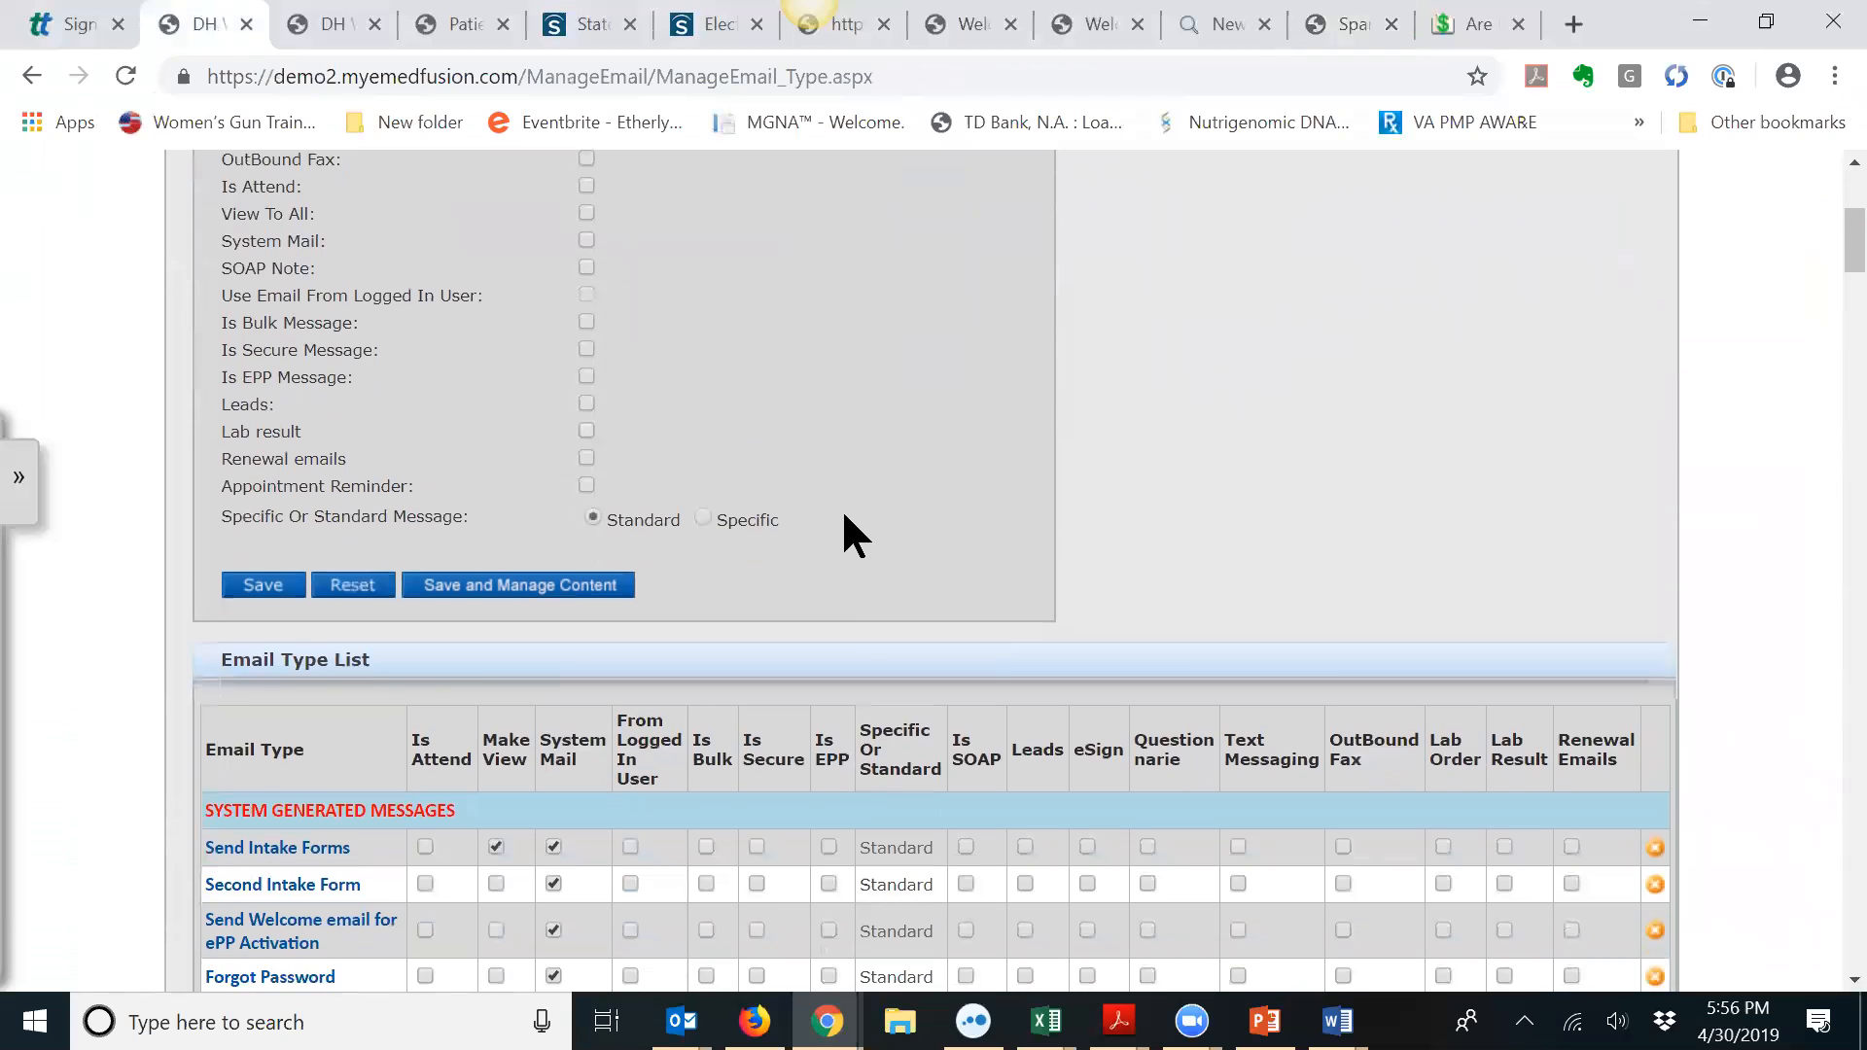
{"action": "scroll", "coordinate": [844, 515], "scroll_direction": "down", "scroll_amount": 1}
{"action": "scroll", "coordinate": [844, 515], "scroll_direction": "up", "scroll_amount": 6}
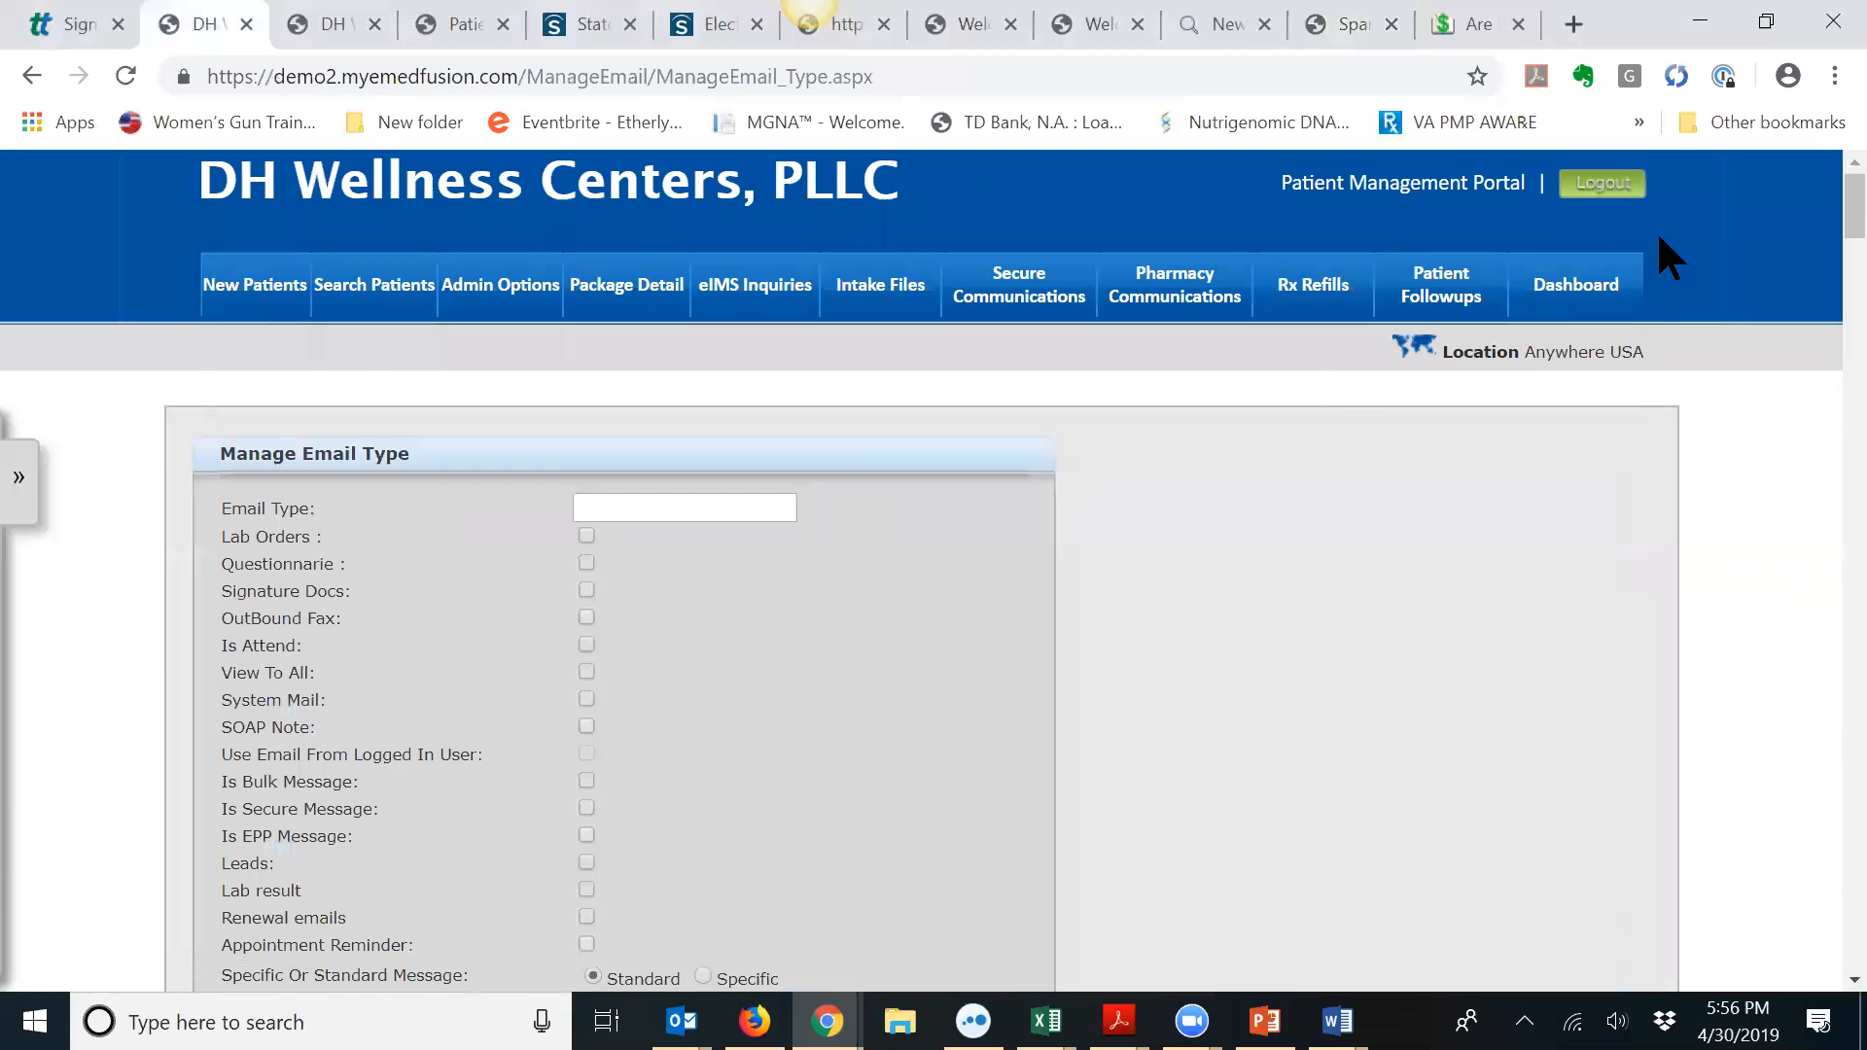
Step: Search the page for 'platin' and open the Platinum Program Contract for Services email type
{"action": "left_click", "coordinate": [1823, 82]}
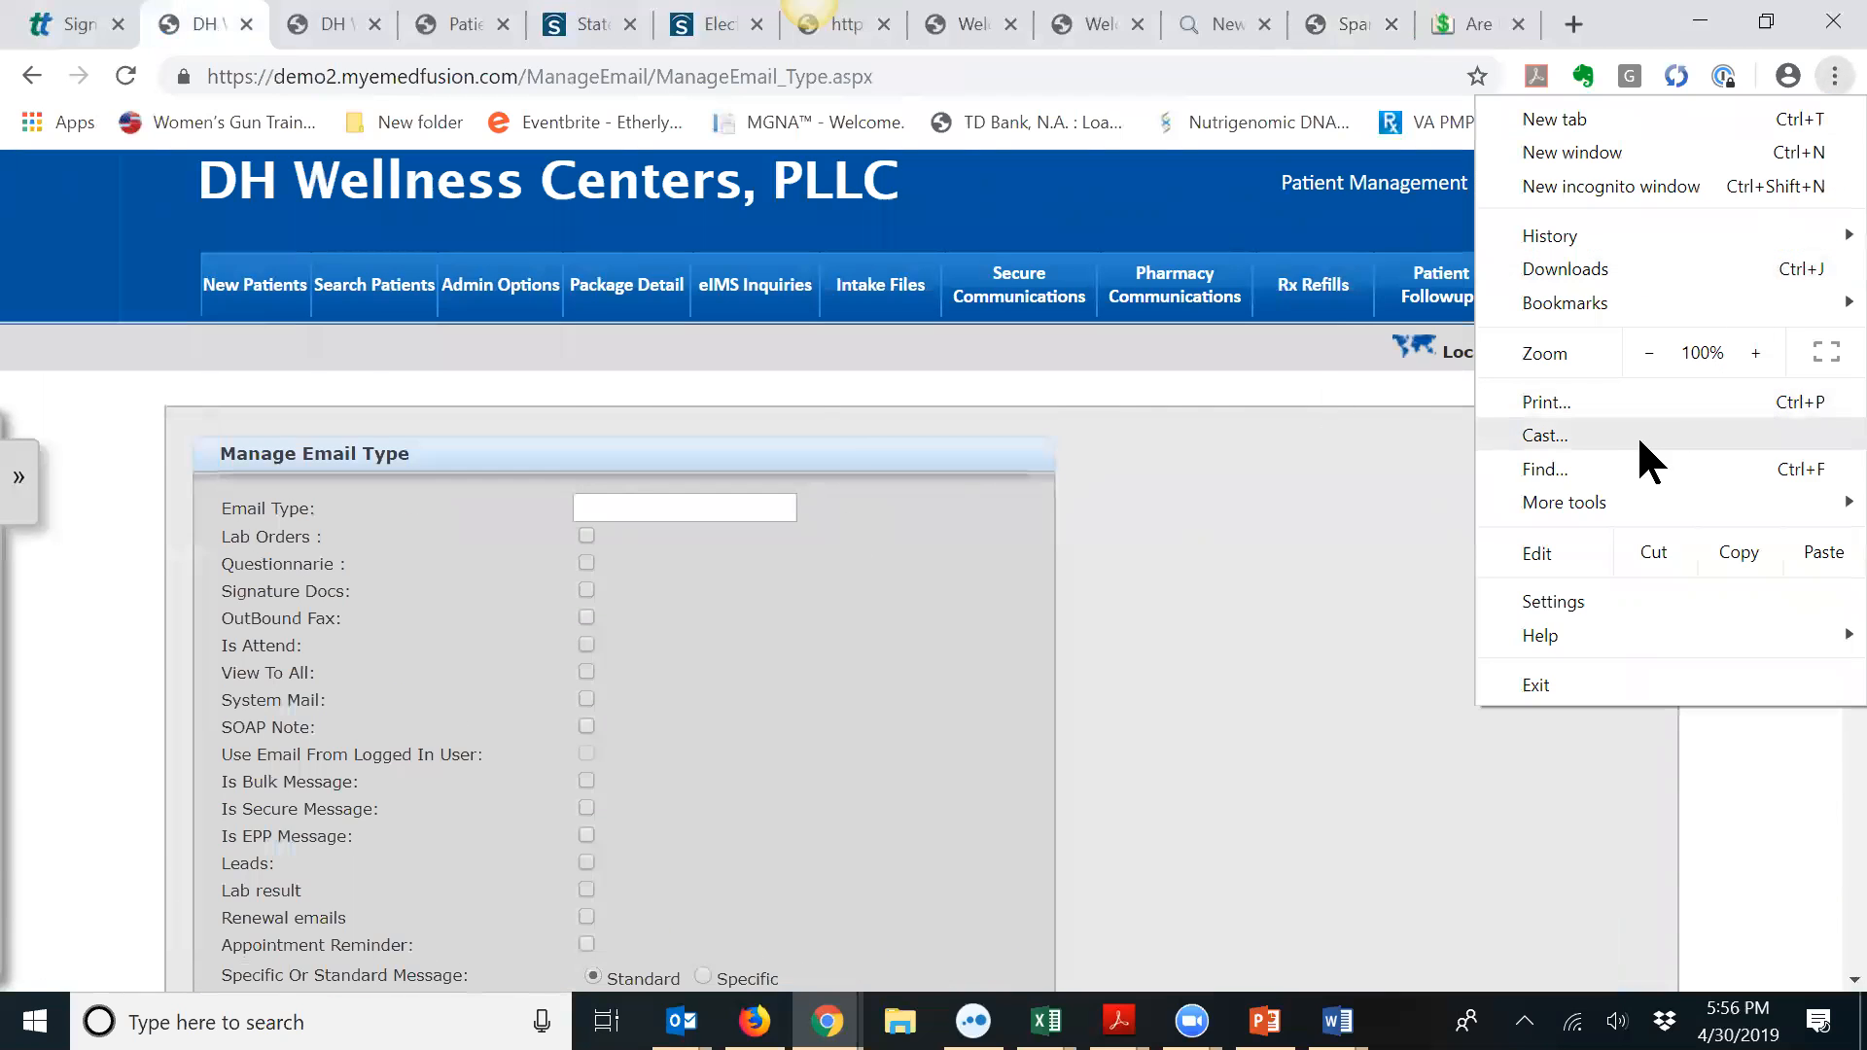
{"action": "left_click", "coordinate": [1627, 459]}
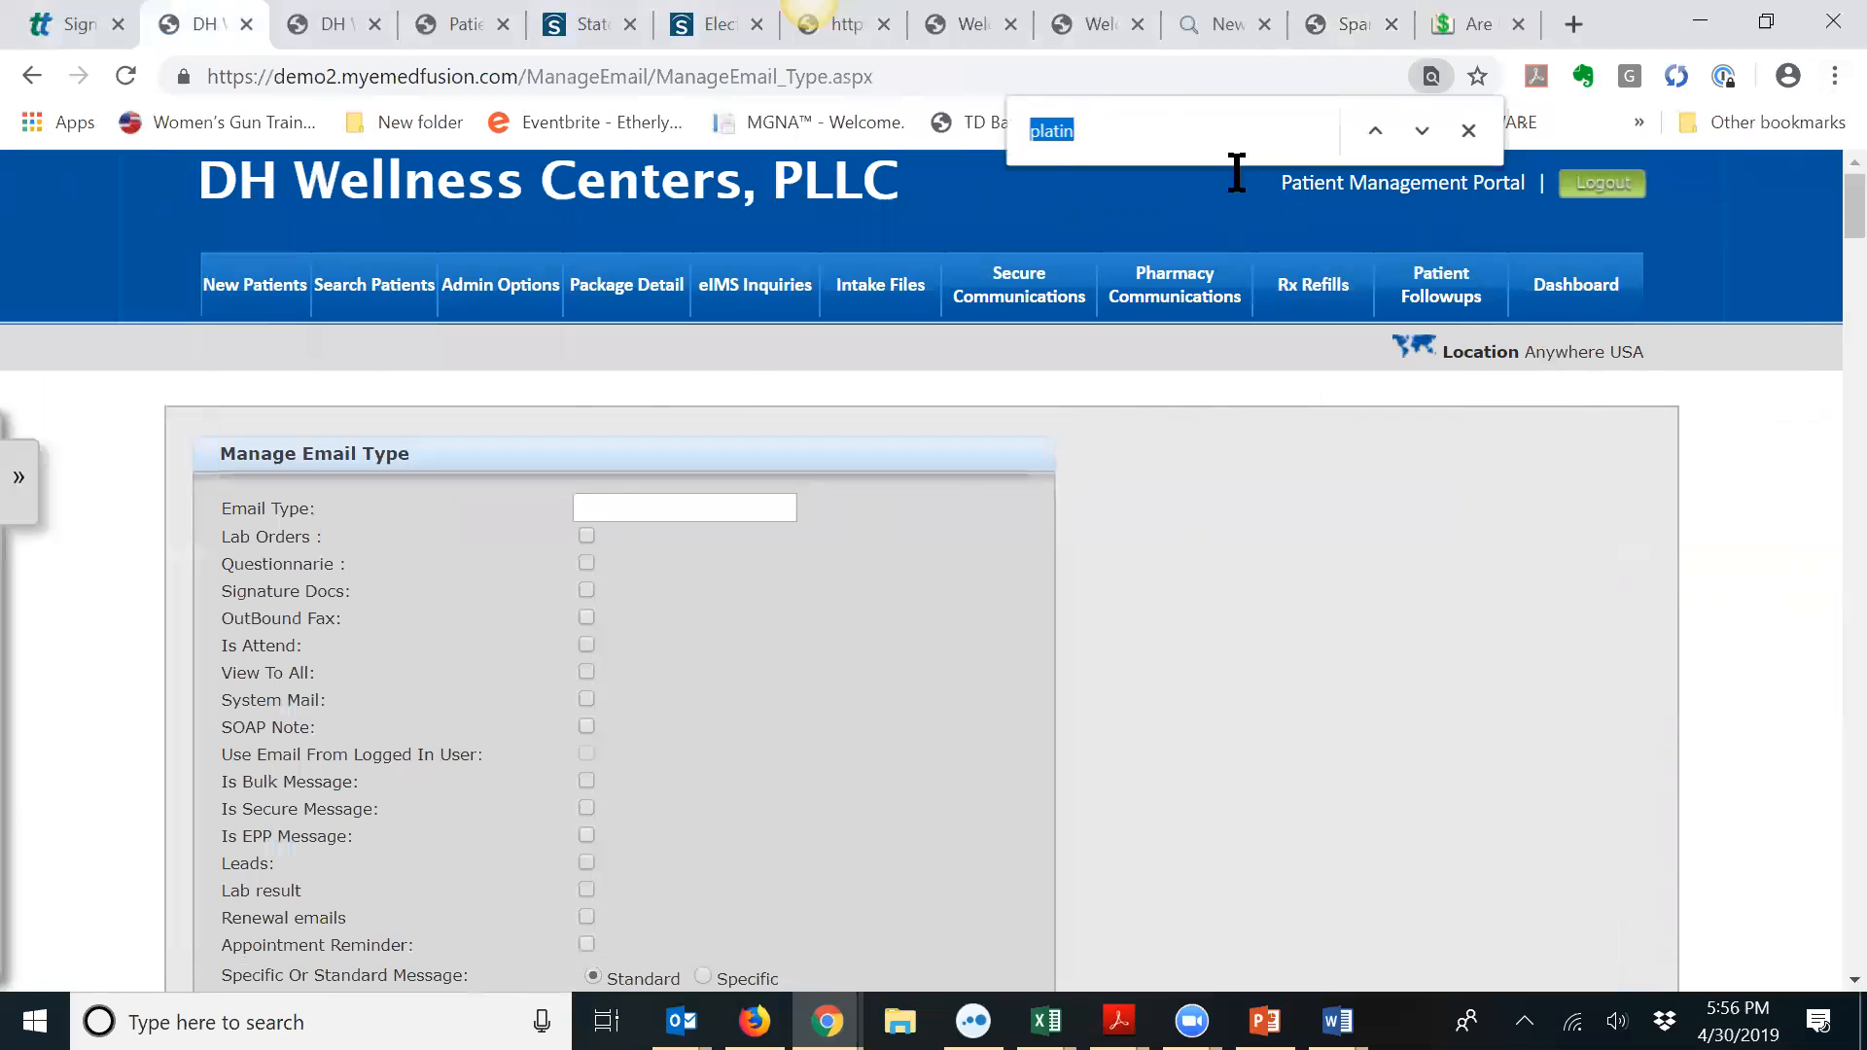
{"action": "key", "text": "Return"}
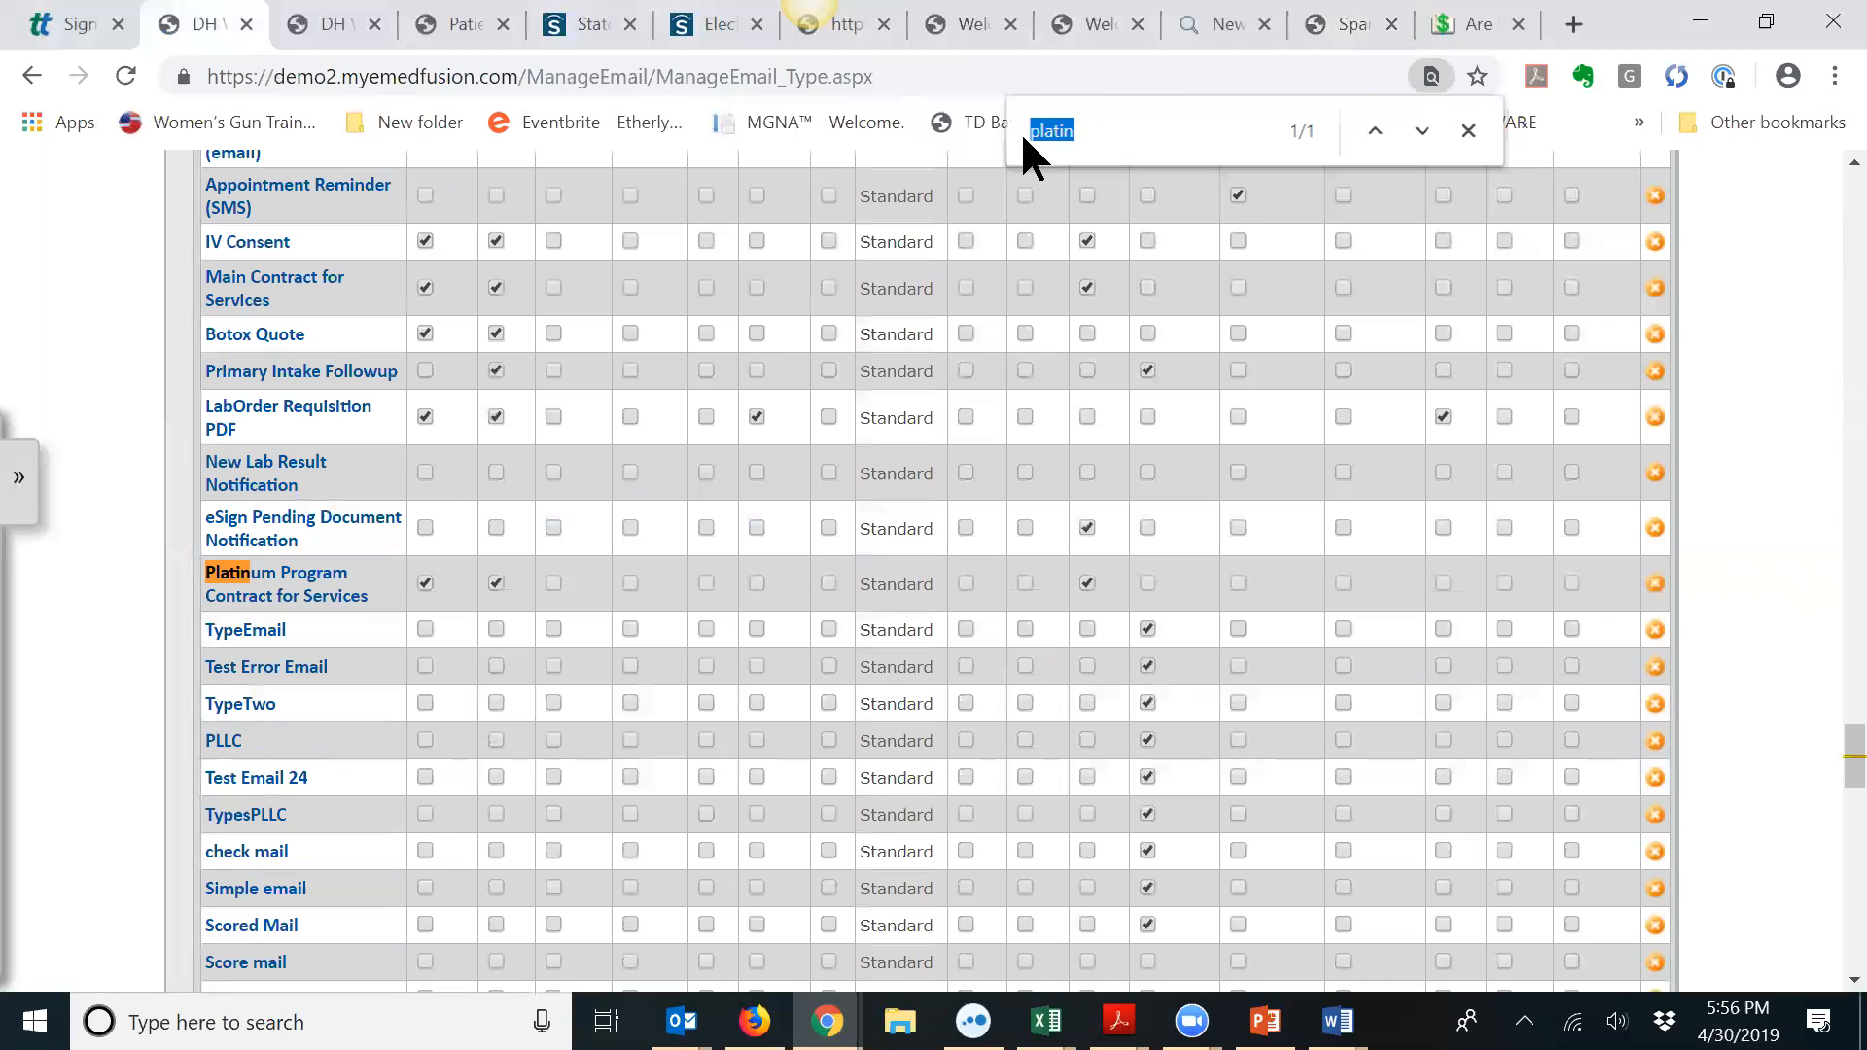
{"action": "left_click", "coordinate": [302, 580]}
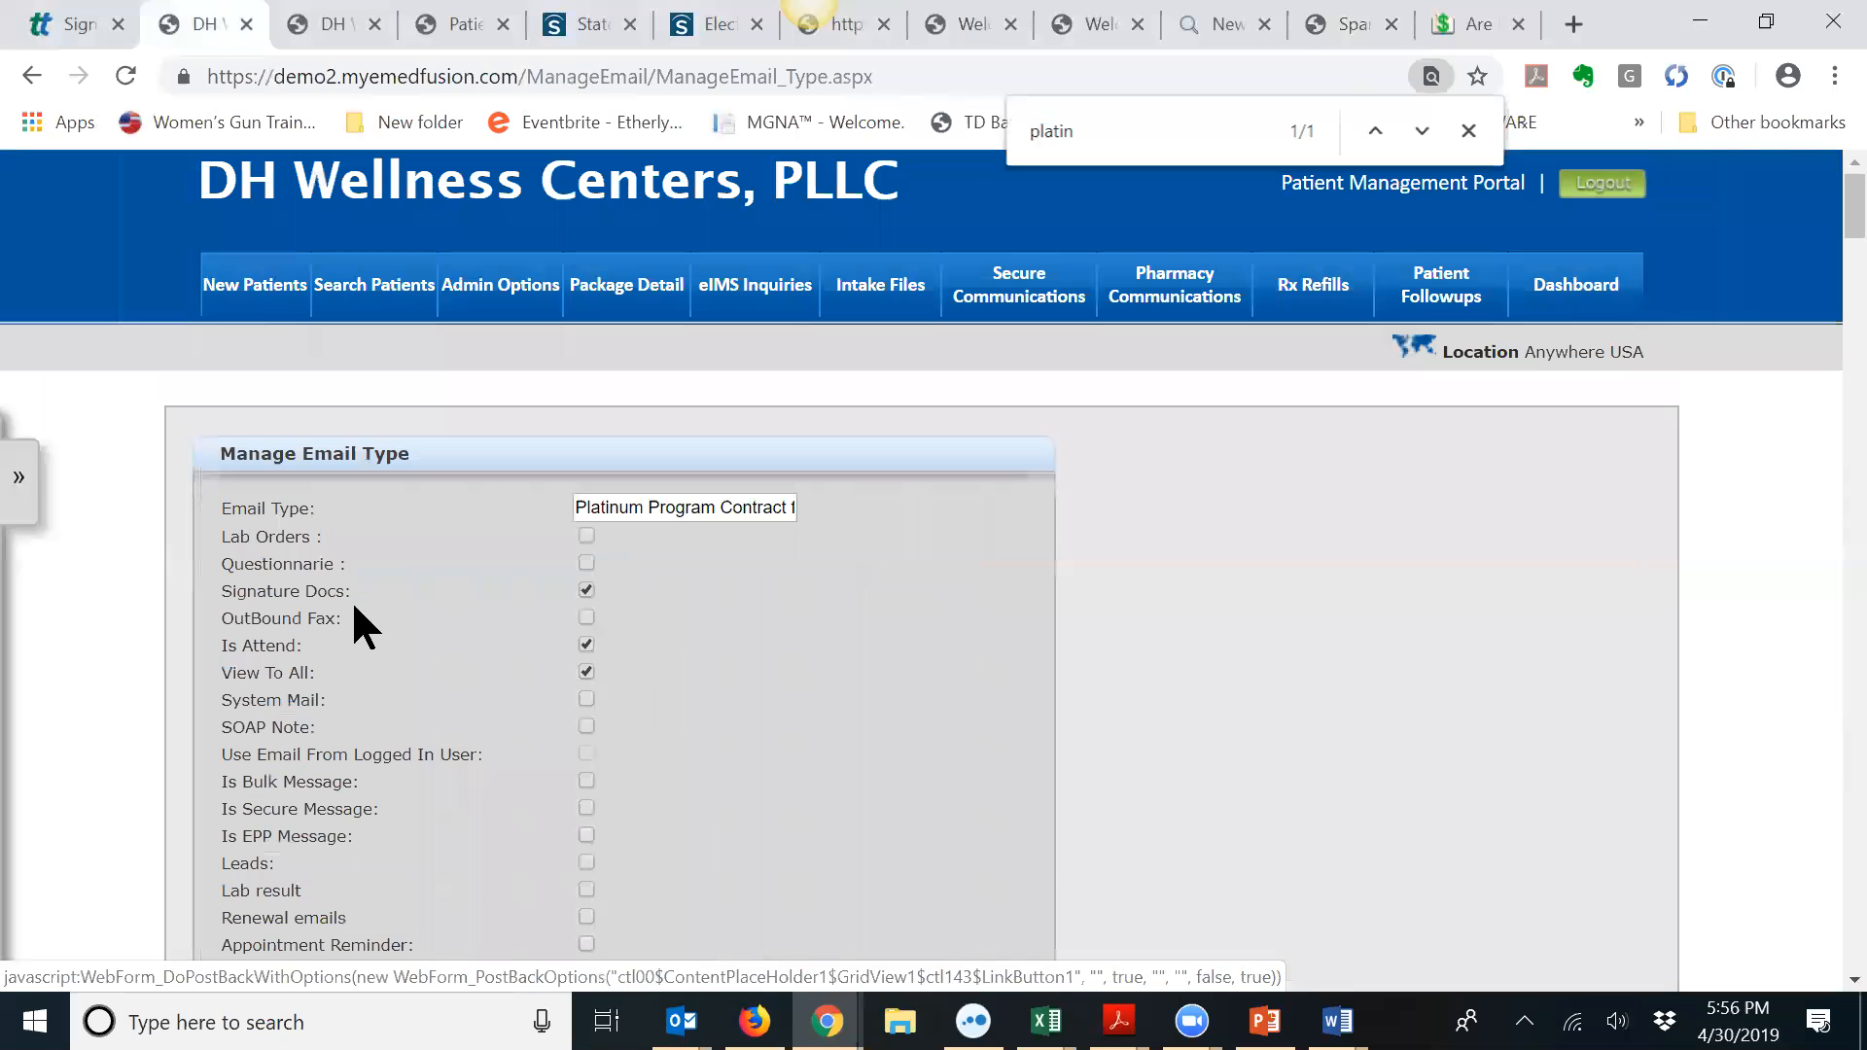
{"action": "scroll", "coordinate": [557, 711], "scroll_direction": "down", "scroll_amount": 3}
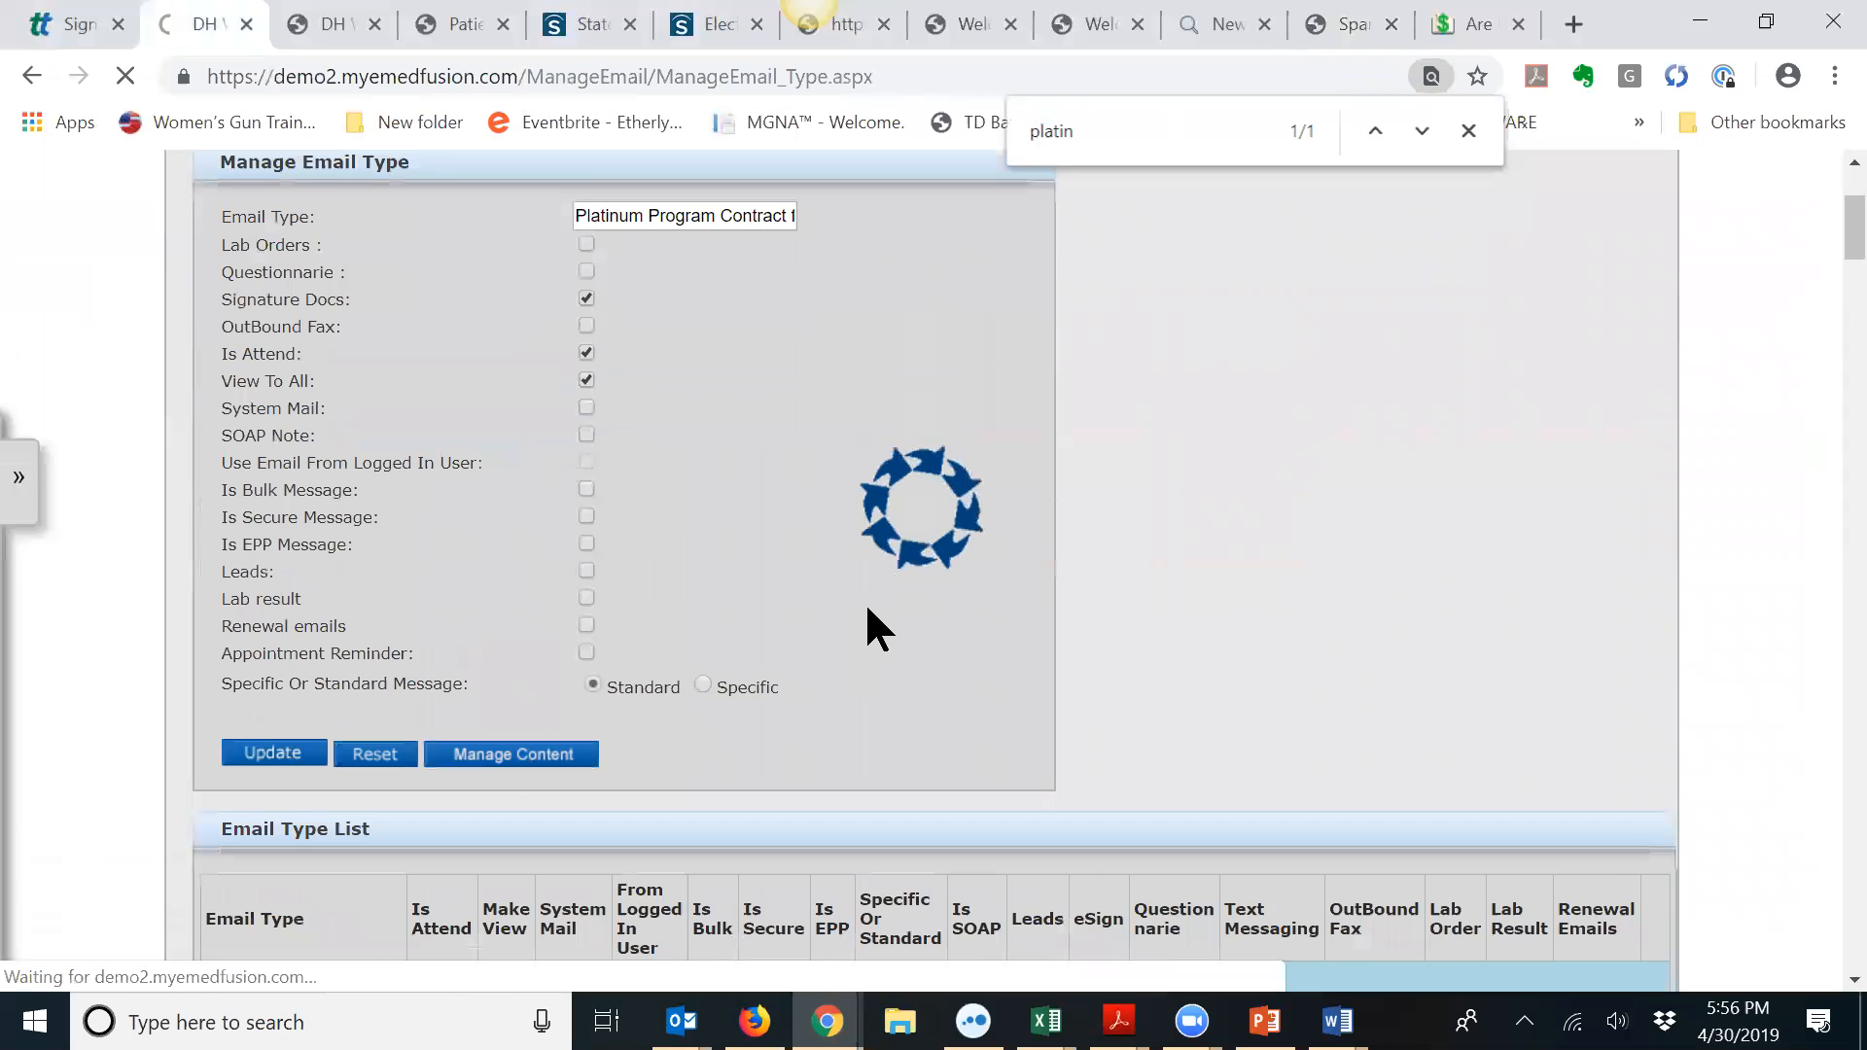
{"action": "scroll", "coordinate": [935, 562], "scroll_direction": "down", "scroll_amount": 11}
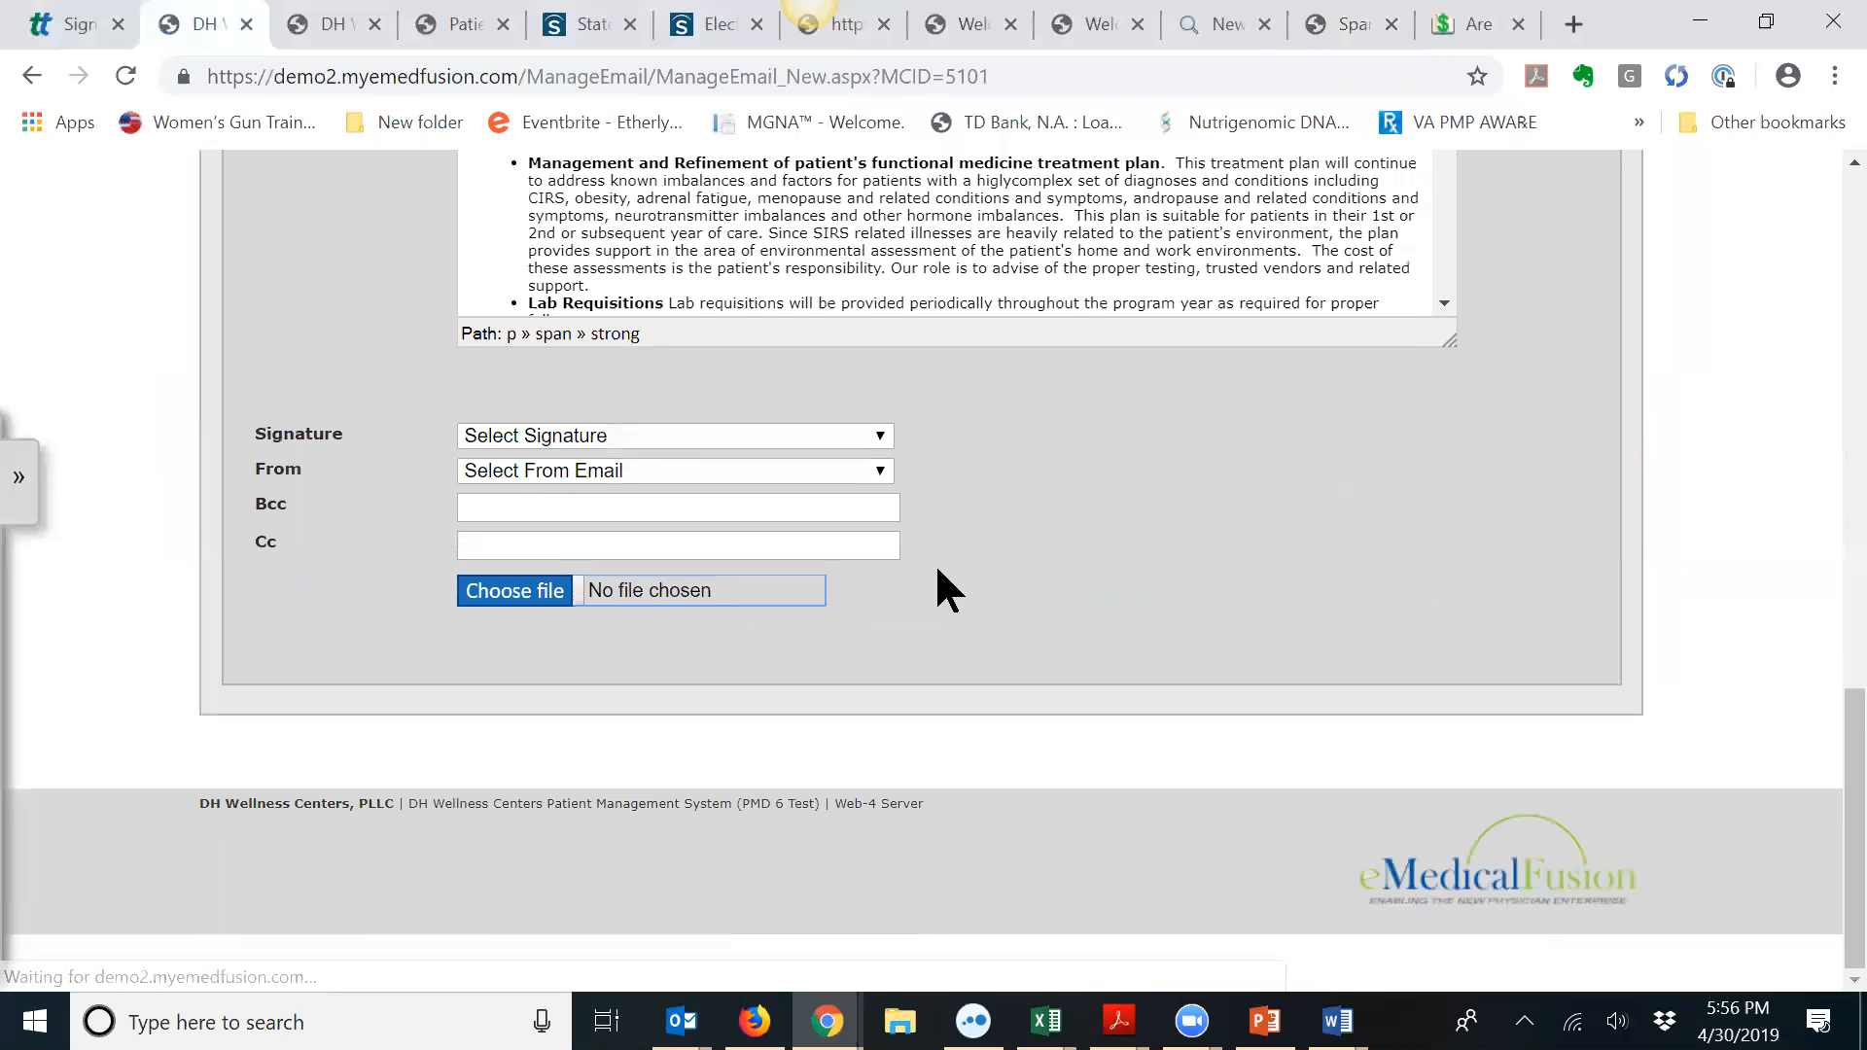
Step: Copy the text from '*The Program Price' through 'By signing below', then return to the Consent form
{"action": "scroll", "coordinate": [937, 562], "scroll_direction": "up", "scroll_amount": 3}
{"action": "left_click_drag", "start_coordinate": [1456, 302], "coordinate": [1473, 495]}
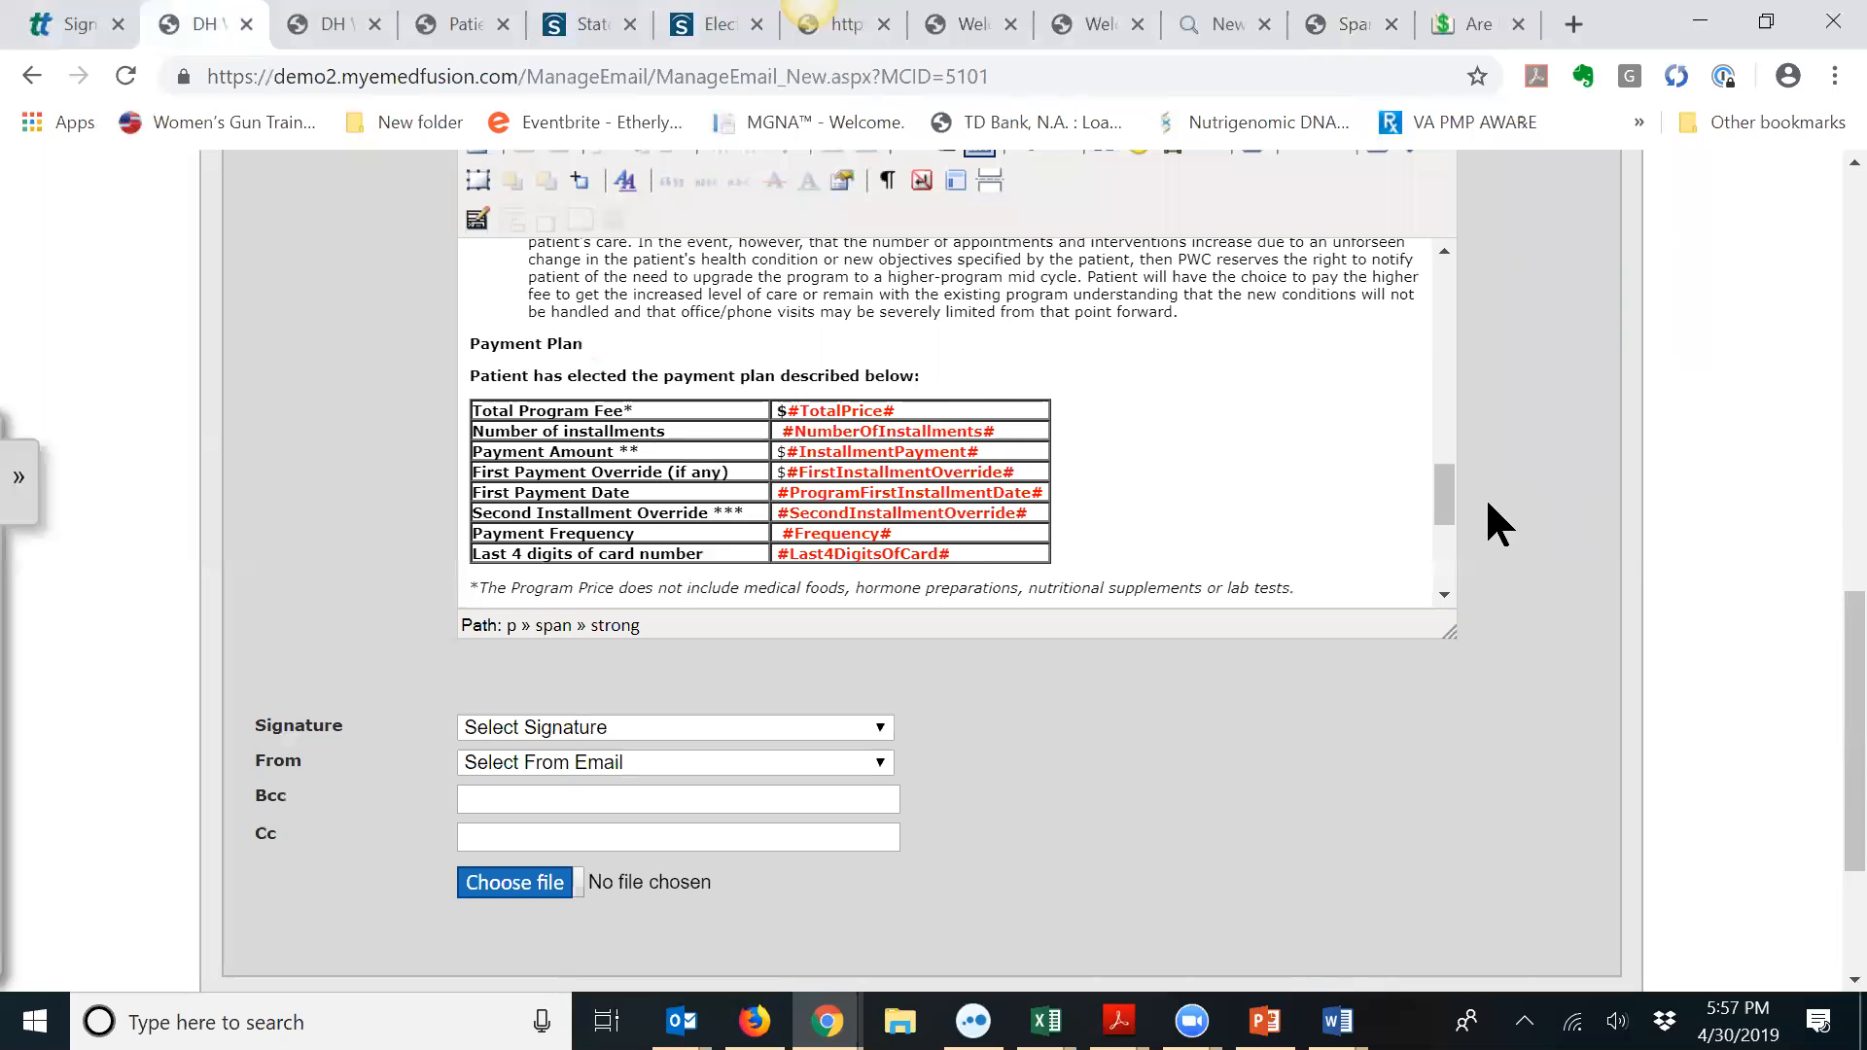
{"action": "left_click_drag", "start_coordinate": [1446, 489], "coordinate": [1445, 521]}
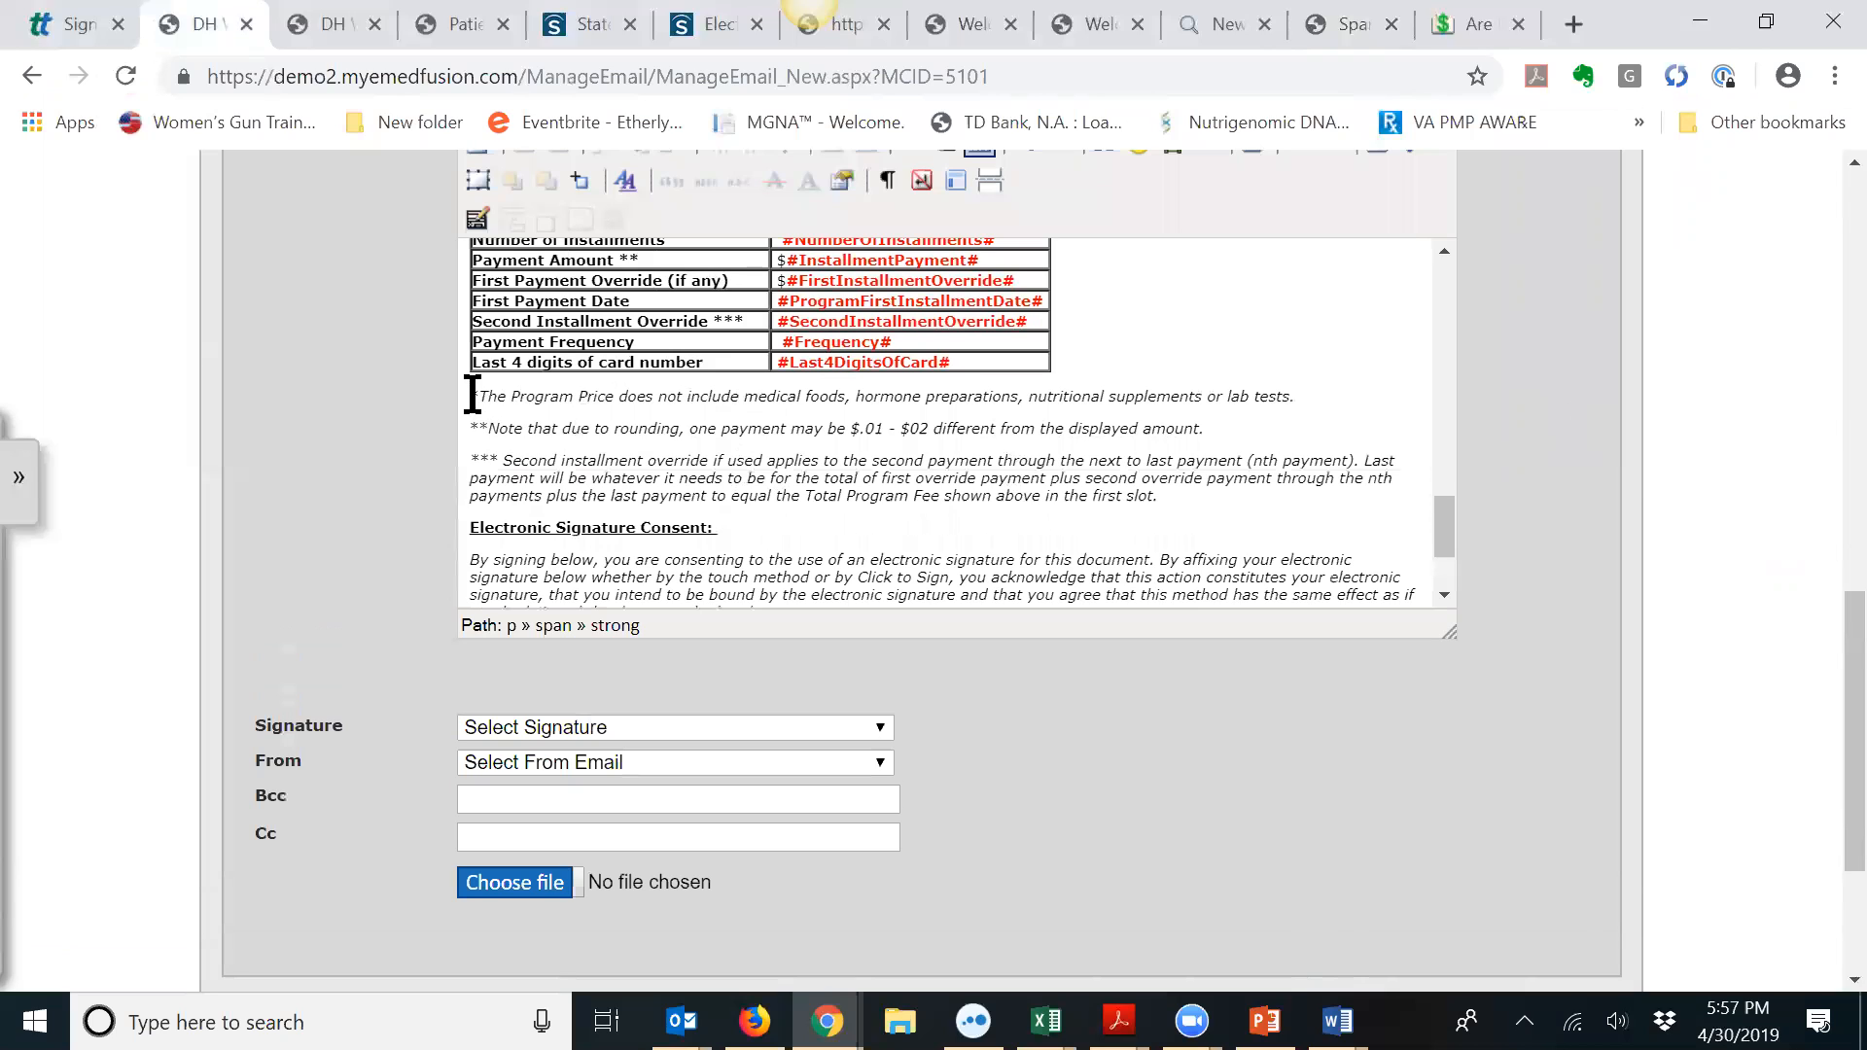
{"action": "mouse_move", "coordinate": [472, 394]}
{"action": "left_mouse_down"}
{"action": "mouse_move", "coordinate": [721, 440]}
{"action": "mouse_move", "coordinate": [925, 434]}
{"action": "mouse_move", "coordinate": [1190, 506]}
{"action": "mouse_move", "coordinate": [1480, 531]}
{"action": "mouse_move", "coordinate": [1458, 584]}
{"action": "left_mouse_up"}
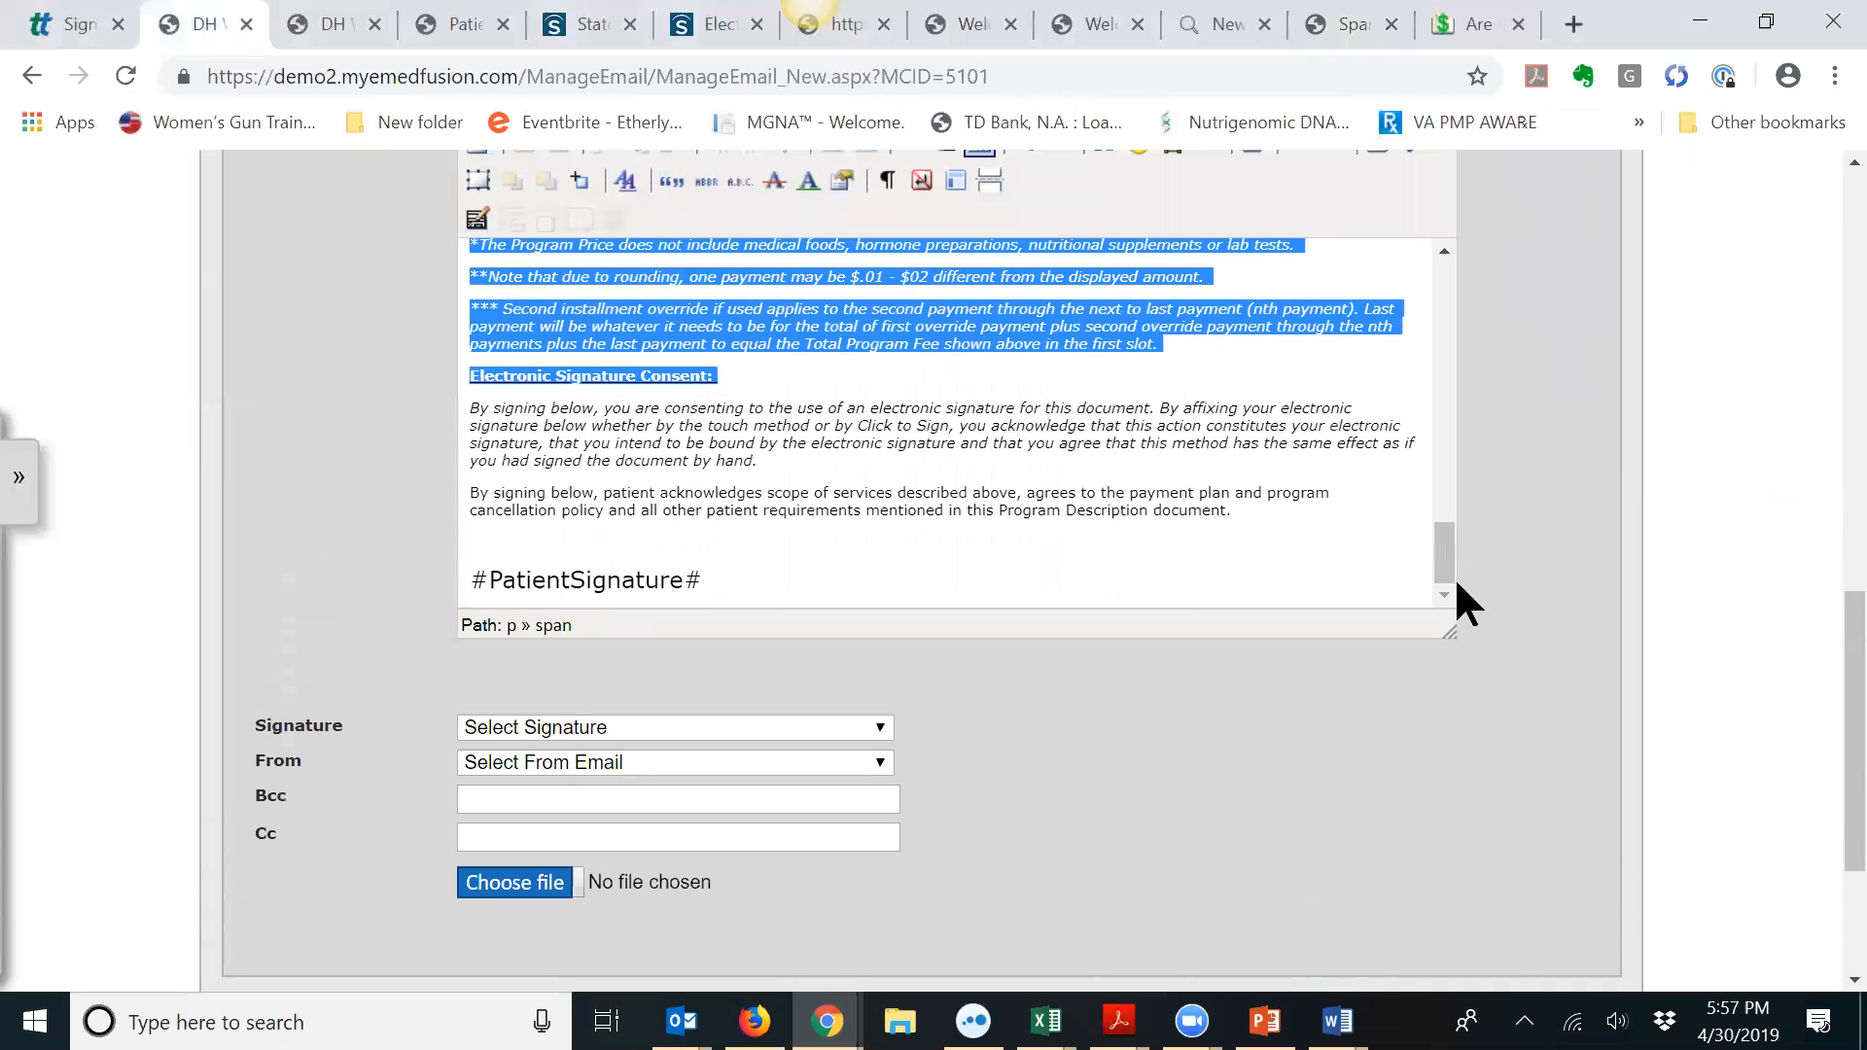
{"action": "left_click", "coordinate": [1260, 510], "text": "shift"}
{"action": "key", "text": "ctrl+c"}
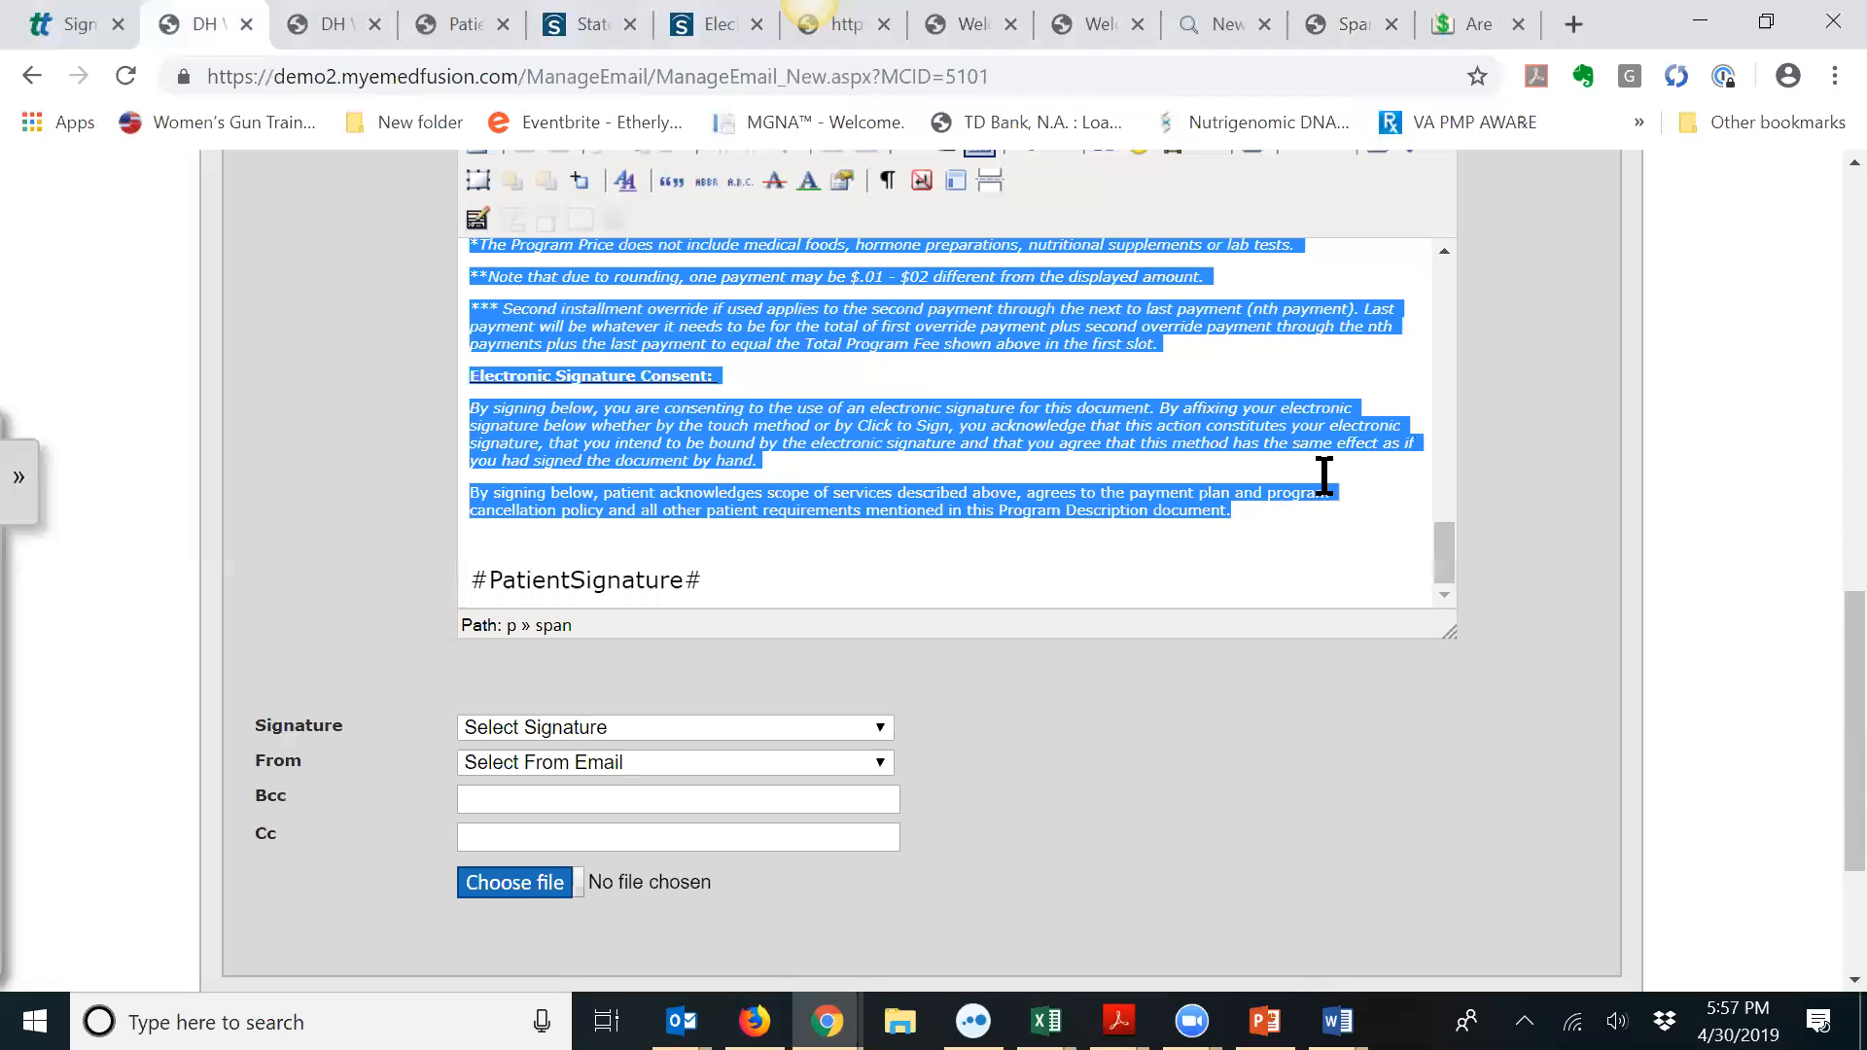
{"action": "left_click", "coordinate": [1334, 41]}
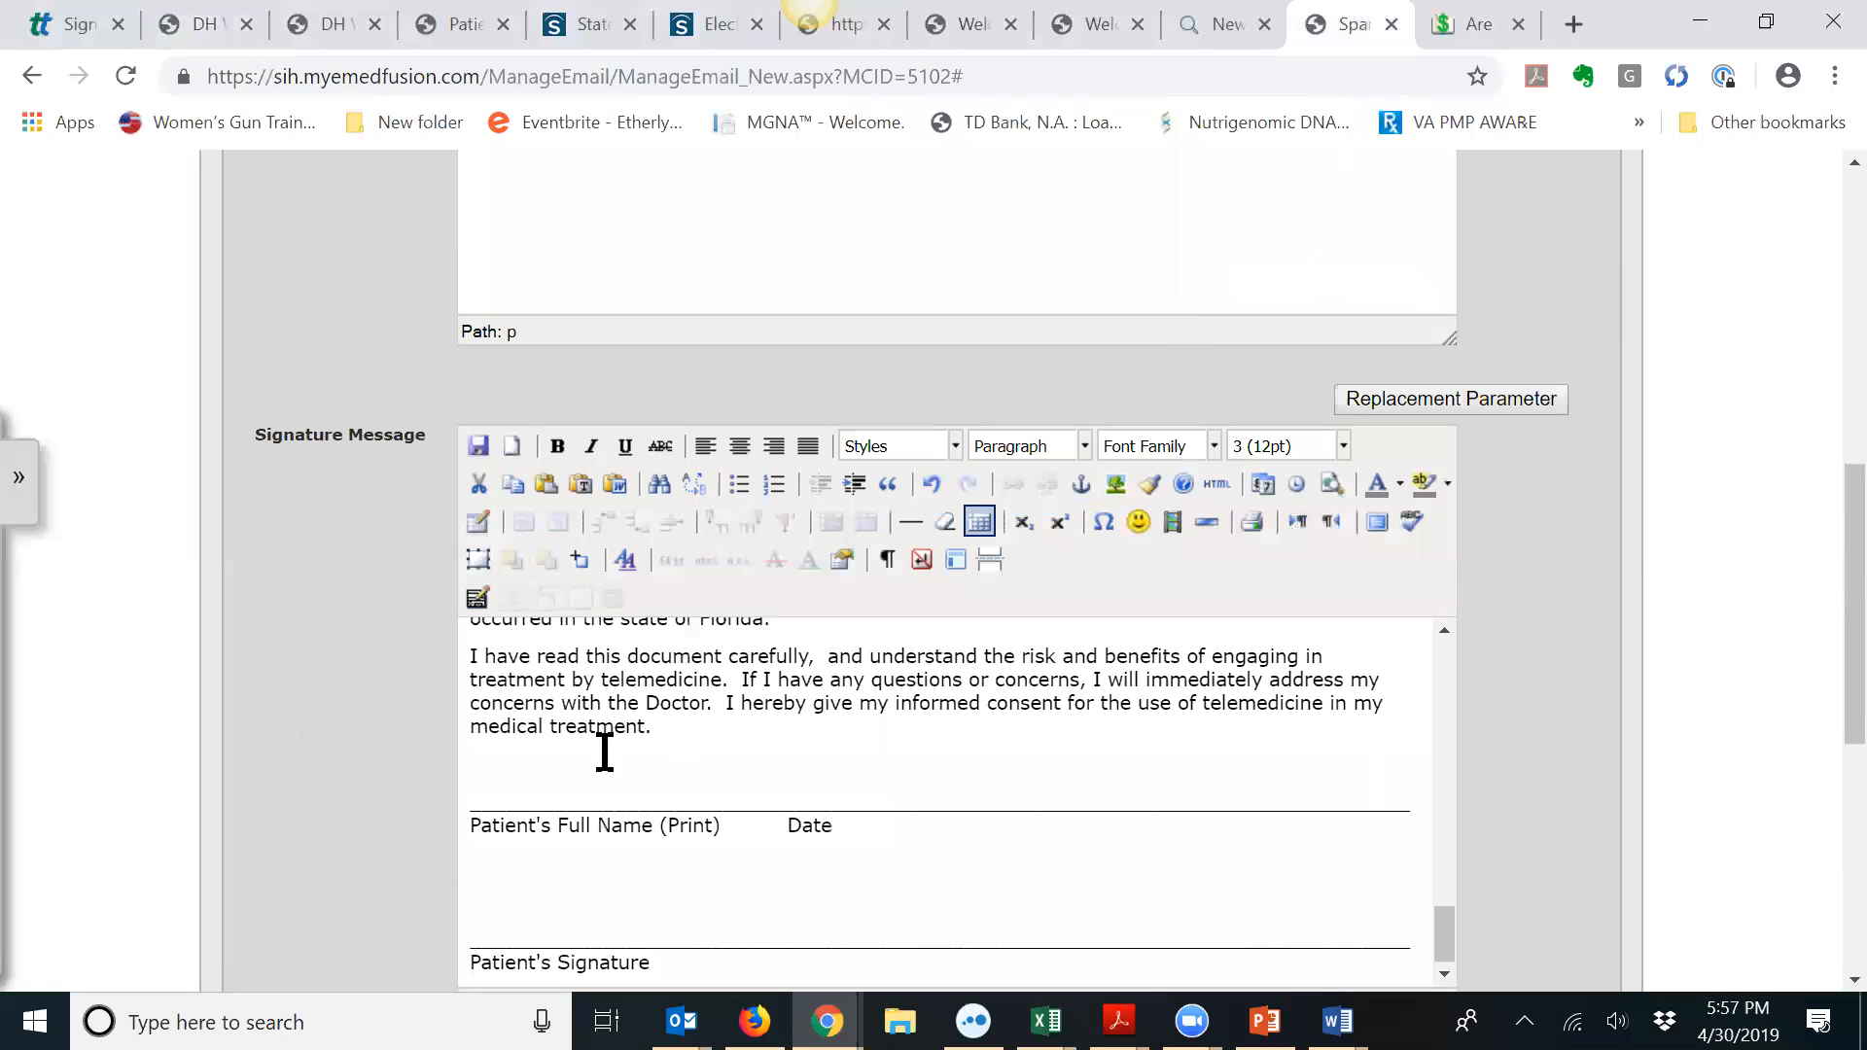
Step: Paste the footnotes and Electronic Signature Consent after 'medical treatment.', deleting the program-price line
{"action": "key", "text": "Return"}
{"action": "key", "text": "ctrl+v"}
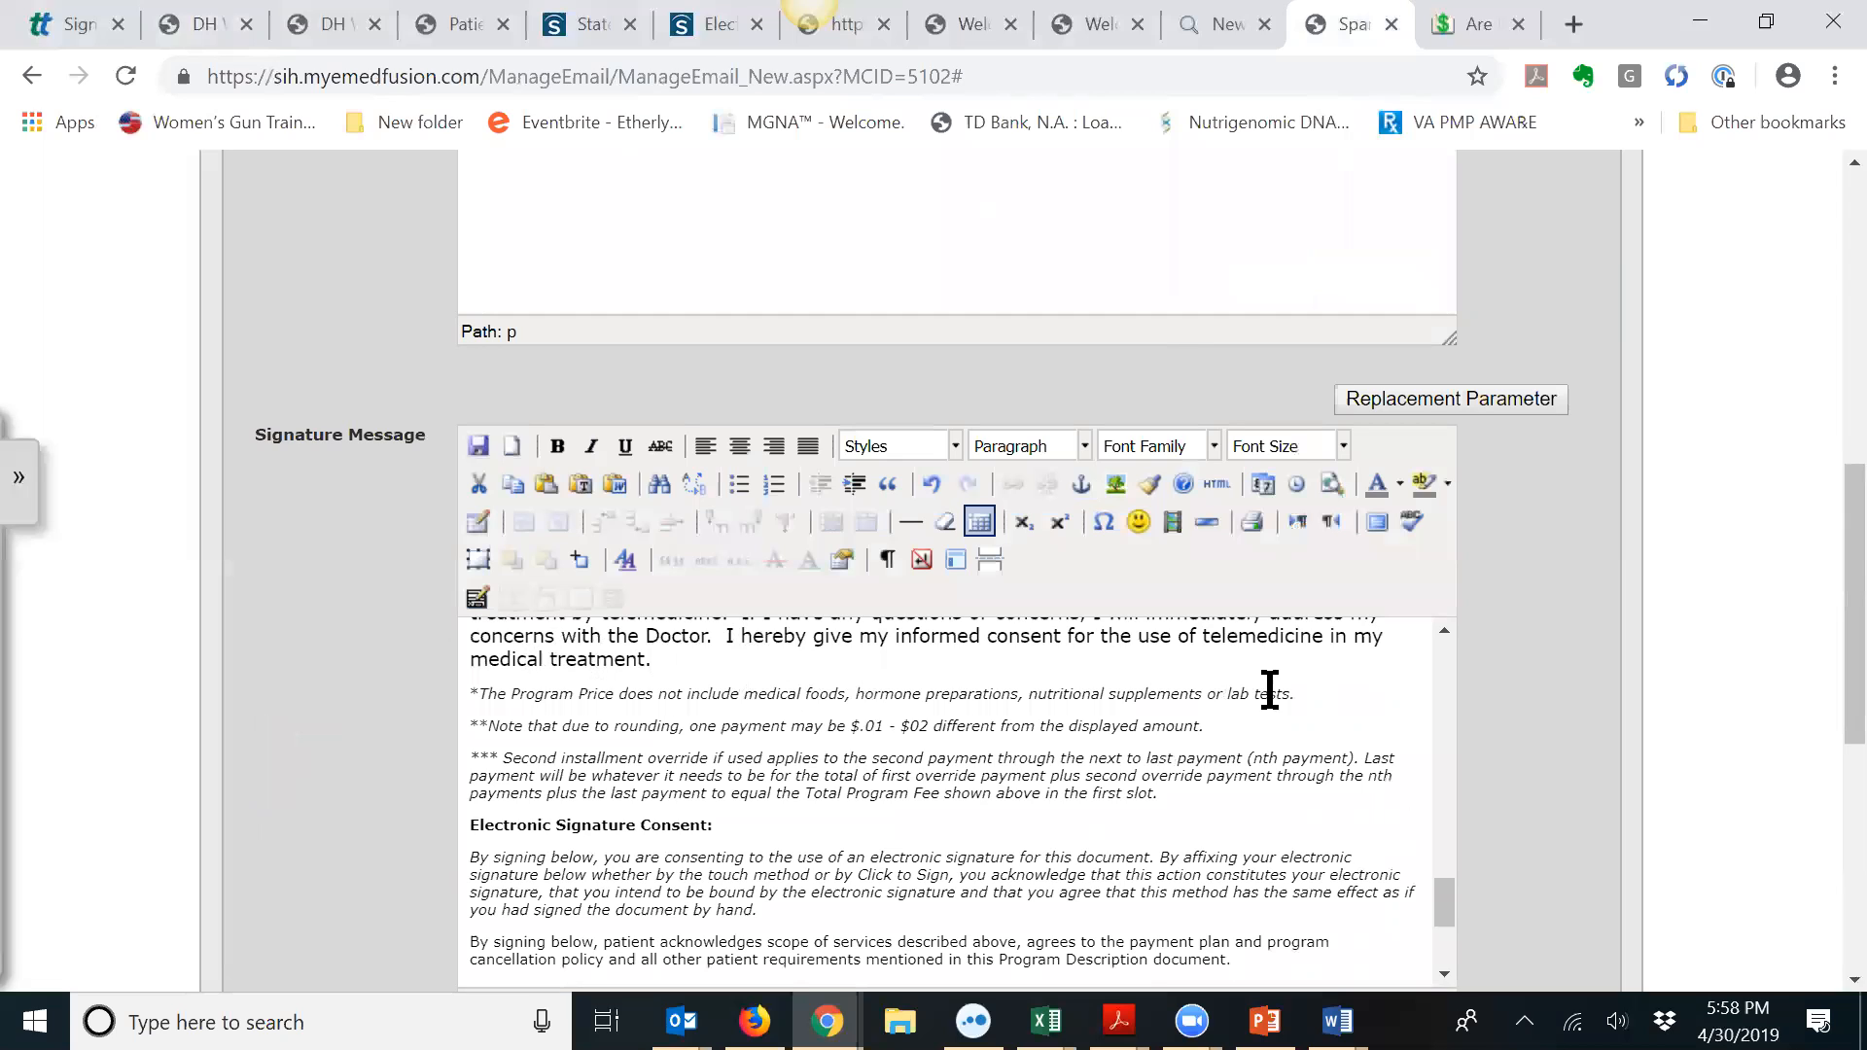
{"action": "left_click_drag", "start_coordinate": [1297, 692], "coordinate": [462, 692]}
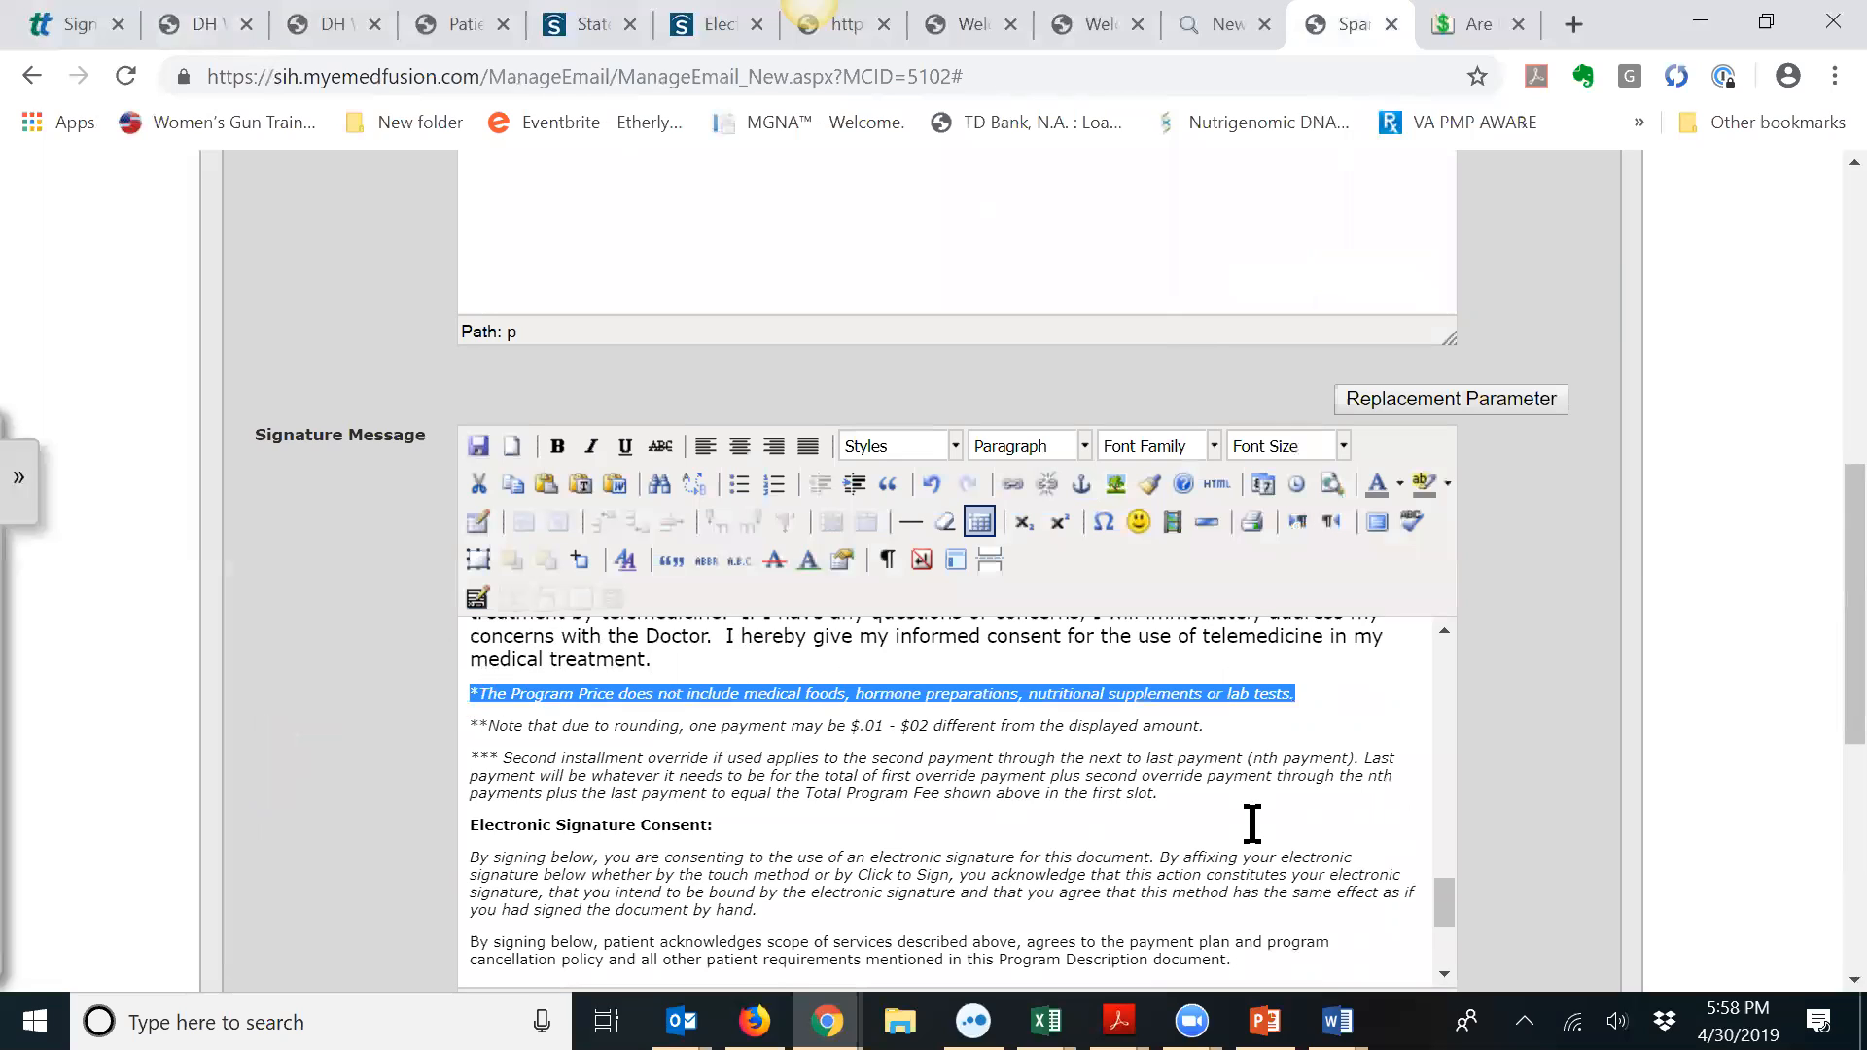
{"action": "key", "text": "Delete"}
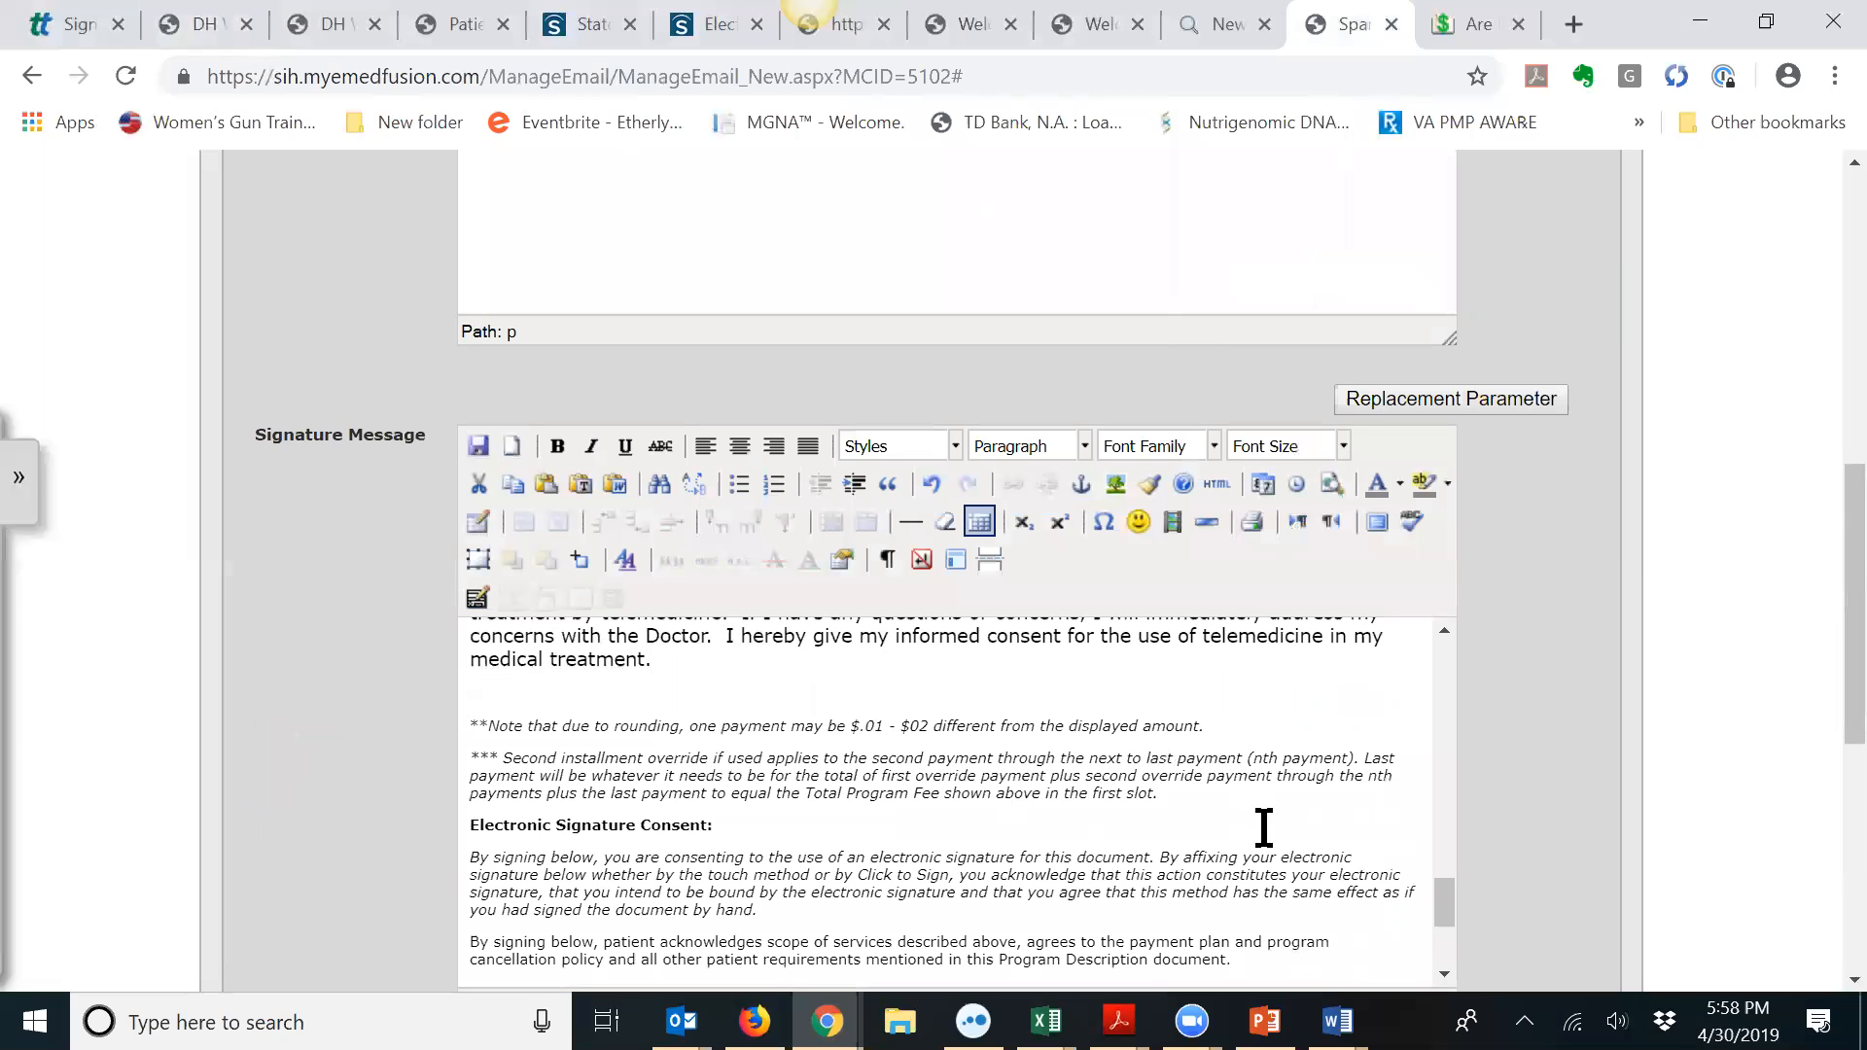
{"action": "key", "text": "Delete"}
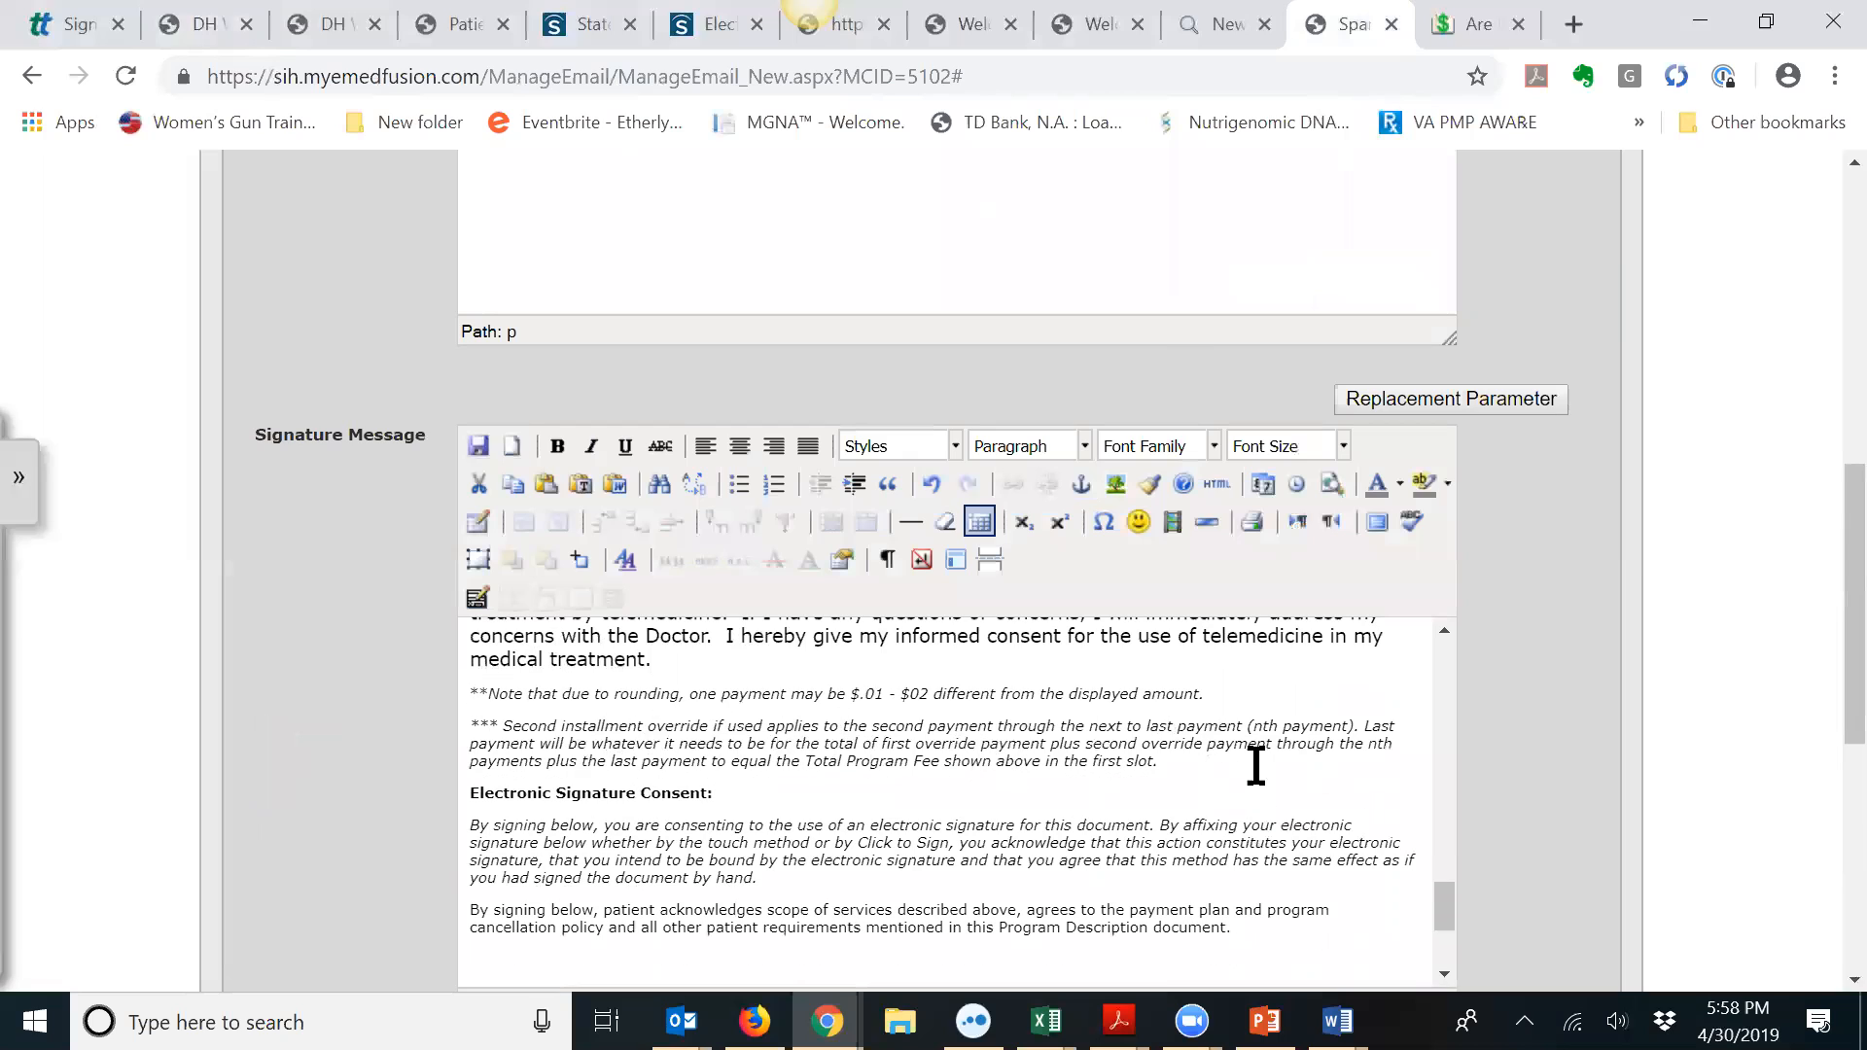
{"action": "scroll", "coordinate": [1308, 755], "scroll_direction": "down", "scroll_amount": 3}
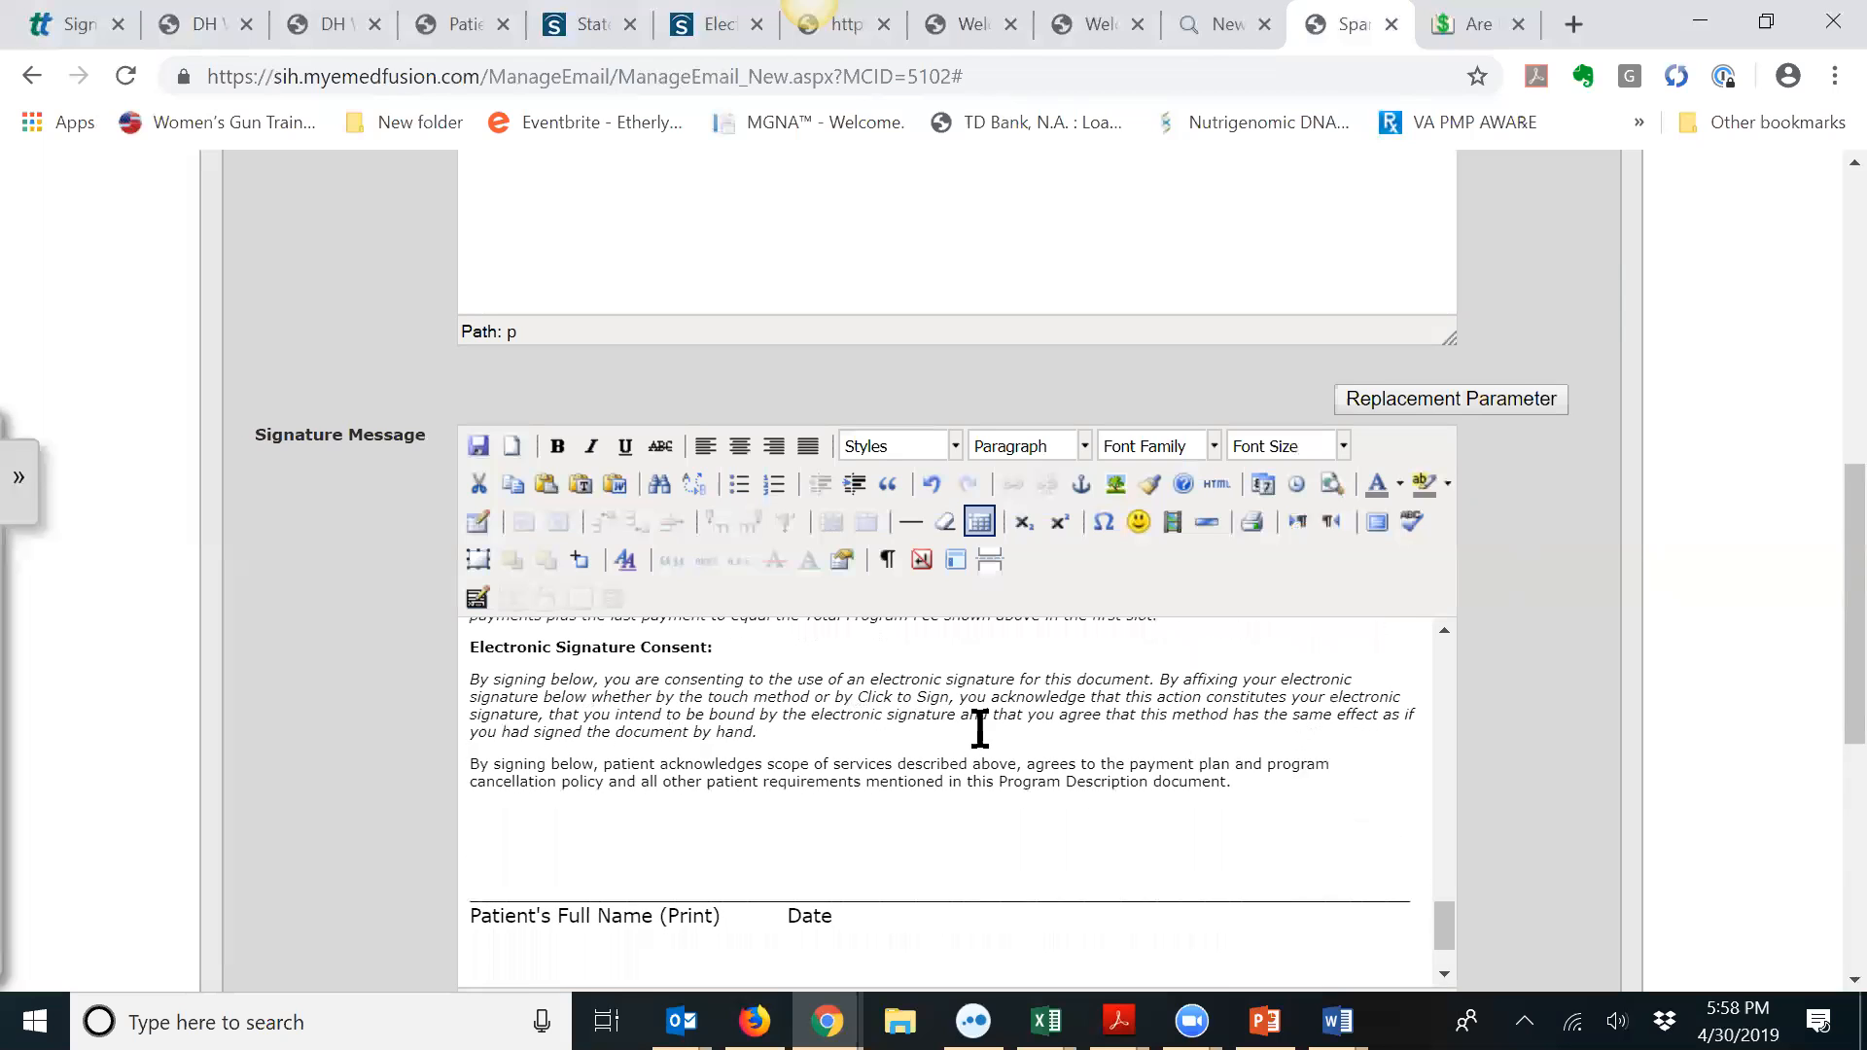
{"action": "scroll", "coordinate": [979, 725], "scroll_direction": "down", "scroll_amount": 2}
Step: Replace the printed name and date line with the label 'Patient's Full Name:'
{"action": "left_click_drag", "start_coordinate": [471, 804], "coordinate": [966, 820]}
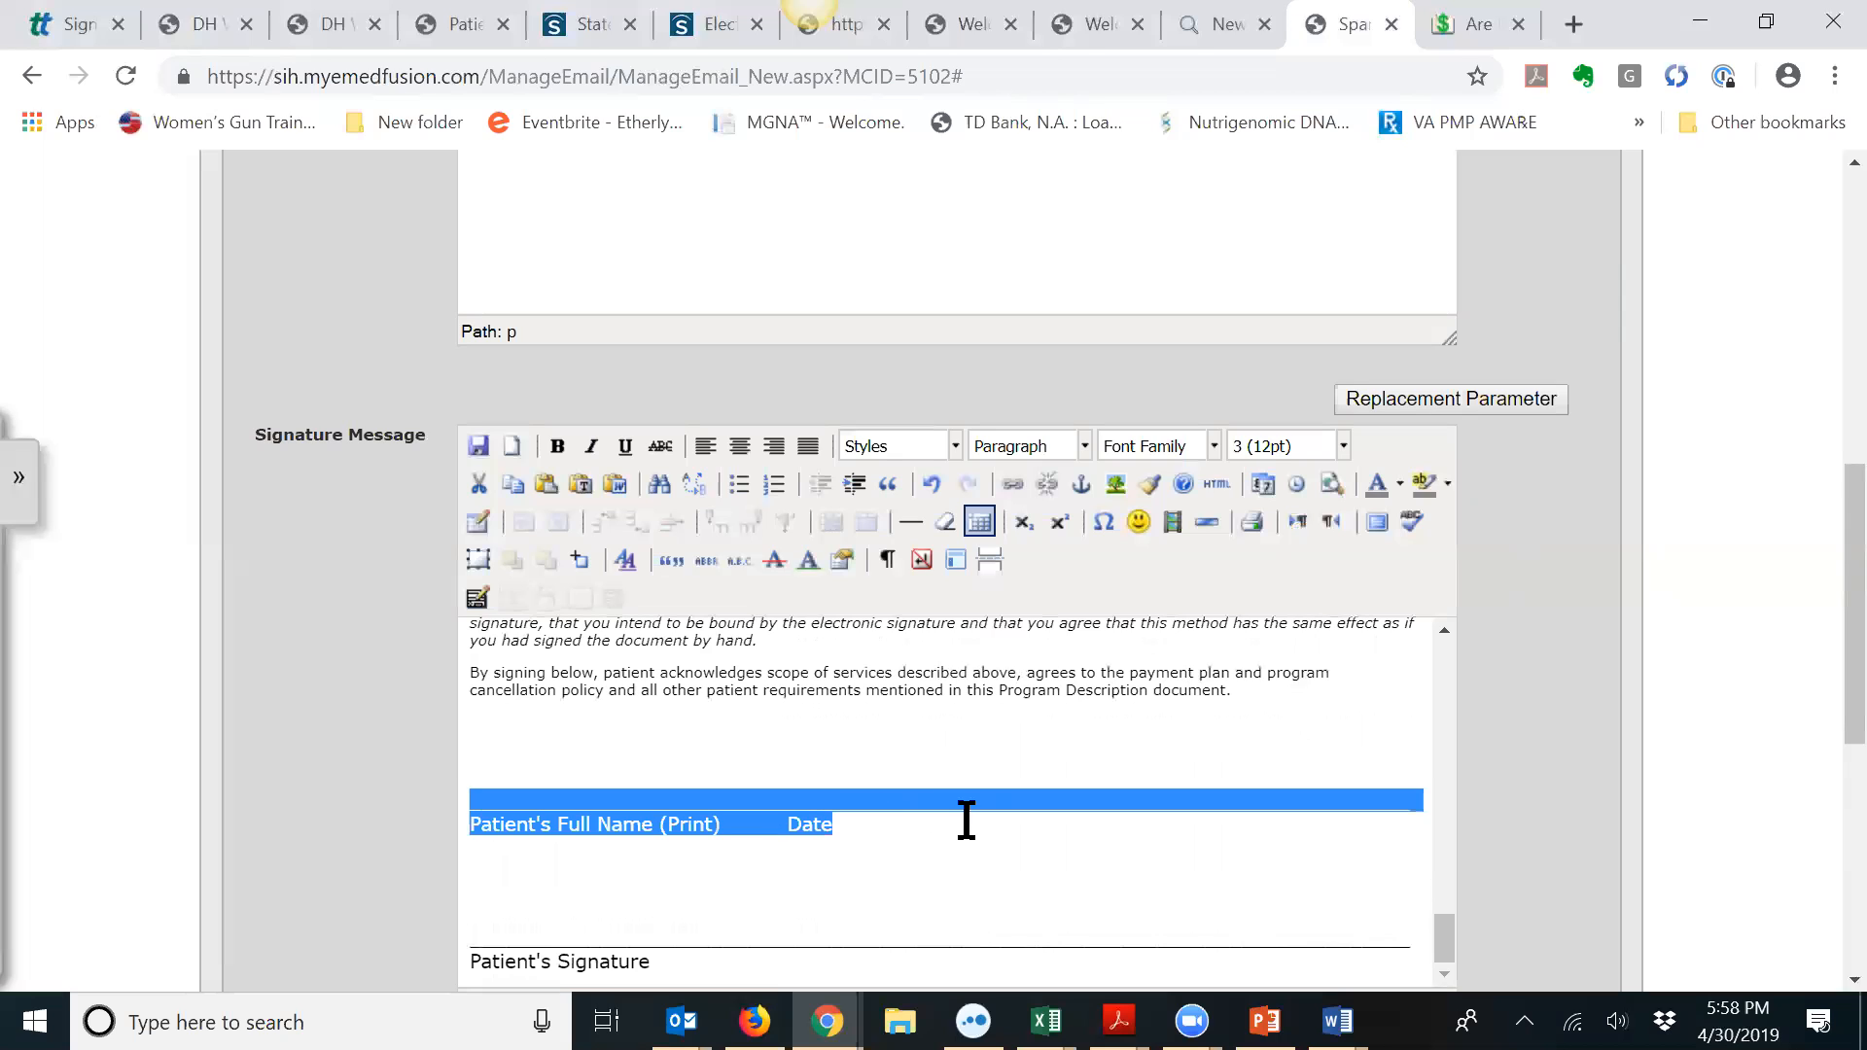
{"action": "key", "text": "BackSpace"}
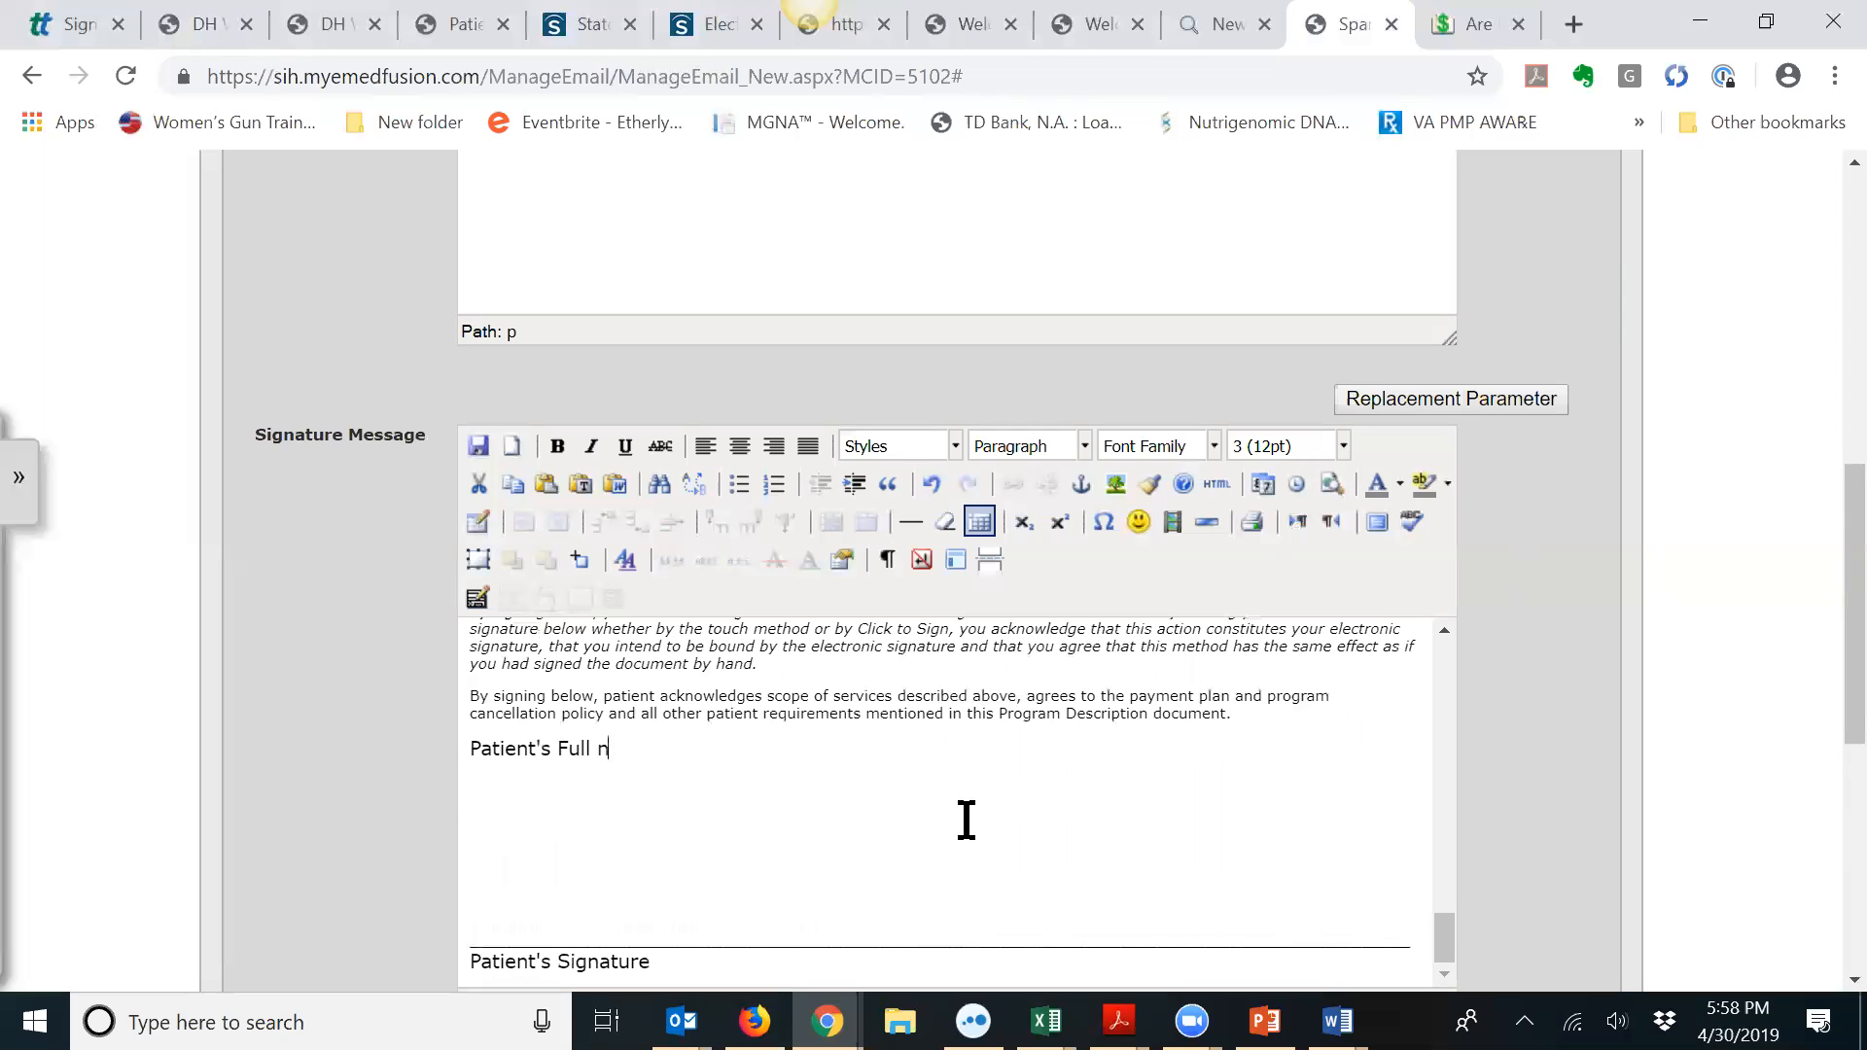
{"action": "key", "text": "BackSpace"}
{"action": "key", "text": "BackSpace"}
{"action": "type", "text": "Name"}
Step: Insert the #PMDPatients.FirstName# and #PMDPatients.LastName# placeholders after the label
{"action": "left_click", "coordinate": [1510, 407]}
{"action": "left_click_drag", "start_coordinate": [1834, 563], "coordinate": [1825, 449]}
{"action": "left_click_drag", "start_coordinate": [1659, 584], "coordinate": [1709, 312]}
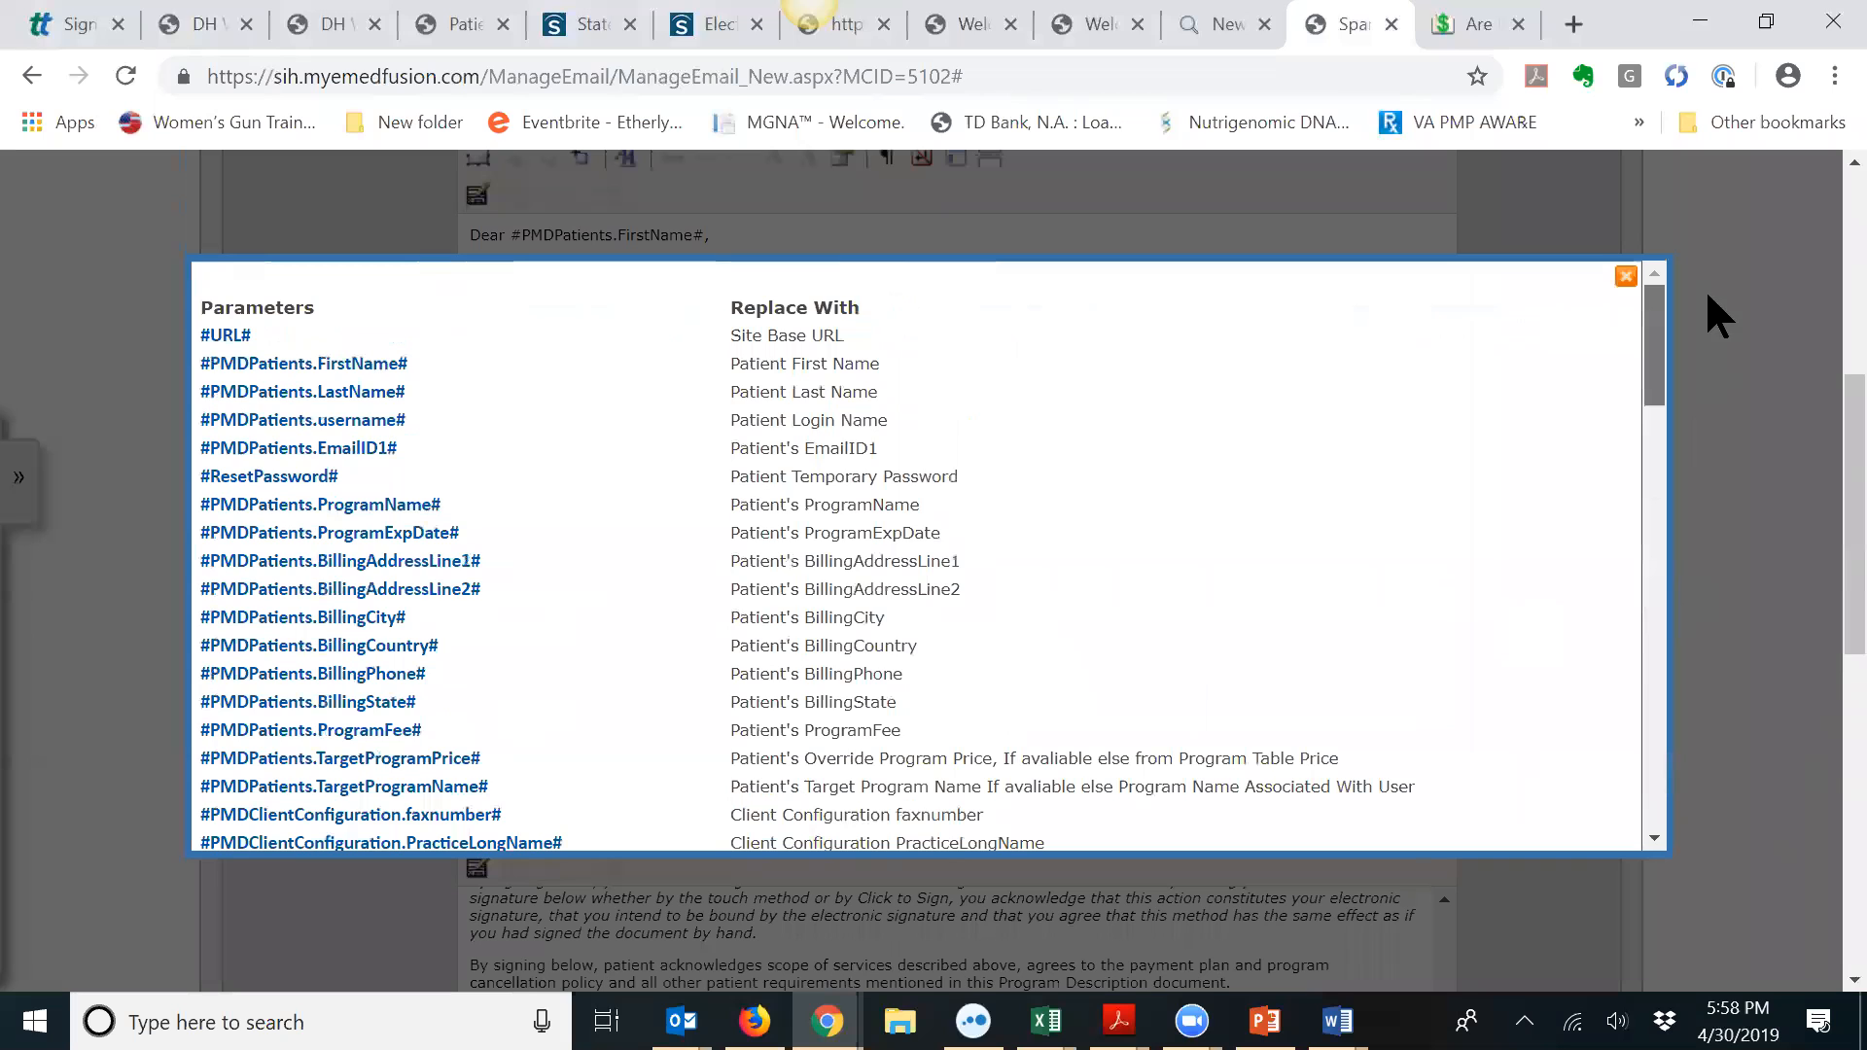
{"action": "left_click", "coordinate": [292, 374]}
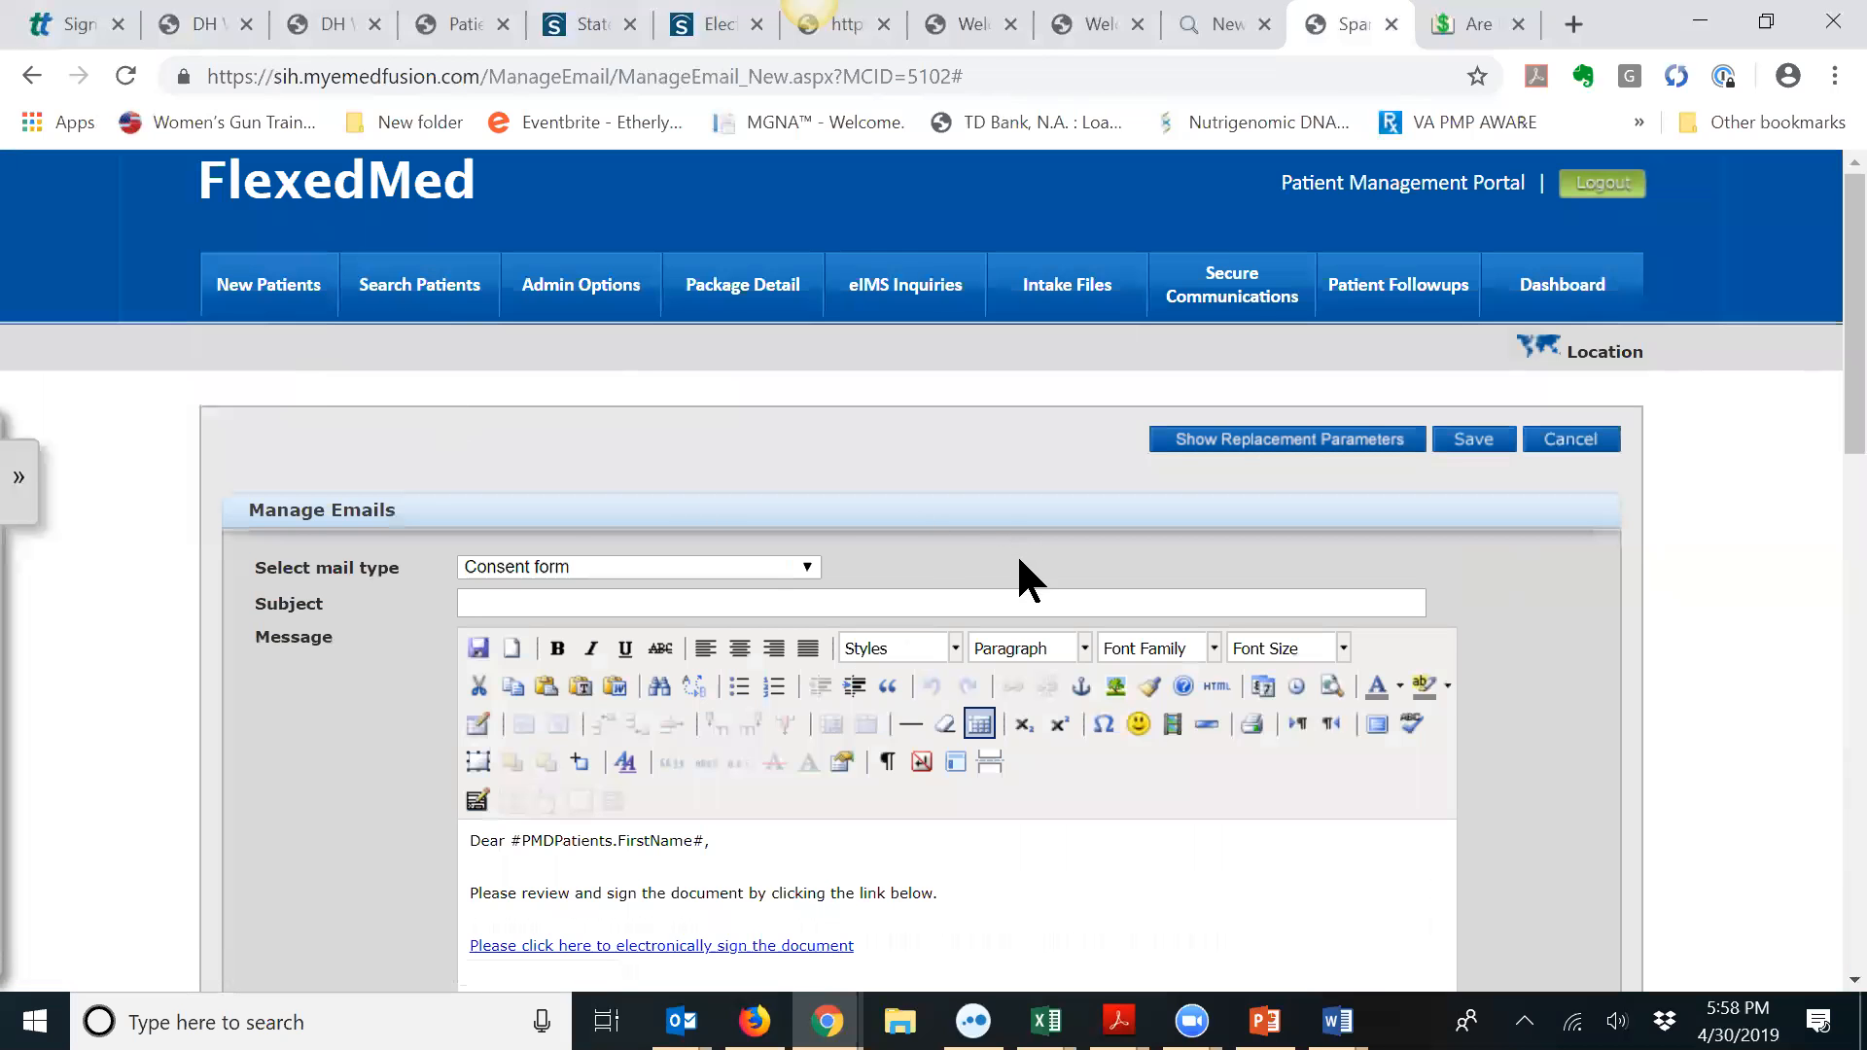
{"action": "scroll", "coordinate": [1017, 552], "scroll_direction": "down", "scroll_amount": 10}
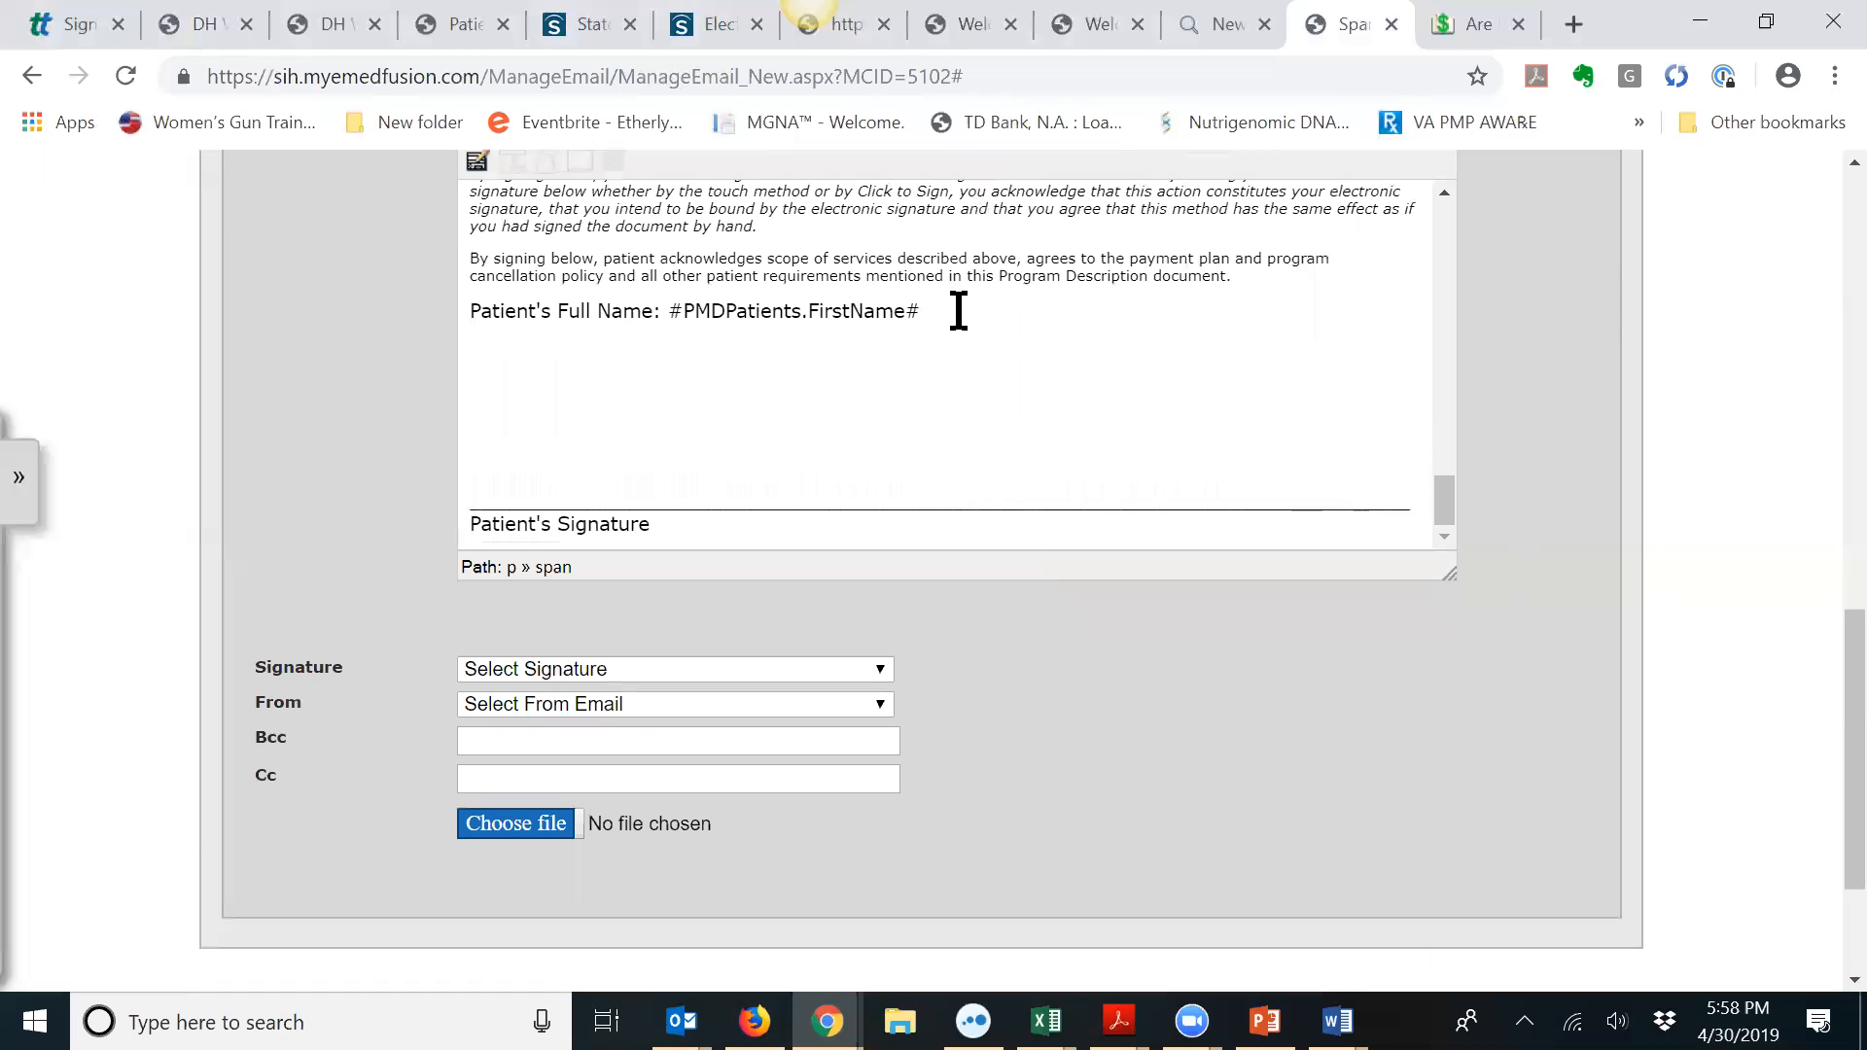
{"action": "scroll", "coordinate": [1218, 340], "scroll_direction": "up", "scroll_amount": 2}
{"action": "scroll", "coordinate": [1219, 339], "scroll_direction": "up", "scroll_amount": 3}
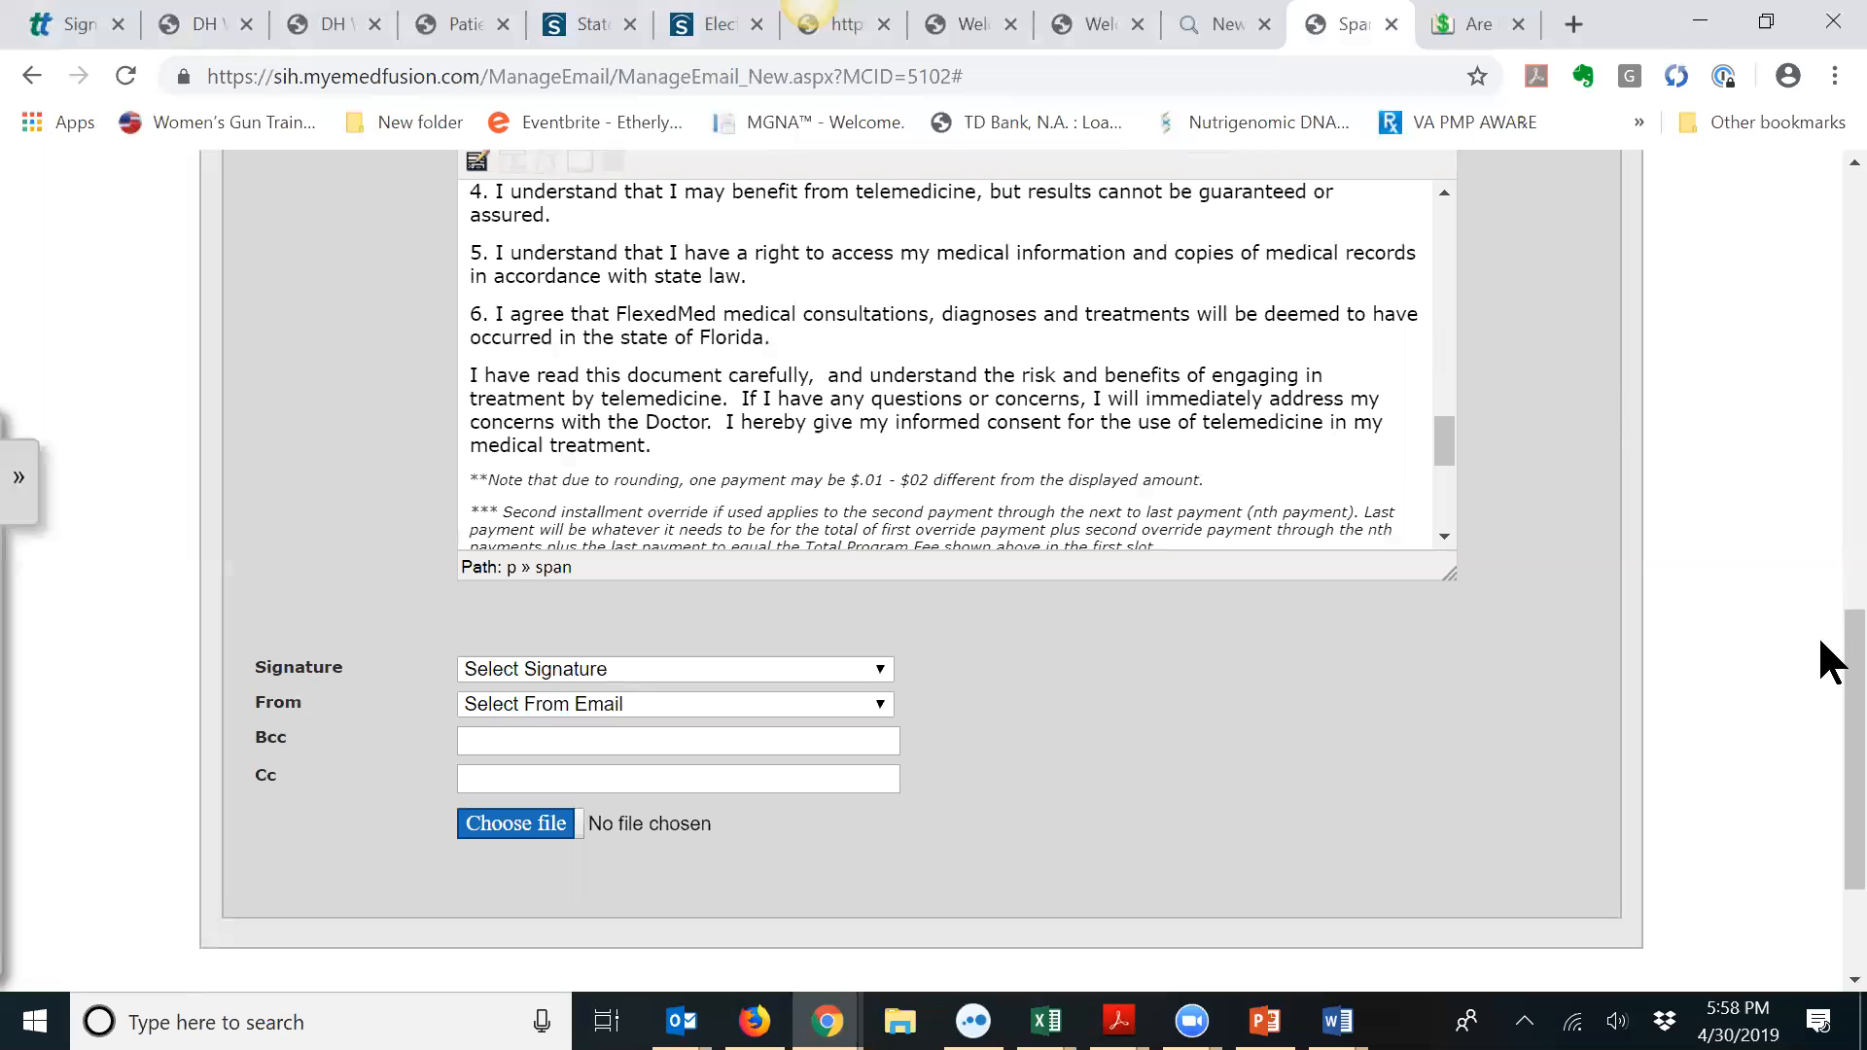
{"action": "scroll", "coordinate": [1821, 529], "scroll_direction": "up", "scroll_amount": 5}
{"action": "left_click", "coordinate": [1525, 428]}
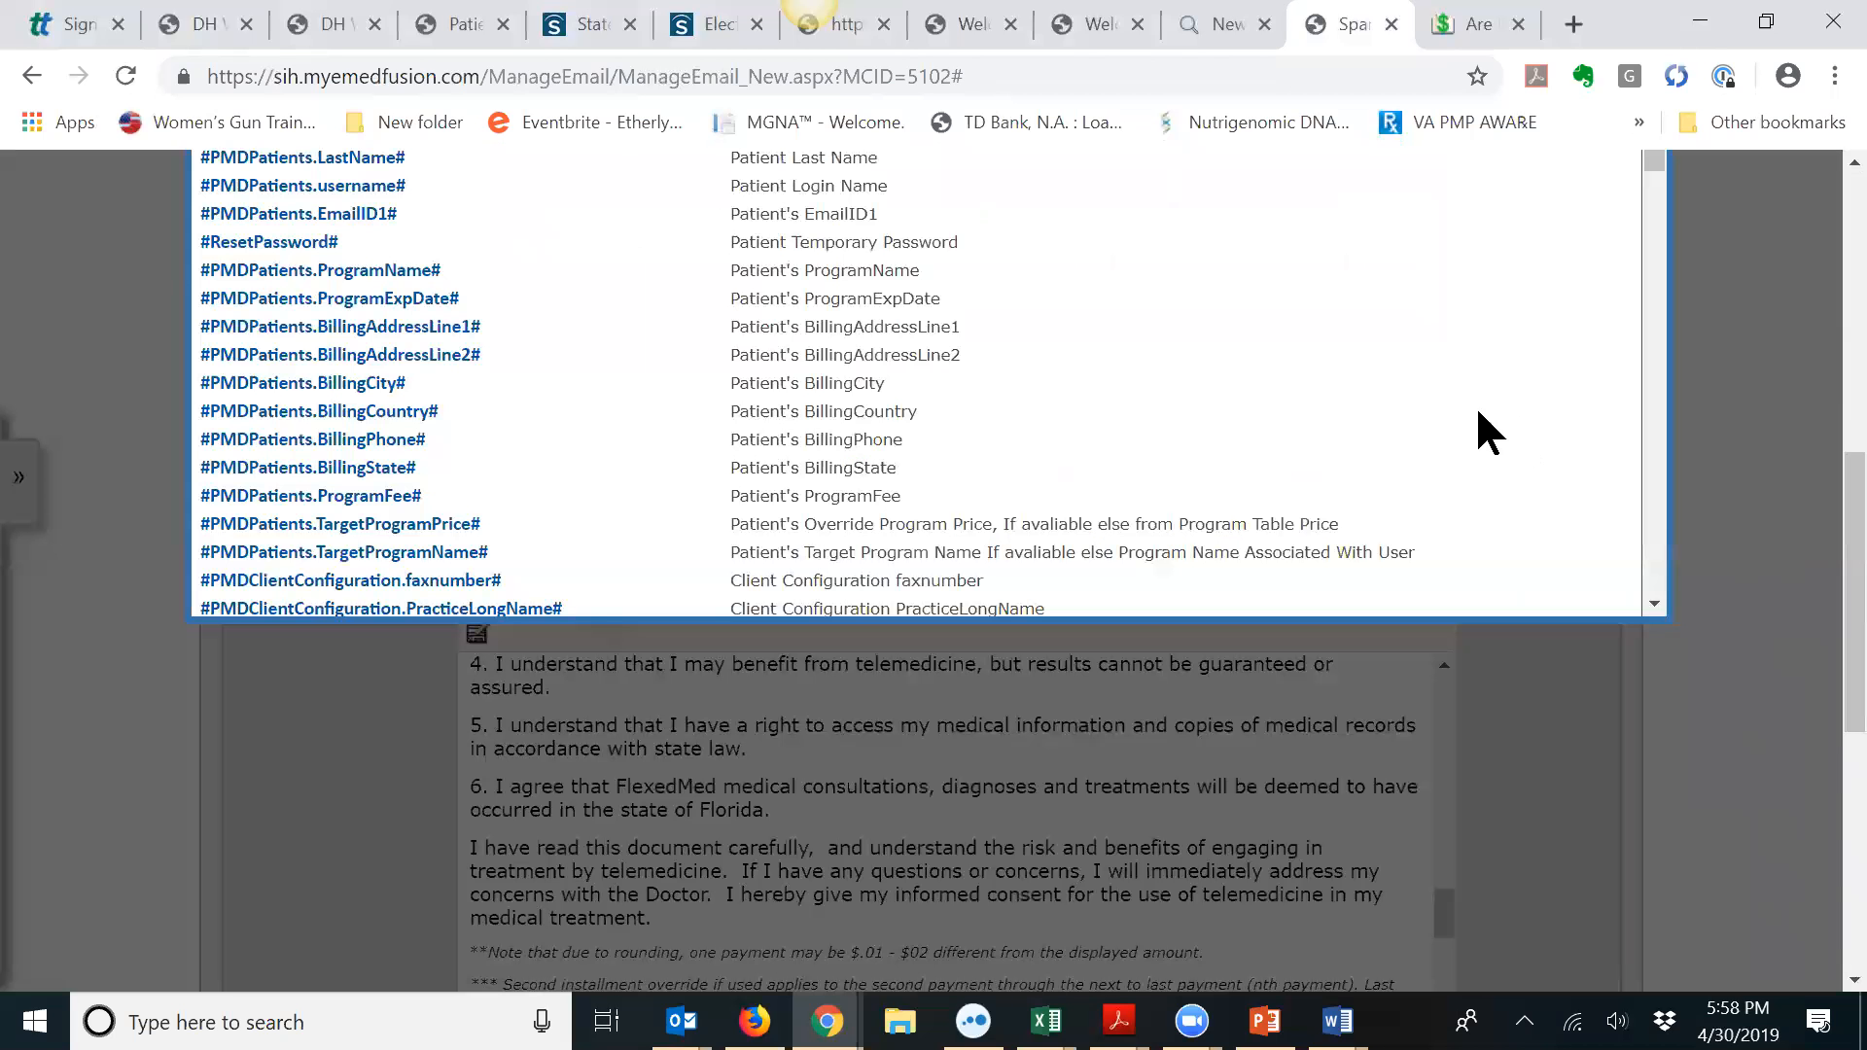
{"action": "scroll", "coordinate": [574, 285], "scroll_direction": "up", "scroll_amount": 3}
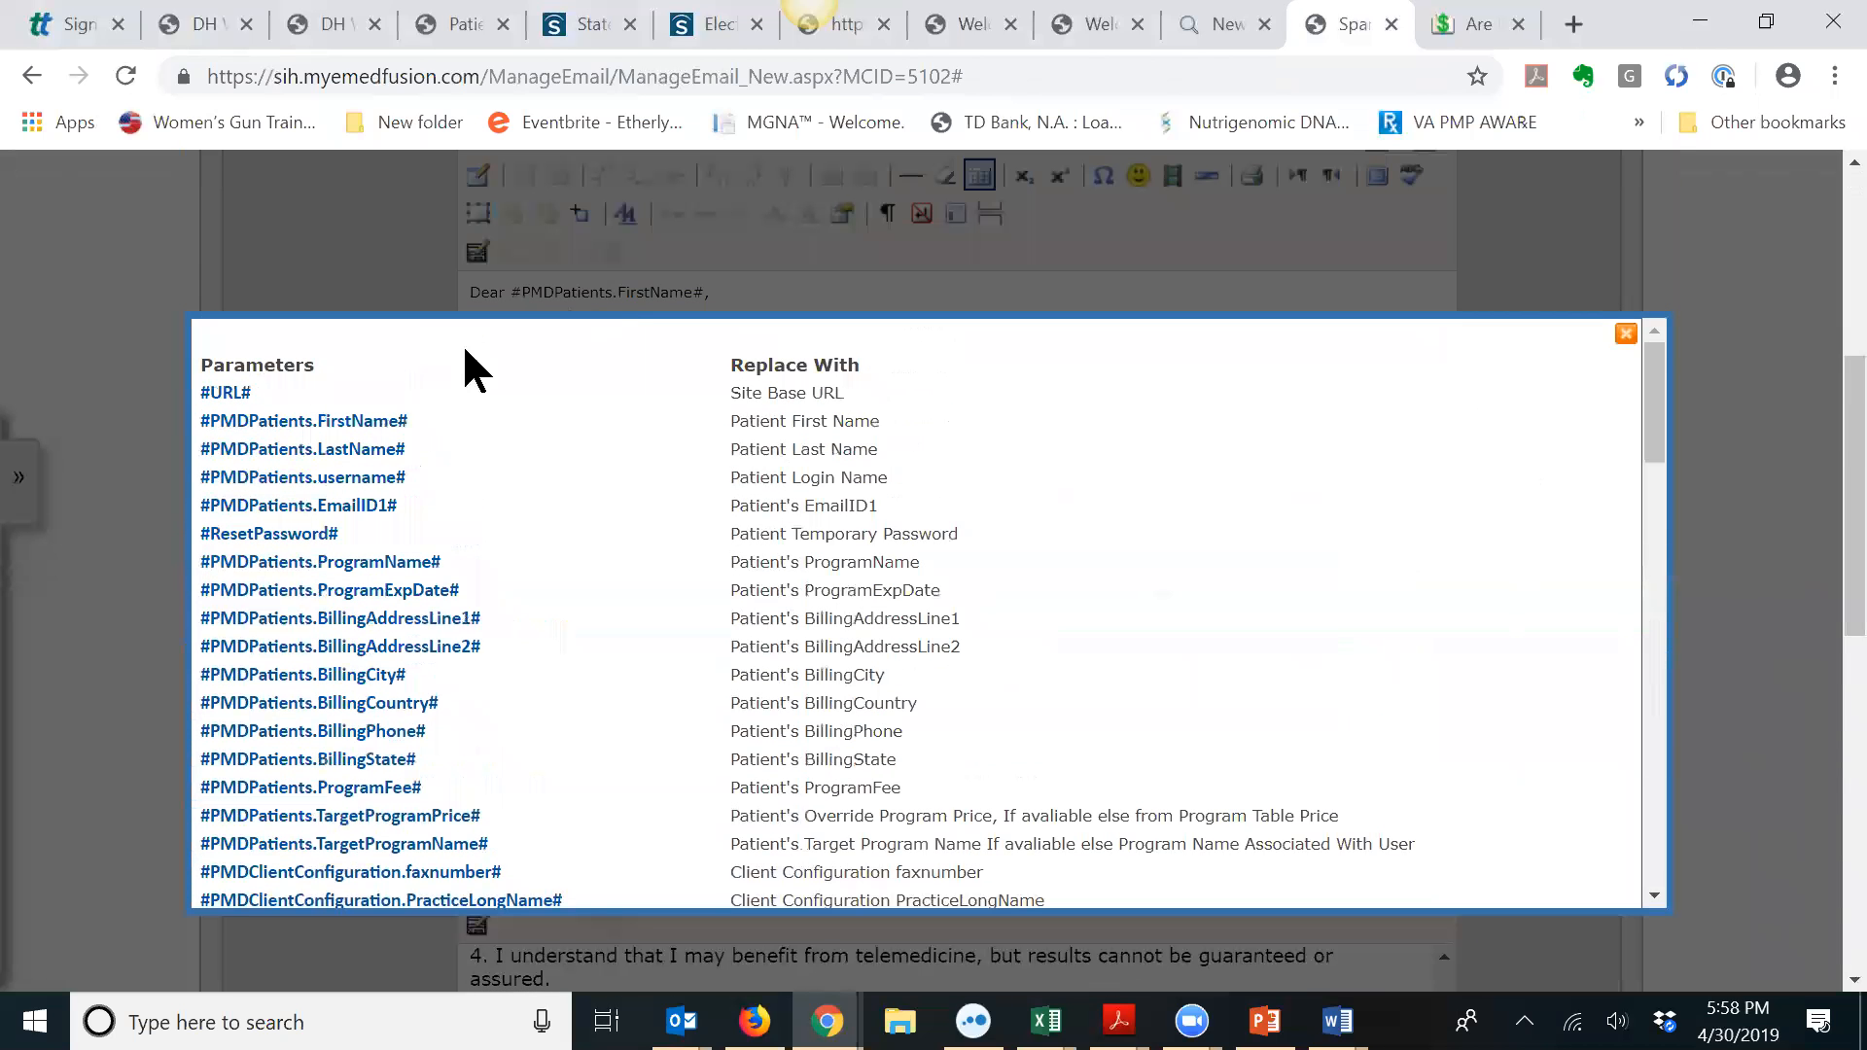
{"action": "left_click", "coordinate": [320, 450]}
{"action": "scroll", "coordinate": [1821, 313], "scroll_direction": "down", "scroll_amount": 12}
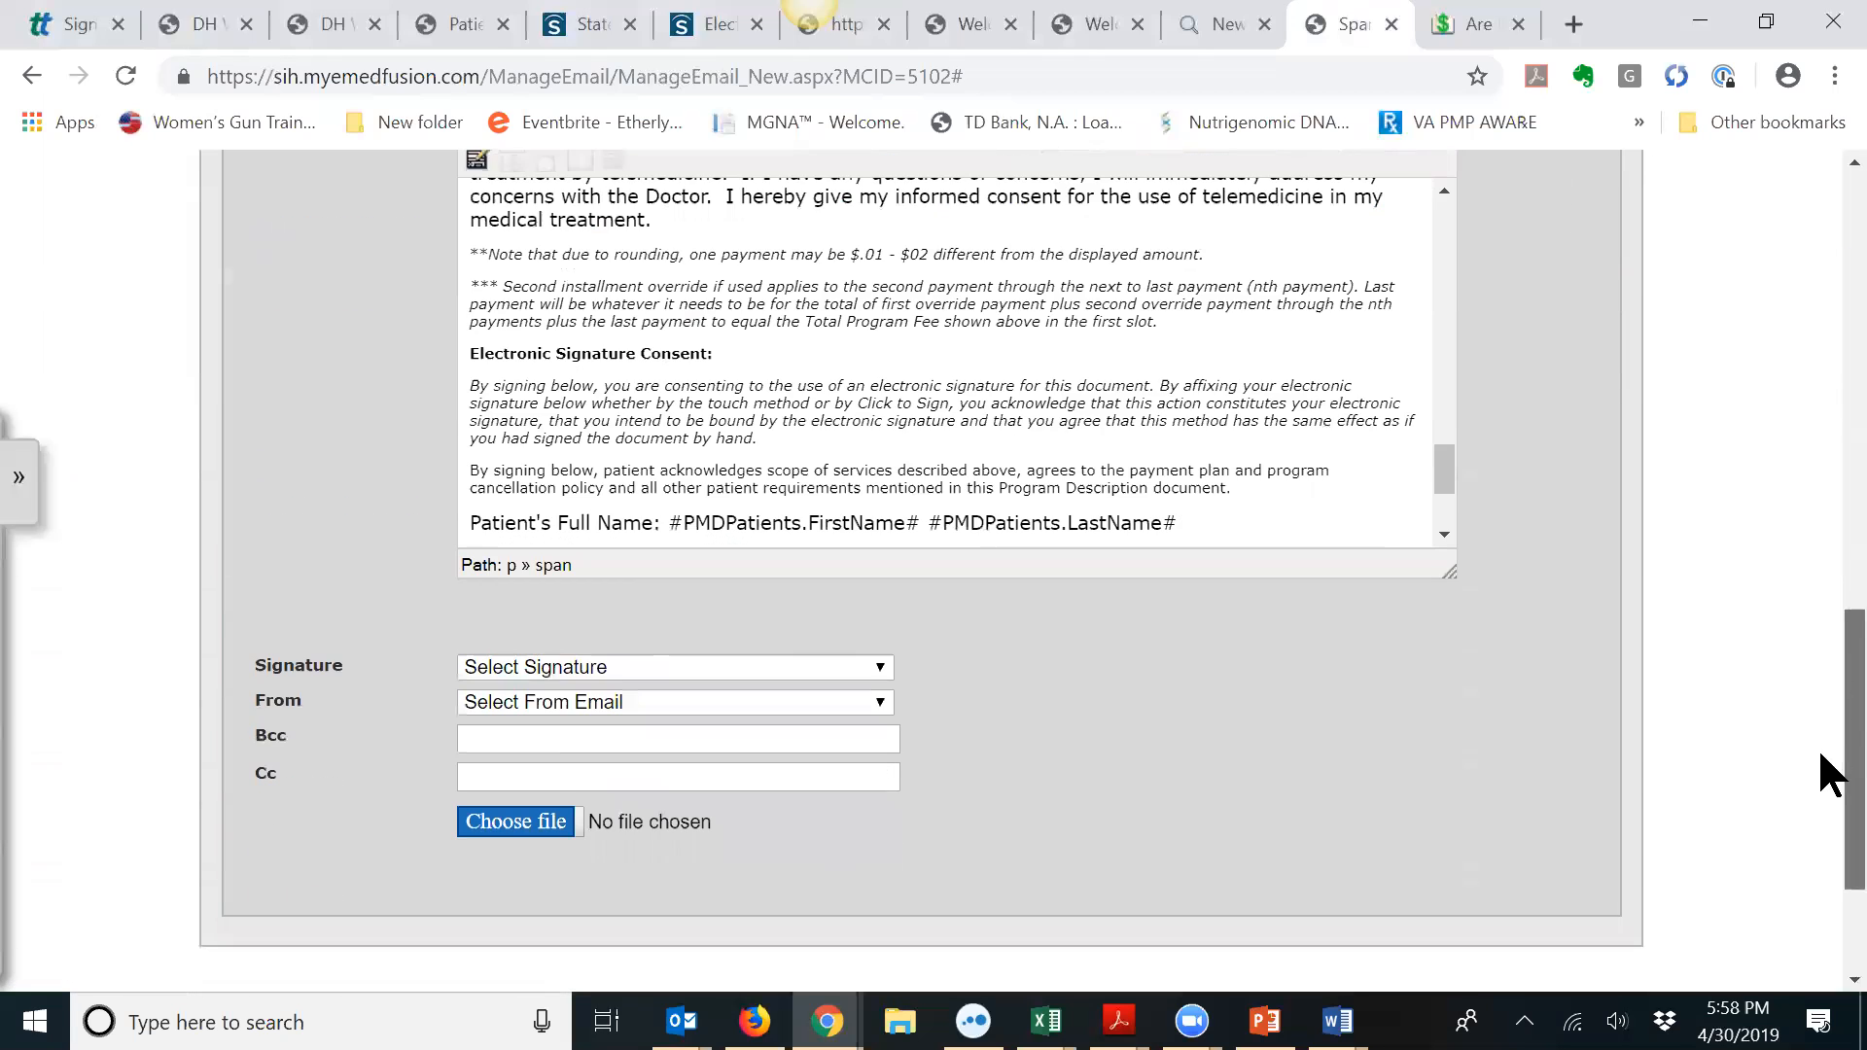
{"action": "scroll", "coordinate": [1445, 464], "scroll_direction": "down", "scroll_amount": 2}
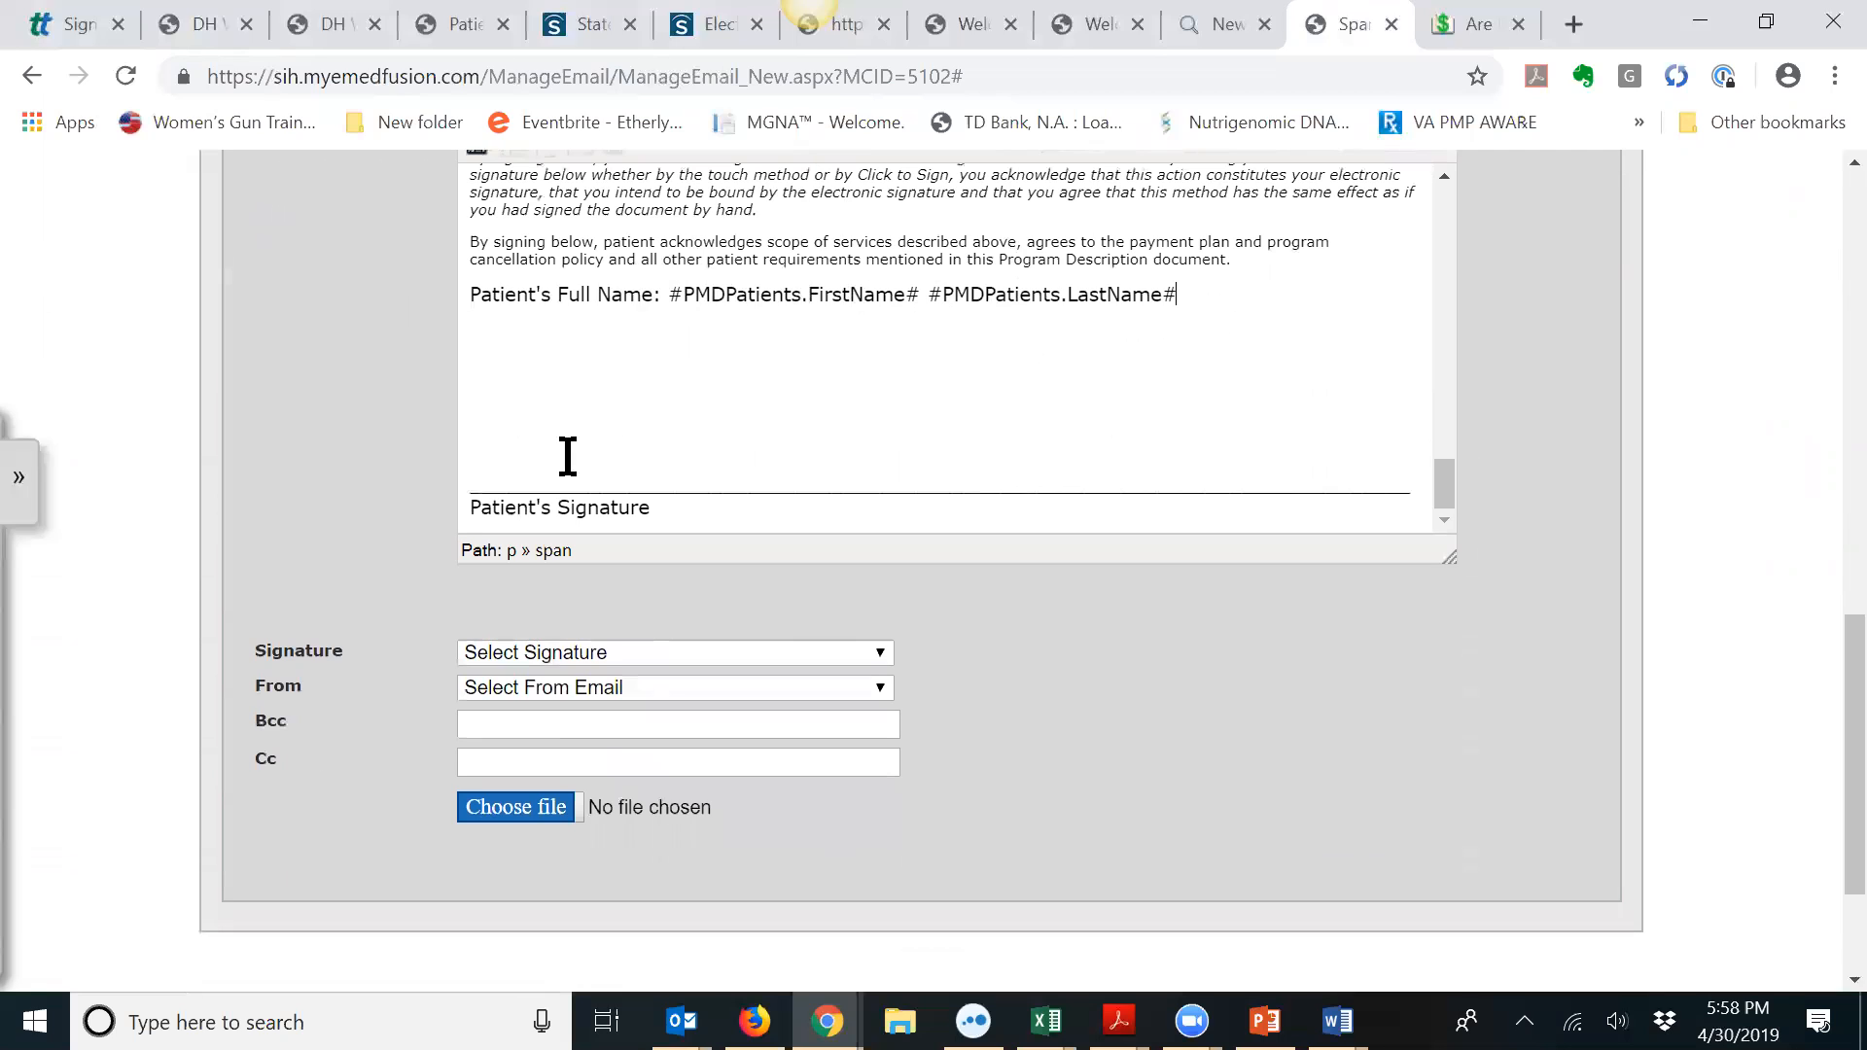
{"action": "left_click", "coordinate": [531, 366]}
Step: Replace the old signature line and caption with the #PatientSignature# placeholder
{"action": "left_click_drag", "start_coordinate": [474, 489], "coordinate": [865, 506]}
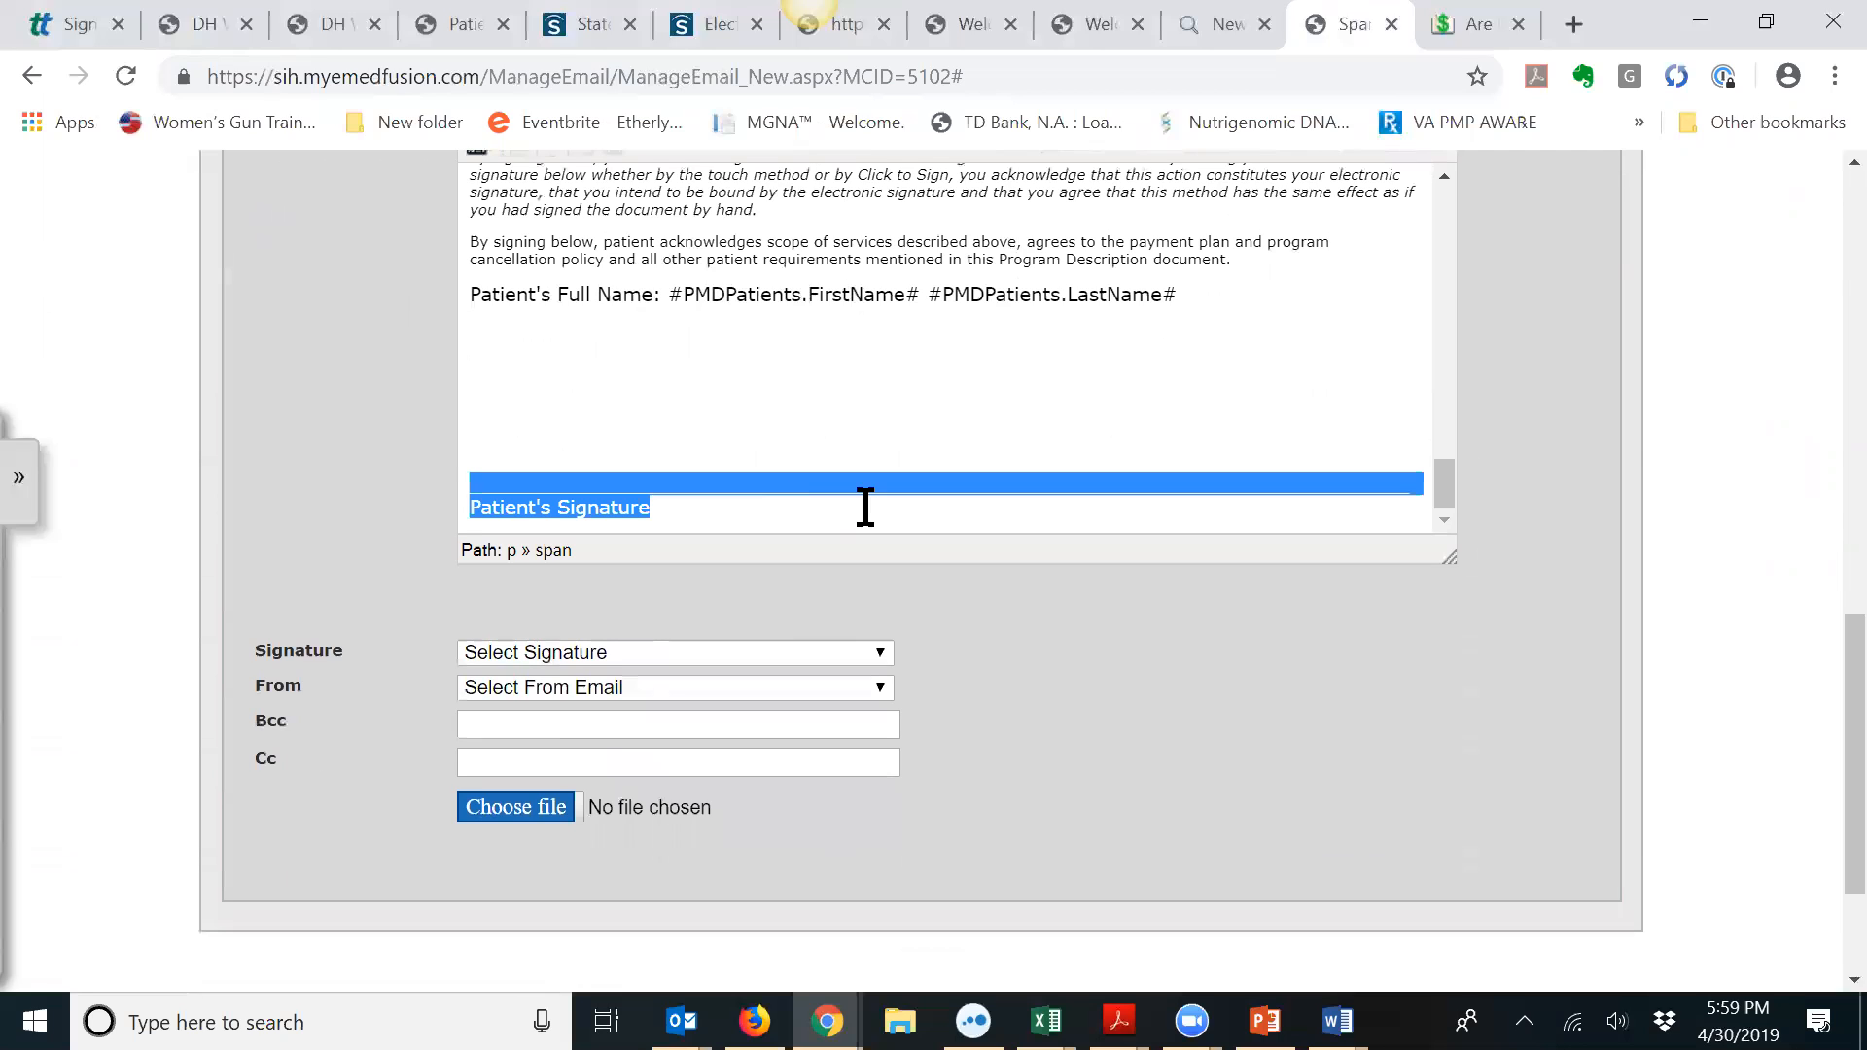
{"action": "key", "text": "Delete"}
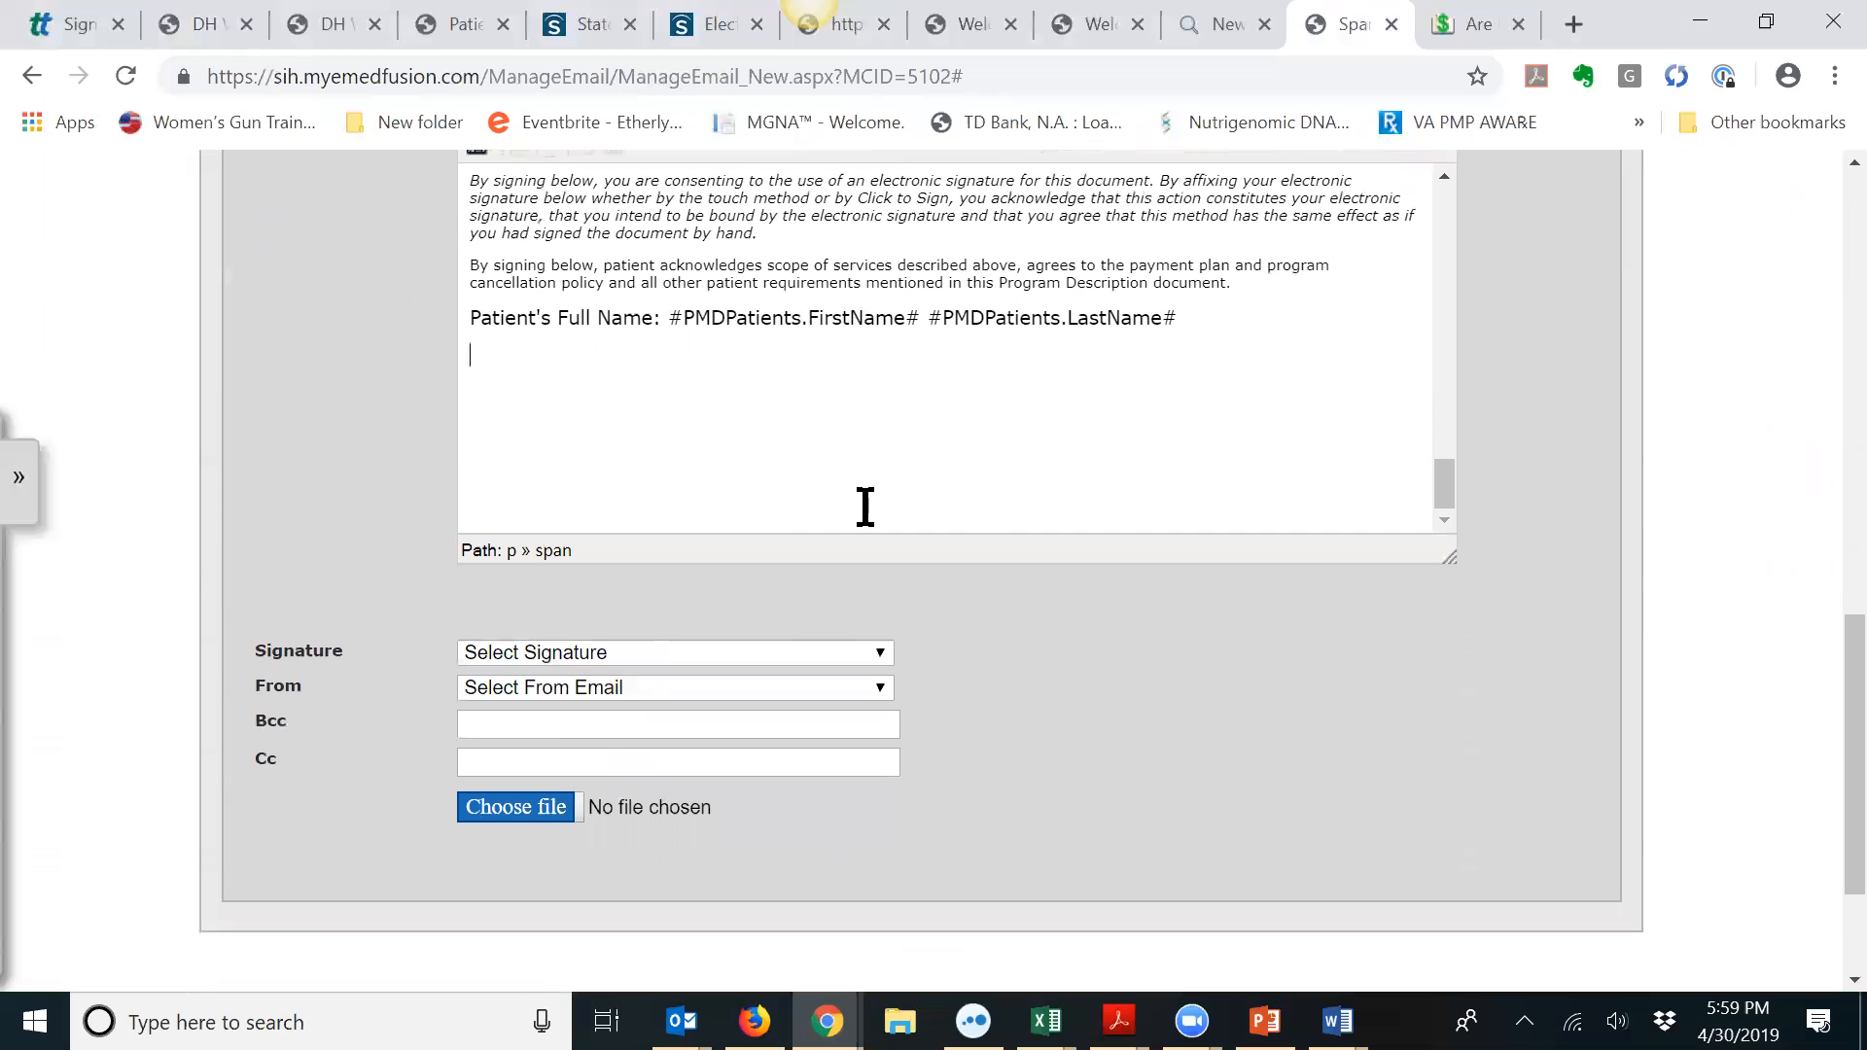
{"action": "scroll", "coordinate": [1440, 409], "scroll_direction": "up", "scroll_amount": 3}
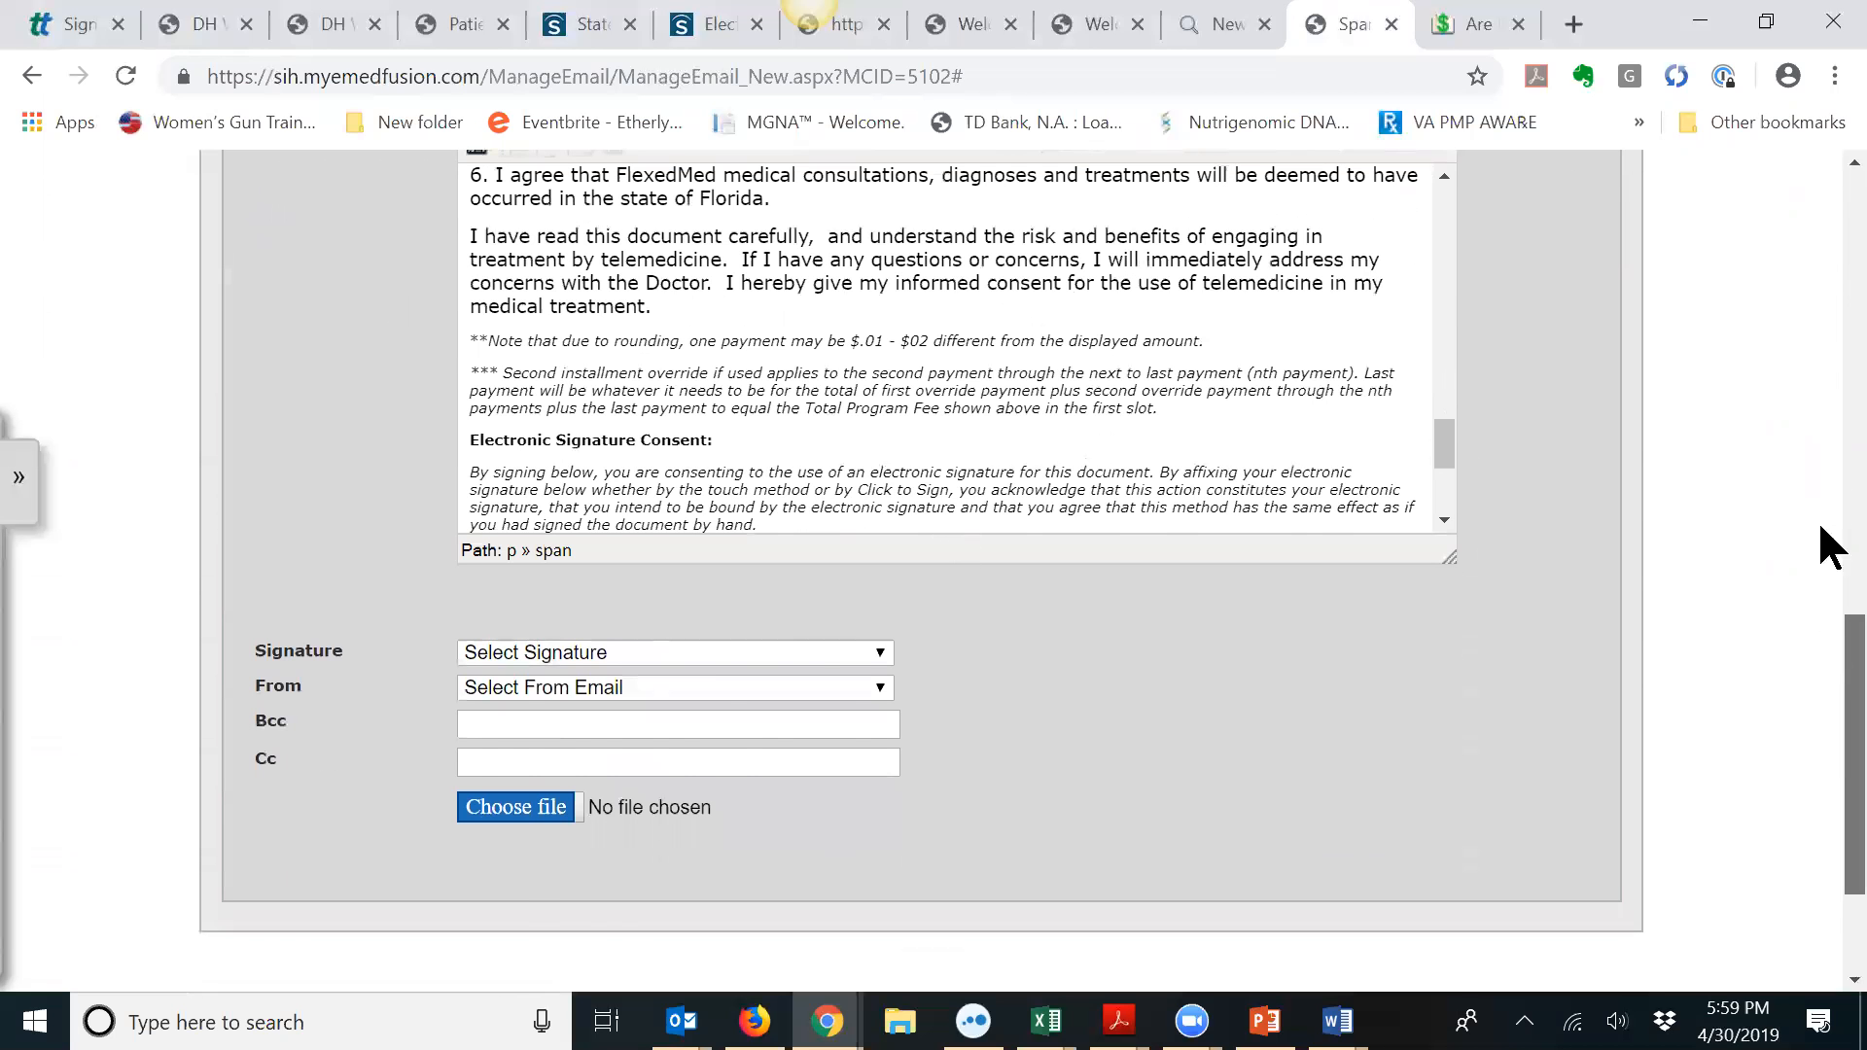
{"action": "scroll", "coordinate": [1820, 527], "scroll_direction": "up", "scroll_amount": 5}
{"action": "left_click", "coordinate": [1488, 352]}
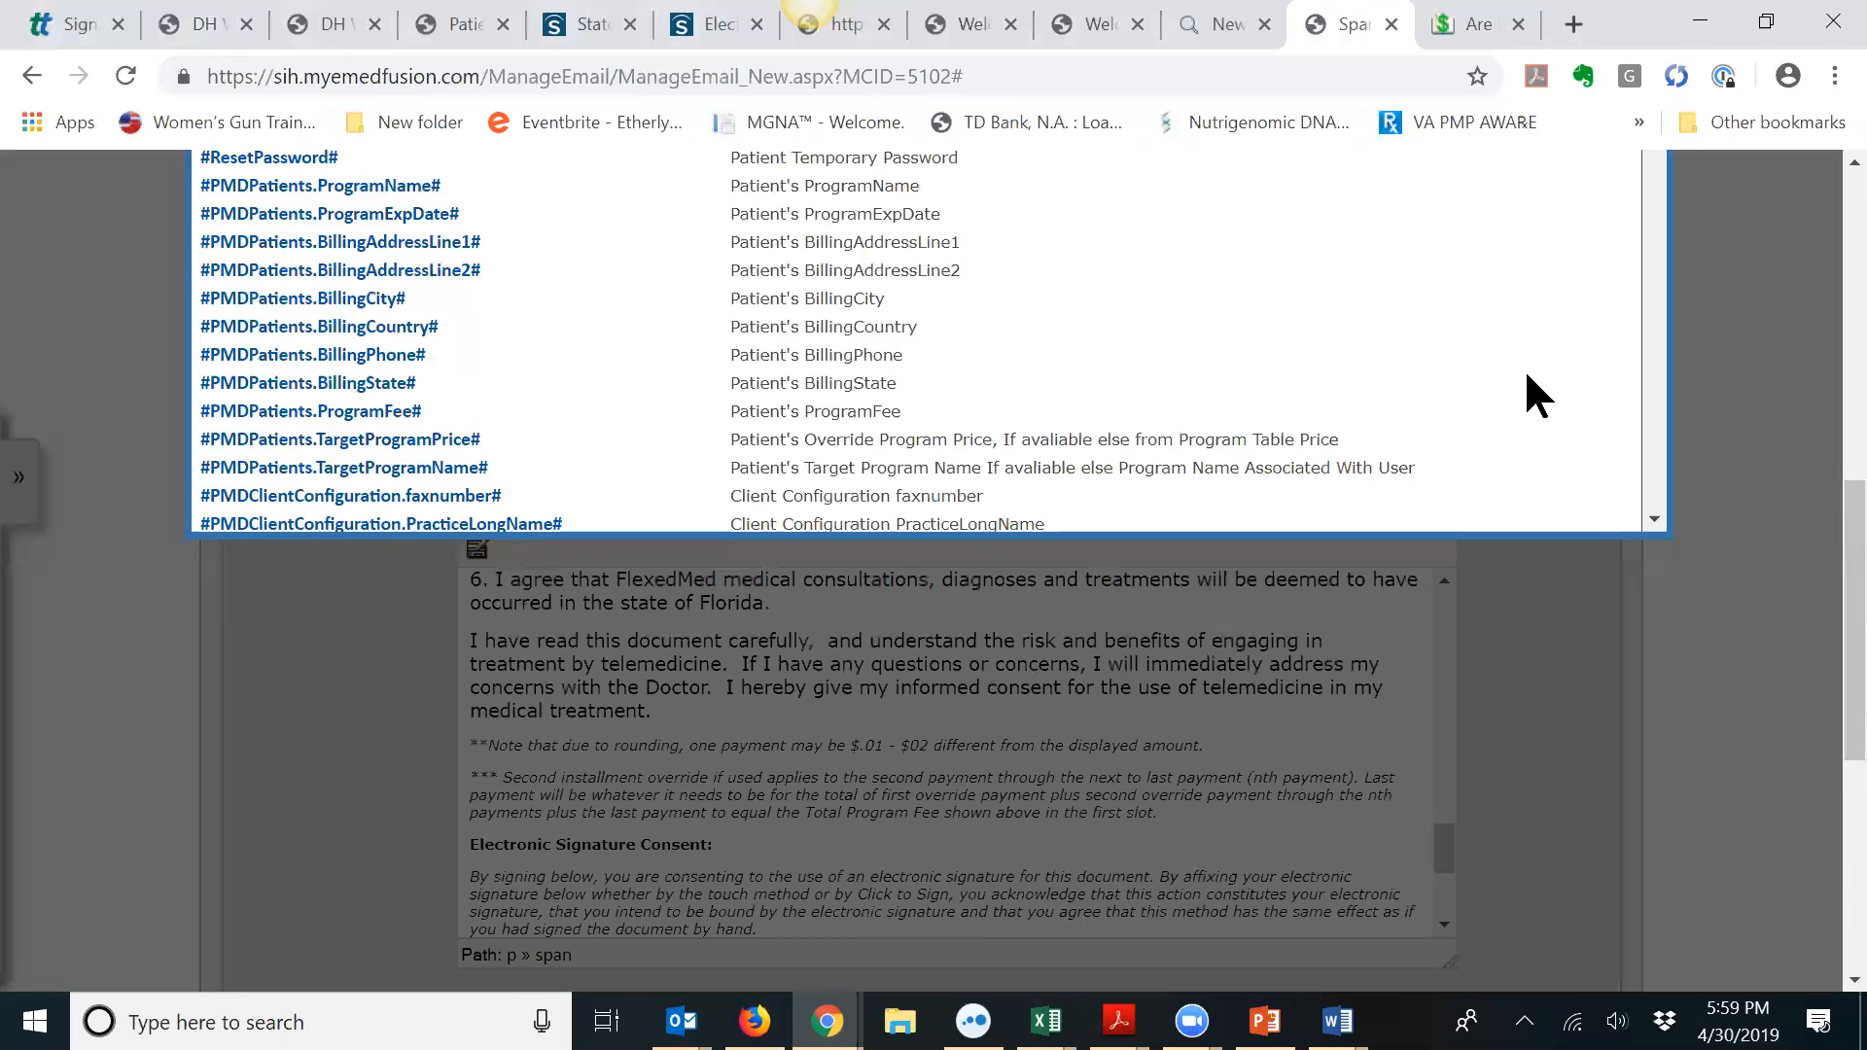
{"action": "scroll", "coordinate": [1659, 522], "scroll_direction": "down", "scroll_amount": 5}
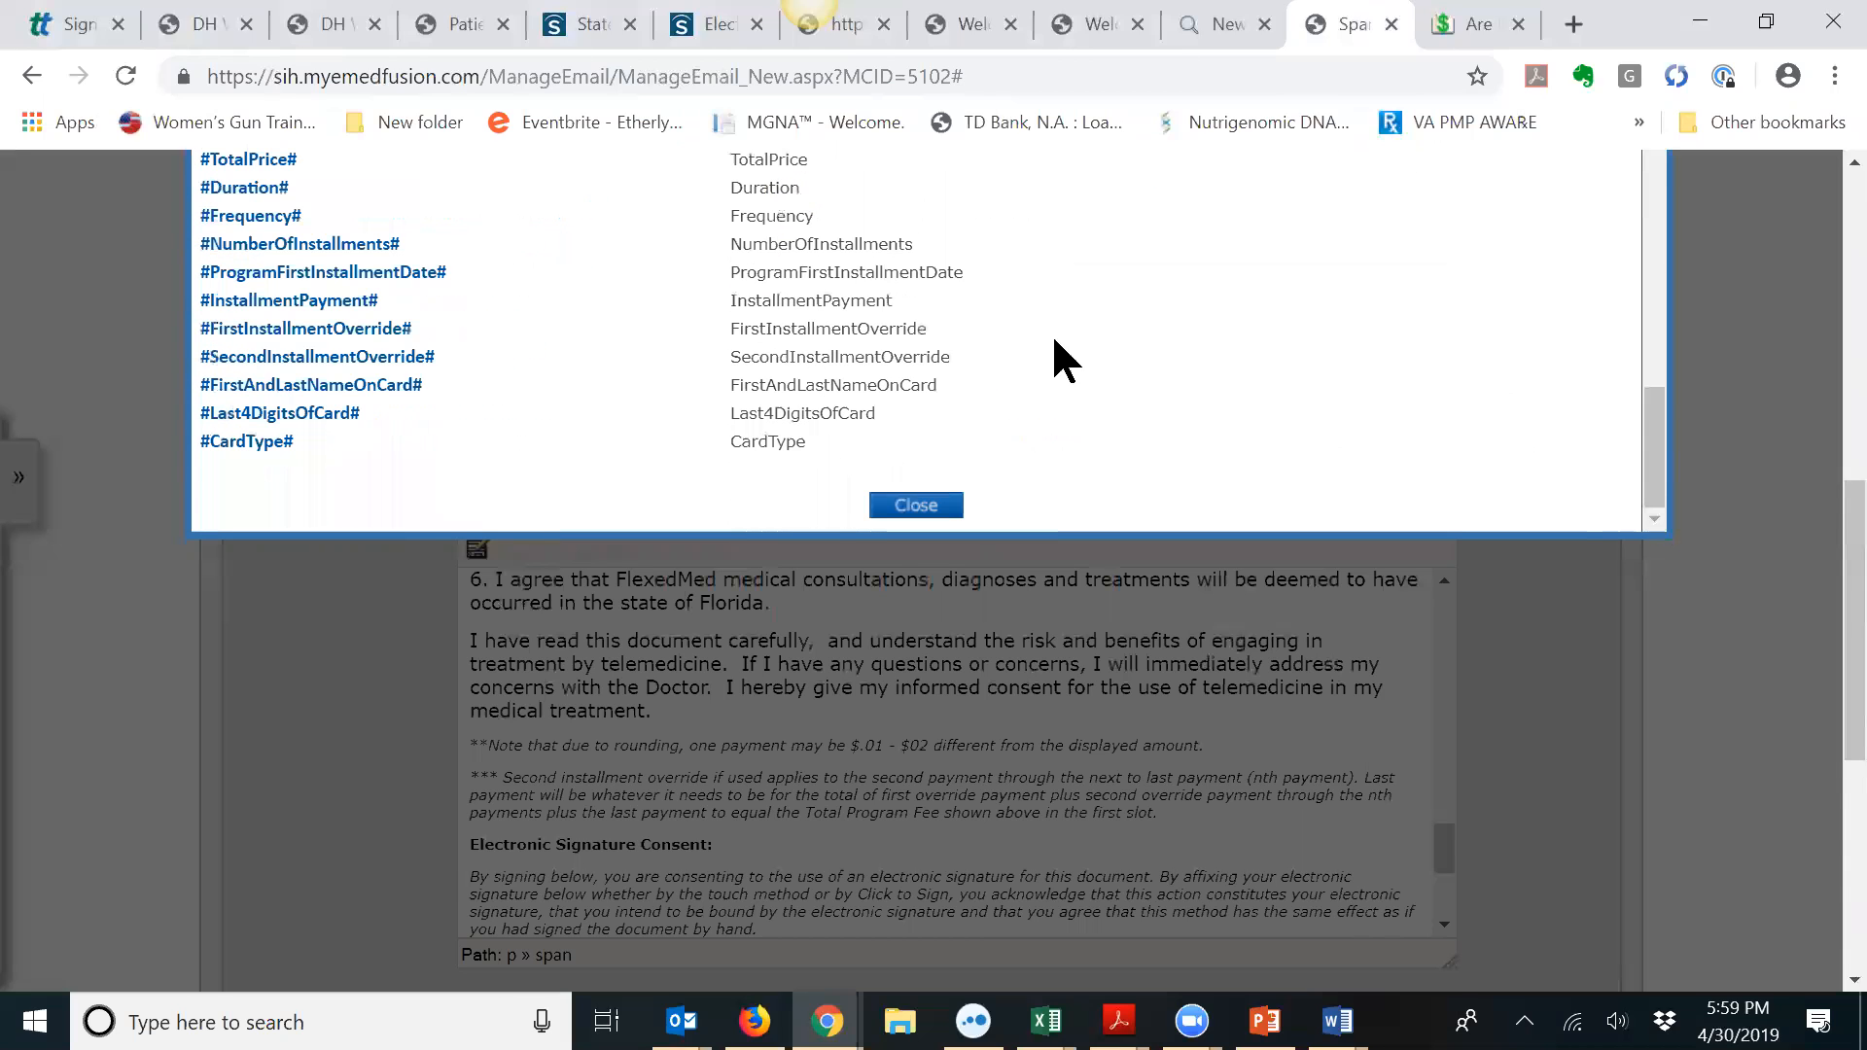
{"action": "scroll", "coordinate": [561, 328], "scroll_direction": "up", "scroll_amount": 3}
{"action": "scroll", "coordinate": [434, 367], "scroll_direction": "up", "scroll_amount": 2}
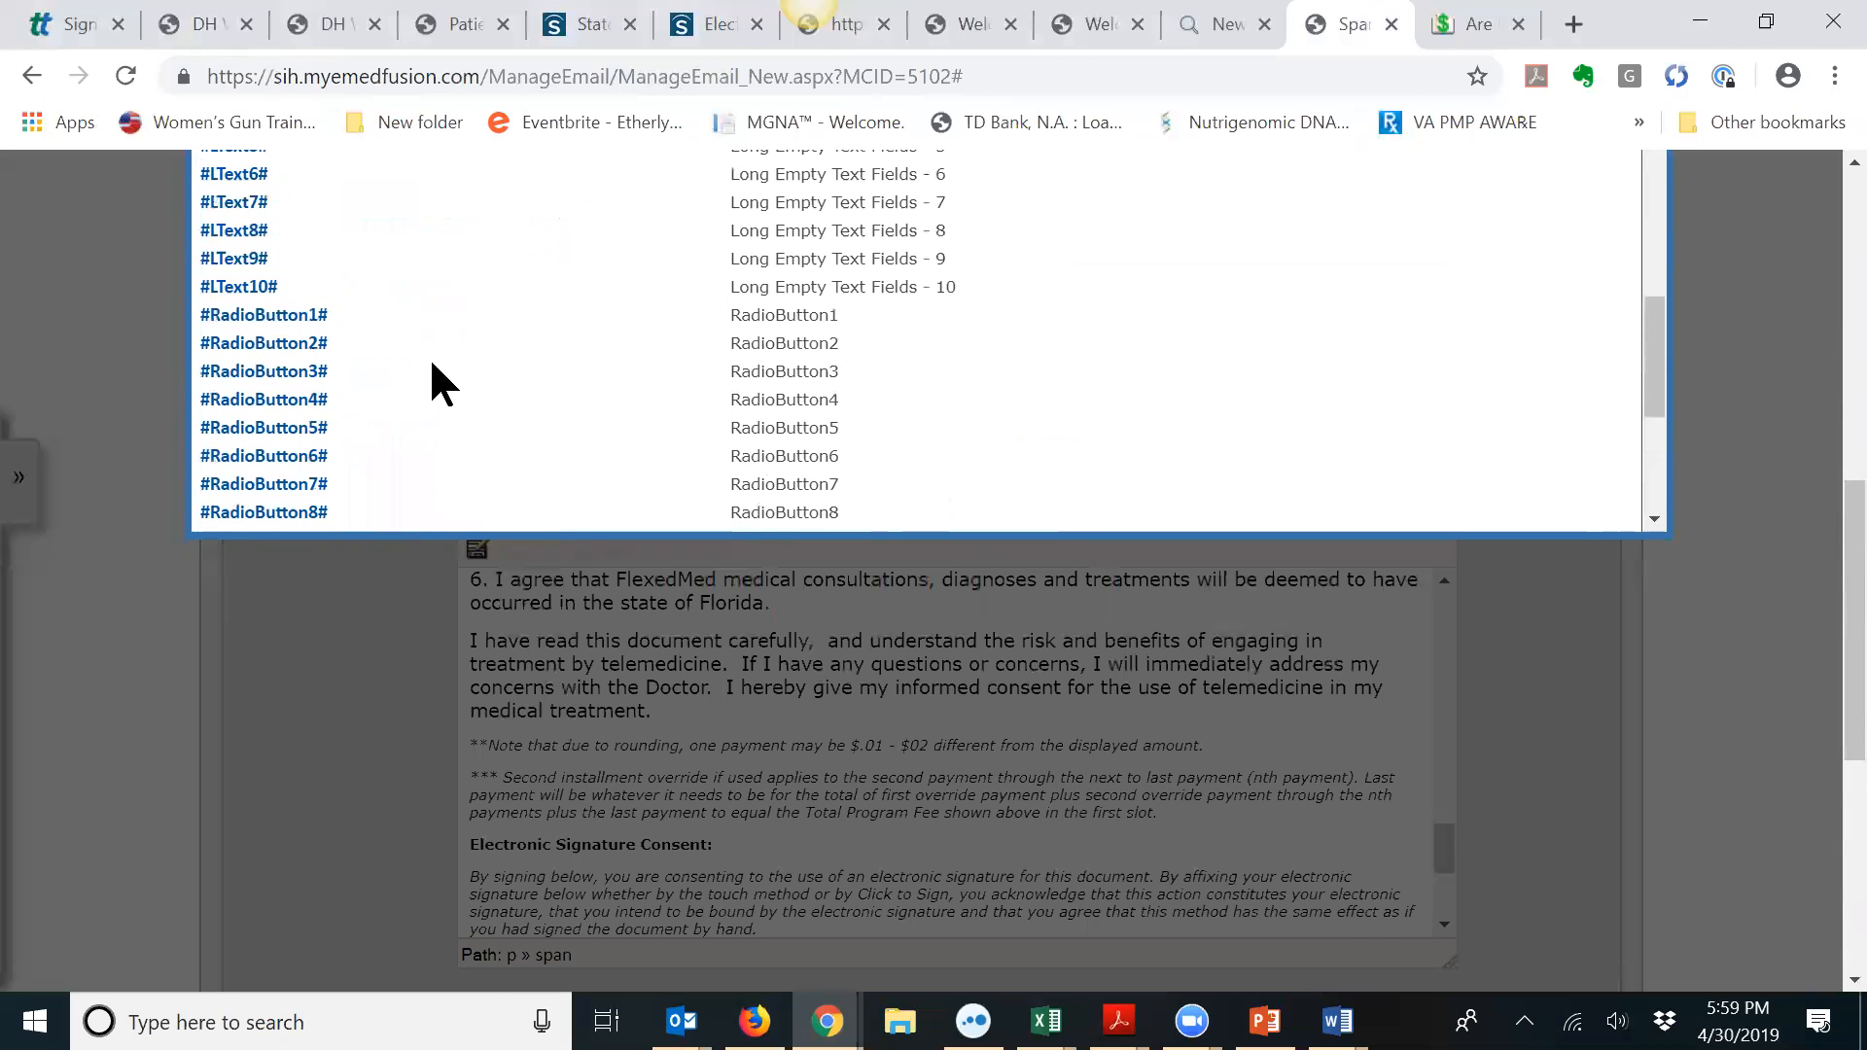
{"action": "scroll", "coordinate": [429, 358], "scroll_direction": "up", "scroll_amount": 4}
{"action": "scroll", "coordinate": [434, 366], "scroll_direction": "up", "scroll_amount": 3}
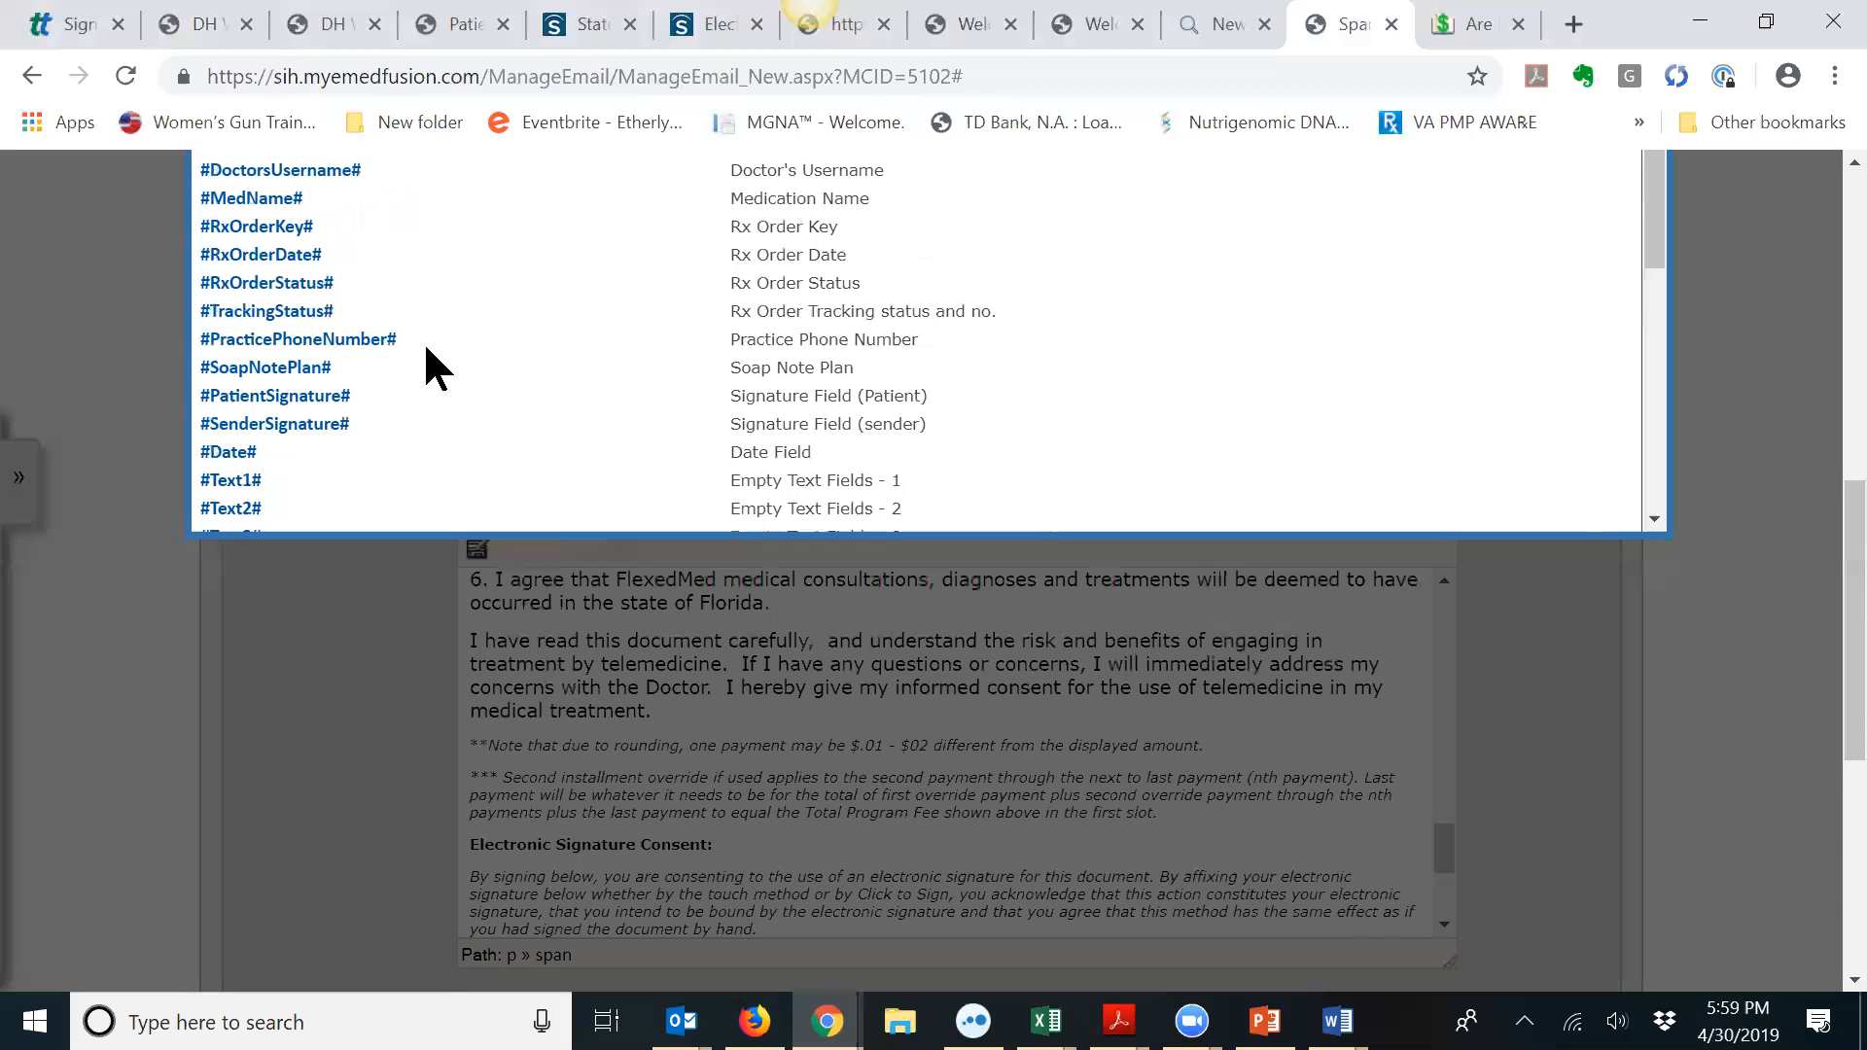
{"action": "left_click", "coordinate": [317, 394]}
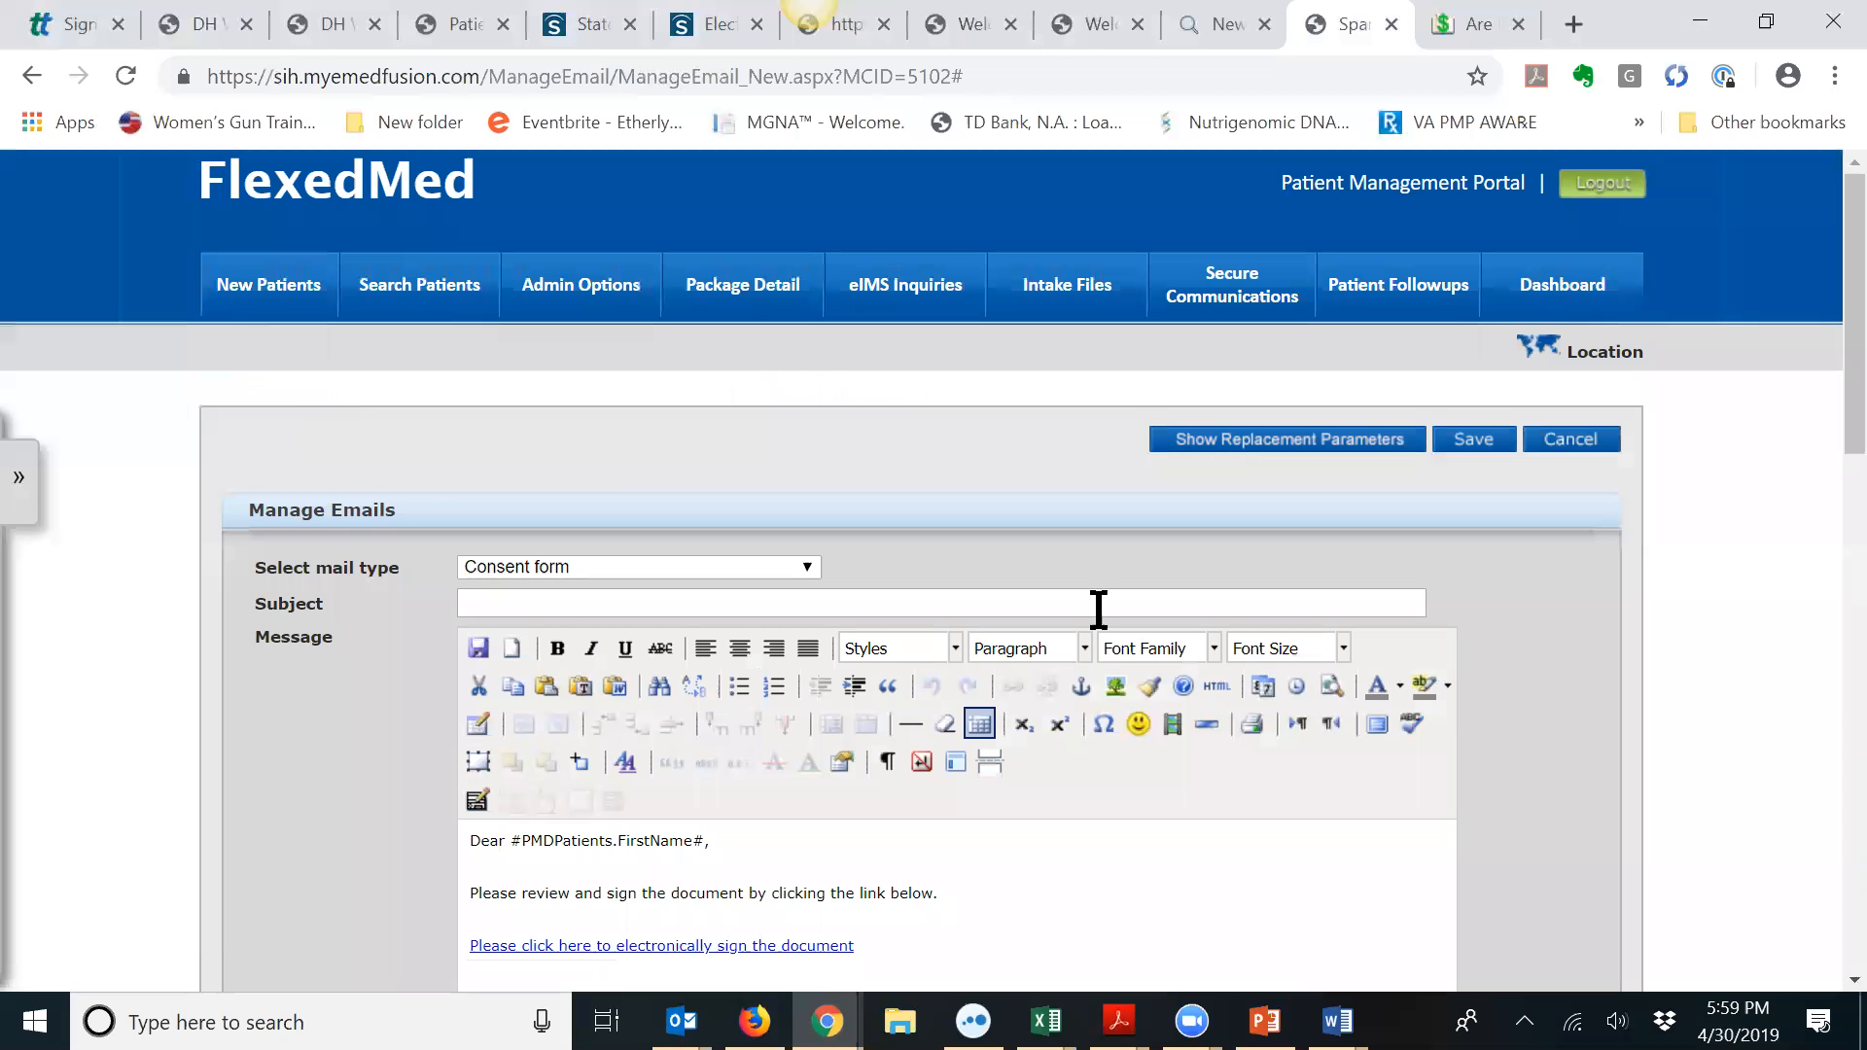
Step: Enlarge #PatientSignature# to 14pt and start a new line below it
{"action": "scroll", "coordinate": [1098, 609], "scroll_direction": "down", "scroll_amount": 10}
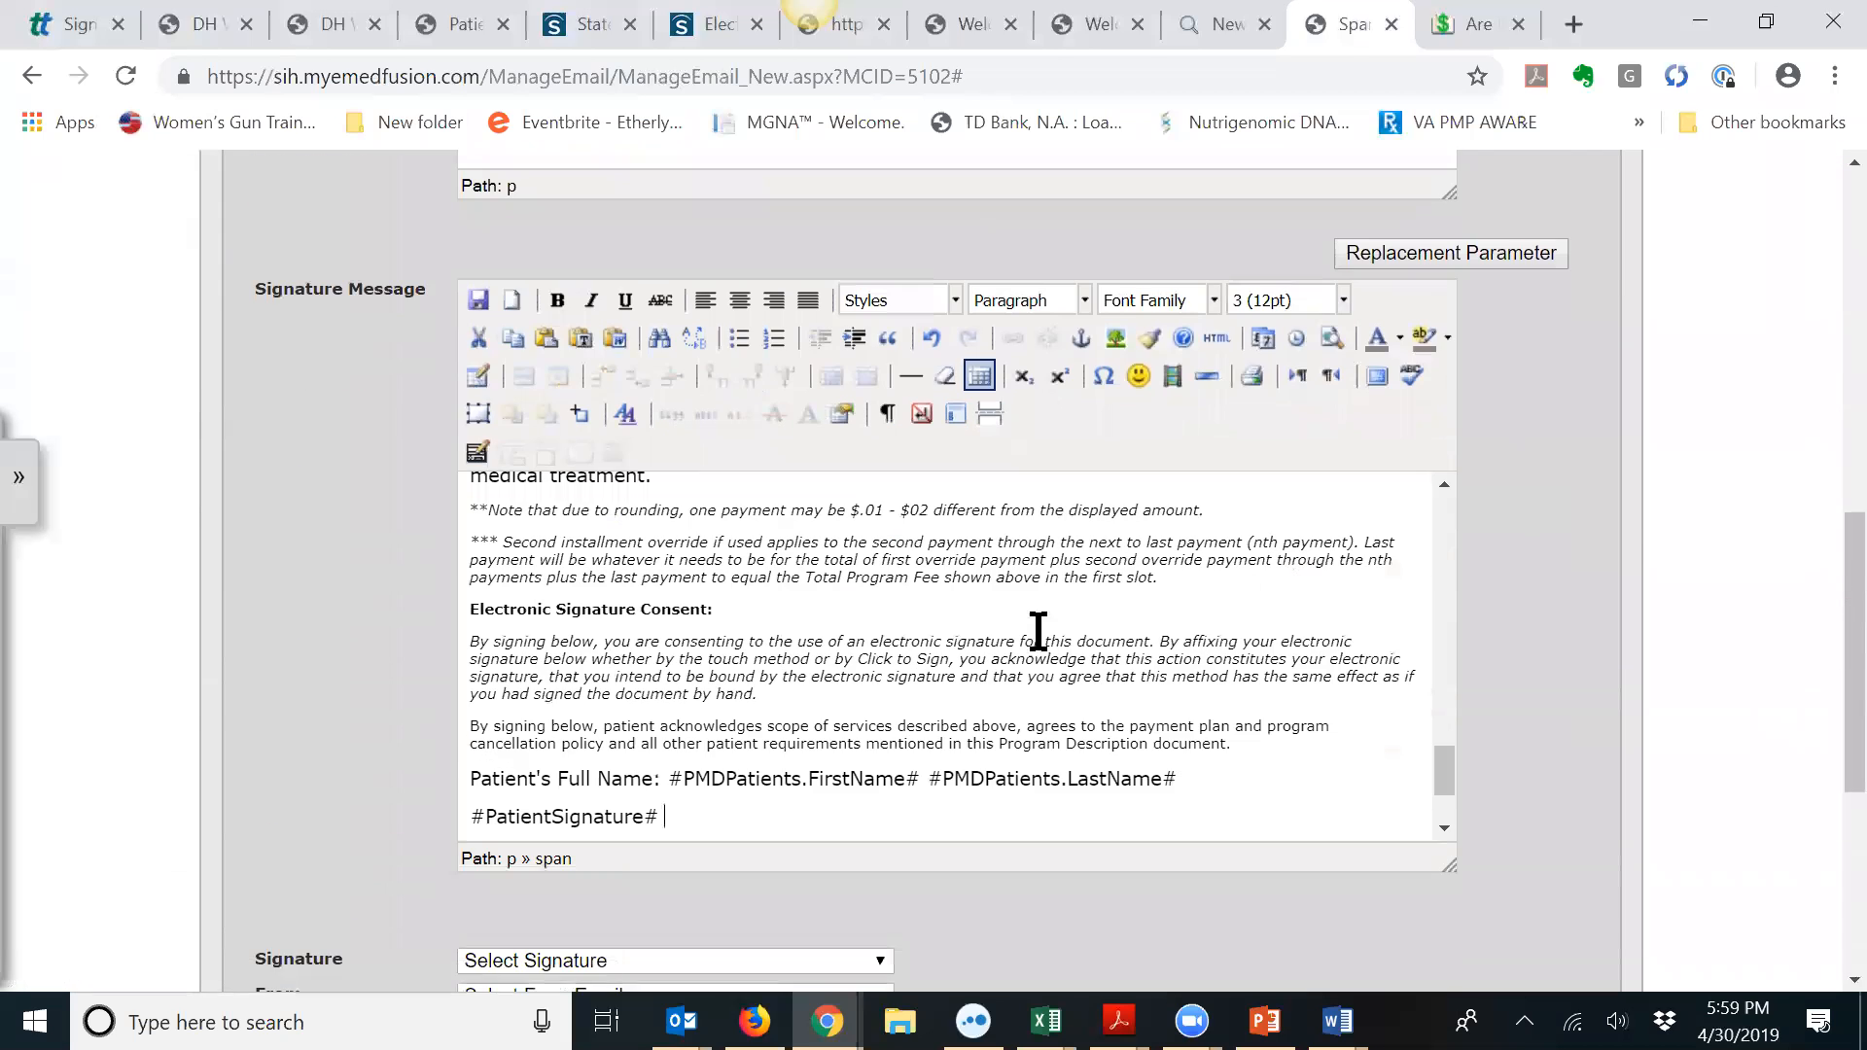
{"action": "left_click_drag", "start_coordinate": [671, 817], "coordinate": [470, 812]}
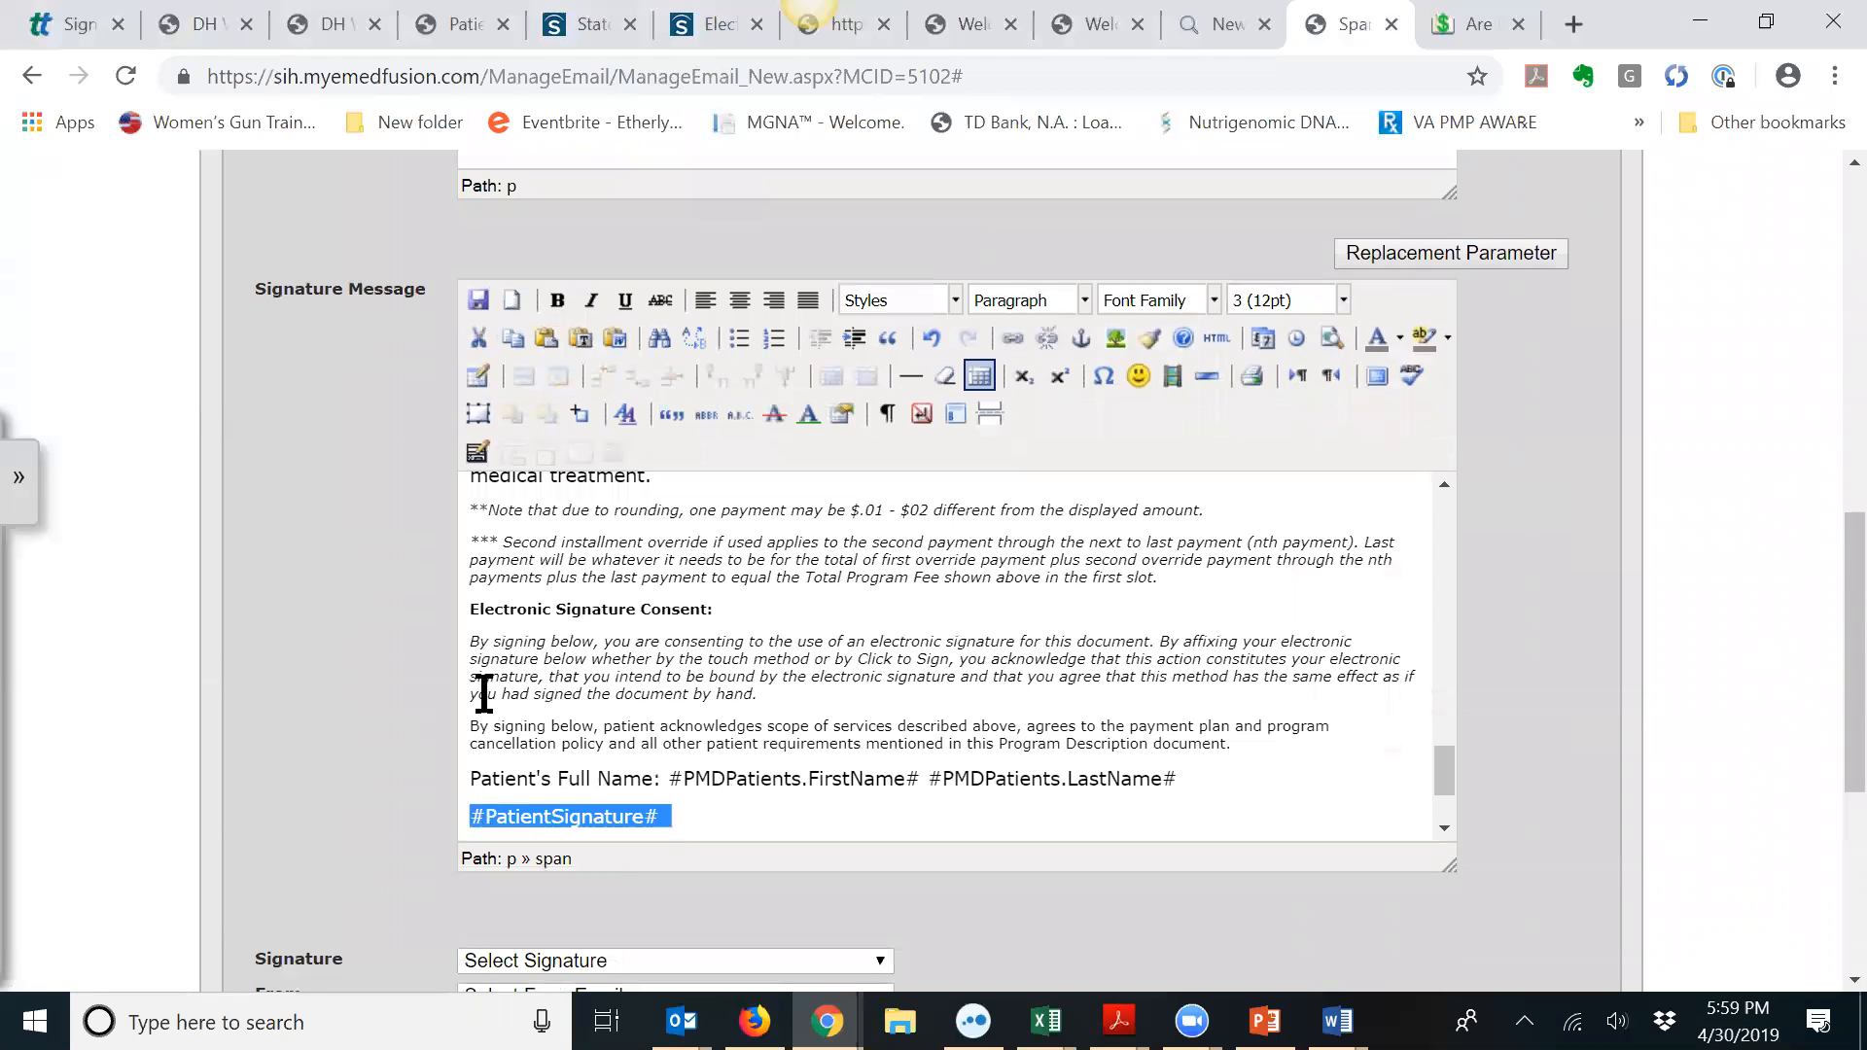
{"action": "left_click", "coordinate": [1343, 300]}
{"action": "left_click", "coordinate": [1283, 453]}
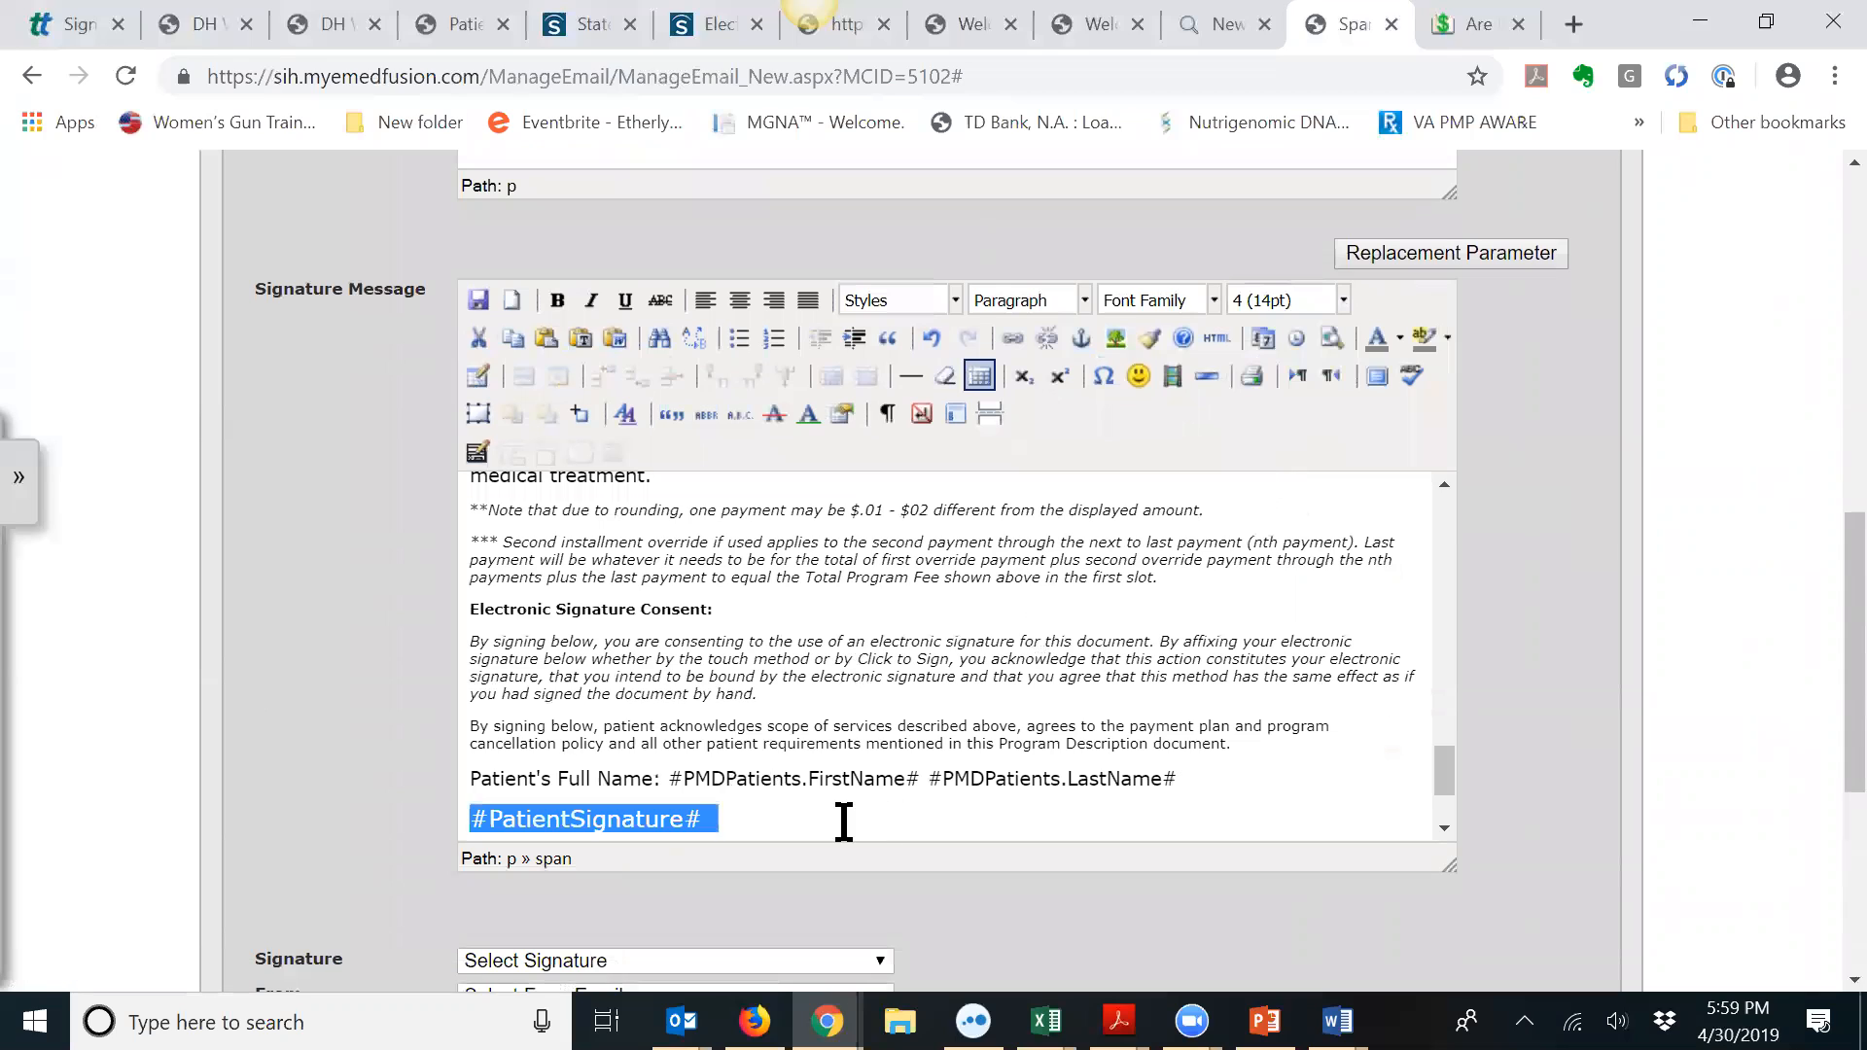
{"action": "left_click", "coordinate": [843, 820]}
{"action": "key", "text": "BackSpace"}
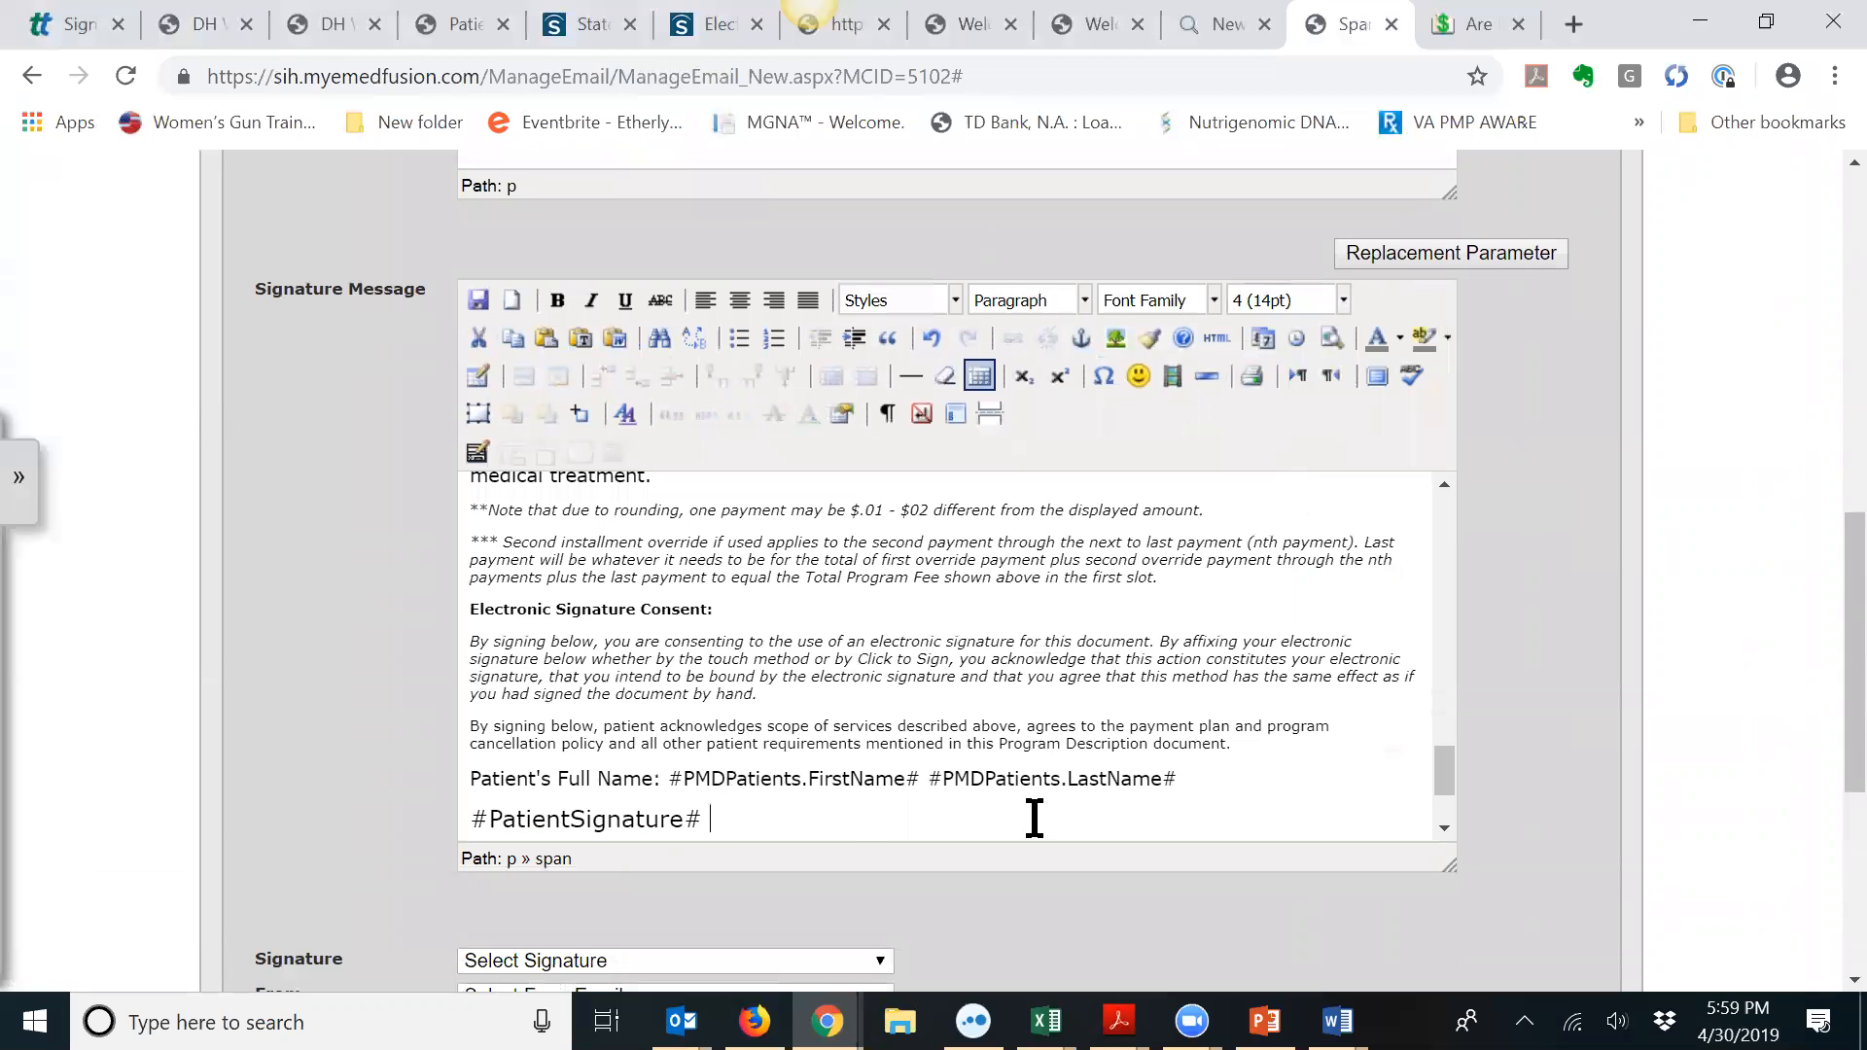
{"action": "key", "text": "Return"}
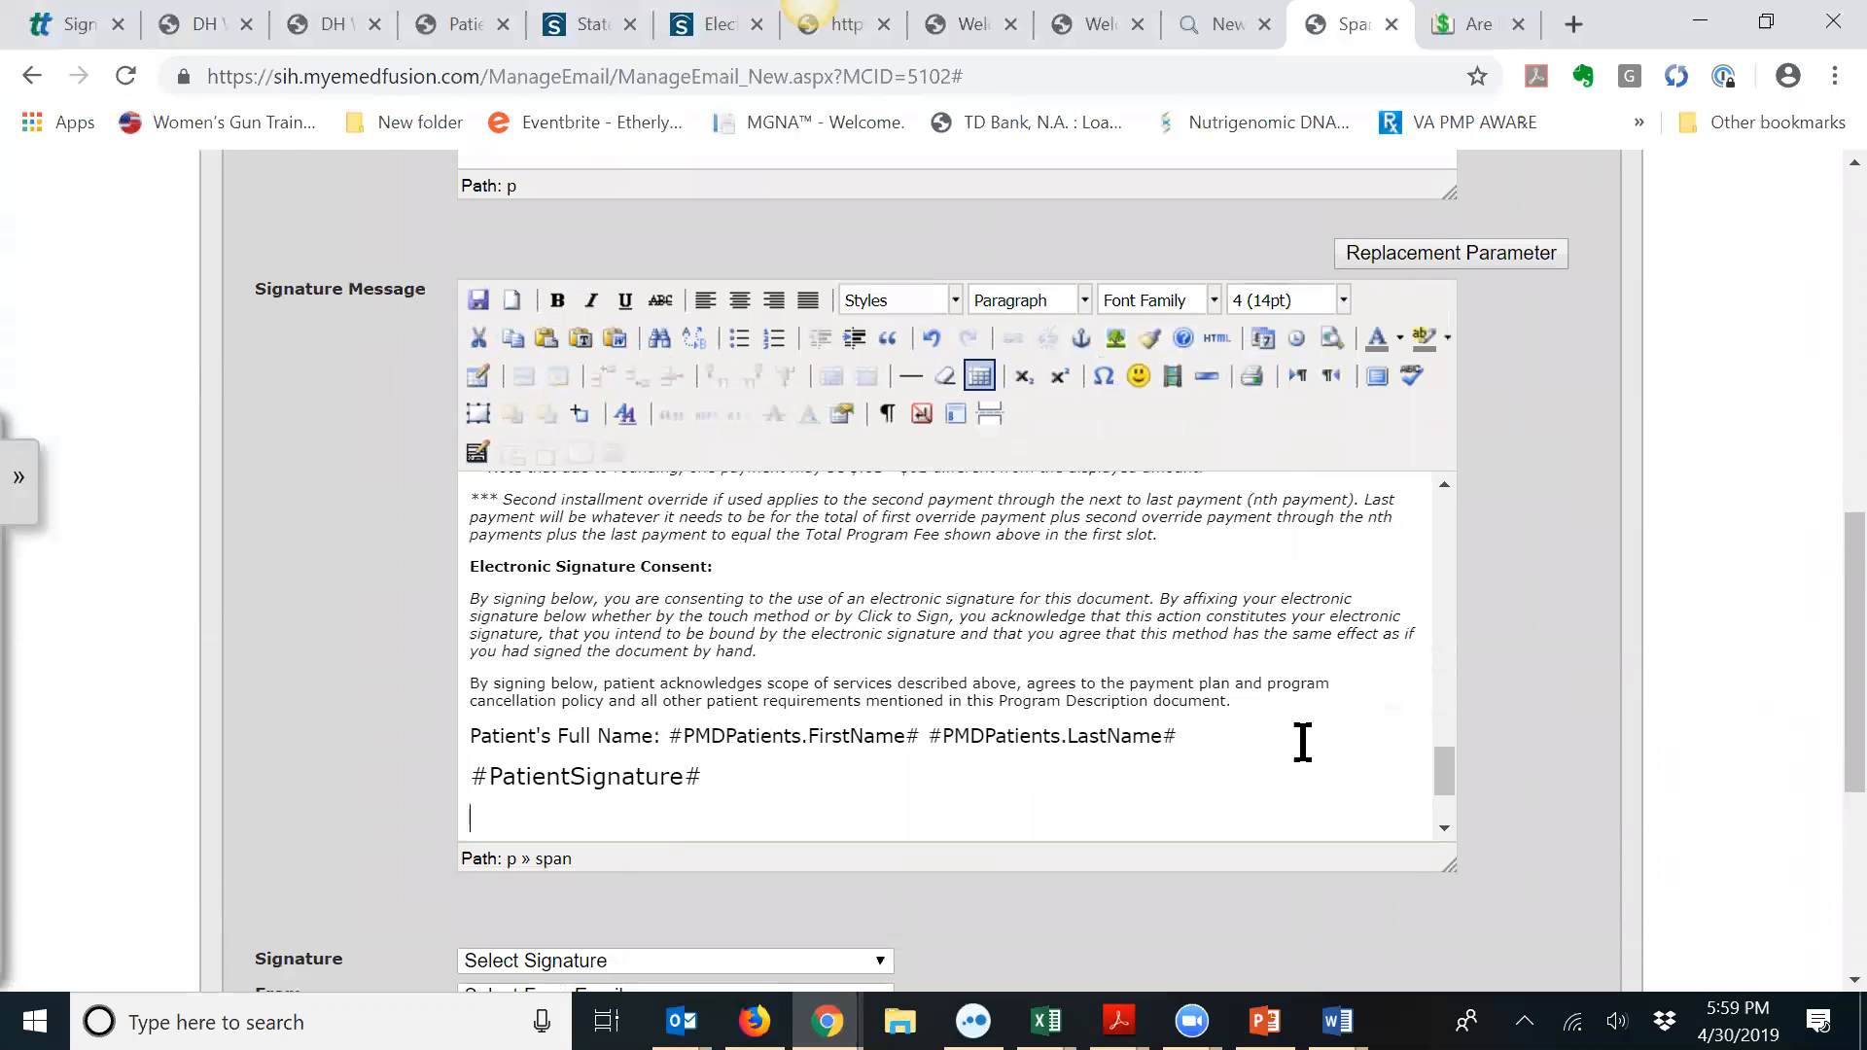
Step: Insert the #Date# placeholder under the signature and add a new line after it
{"action": "left_click", "coordinate": [1498, 243]}
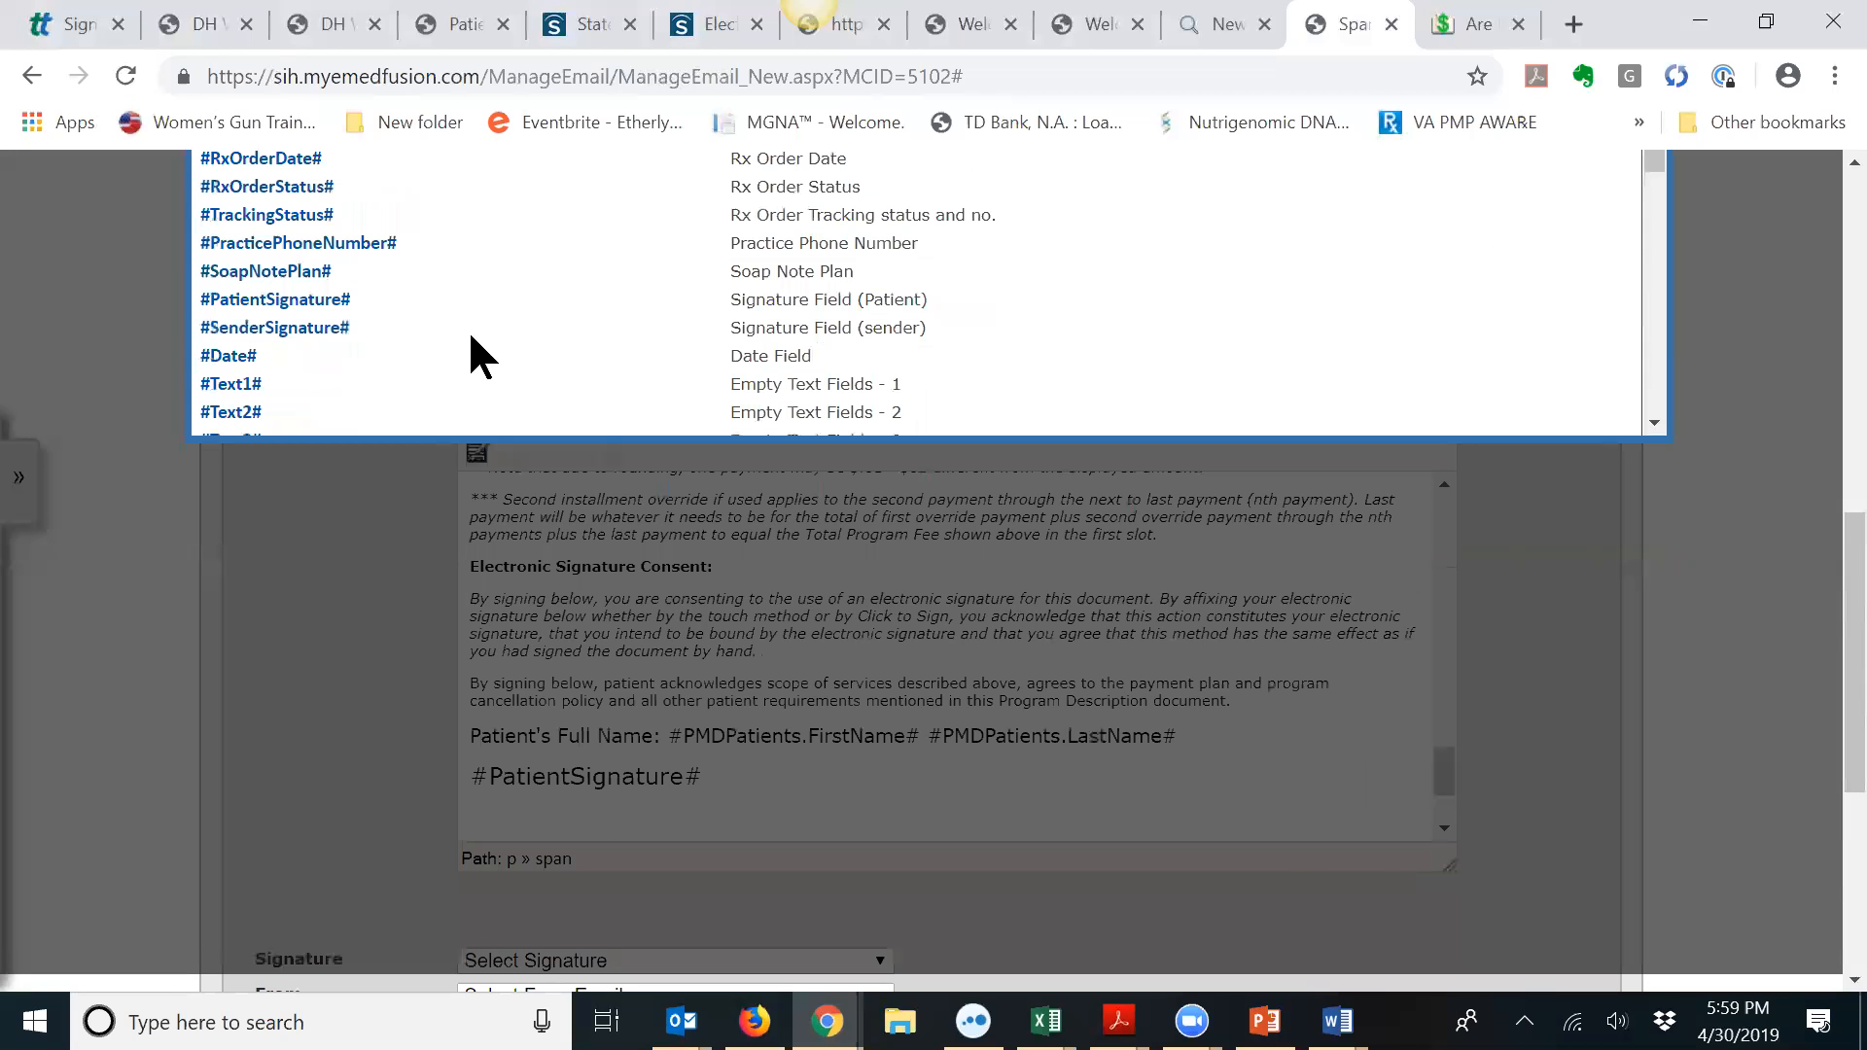
{"action": "left_click", "coordinate": [238, 357]}
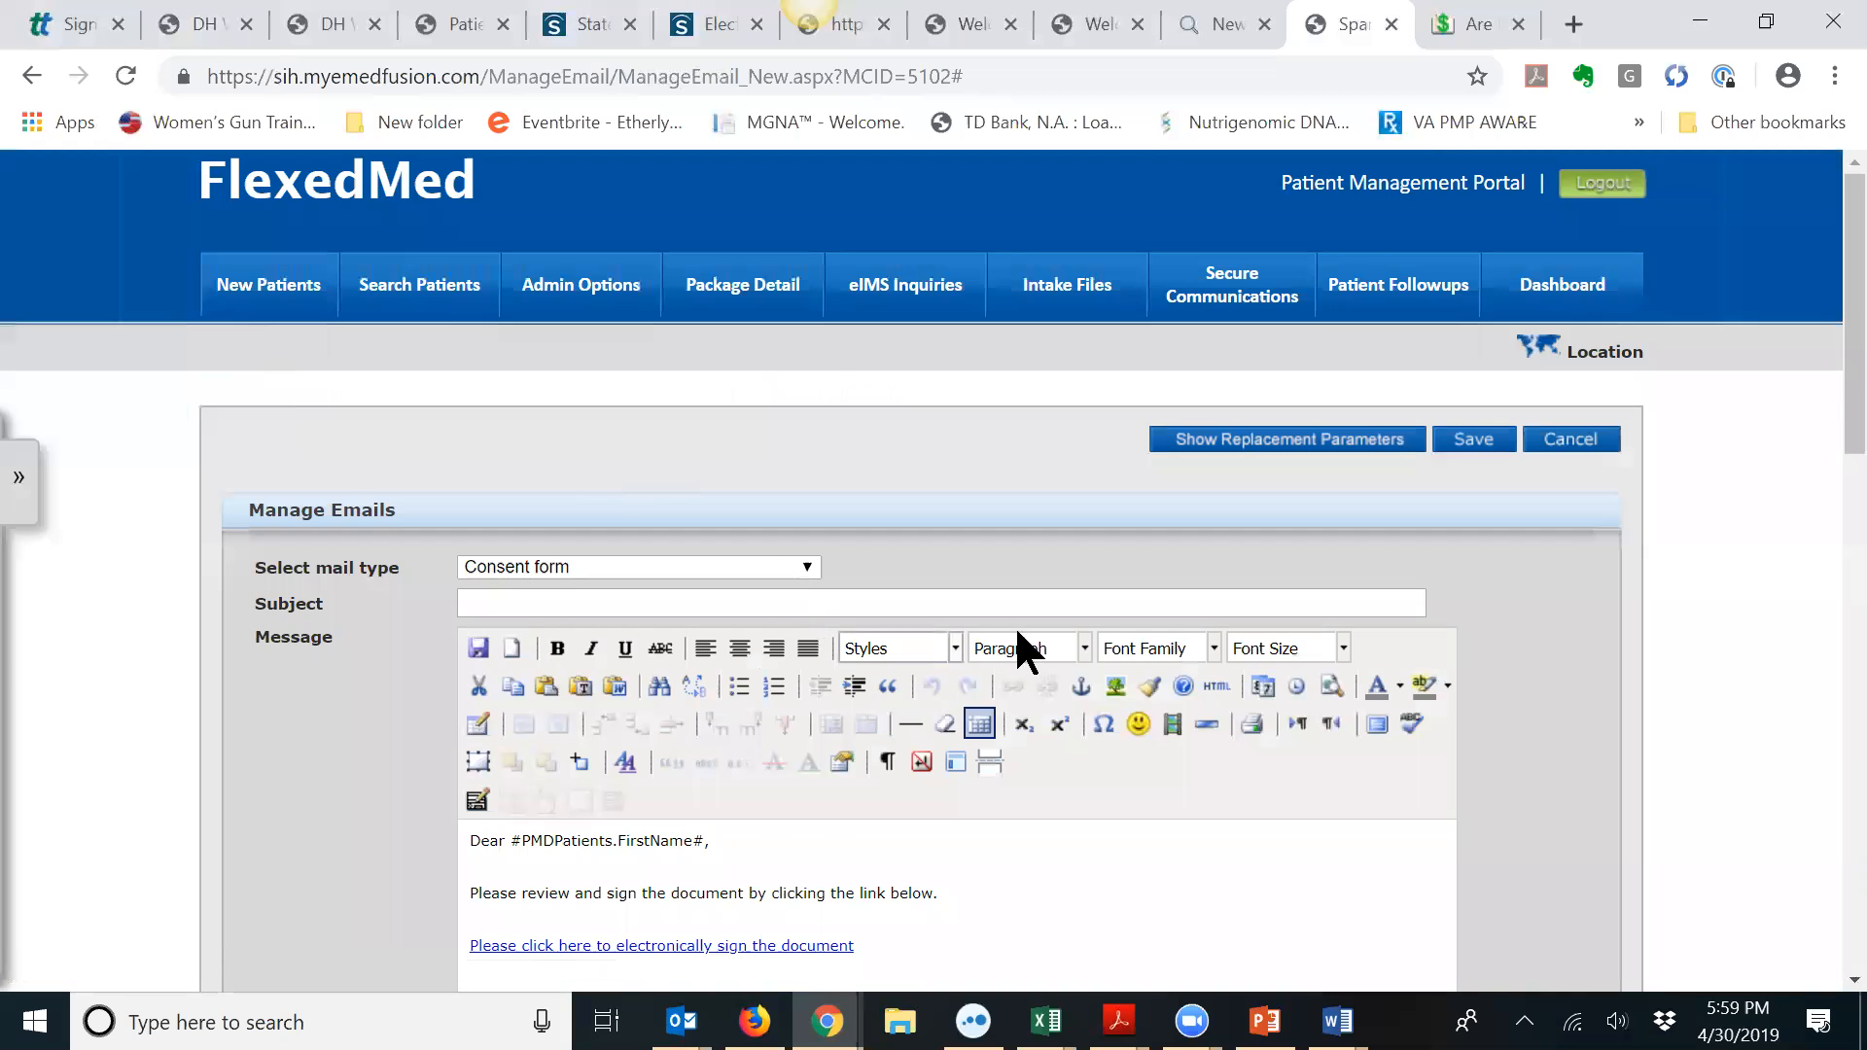
{"action": "scroll", "coordinate": [1029, 622], "scroll_direction": "down", "scroll_amount": 6}
{"action": "scroll", "coordinate": [983, 662], "scroll_direction": "down", "scroll_amount": 5}
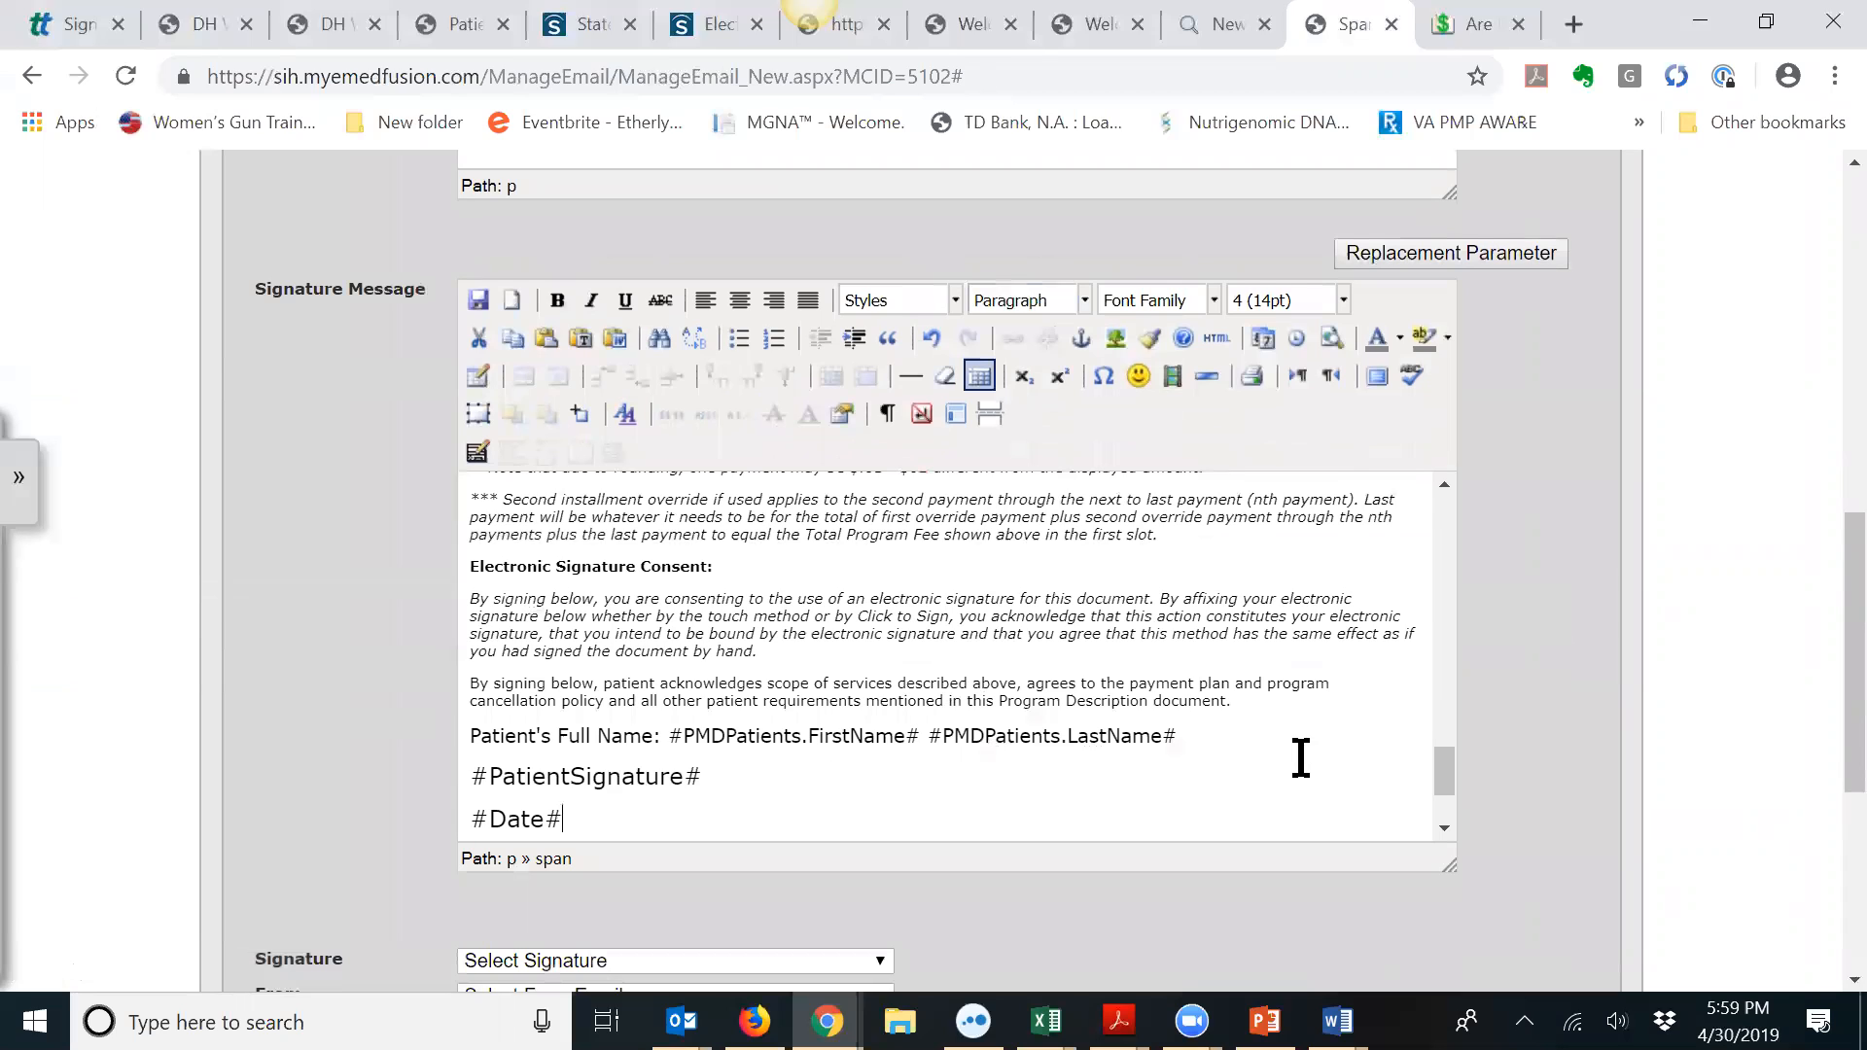
{"action": "key", "text": "Return"}
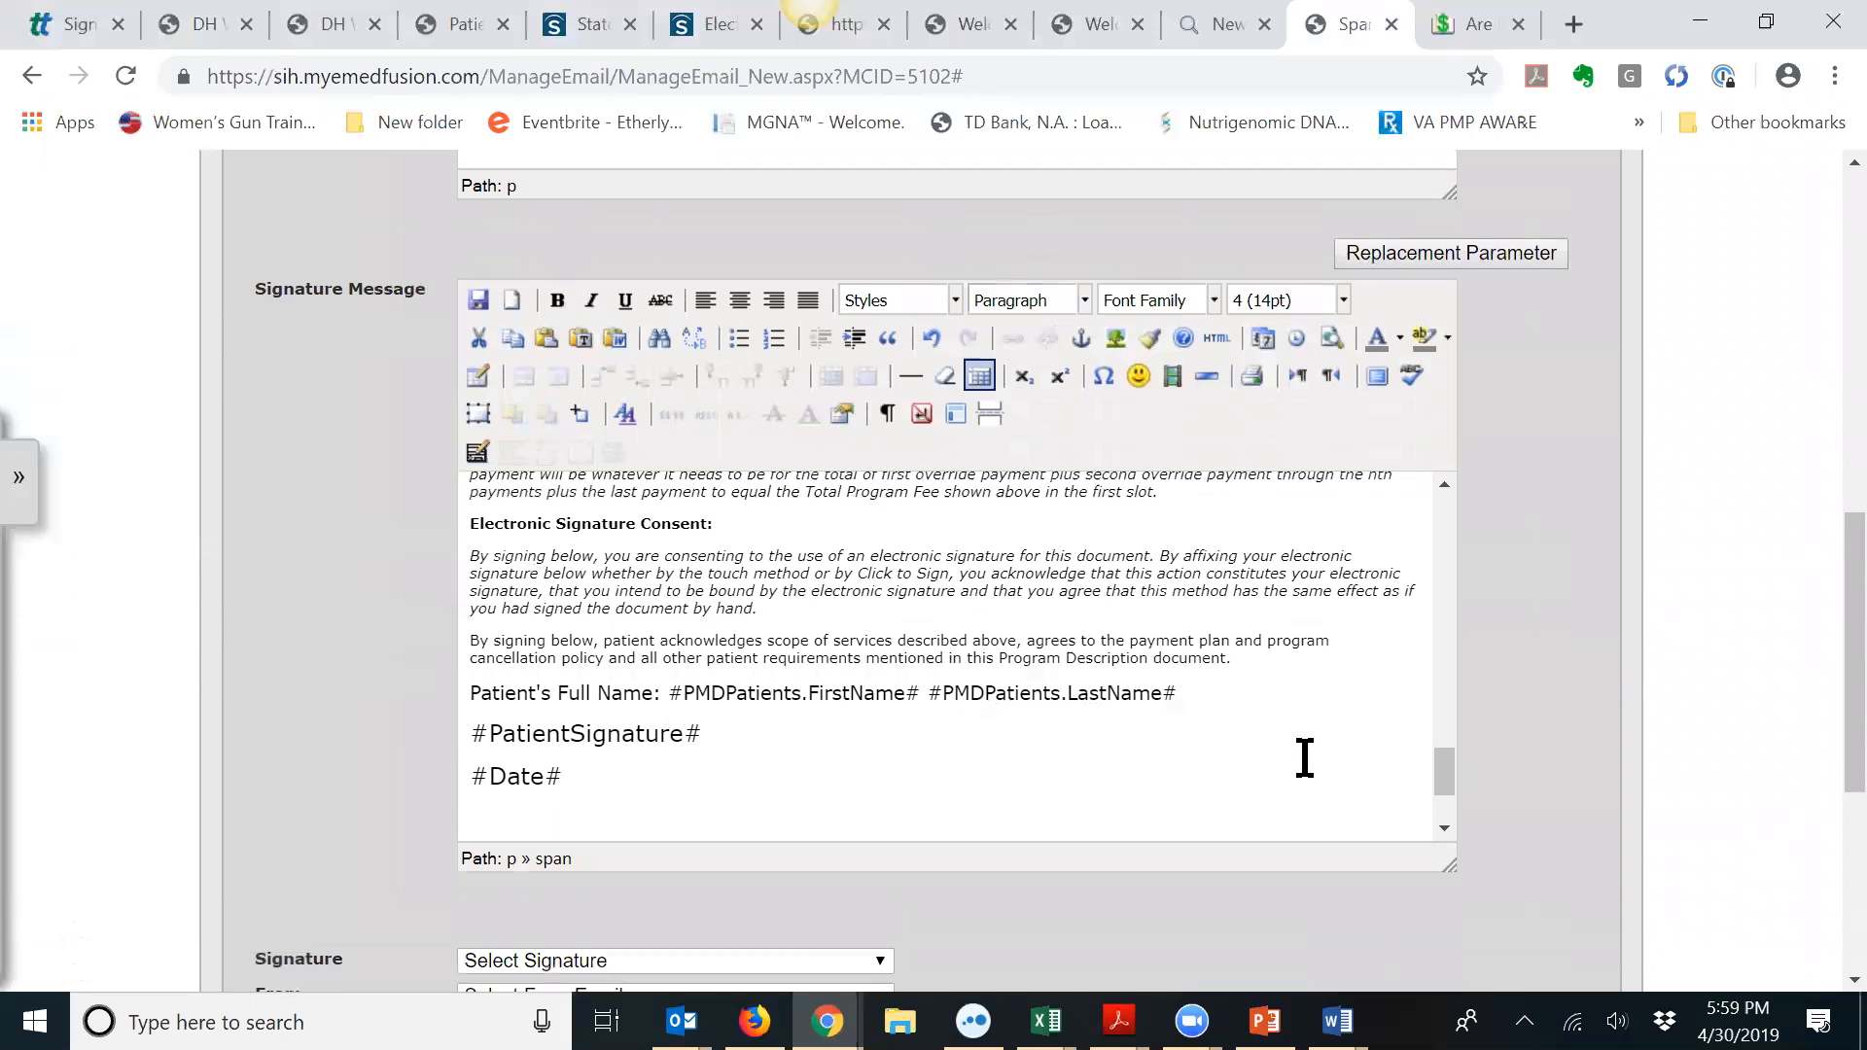
Step: Insert a #SenderSignature# placeholder on the next line, then delete it again
{"action": "left_click", "coordinate": [1462, 252]}
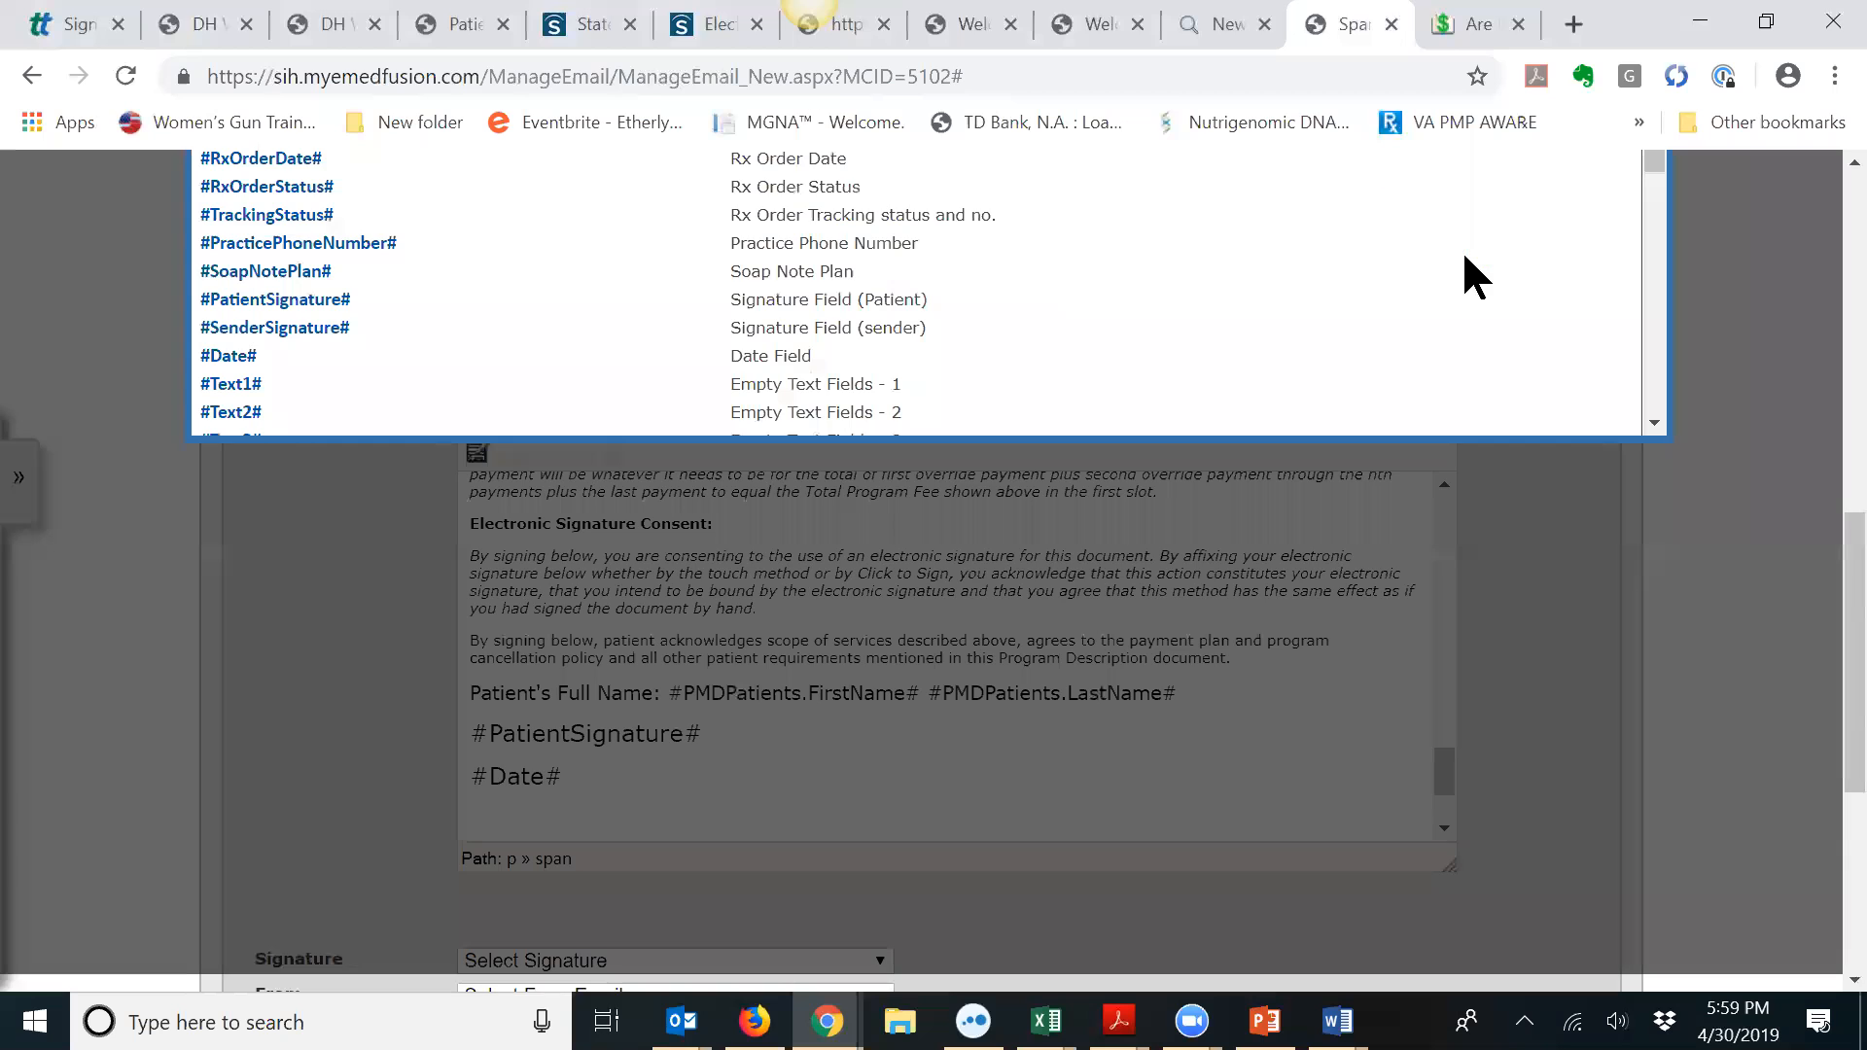
{"action": "left_click", "coordinate": [305, 331]}
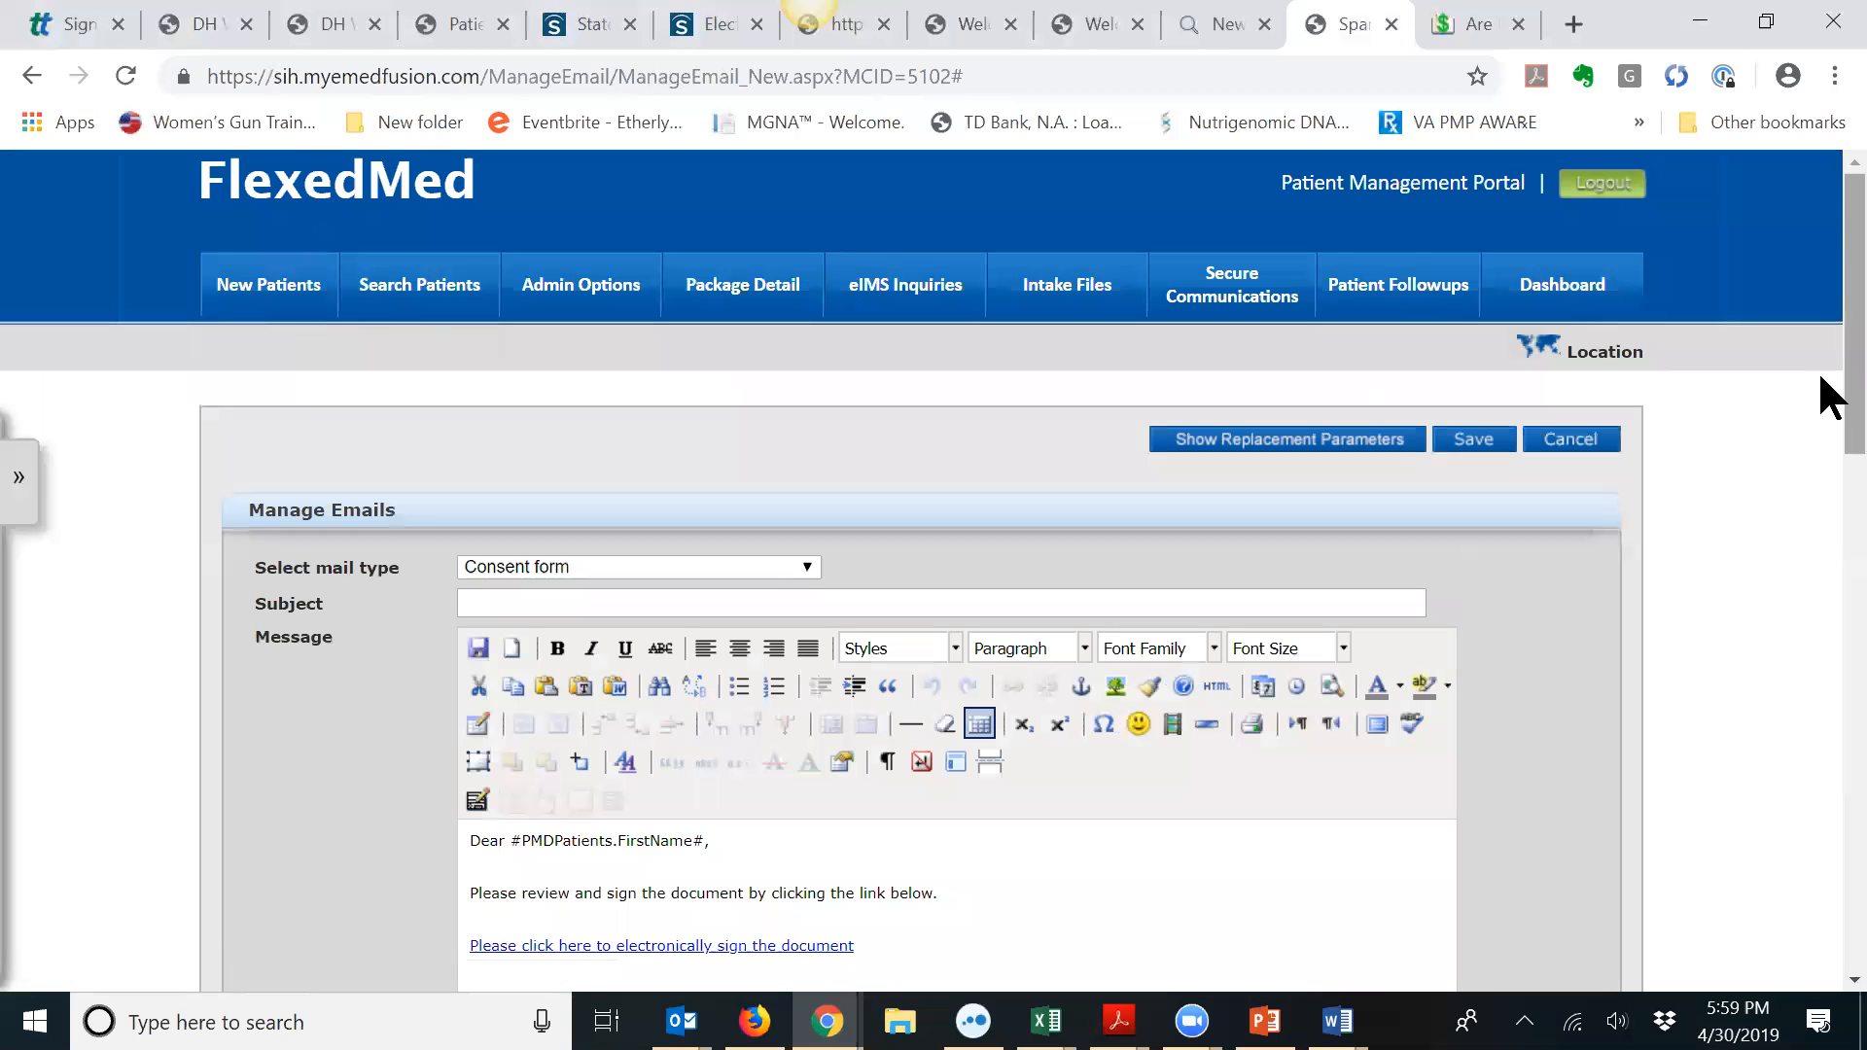
{"action": "scroll", "coordinate": [1821, 396], "scroll_direction": "down", "scroll_amount": 10}
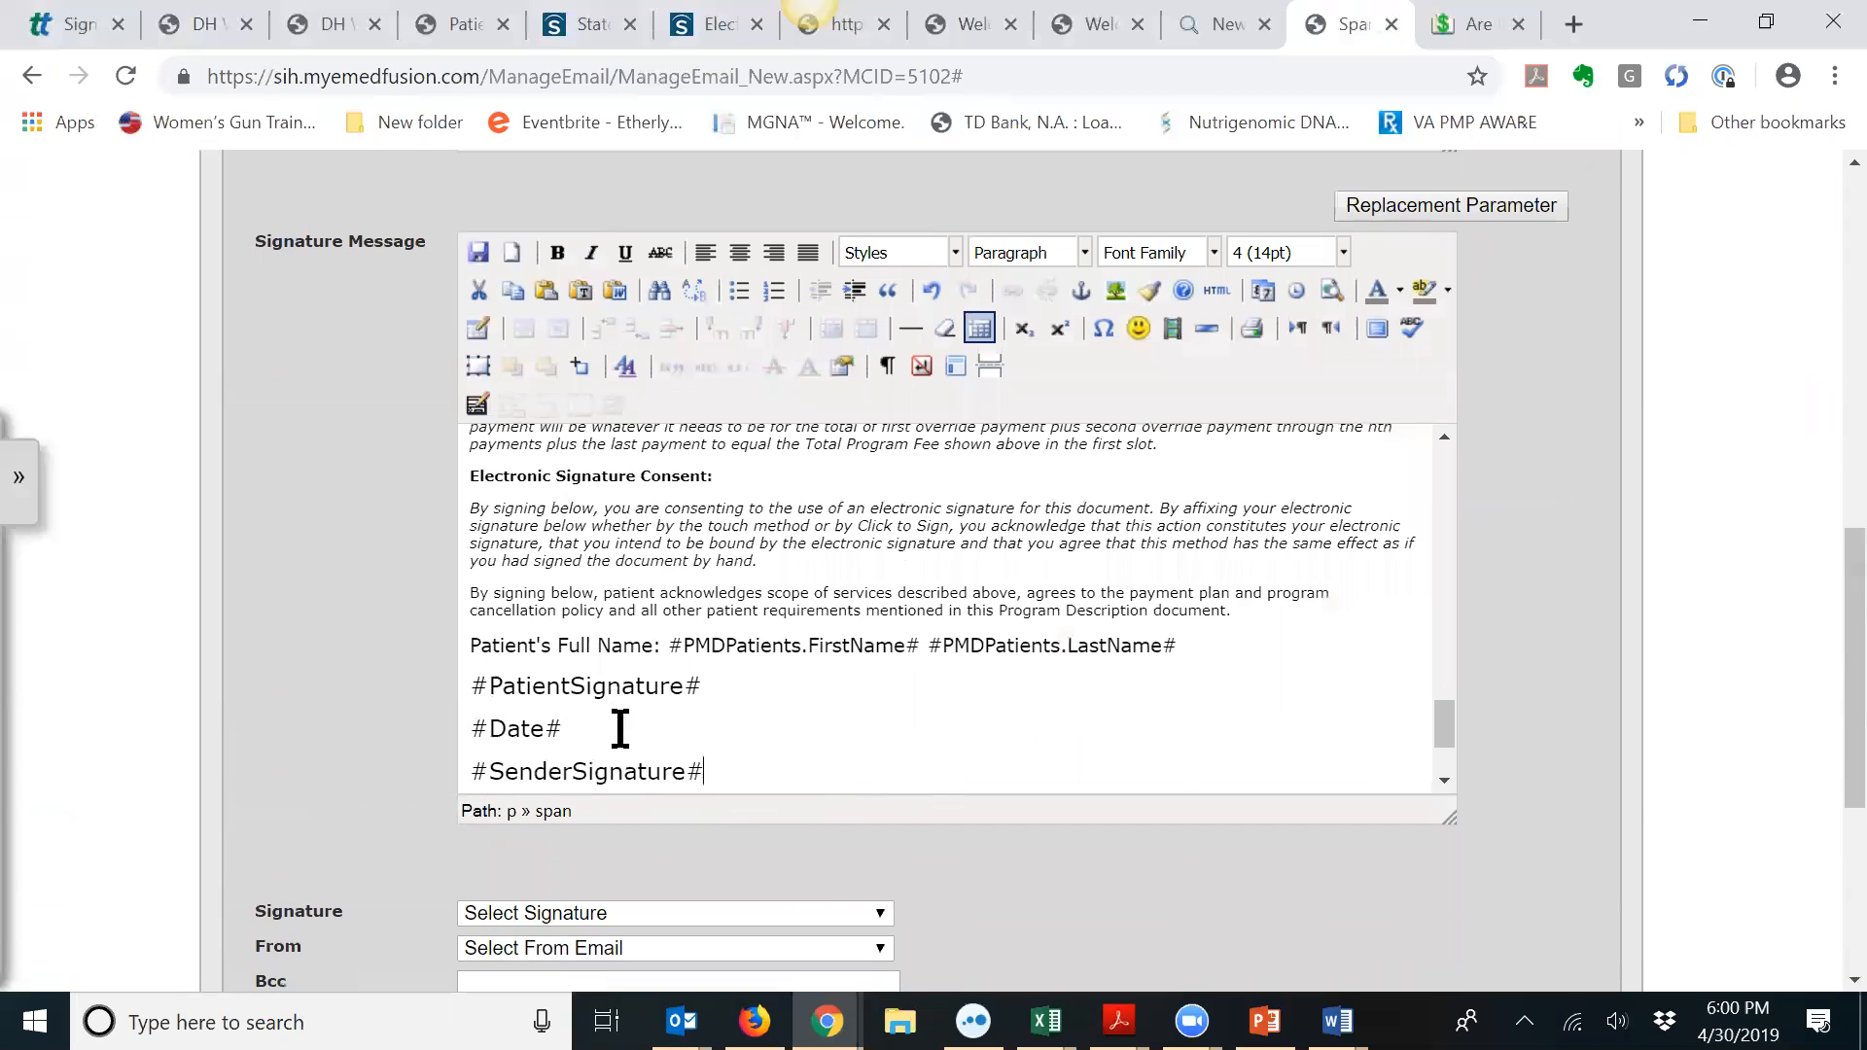
{"action": "left_click_drag", "start_coordinate": [707, 770], "coordinate": [468, 772]}
{"action": "key", "text": "Delete"}
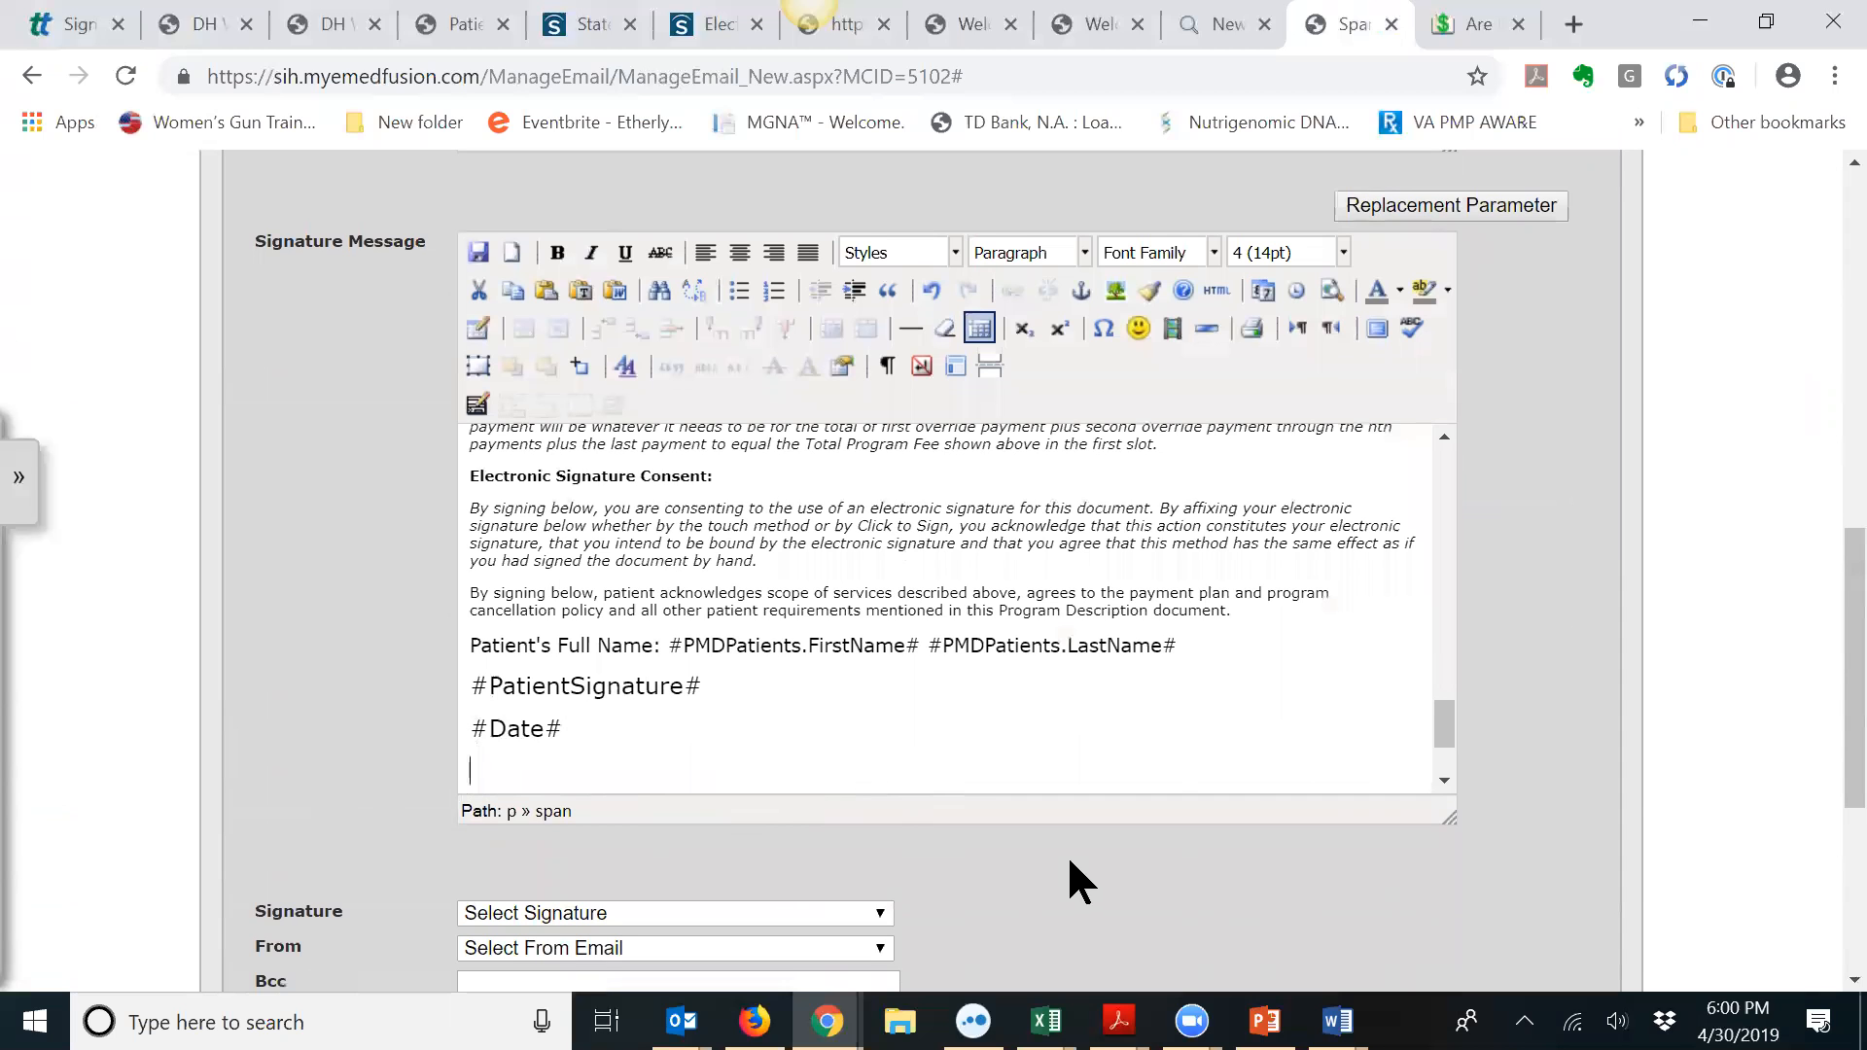
Step: Delete '#Text1# (Patient's Name)' from the consent's opening sentence
{"action": "scroll", "coordinate": [735, 725], "scroll_direction": "up", "scroll_amount": 2}
{"action": "scroll", "coordinate": [745, 702], "scroll_direction": "up", "scroll_amount": 10}
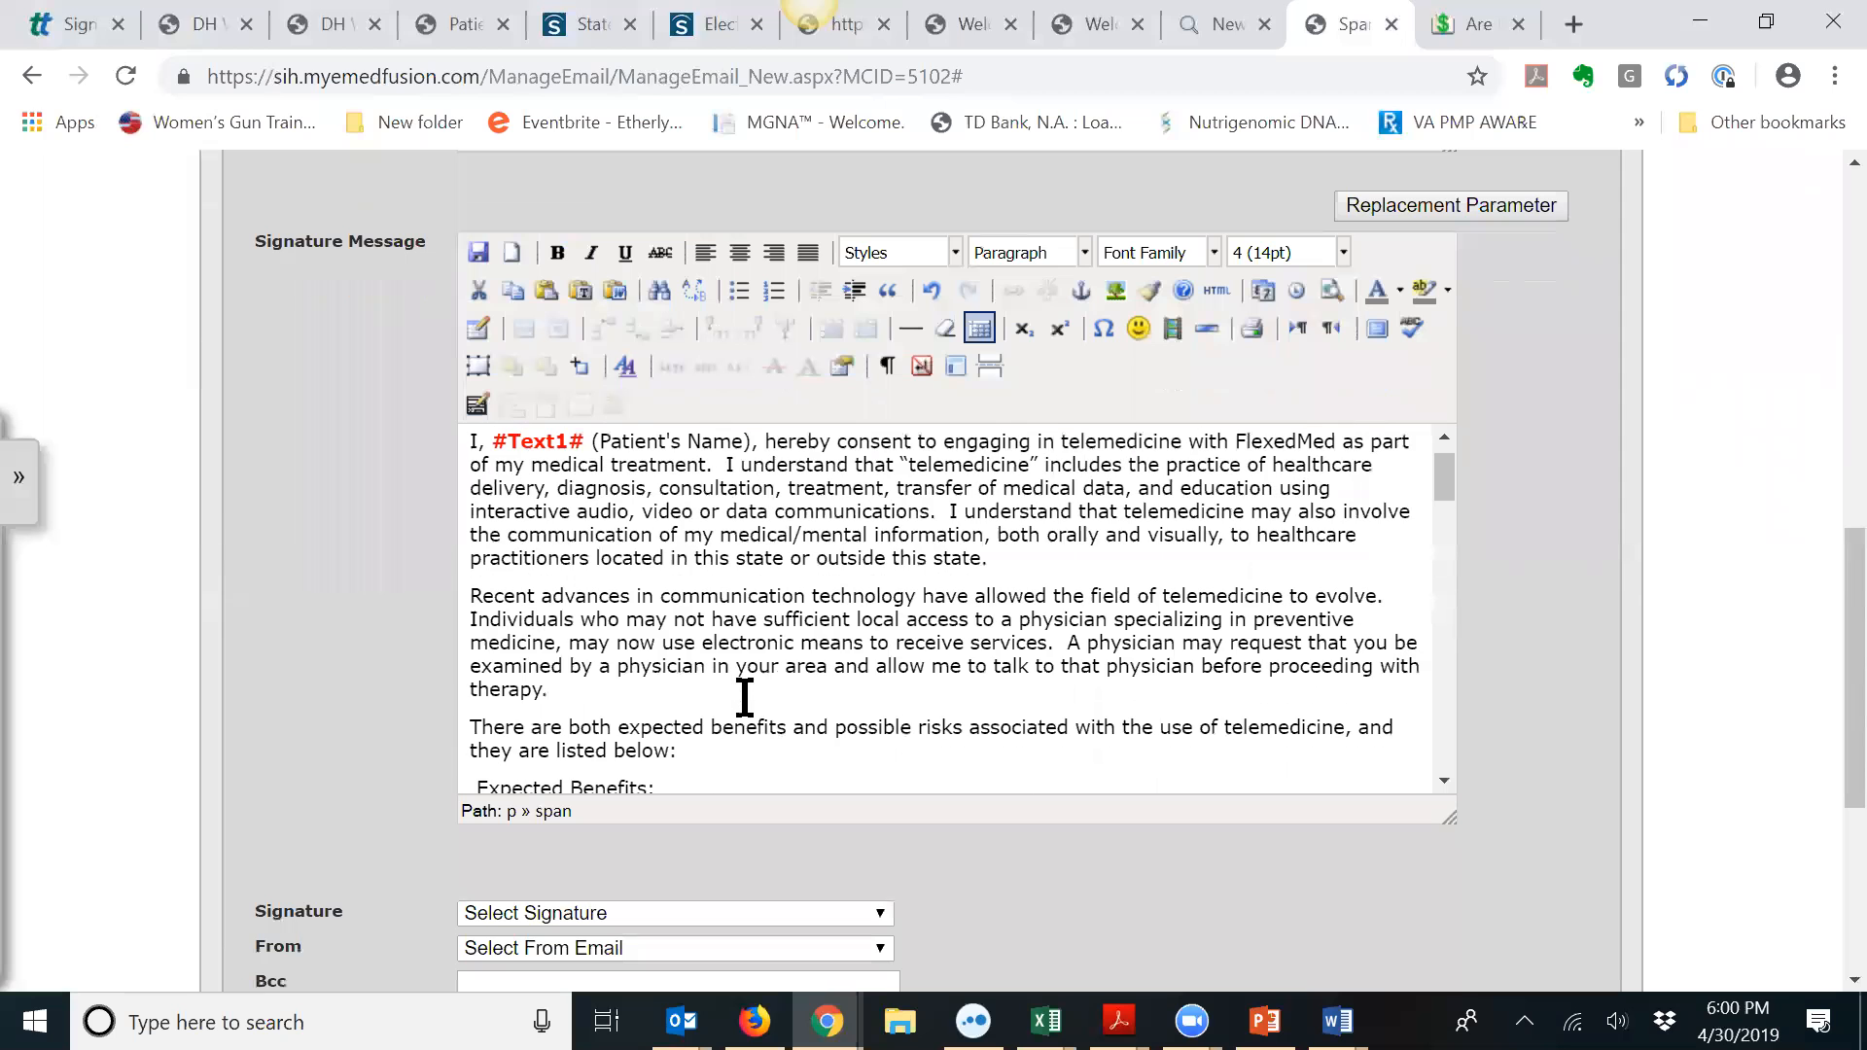
{"action": "scroll", "coordinate": [745, 696], "scroll_direction": "down", "scroll_amount": 15}
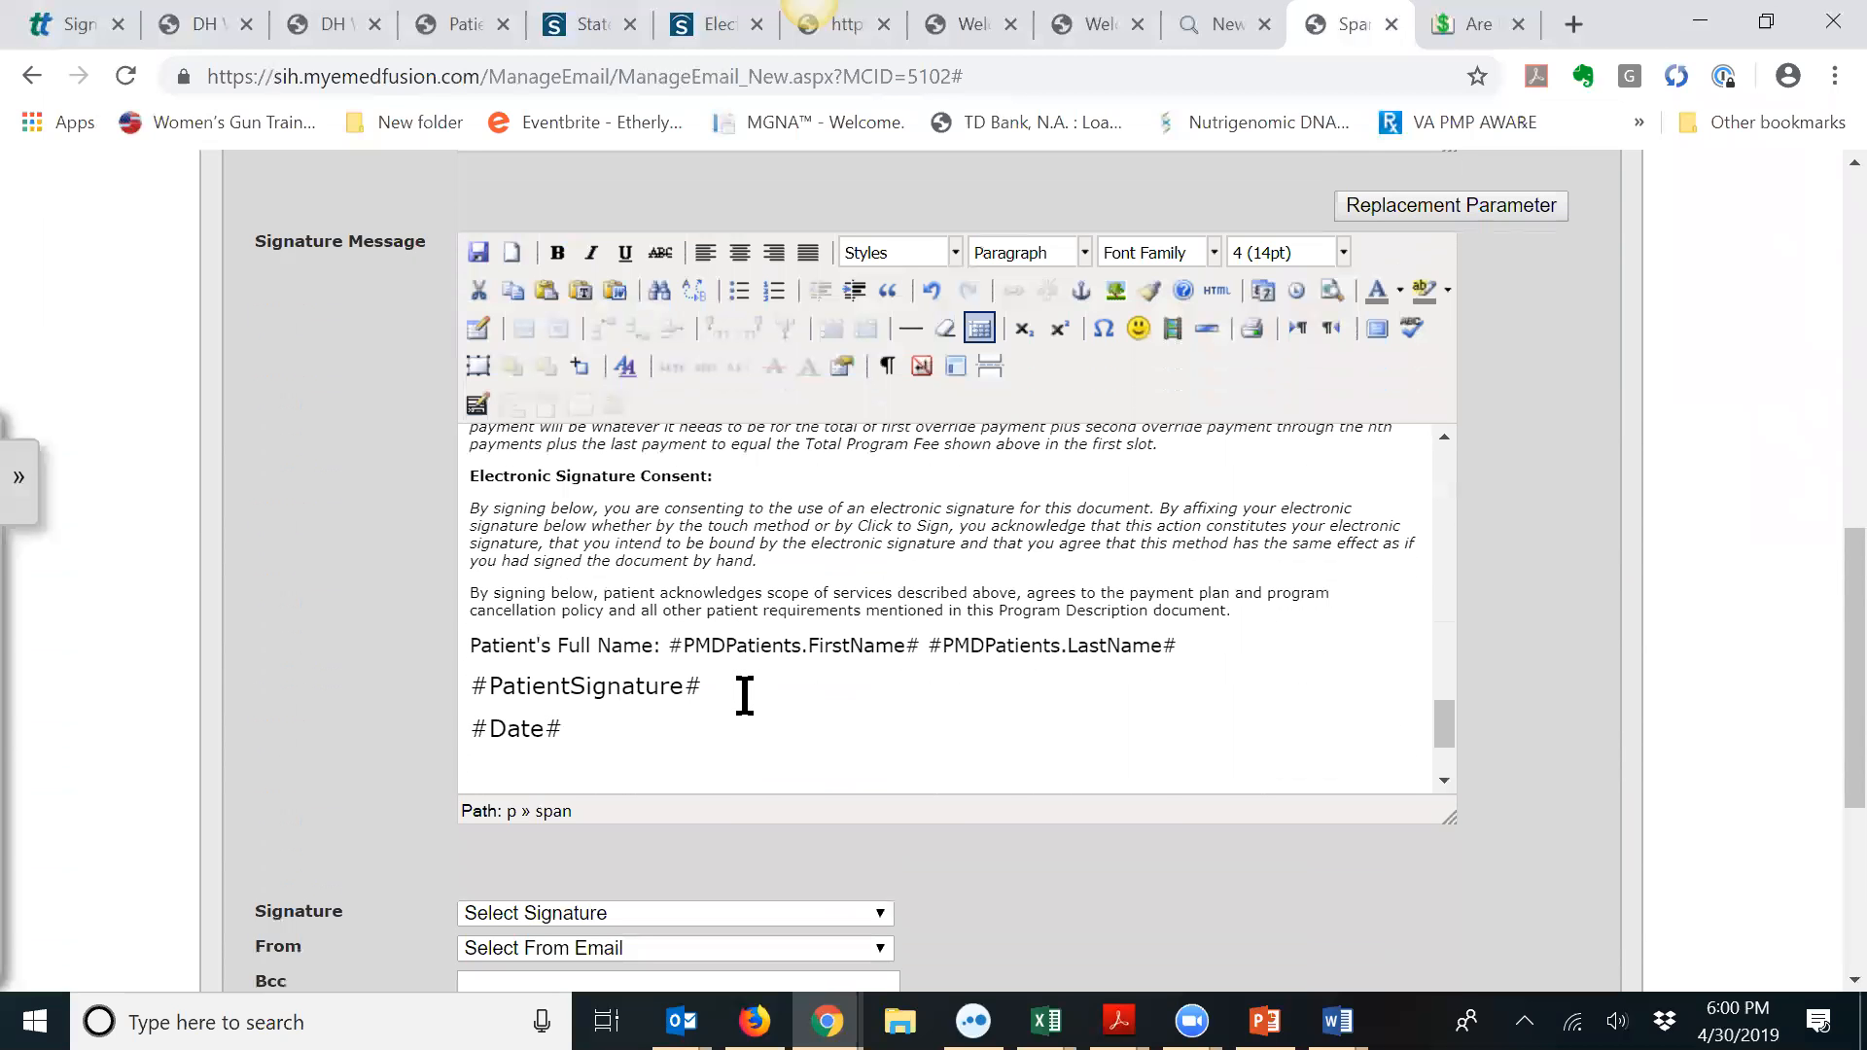
{"action": "scroll", "coordinate": [745, 696], "scroll_direction": "up", "scroll_amount": 15}
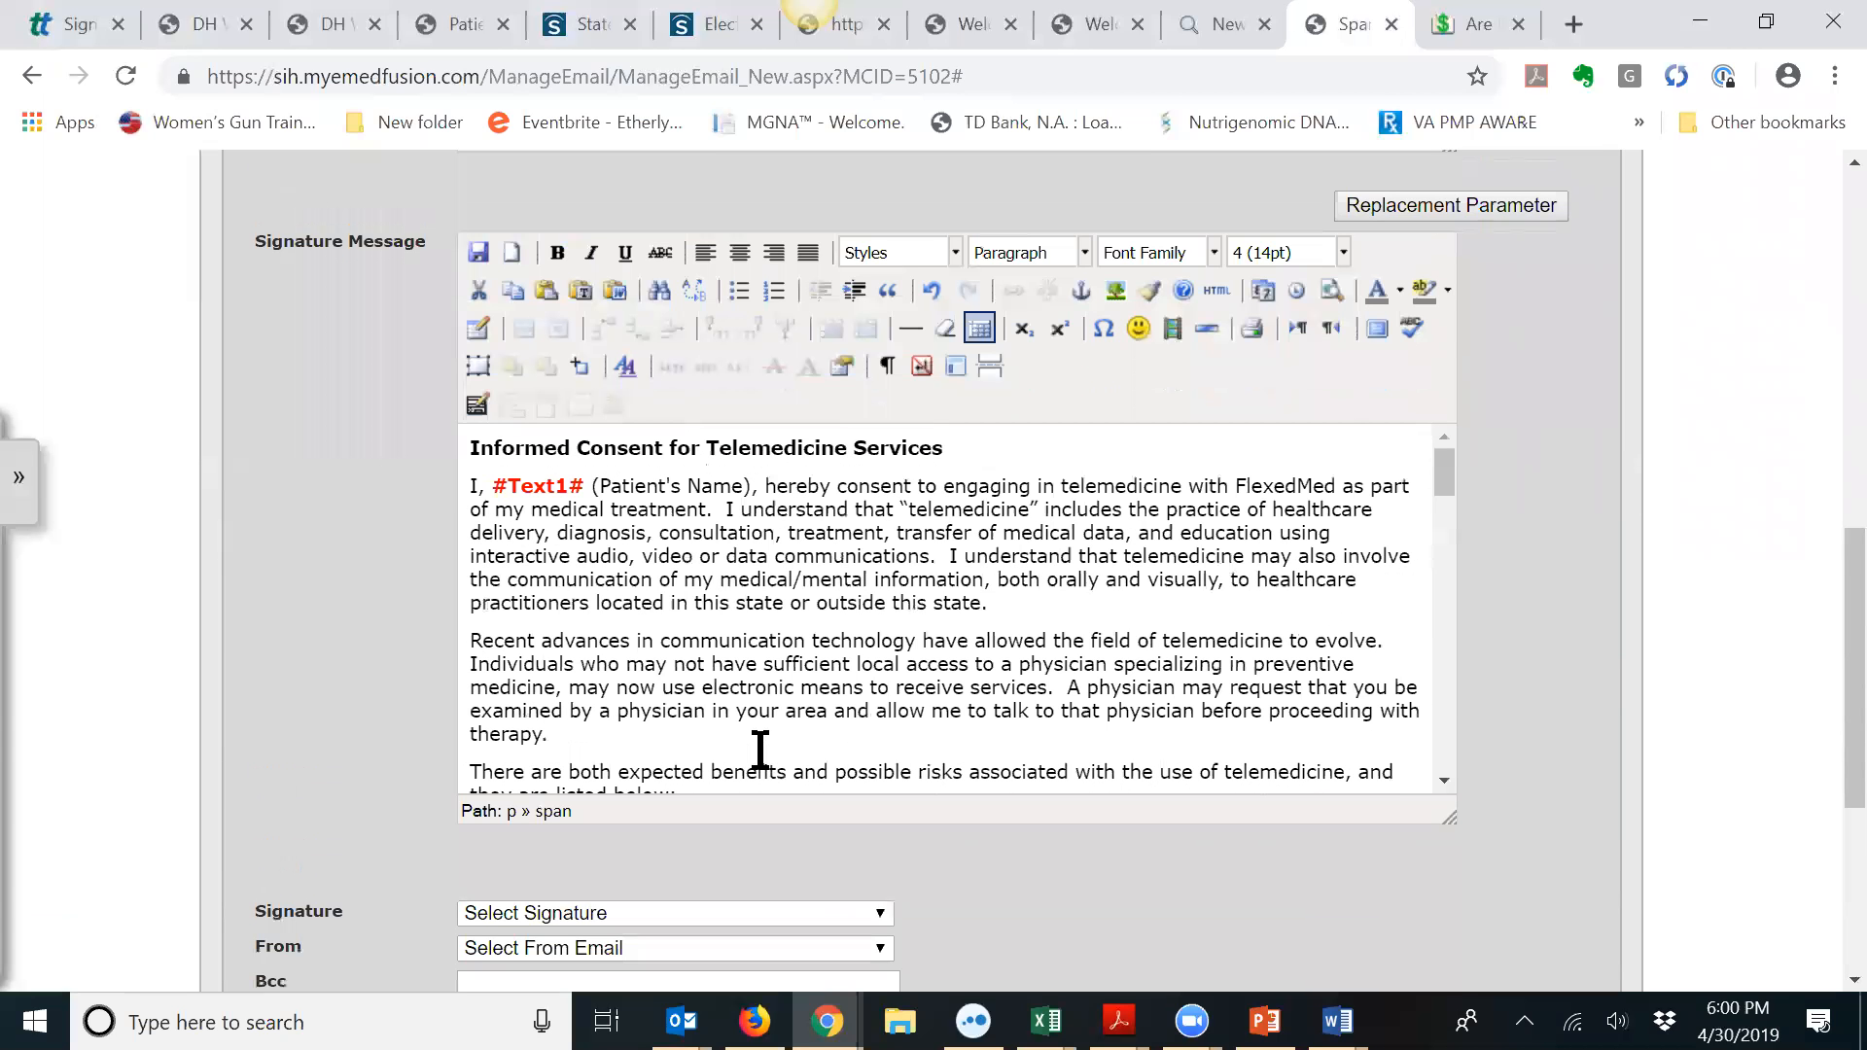
{"action": "left_click", "coordinate": [751, 486]}
{"action": "key", "text": "BackSpace"}
{"action": "key", "text": "BackSpace"}
{"action": "key", "text": "BackSpace"}
{"action": "key", "text": "BackSpace"}
{"action": "key", "text": "BackSpace"}
{"action": "key", "text": "BackSpace"}
{"action": "key", "text": "BackSpace"}
{"action": "key", "text": "BackSpace"}
{"action": "key", "text": "BackSpace"}
{"action": "key", "text": "BackSpace"}
{"action": "key", "text": "BackSpace"}
{"action": "key", "text": "BackSpace"}
{"action": "key", "text": "BackSpace"}
{"action": "key", "text": "BackSpace"}
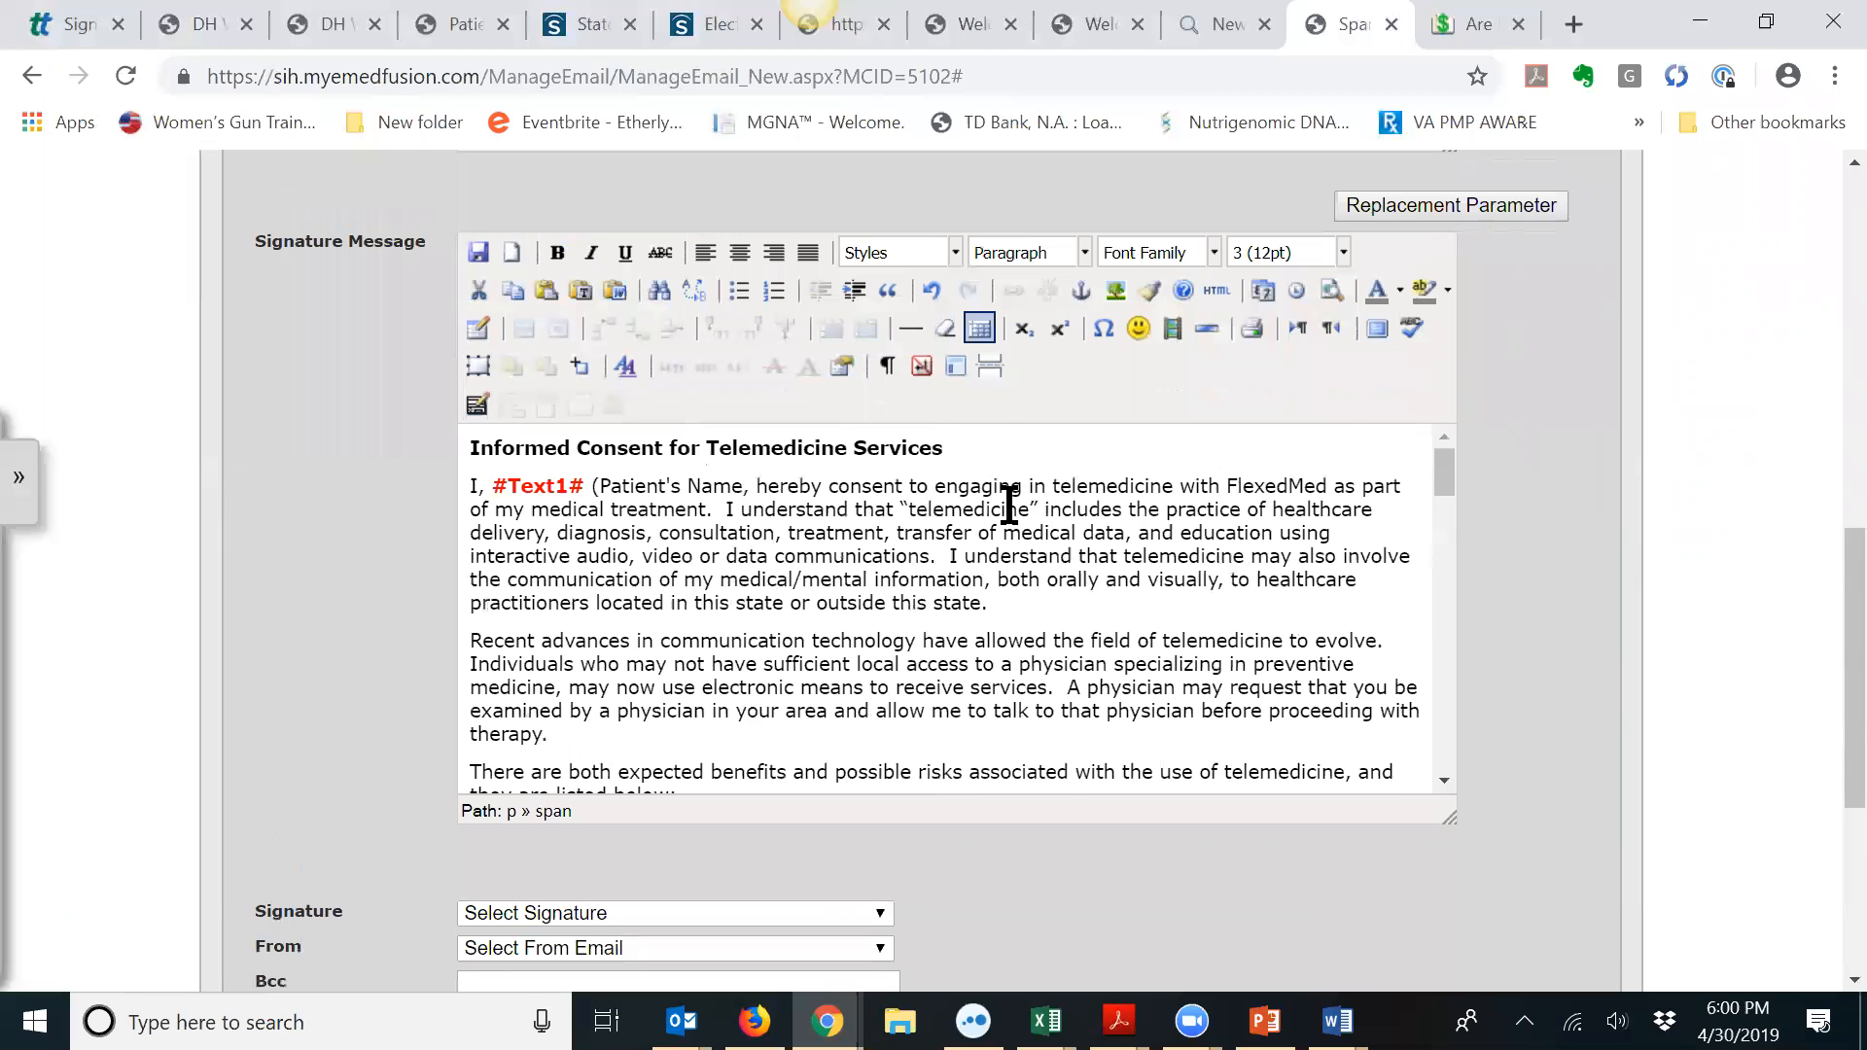
{"action": "key", "text": "BackSpace"}
{"action": "key", "text": "BackSpace"}
{"action": "key", "text": "BackSpace"}
{"action": "key", "text": "BackSpace"}
{"action": "key", "text": "BackSpace"}
{"action": "key", "text": "BackSpace"}
{"action": "key", "text": "BackSpace"}
{"action": "key", "text": "BackSpace"}
{"action": "key", "text": "BackSpace"}
{"action": "key", "text": "BackSpace"}
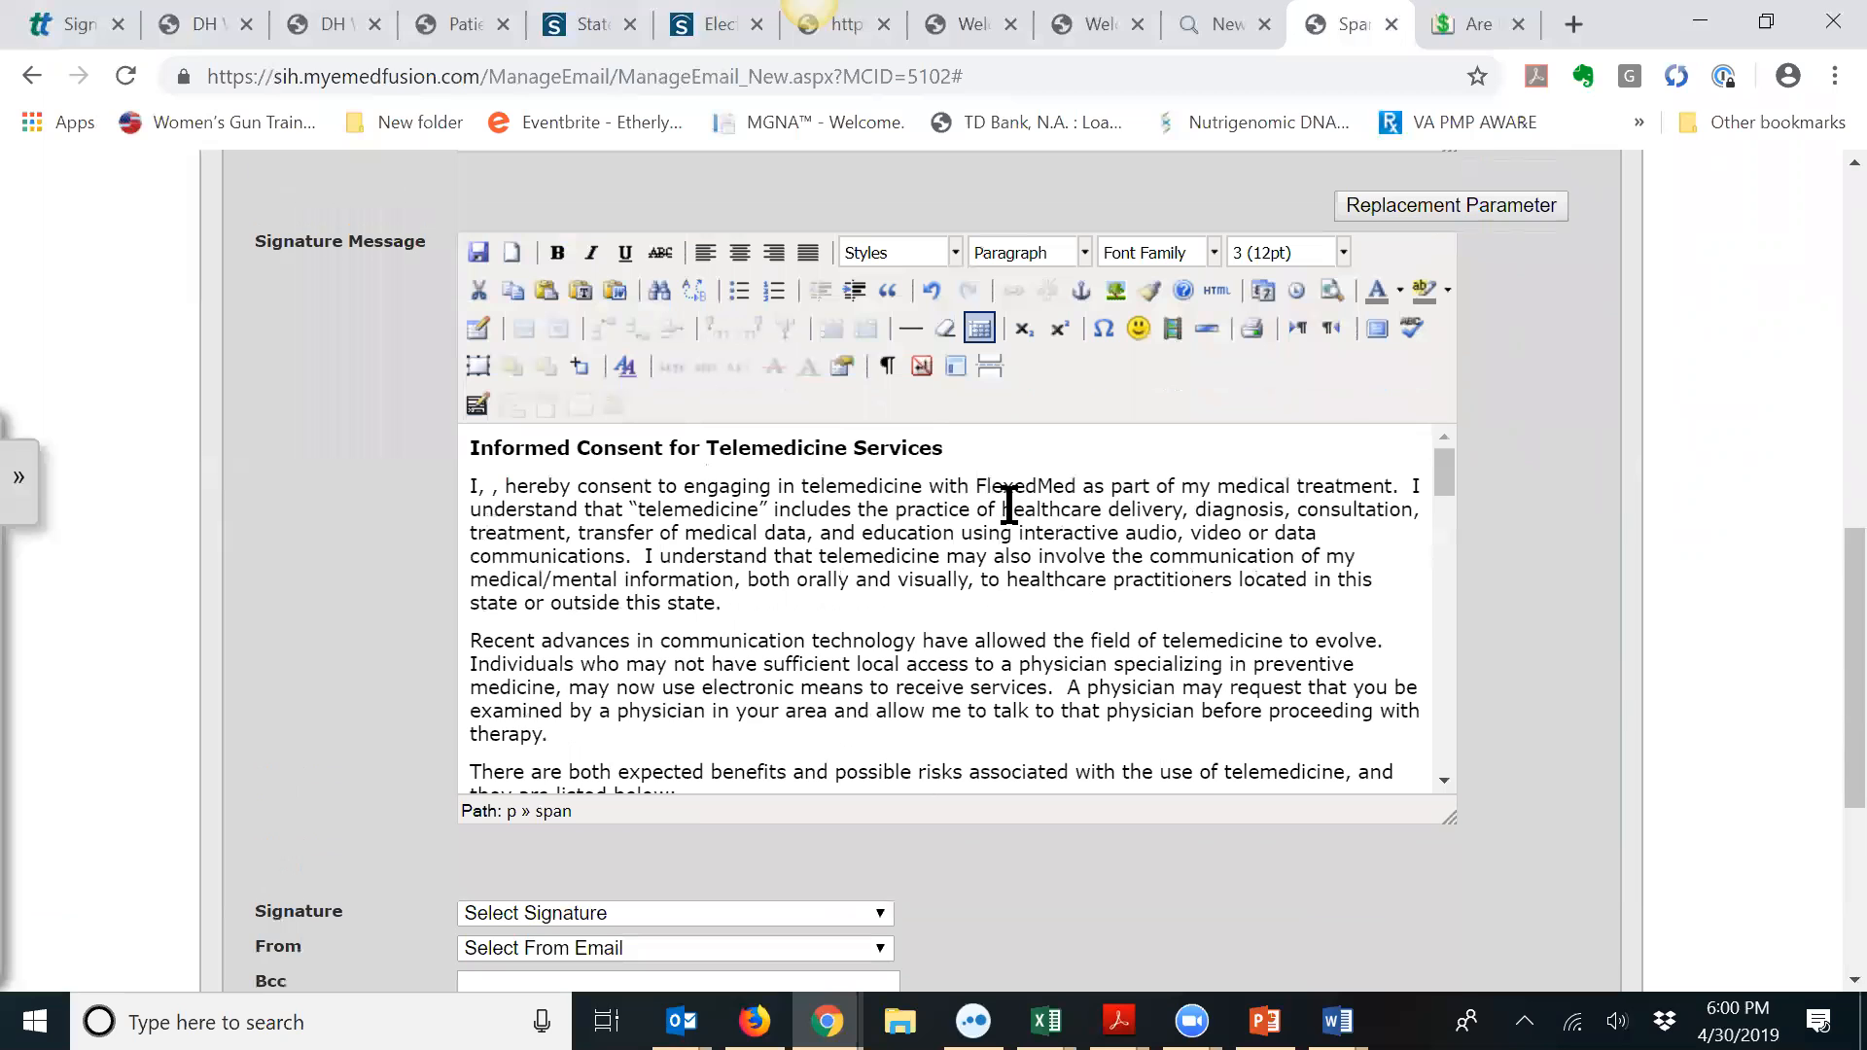
Step: Insert #PMDPatients.FirstName# and #PMDPatients.LastName# from the Replacement Parameter list
{"action": "left_click", "coordinate": [1406, 328]}
{"action": "scroll", "coordinate": [1821, 654], "scroll_direction": "up", "scroll_amount": 5}
{"action": "scroll", "coordinate": [1822, 664], "scroll_direction": "up", "scroll_amount": 1}
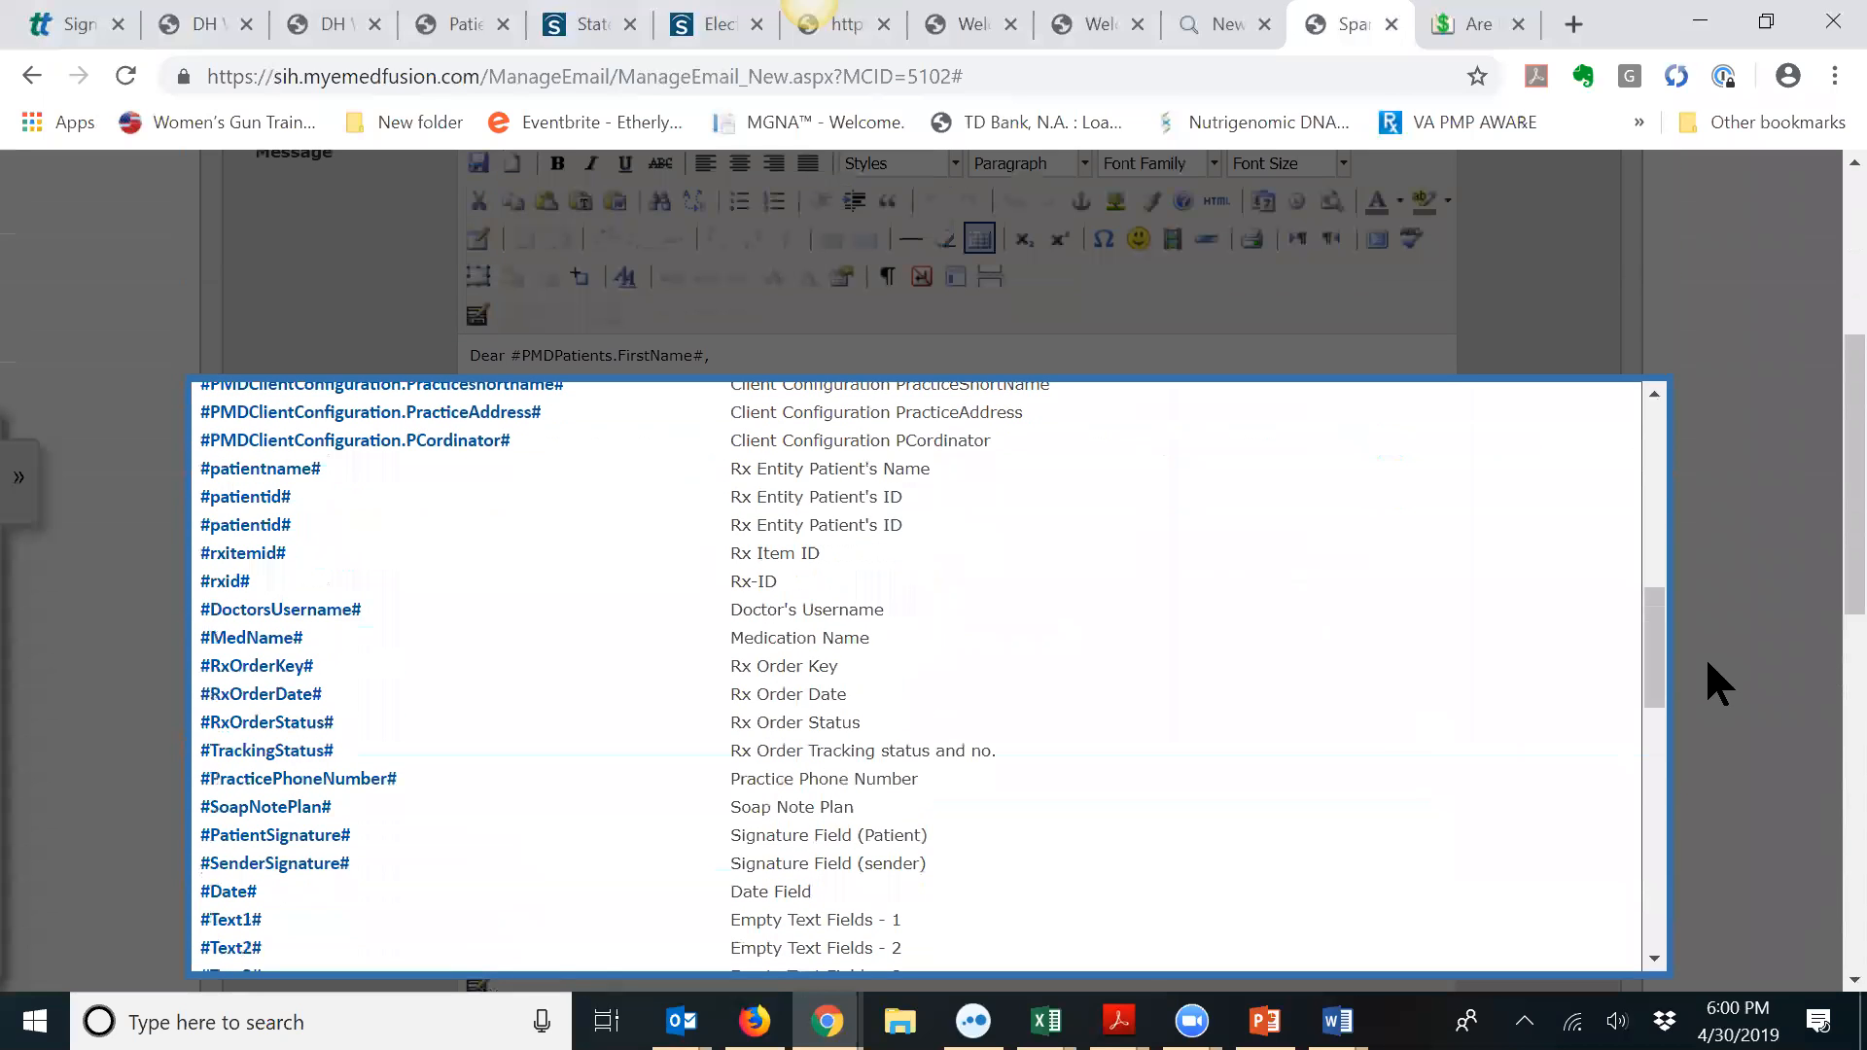
{"action": "left_click_drag", "start_coordinate": [1653, 618], "coordinate": [1643, 428]}
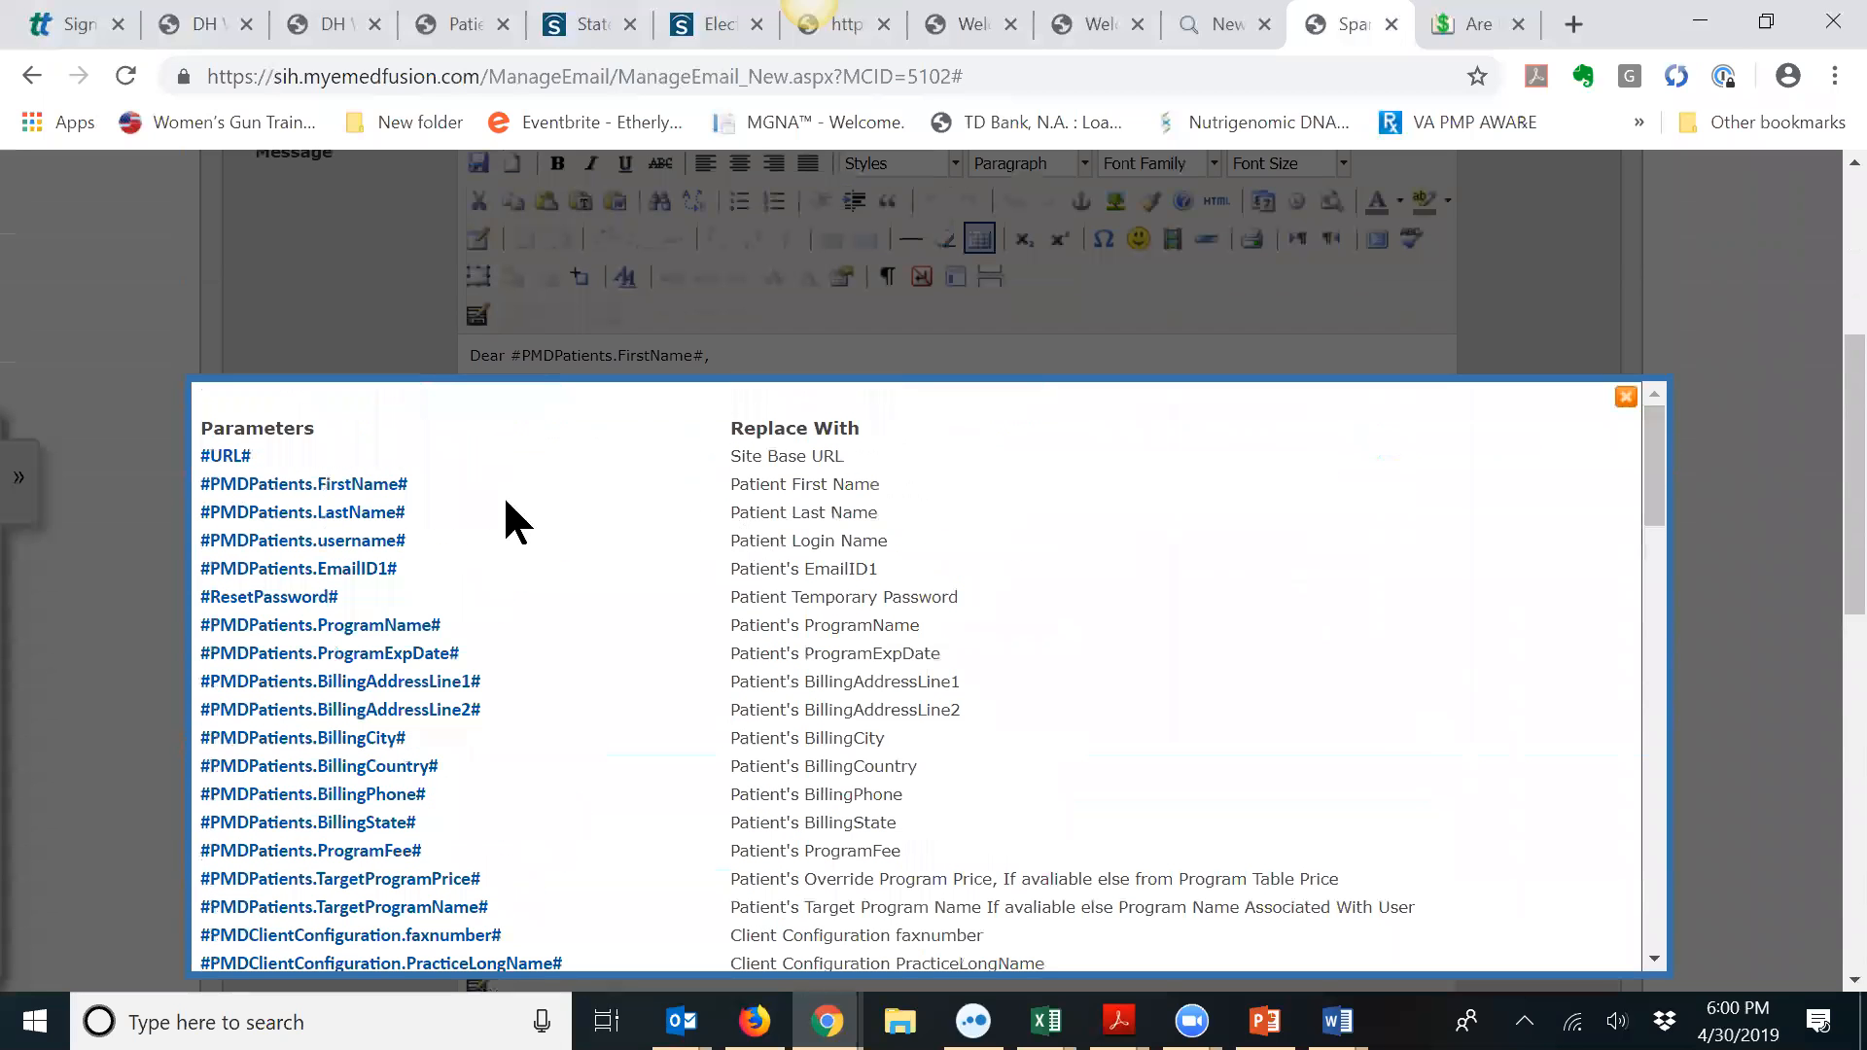
{"action": "scroll", "coordinate": [780, 664], "scroll_direction": "down", "scroll_amount": 4}
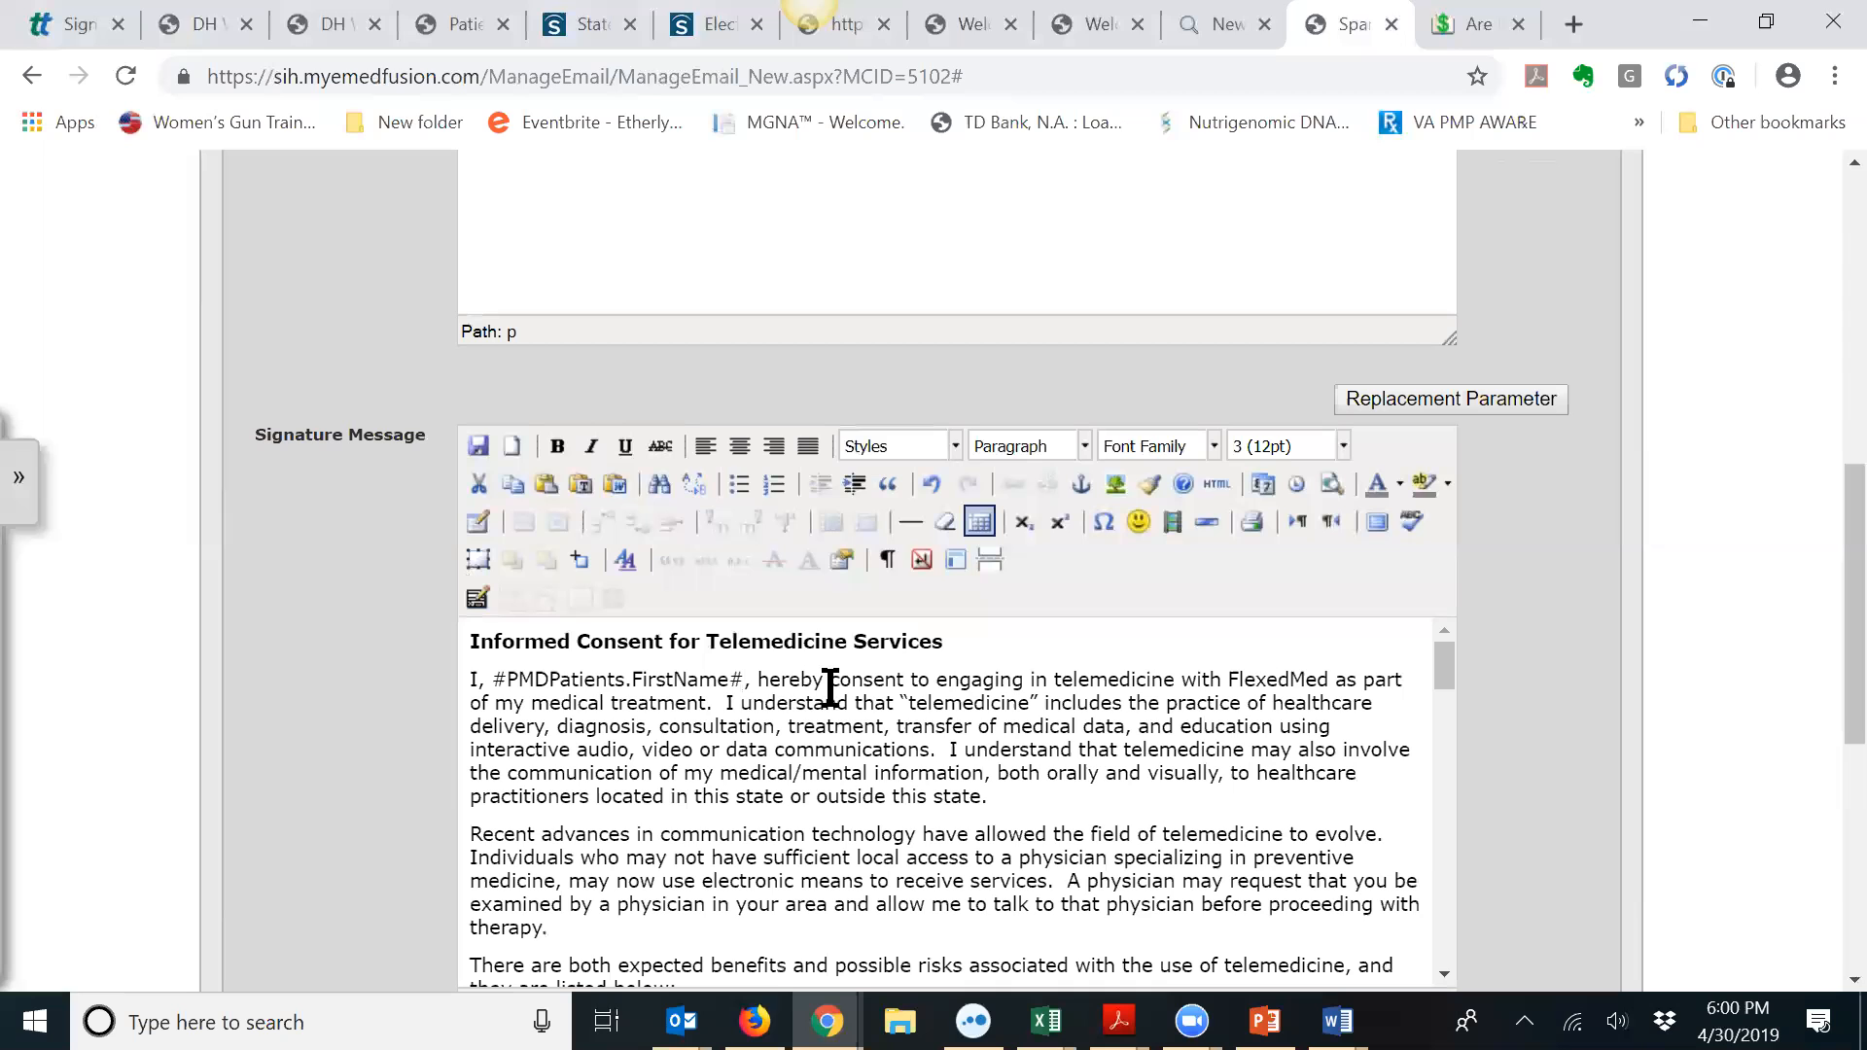
{"action": "left_click", "coordinate": [1457, 389]}
{"action": "scroll", "coordinate": [639, 360], "scroll_direction": "up", "scroll_amount": 2}
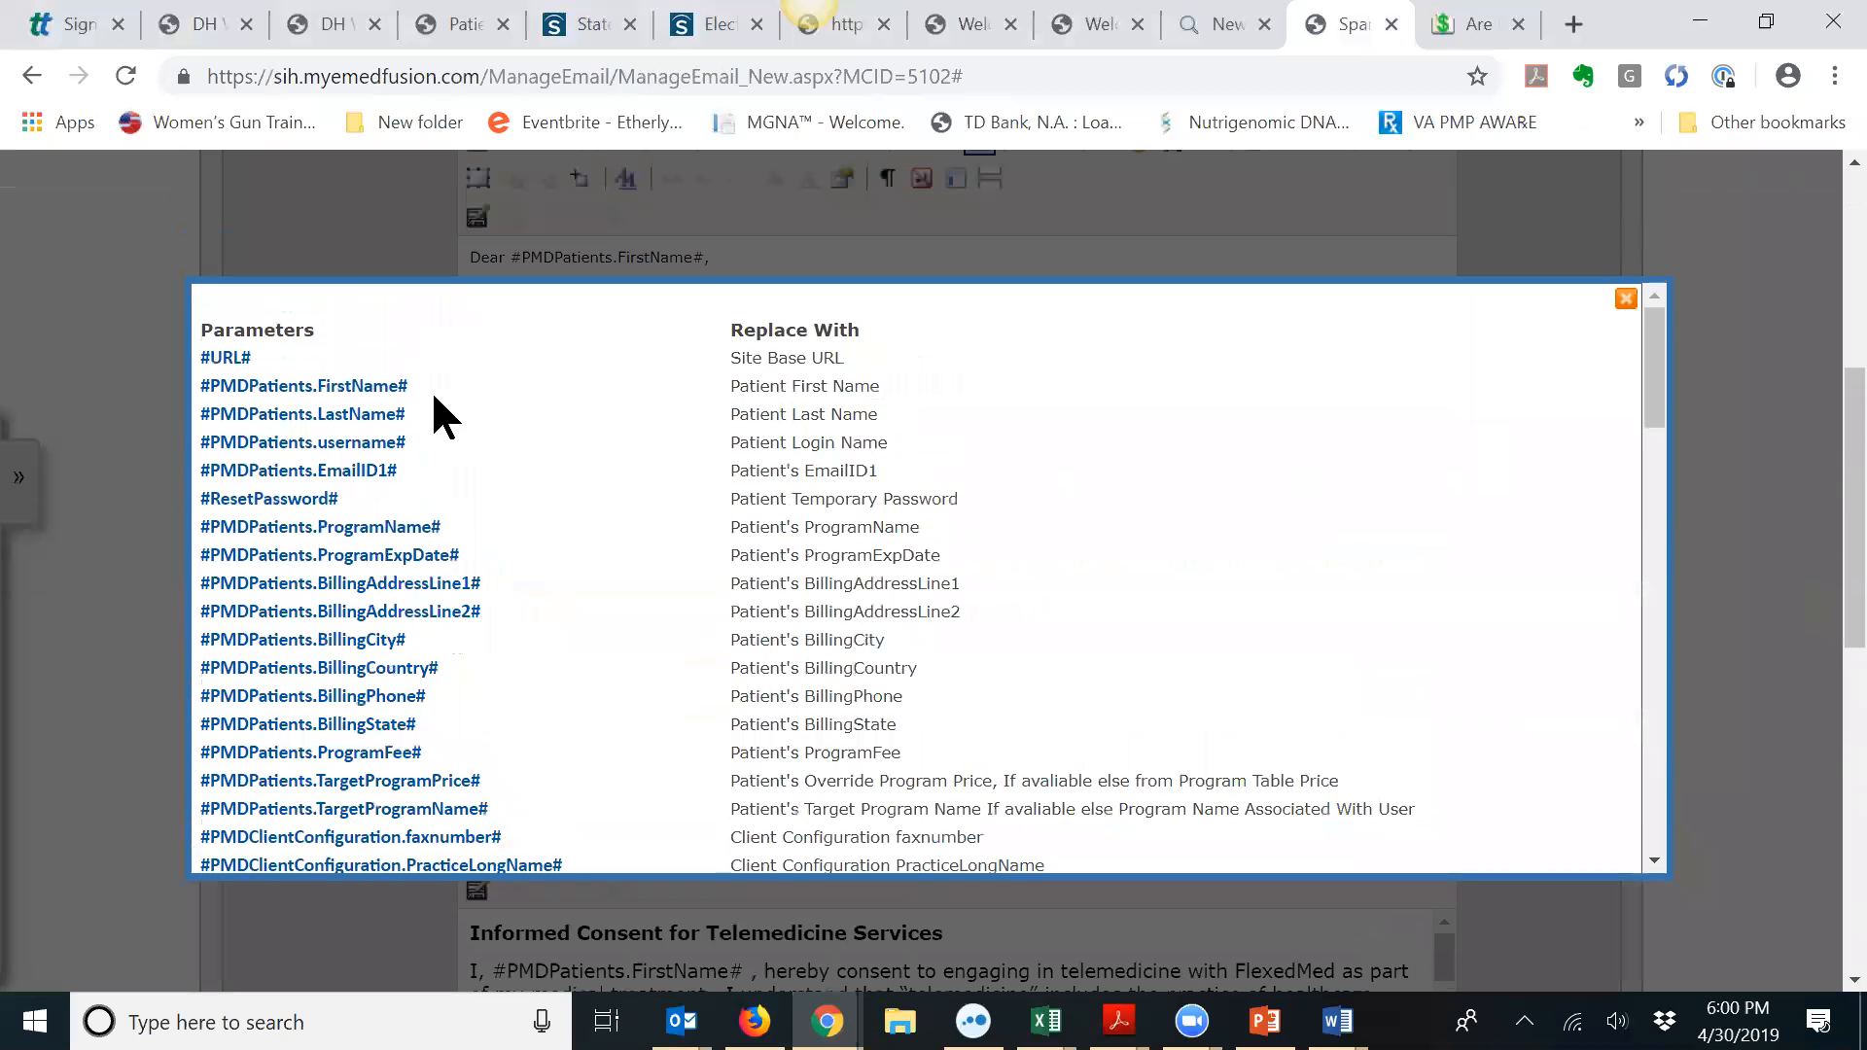
{"action": "left_click", "coordinate": [355, 416]}
{"action": "scroll", "coordinate": [1294, 544], "scroll_direction": "down", "scroll_amount": 8}
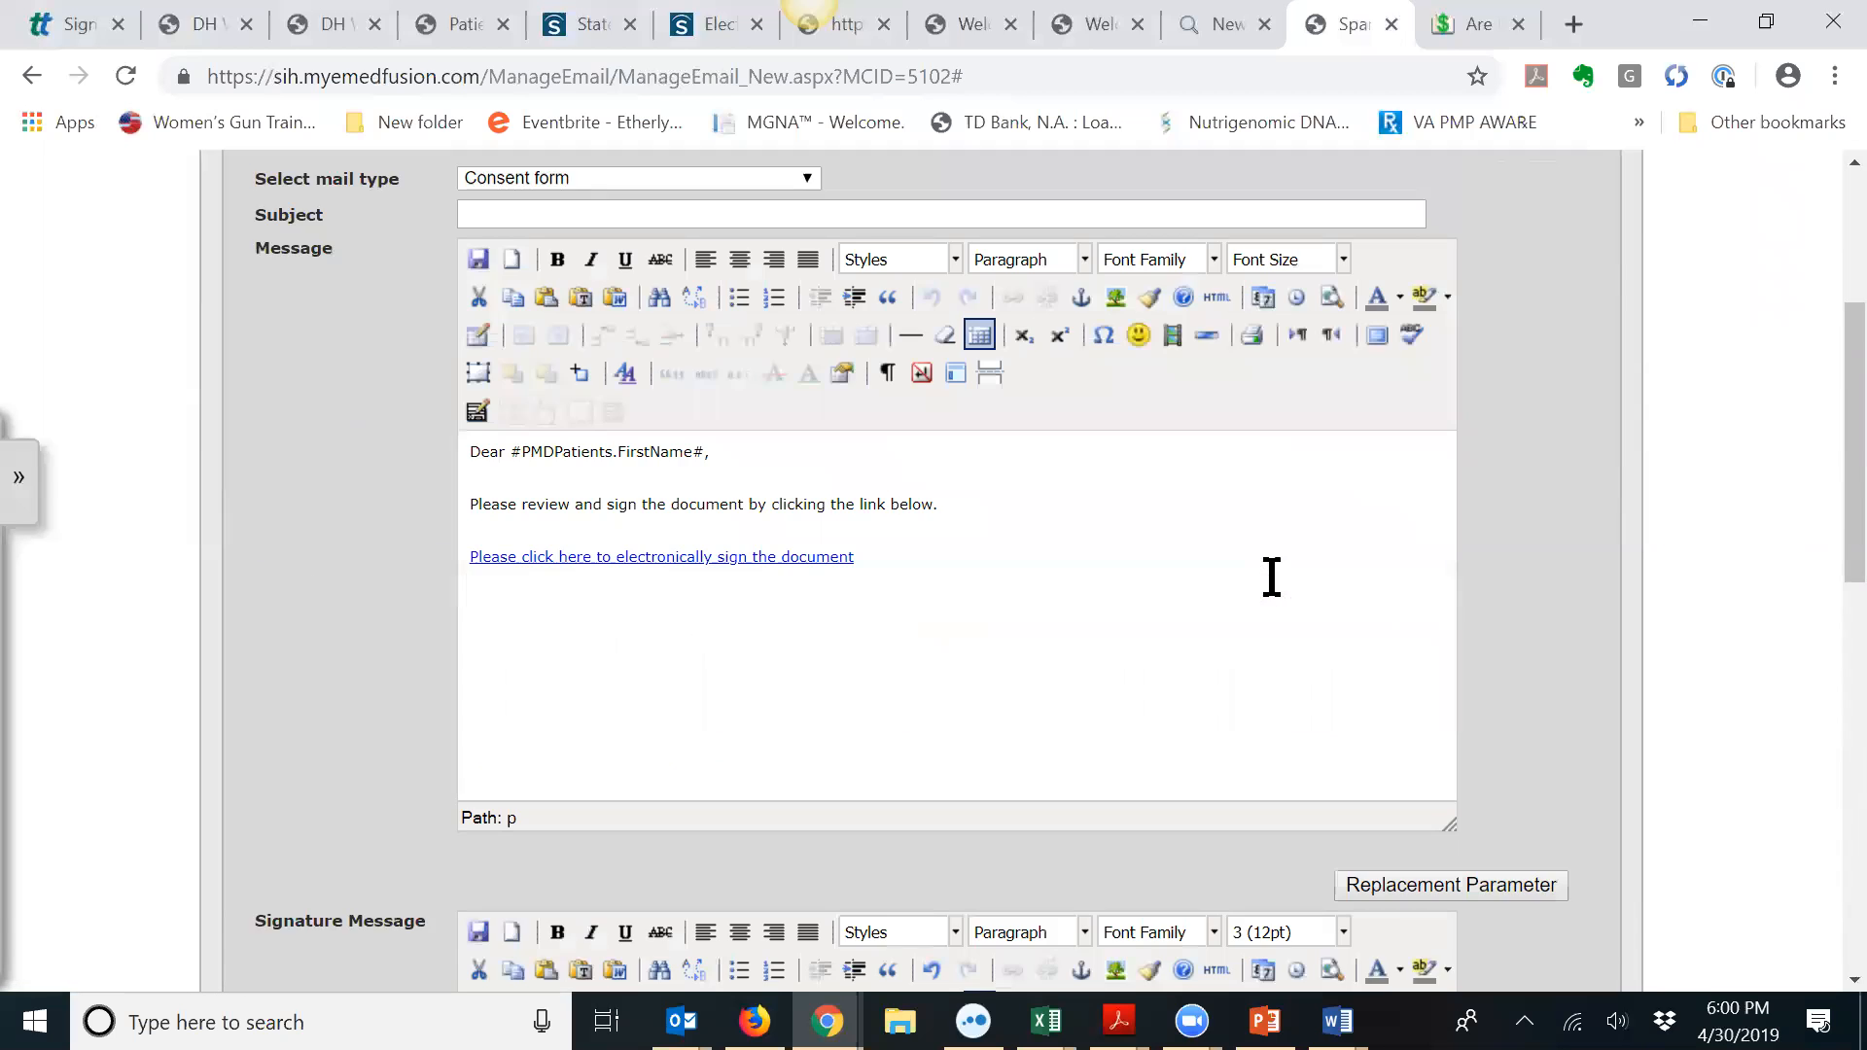
{"action": "scroll", "coordinate": [1164, 591], "scroll_direction": "down", "scroll_amount": 2}
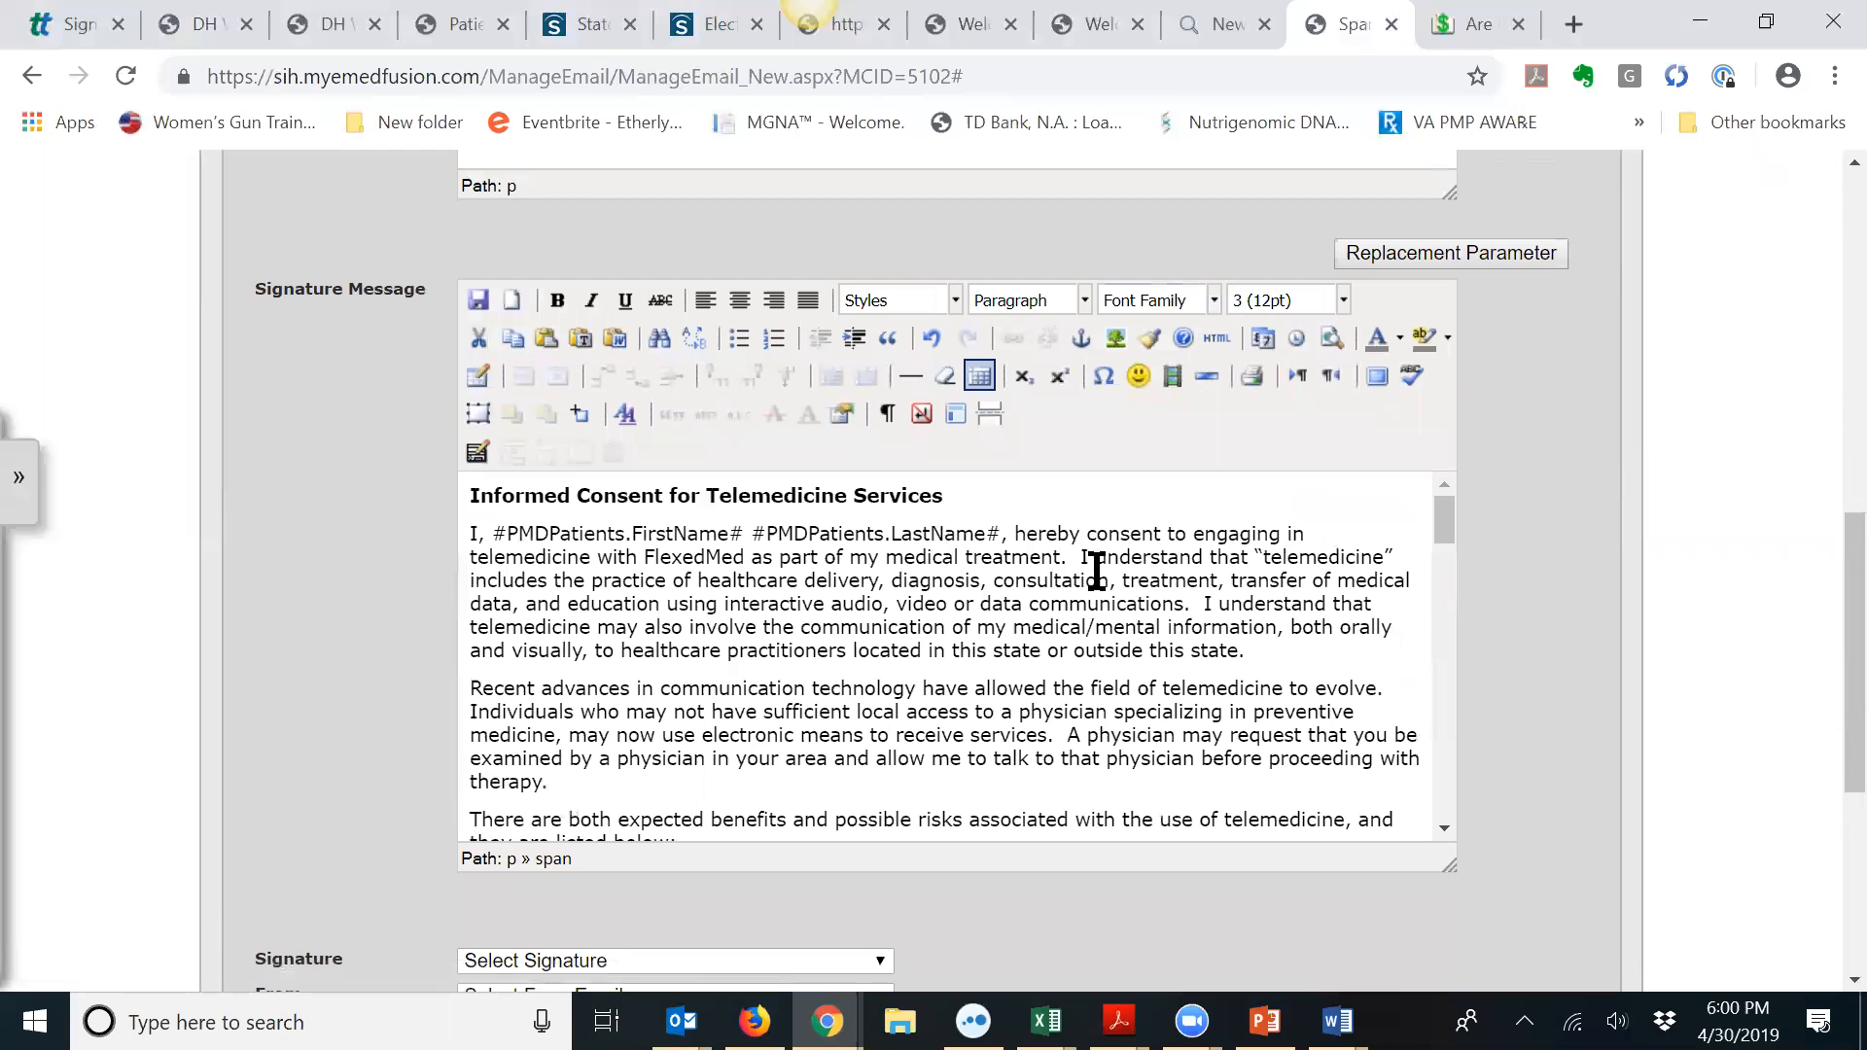
{"action": "scroll", "coordinate": [1108, 693], "scroll_direction": "down", "scroll_amount": 2}
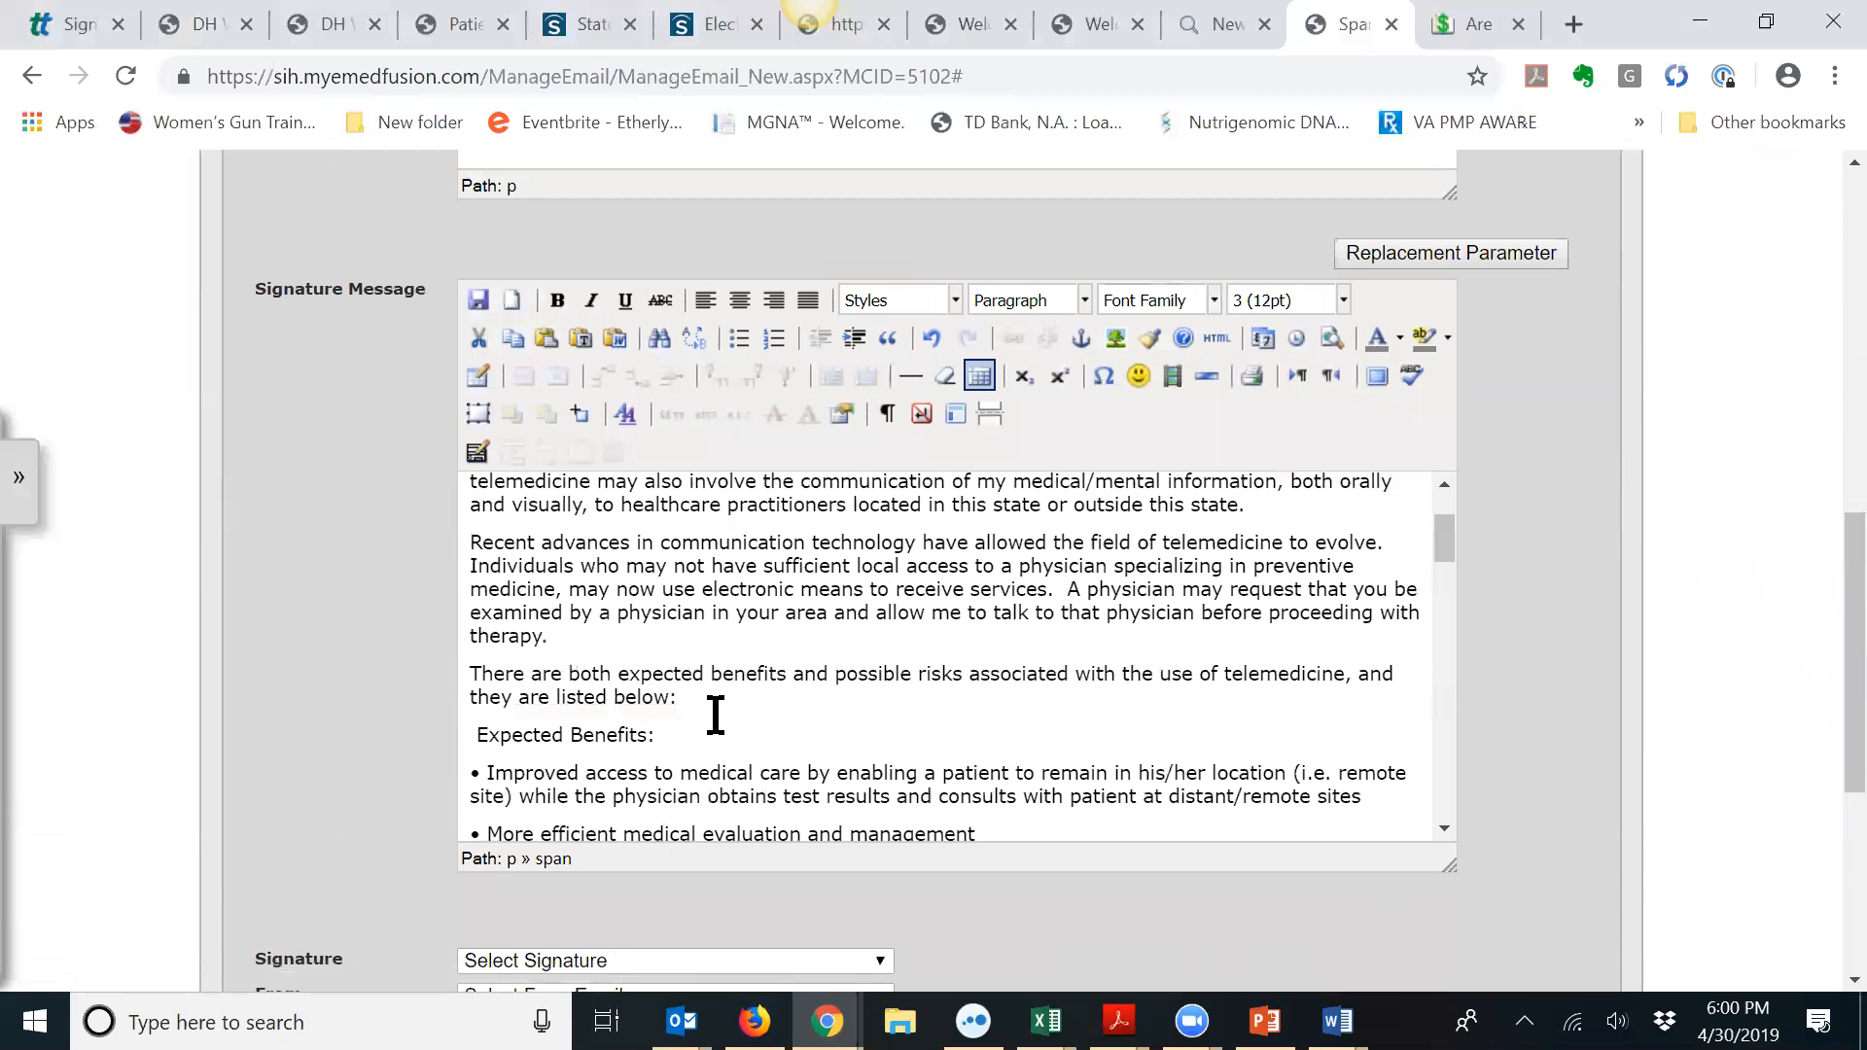
{"action": "scroll", "coordinate": [717, 720], "scroll_direction": "down", "scroll_amount": 4}
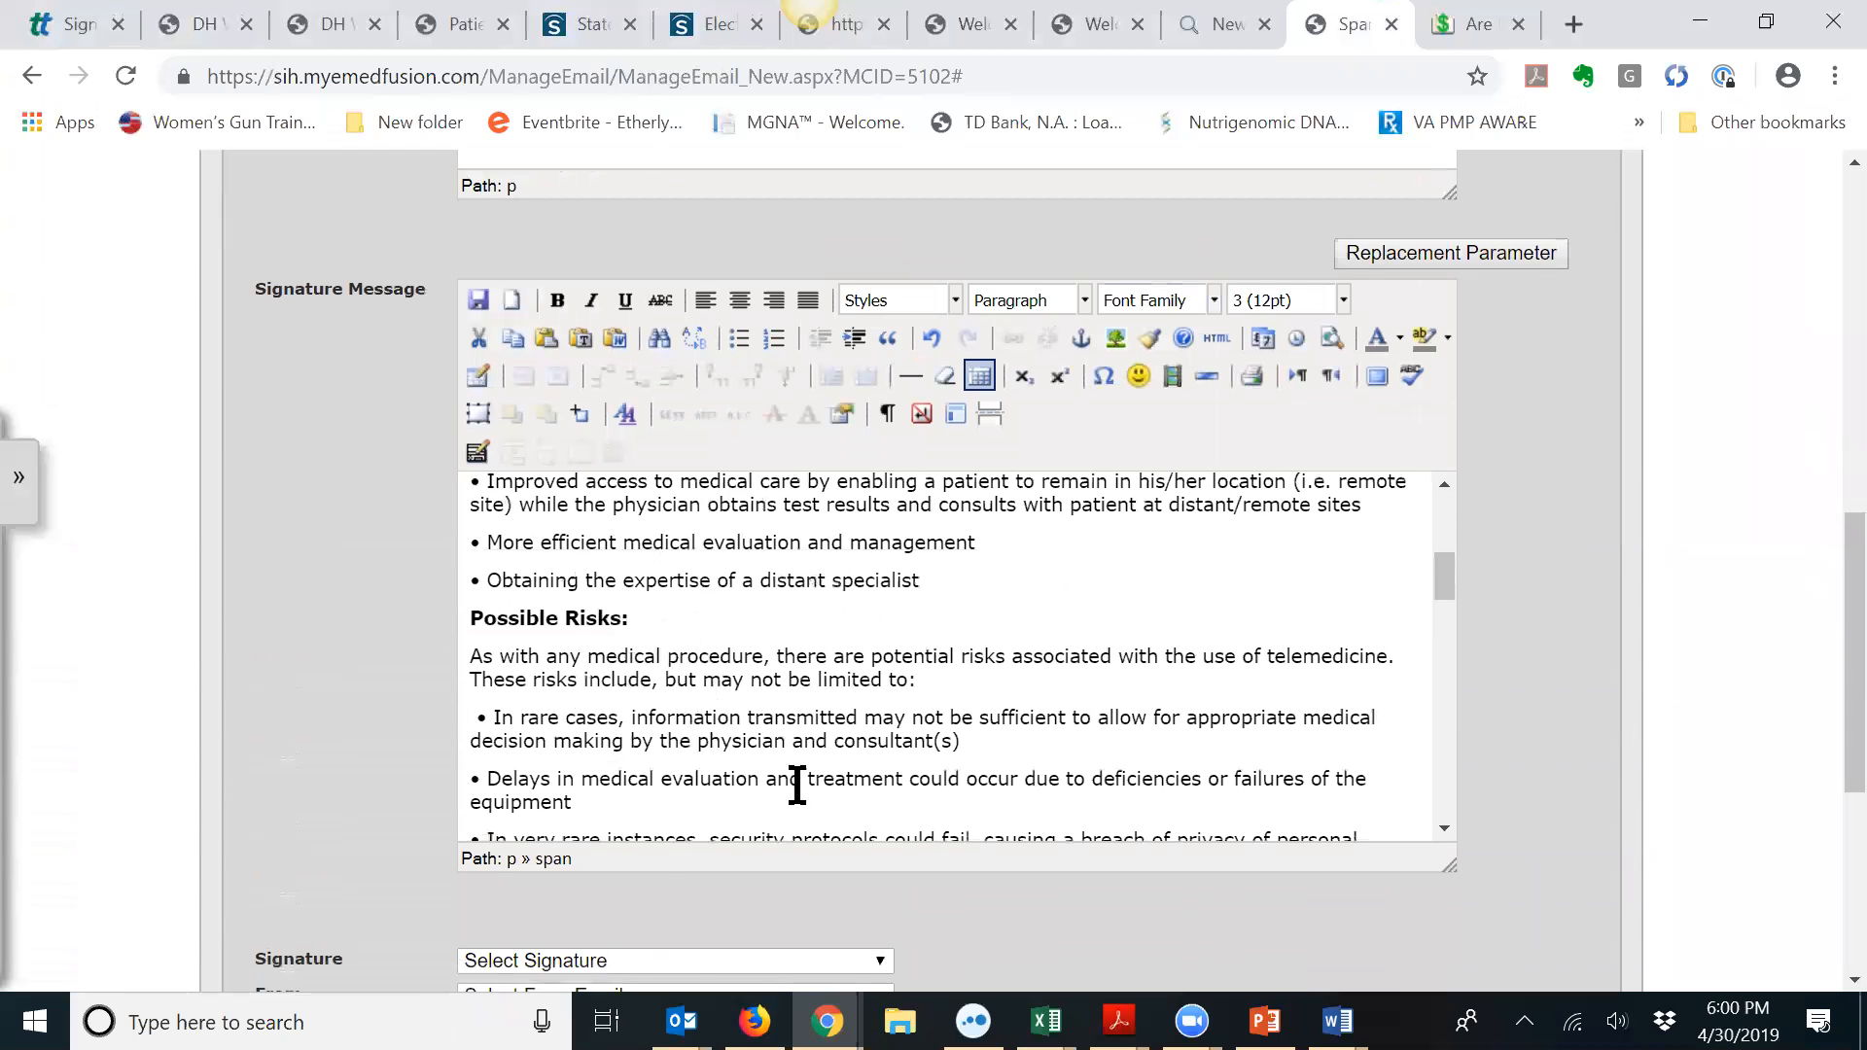
{"action": "scroll", "coordinate": [800, 720], "scroll_direction": "down", "scroll_amount": 4}
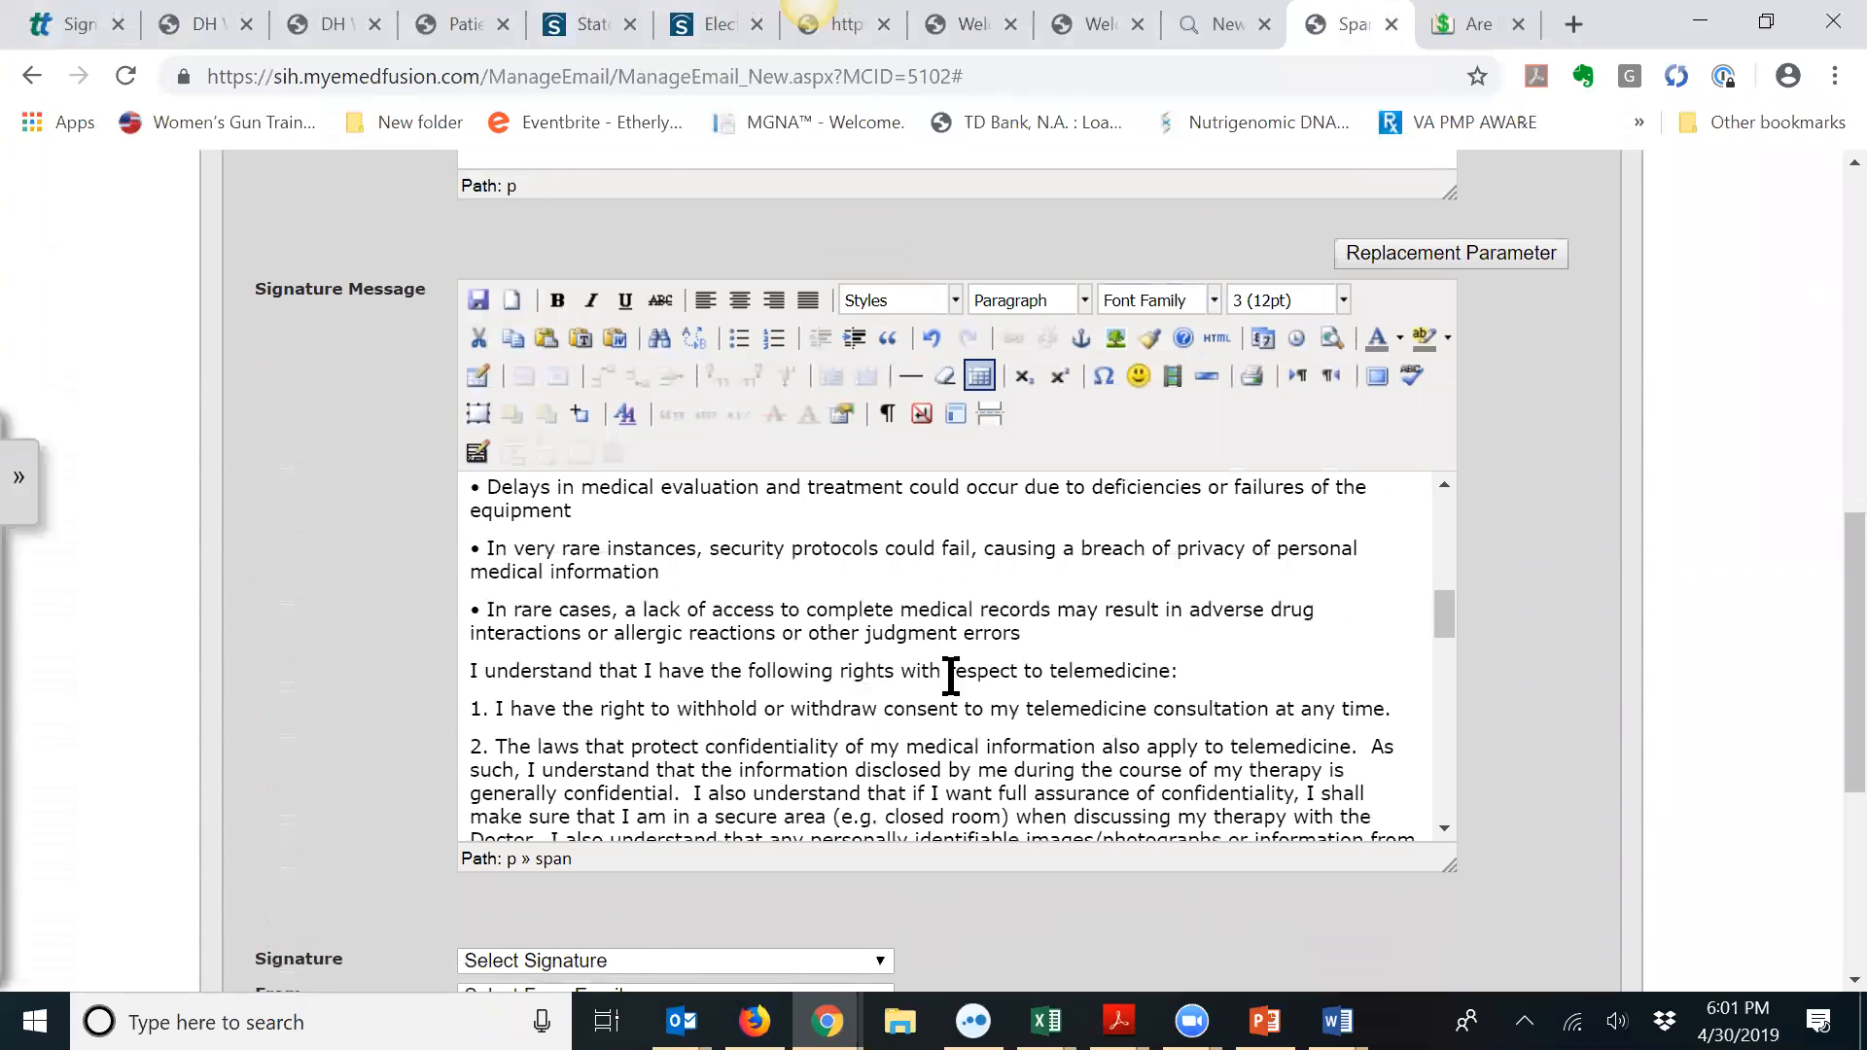
{"action": "left_click", "coordinate": [1071, 634]}
{"action": "key", "text": "Return"}
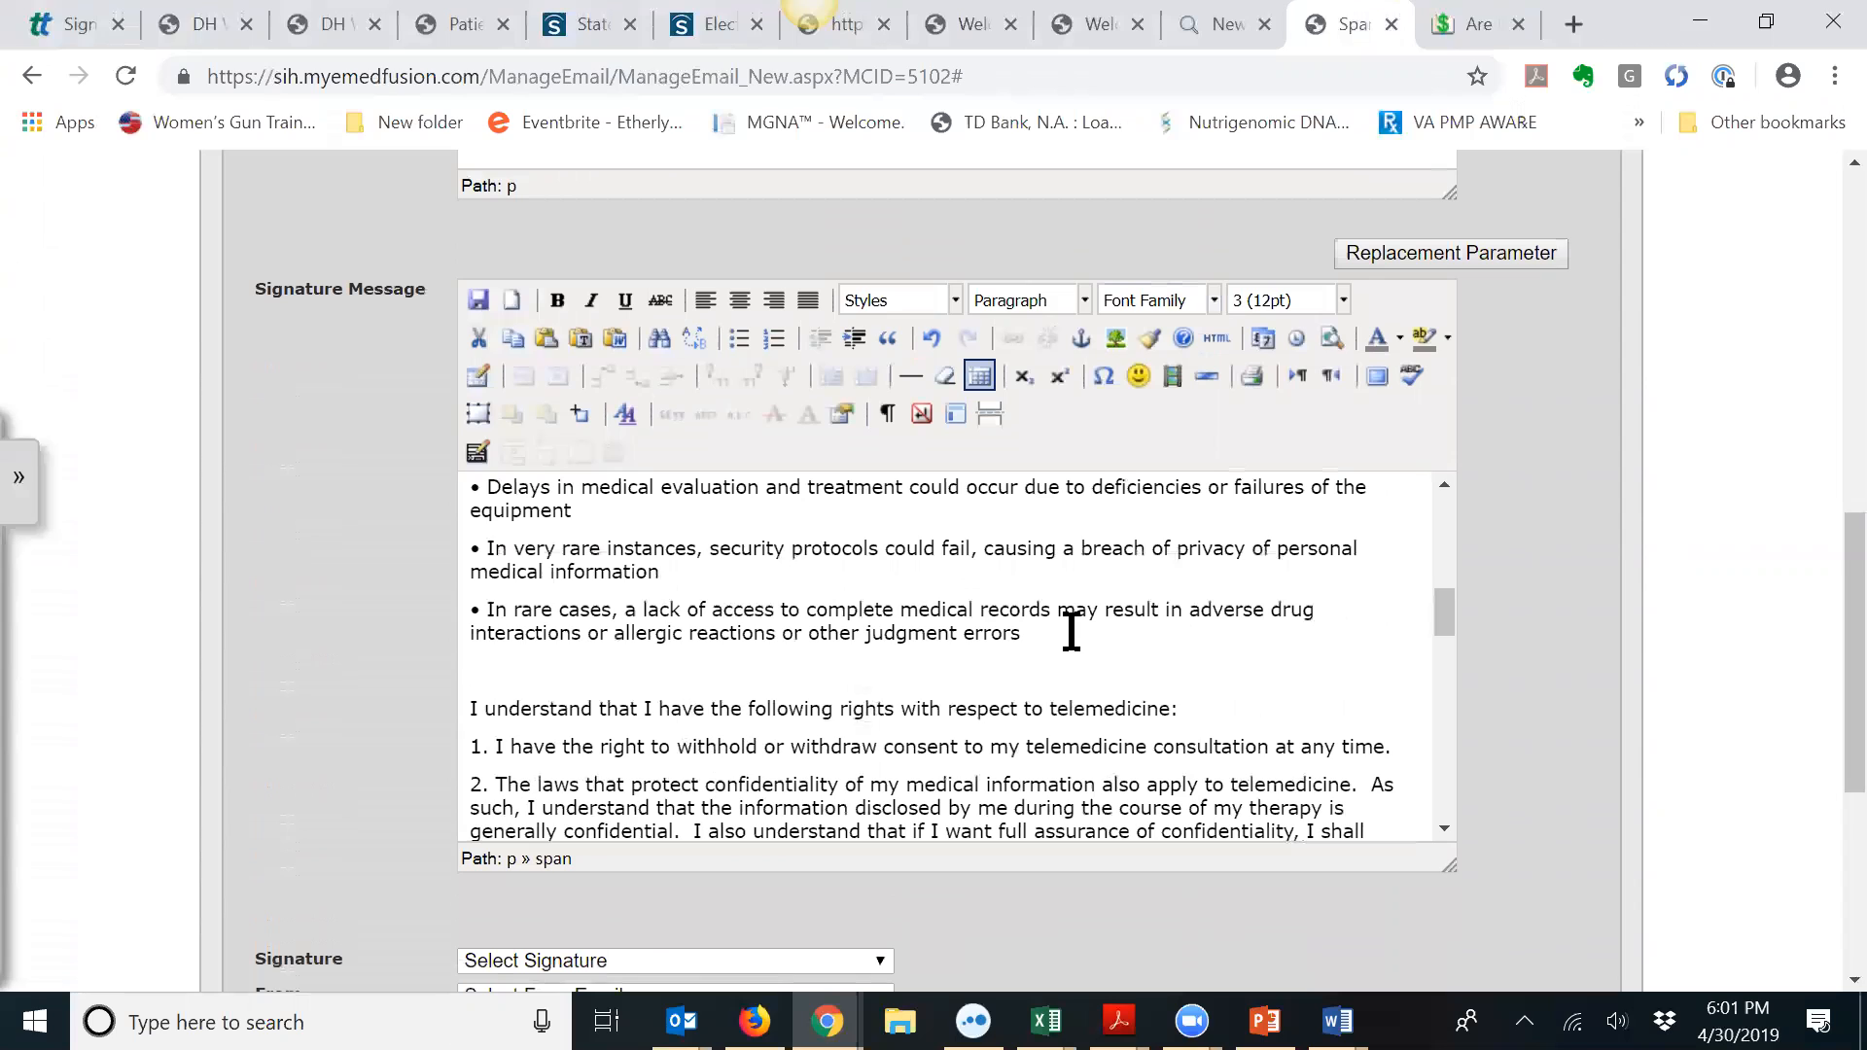
{"action": "type", "text": "Patient must initial here:"}
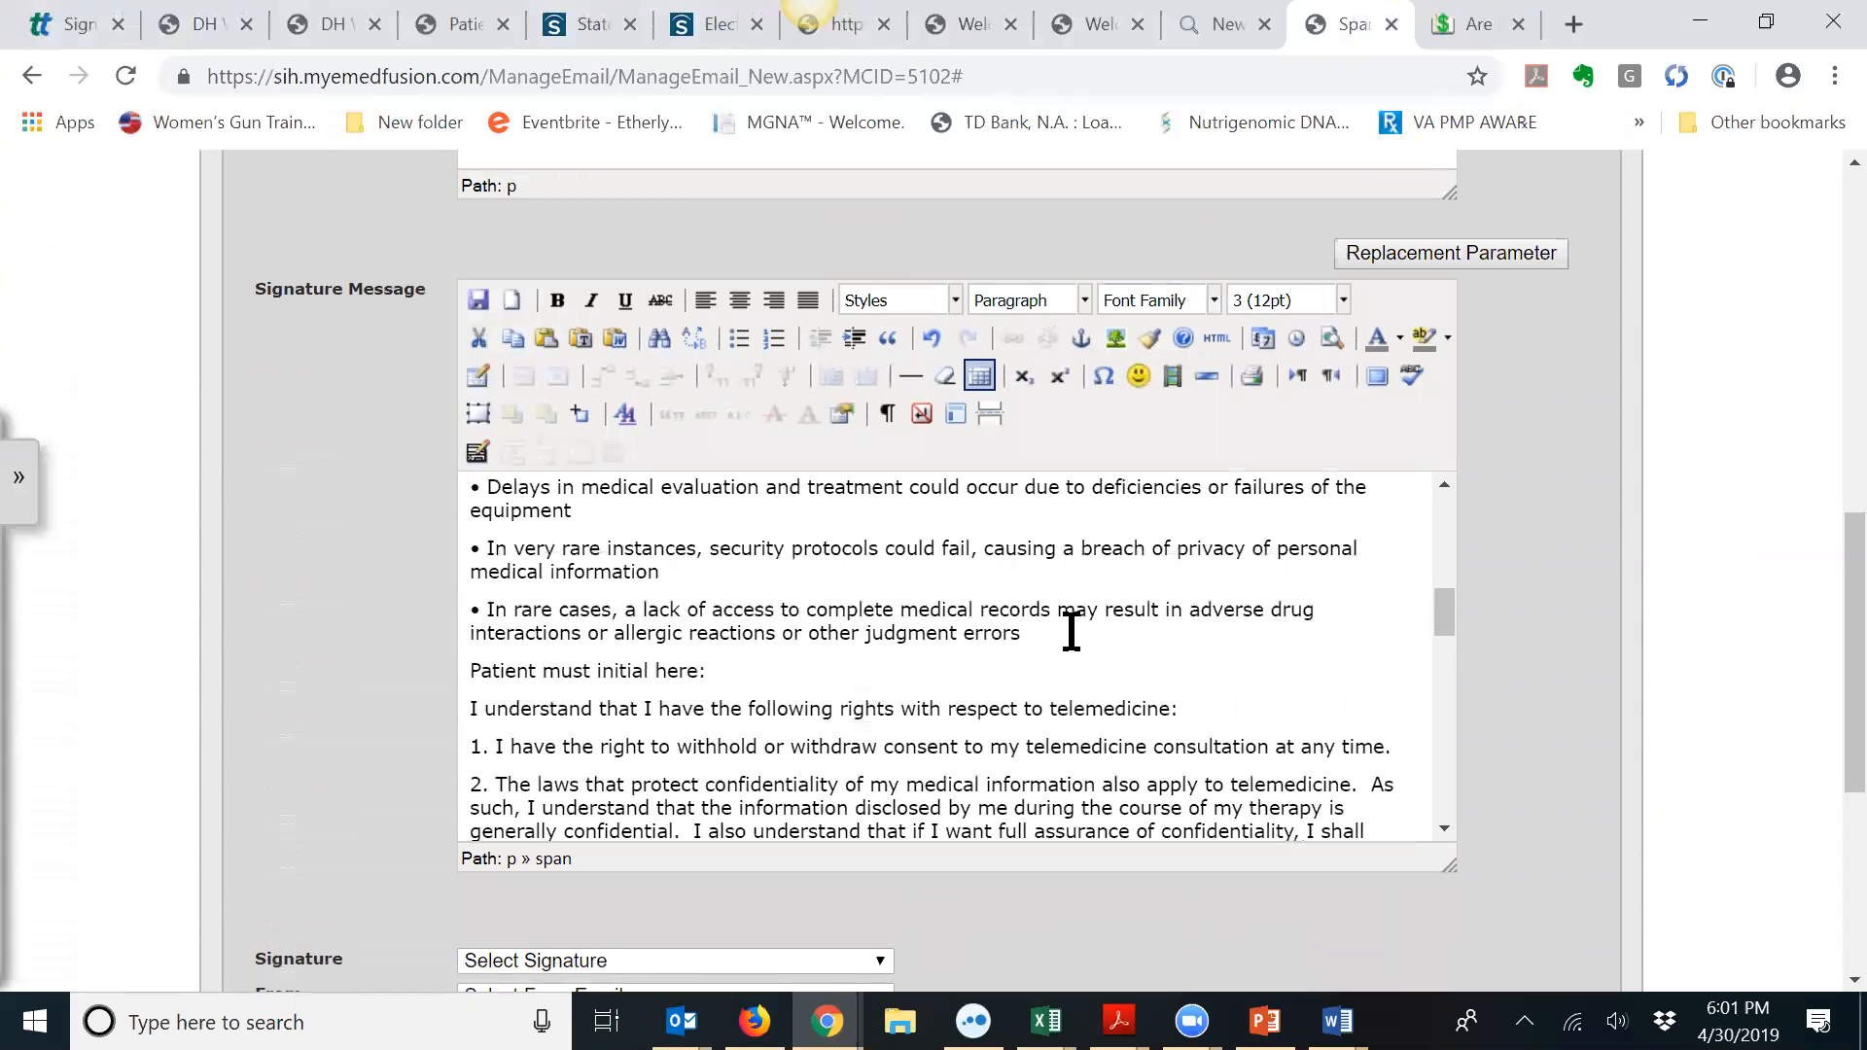
{"action": "left_click", "coordinate": [1440, 255]}
{"action": "scroll", "coordinate": [380, 360], "scroll_direction": "up", "scroll_amount": 5}
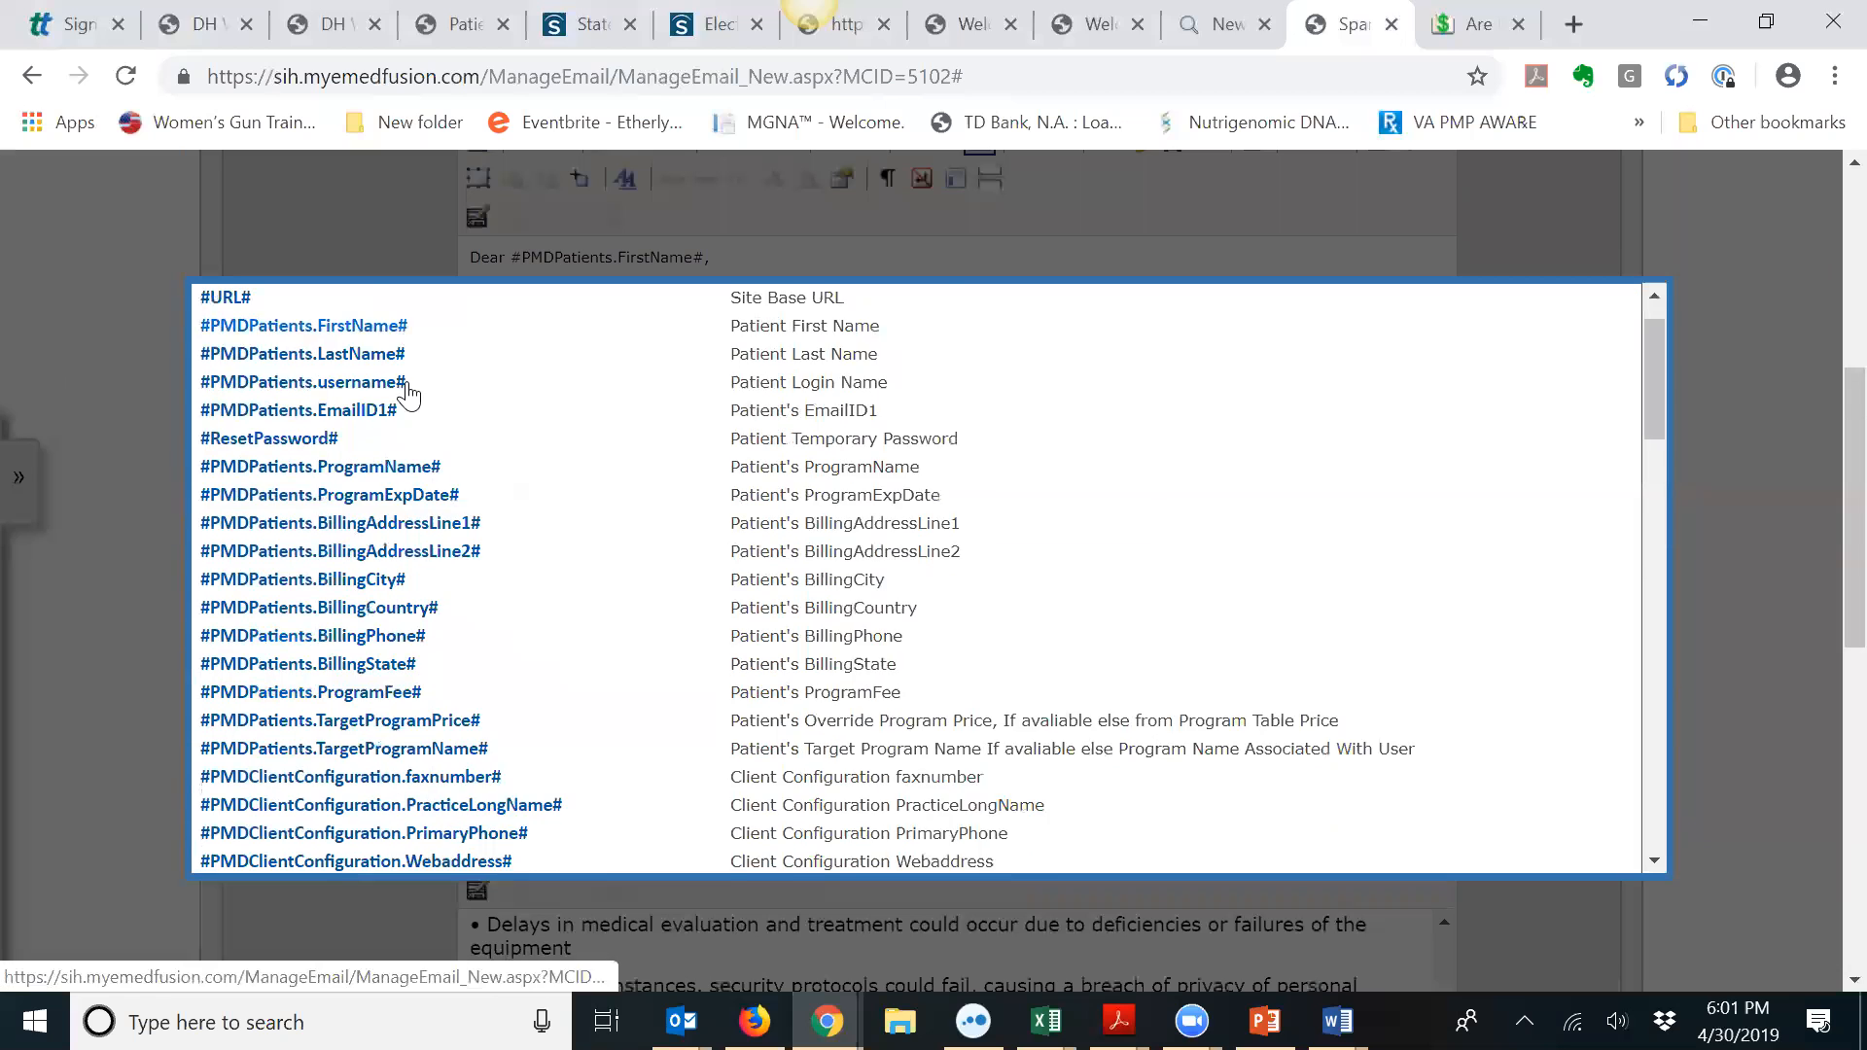
{"action": "scroll", "coordinate": [409, 392], "scroll_direction": "down", "scroll_amount": 12}
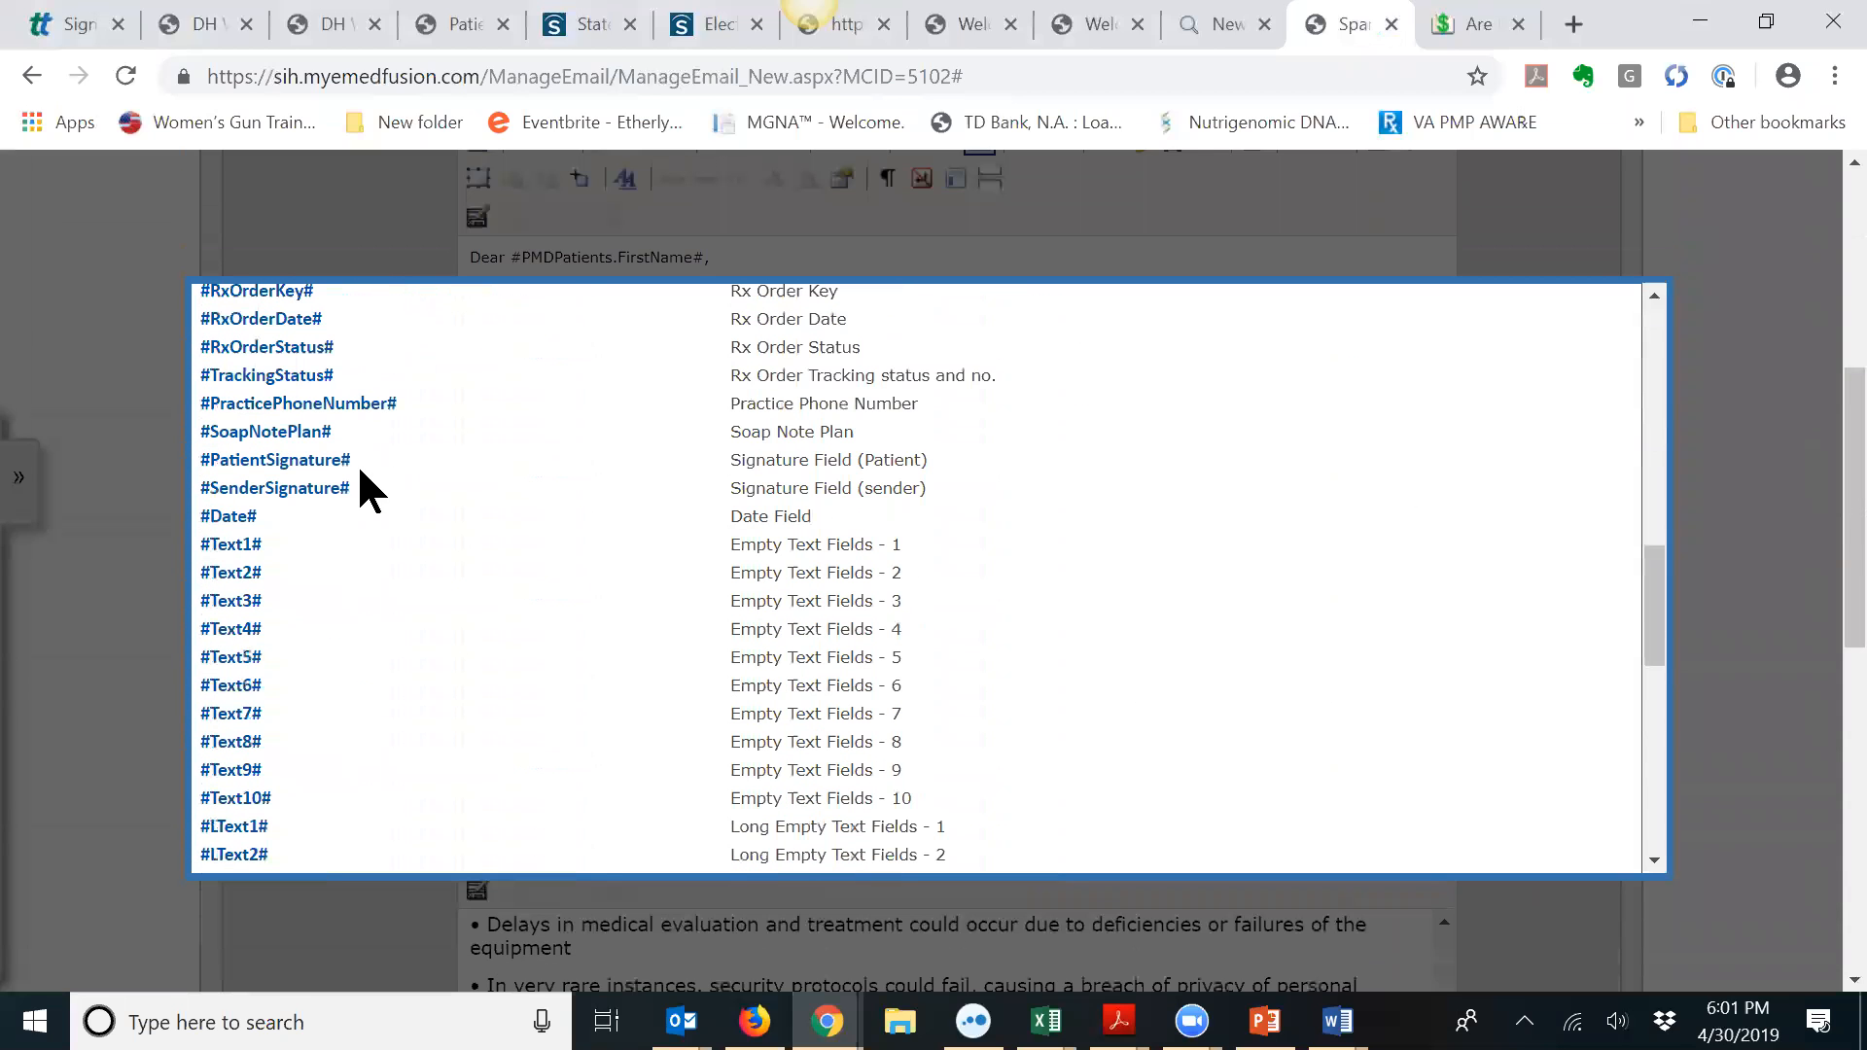
{"action": "left_click", "coordinate": [230, 545]}
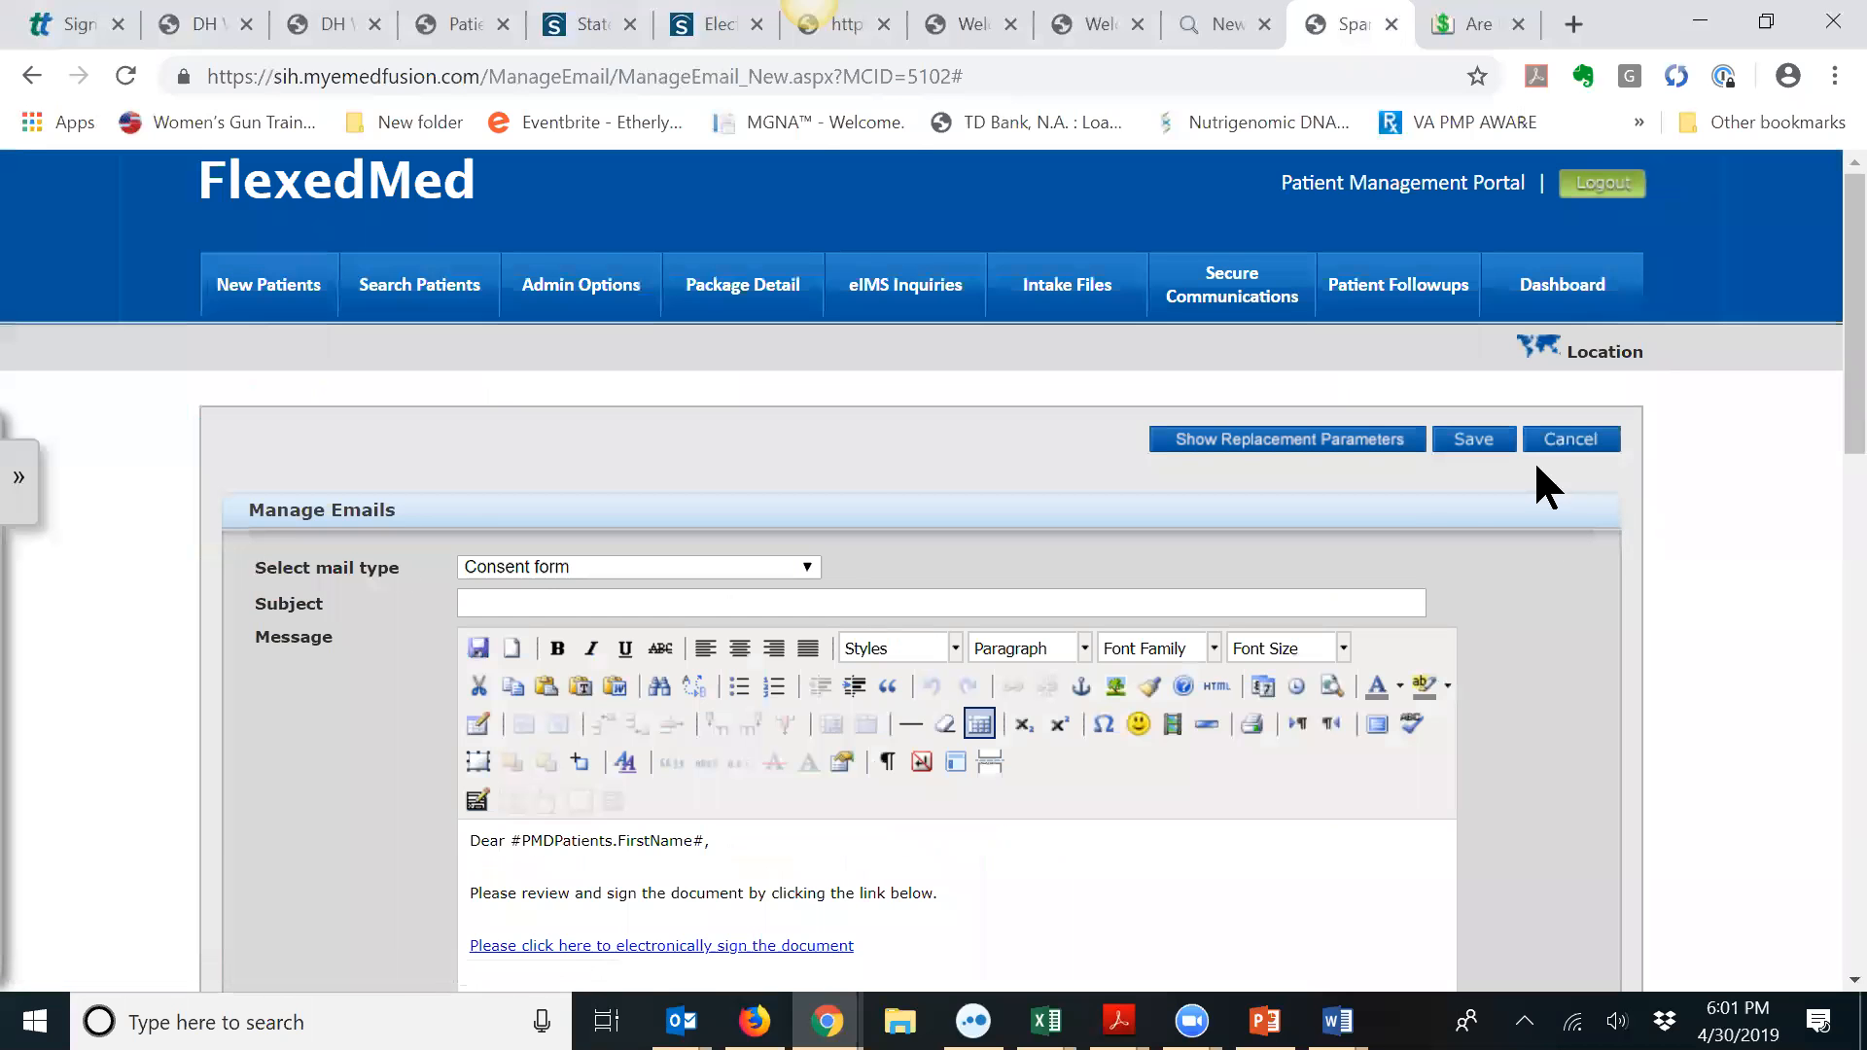
{"action": "scroll", "coordinate": [1182, 630], "scroll_direction": "down", "scroll_amount": 9}
{"action": "scroll", "coordinate": [942, 647], "scroll_direction": "down", "scroll_amount": 3}
{"action": "scroll", "coordinate": [914, 643], "scroll_direction": "up", "scroll_amount": 2}
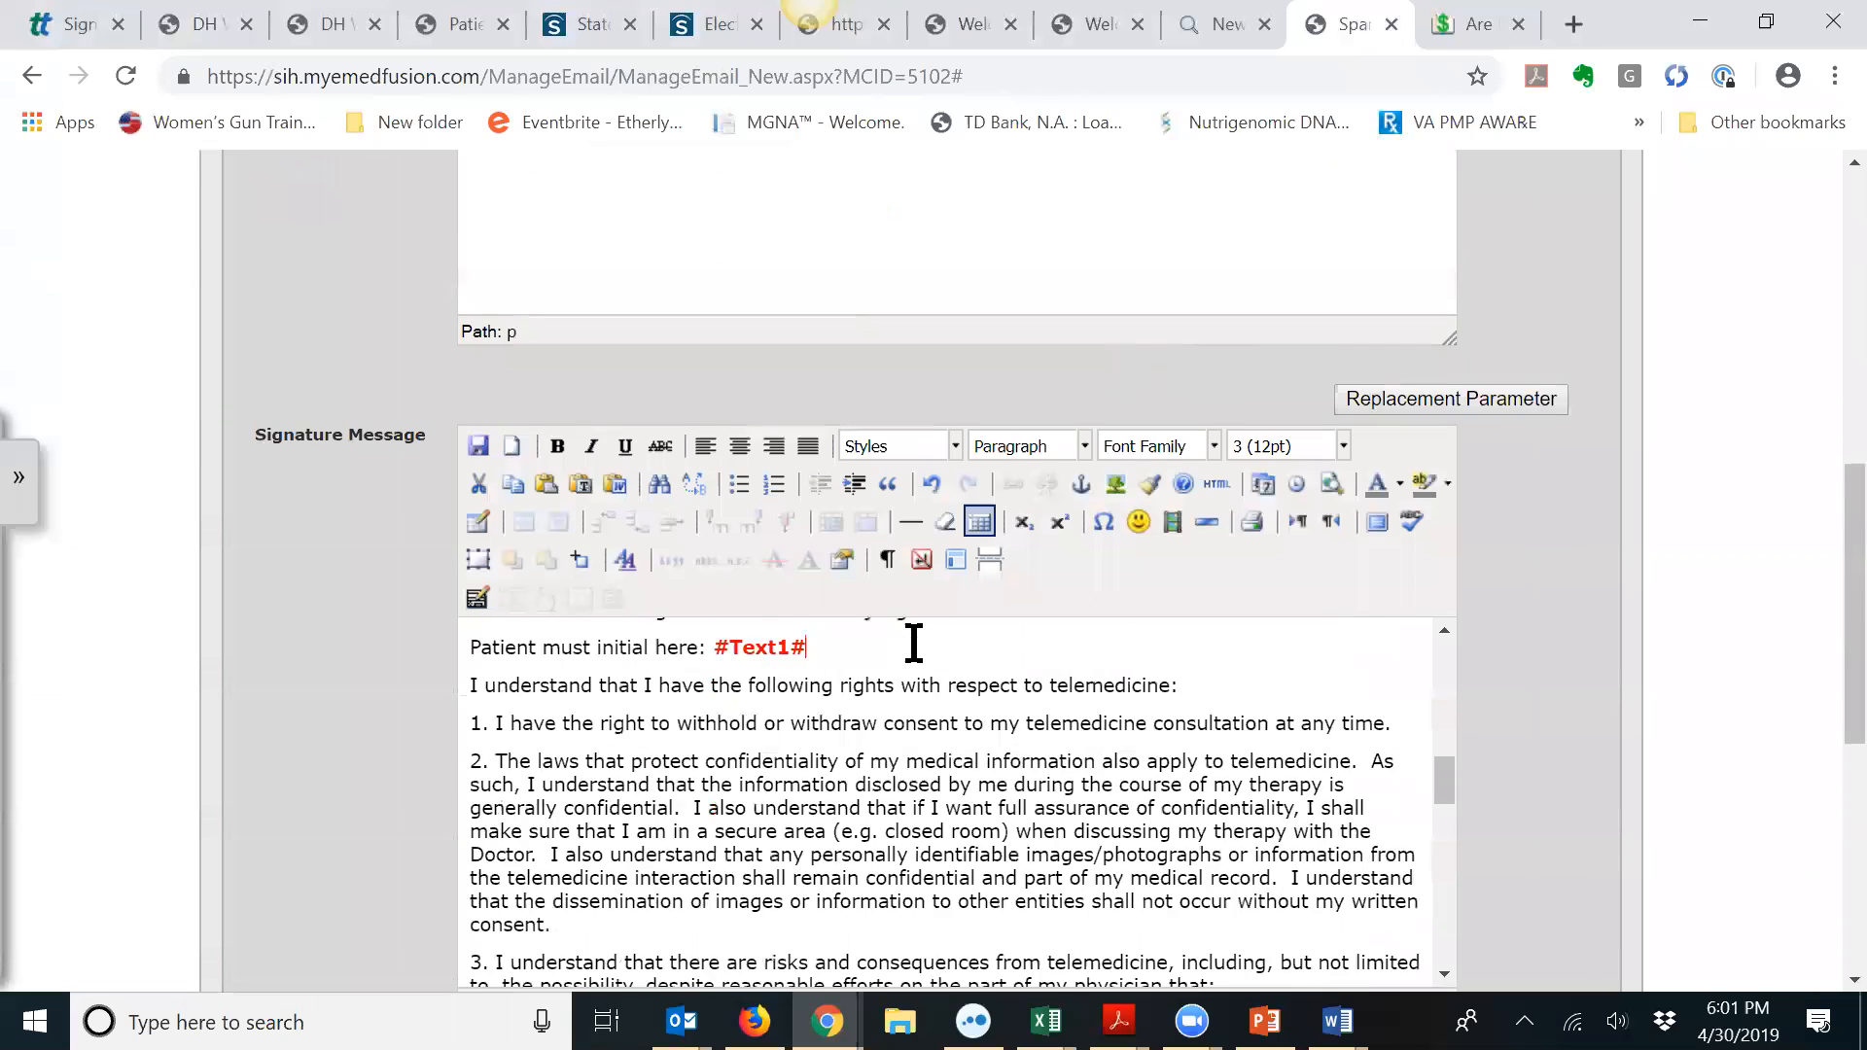
{"action": "scroll", "coordinate": [914, 644], "scroll_direction": "up", "scroll_amount": 2}
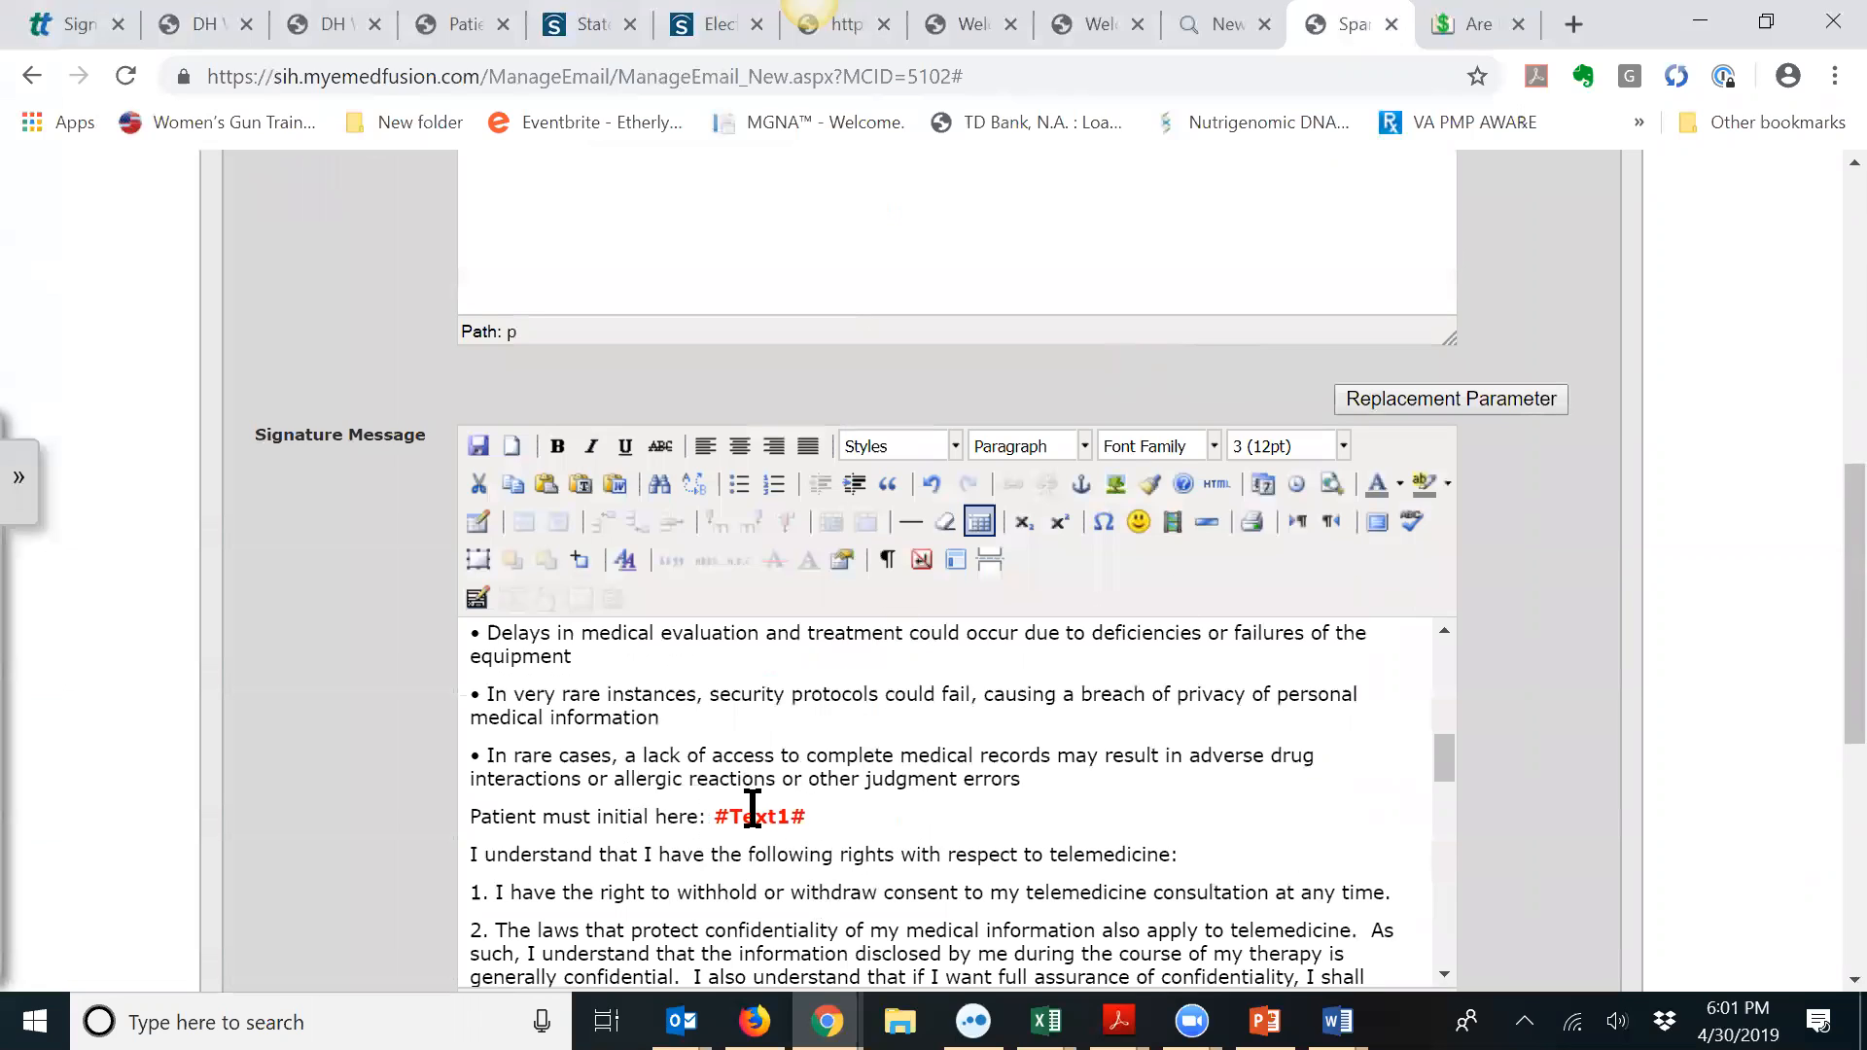
{"action": "left_click_drag", "start_coordinate": [808, 816], "coordinate": [473, 805]}
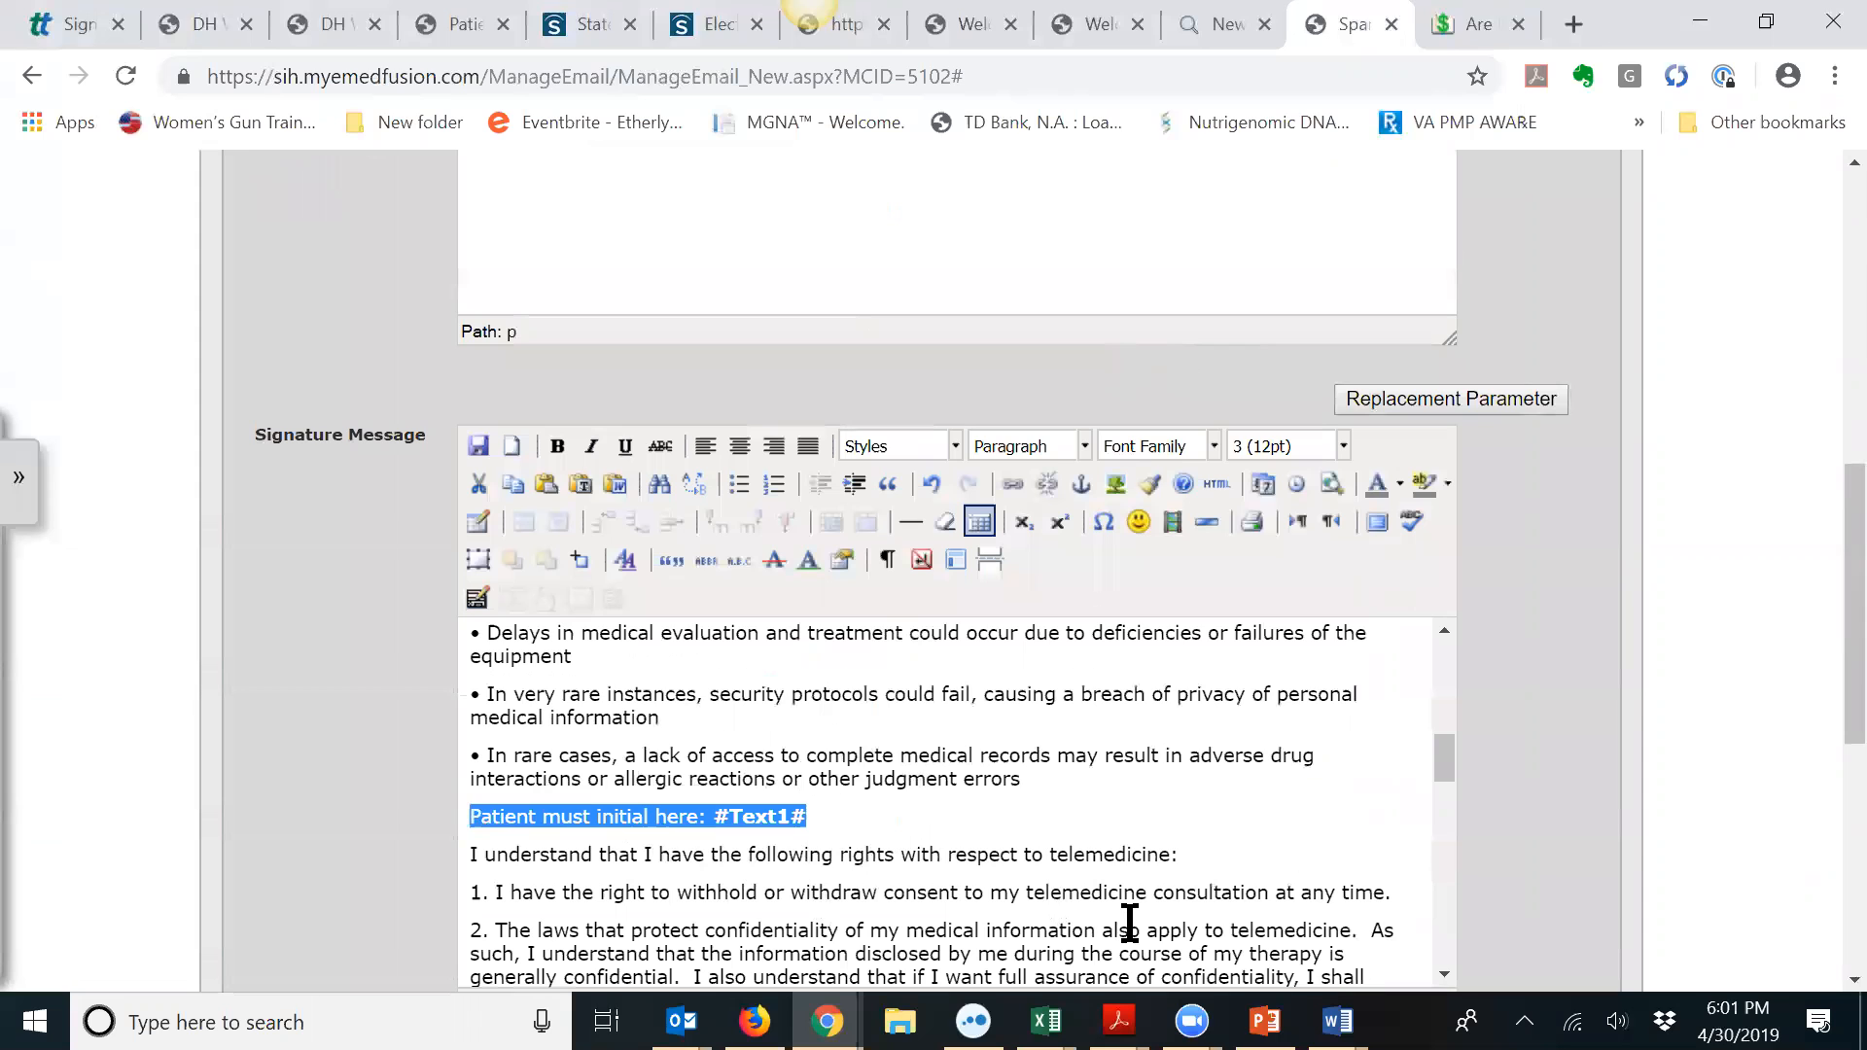
{"action": "key", "text": "Delete"}
{"action": "key", "text": "Delete"}
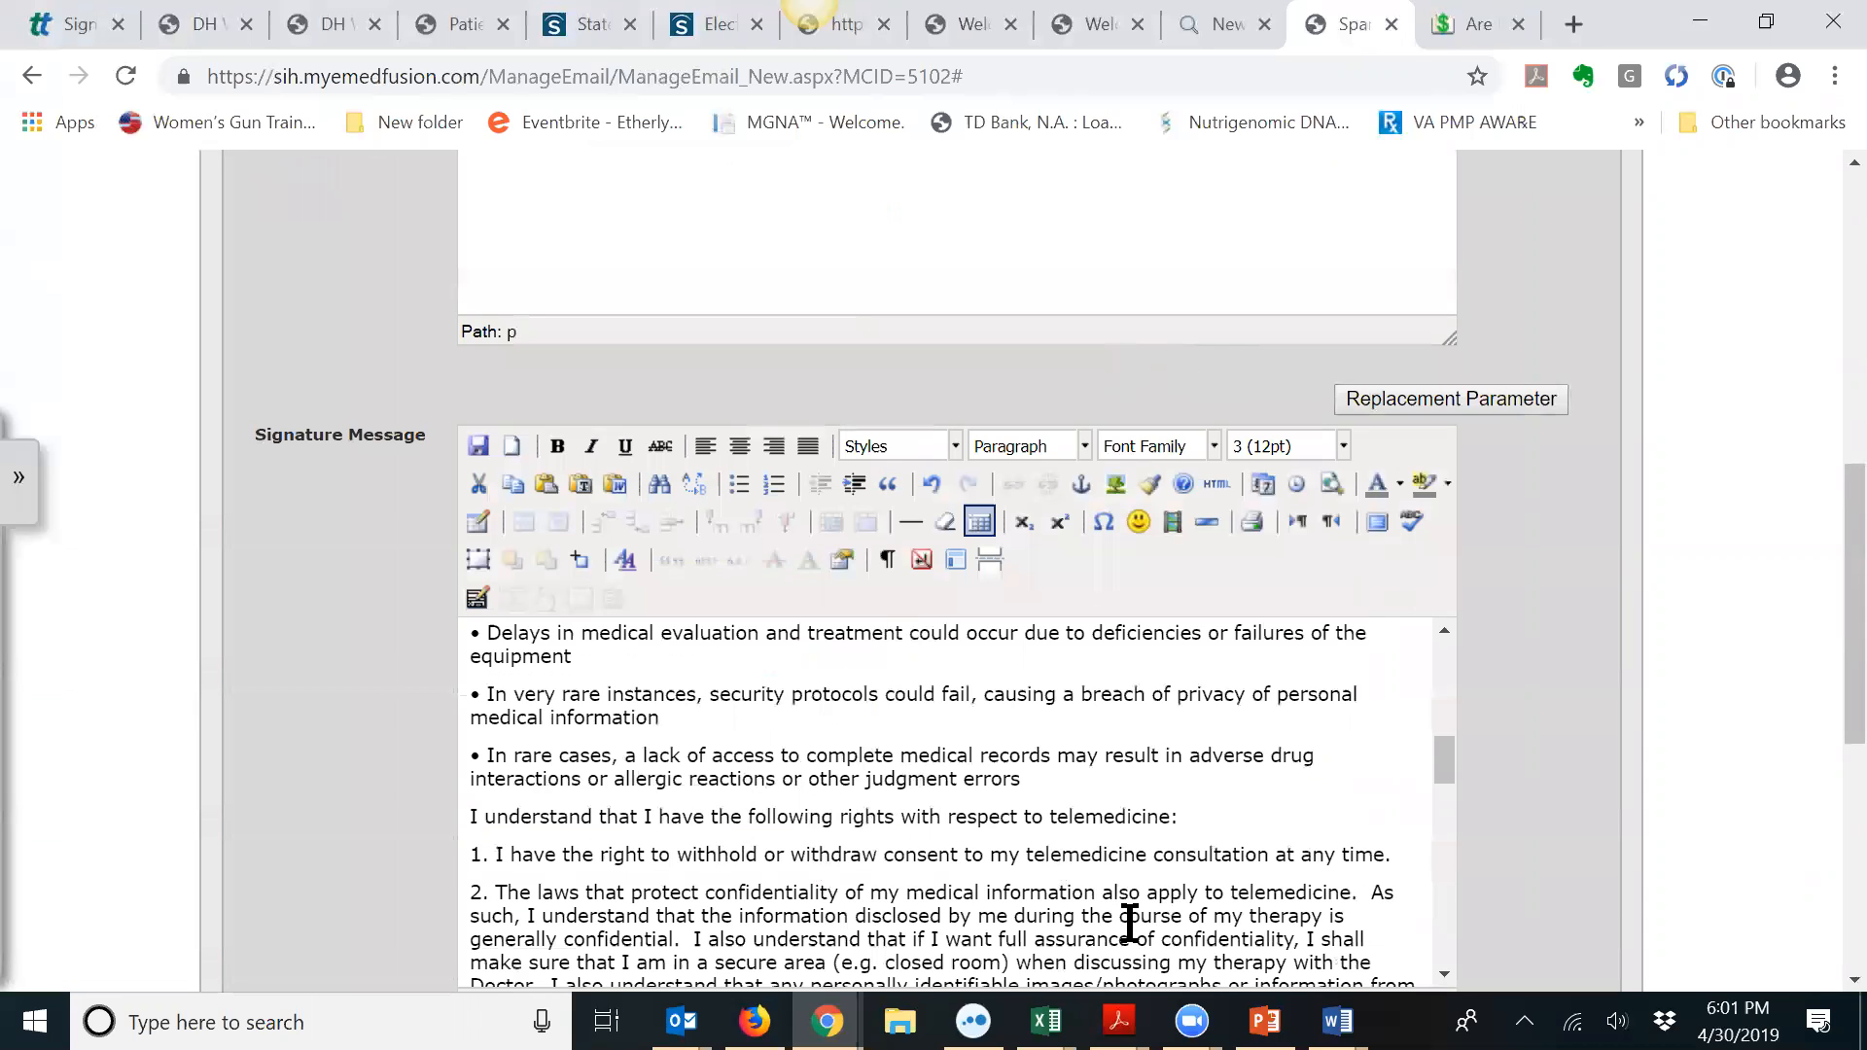
{"action": "scroll", "coordinate": [1825, 778], "scroll_direction": "down", "scroll_amount": 3}
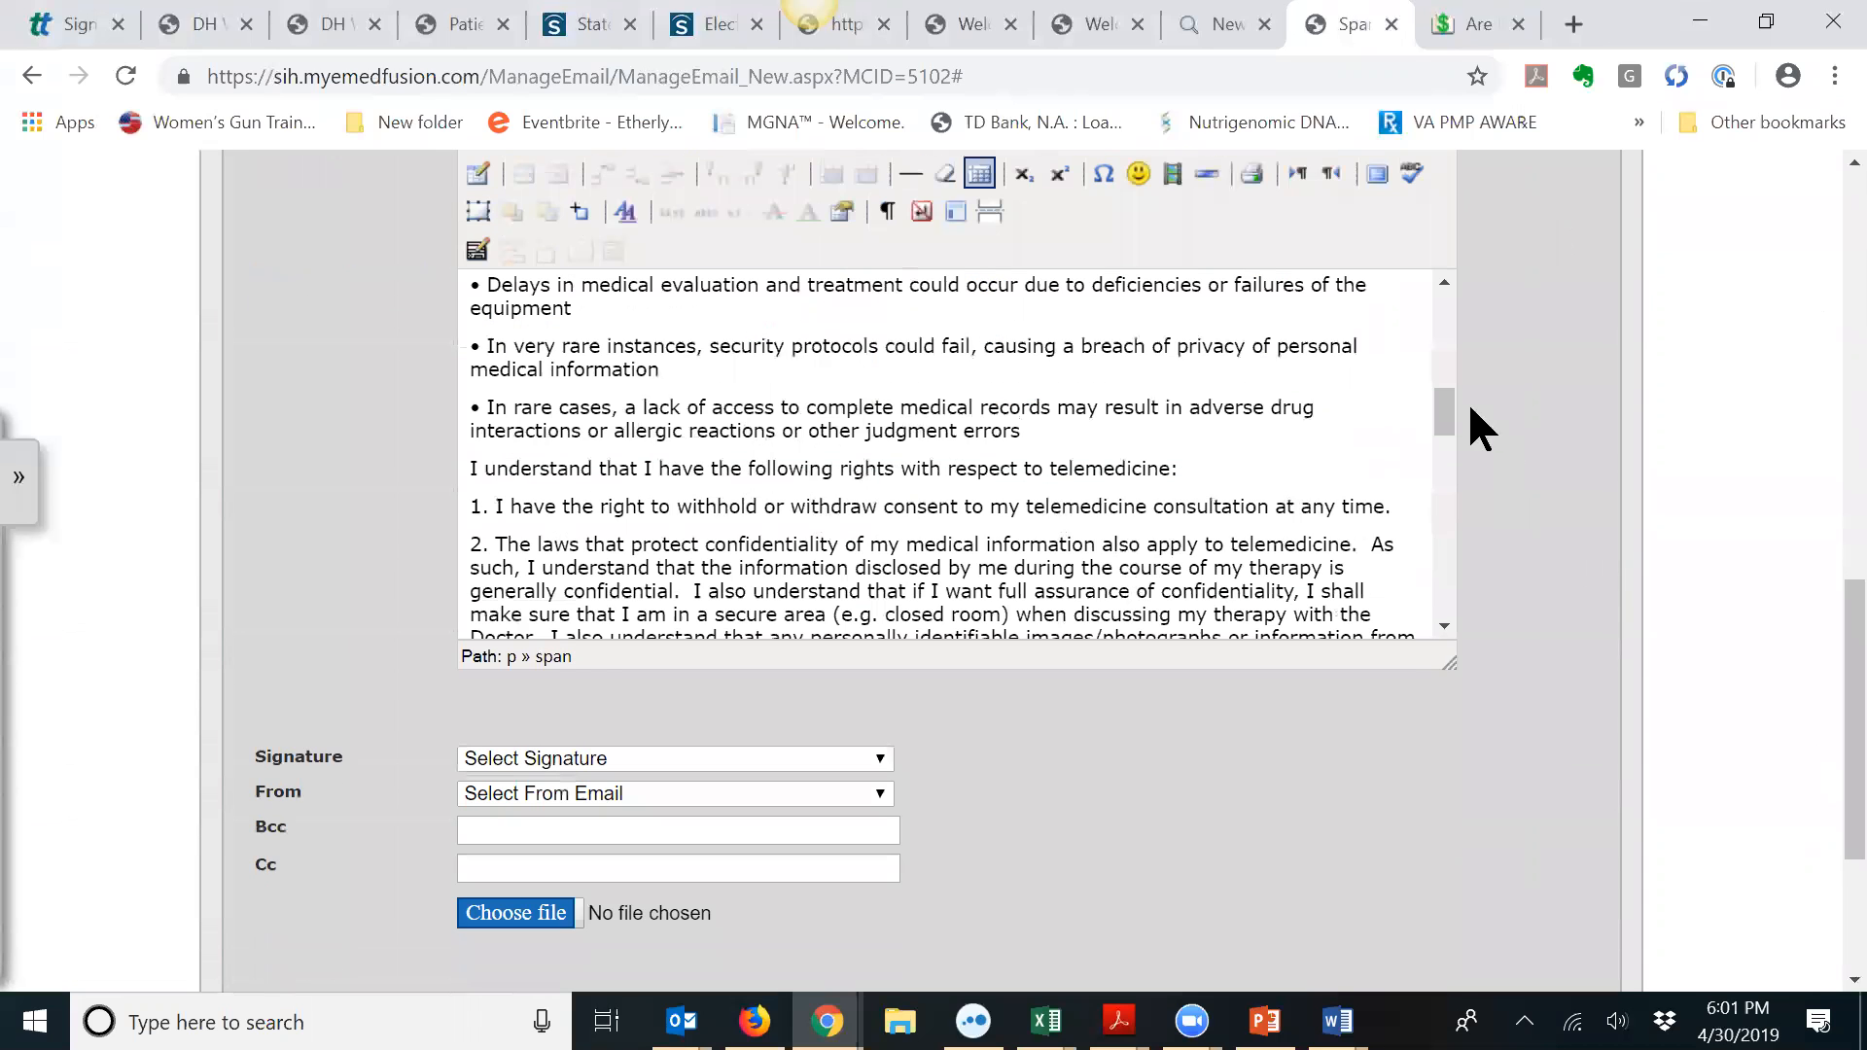
{"action": "left_click_drag", "start_coordinate": [1448, 445], "coordinate": [1447, 588]}
{"action": "left_click", "coordinate": [620, 491]}
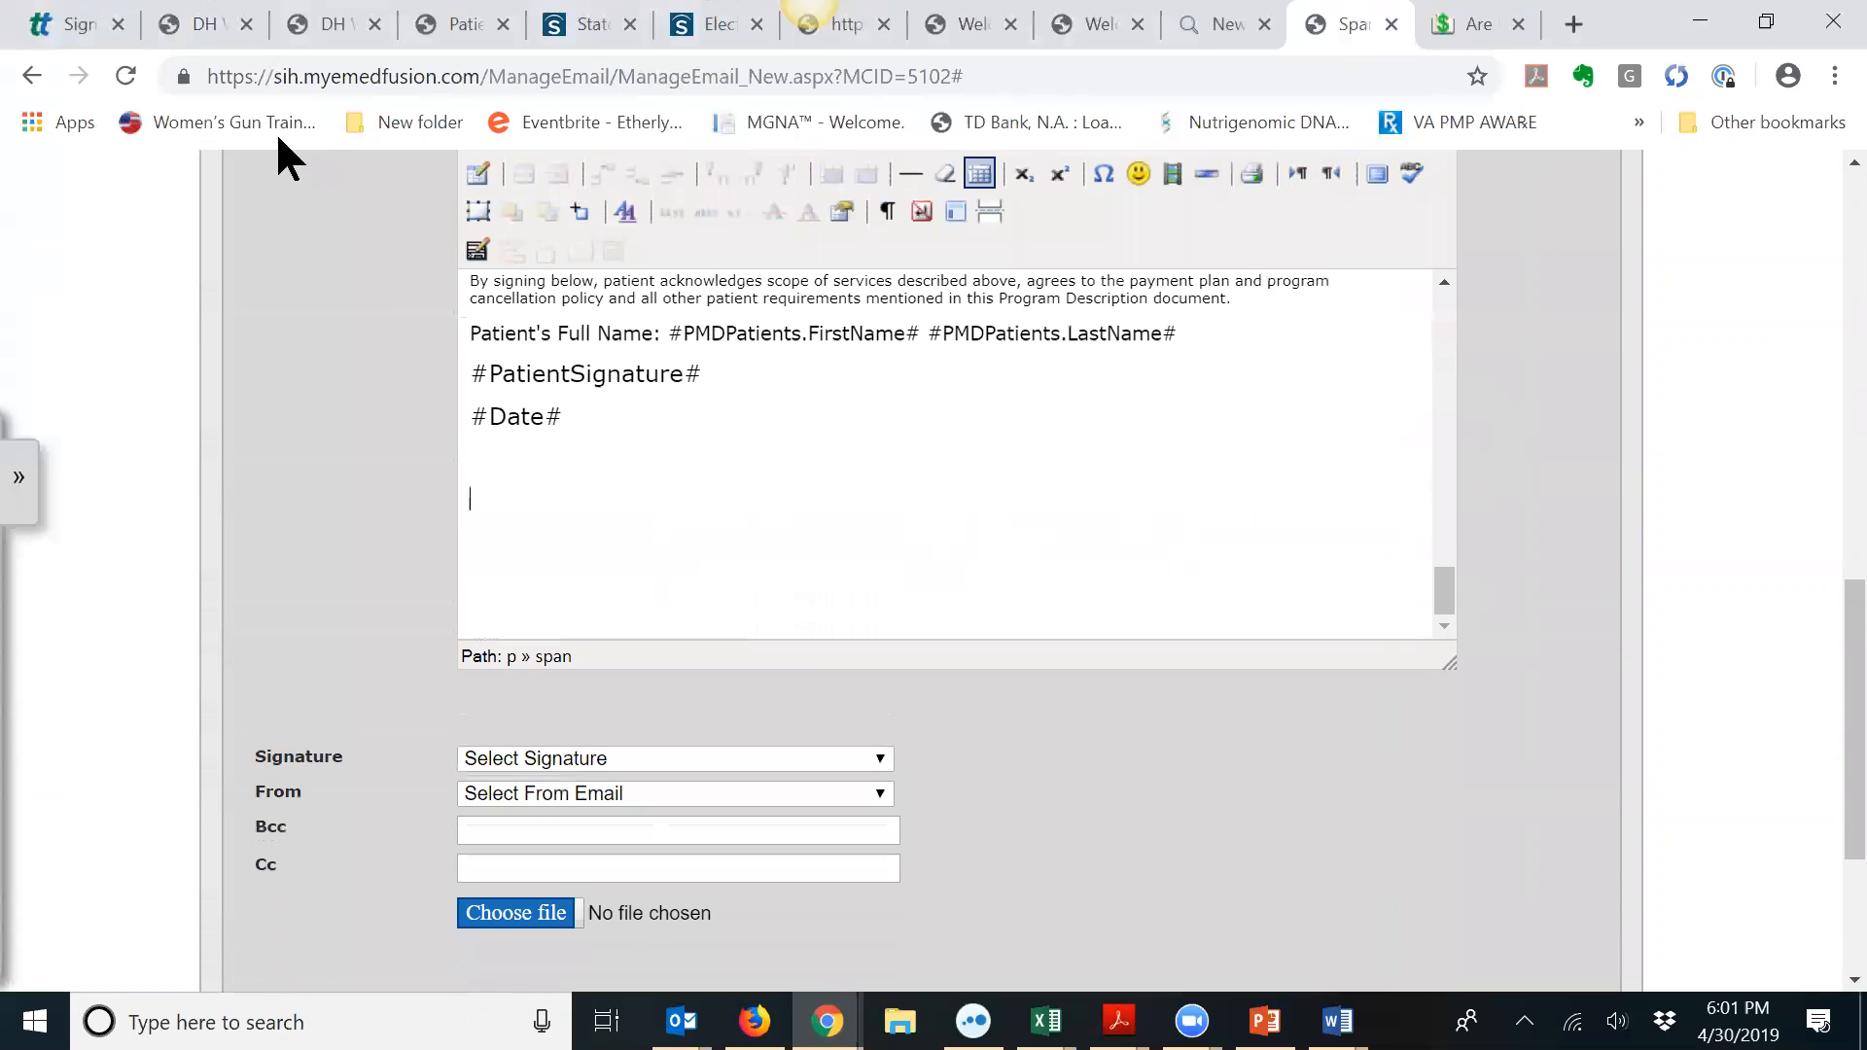
Step: In the program description template tab, select and copy the message's full HTML source
{"action": "left_click", "coordinate": [217, 21]}
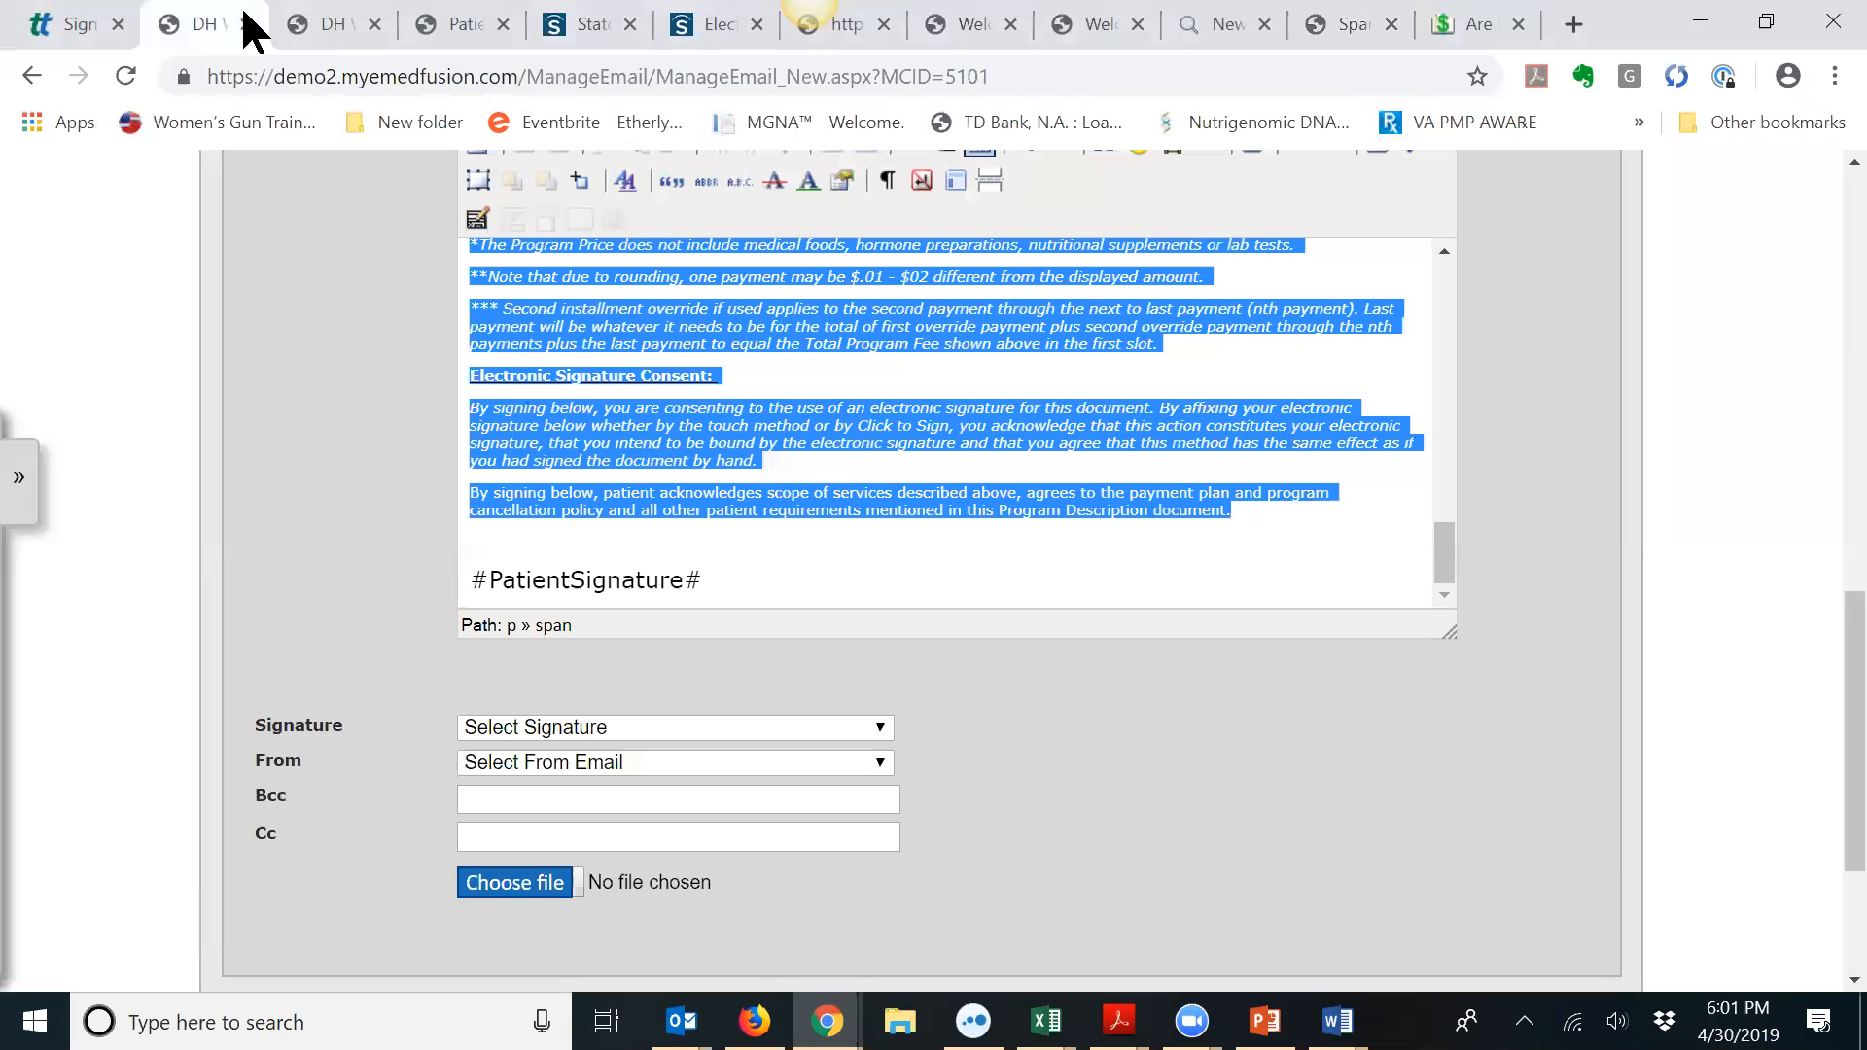
{"action": "scroll", "coordinate": [908, 452], "scroll_direction": "up", "scroll_amount": 3}
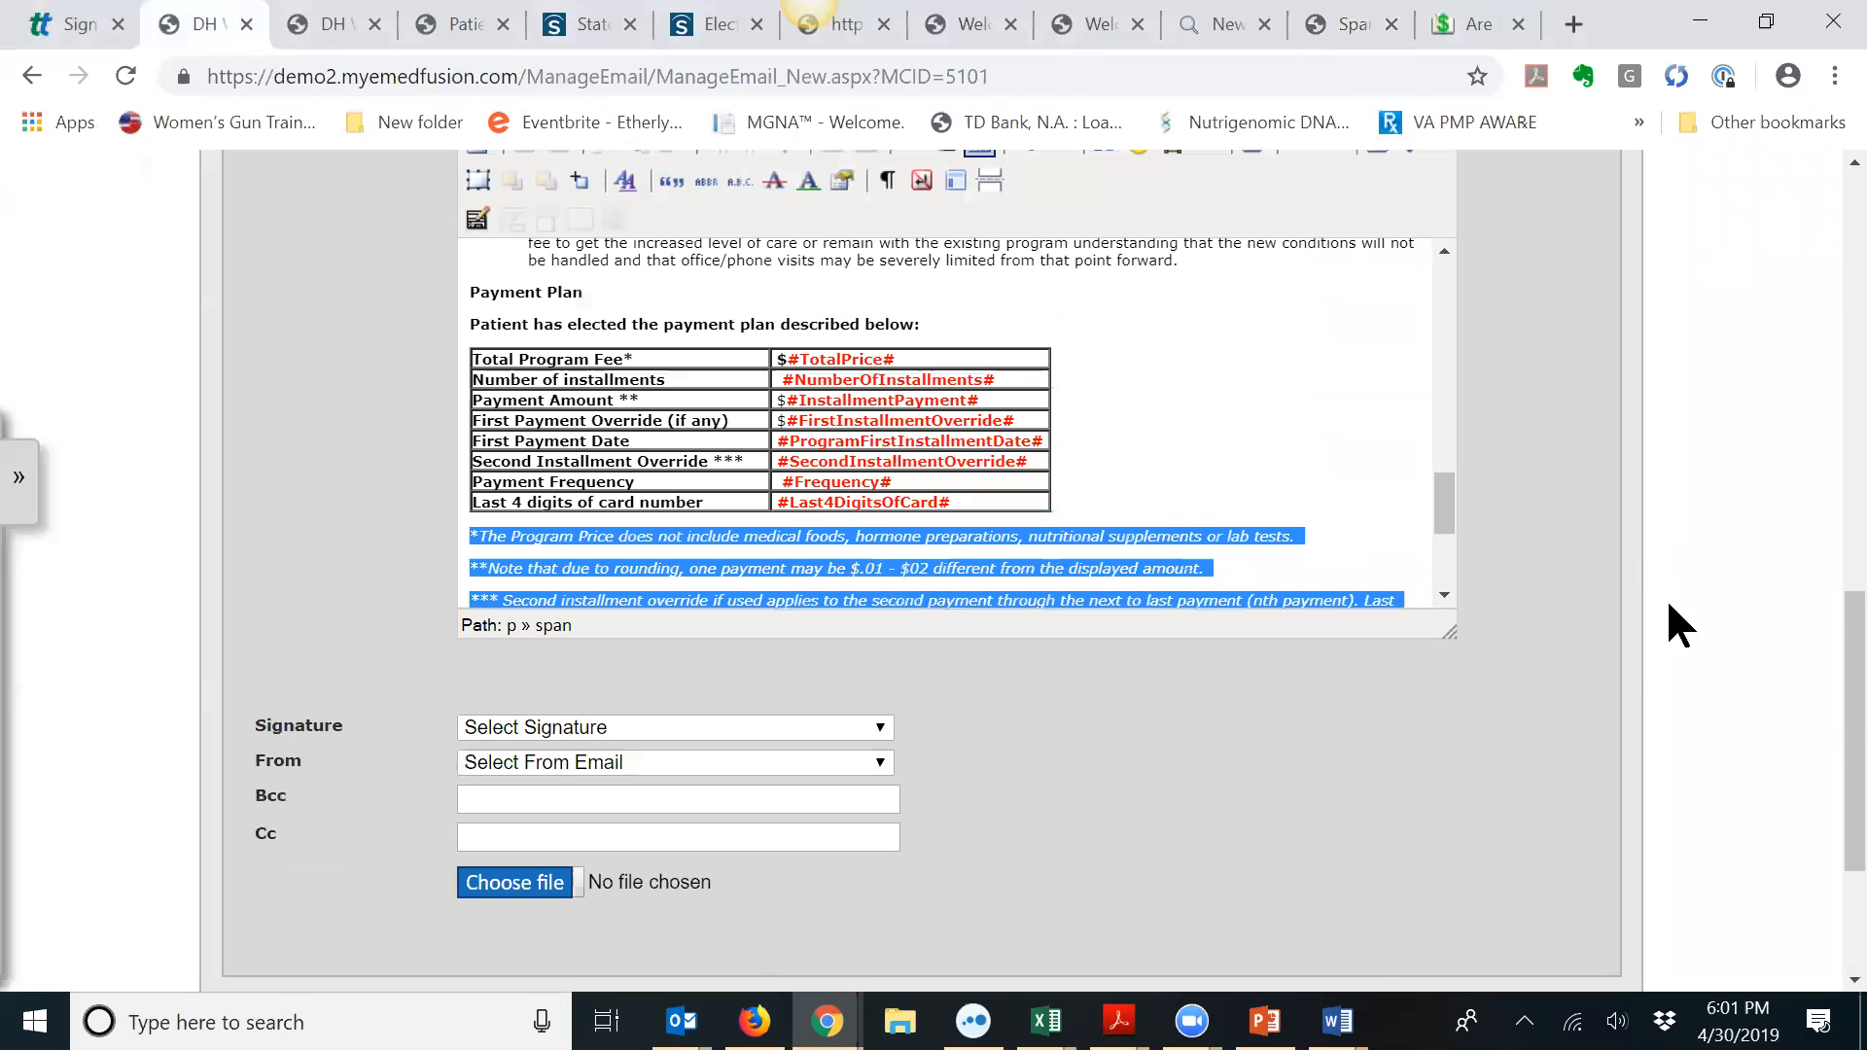
{"action": "left_click_drag", "start_coordinate": [1462, 374], "coordinate": [1463, 255]}
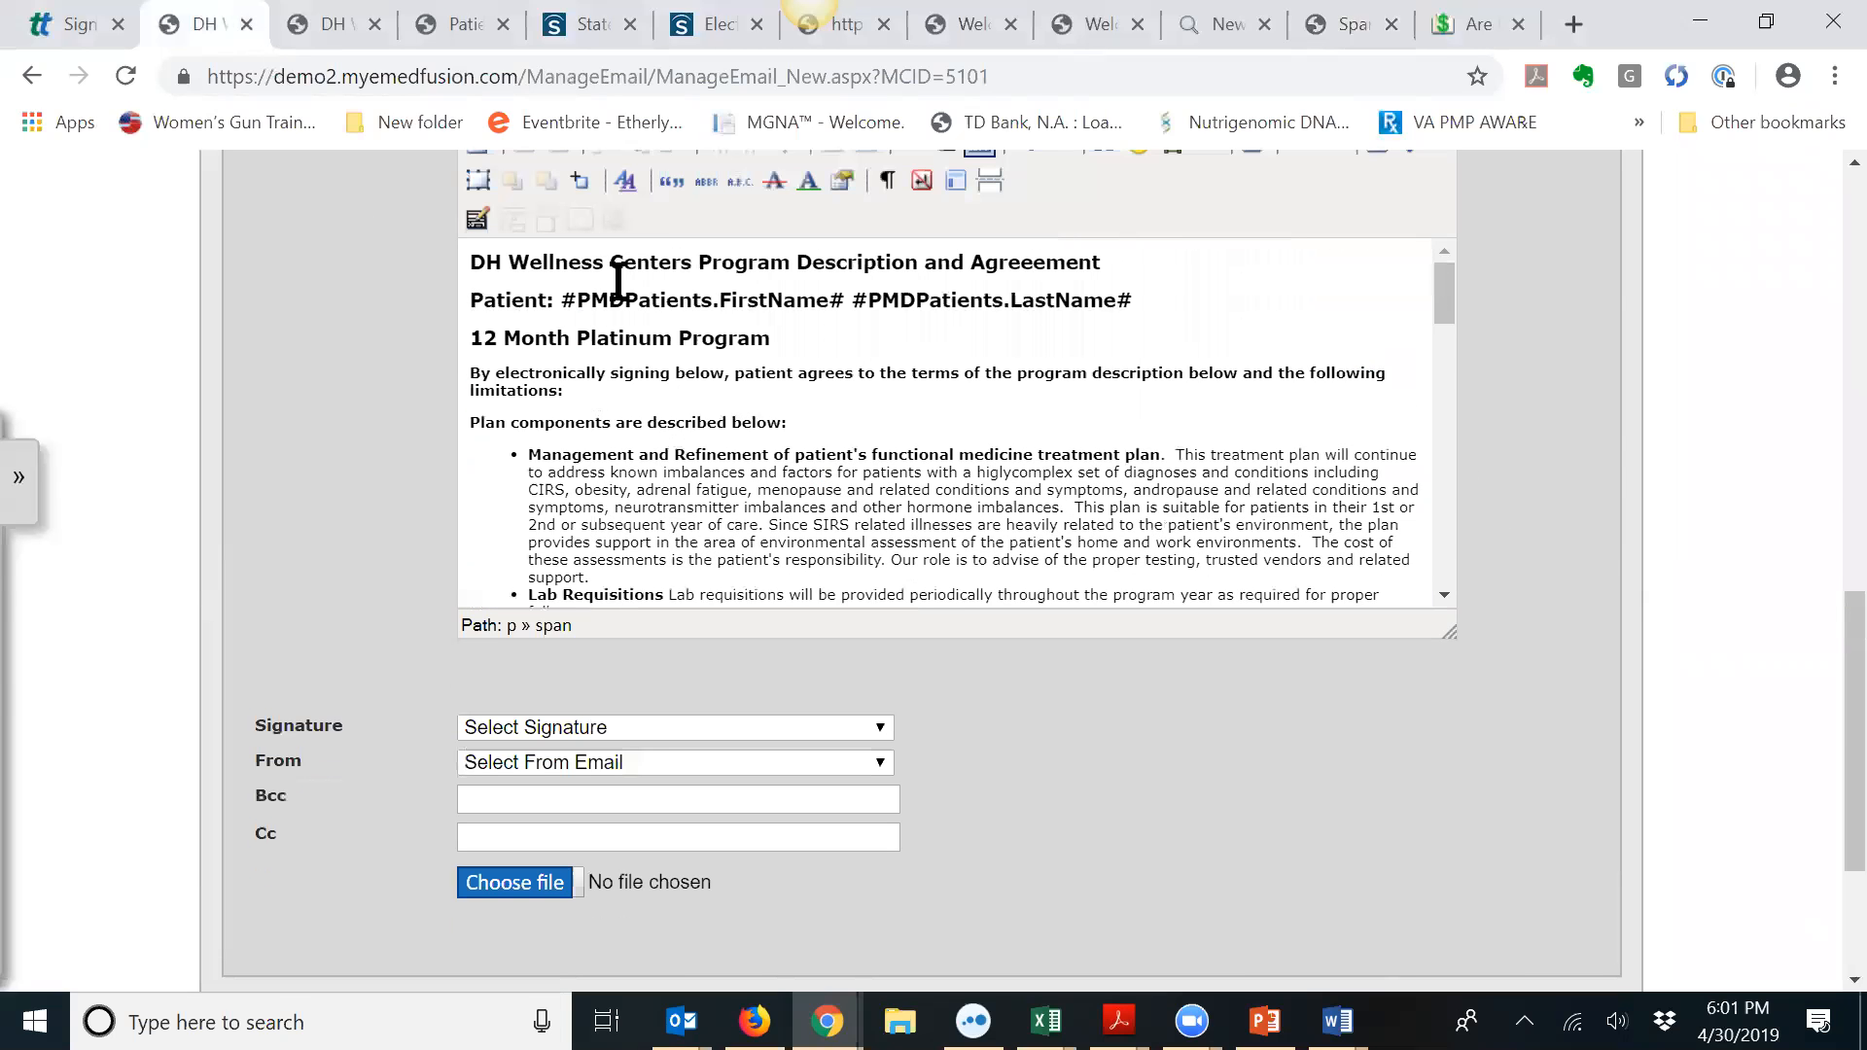
{"action": "scroll", "coordinate": [1823, 697], "scroll_direction": "up", "scroll_amount": 4}
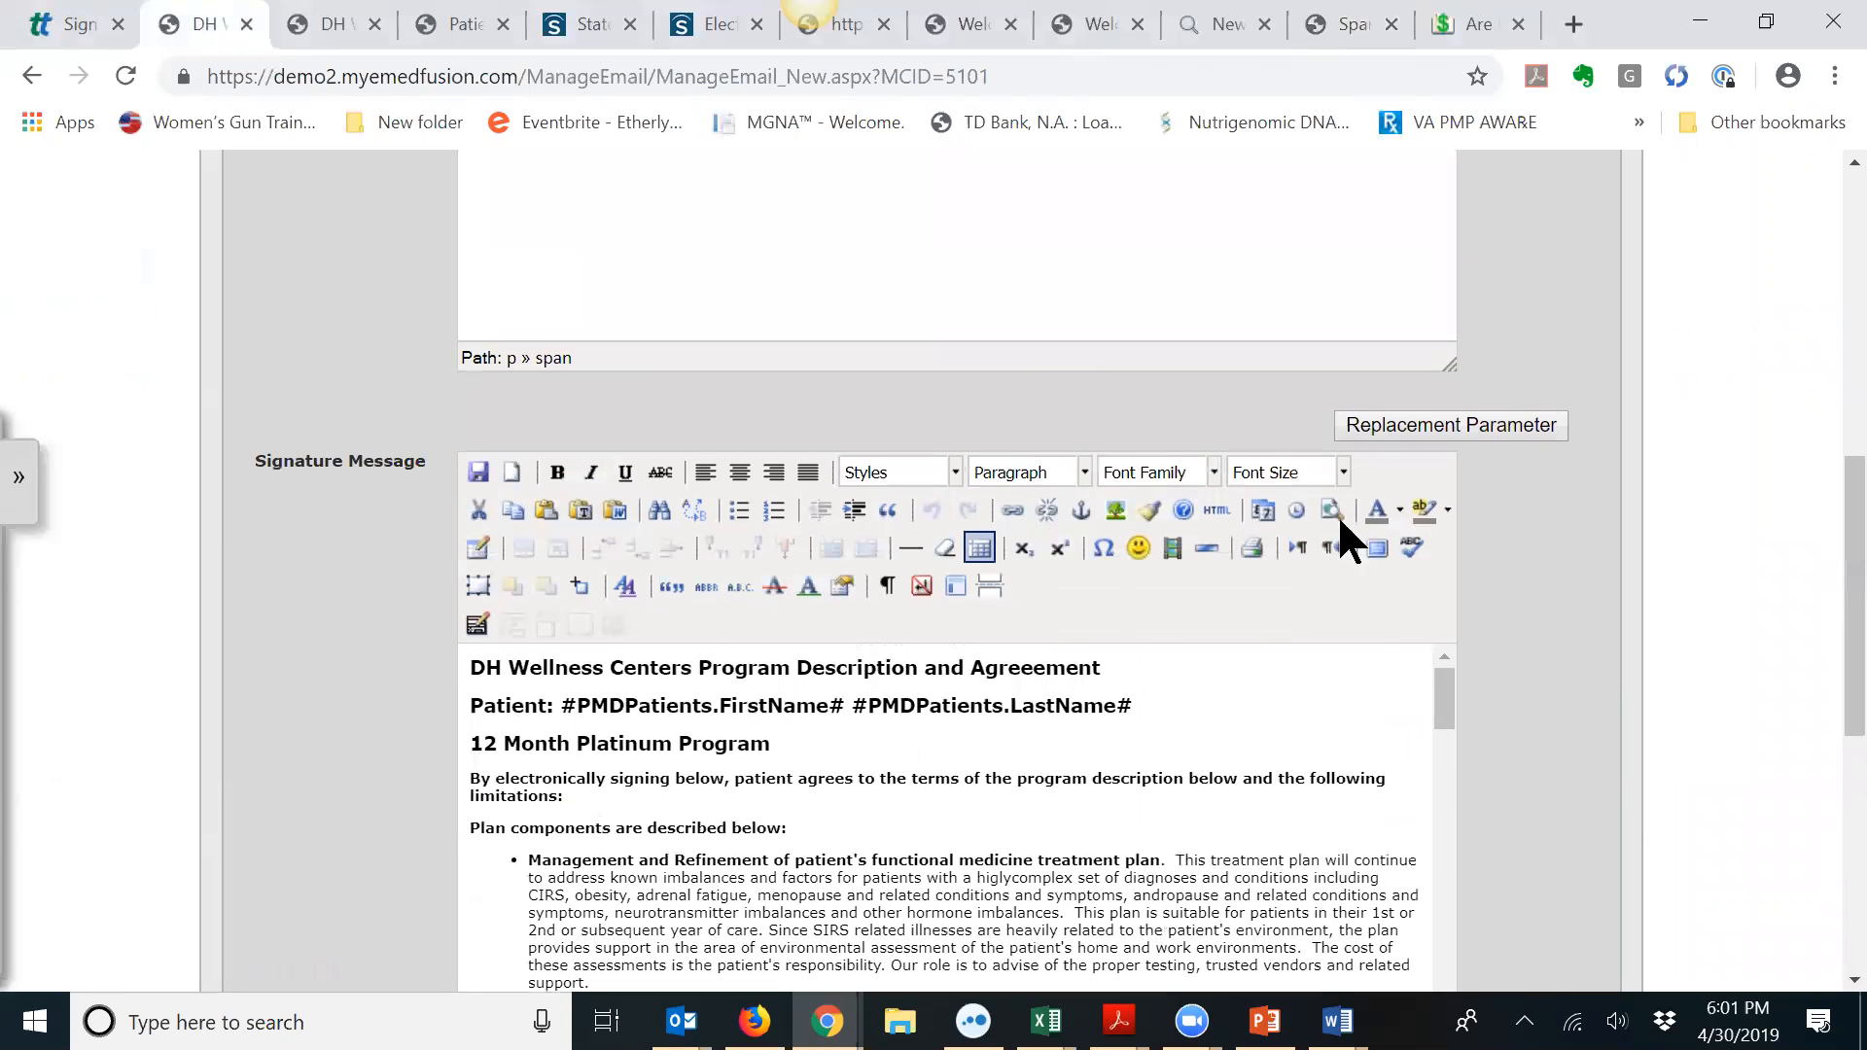
{"action": "left_click", "coordinate": [1219, 504]}
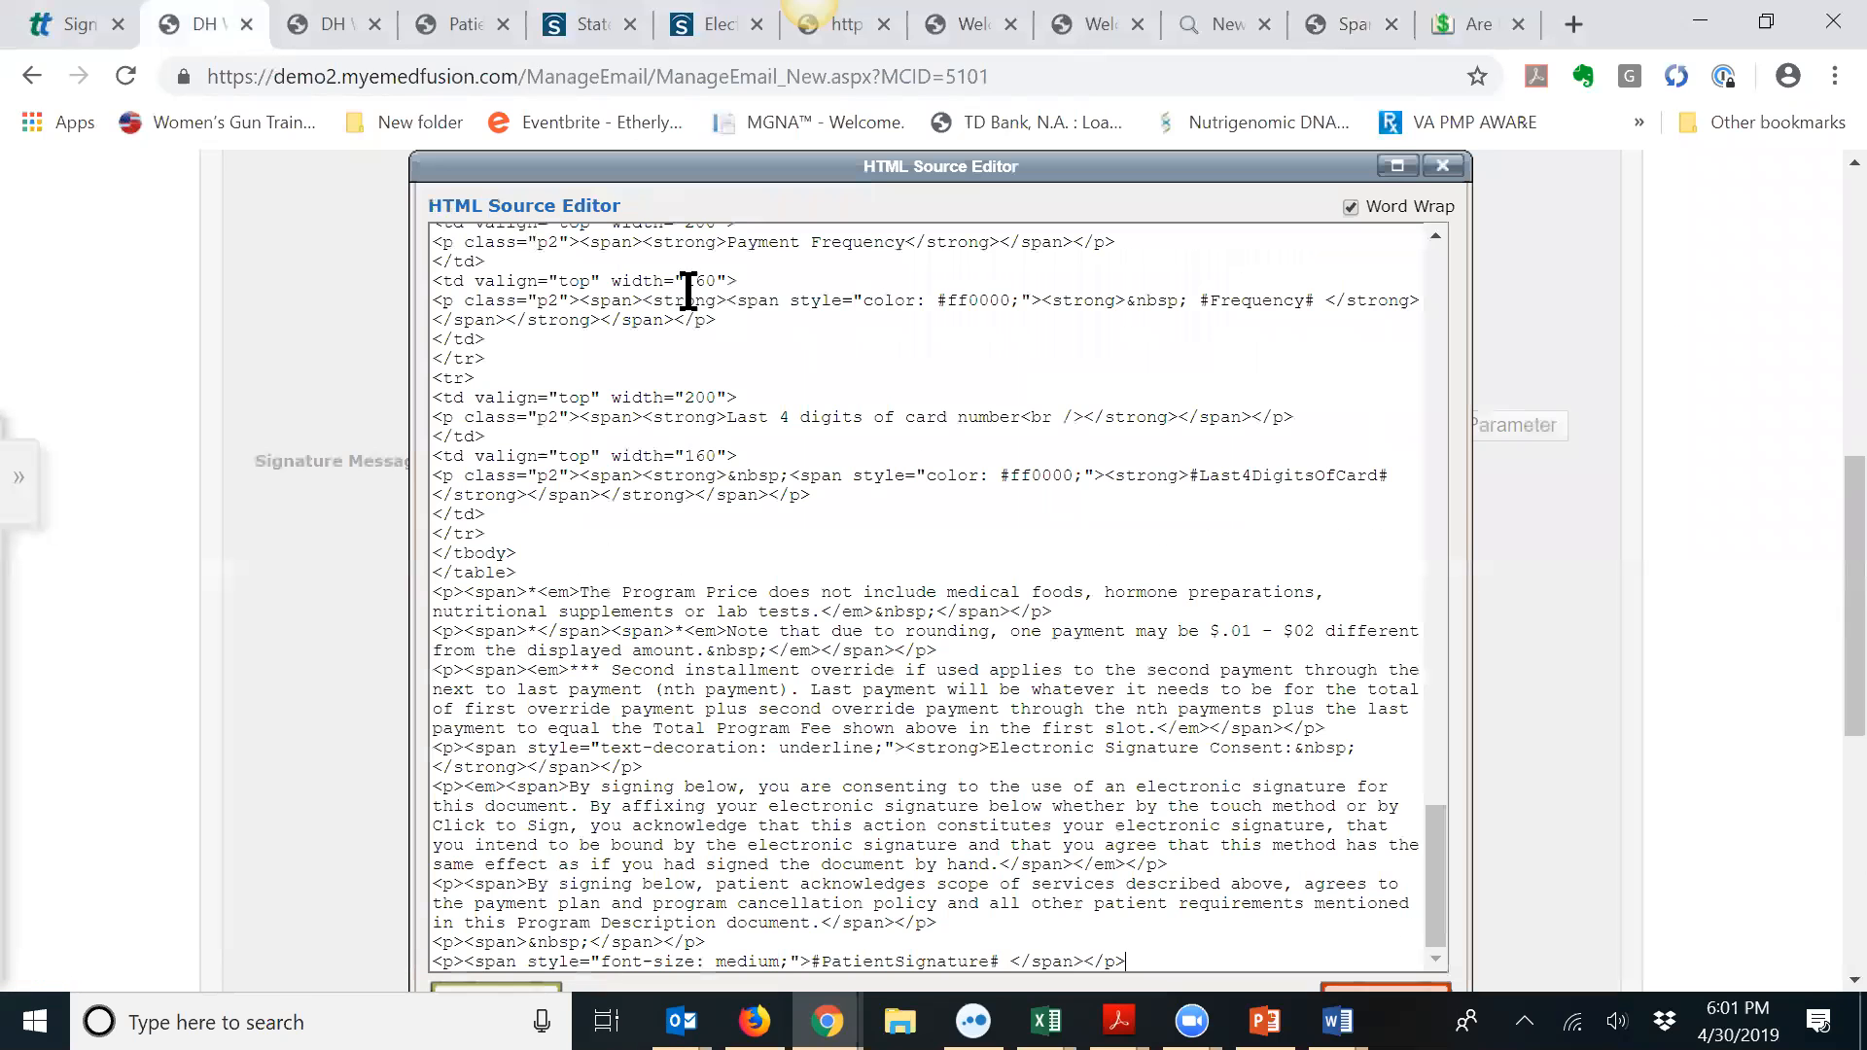
{"action": "left_click_drag", "start_coordinate": [1435, 875], "coordinate": [1485, 238]}
{"action": "left_click_drag", "start_coordinate": [435, 238], "coordinate": [696, 392]}
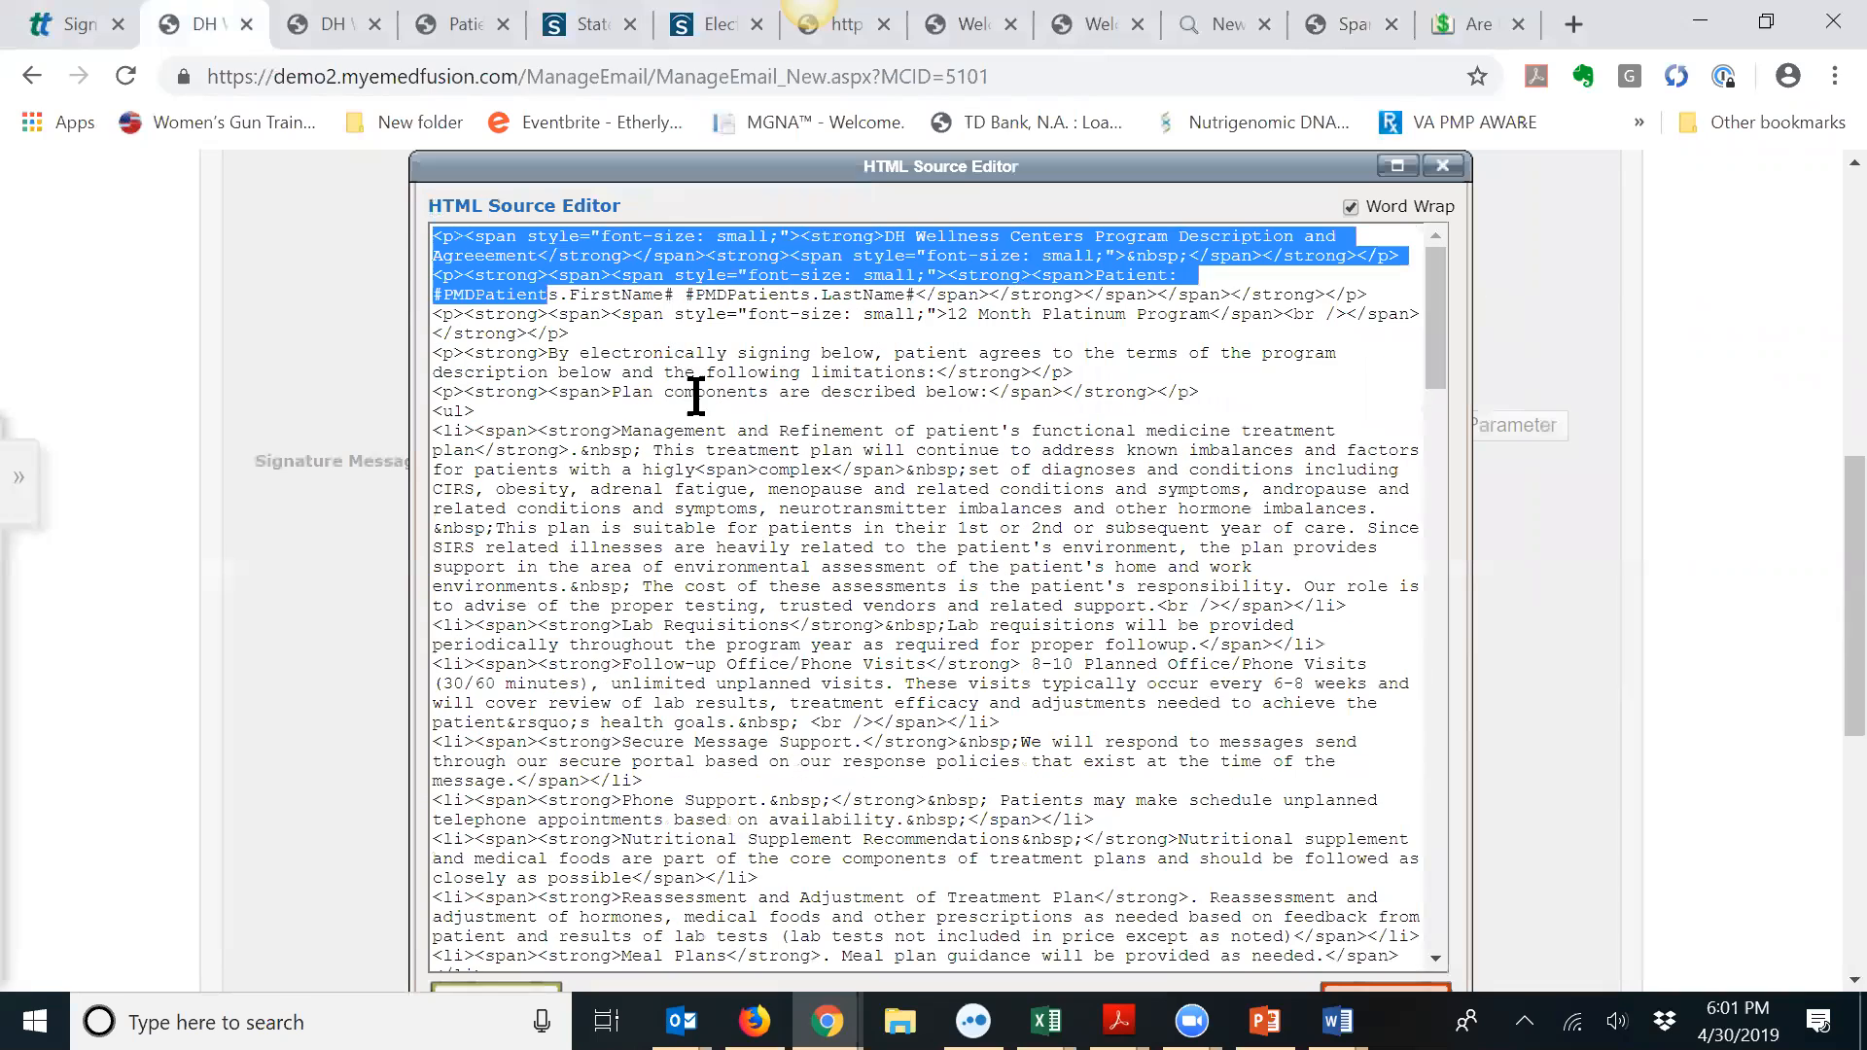
{"action": "left_click_drag", "start_coordinate": [1424, 340], "coordinate": [1426, 921]}
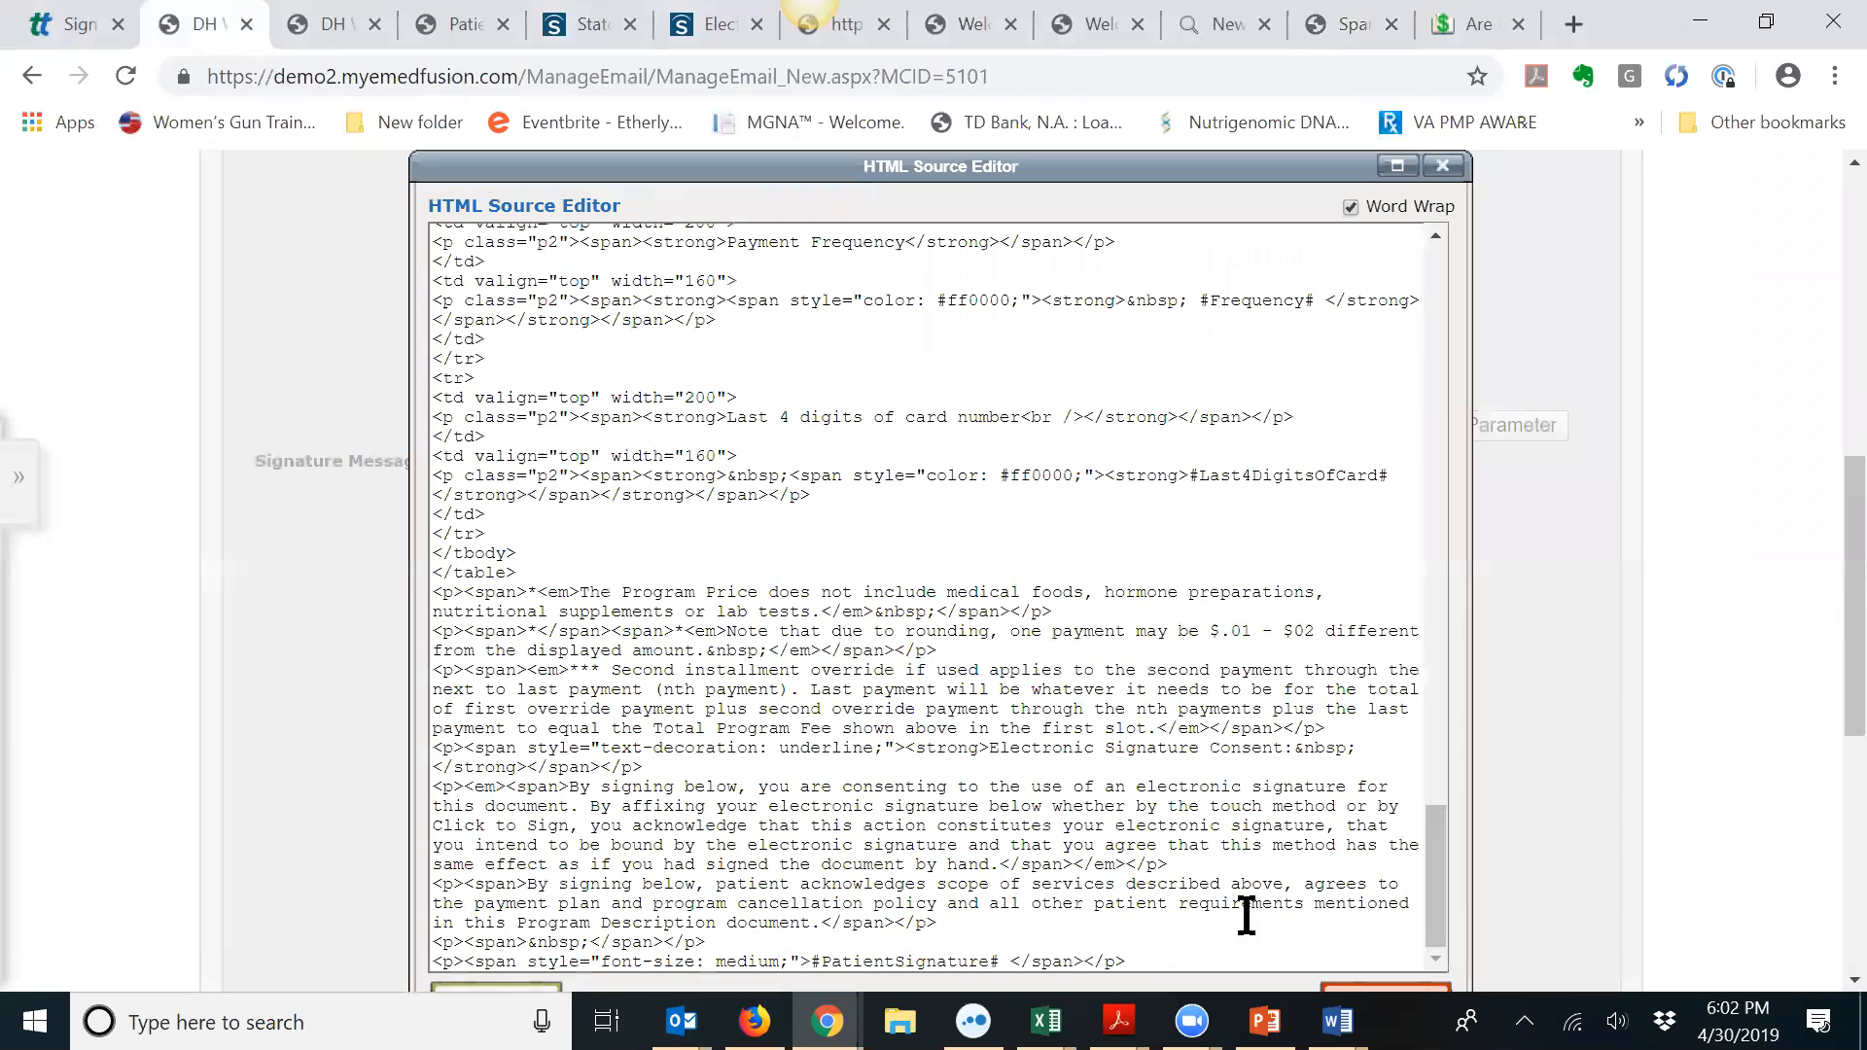
{"action": "left_click", "coordinate": [1152, 948], "text": "shift"}
{"action": "left_click", "coordinate": [1149, 953], "text": "shift"}
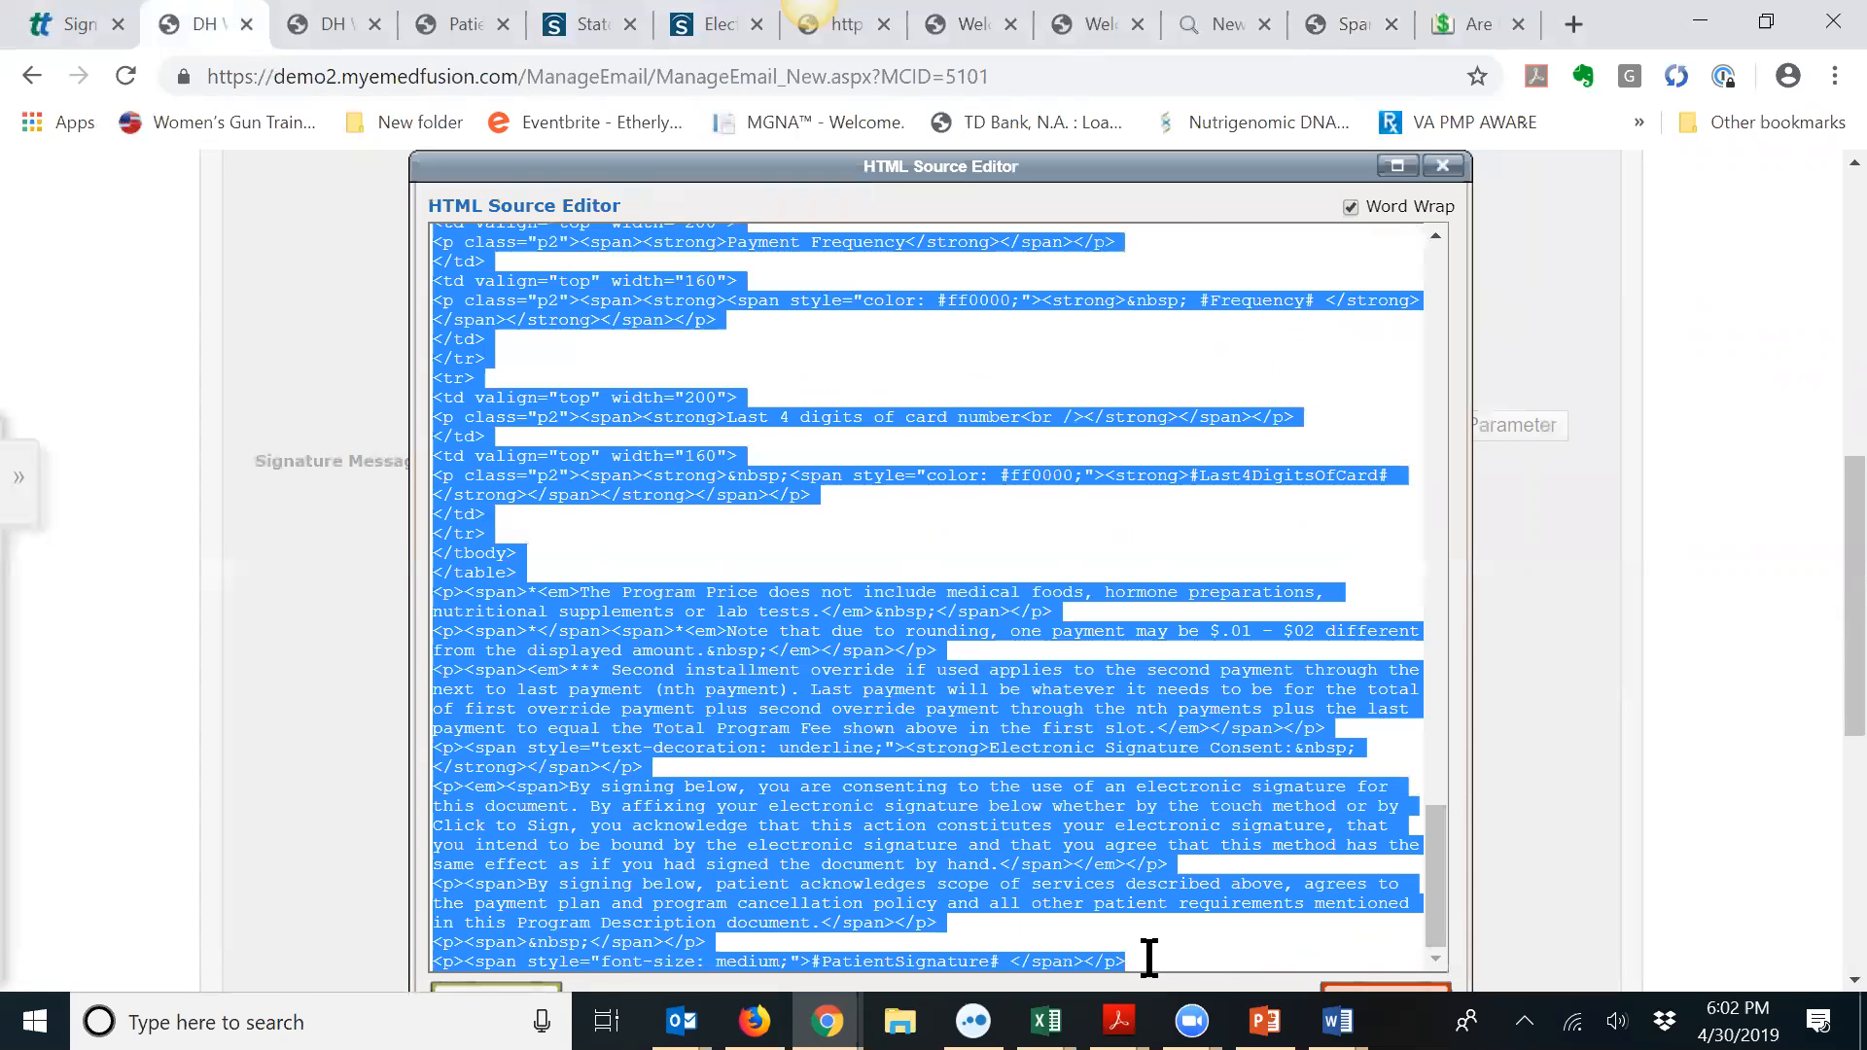
Step: Apply the HTML source with Update and return to the consent form template tab
{"action": "left_click", "coordinate": [1443, 165]}
{"action": "scroll", "coordinate": [1167, 671], "scroll_direction": "down", "scroll_amount": 2}
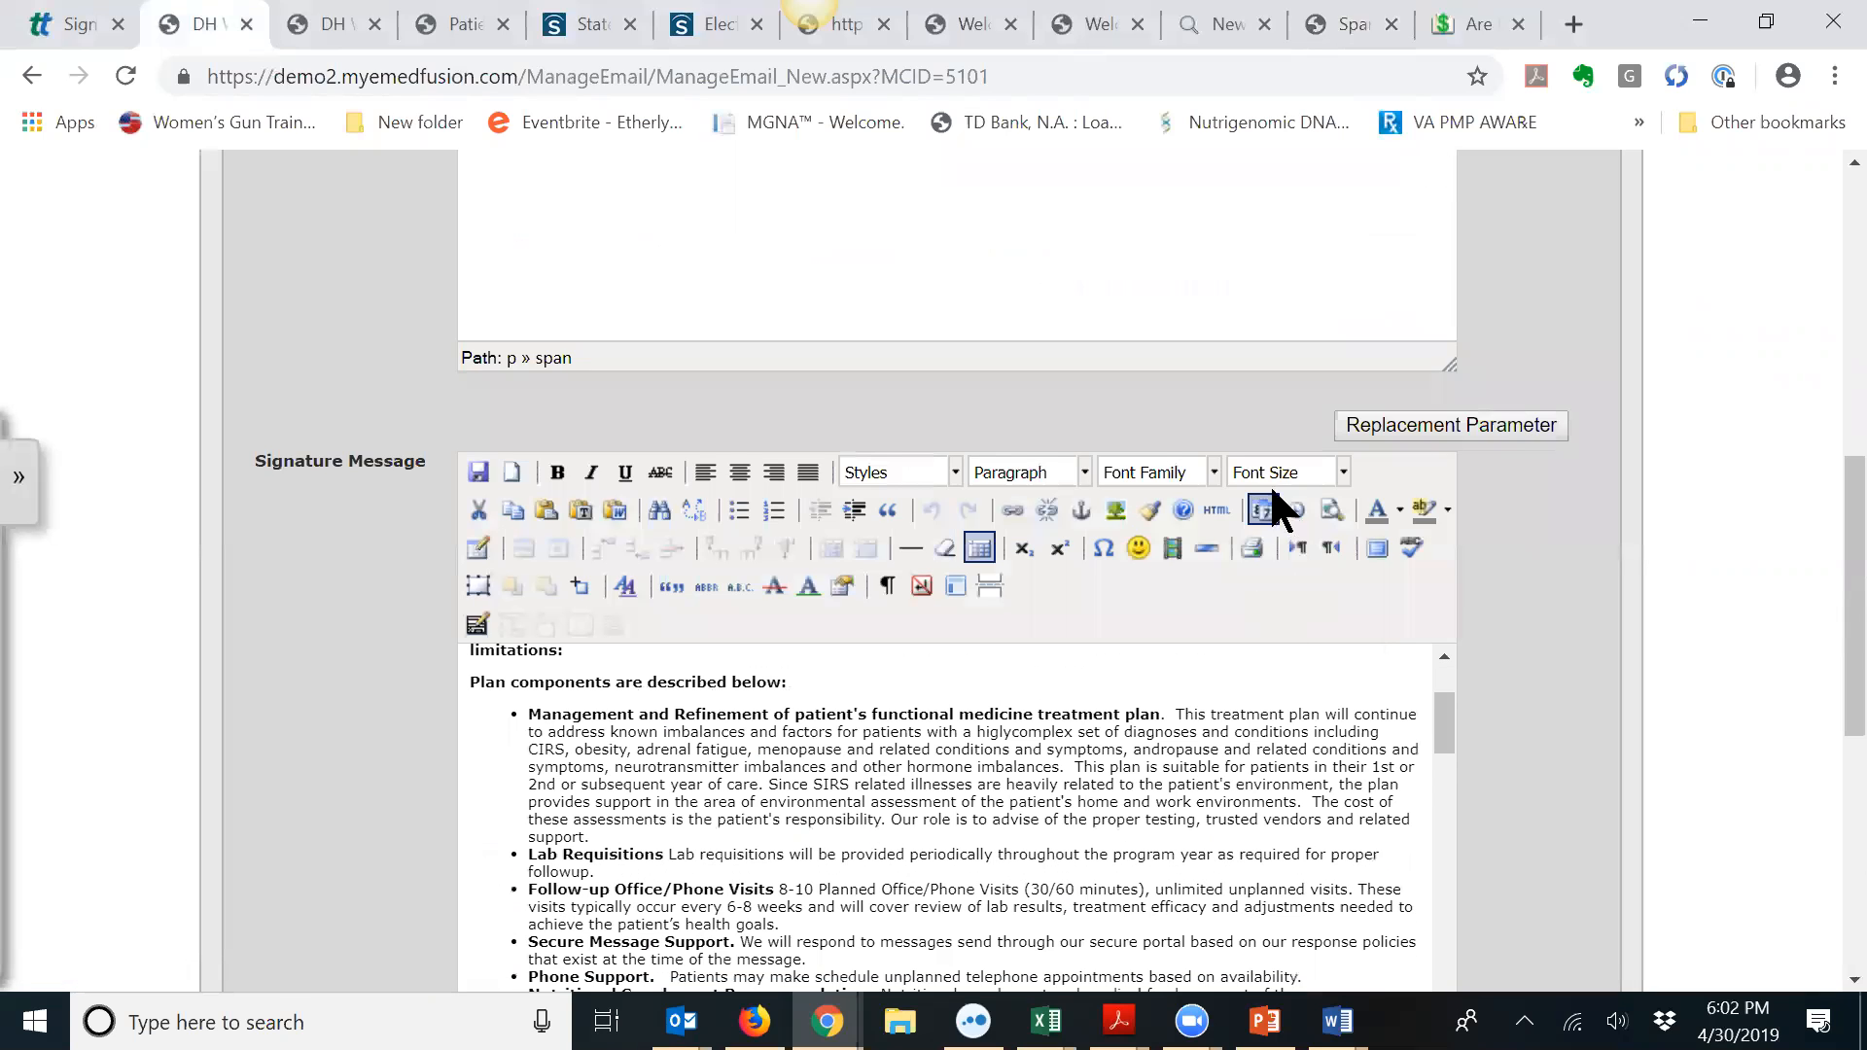
{"action": "left_click", "coordinate": [1217, 502]}
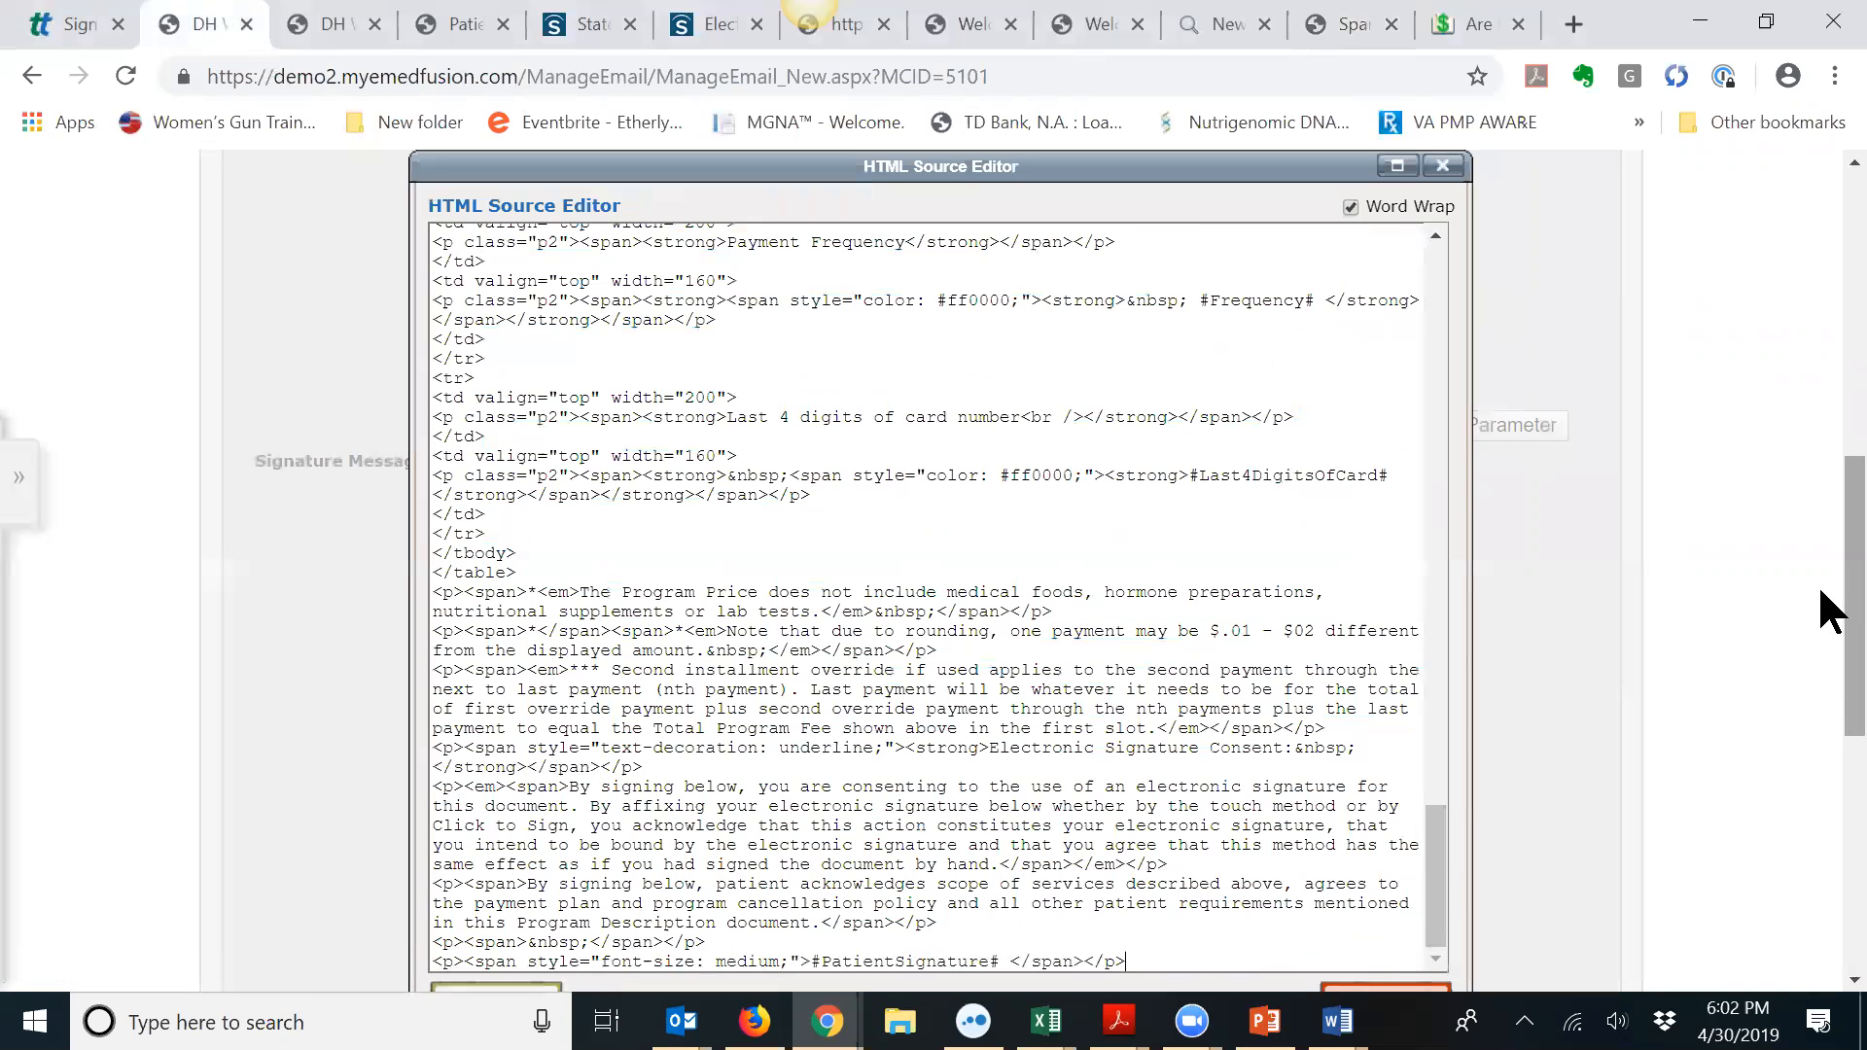
{"action": "scroll", "coordinate": [1818, 576], "scroll_direction": "down", "scroll_amount": 5}
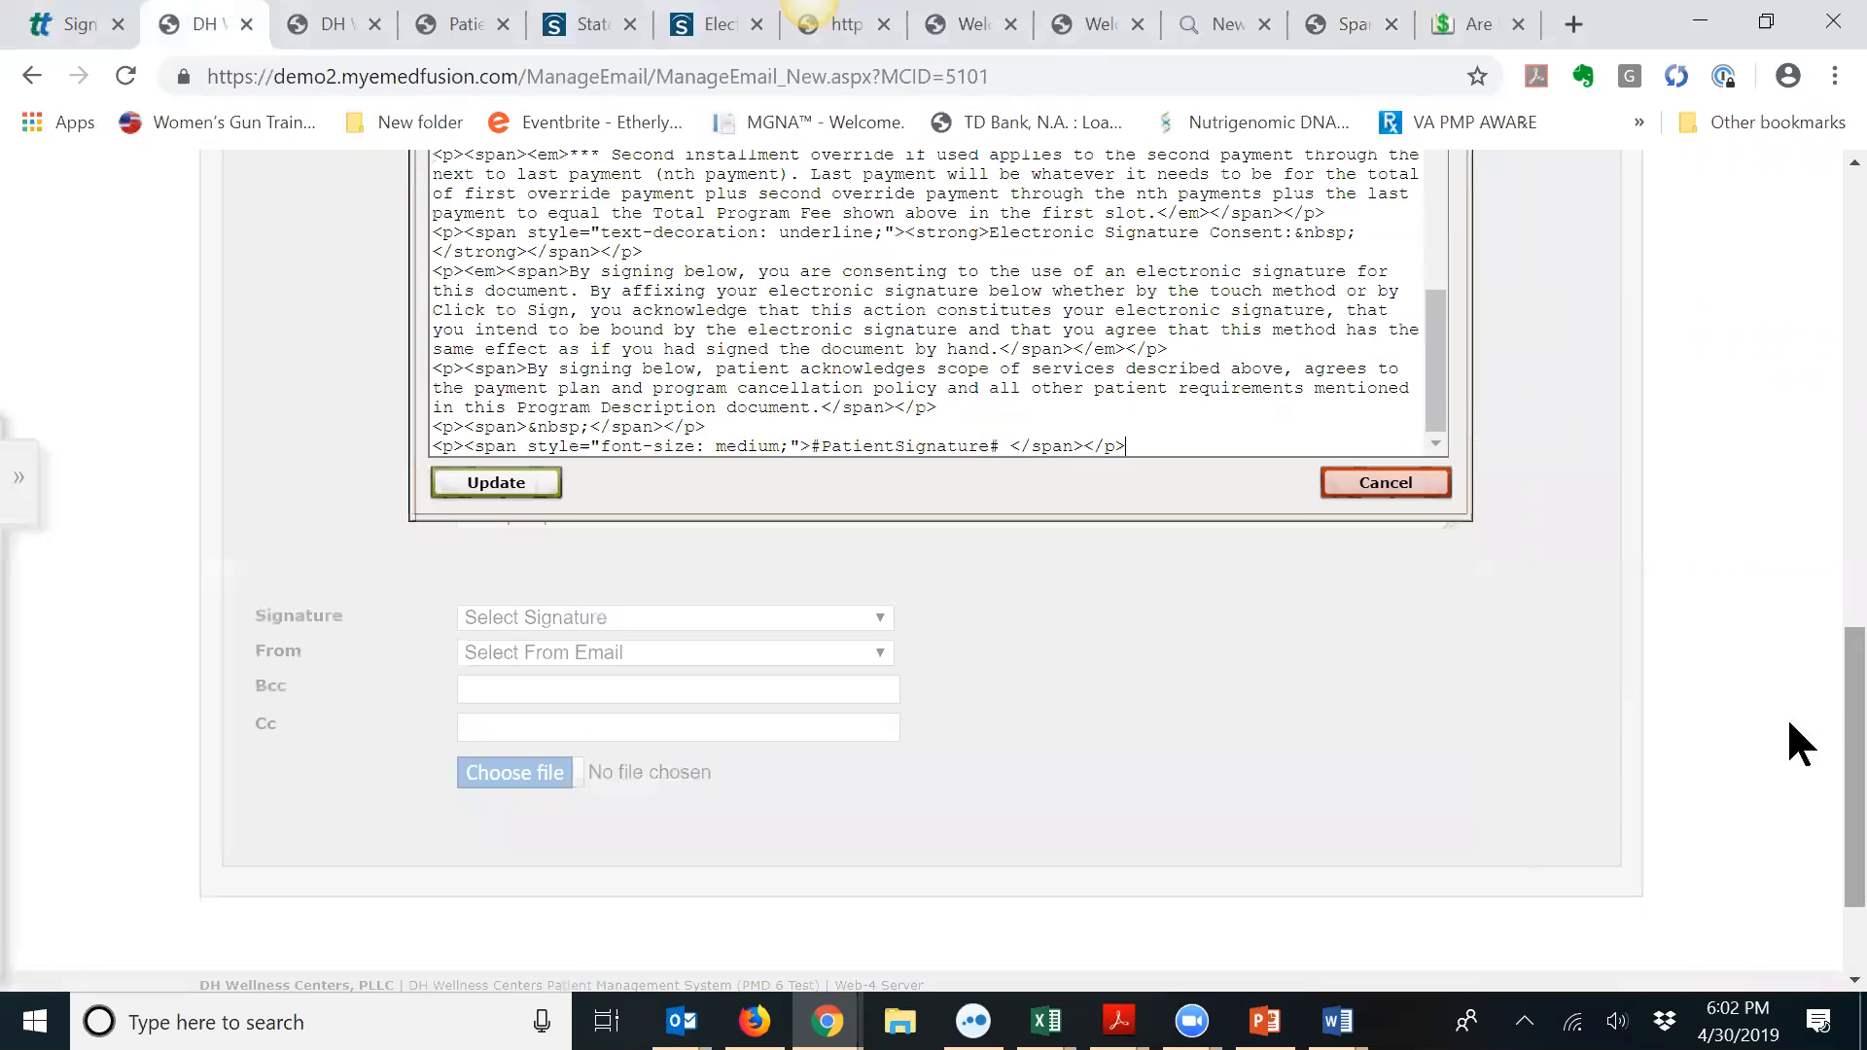
{"action": "left_click", "coordinate": [1160, 438]}
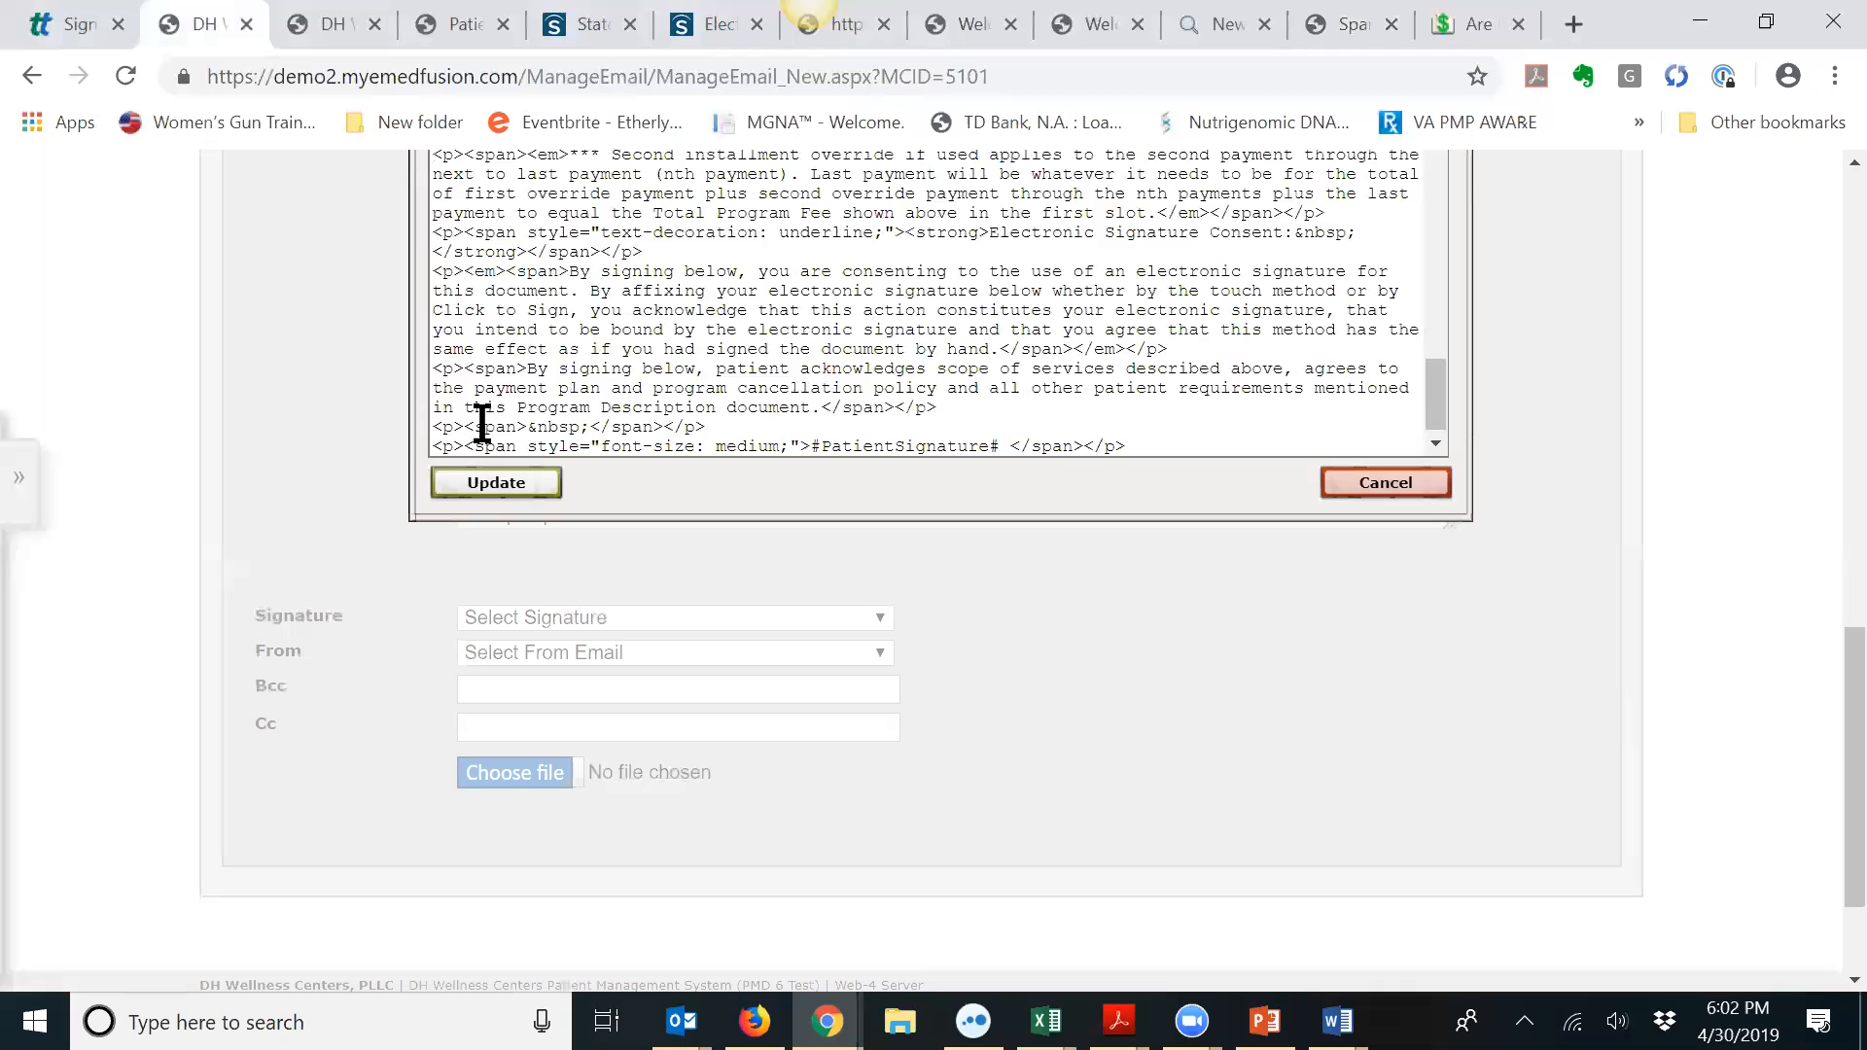
{"action": "left_click", "coordinate": [494, 483]}
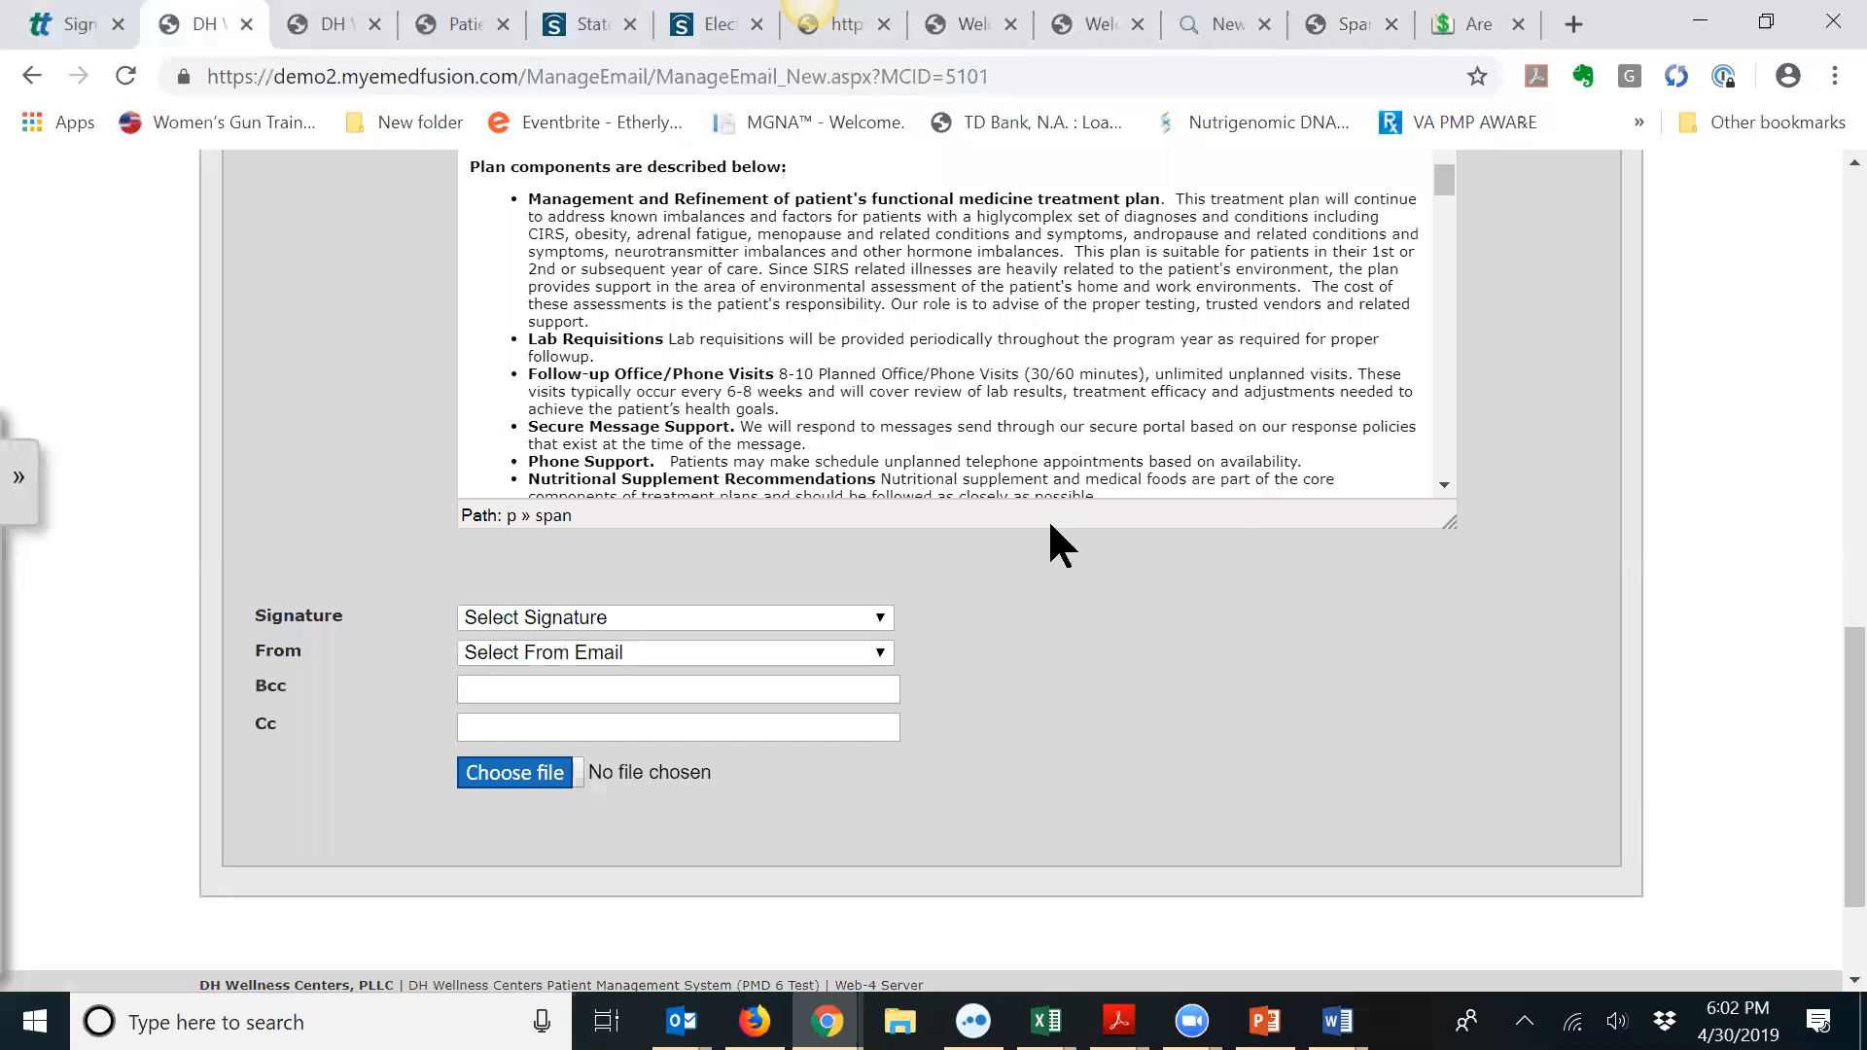
{"action": "scroll", "coordinate": [1467, 506], "scroll_direction": "up", "scroll_amount": 3}
{"action": "mouse_move", "coordinate": [1445, 461]}
{"action": "left_mouse_down"}
{"action": "mouse_move", "coordinate": [1462, 620]}
{"action": "mouse_move", "coordinate": [1449, 445]}
{"action": "left_mouse_up"}
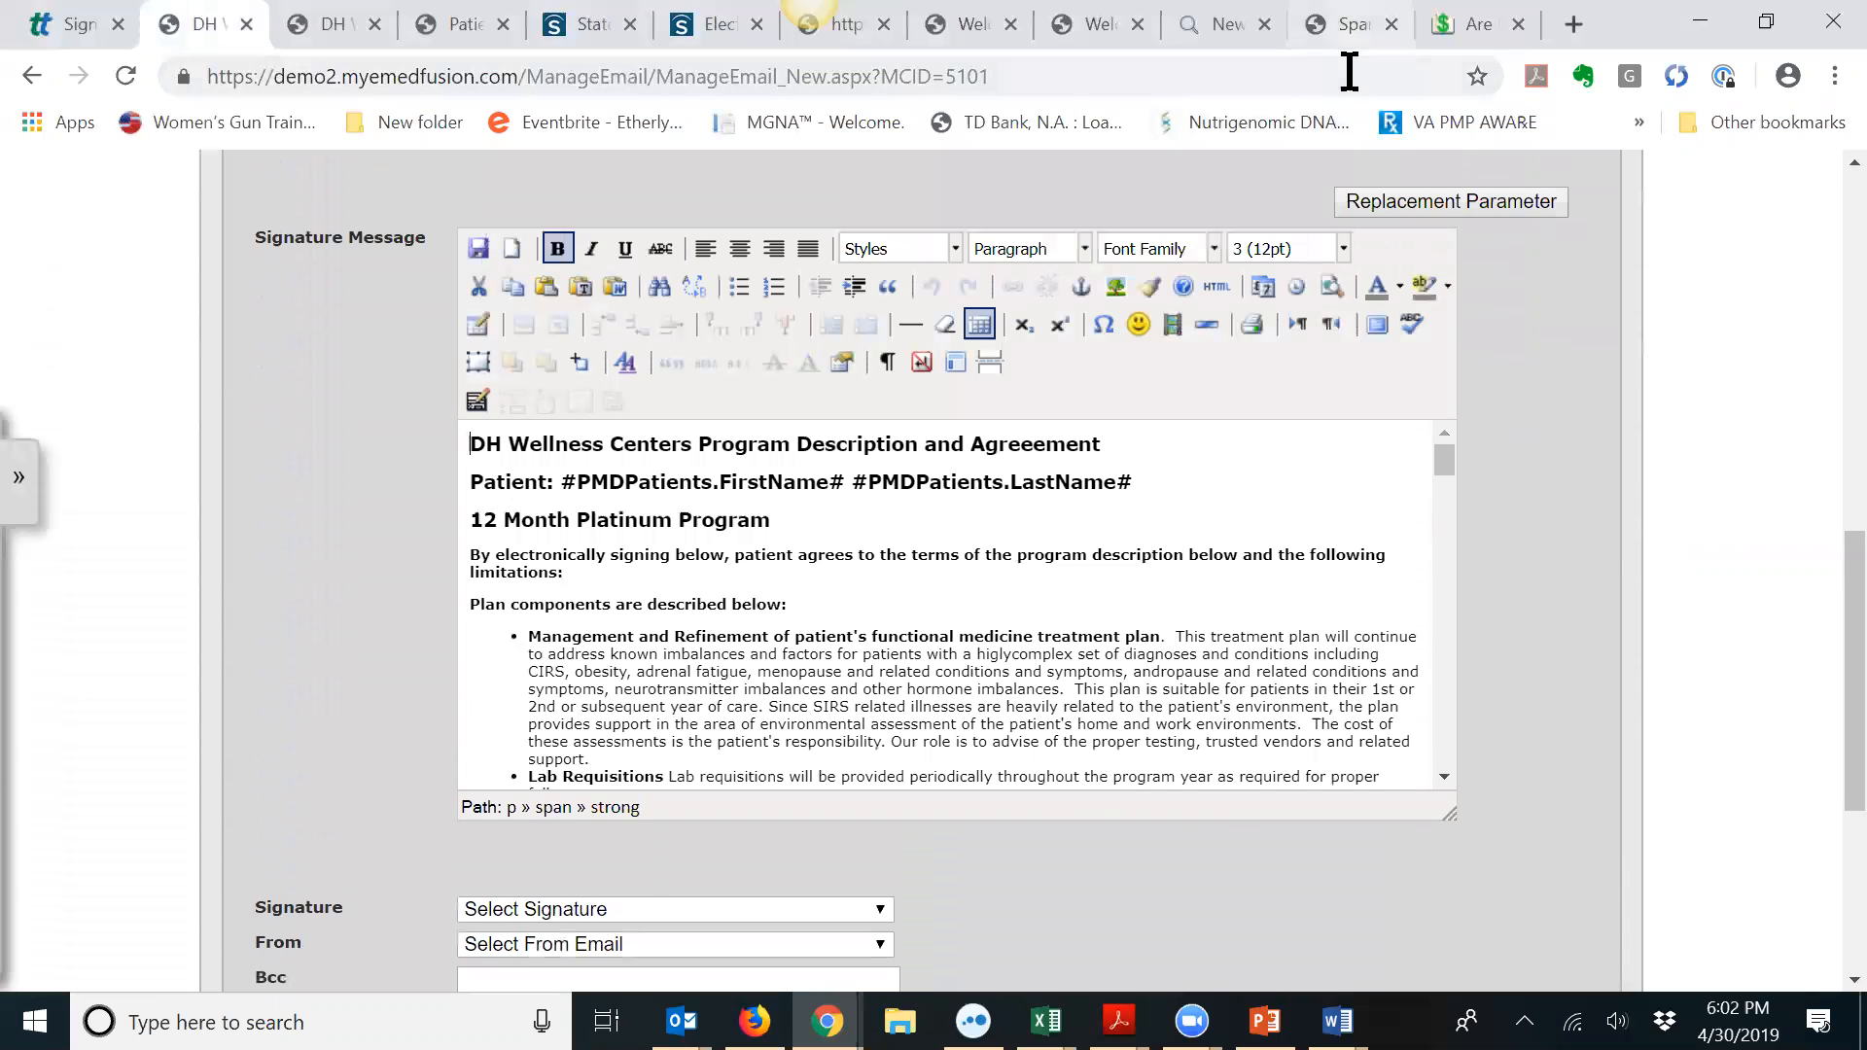
{"action": "left_click", "coordinate": [1350, 27]}
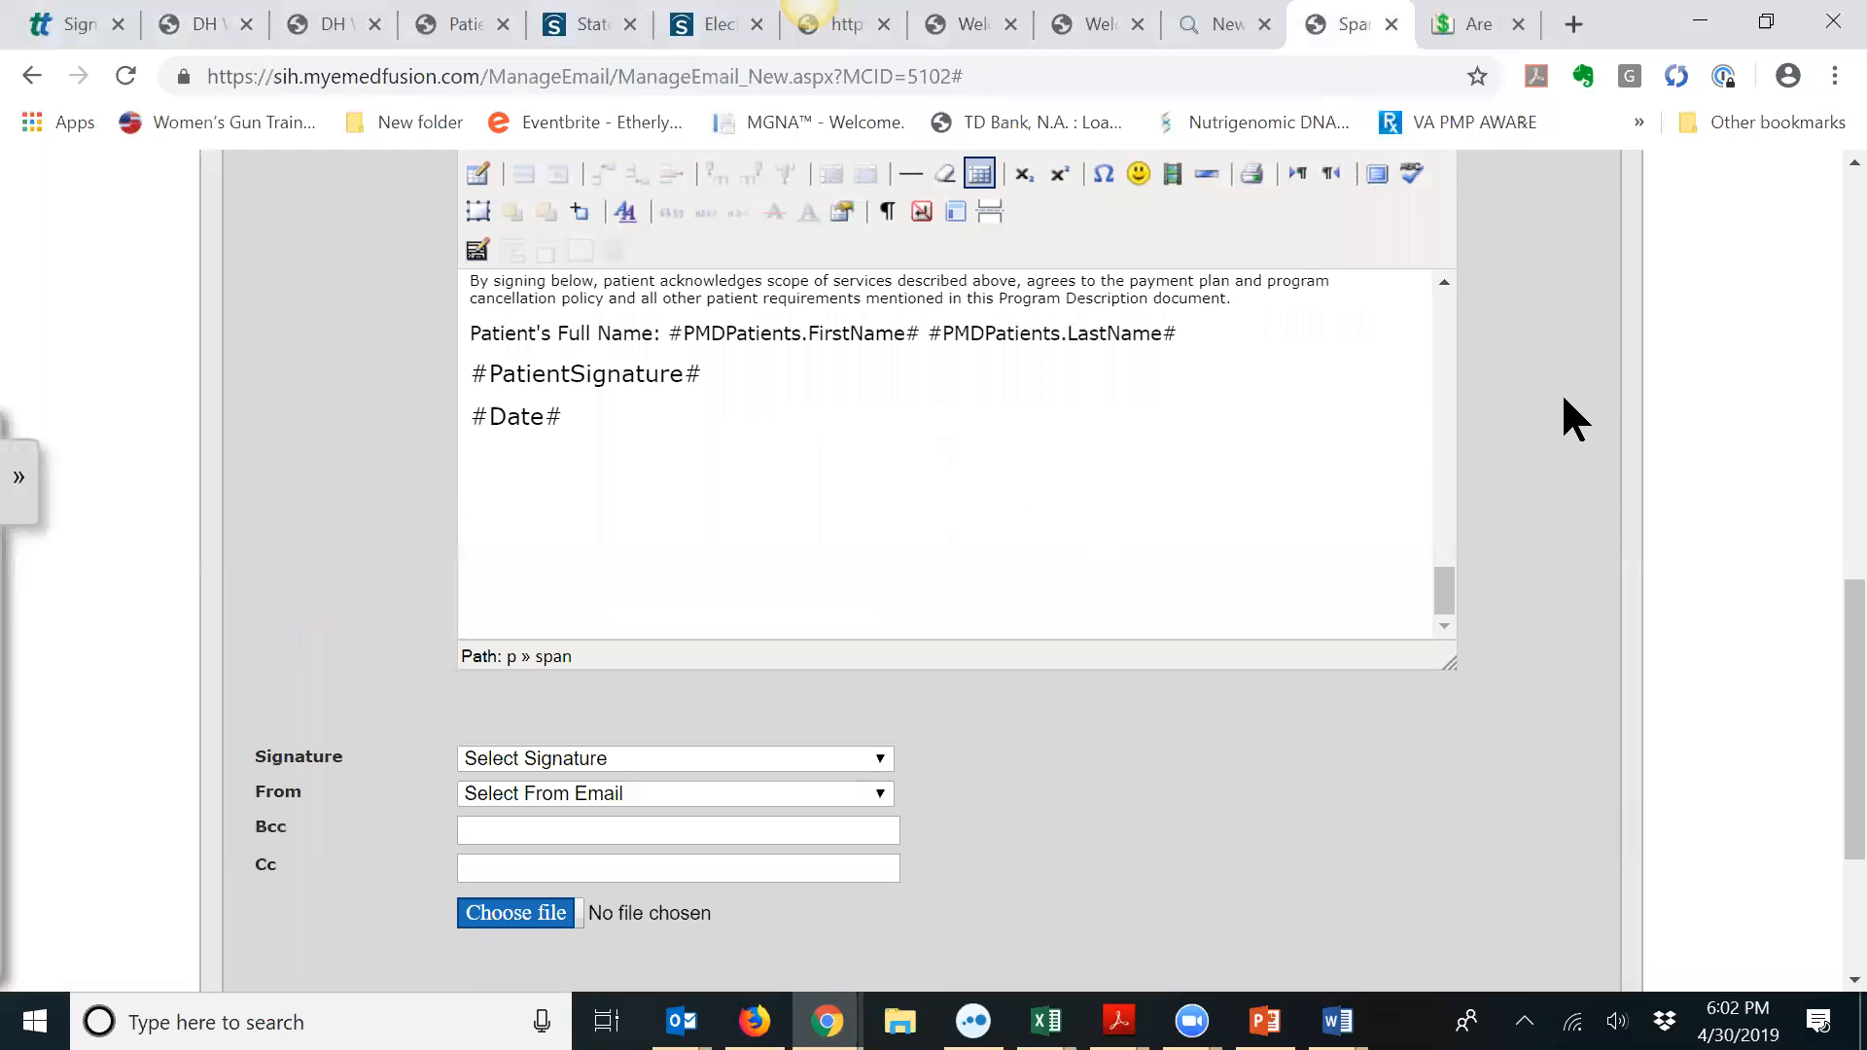
Step: Paste the copied program description HTML after the consent source's last line and apply it
{"action": "scroll", "coordinate": [1563, 398], "scroll_direction": "up", "scroll_amount": 3}
{"action": "left_click", "coordinate": [1217, 422]}
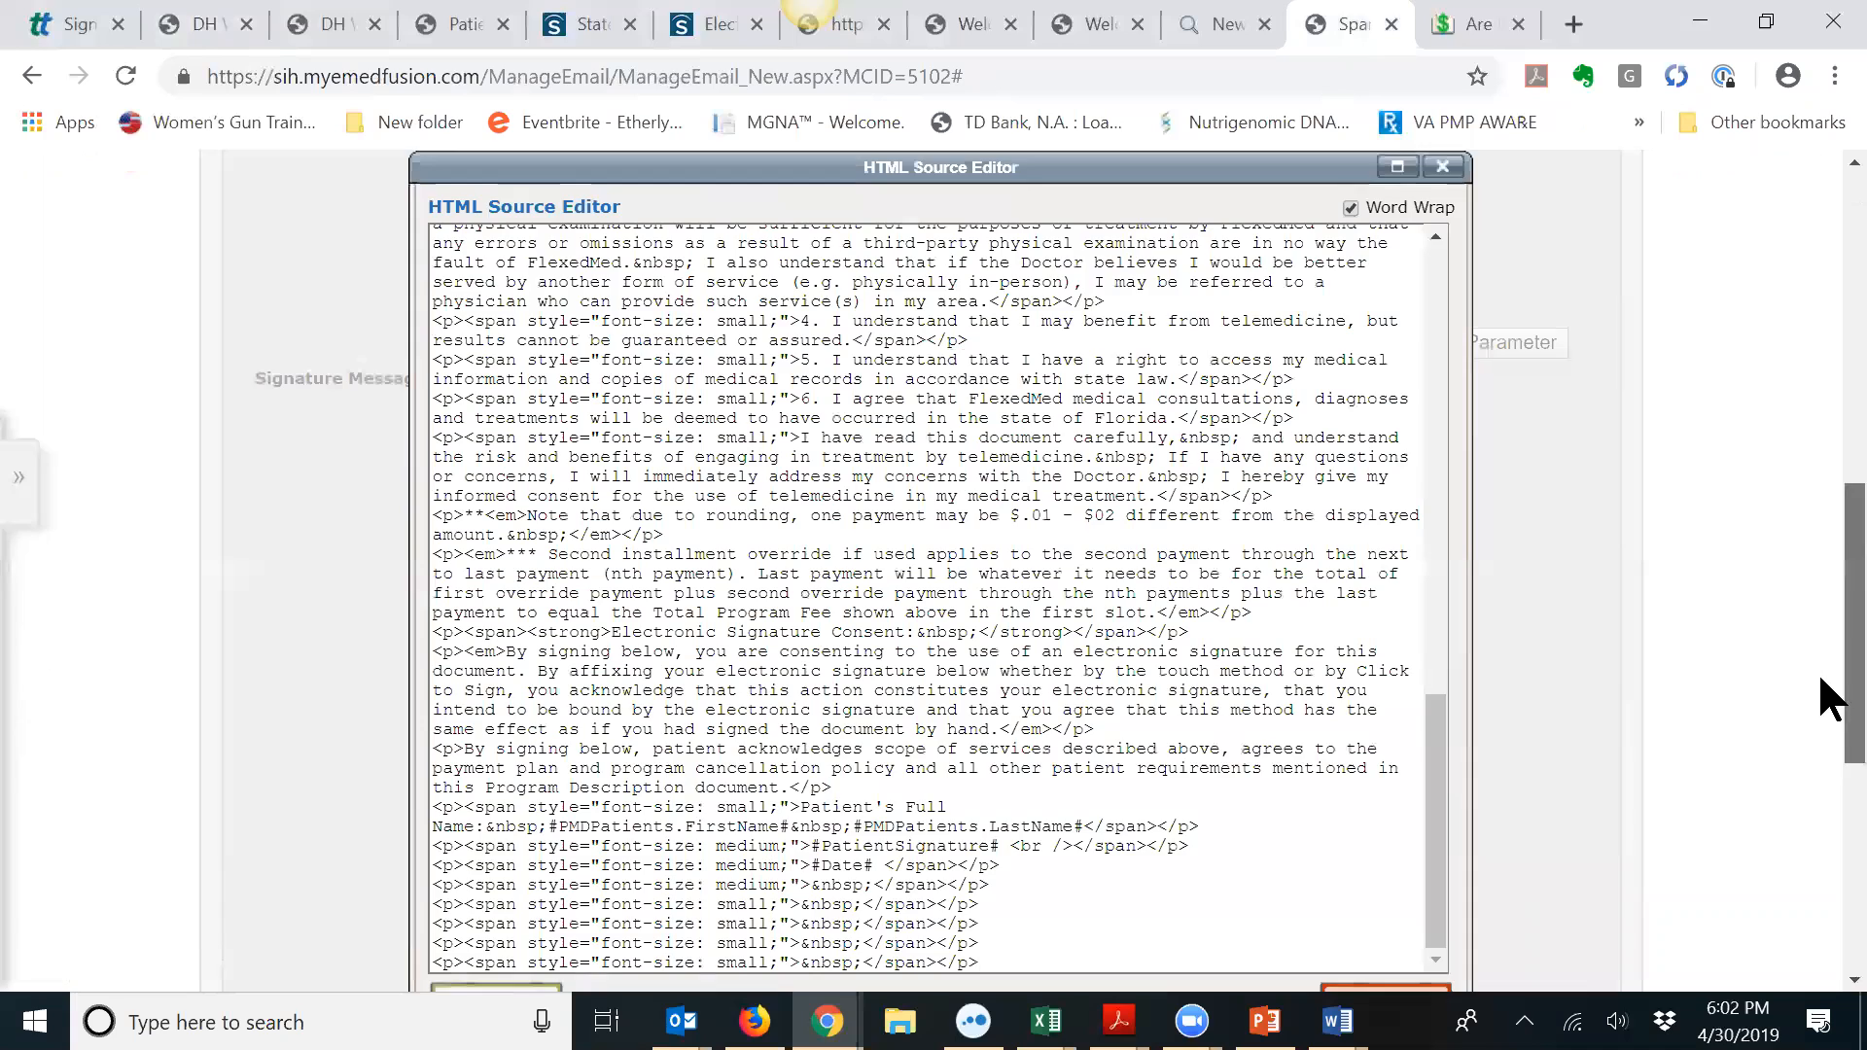
{"action": "scroll", "coordinate": [1825, 687], "scroll_direction": "down", "scroll_amount": 3}
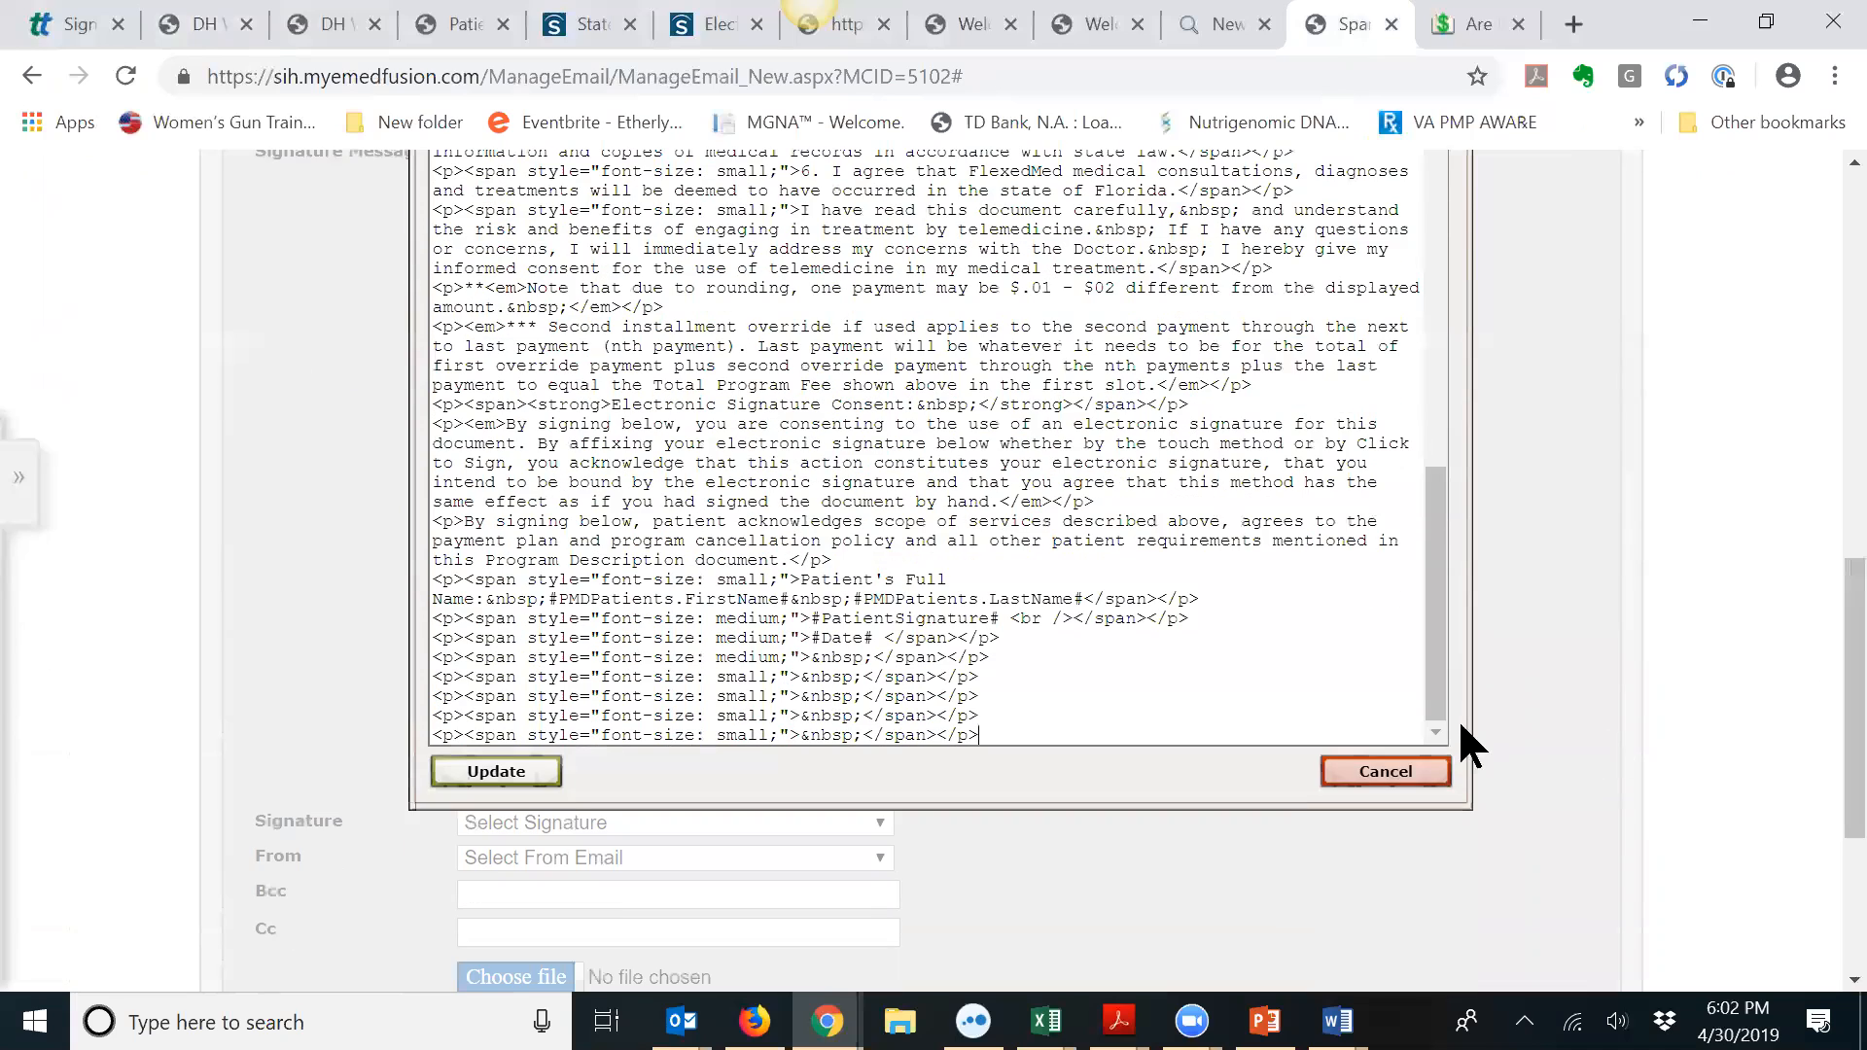
{"action": "left_click", "coordinate": [1034, 732]}
{"action": "key", "text": "Return"}
{"action": "key", "text": "Return"}
{"action": "key", "text": "Return"}
{"action": "key", "text": "Return"}
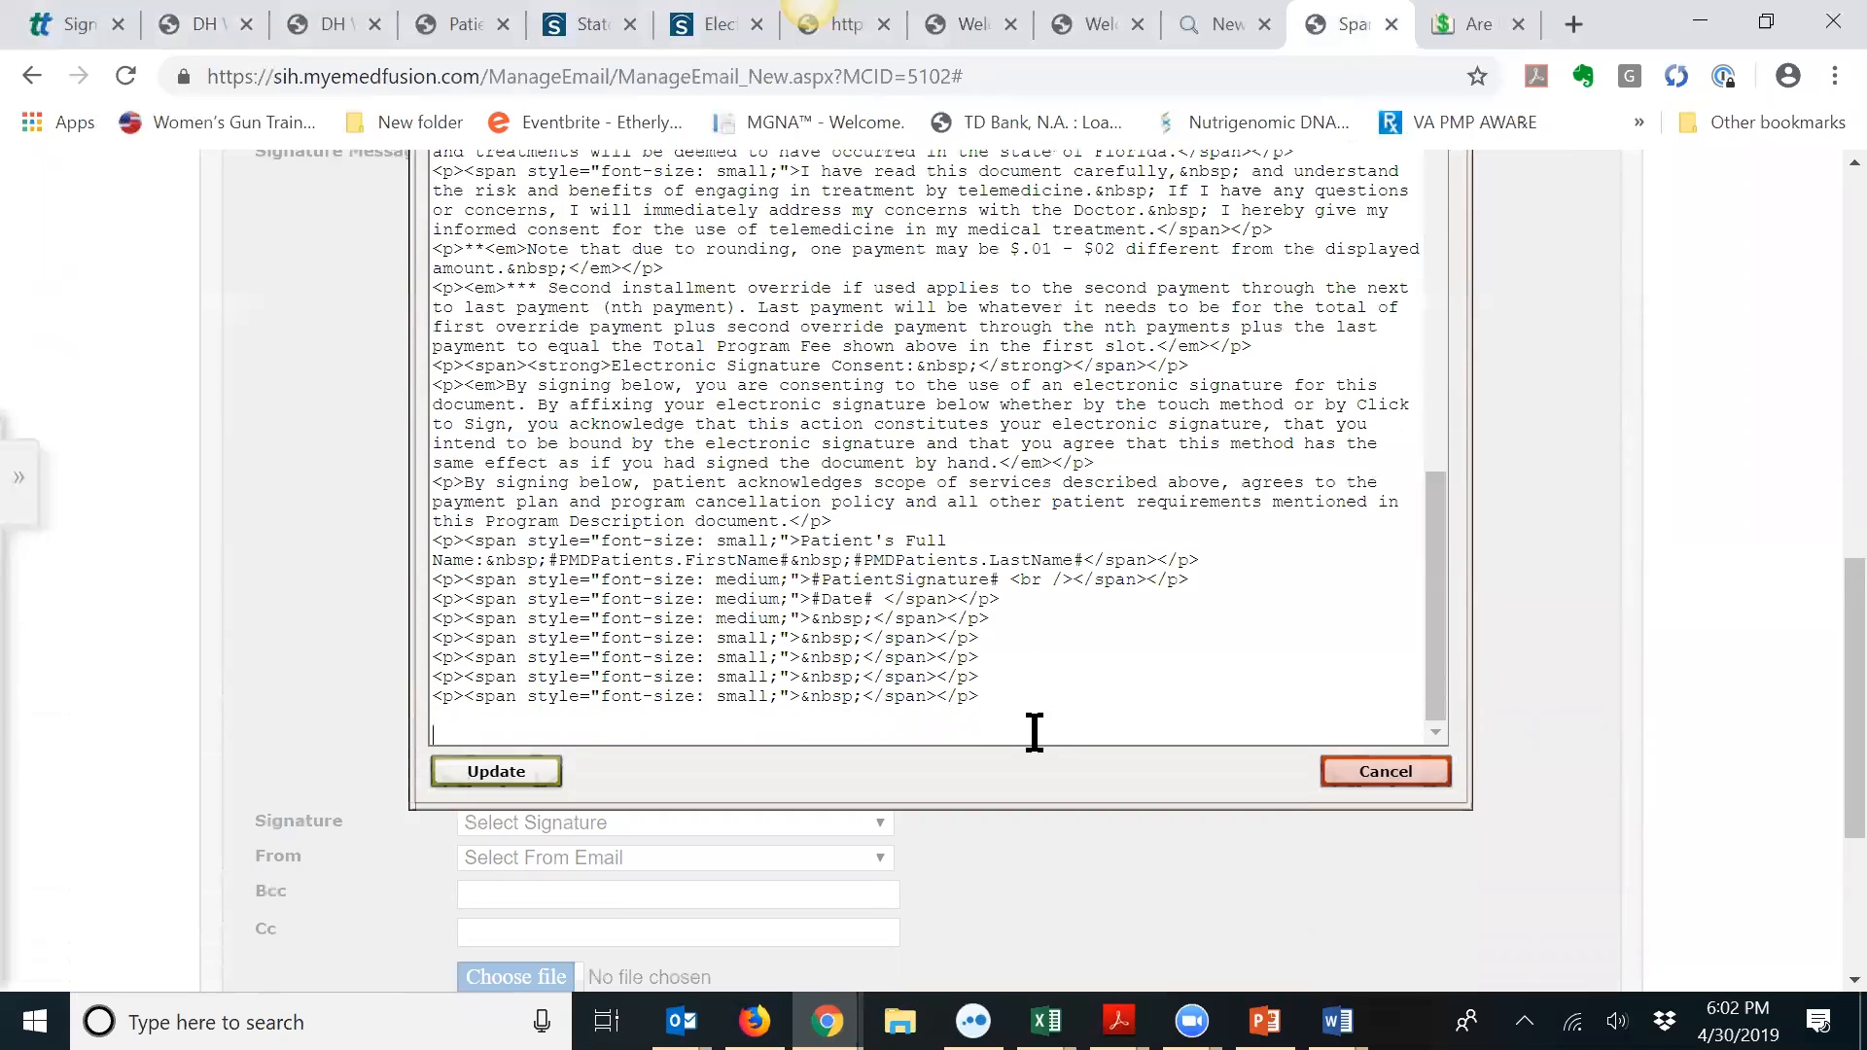
{"action": "key", "text": "ctrl+v"}
{"action": "scroll", "coordinate": [1034, 729], "scroll_direction": "up", "scroll_amount": 10}
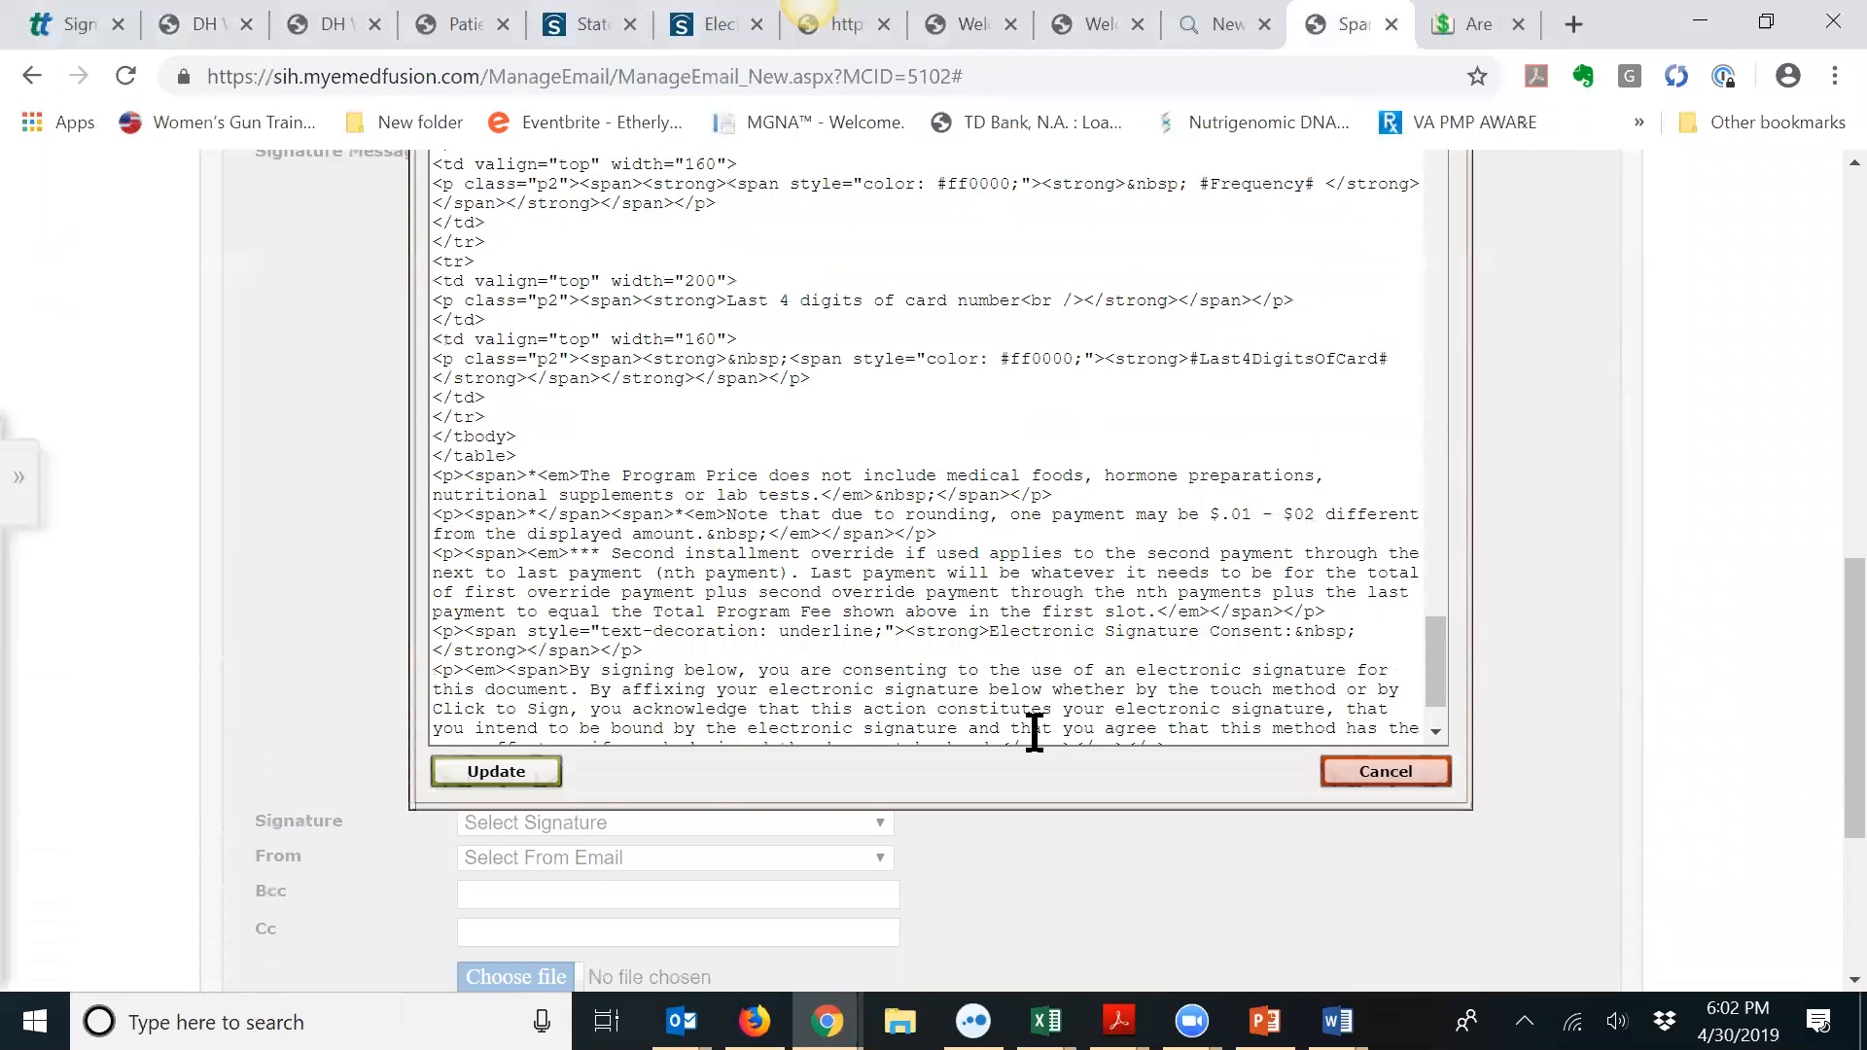
{"action": "left_click", "coordinate": [496, 771]}
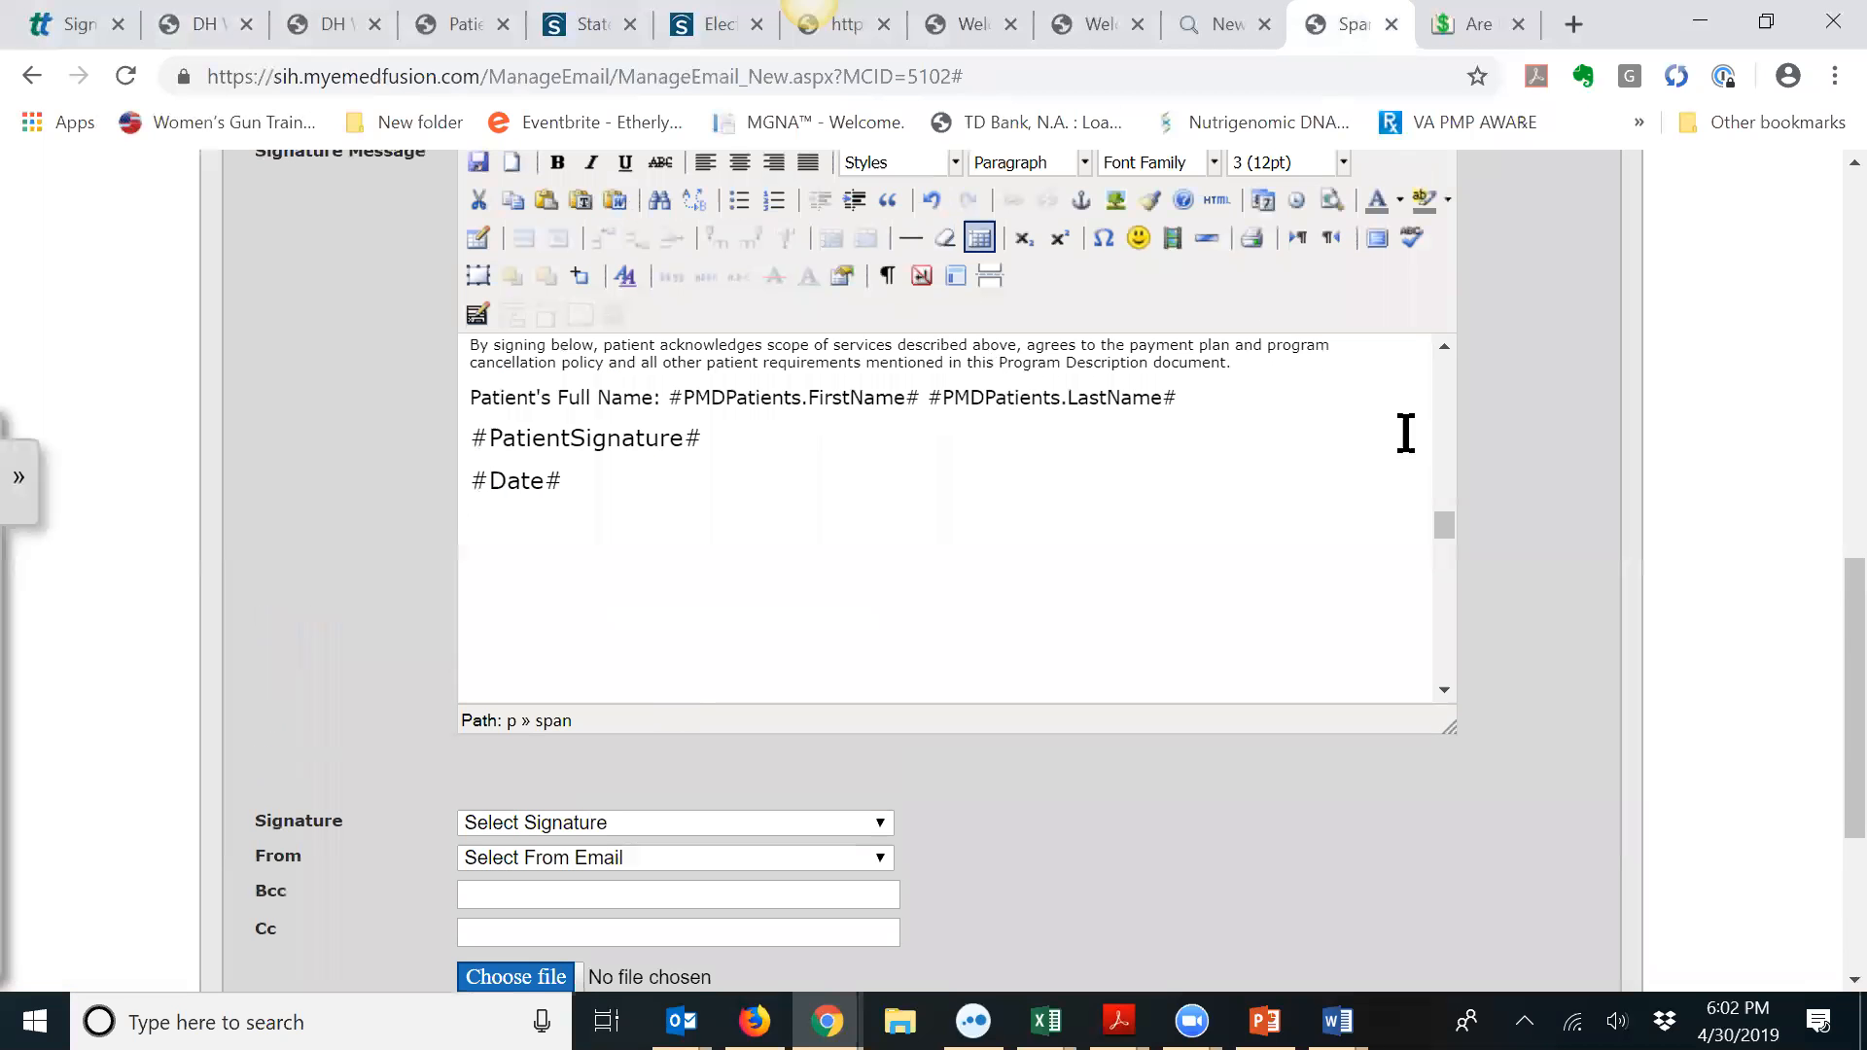
{"action": "left_click_drag", "start_coordinate": [1445, 519], "coordinate": [1467, 640]}
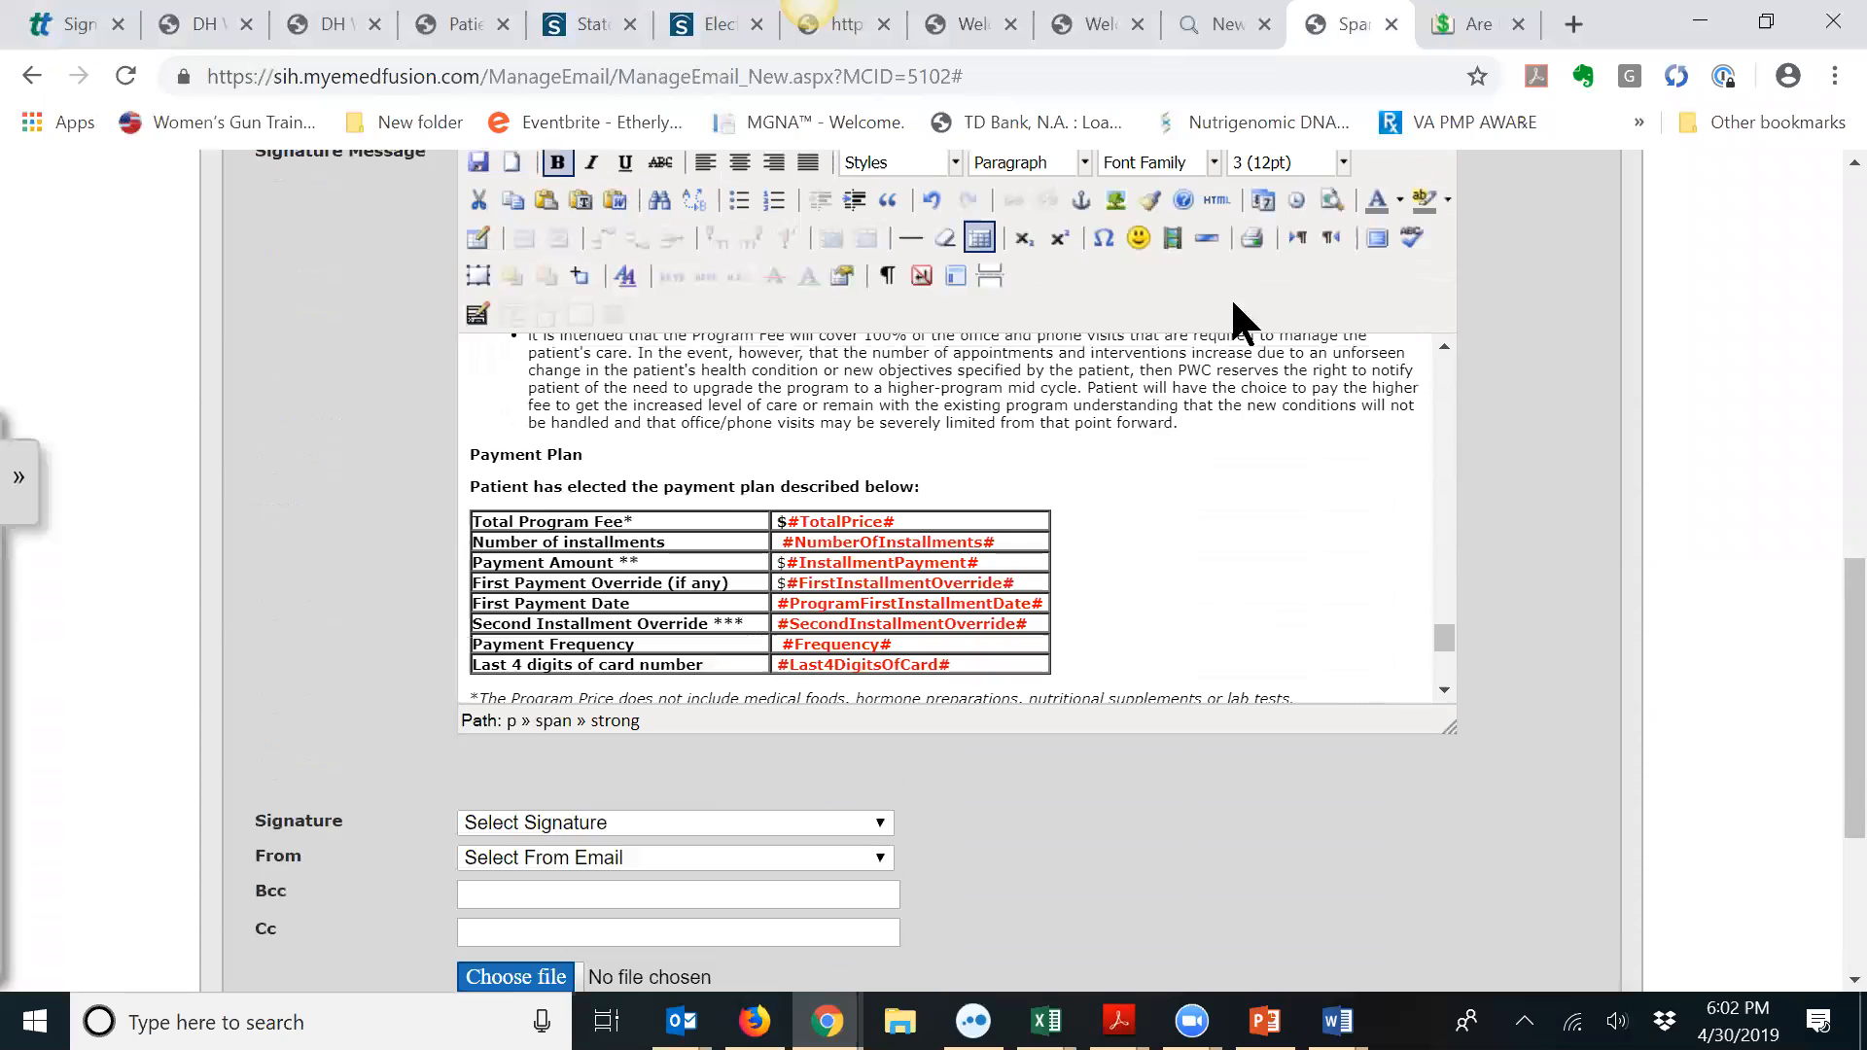
Step: In the HTML source, select and copy the Payment Plan heading through the table's end
{"action": "scroll", "coordinate": [1533, 409], "scroll_direction": "up", "scroll_amount": 3}
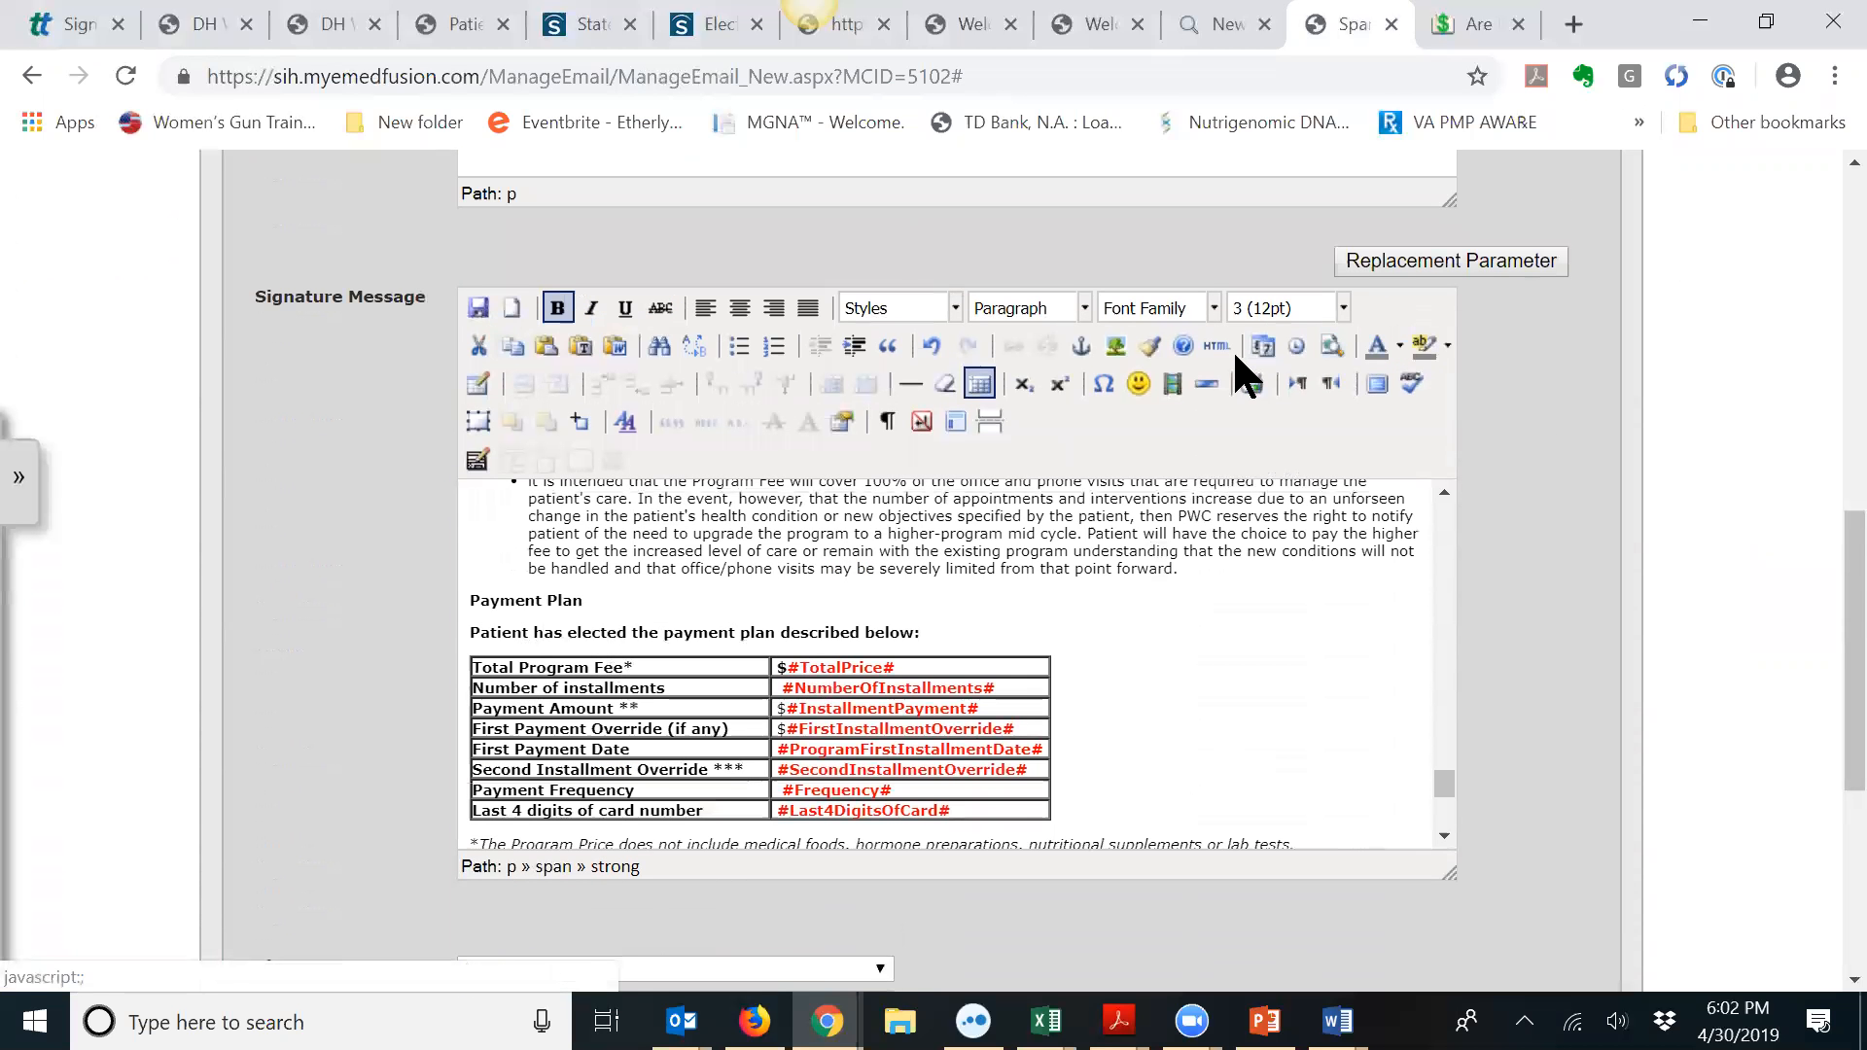
{"action": "left_click", "coordinate": [1217, 346]}
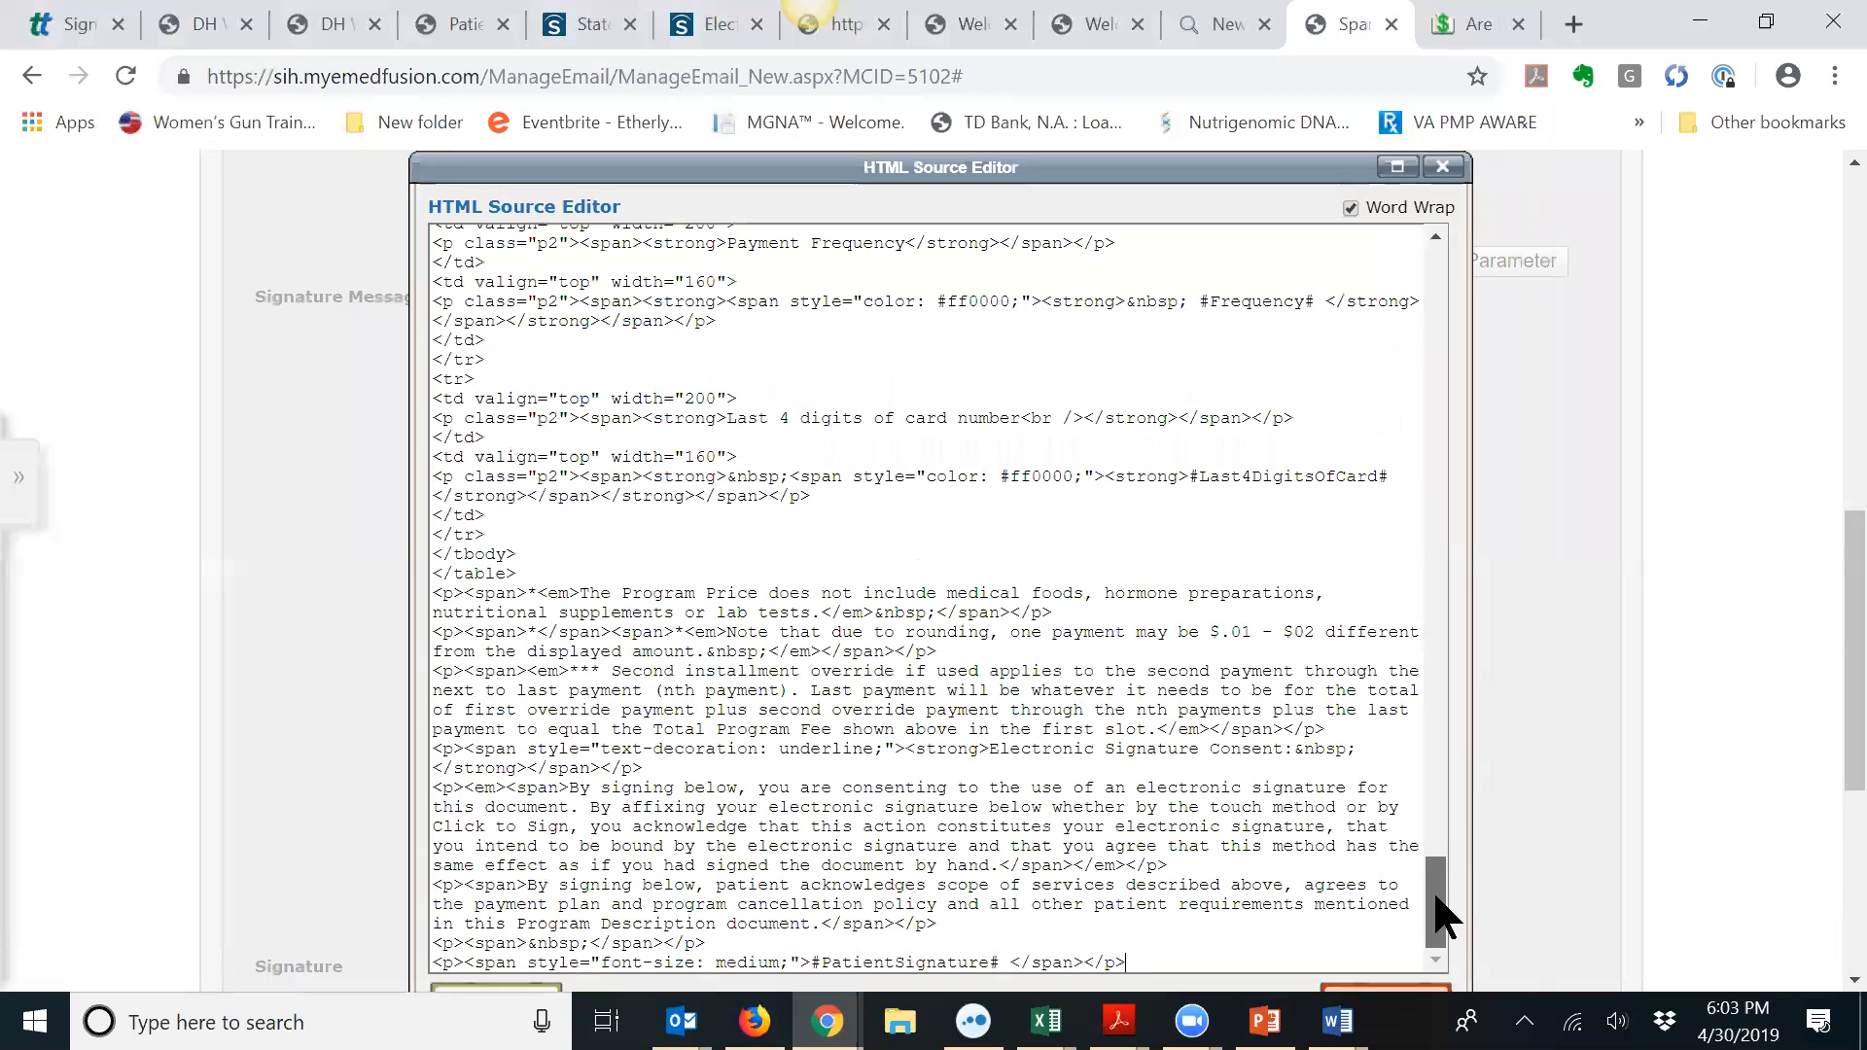
{"action": "left_click_drag", "start_coordinate": [1438, 899], "coordinate": [1469, 751]}
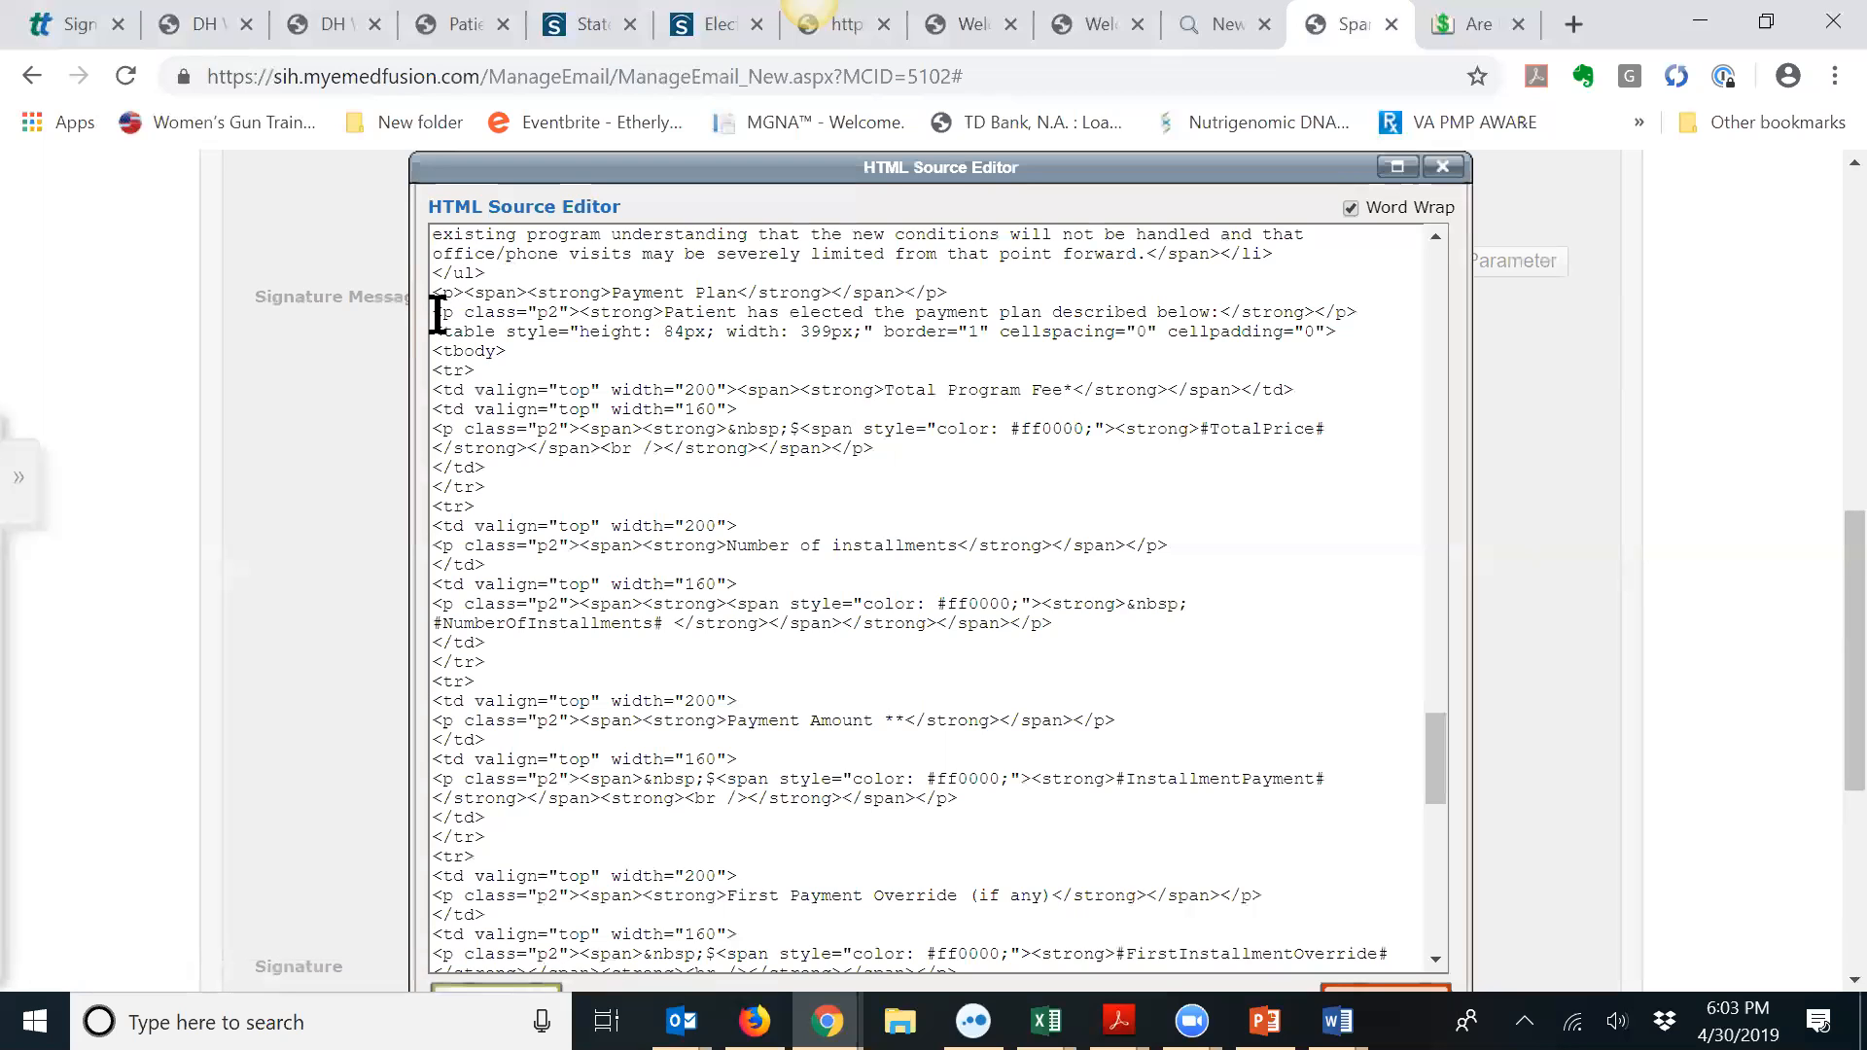
{"action": "left_click_drag", "start_coordinate": [433, 292], "coordinate": [694, 416]}
{"action": "scroll", "coordinate": [697, 555], "scroll_direction": "down", "scroll_amount": 6}
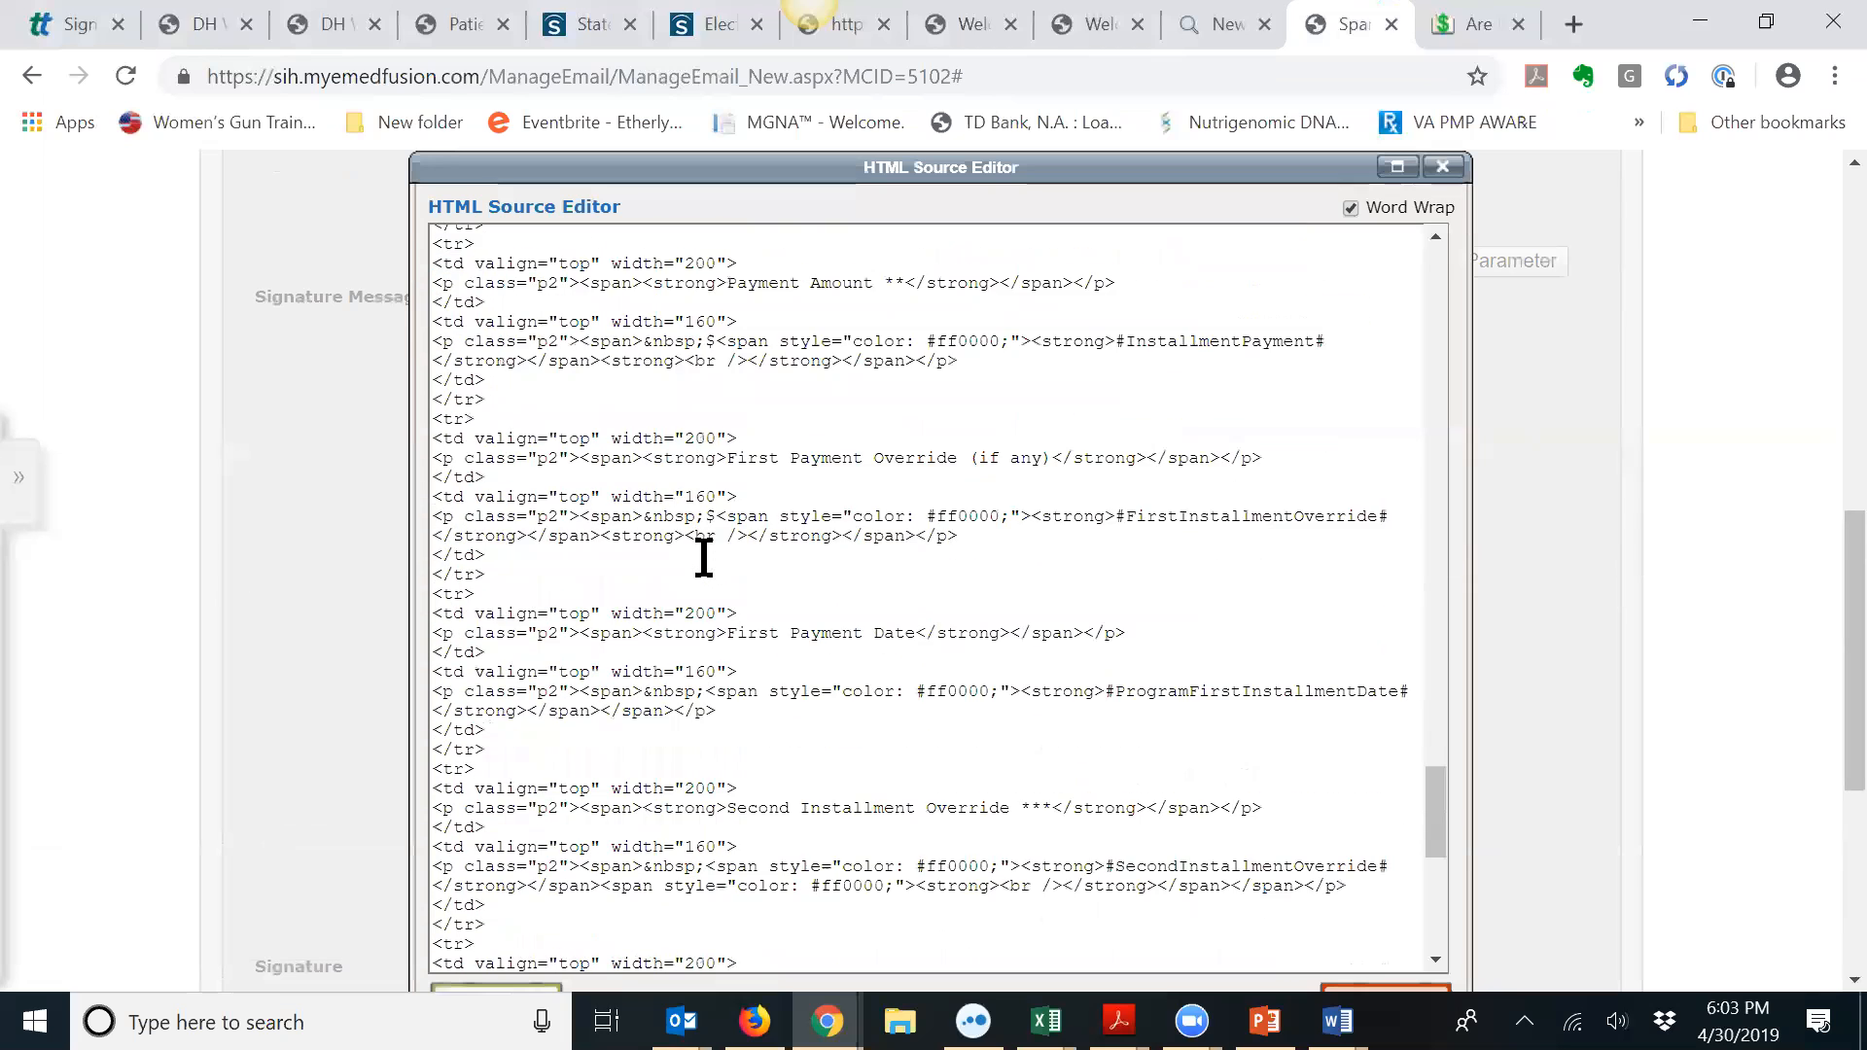
{"action": "scroll", "coordinate": [703, 562], "scroll_direction": "down", "scroll_amount": 5}
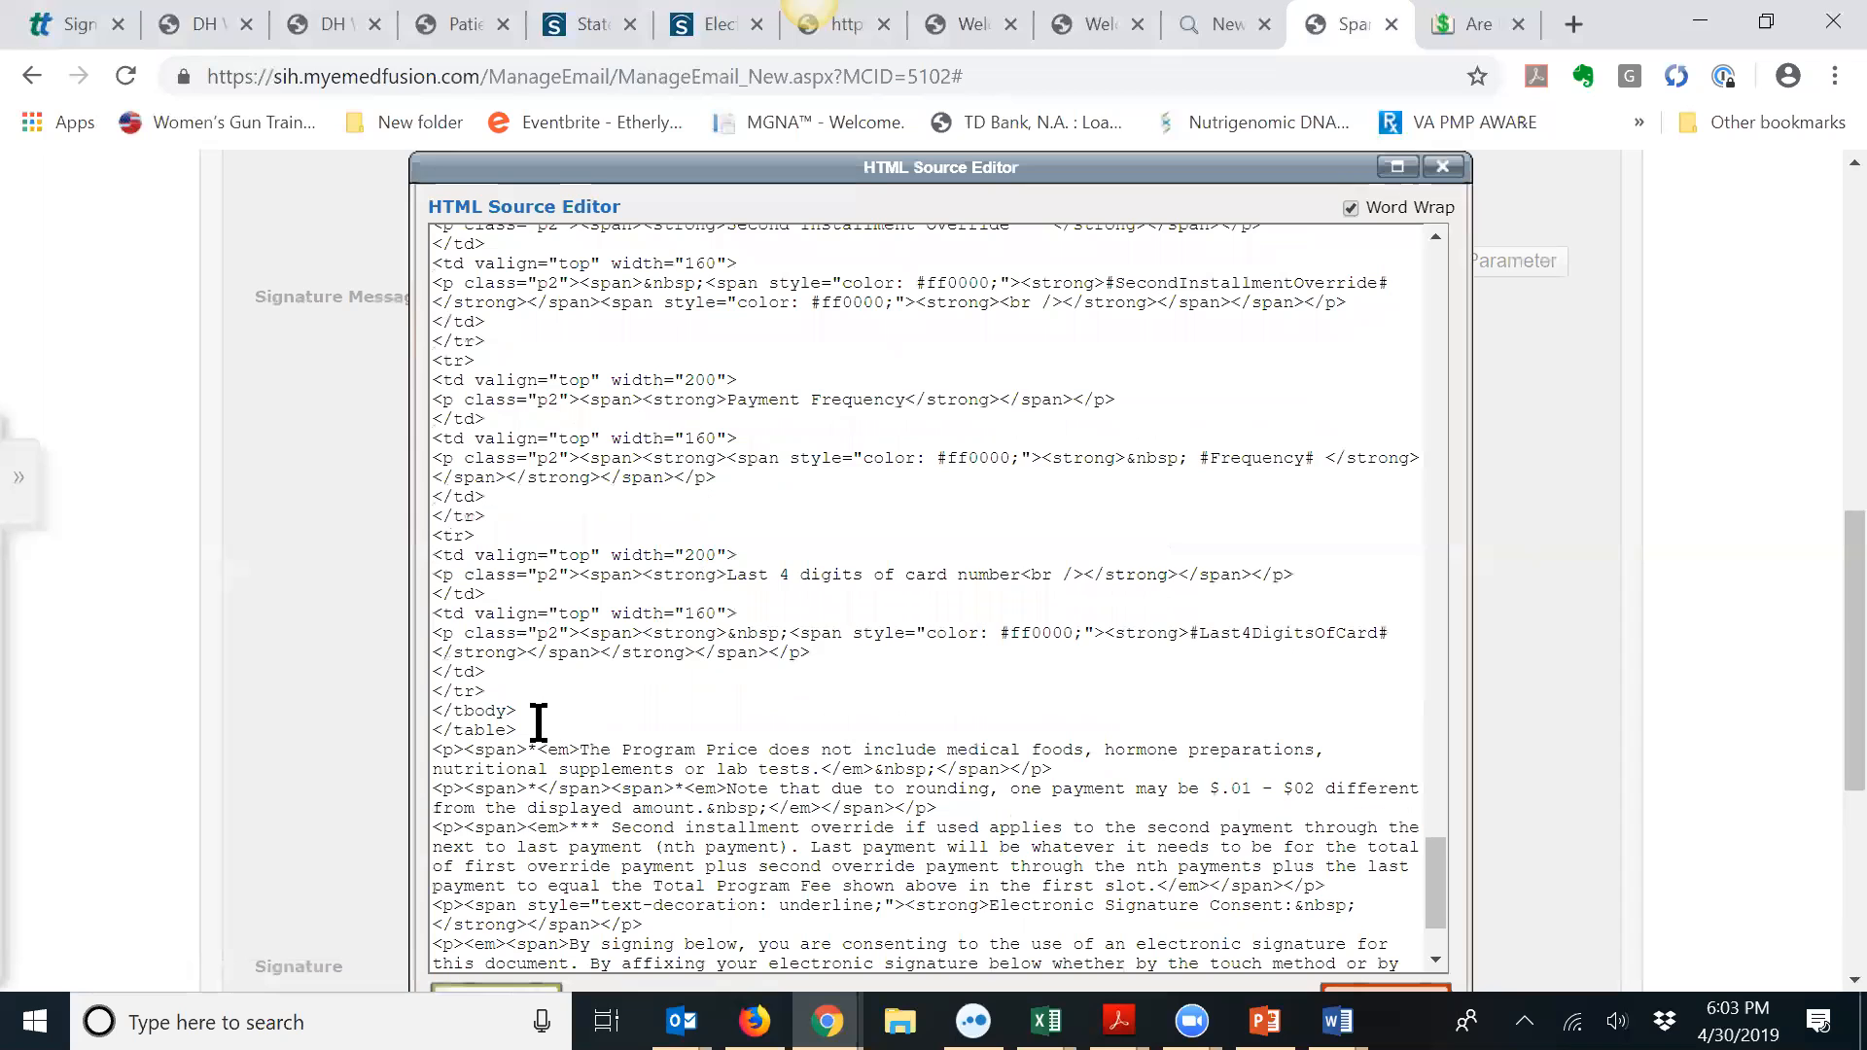
{"action": "left_click", "coordinate": [538, 722], "text": "shift"}
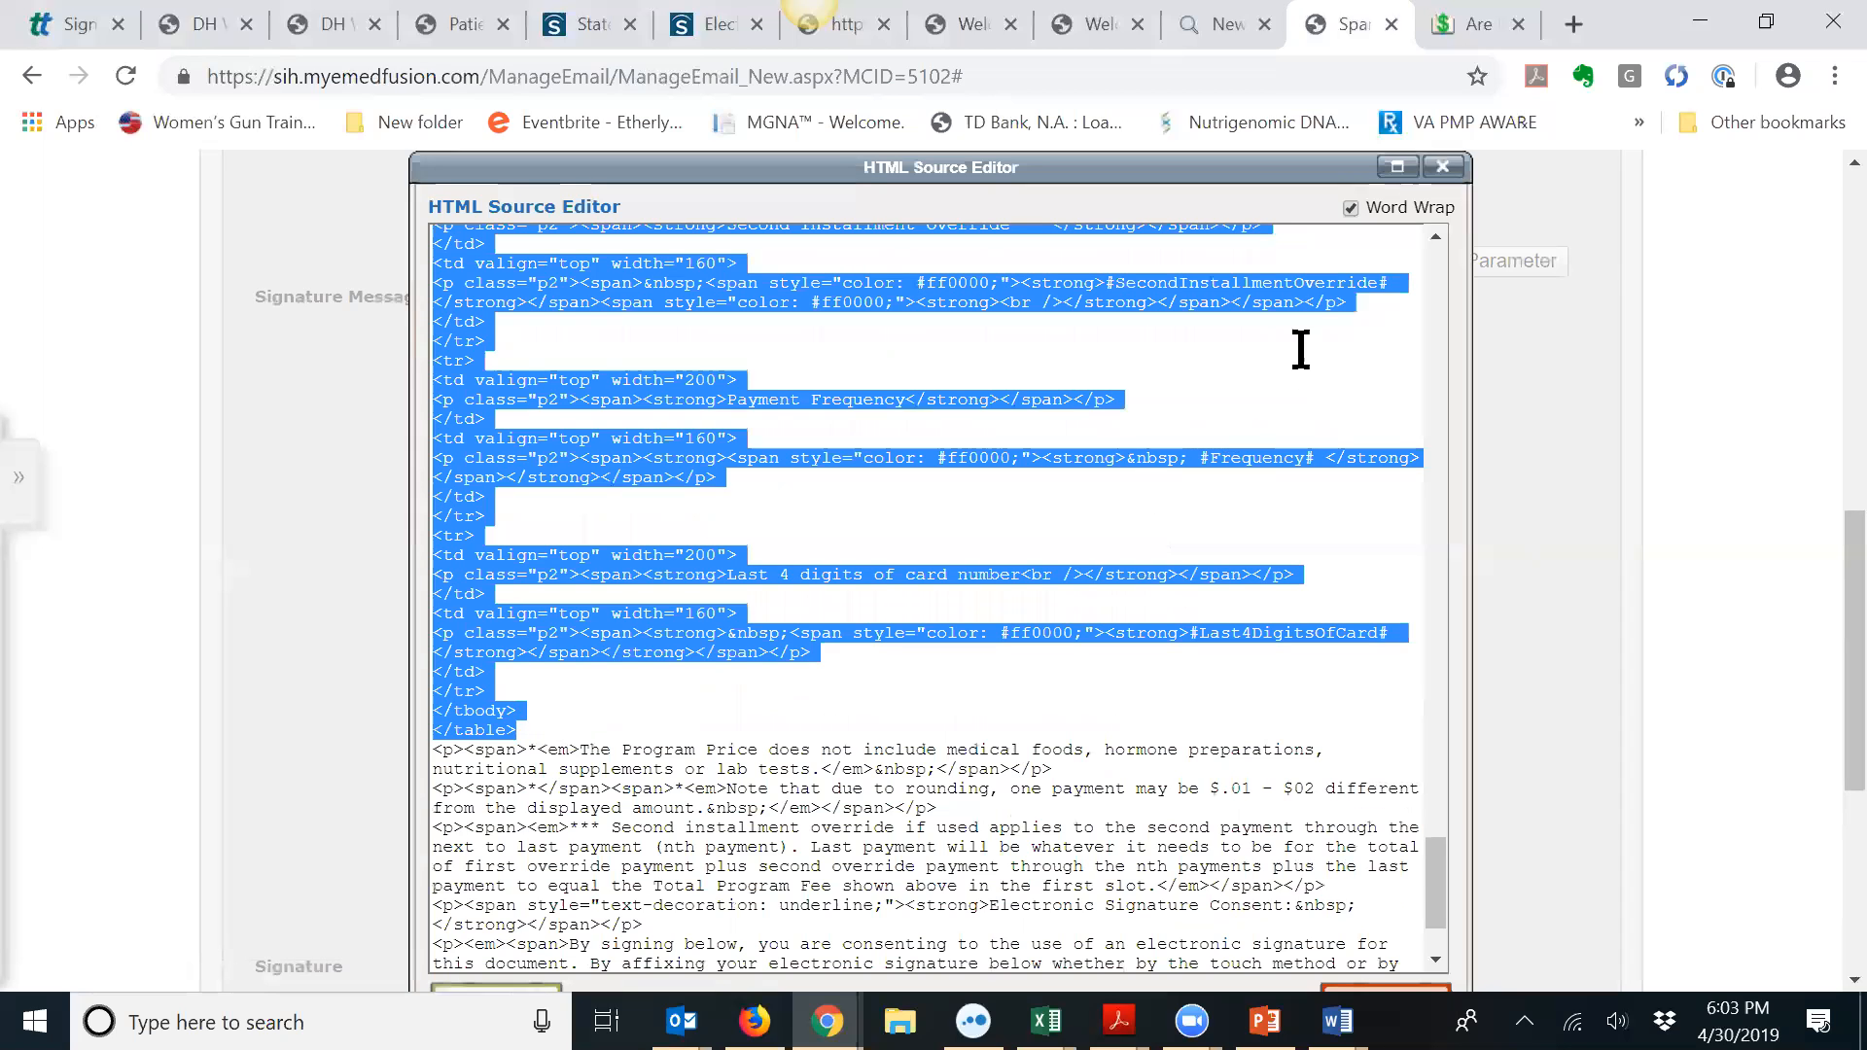
{"action": "mouse_move", "coordinate": [1429, 879]}
{"action": "left_mouse_down"}
{"action": "mouse_move", "coordinate": [1458, 466]}
{"action": "mouse_move", "coordinate": [1441, 287]}
{"action": "mouse_move", "coordinate": [1445, 430]}
{"action": "mouse_move", "coordinate": [1486, 552]}
{"action": "left_mouse_up"}
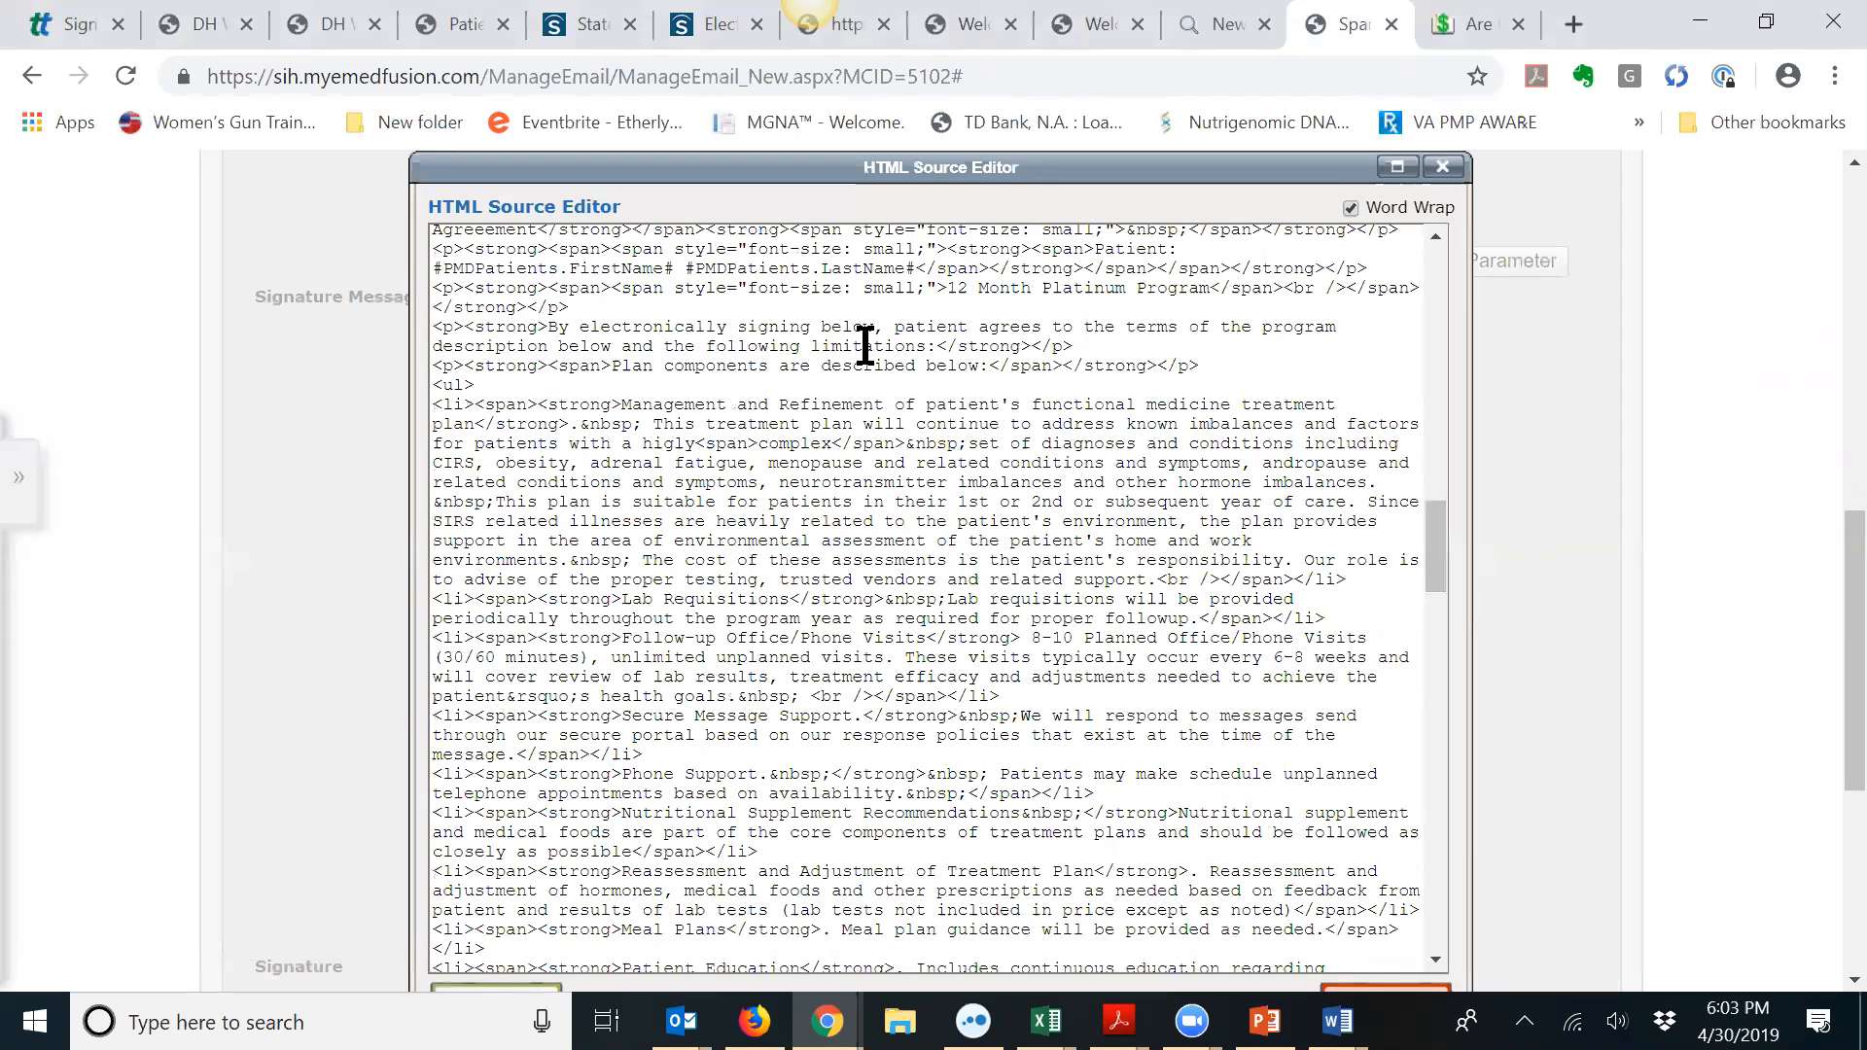
Step: Paste the Payment Plan block after the #Date# line and apply the source
{"action": "scroll", "coordinate": [866, 346], "scroll_direction": "up", "scroll_amount": 1}
{"action": "scroll", "coordinate": [865, 346], "scroll_direction": "up", "scroll_amount": 2}
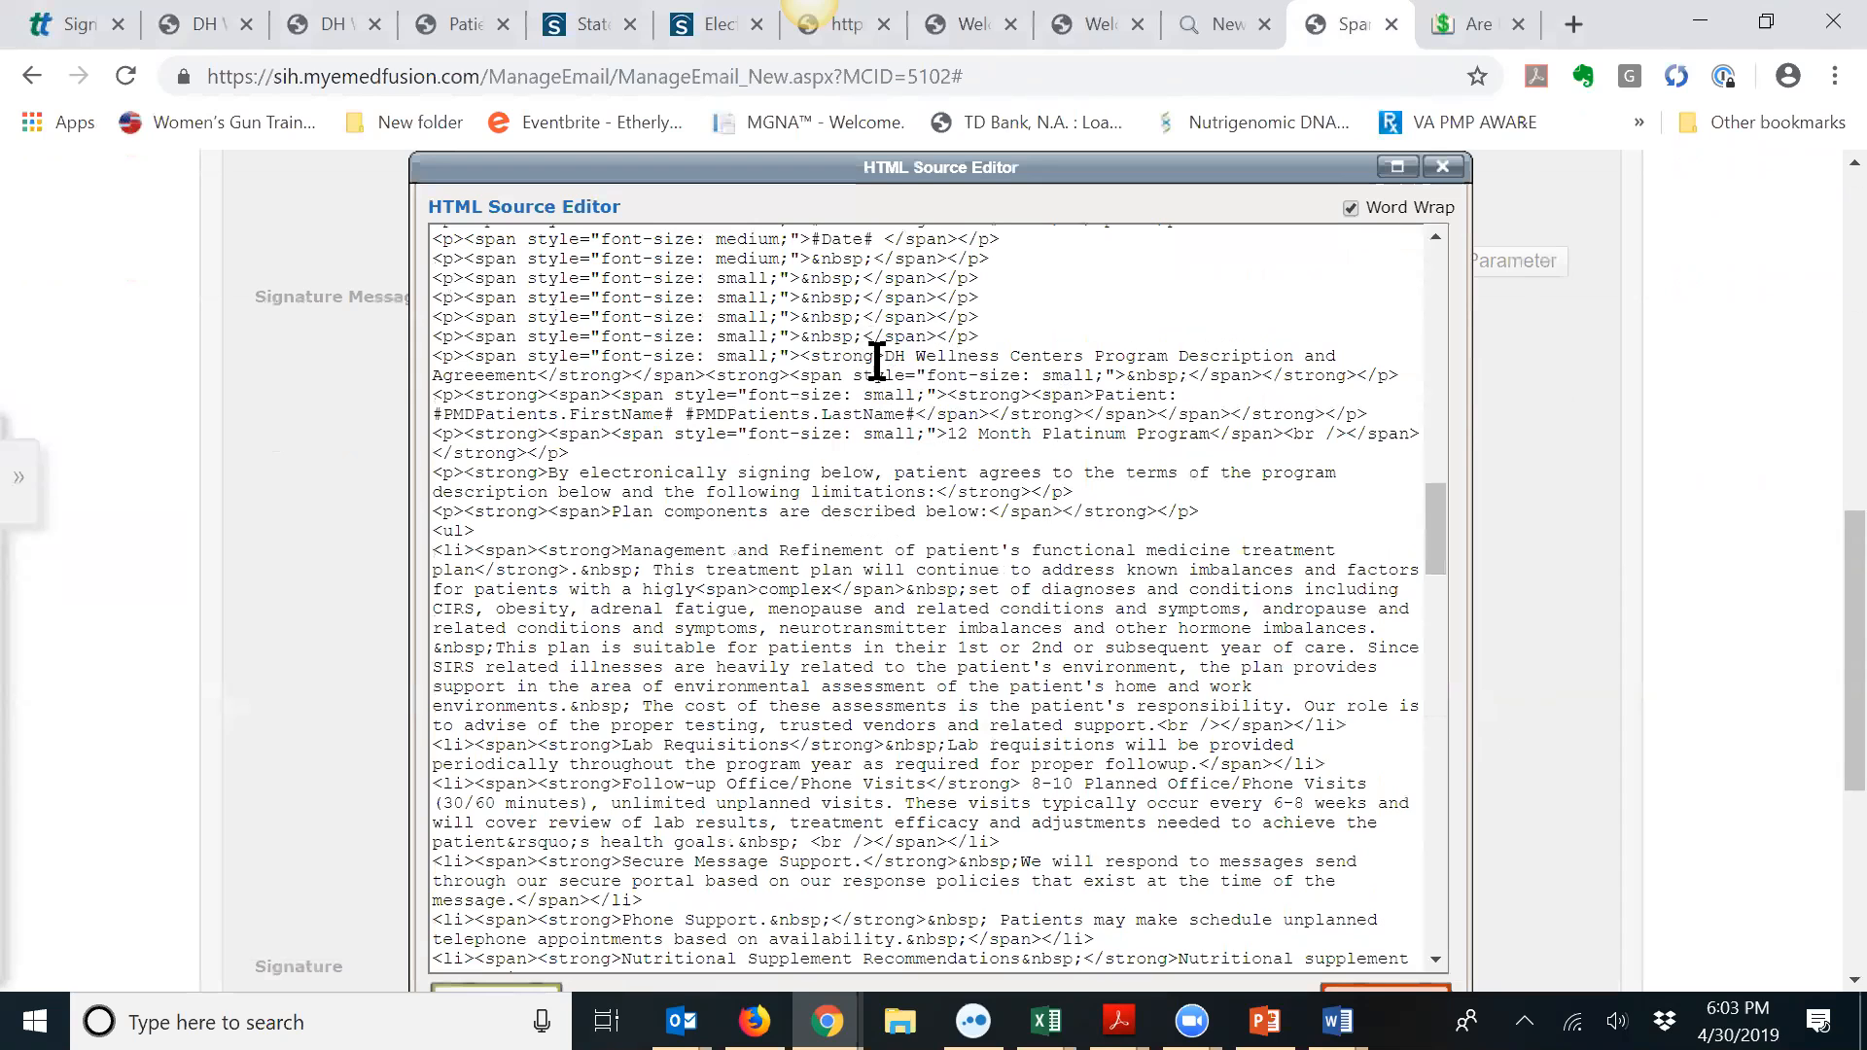
{"action": "scroll", "coordinate": [992, 366], "scroll_direction": "up", "scroll_amount": 1}
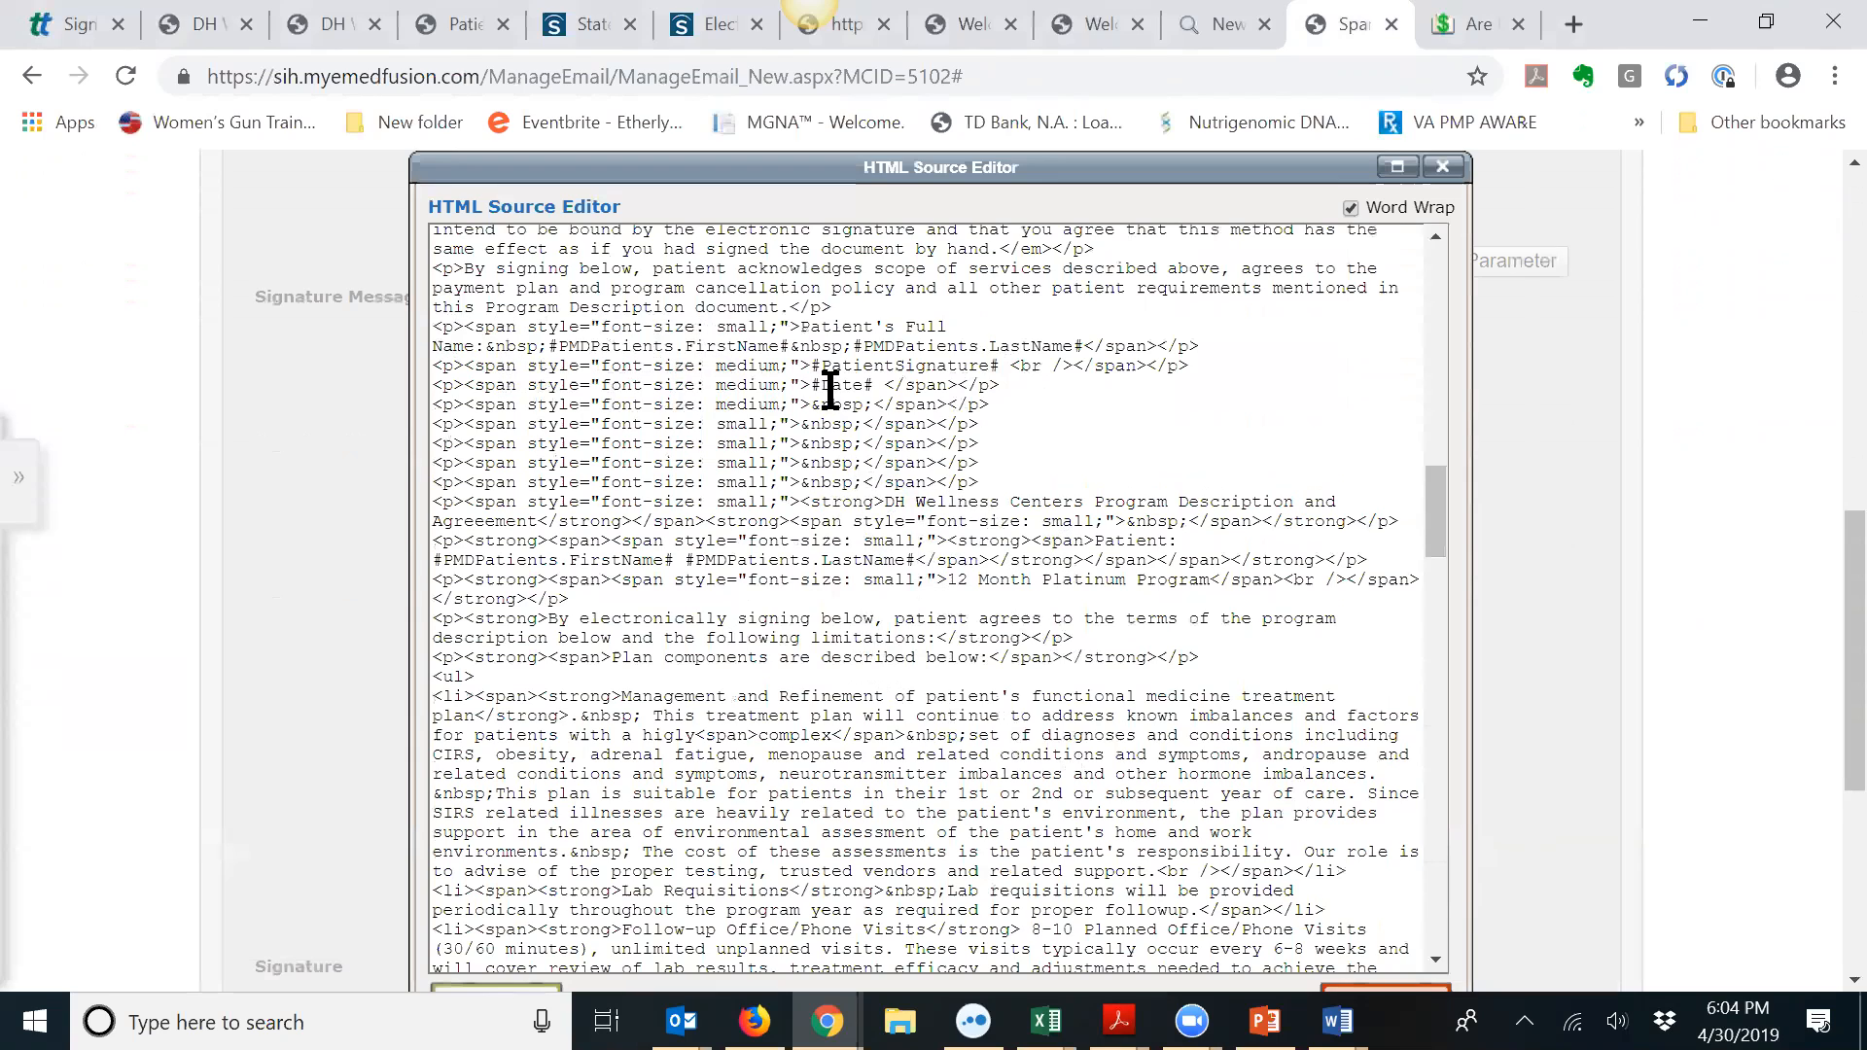
{"action": "left_click", "coordinate": [1007, 393]}
{"action": "scroll", "coordinate": [1145, 406], "scroll_direction": "down", "scroll_amount": 2}
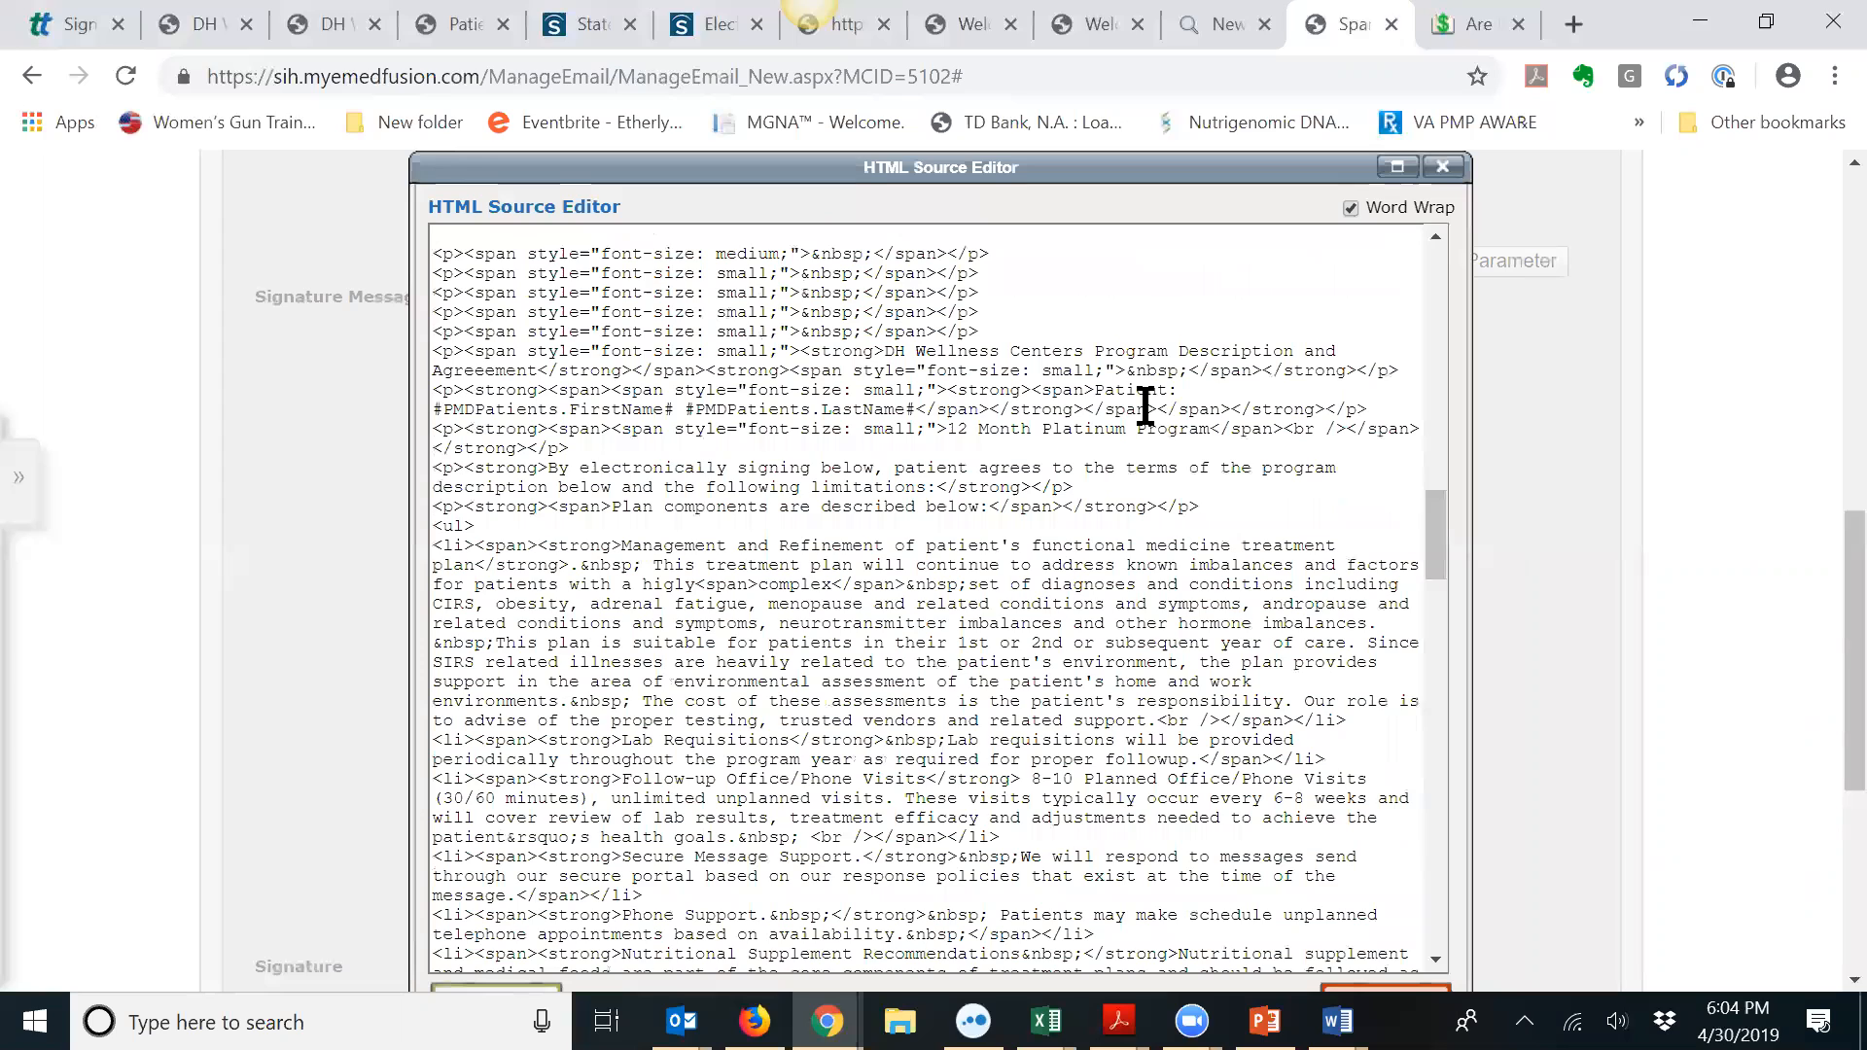
{"action": "scroll", "coordinate": [1145, 406], "scroll_direction": "up", "scroll_amount": 2}
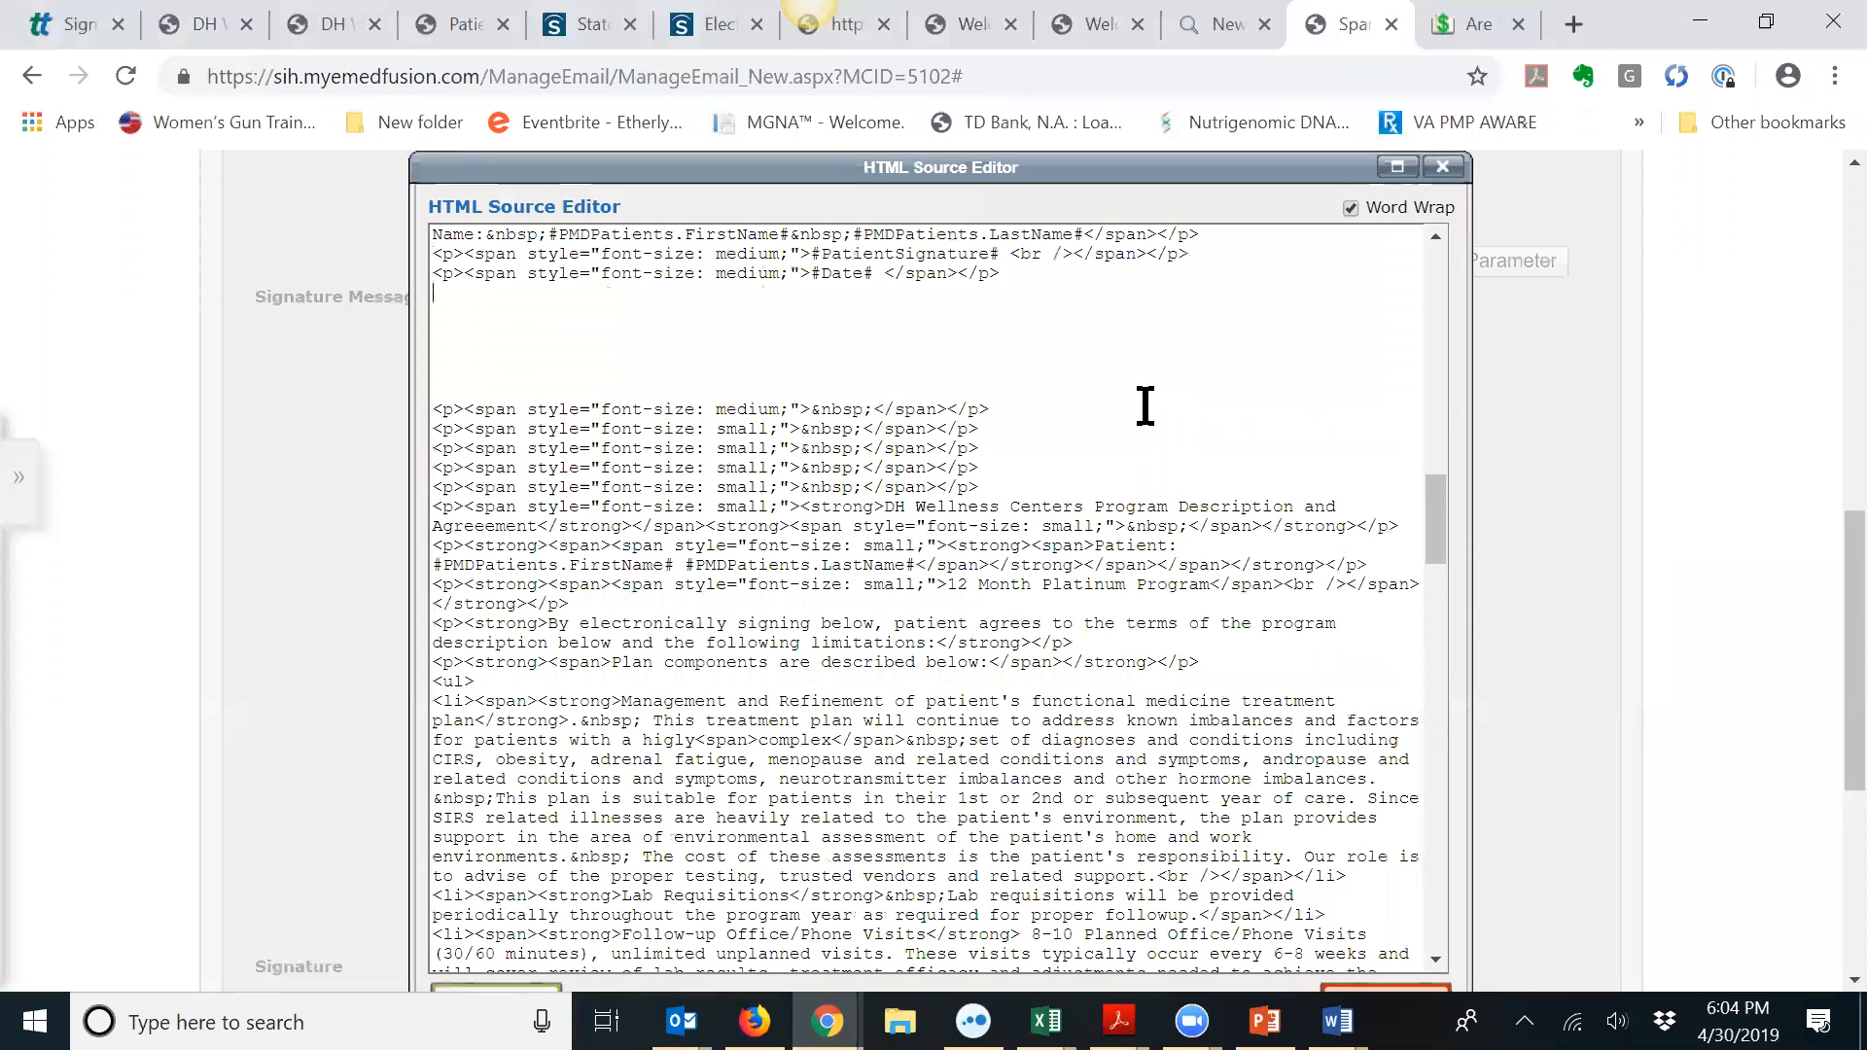
{"action": "key", "text": "ctrl+v"}
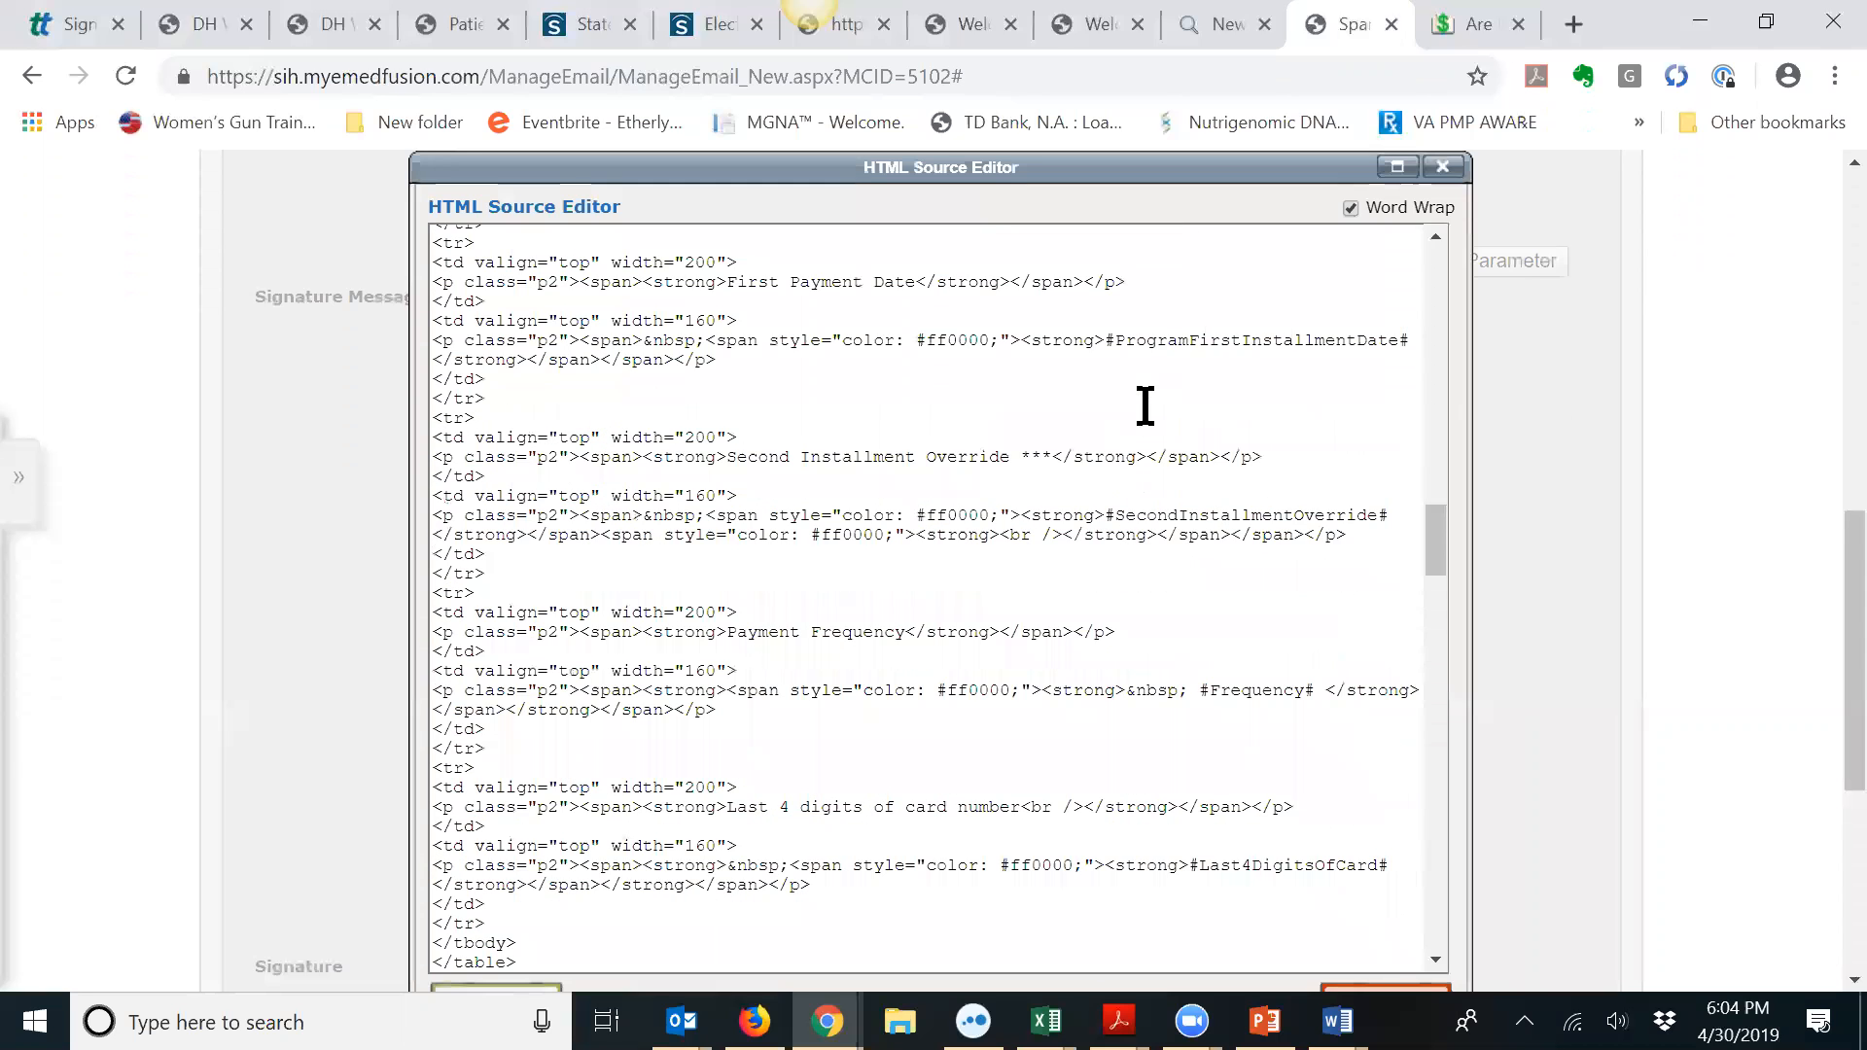
{"action": "scroll", "coordinate": [1820, 627], "scroll_direction": "down", "scroll_amount": 3}
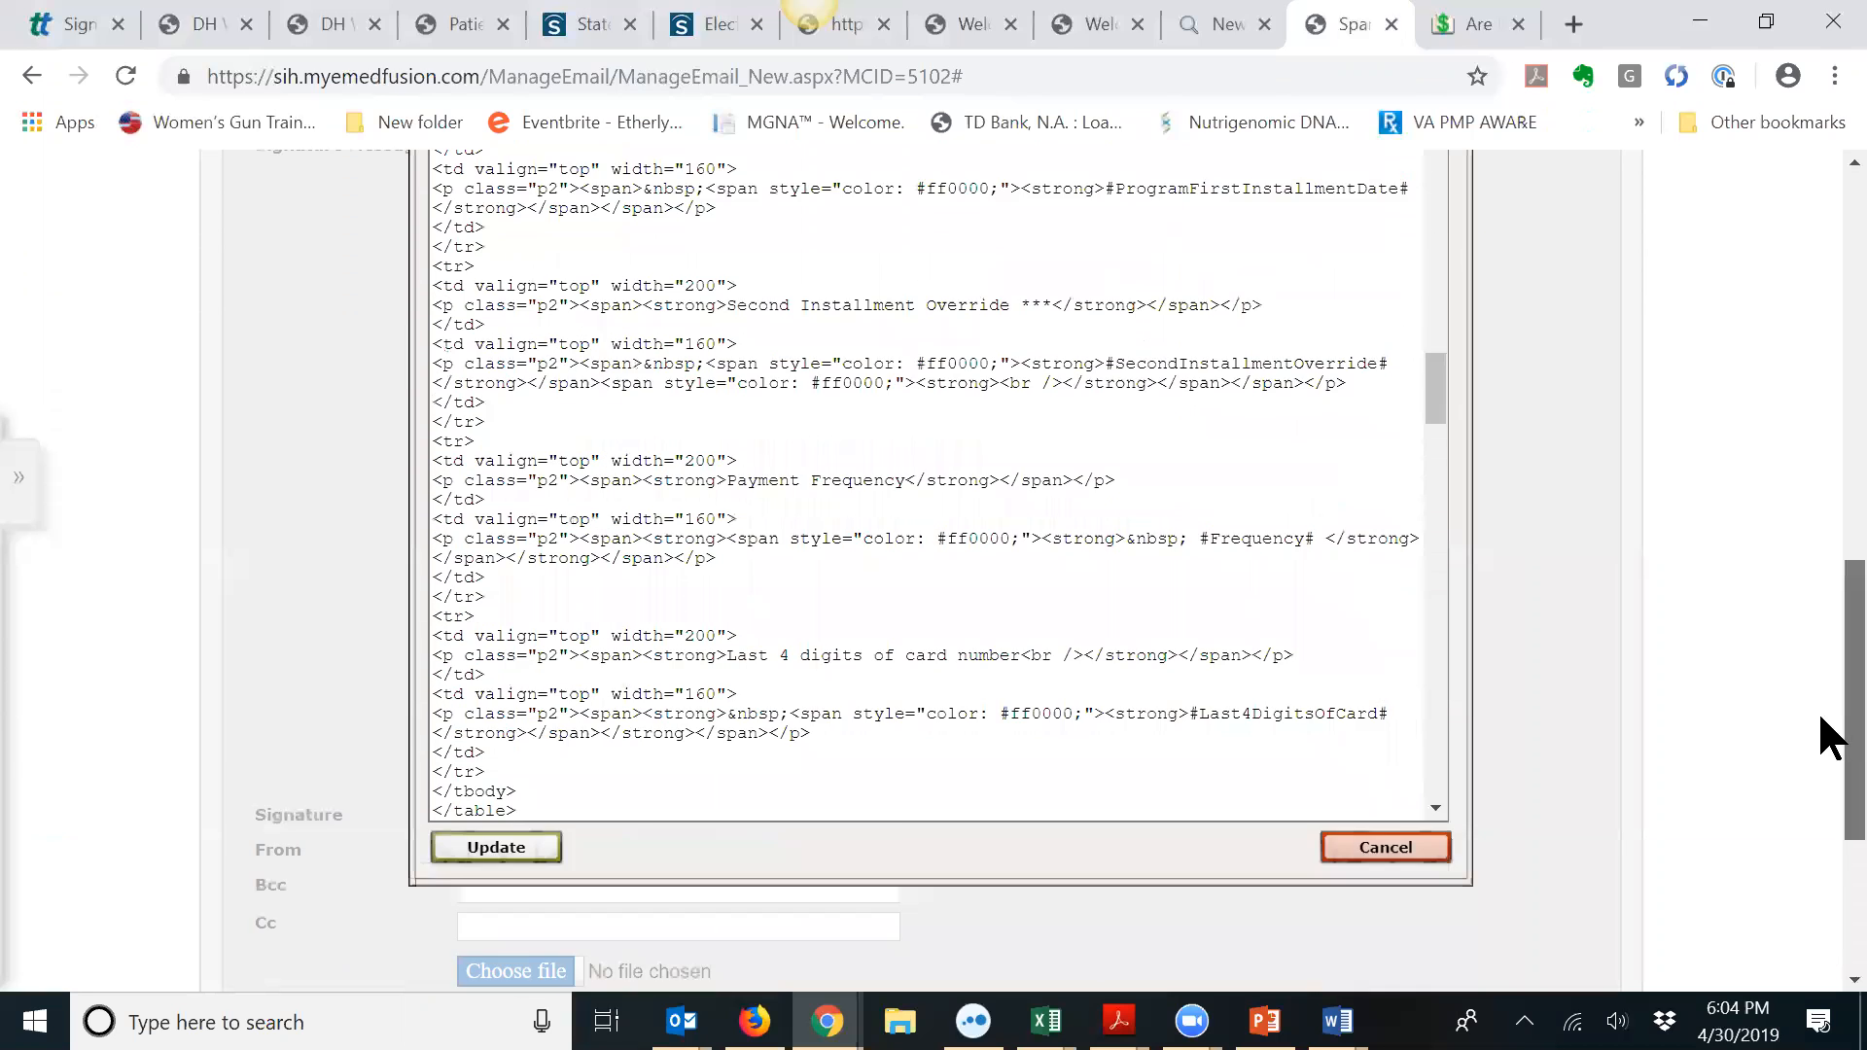
{"action": "left_click", "coordinate": [500, 769]}
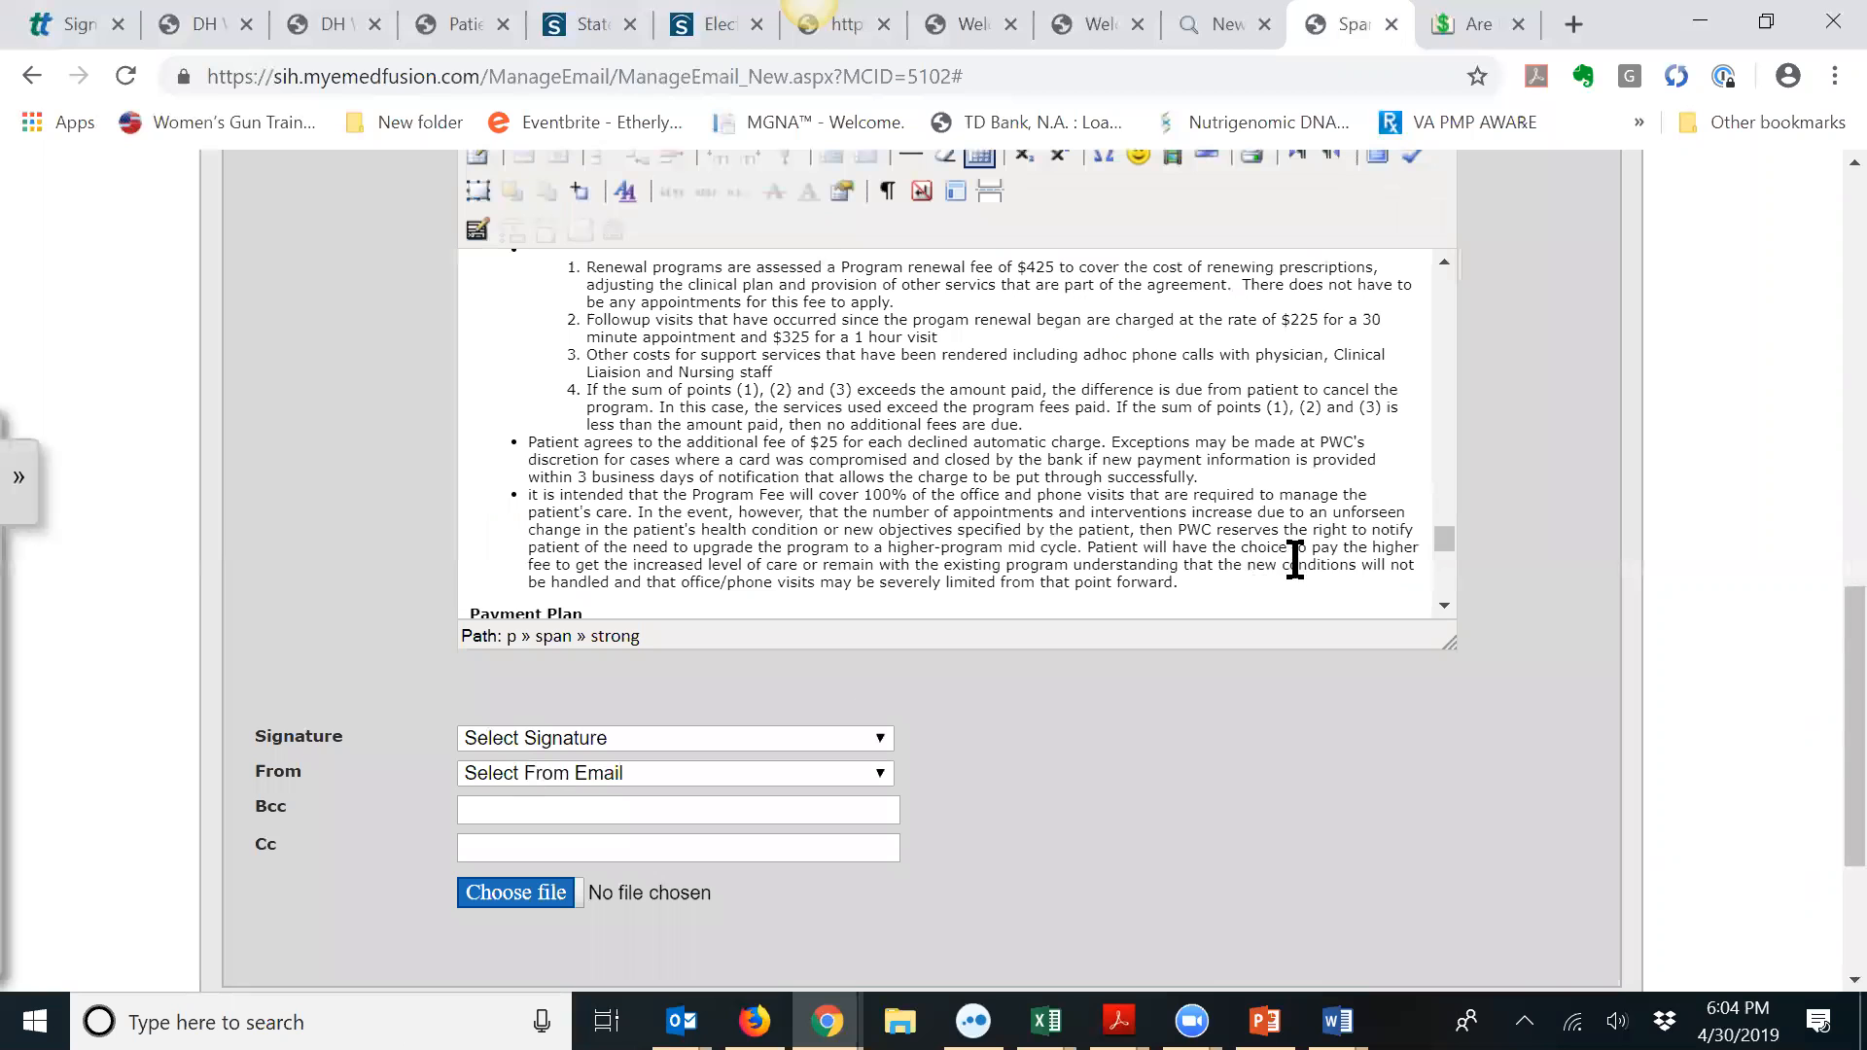
Step: Select the 'entire program fee' bullet through numbered renewal item 4
{"action": "mouse_move", "coordinate": [1438, 537]}
{"action": "left_mouse_down"}
{"action": "mouse_move", "coordinate": [1432, 405]}
{"action": "mouse_move", "coordinate": [1431, 434]}
{"action": "left_mouse_up"}
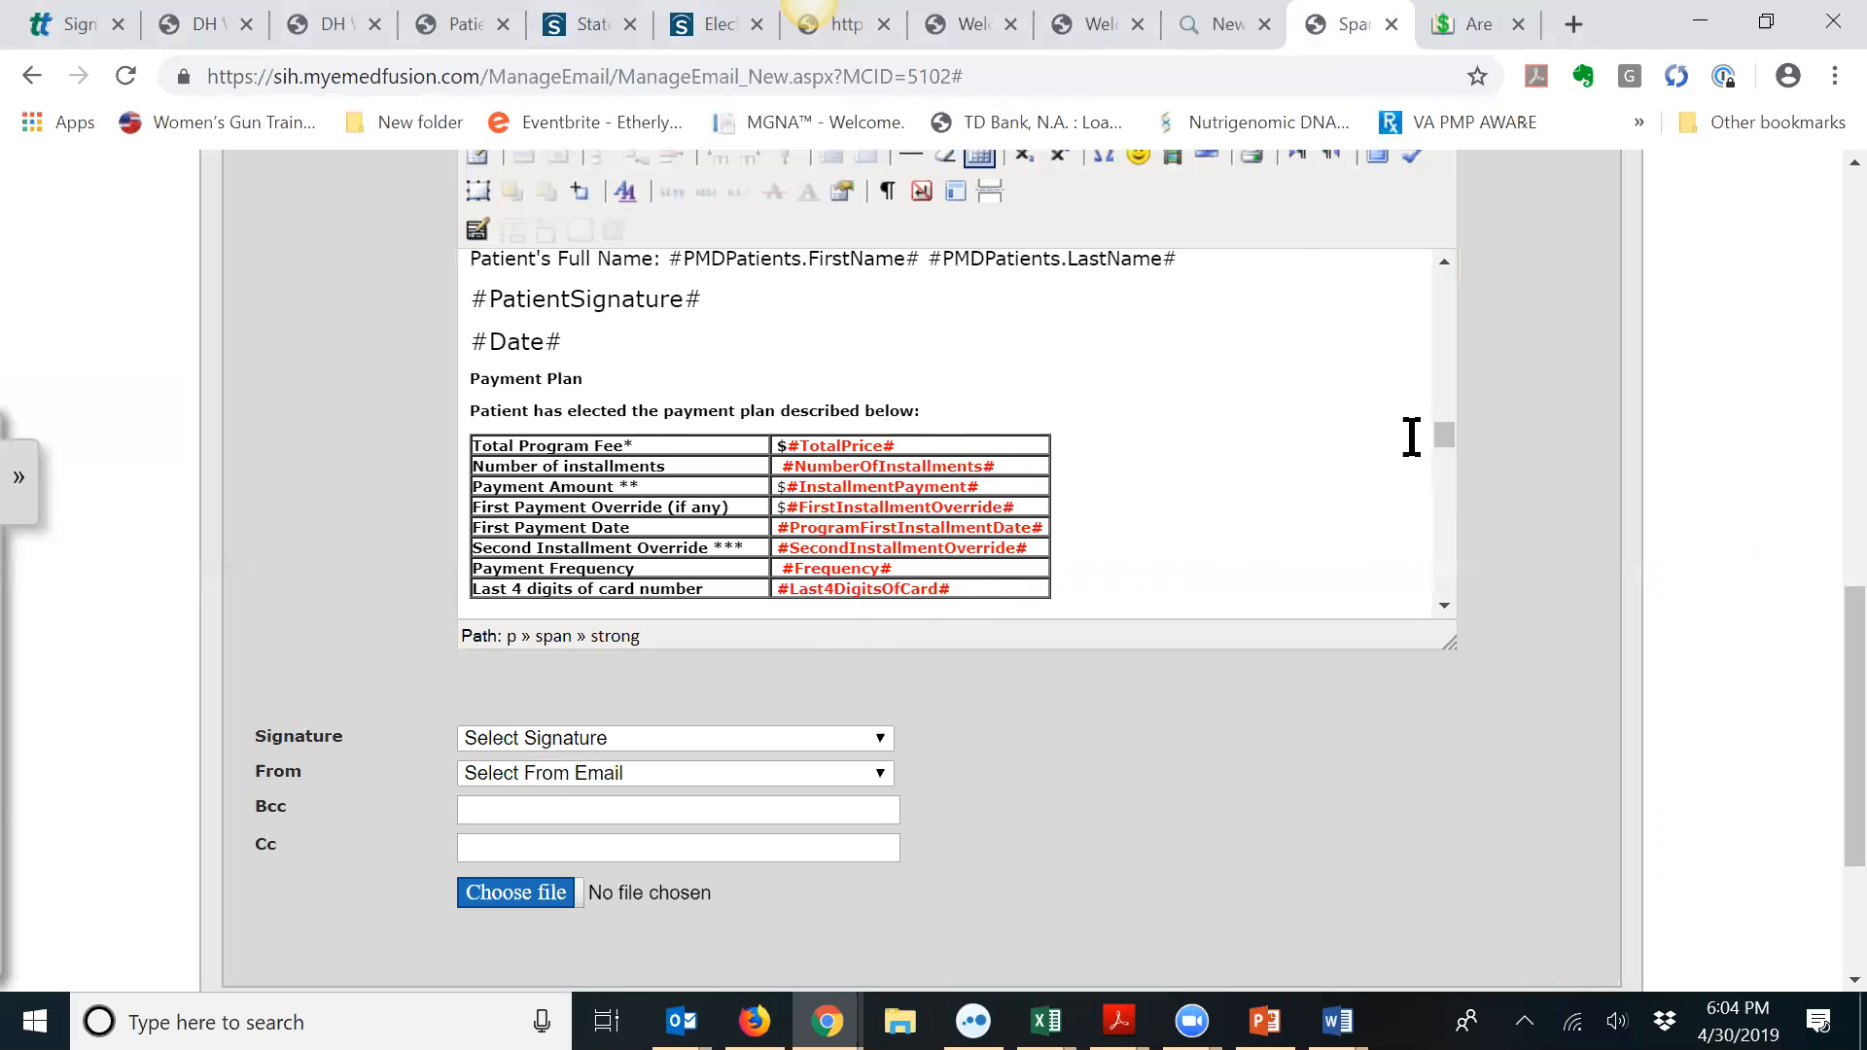
{"action": "left_click_drag", "start_coordinate": [1439, 424], "coordinate": [1446, 525]}
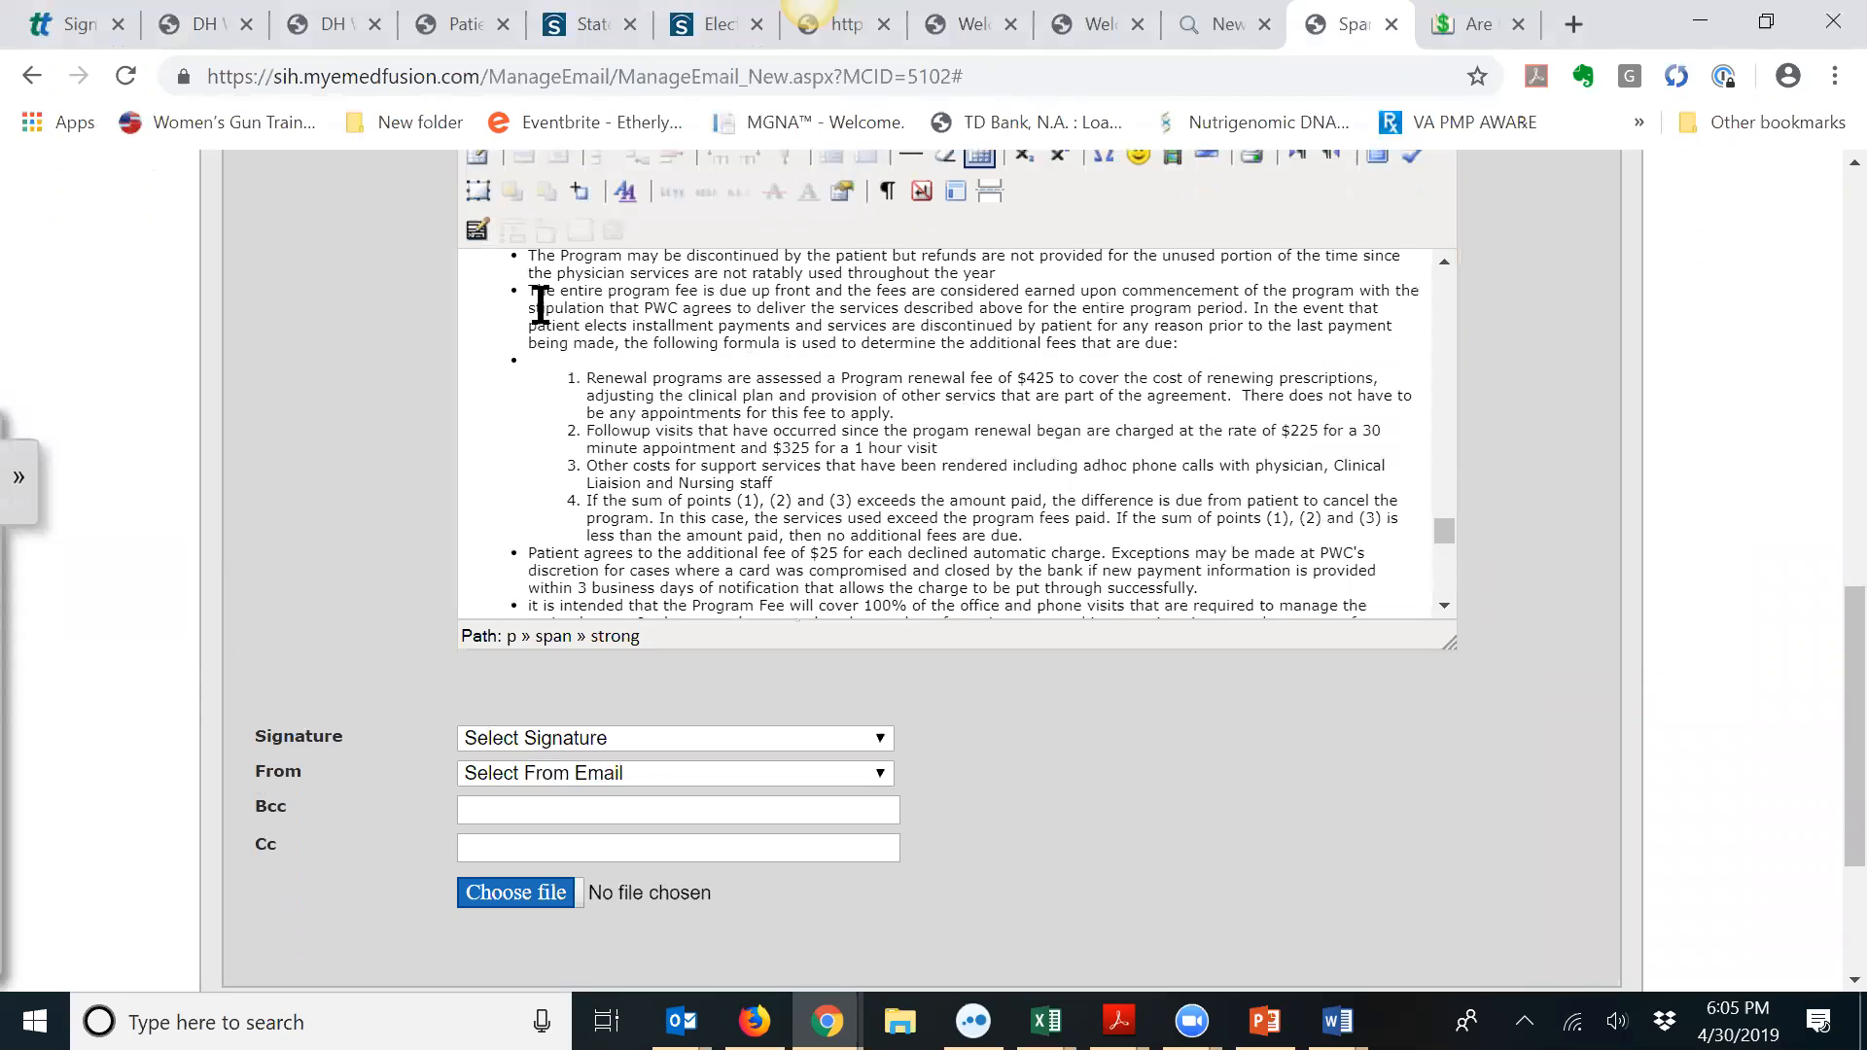
{"action": "left_click_drag", "start_coordinate": [528, 291], "coordinate": [1051, 535]}
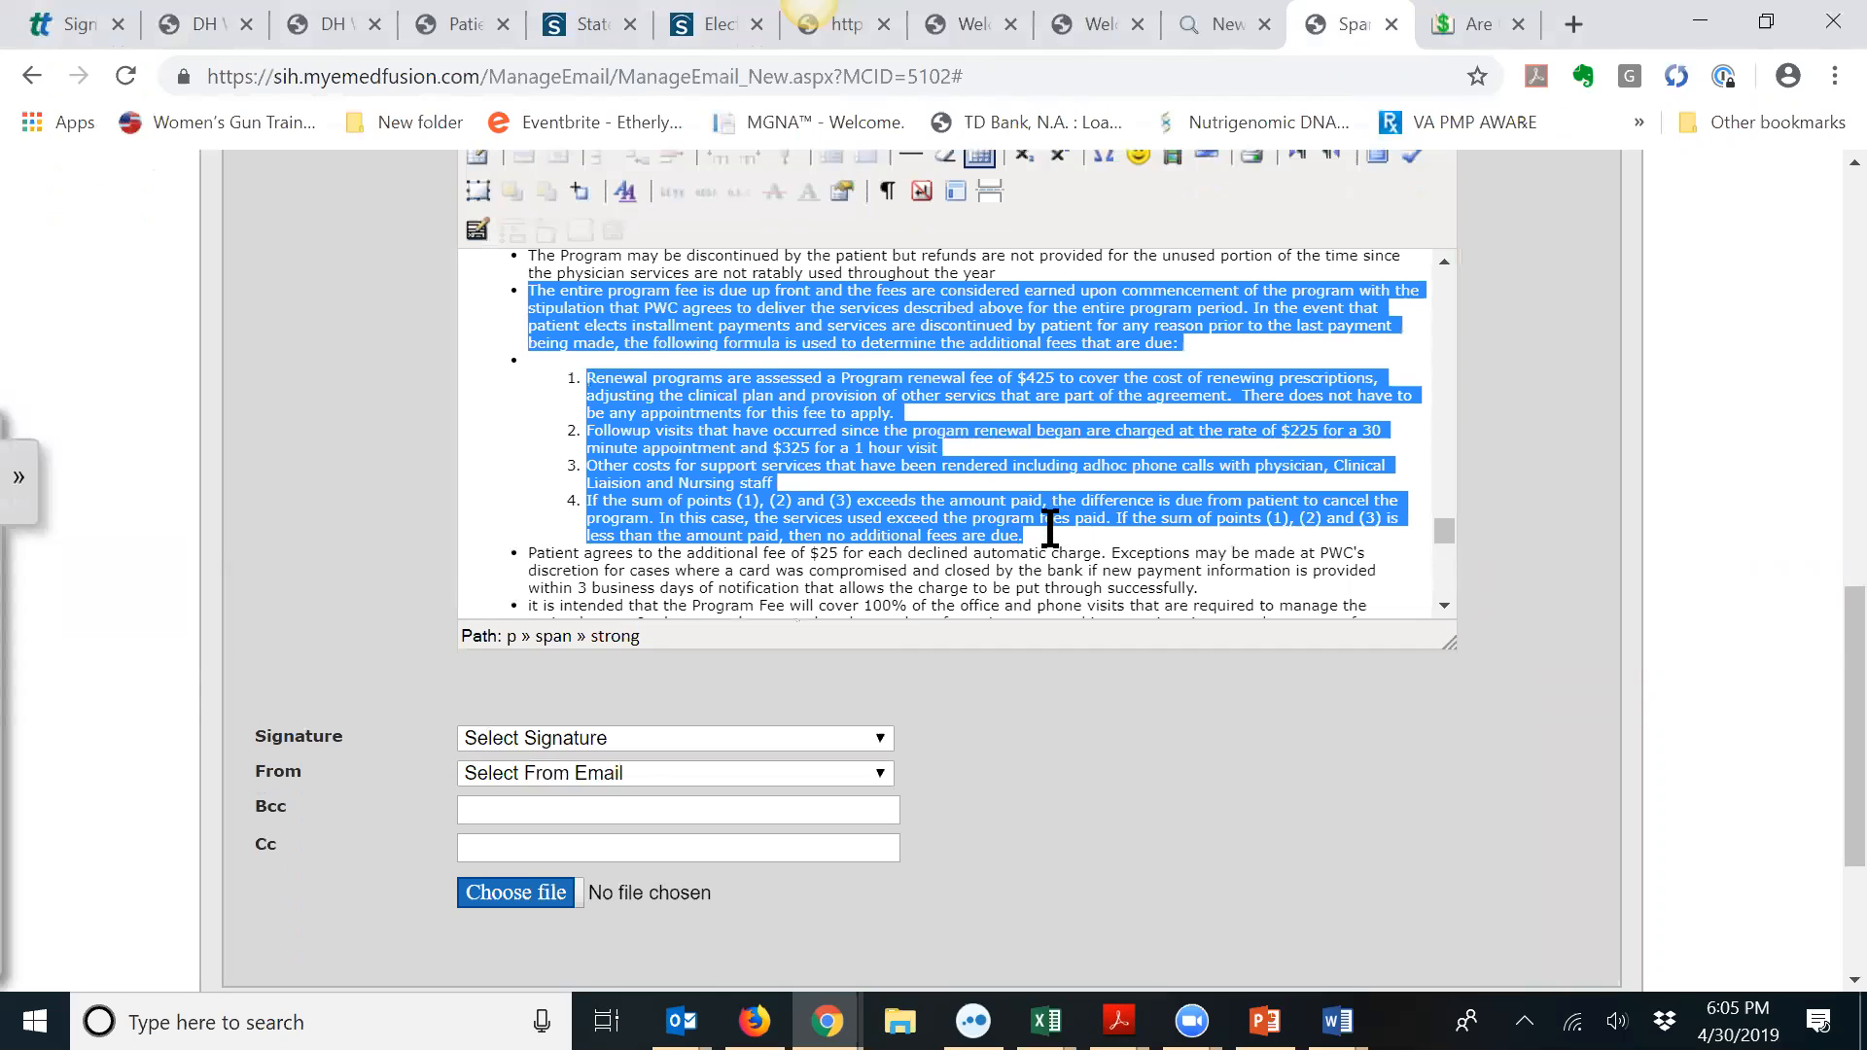
{"action": "scroll", "coordinate": [1525, 472], "scroll_direction": "up", "scroll_amount": 1}
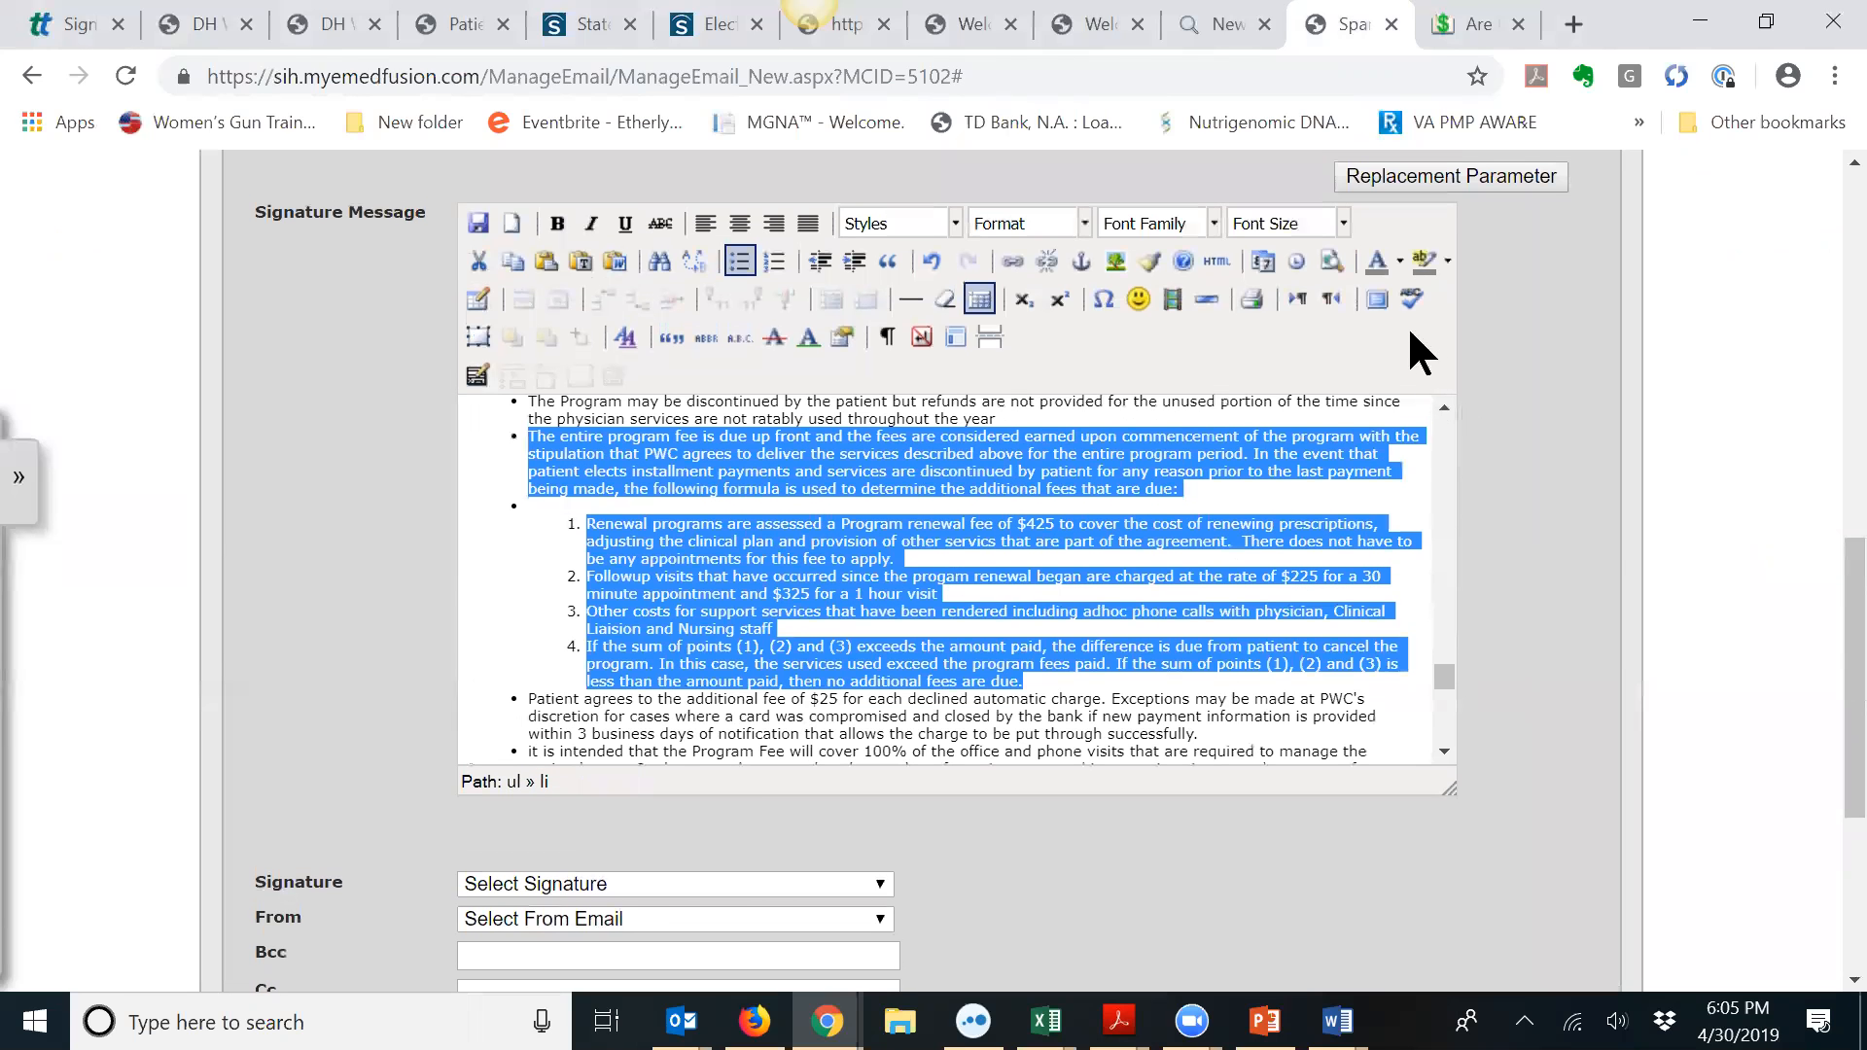
Step: Give the fee bullet and renewal items 1–4 black text on a yellow background highlight
{"action": "left_click", "coordinate": [1400, 261]}
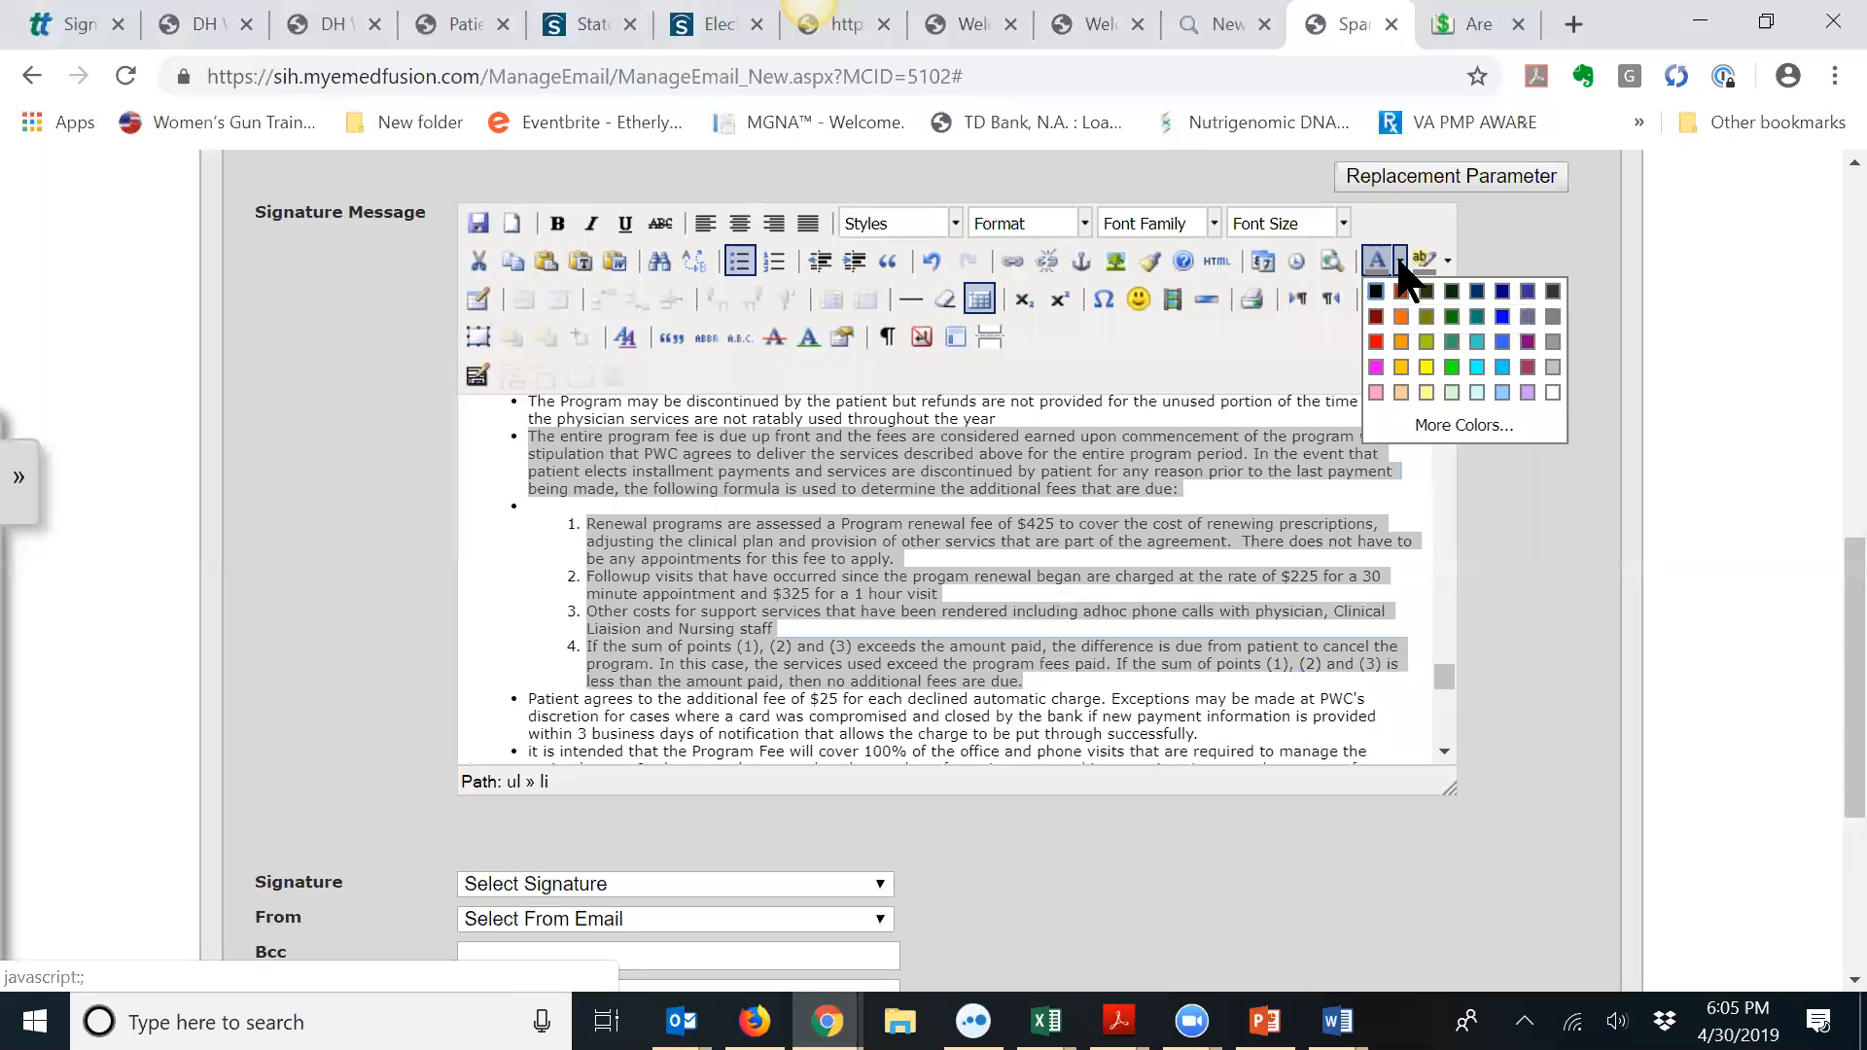
{"action": "left_click", "coordinate": [1431, 368]}
{"action": "left_click", "coordinate": [1129, 472]}
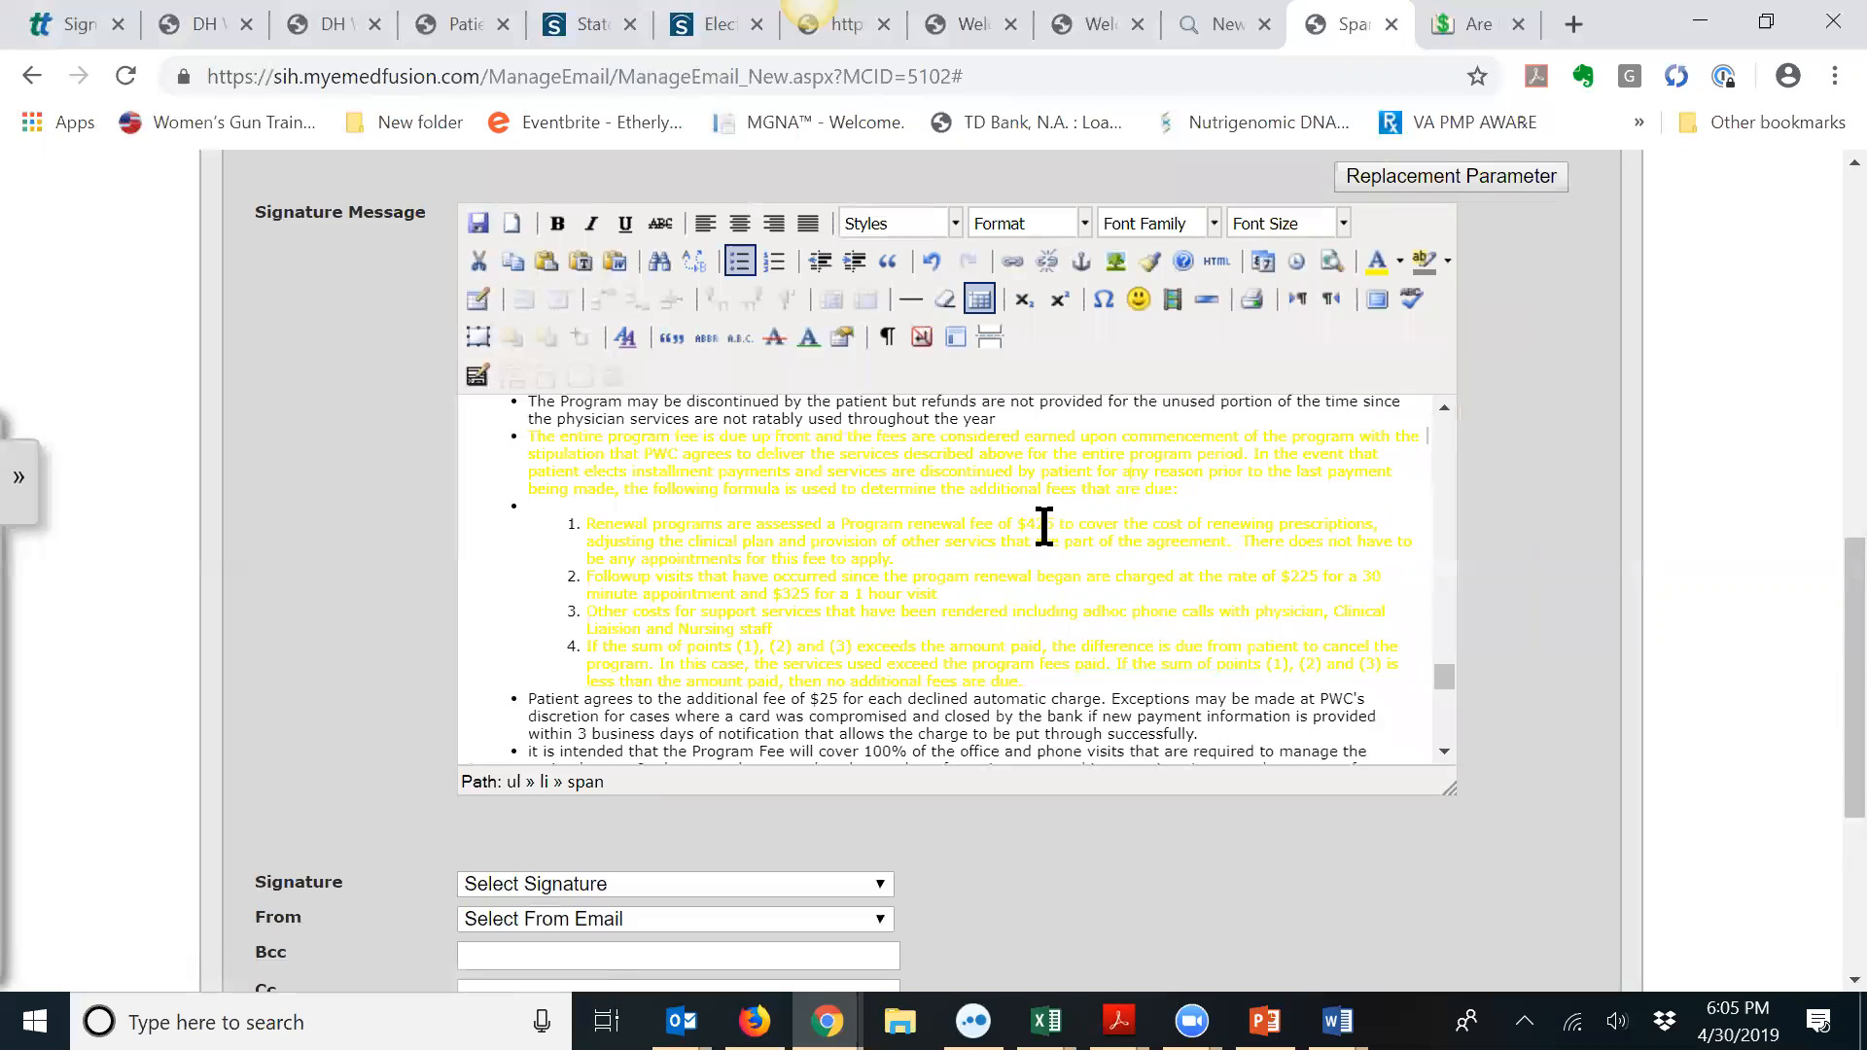
{"action": "left_click_drag", "start_coordinate": [526, 436], "coordinate": [587, 453]}
{"action": "left_click_drag", "start_coordinate": [827, 555], "coordinate": [1065, 680]}
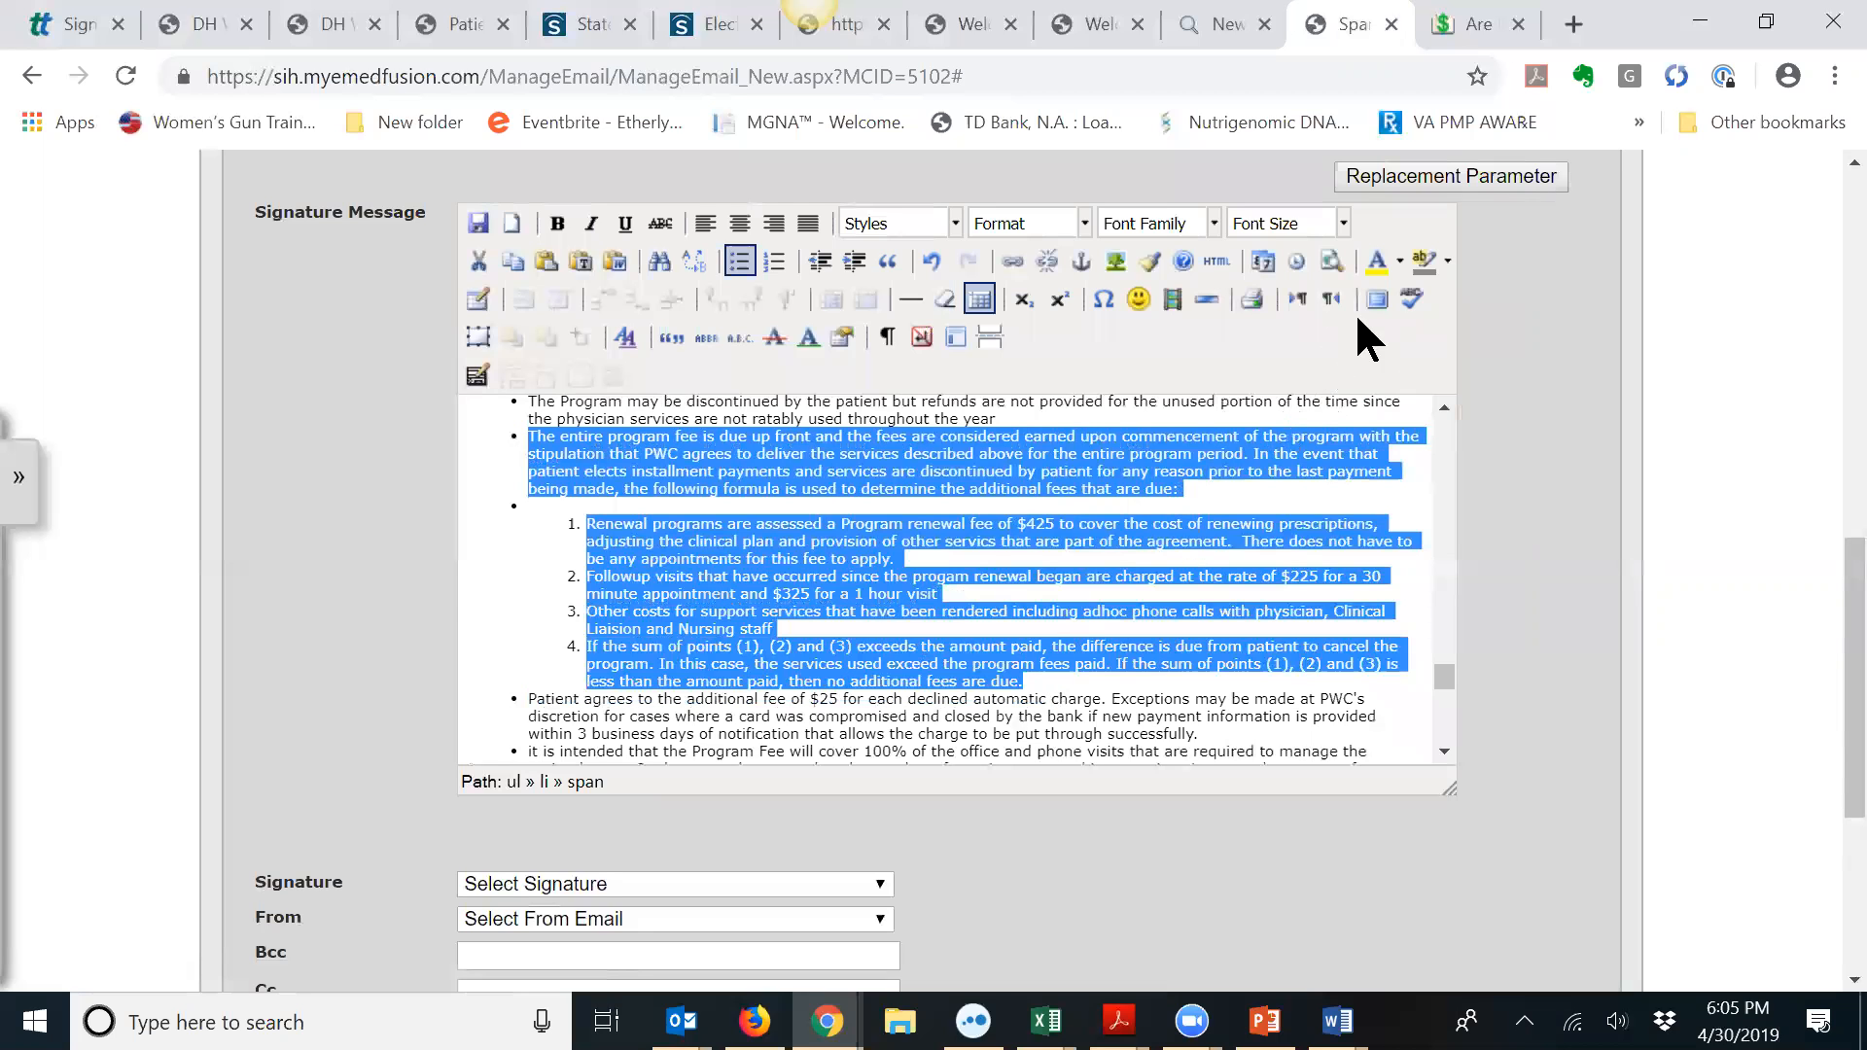
{"action": "left_click", "coordinate": [1398, 261]}
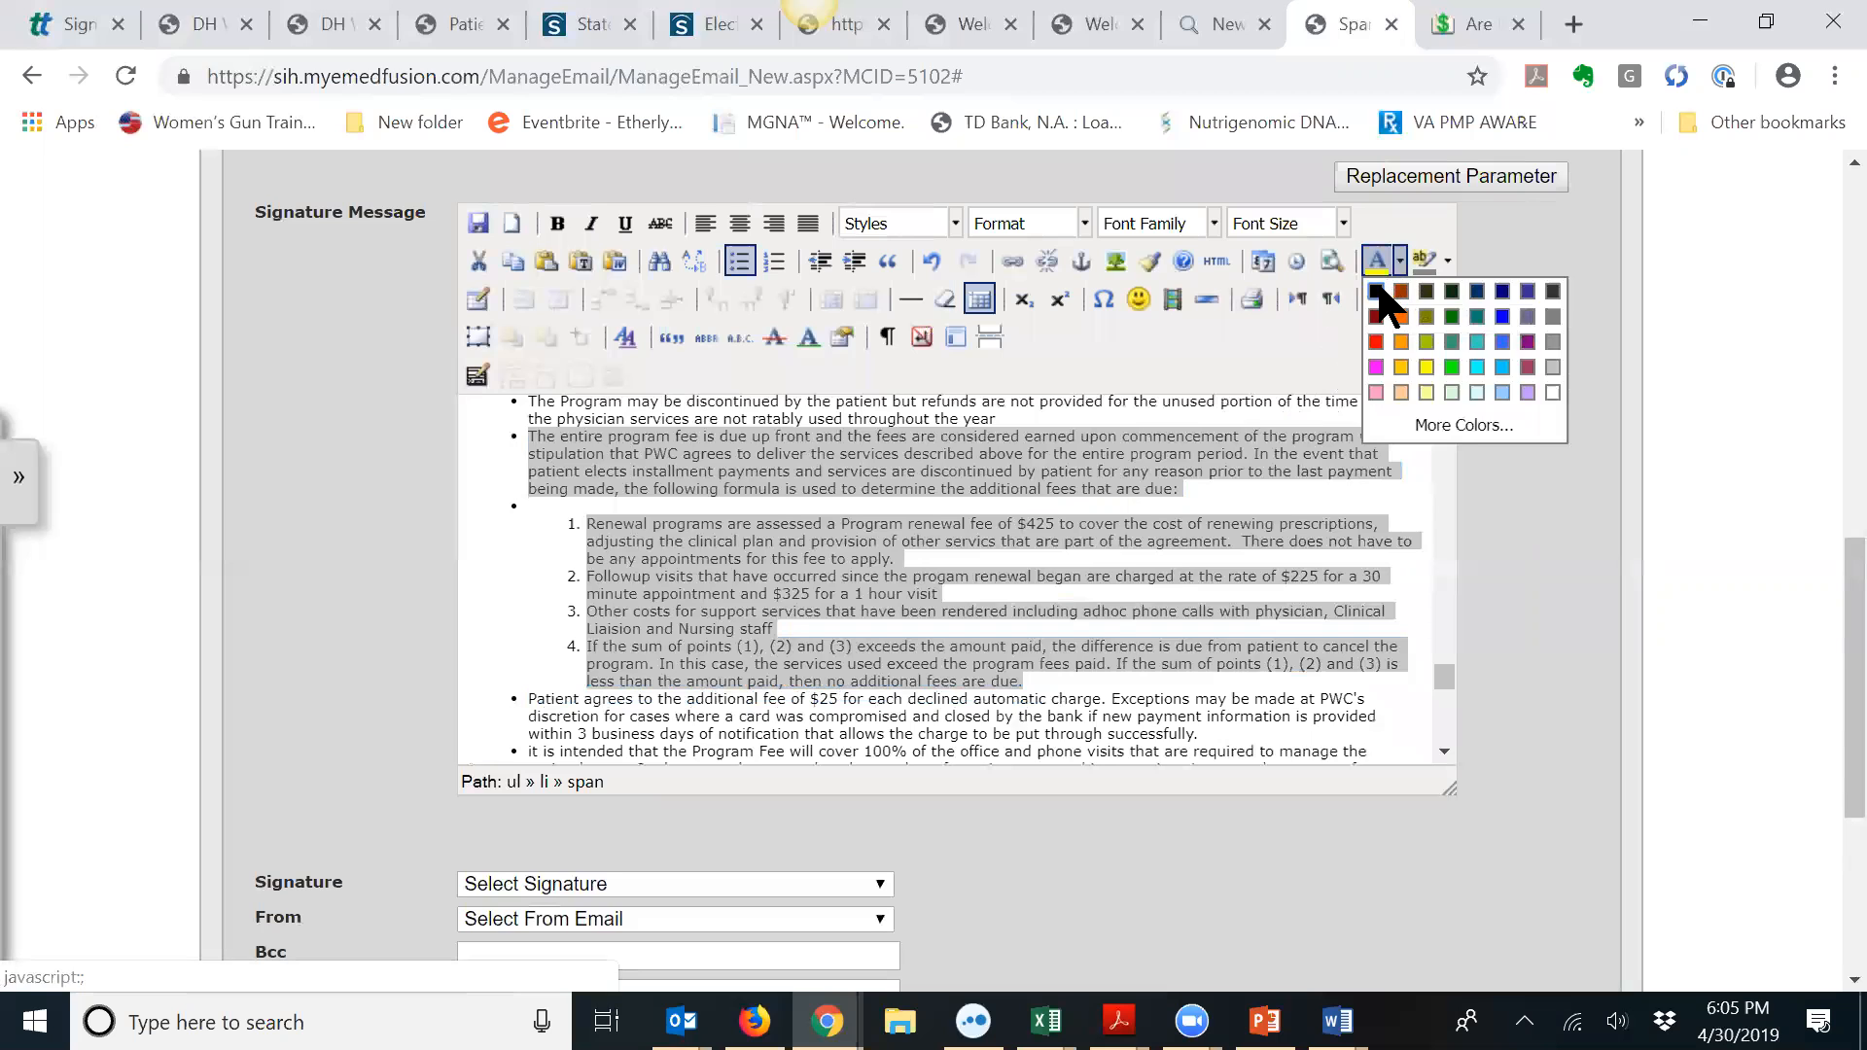
{"action": "left_click", "coordinate": [1378, 292]}
{"action": "left_click", "coordinate": [1446, 260]}
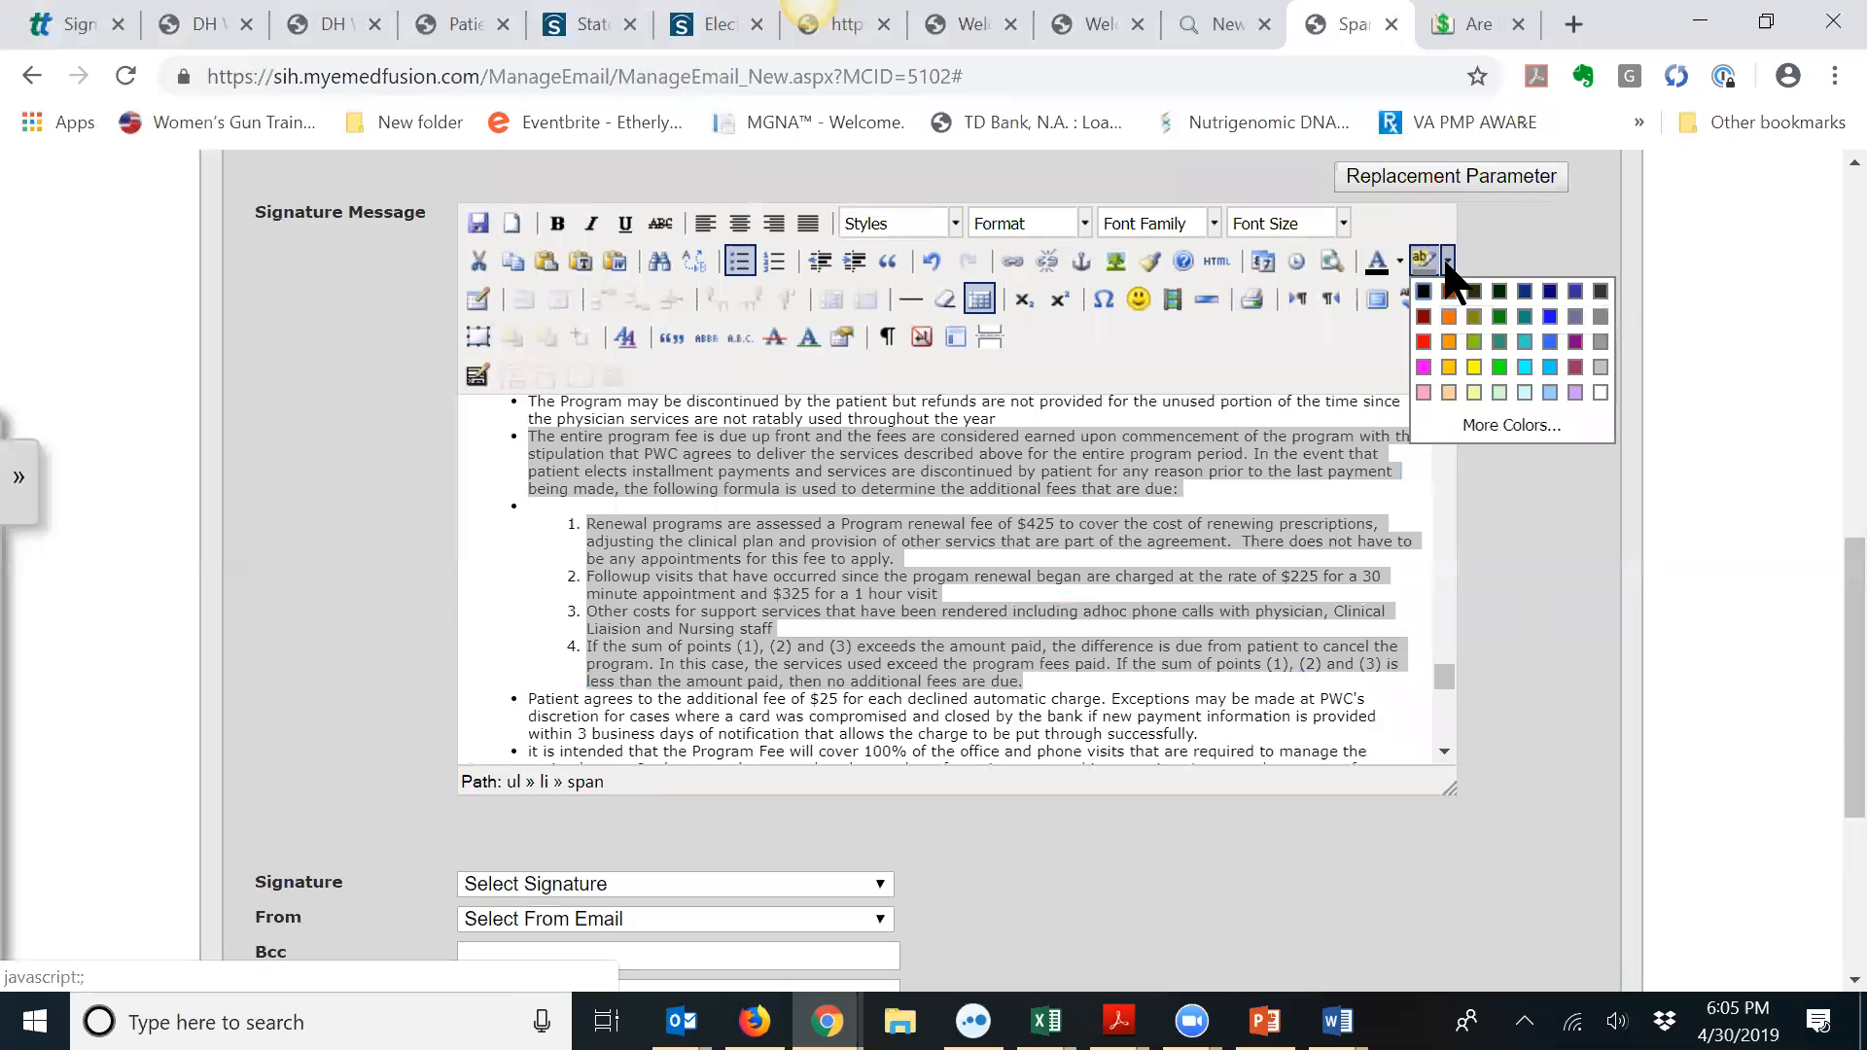
{"action": "left_click", "coordinate": [1474, 367]}
{"action": "left_click", "coordinate": [1186, 537]}
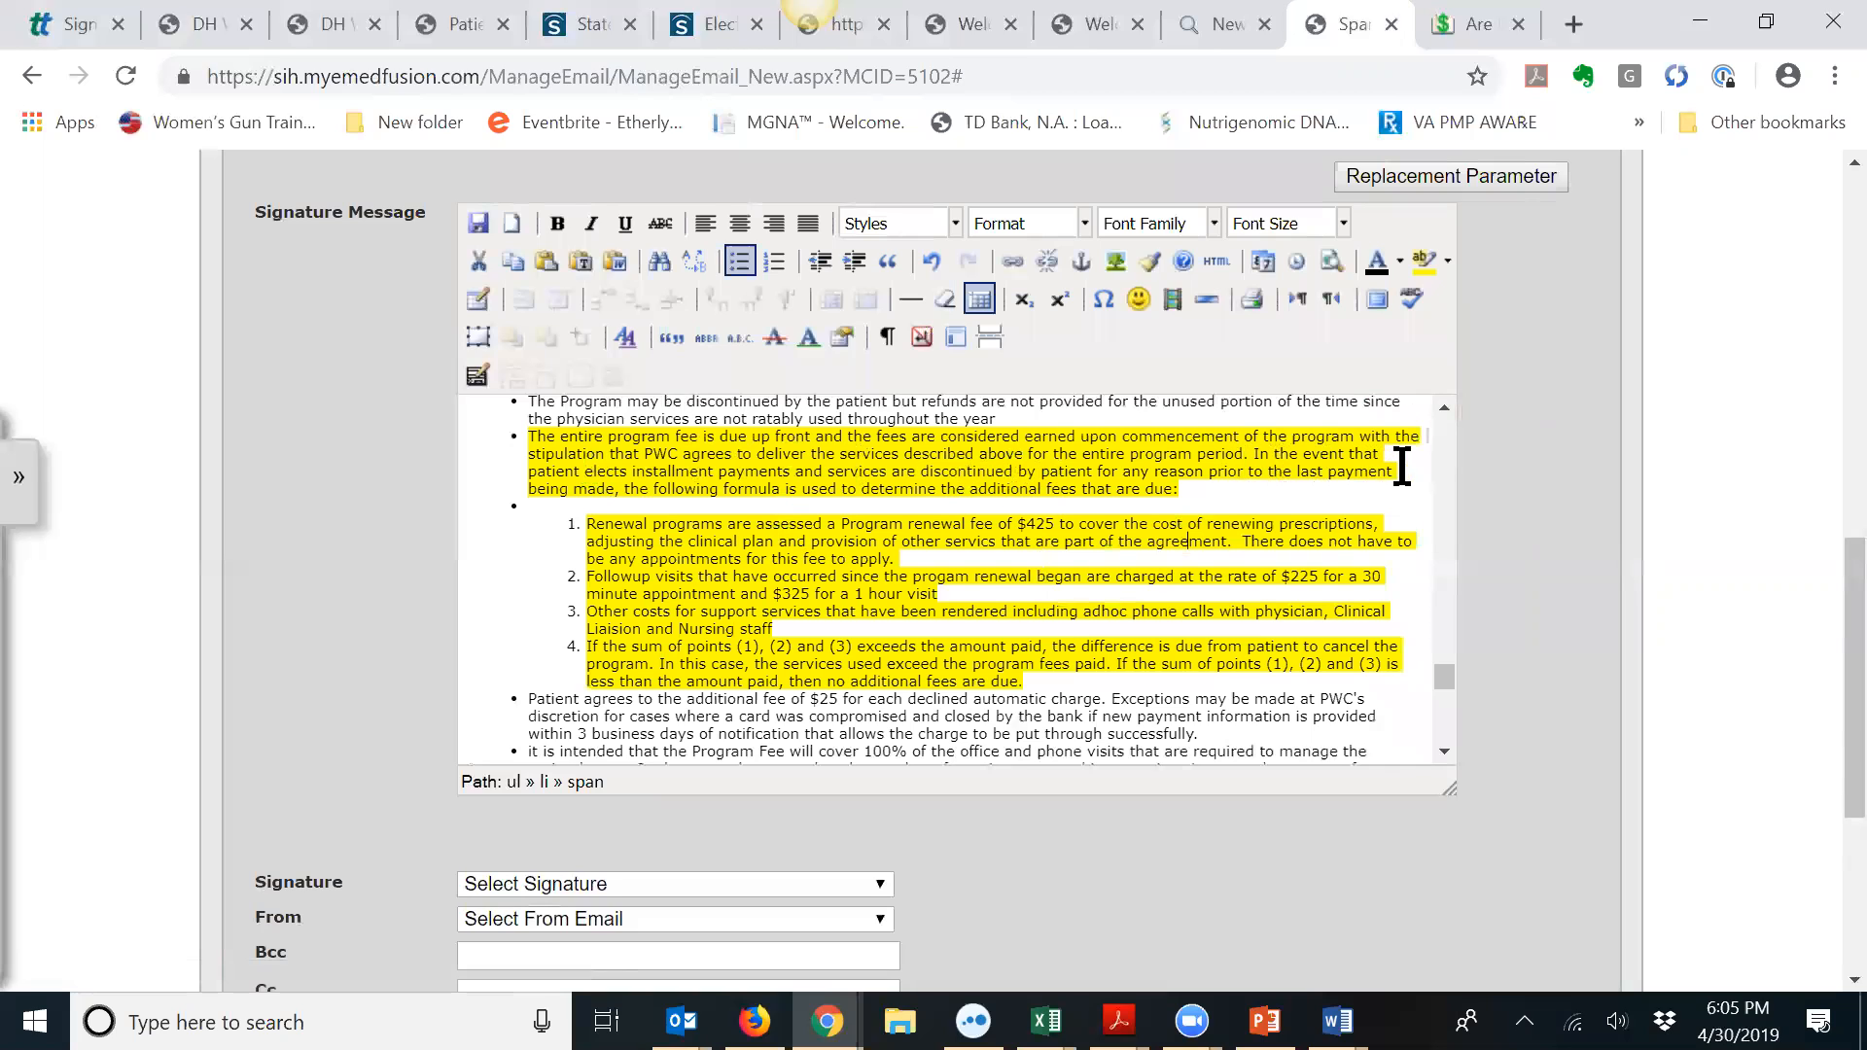
Step: Replace PWC with FlexedMed in the program fee bullet, keeping it one paragraph
{"action": "left_click", "coordinate": [679, 453]}
{"action": "key", "text": "BackSpace"}
{"action": "key", "text": "BackSpace"}
{"action": "key", "text": "BackSpace"}
{"action": "key", "text": "Return"}
{"action": "key", "text": "BackSpace"}
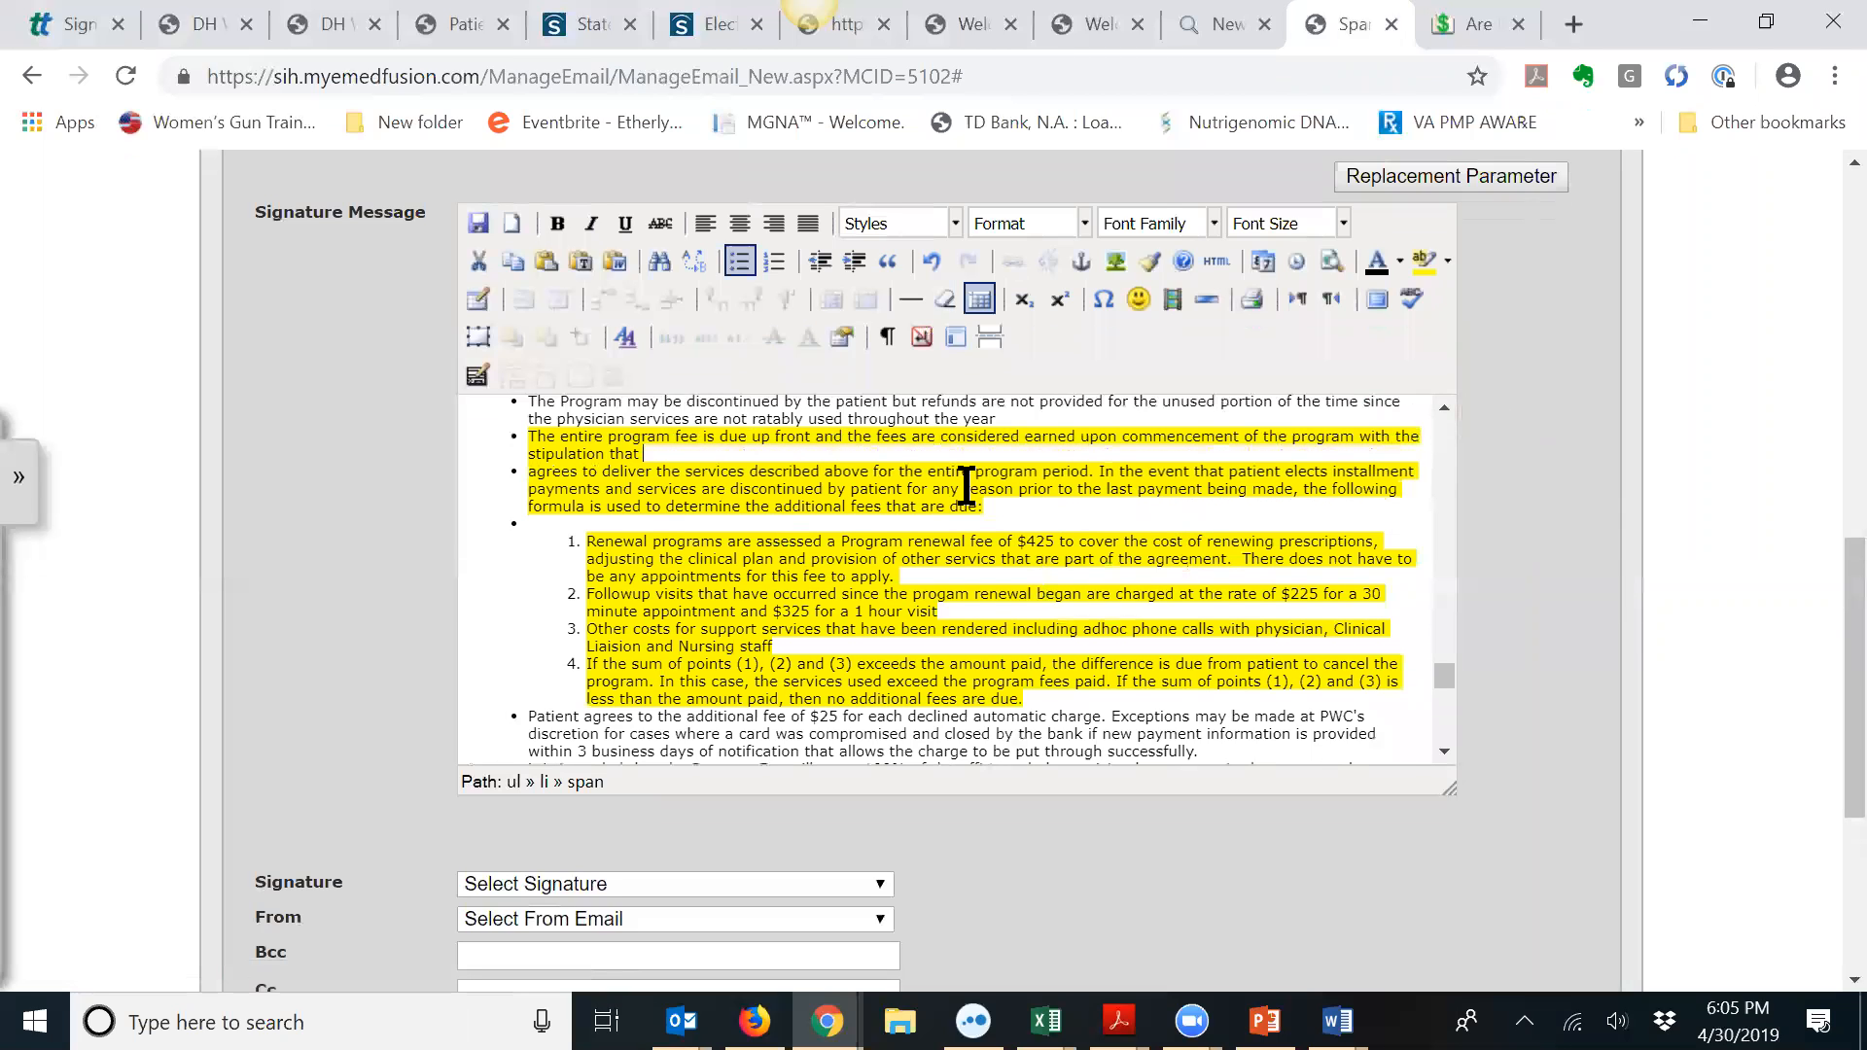
{"action": "type", "text": "FlexedMed"}
{"action": "key", "text": "Delete"}
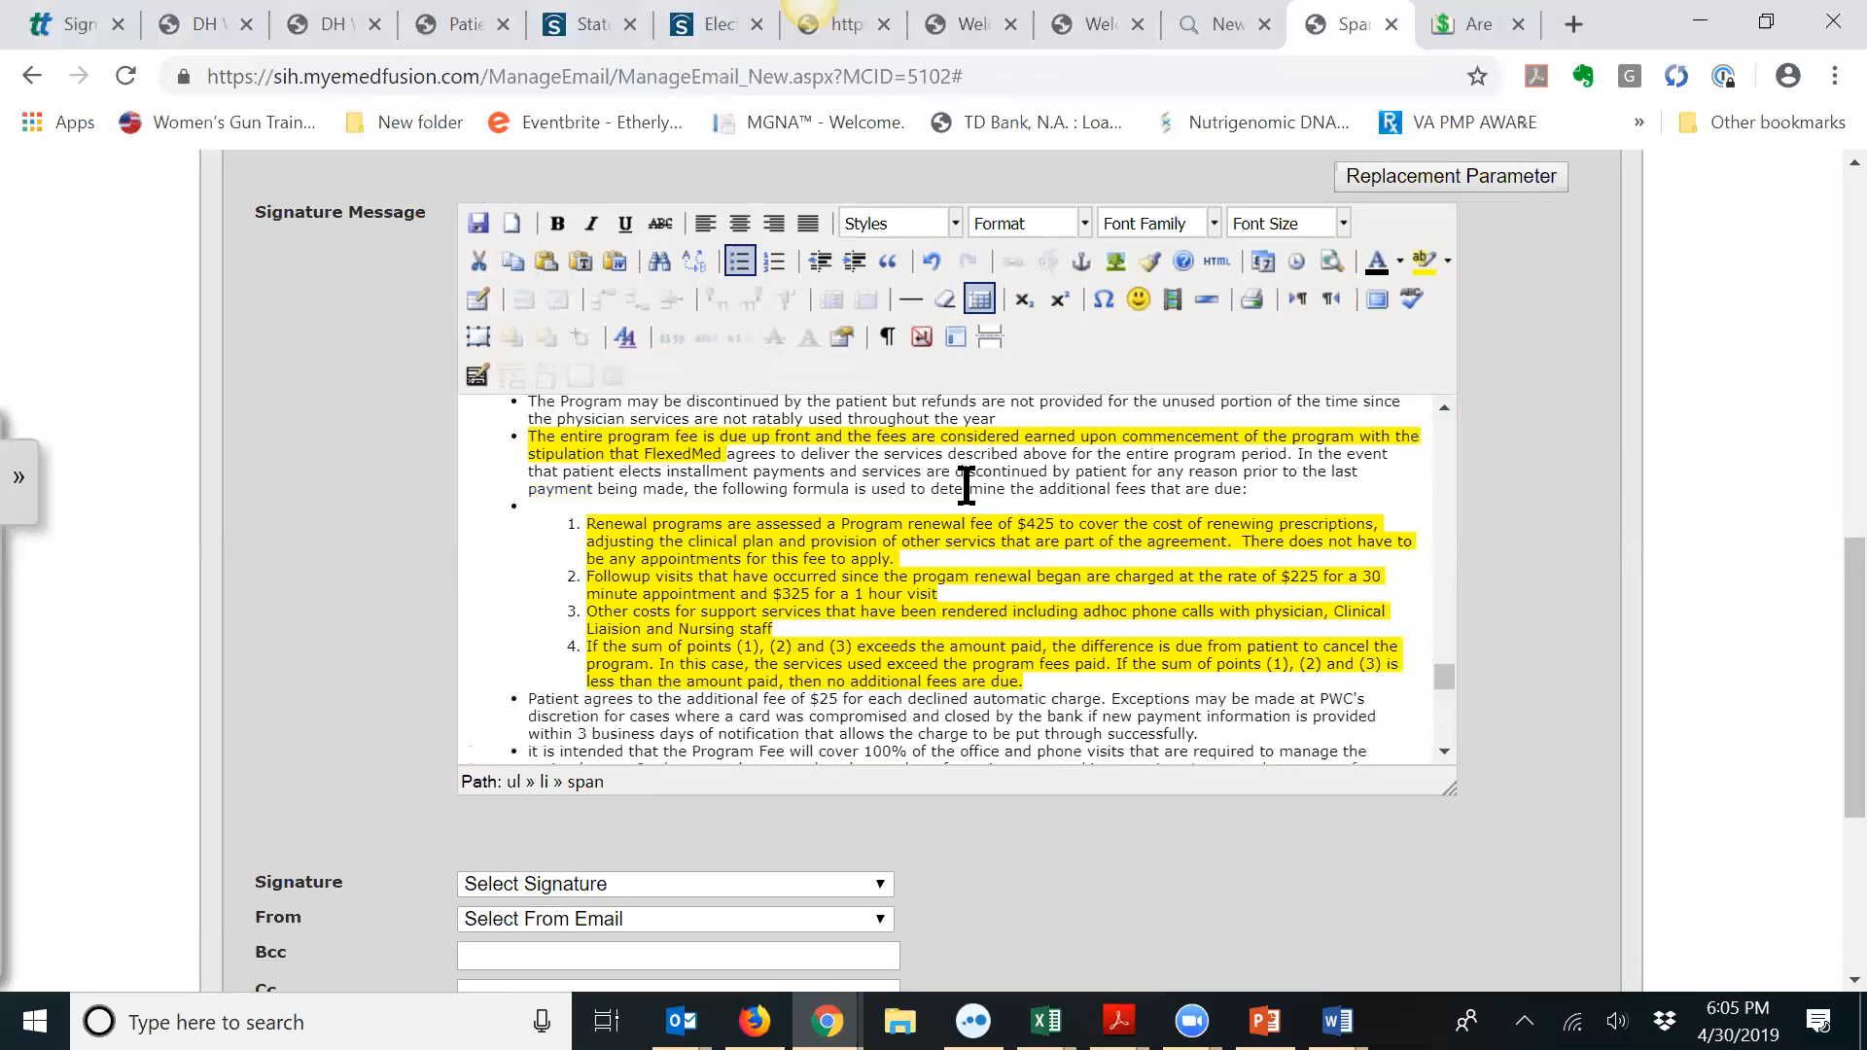
Step: Extend the yellow highlight over the rest of the fee bullet
{"action": "left_click", "coordinate": [1282, 483], "text": "shift"}
{"action": "left_click", "coordinate": [1418, 259]}
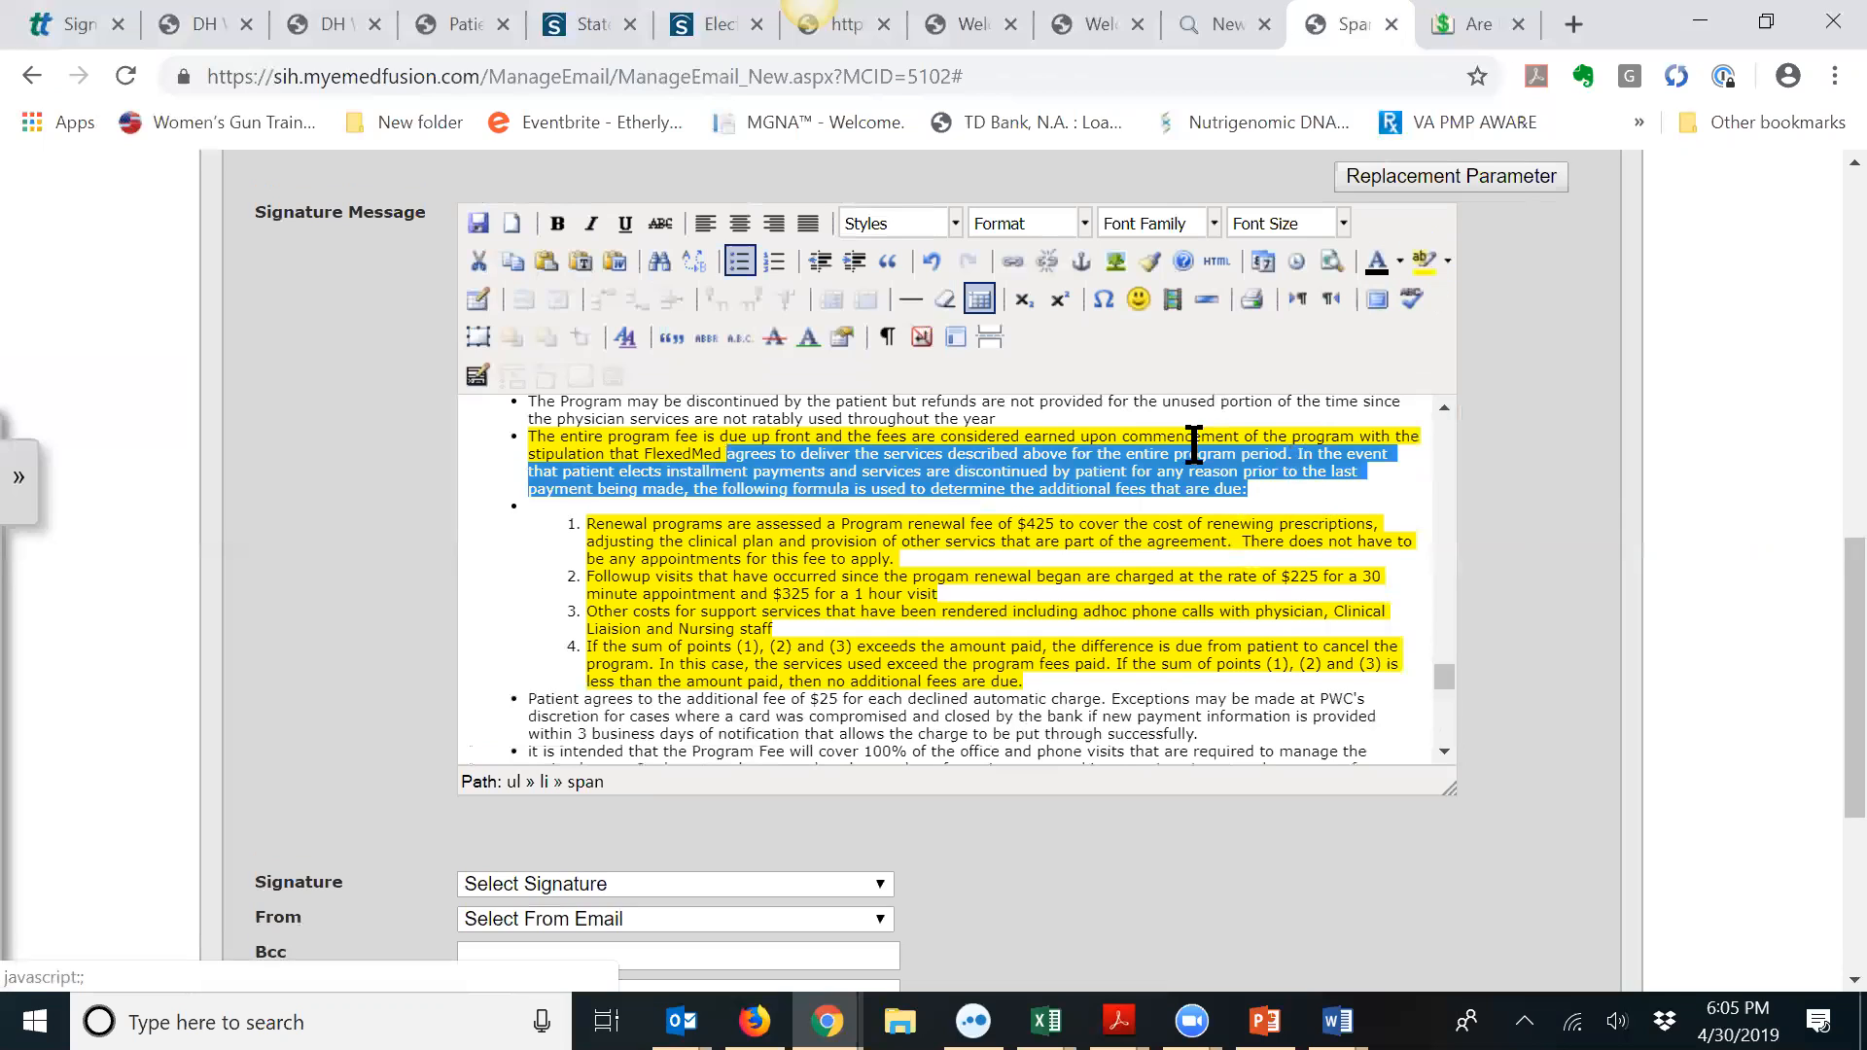
{"action": "left_click", "coordinate": [1074, 489]}
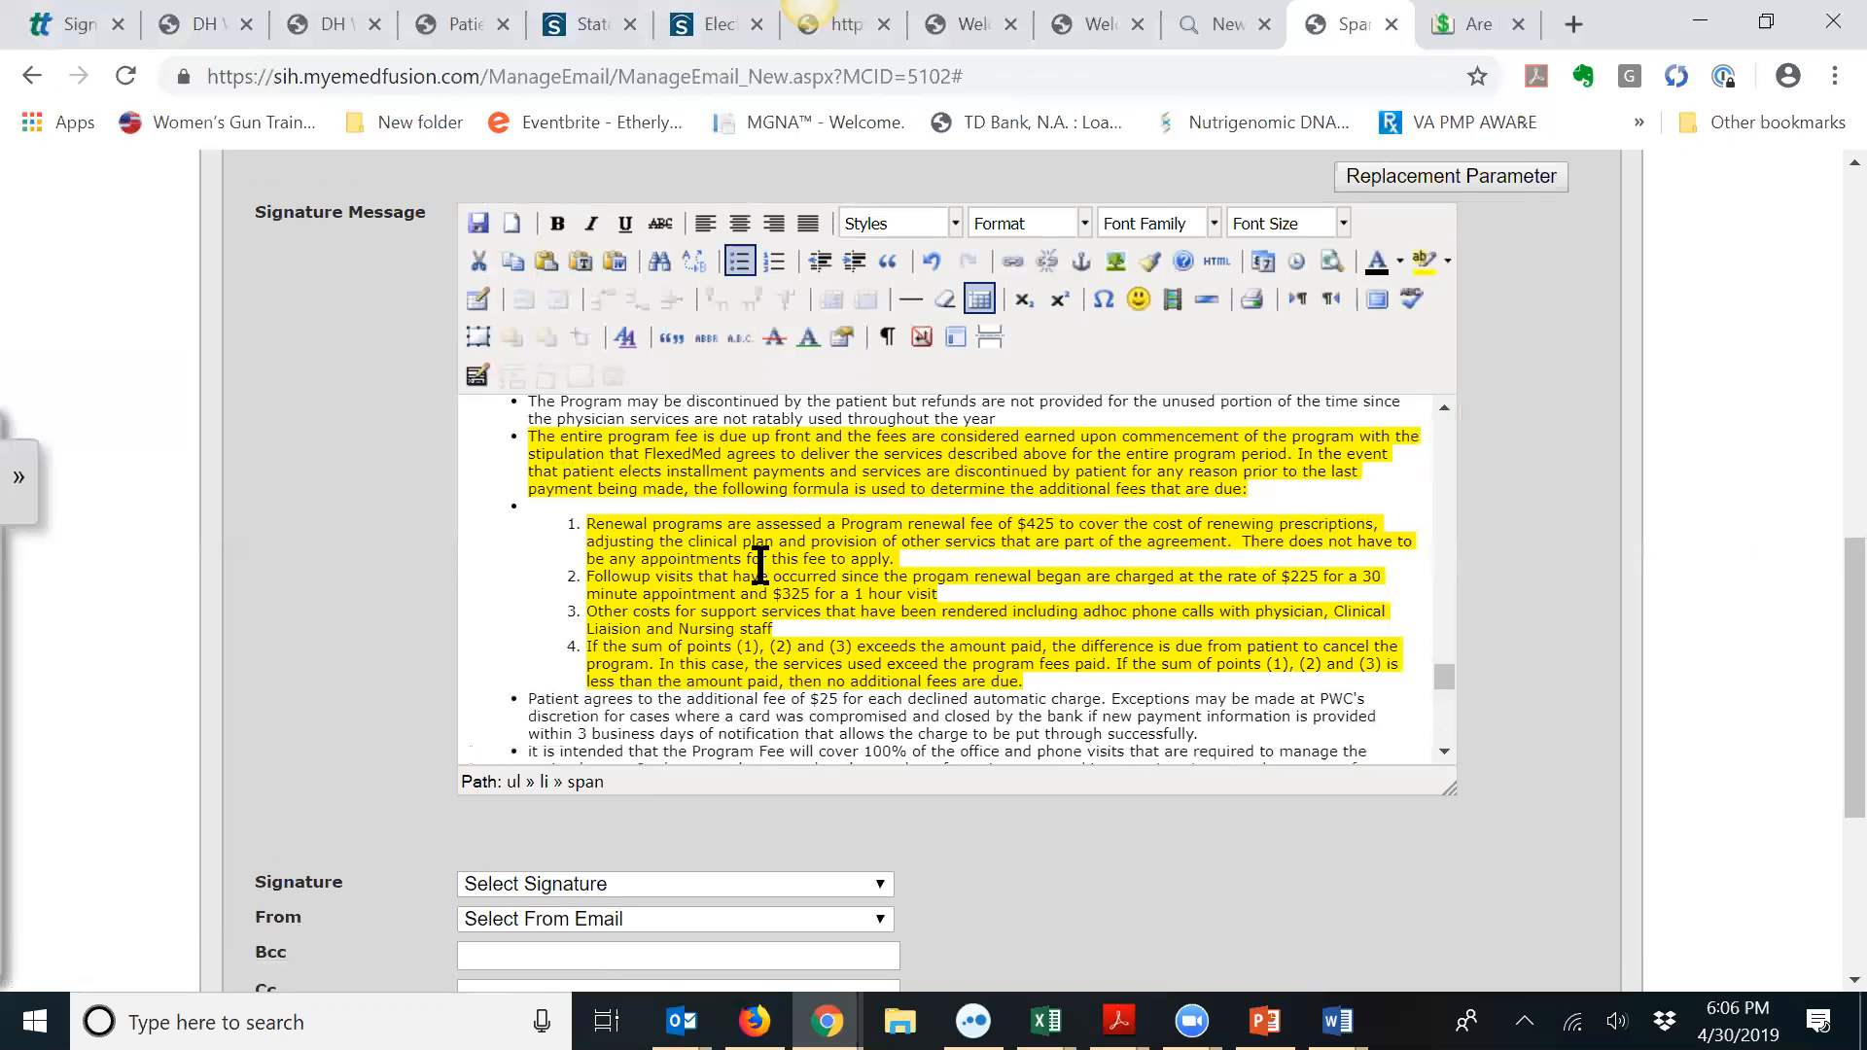
{"action": "scroll", "coordinate": [746, 560], "scroll_direction": "down", "scroll_amount": 1}
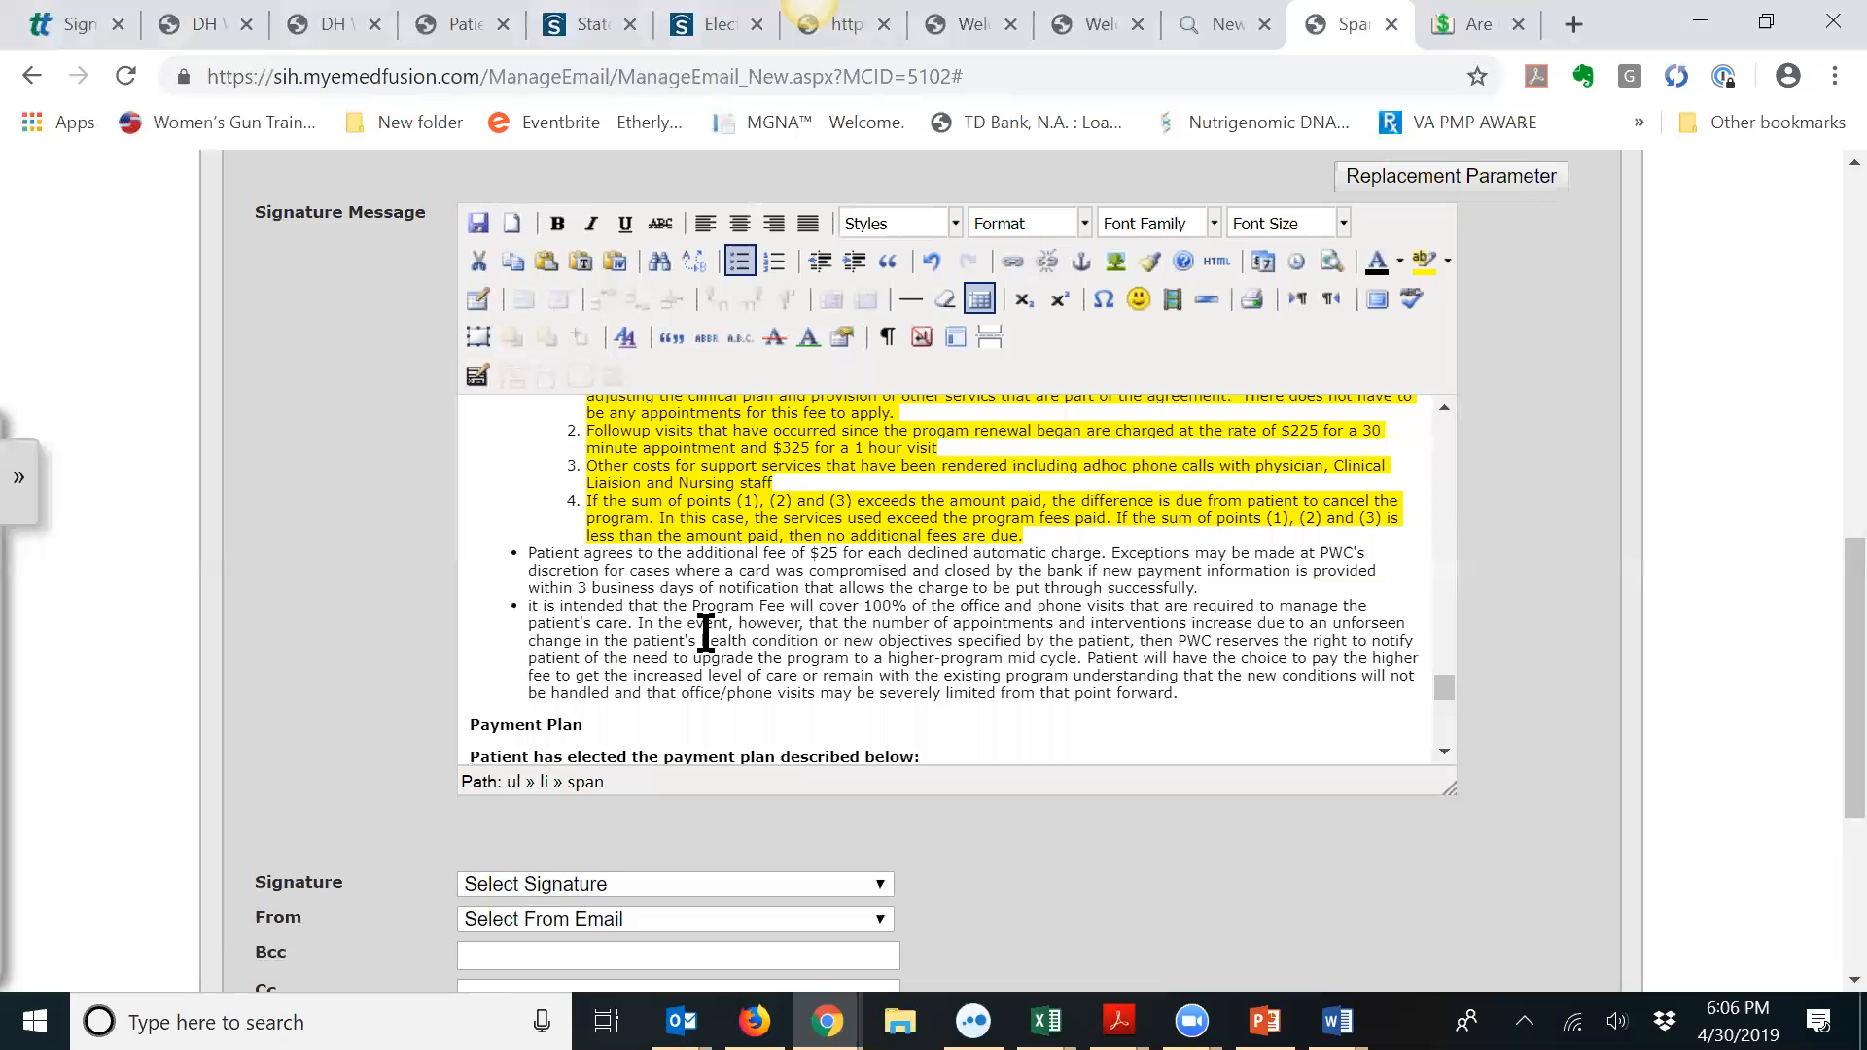
{"action": "left_click_drag", "start_coordinate": [530, 611], "coordinate": [1164, 693]}
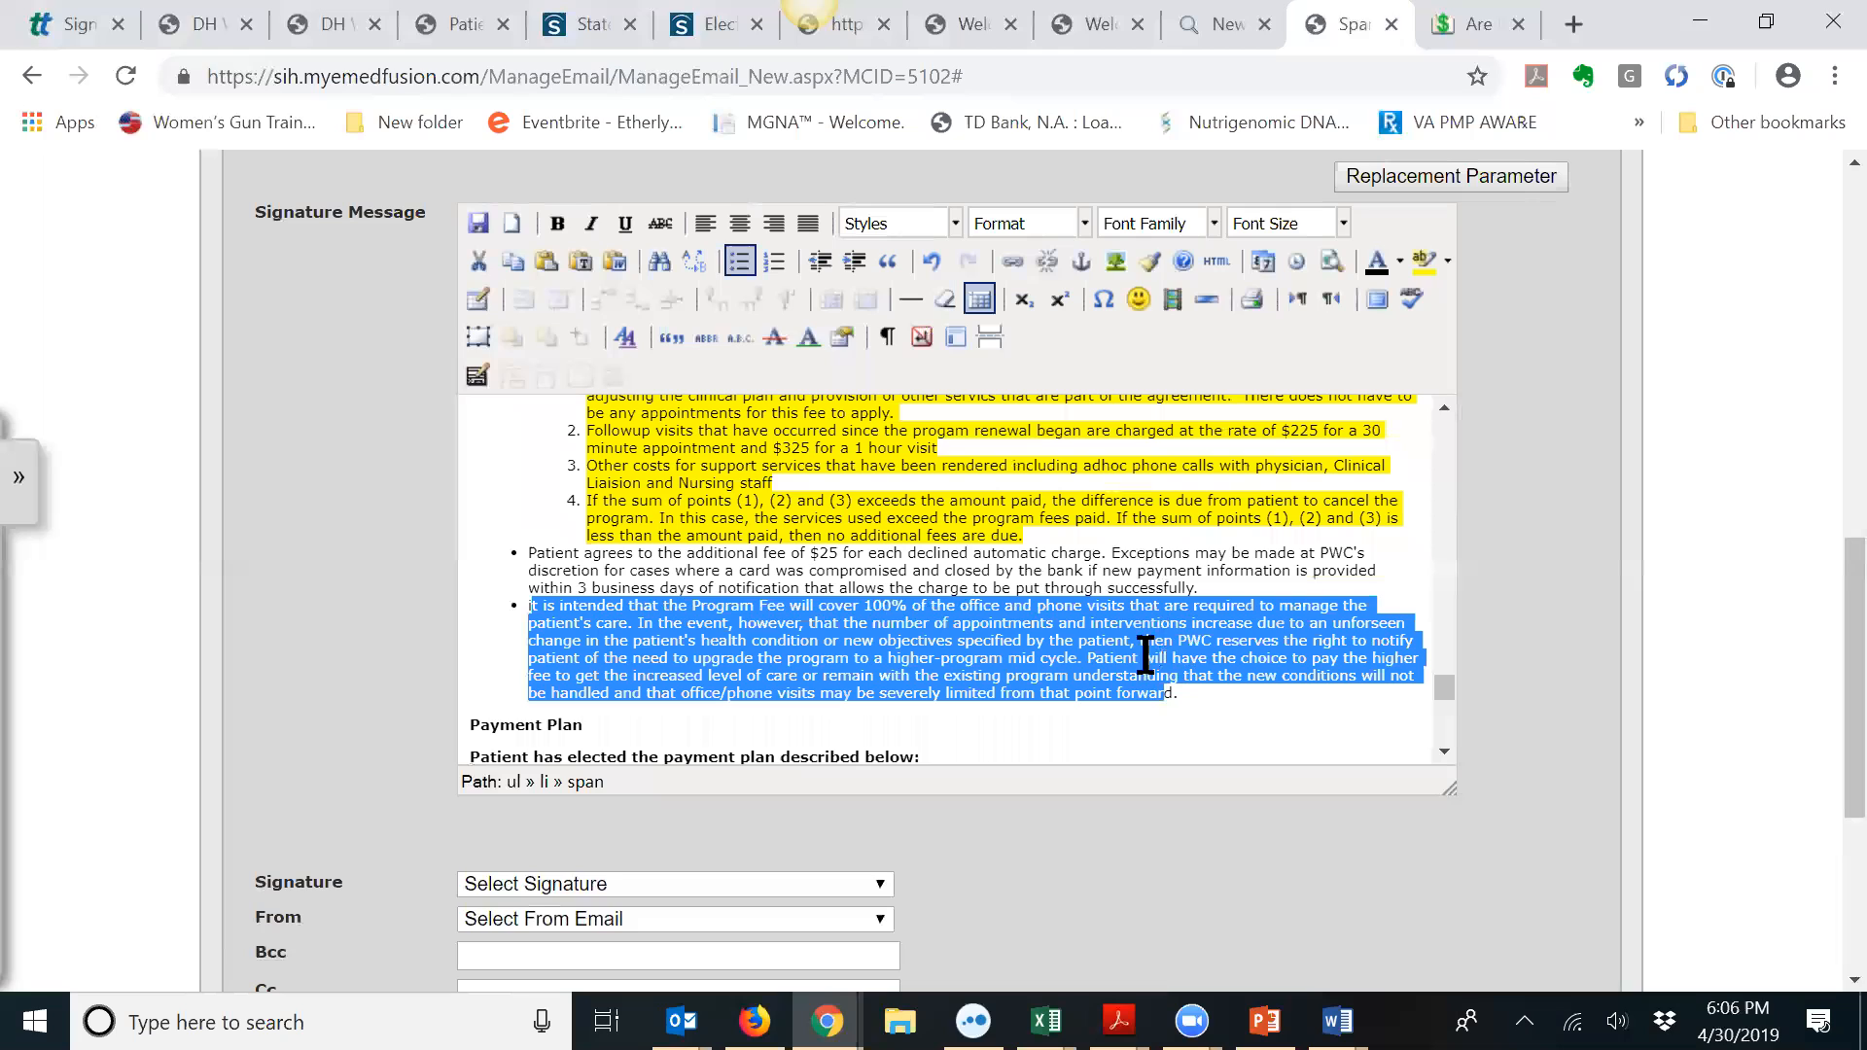
{"action": "left_click", "coordinate": [1091, 637]}
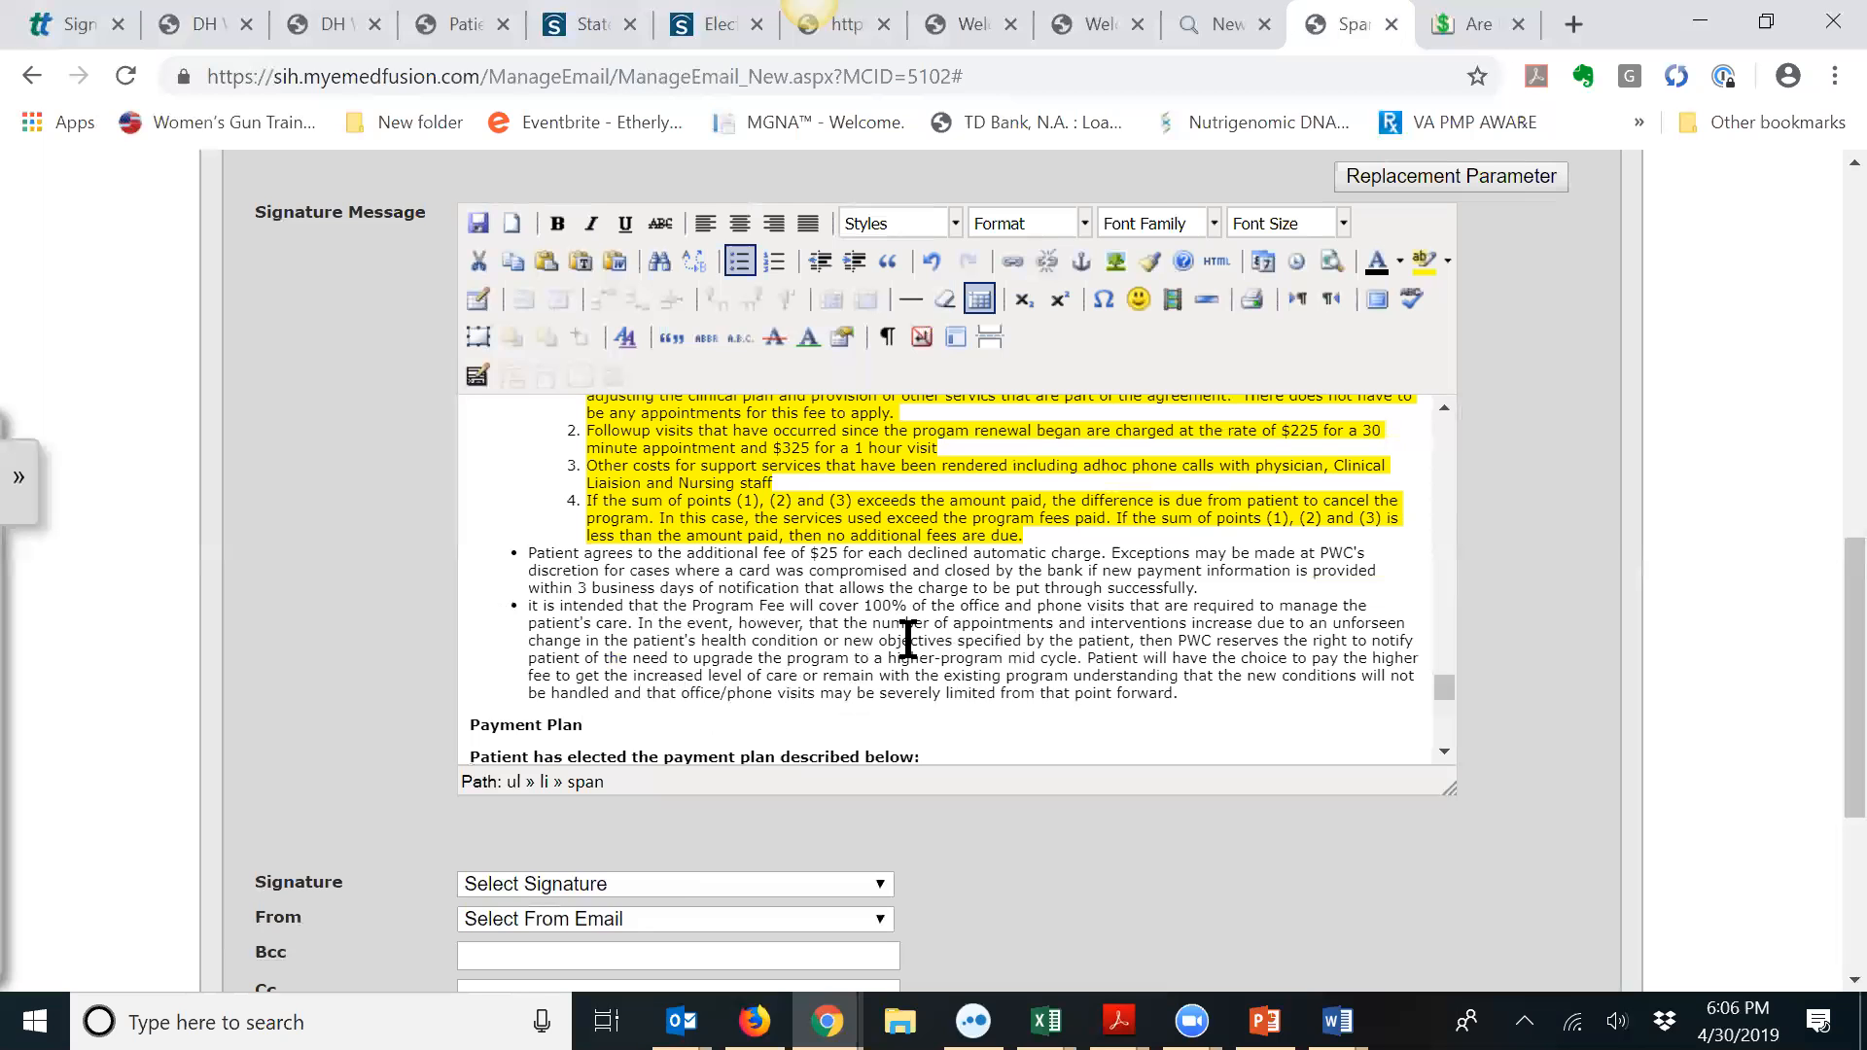
{"action": "scroll", "coordinate": [895, 646], "scroll_direction": "up", "scroll_amount": 2}
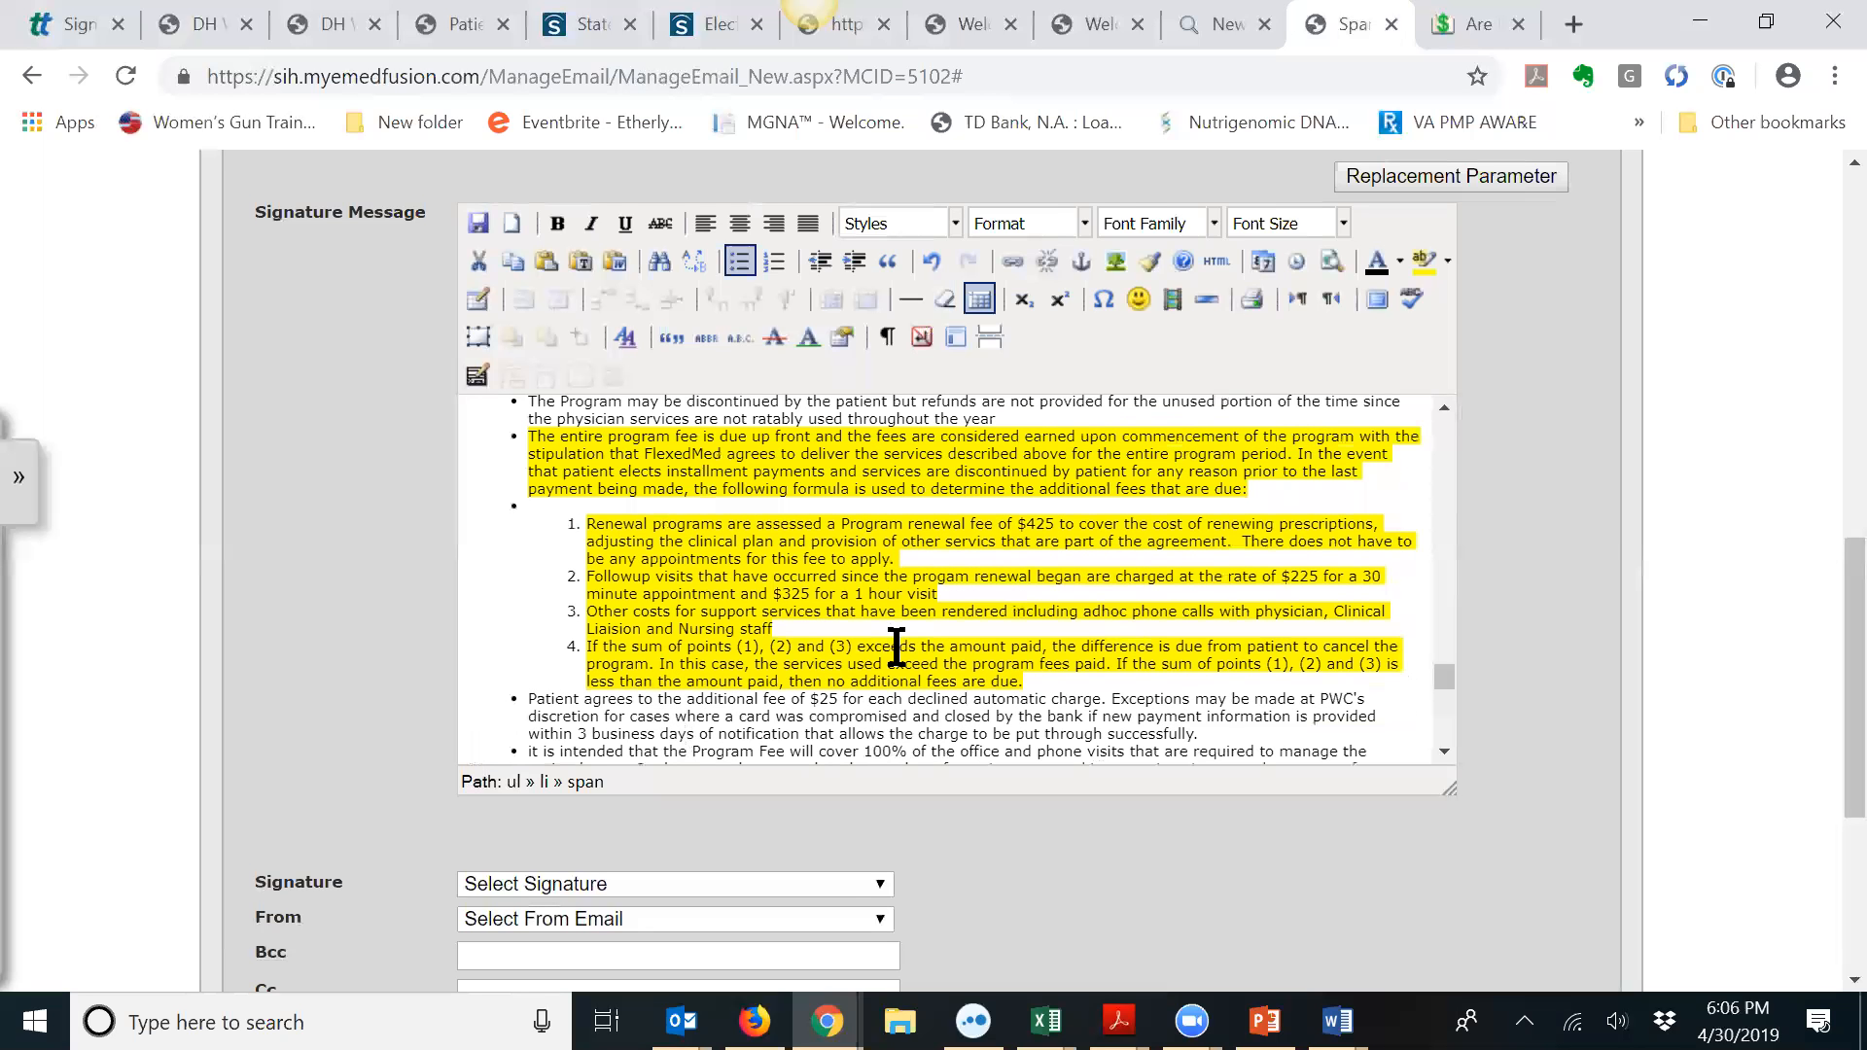
{"action": "scroll", "coordinate": [914, 643], "scroll_direction": "up", "scroll_amount": 3}
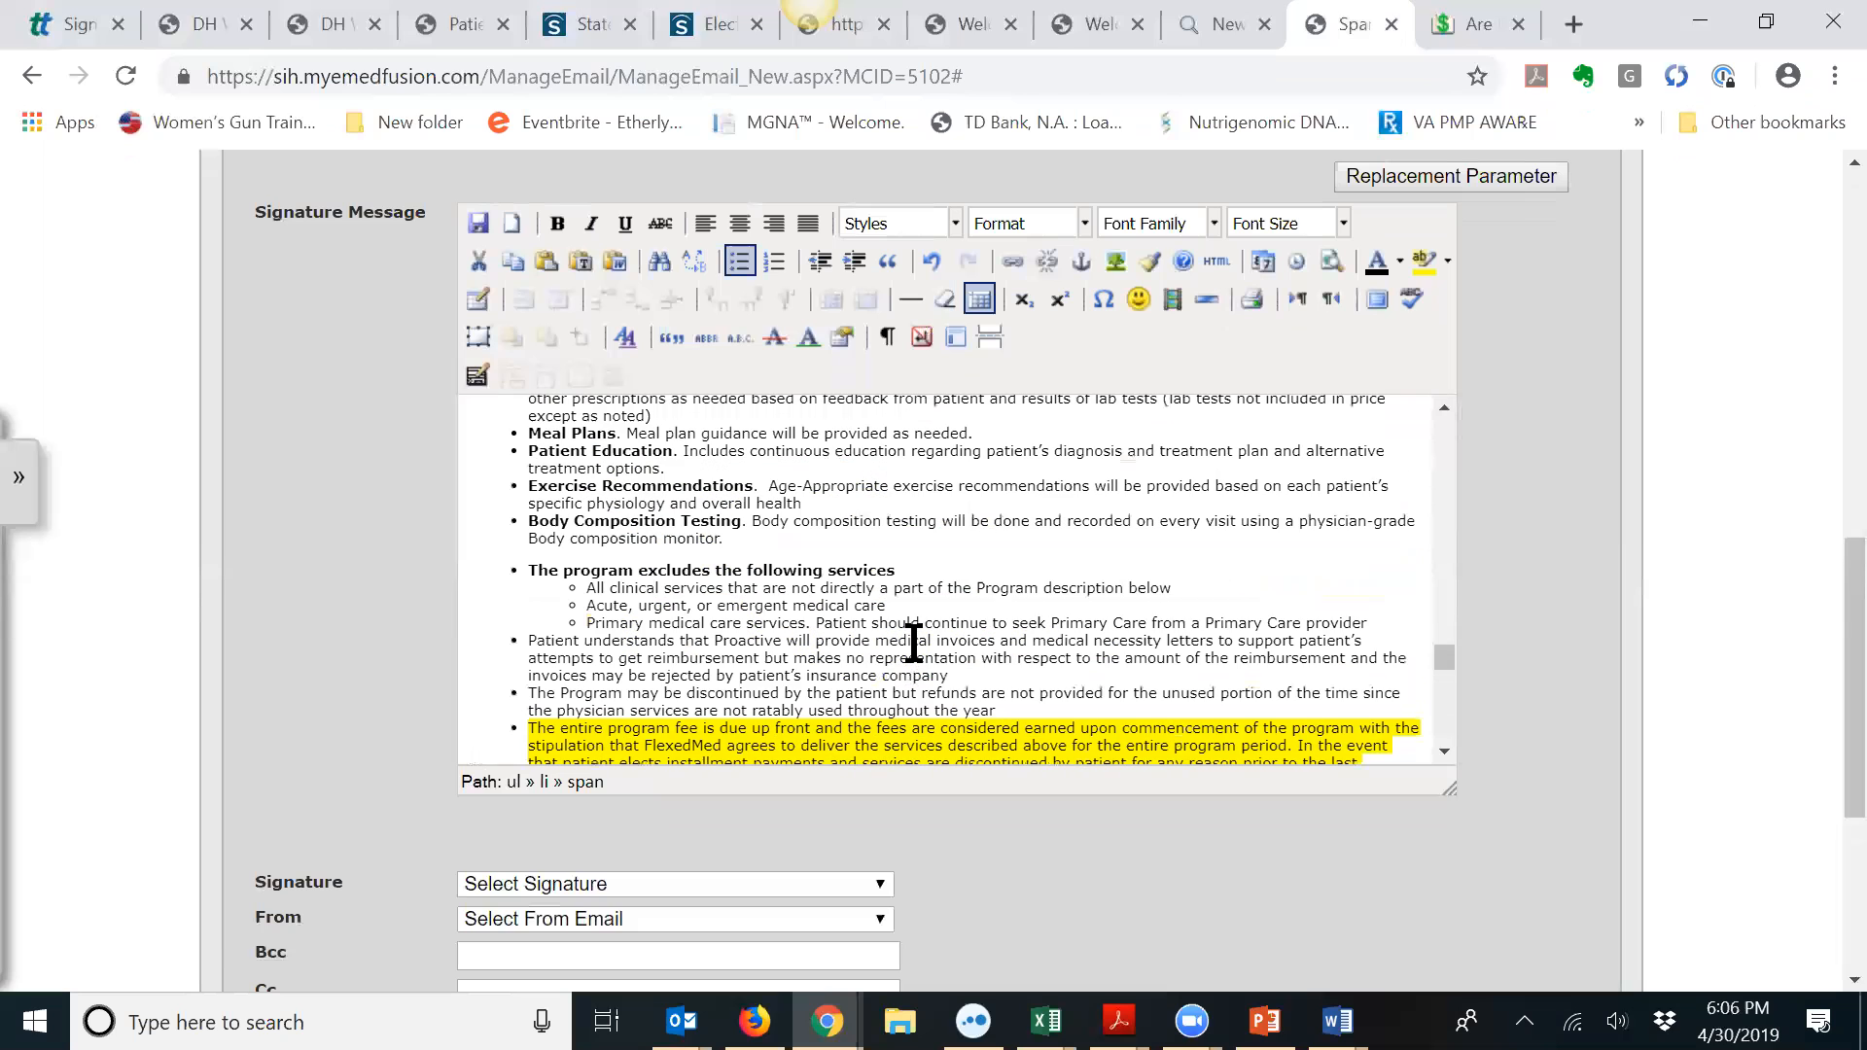
{"action": "scroll", "coordinate": [915, 643], "scroll_direction": "up", "scroll_amount": 3}
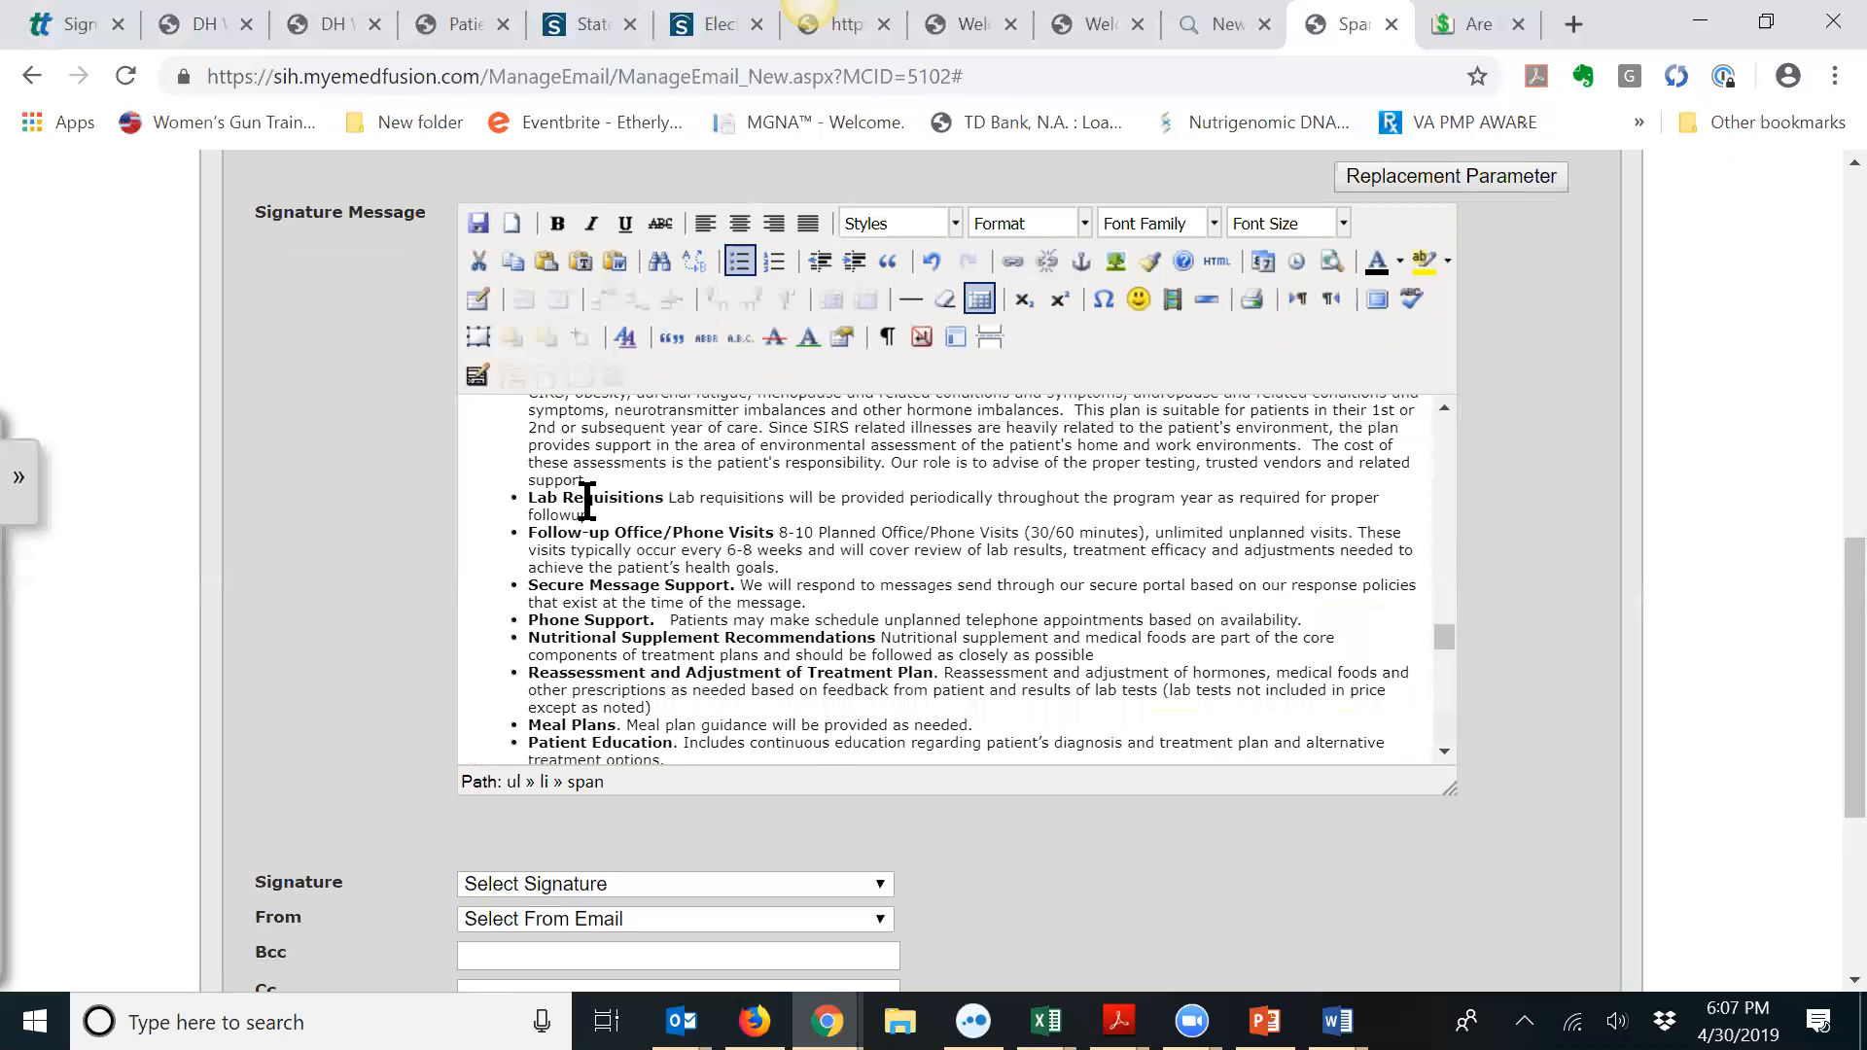
{"action": "scroll", "coordinate": [587, 496], "scroll_direction": "down", "scroll_amount": 2}
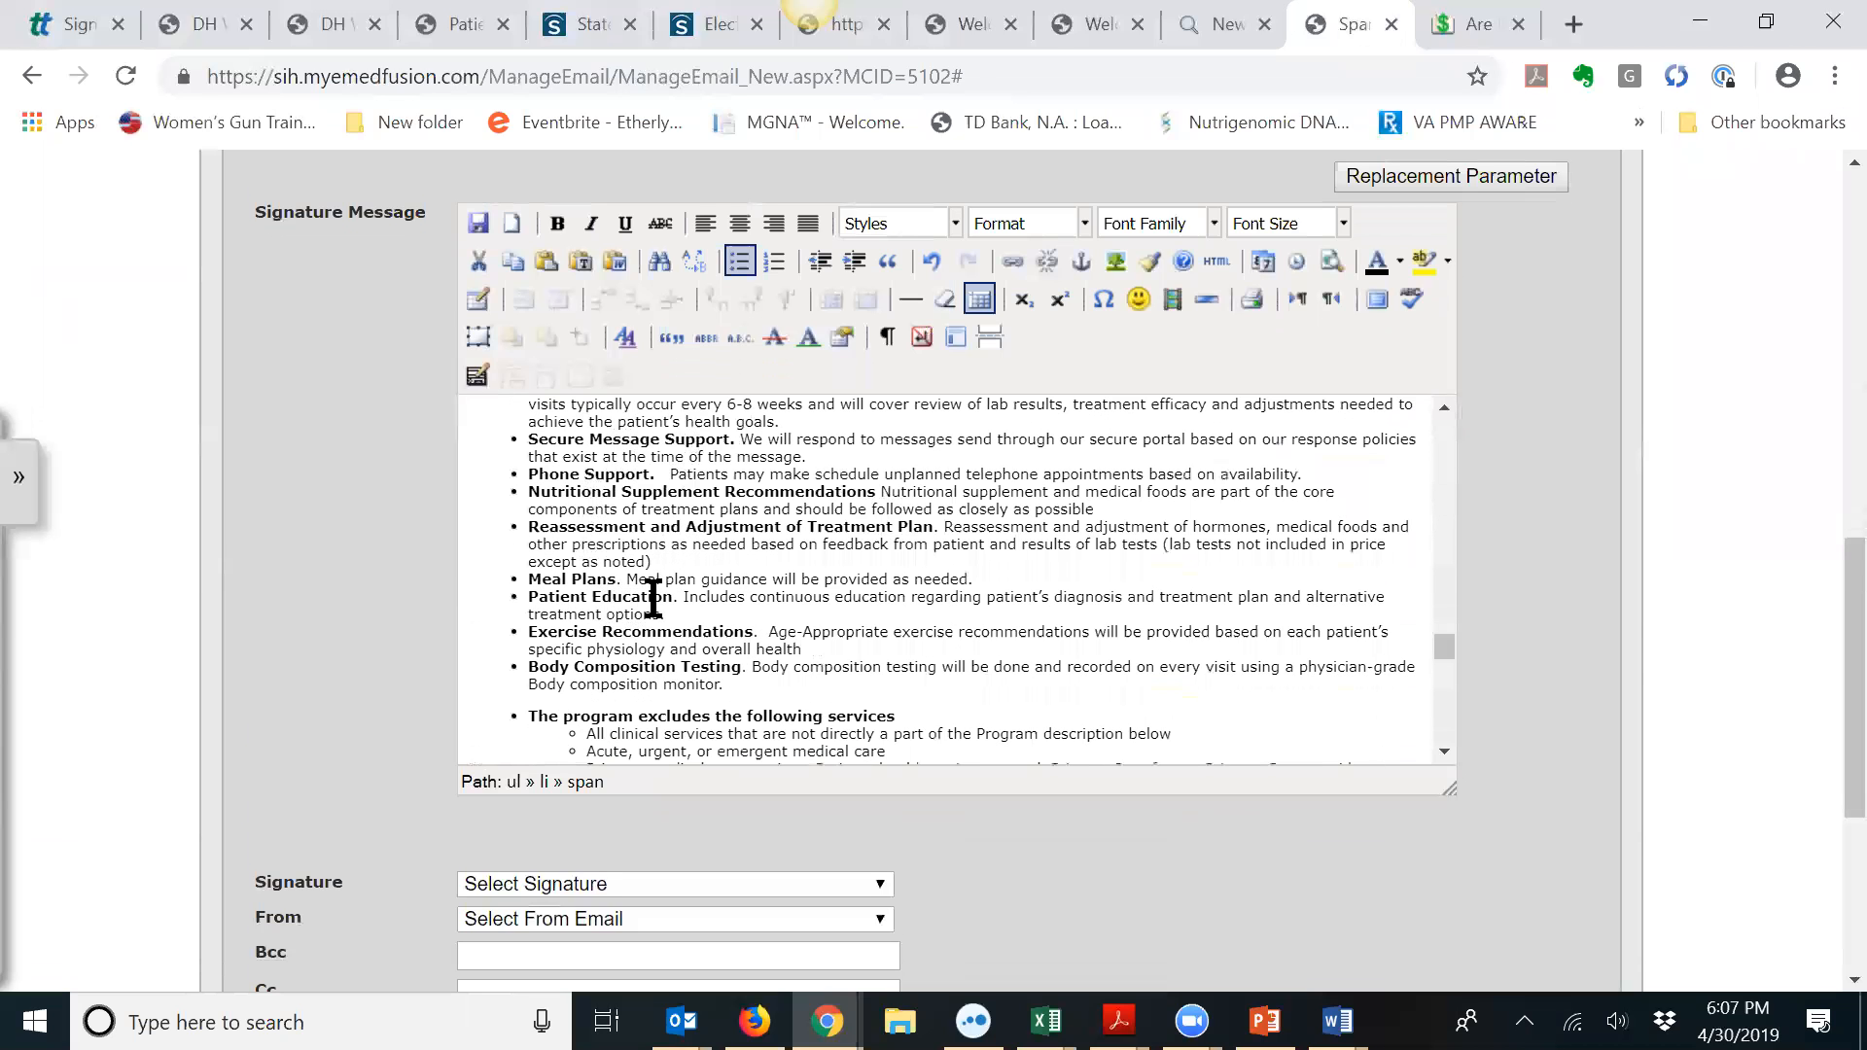
{"action": "scroll", "coordinate": [652, 598], "scroll_direction": "up", "scroll_amount": 3}
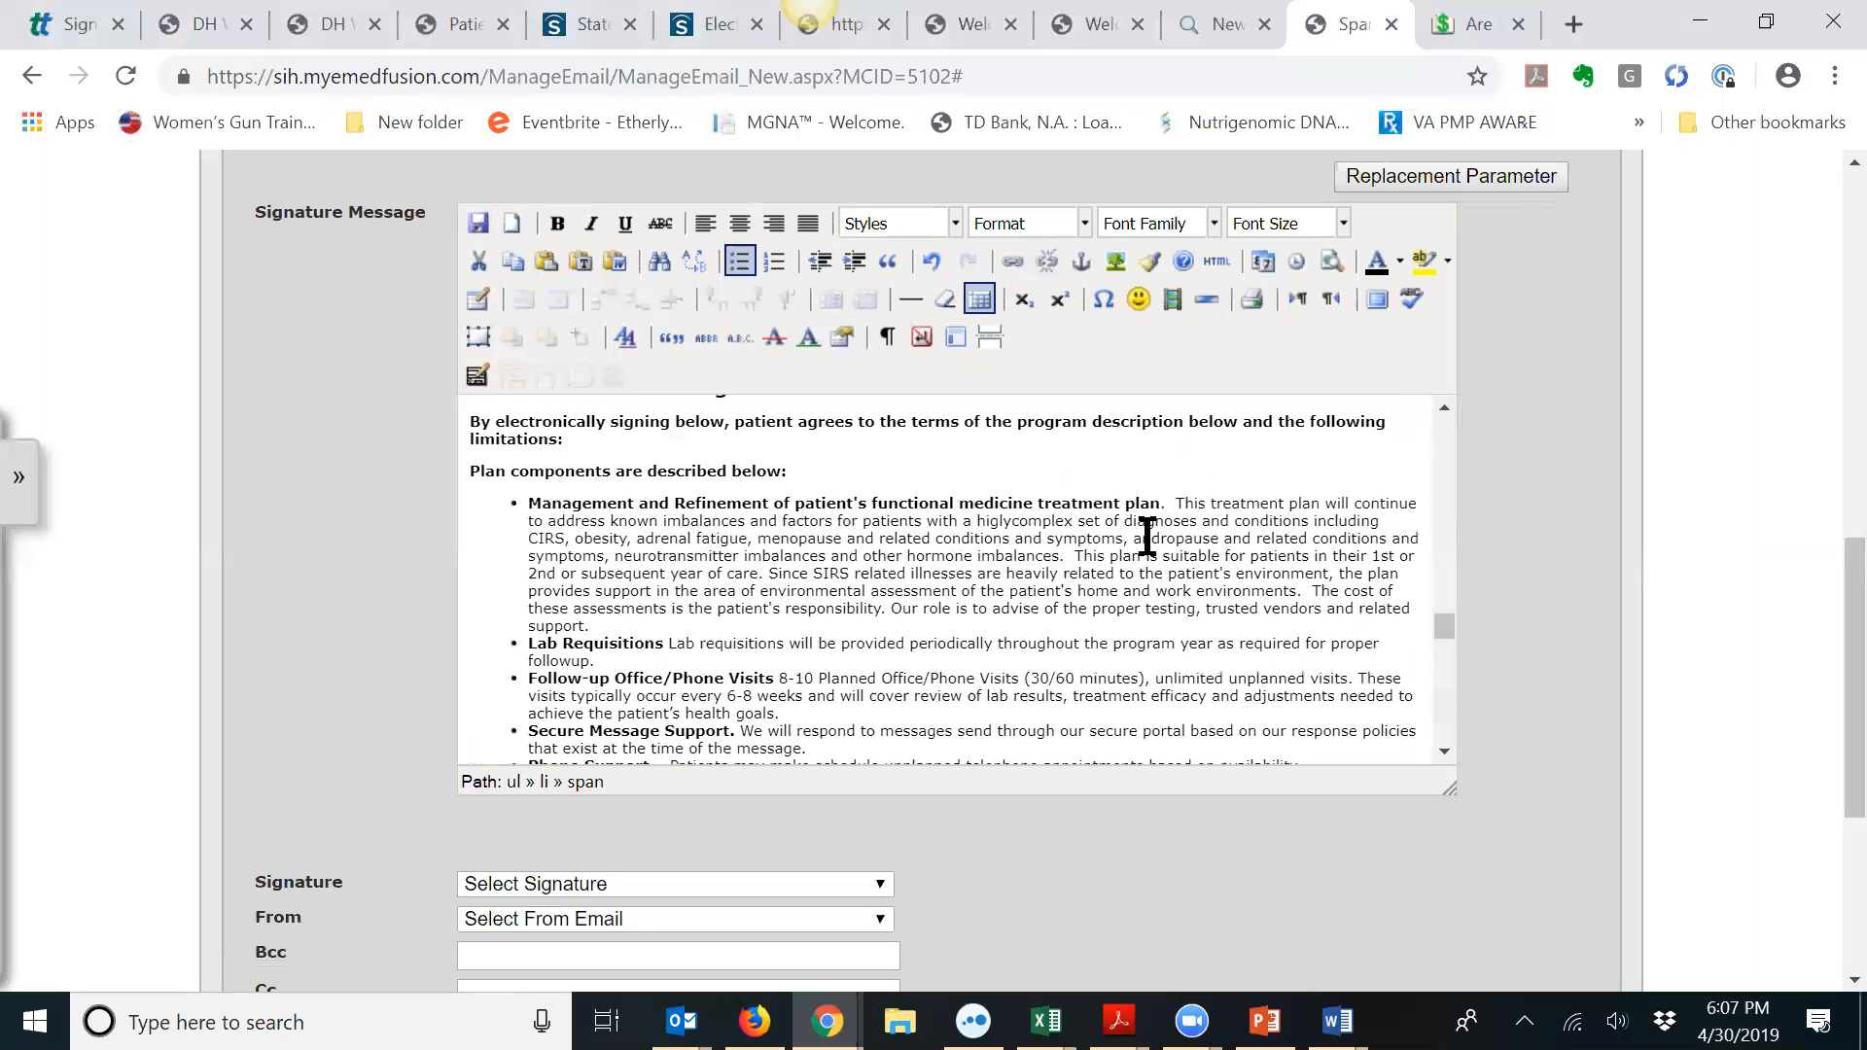
{"action": "scroll", "coordinate": [817, 538], "scroll_direction": "down", "scroll_amount": 10}
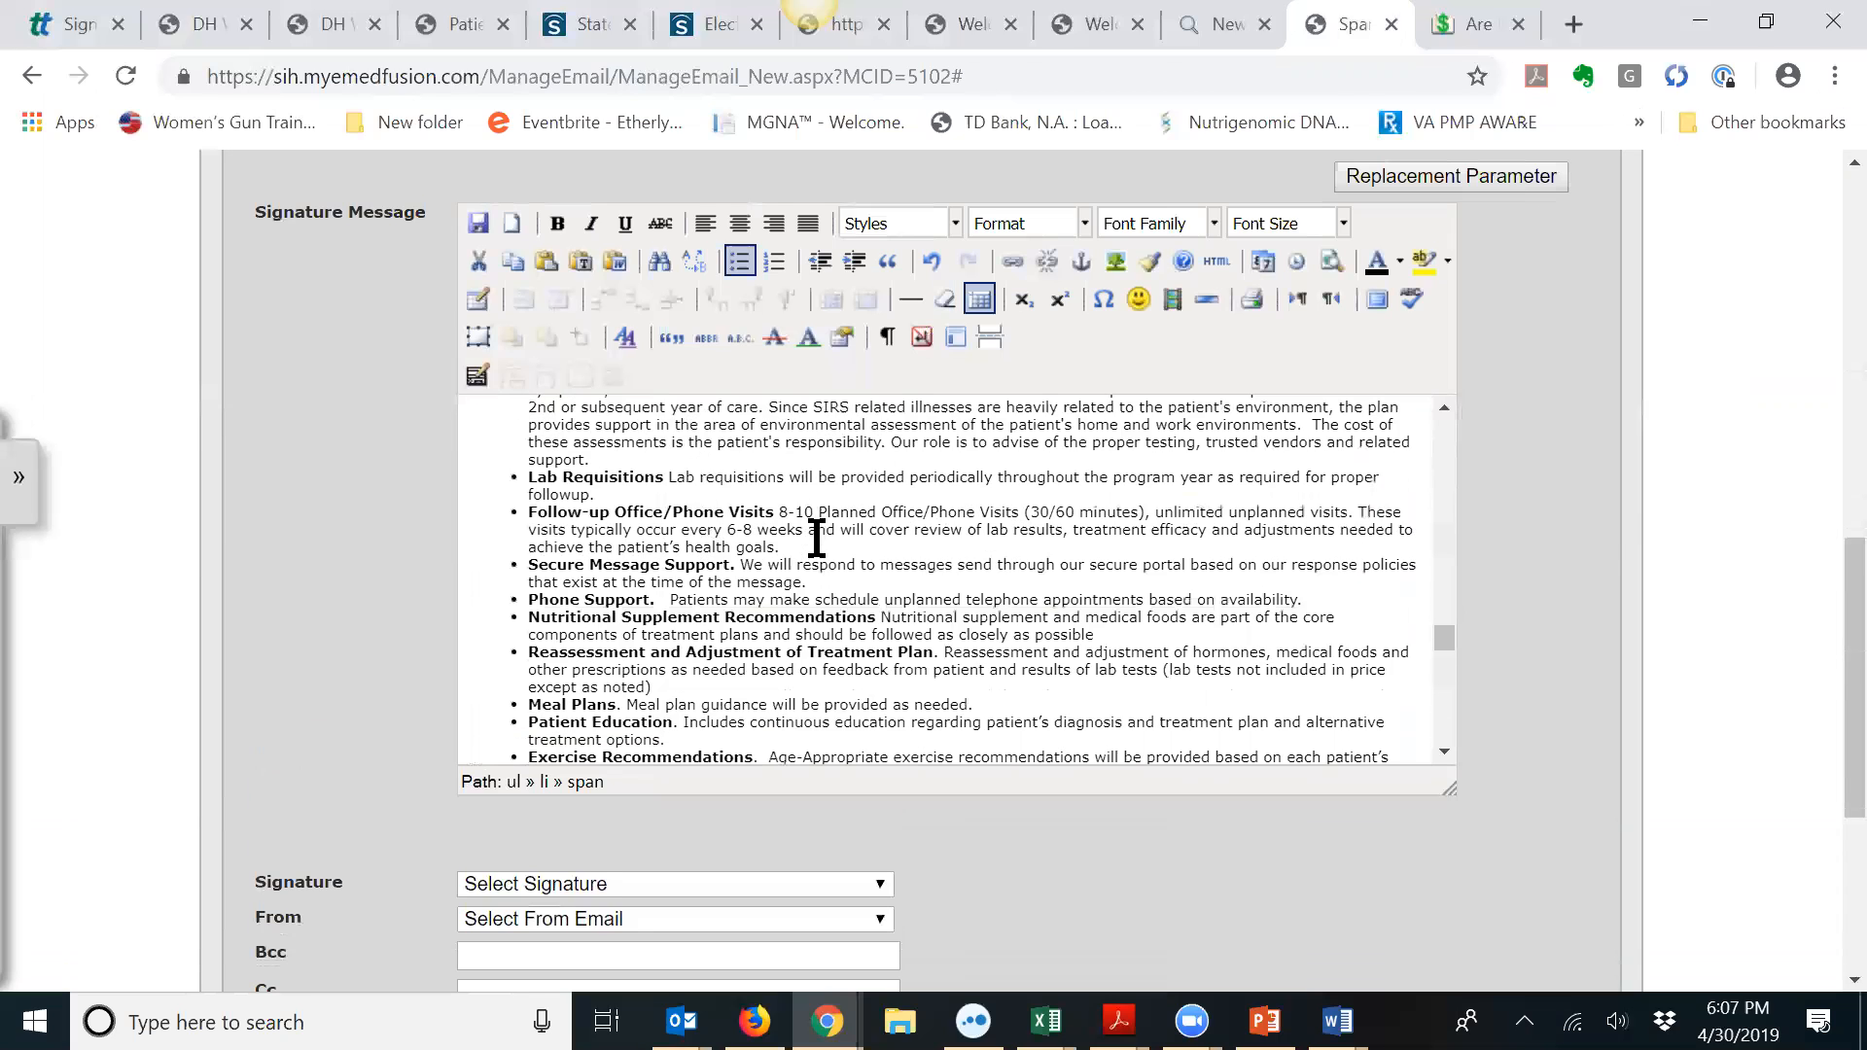
{"action": "scroll", "coordinate": [817, 542], "scroll_direction": "down", "scroll_amount": 8}
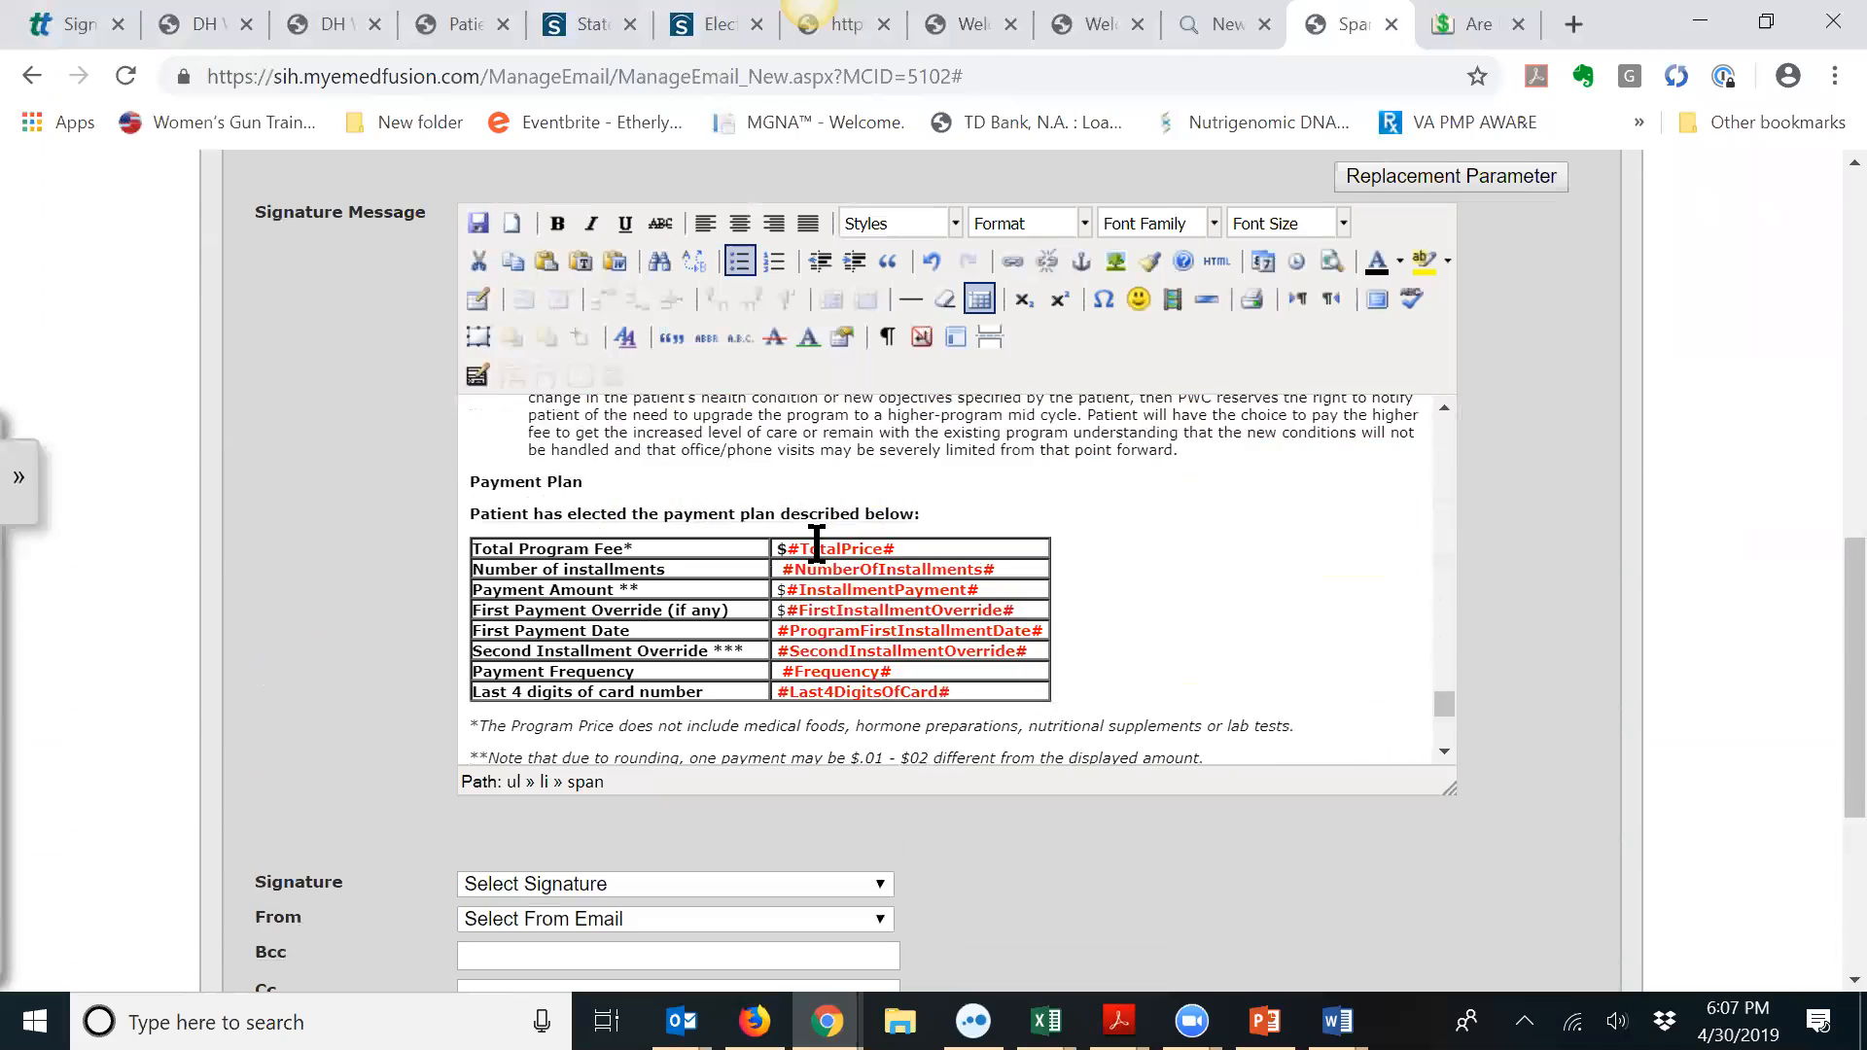
{"action": "scroll", "coordinate": [817, 542], "scroll_direction": "up", "scroll_amount": 18}
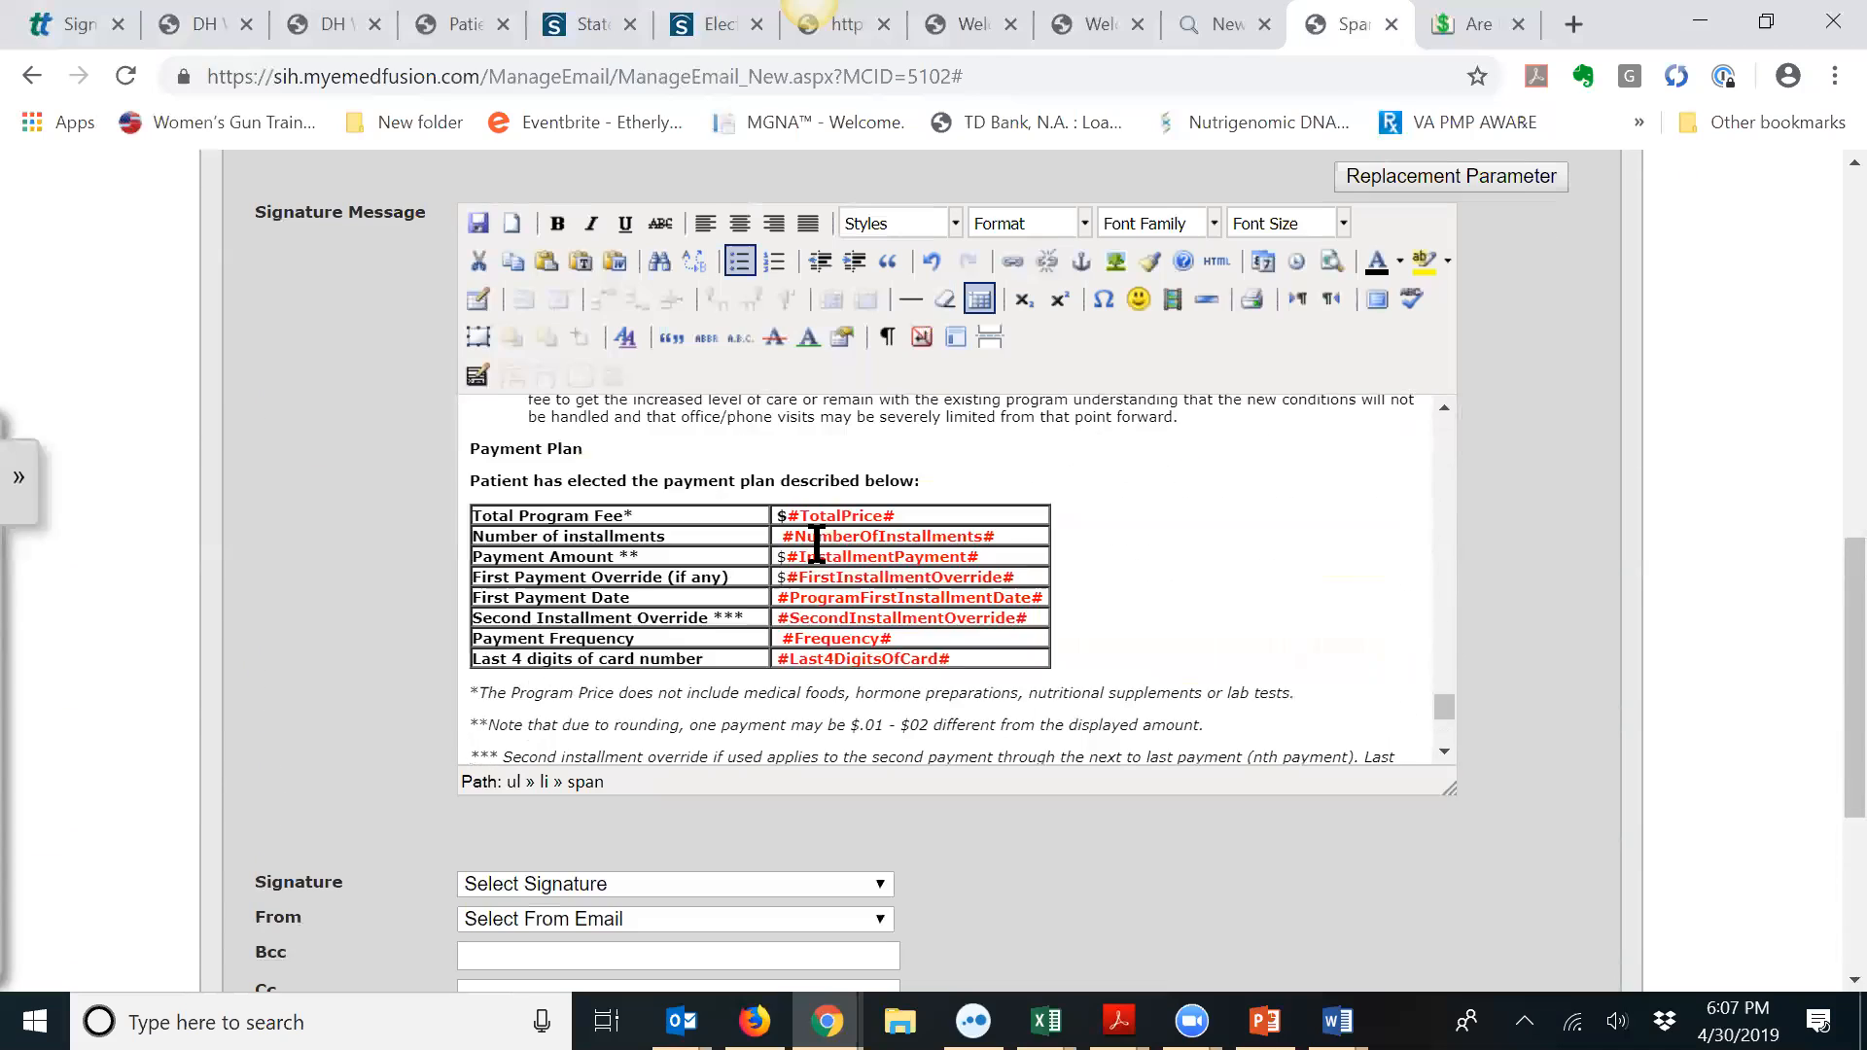
{"action": "scroll", "coordinate": [817, 545], "scroll_direction": "up", "scroll_amount": 3}
{"action": "scroll", "coordinate": [812, 552], "scroll_direction": "down", "scroll_amount": 20}
{"action": "scroll", "coordinate": [812, 553], "scroll_direction": "up", "scroll_amount": 3}
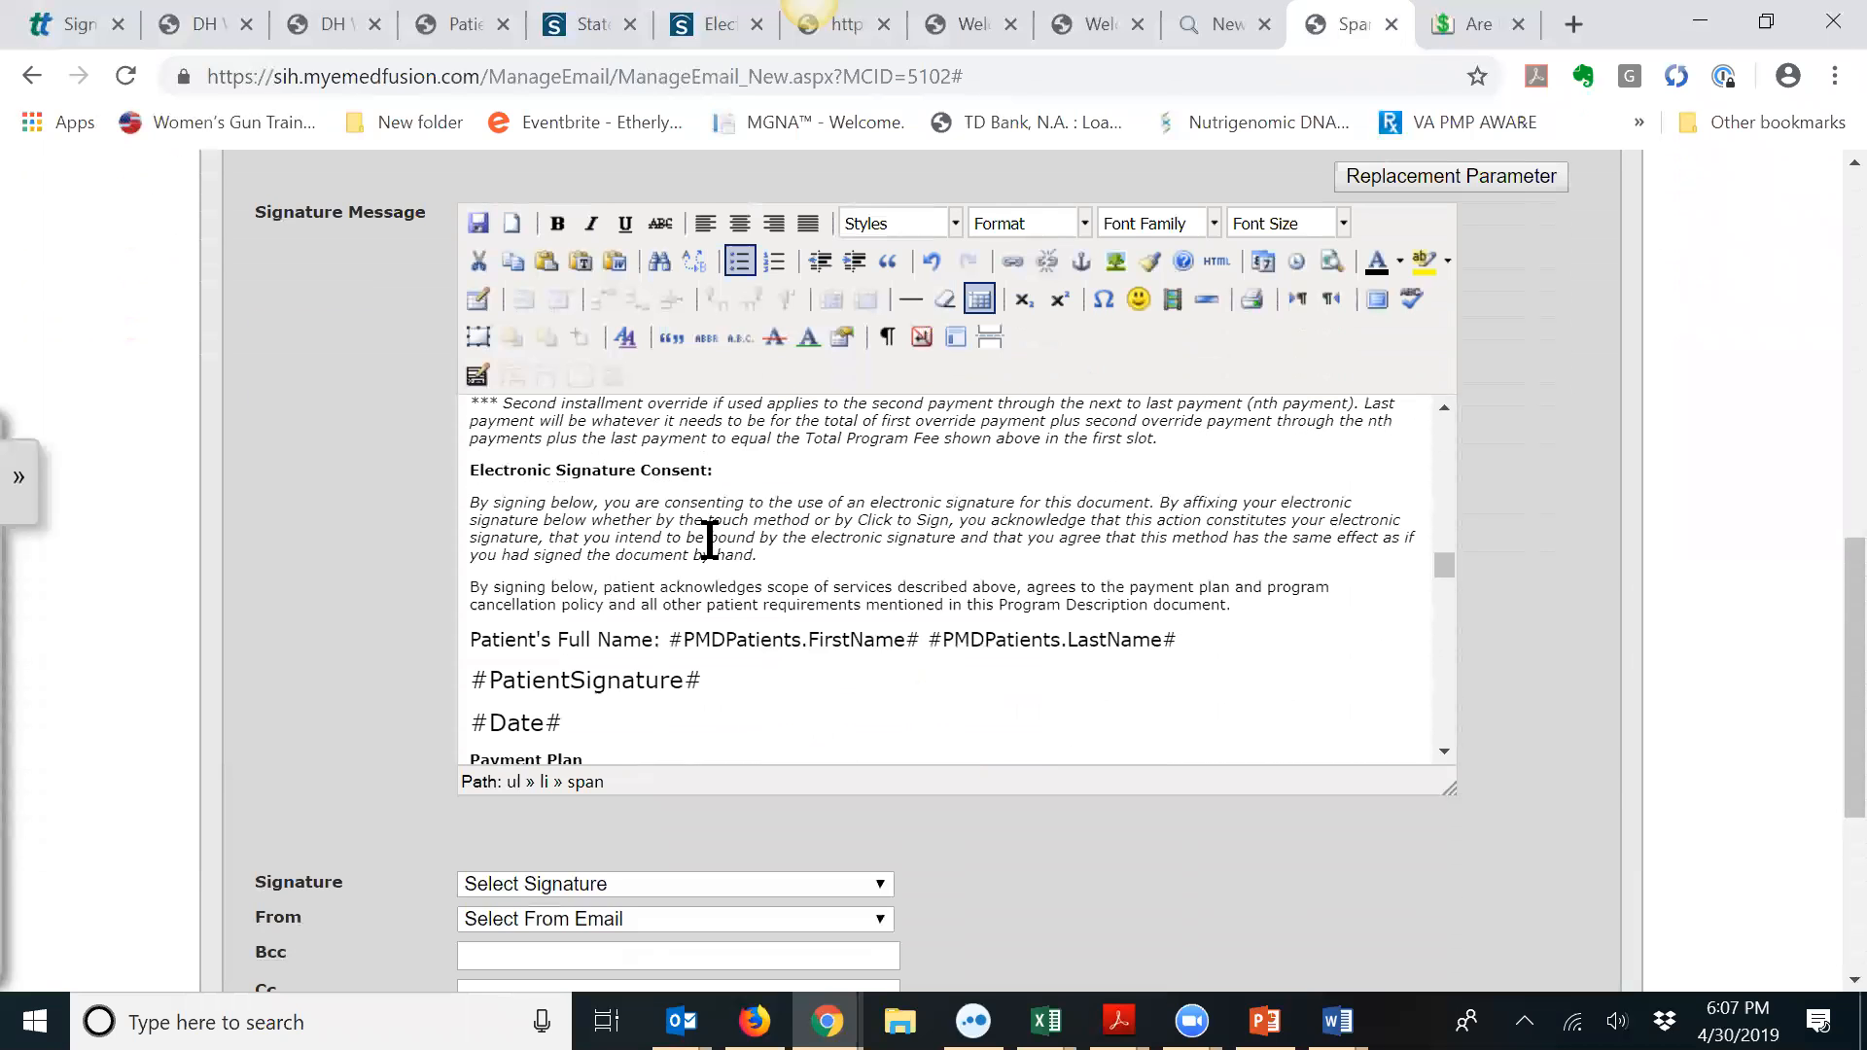
{"action": "scroll", "coordinate": [709, 534], "scroll_direction": "up", "scroll_amount": 3}
{"action": "scroll", "coordinate": [787, 587], "scroll_direction": "up", "scroll_amount": 5}
{"action": "scroll", "coordinate": [787, 587], "scroll_direction": "up", "scroll_amount": 10}
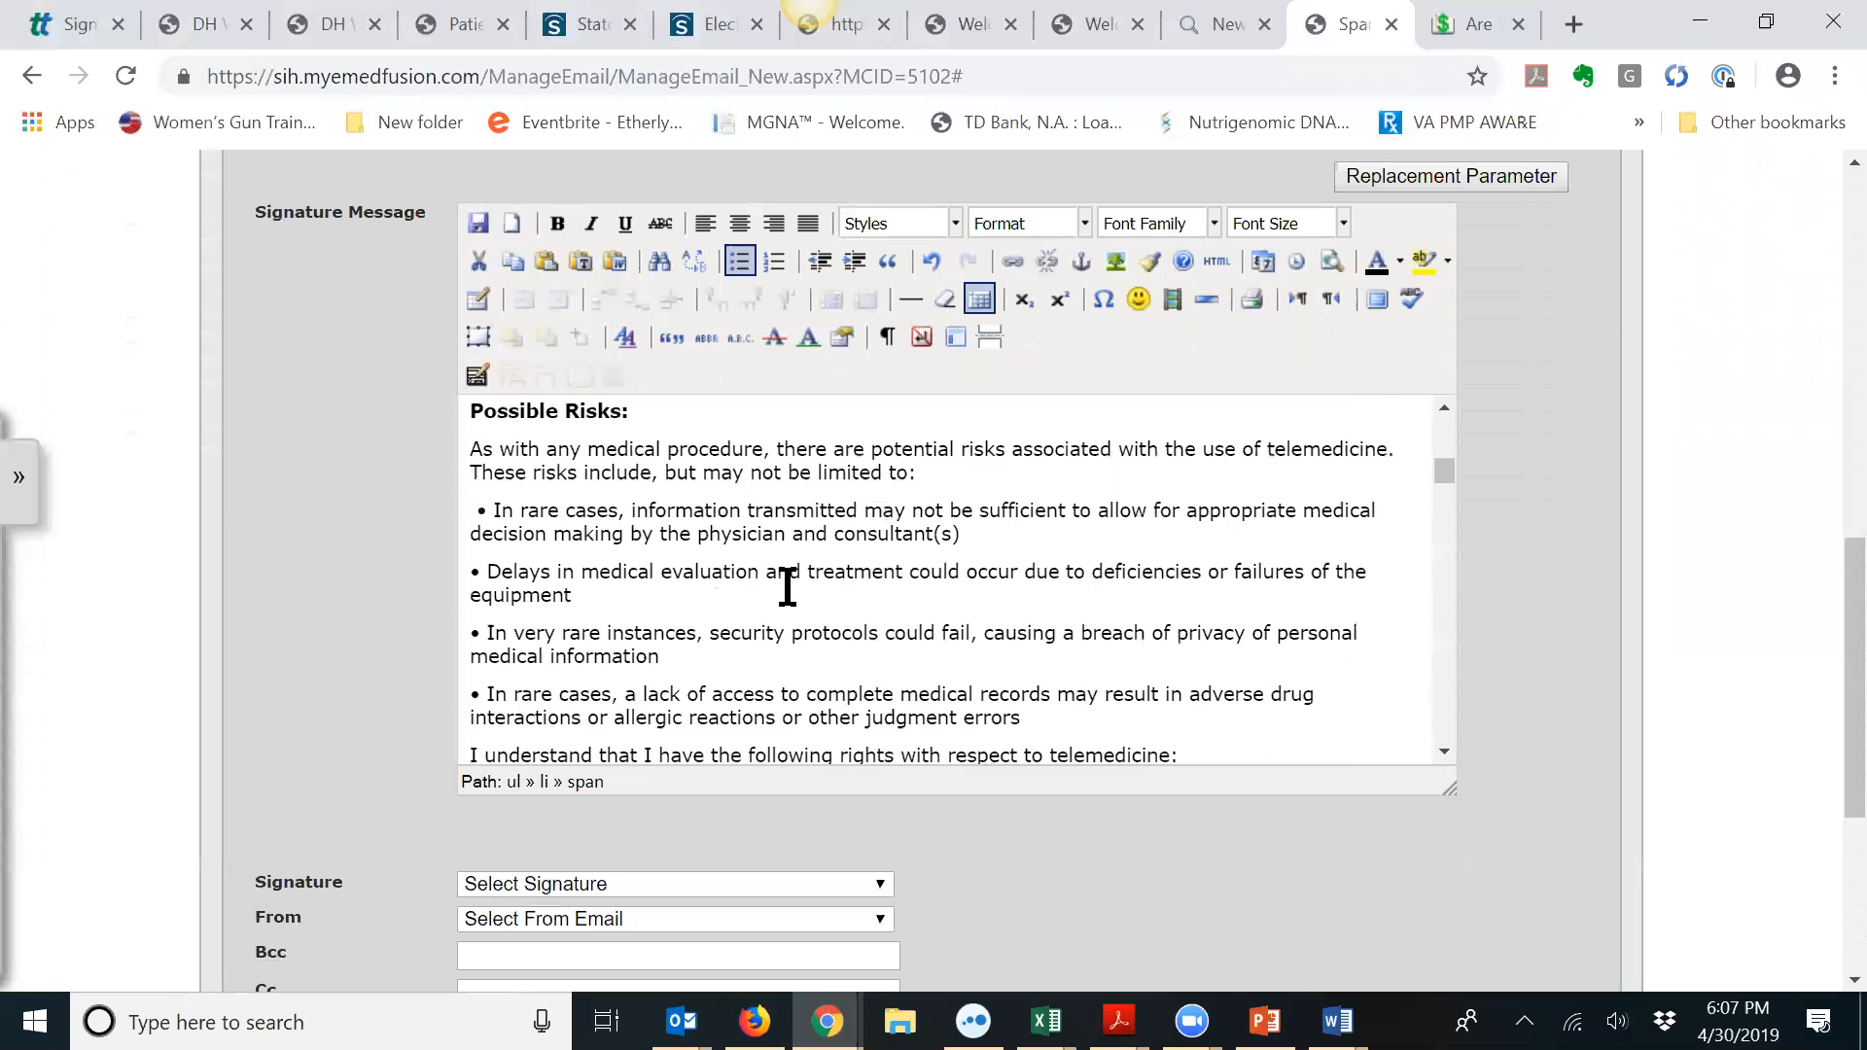
{"action": "scroll", "coordinate": [966, 573], "scroll_direction": "up", "scroll_amount": 1}
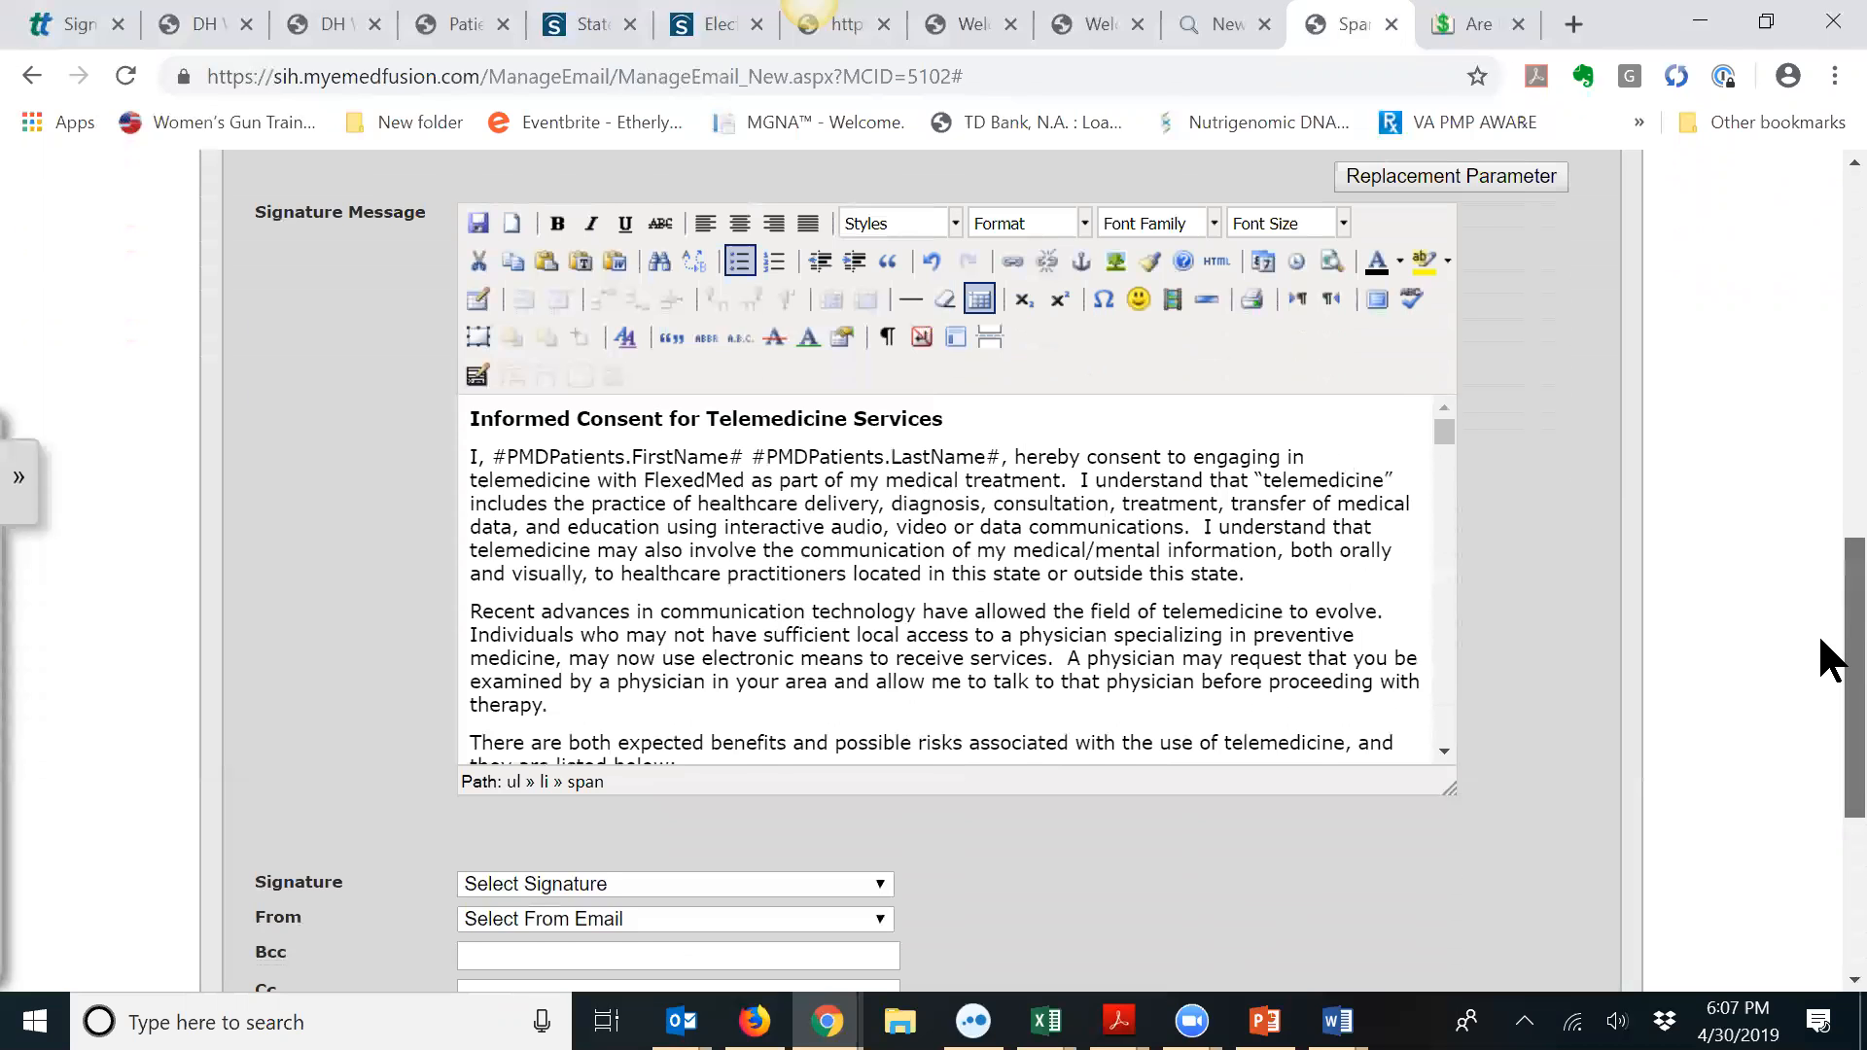
{"action": "scroll", "coordinate": [1828, 525], "scroll_direction": "up", "scroll_amount": 3}
{"action": "scroll", "coordinate": [1823, 569], "scroll_direction": "up", "scroll_amount": 8}
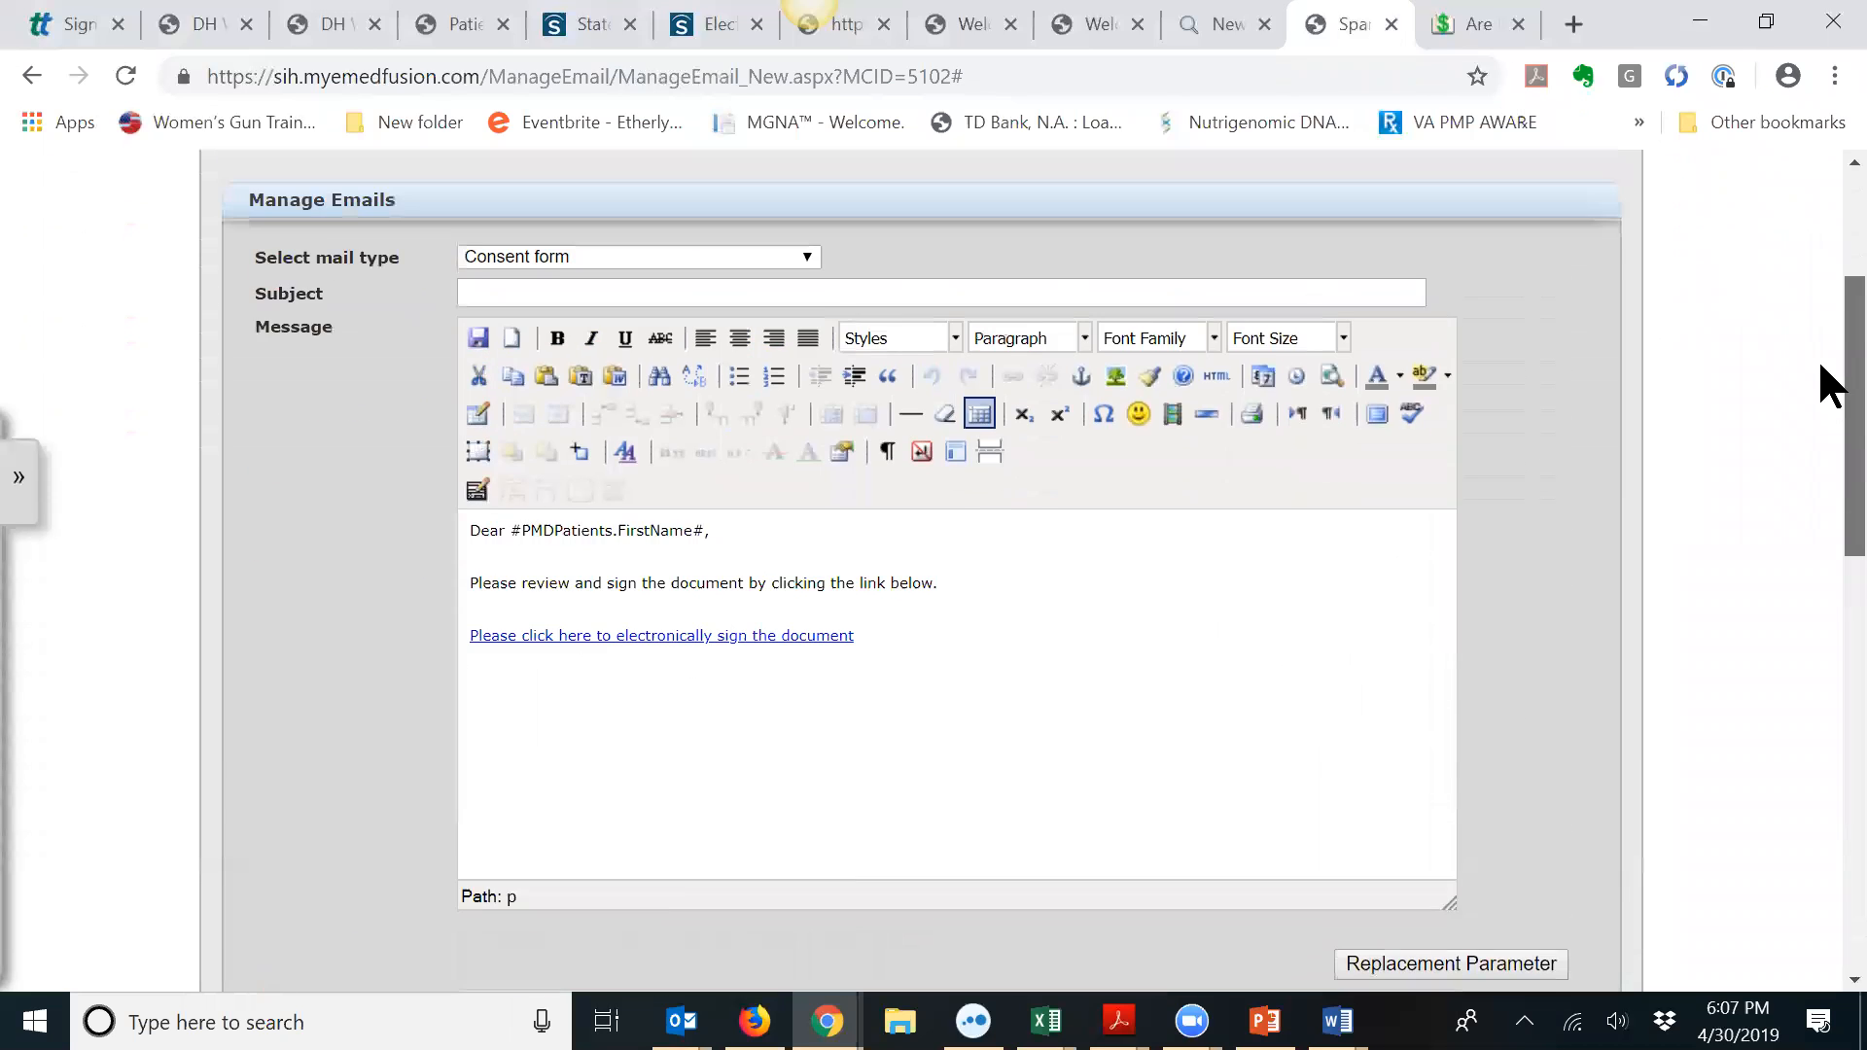
Step: Enter 'FlexedMed Important Consent Form' in the email's Subject field
{"action": "left_click", "coordinate": [810, 342]}
{"action": "type", "text": "FlexedMed Important"}
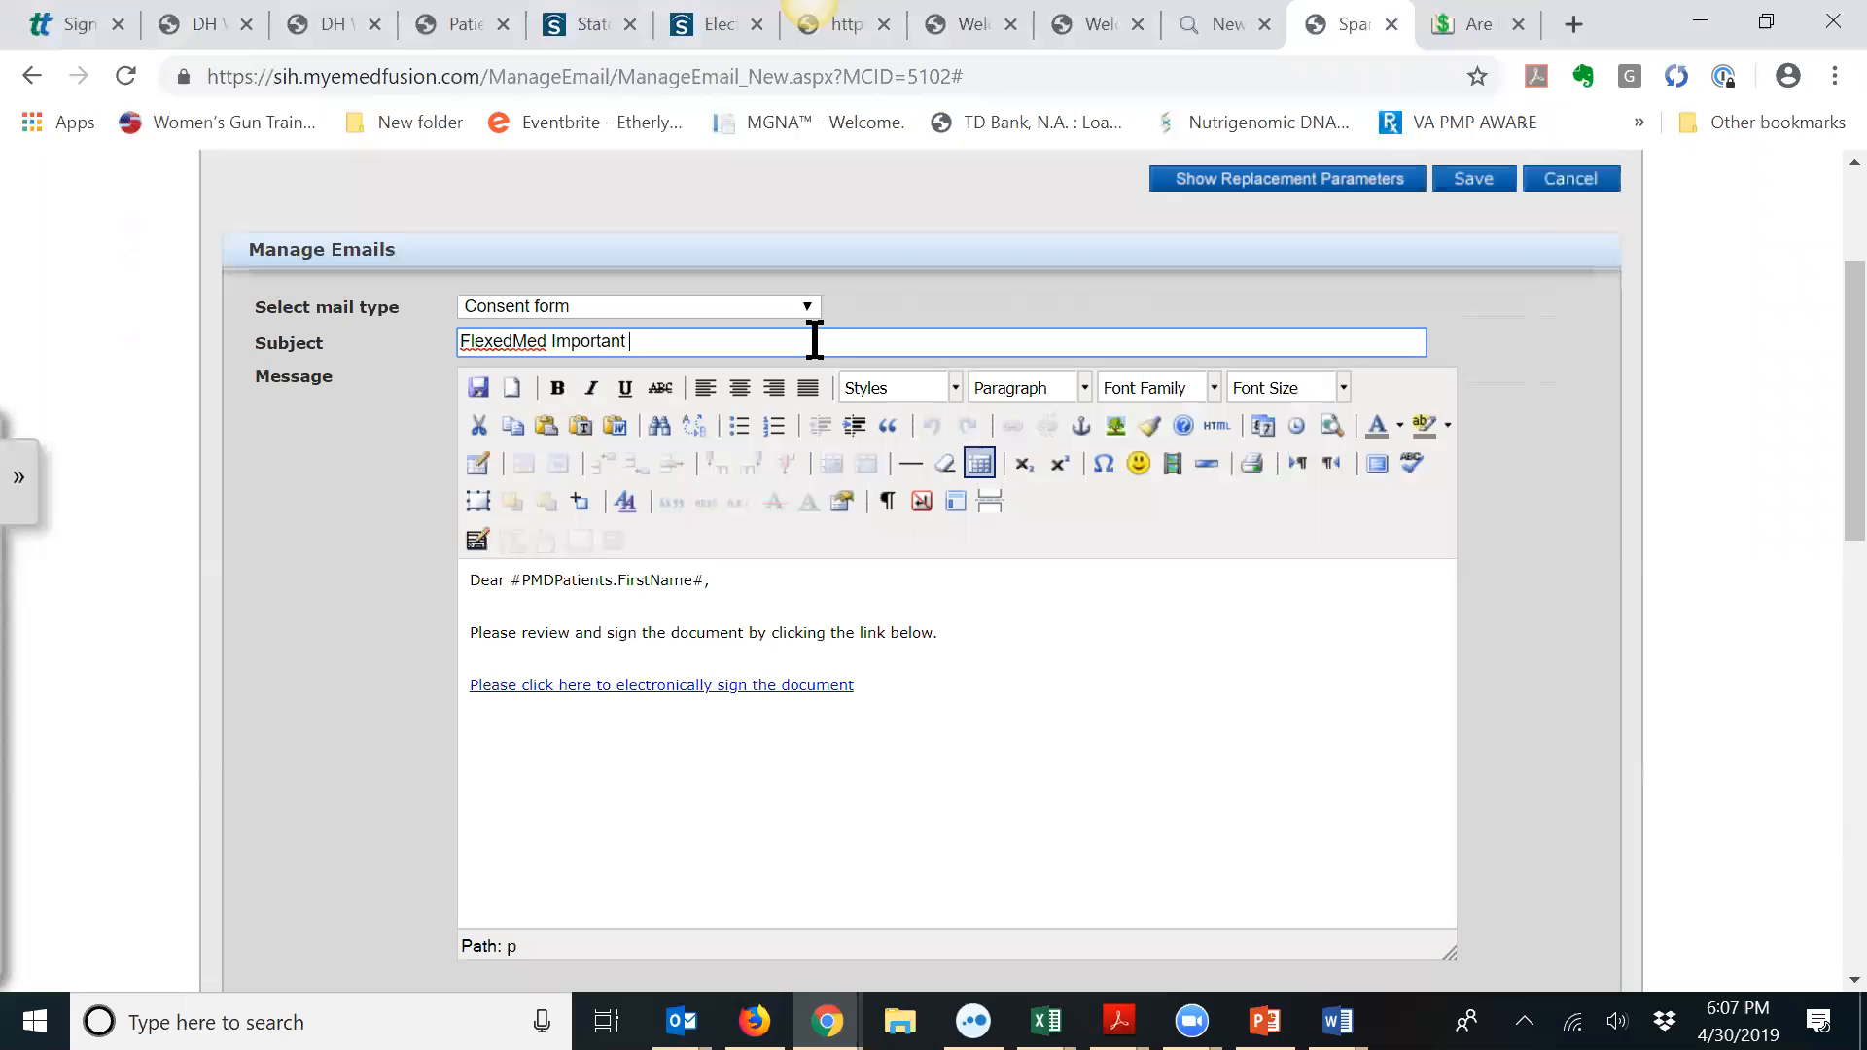
{"action": "type", "text": "for"}
{"action": "key", "text": "BackSpace"}
{"action": "key", "text": "BackSpace"}
{"action": "key", "text": "BackSpace"}
{"action": "type", "text": "Form"}
Step: Set the whole message body to font size 3 (12pt)
{"action": "left_click_drag", "start_coordinate": [471, 579], "coordinate": [858, 693]}
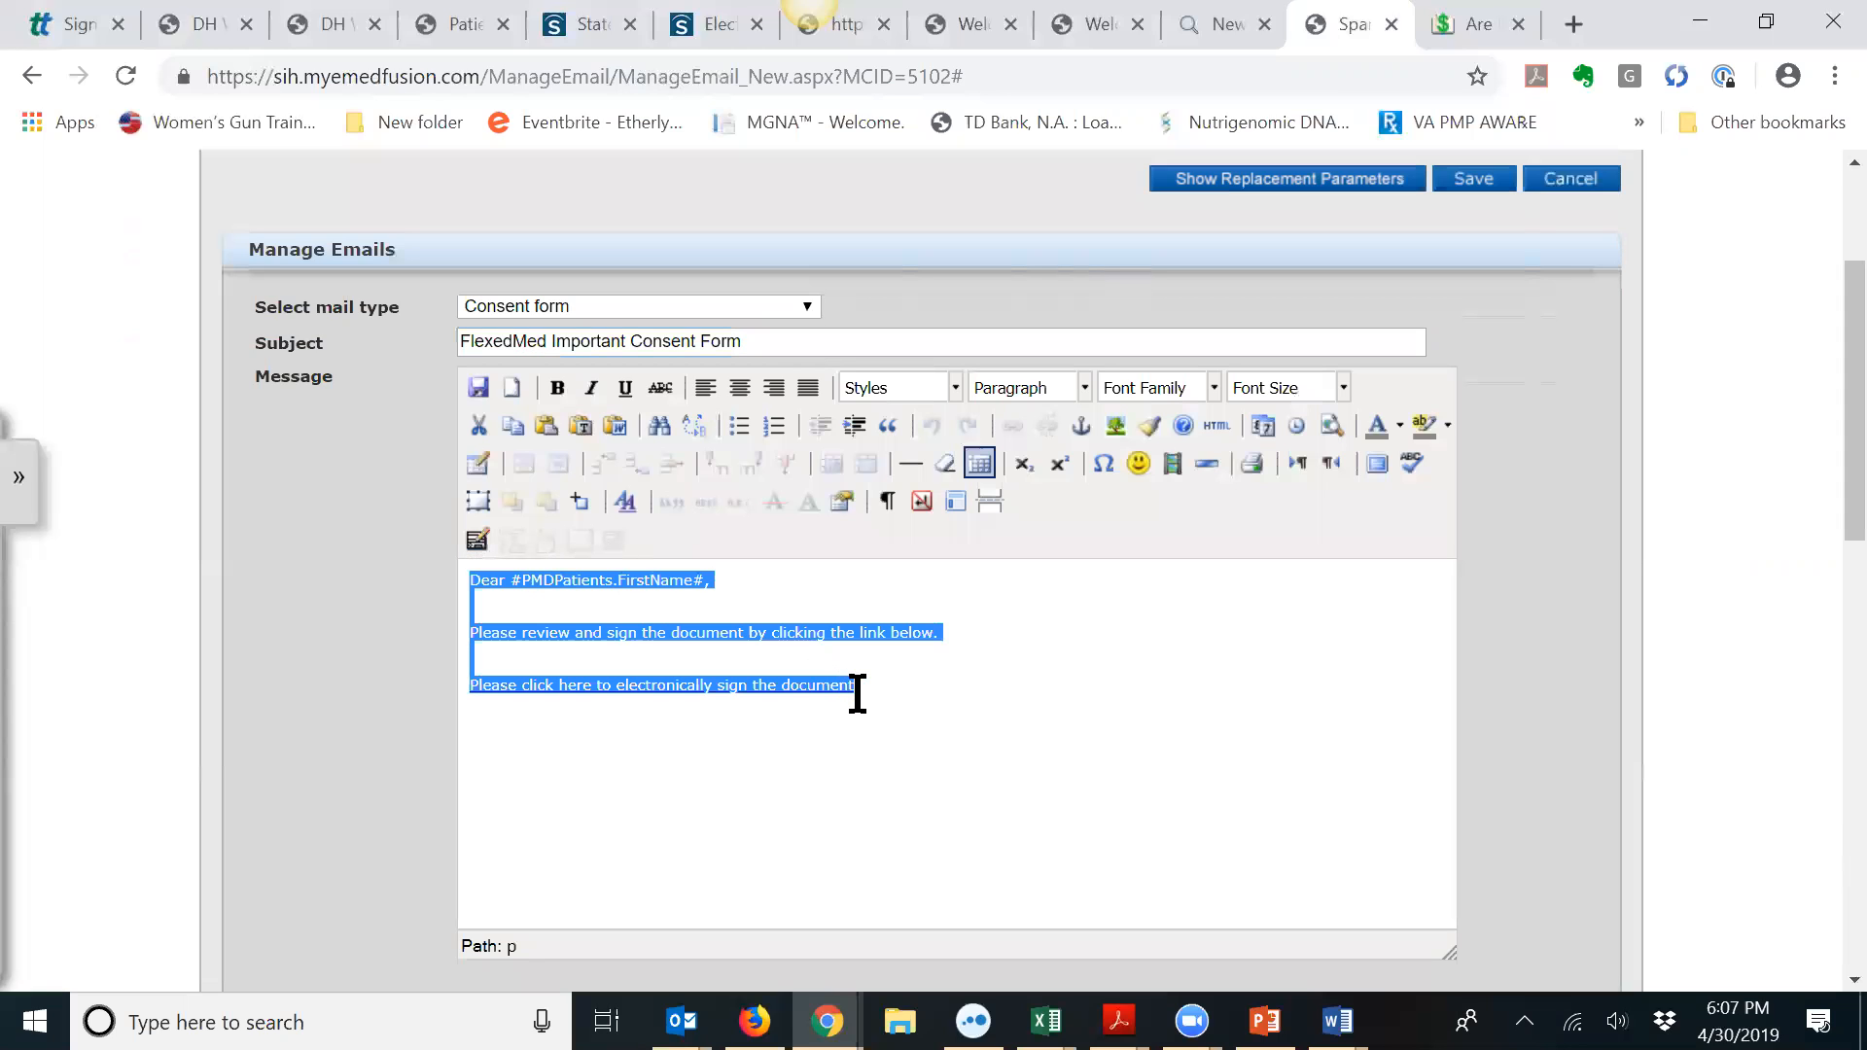
{"action": "left_click", "coordinate": [1334, 386]}
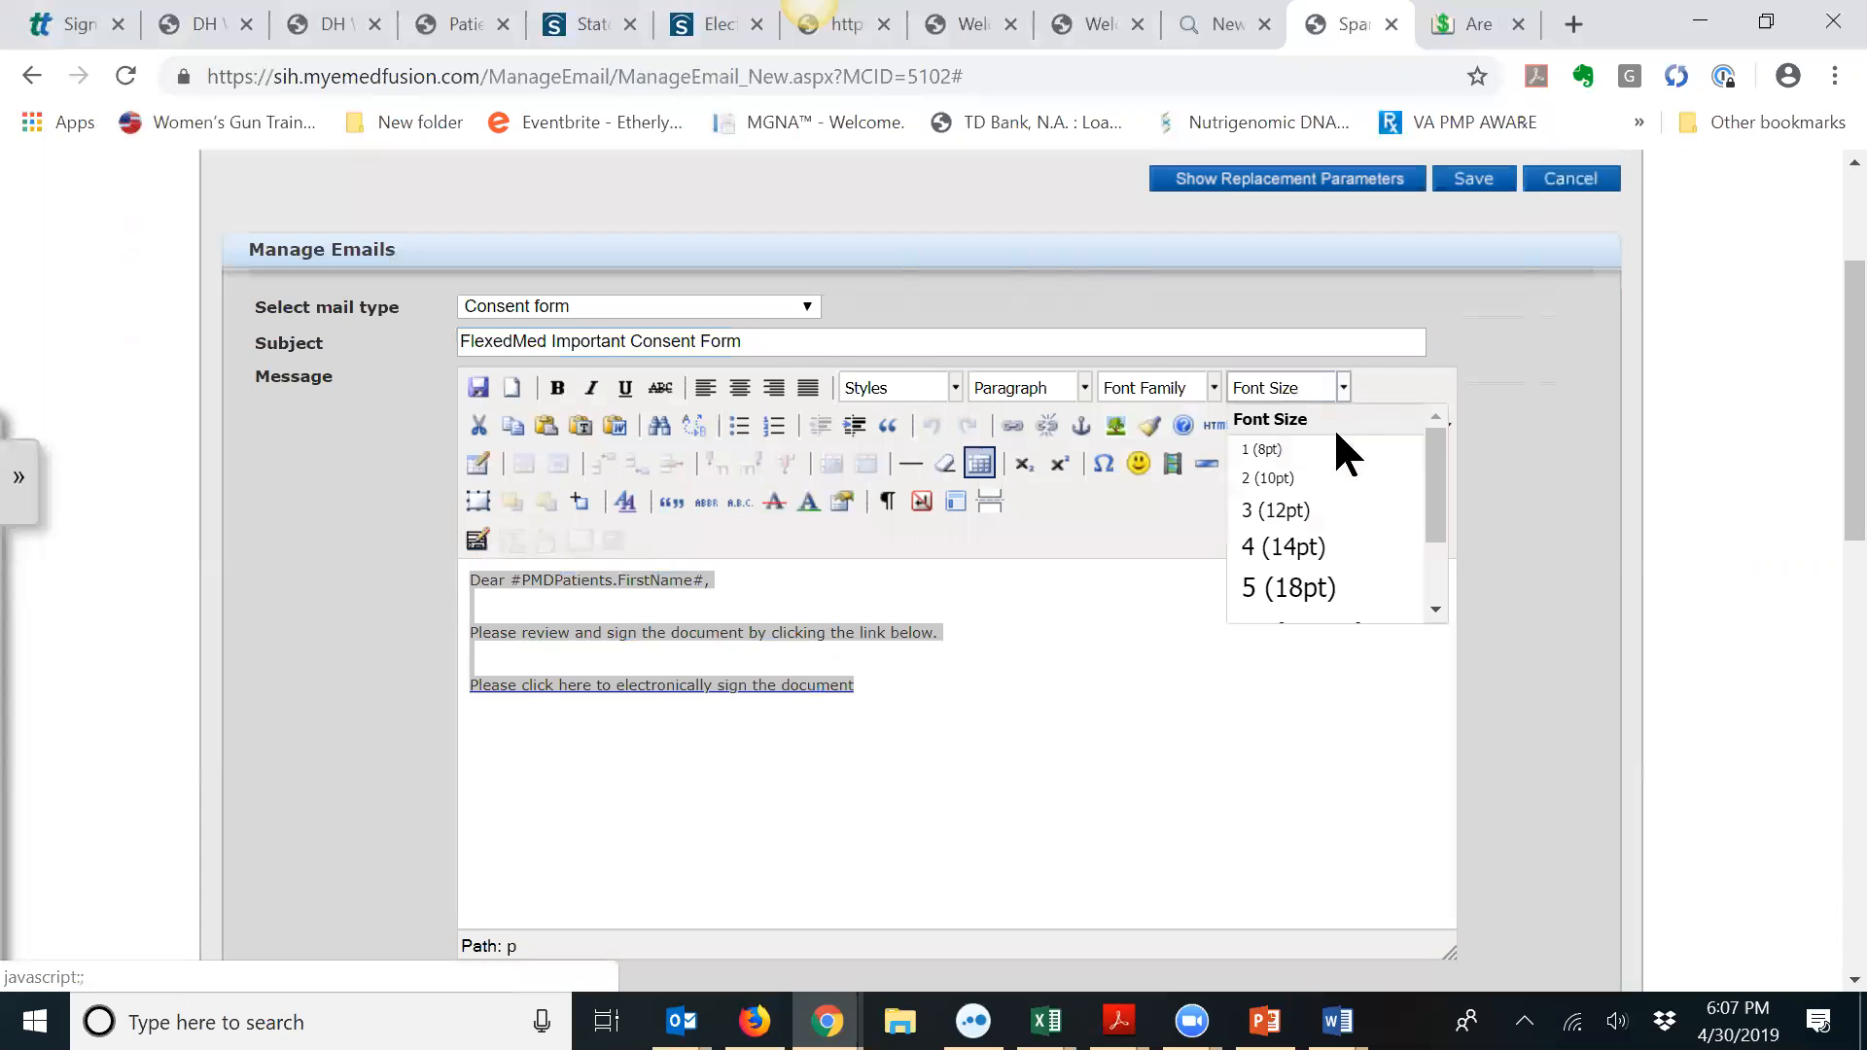
{"action": "left_click", "coordinate": [1322, 513]}
Step: Add 'We cannot send prescriptions until this consent form has been signed.' after 'below.' and save
{"action": "left_click", "coordinate": [1129, 643]}
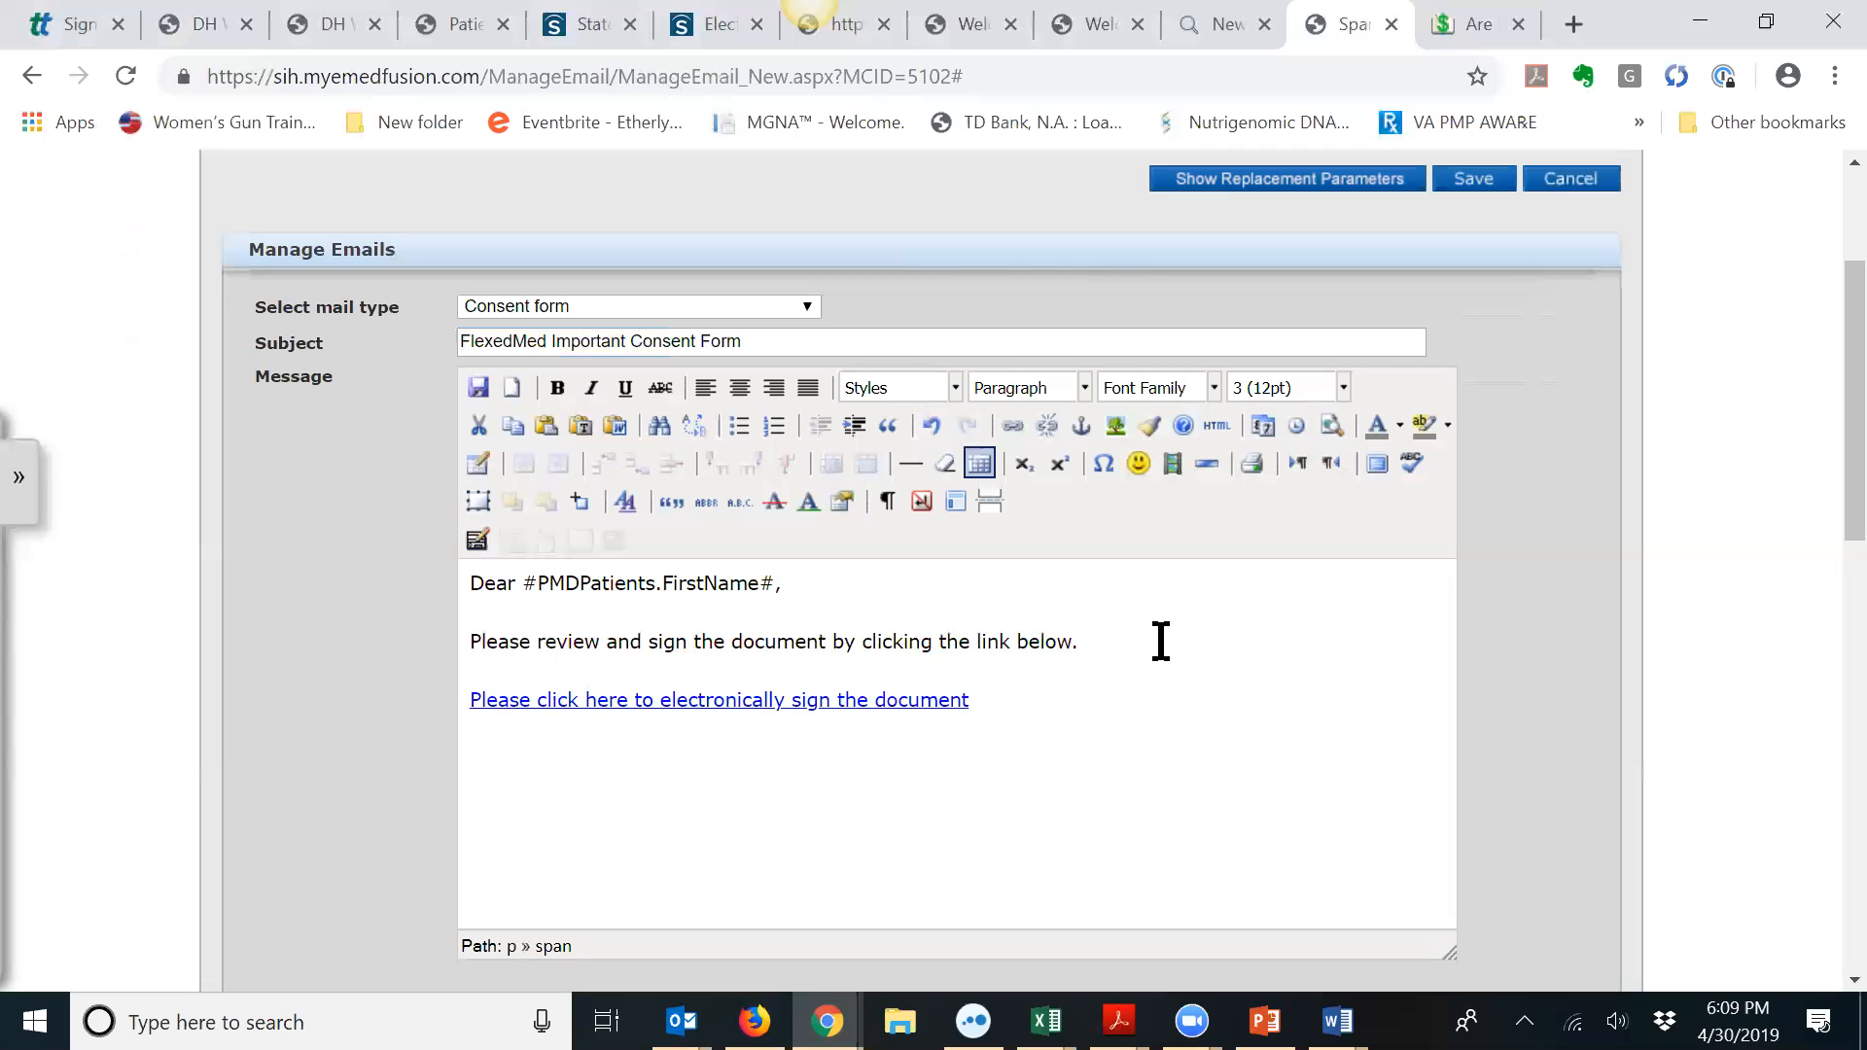
{"action": "type", "text": "WE"}
{"action": "key", "text": "BackSpace"}
{"action": "key", "text": "BackSpace"}
{"action": "type", "text": "e can"}
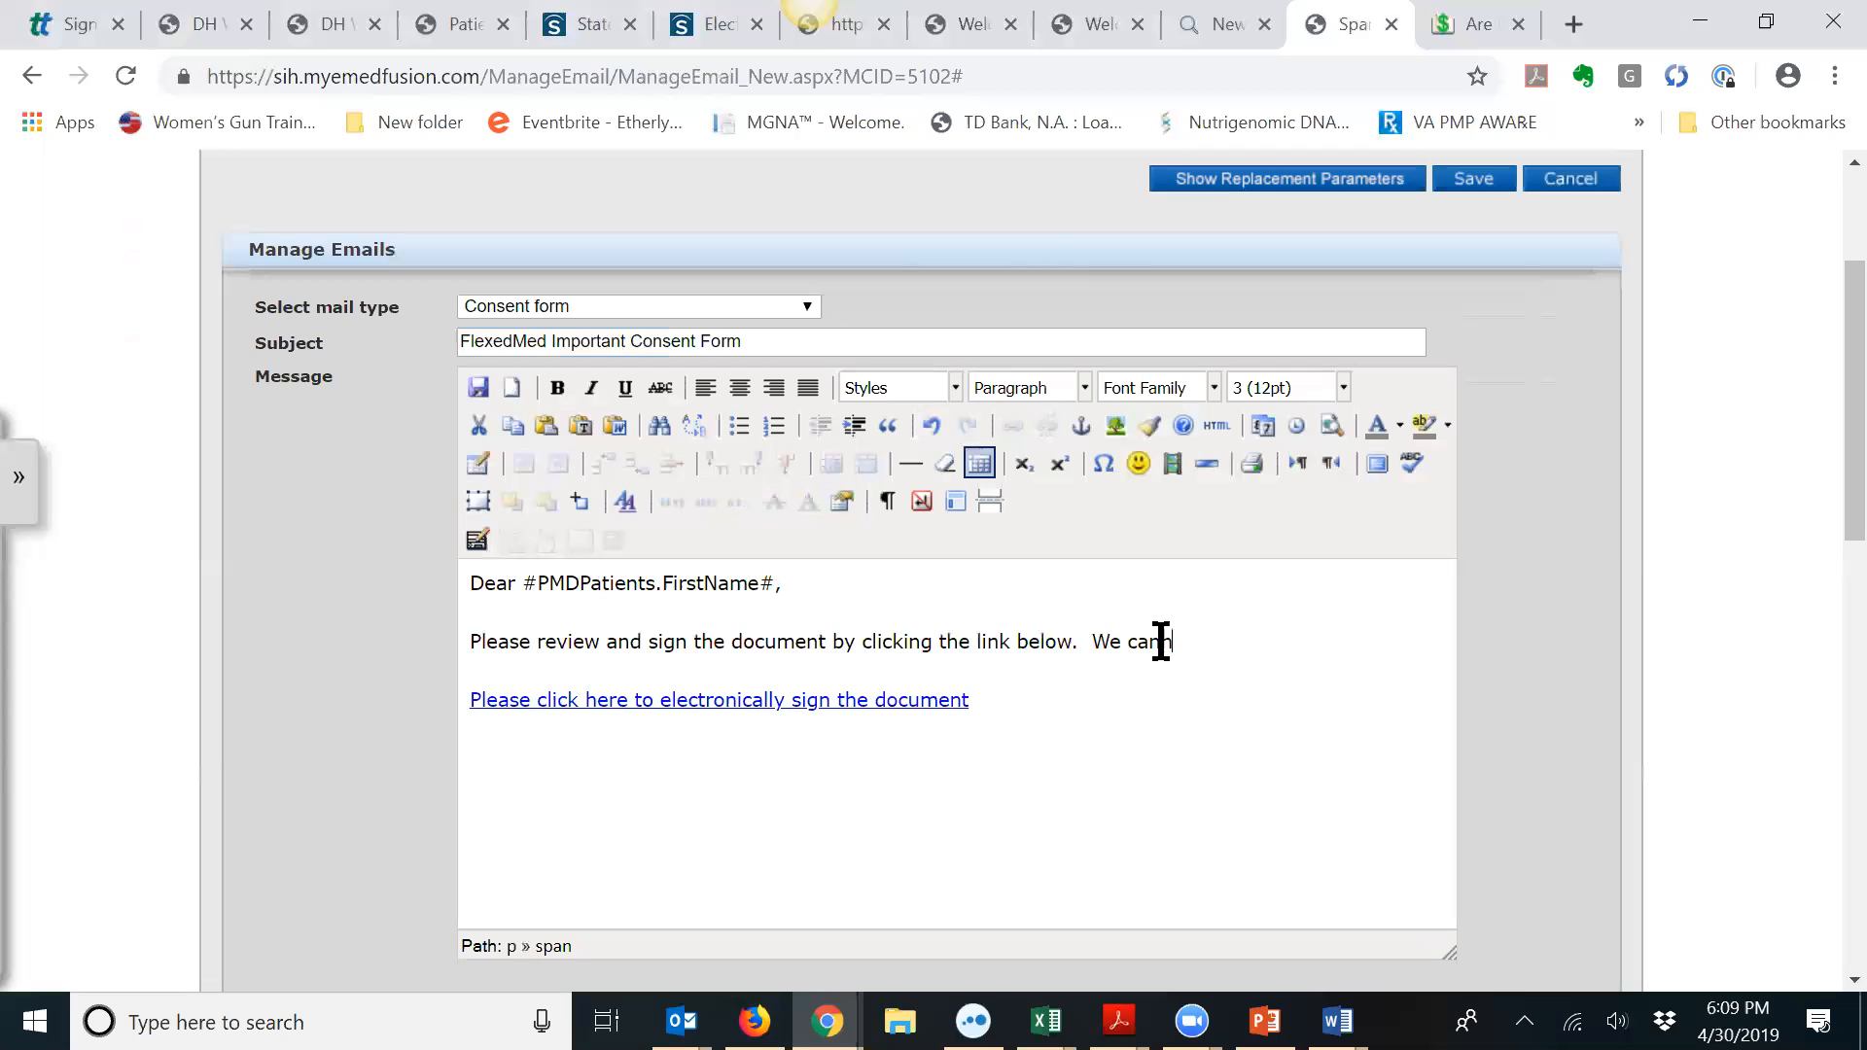
{"action": "type", "text": "not send prescriotn"}
{"action": "key", "text": "BackSpace"}
{"action": "key", "text": "BackSpace"}
{"action": "key", "text": "BackSpace"}
{"action": "type", "text": "tions"}
{"action": "key", "text": "BackSpace"}
{"action": "key", "text": "BackSpace"}
{"action": "key", "text": "BackSpace"}
{"action": "key", "text": "BackSpace"}
{"action": "key", "text": "BackSpace"}
{"action": "key", "text": "BackSpace"}
{"action": "type", "text": "ptions until"}
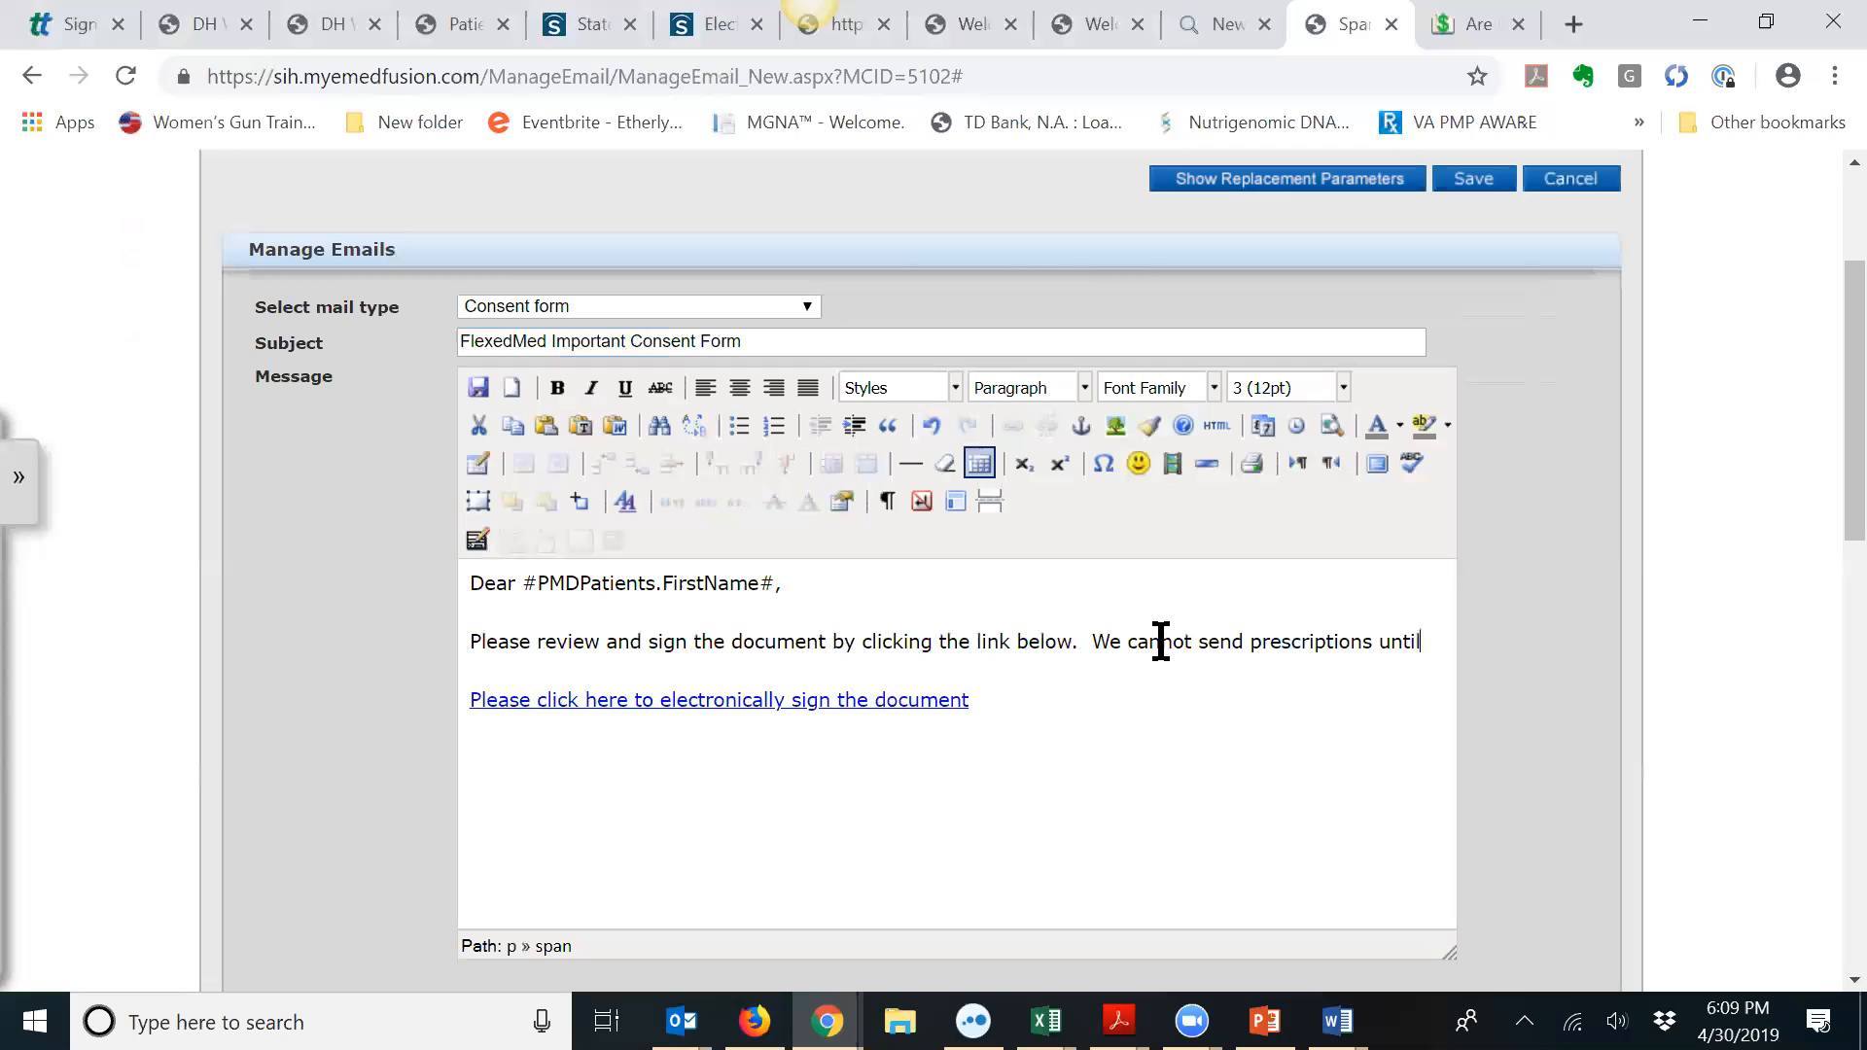
{"action": "type", "text": " this cons"}
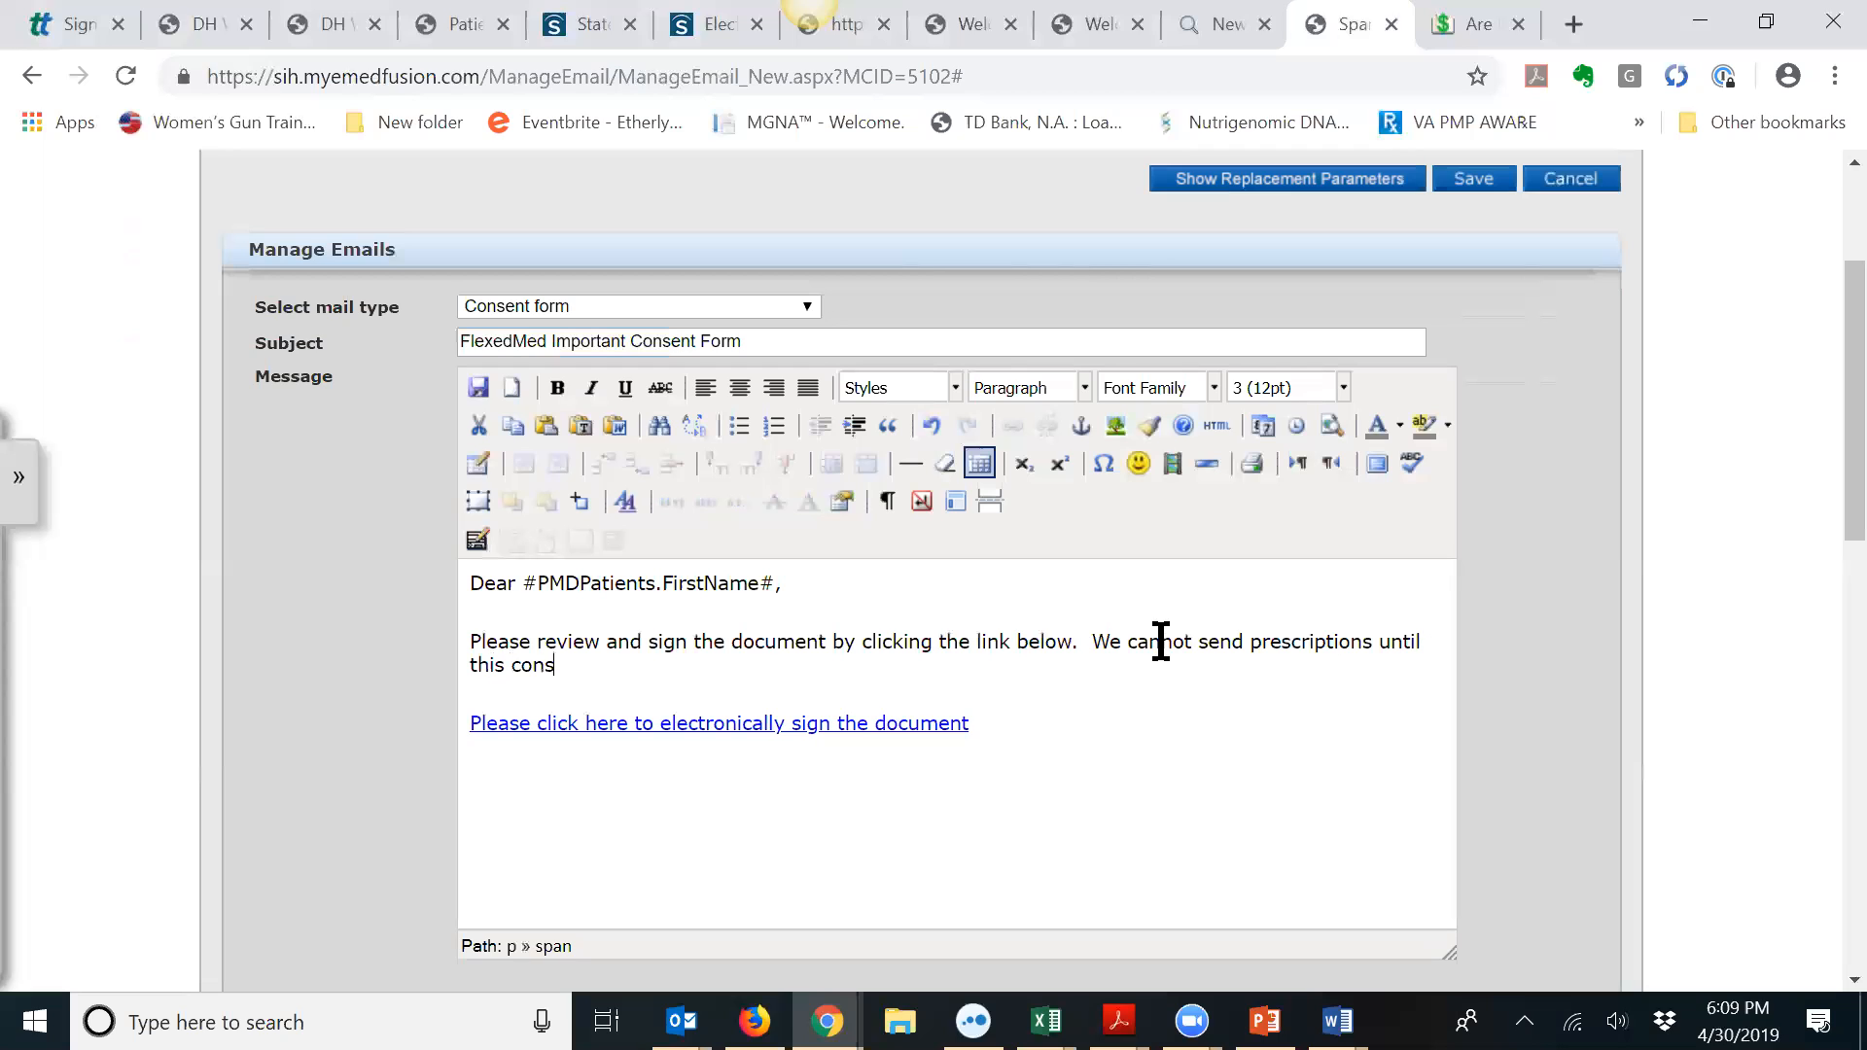
{"action": "type", "text": "ent form has been signed."}
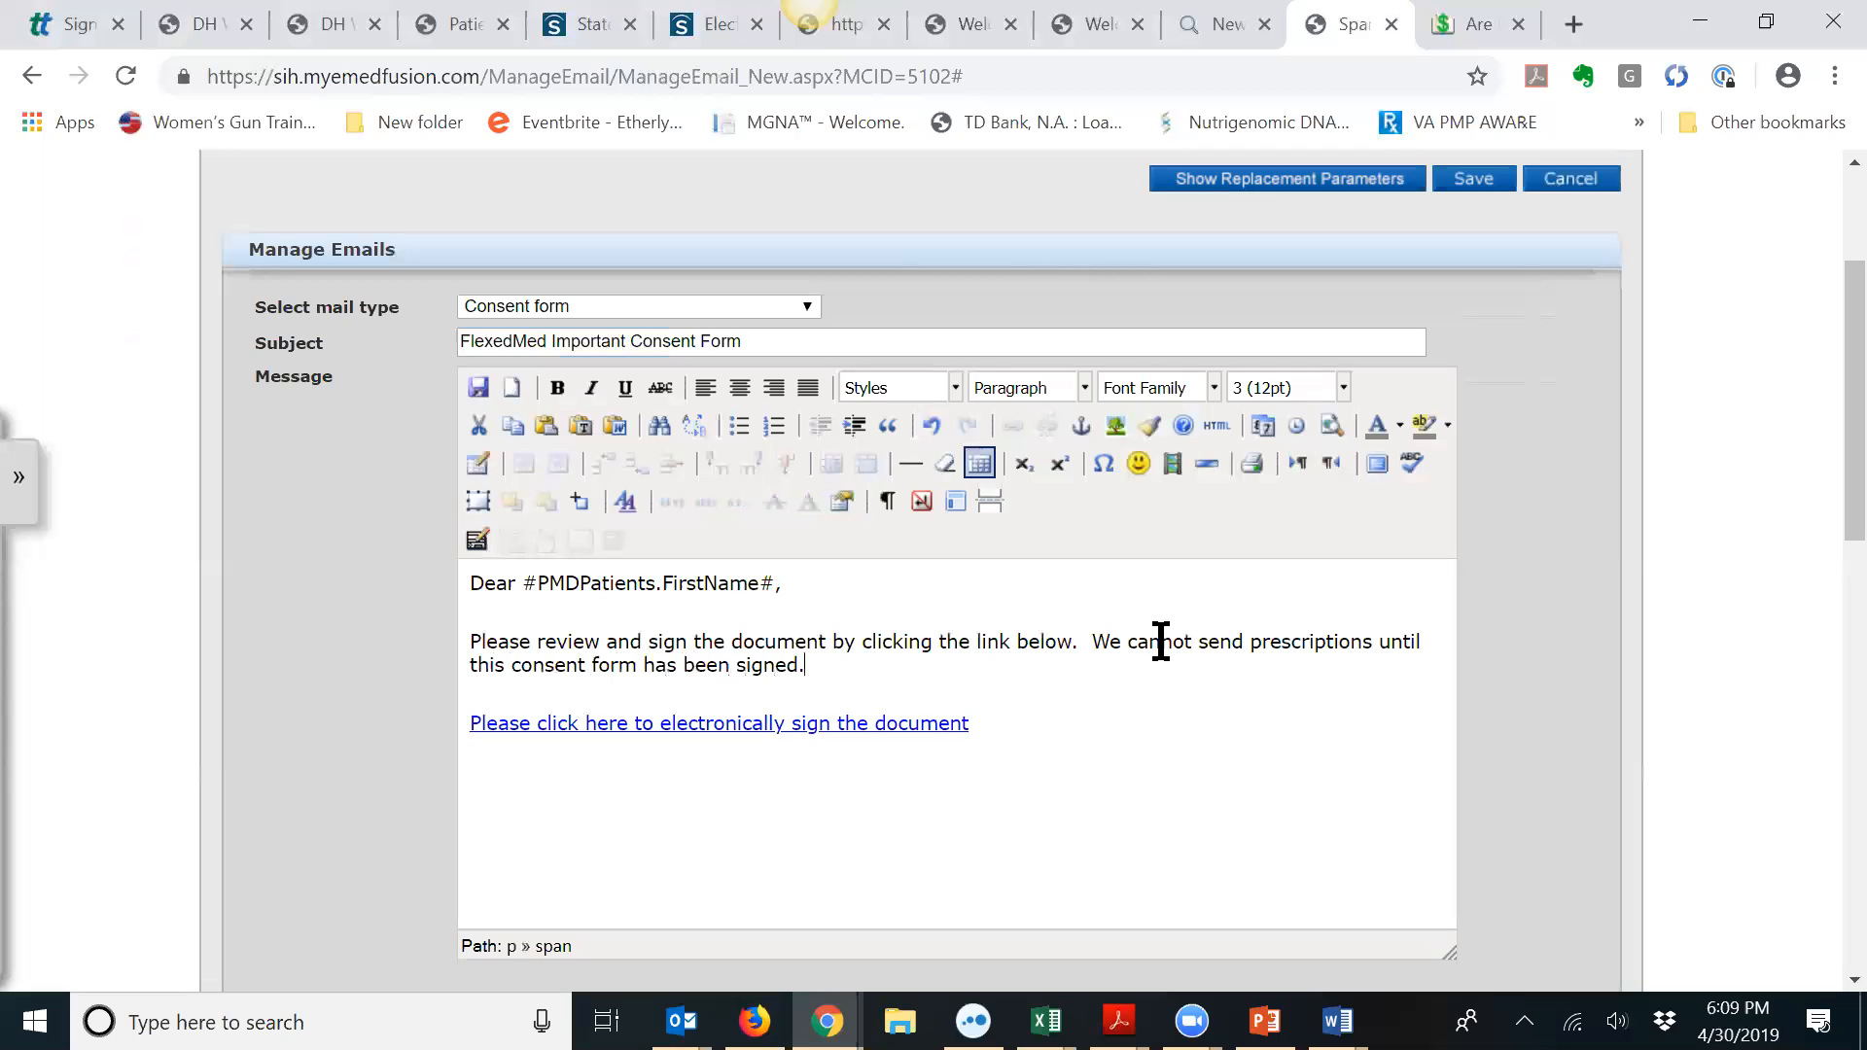
{"action": "left_click", "coordinate": [943, 757]}
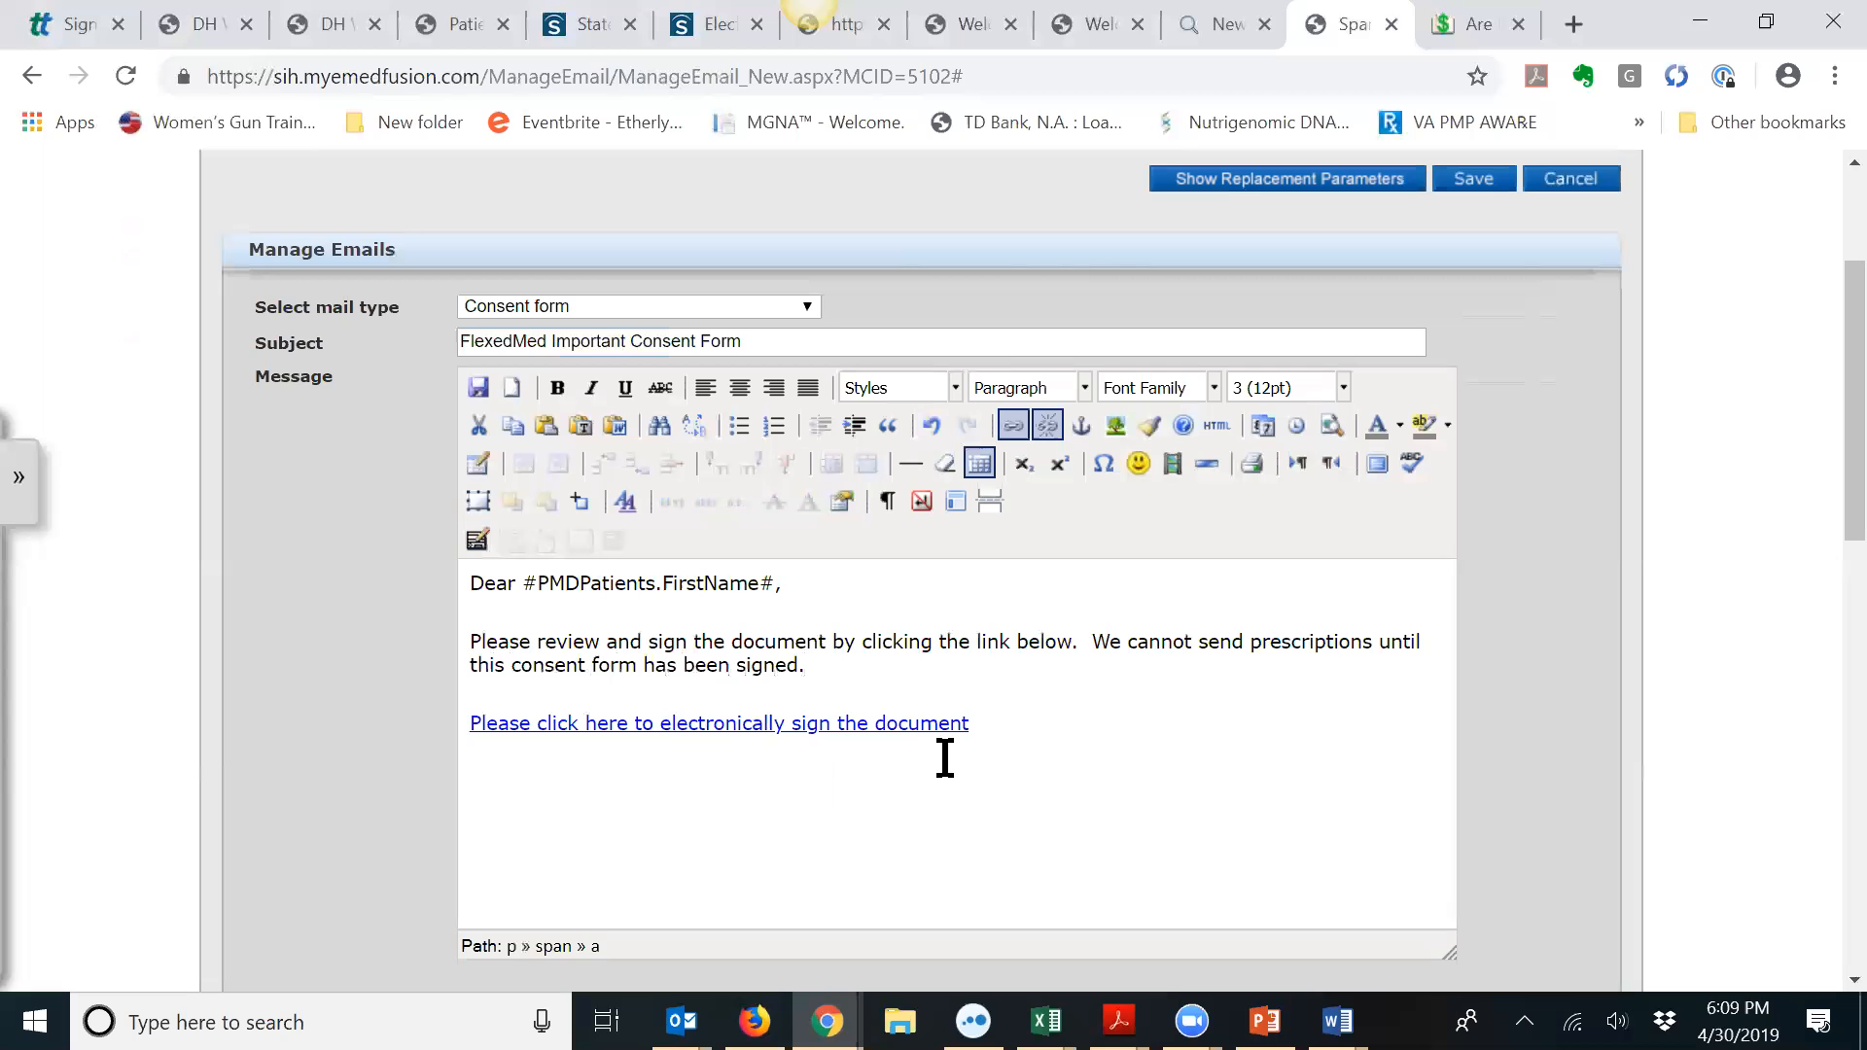
{"action": "left_click", "coordinate": [1488, 181]}
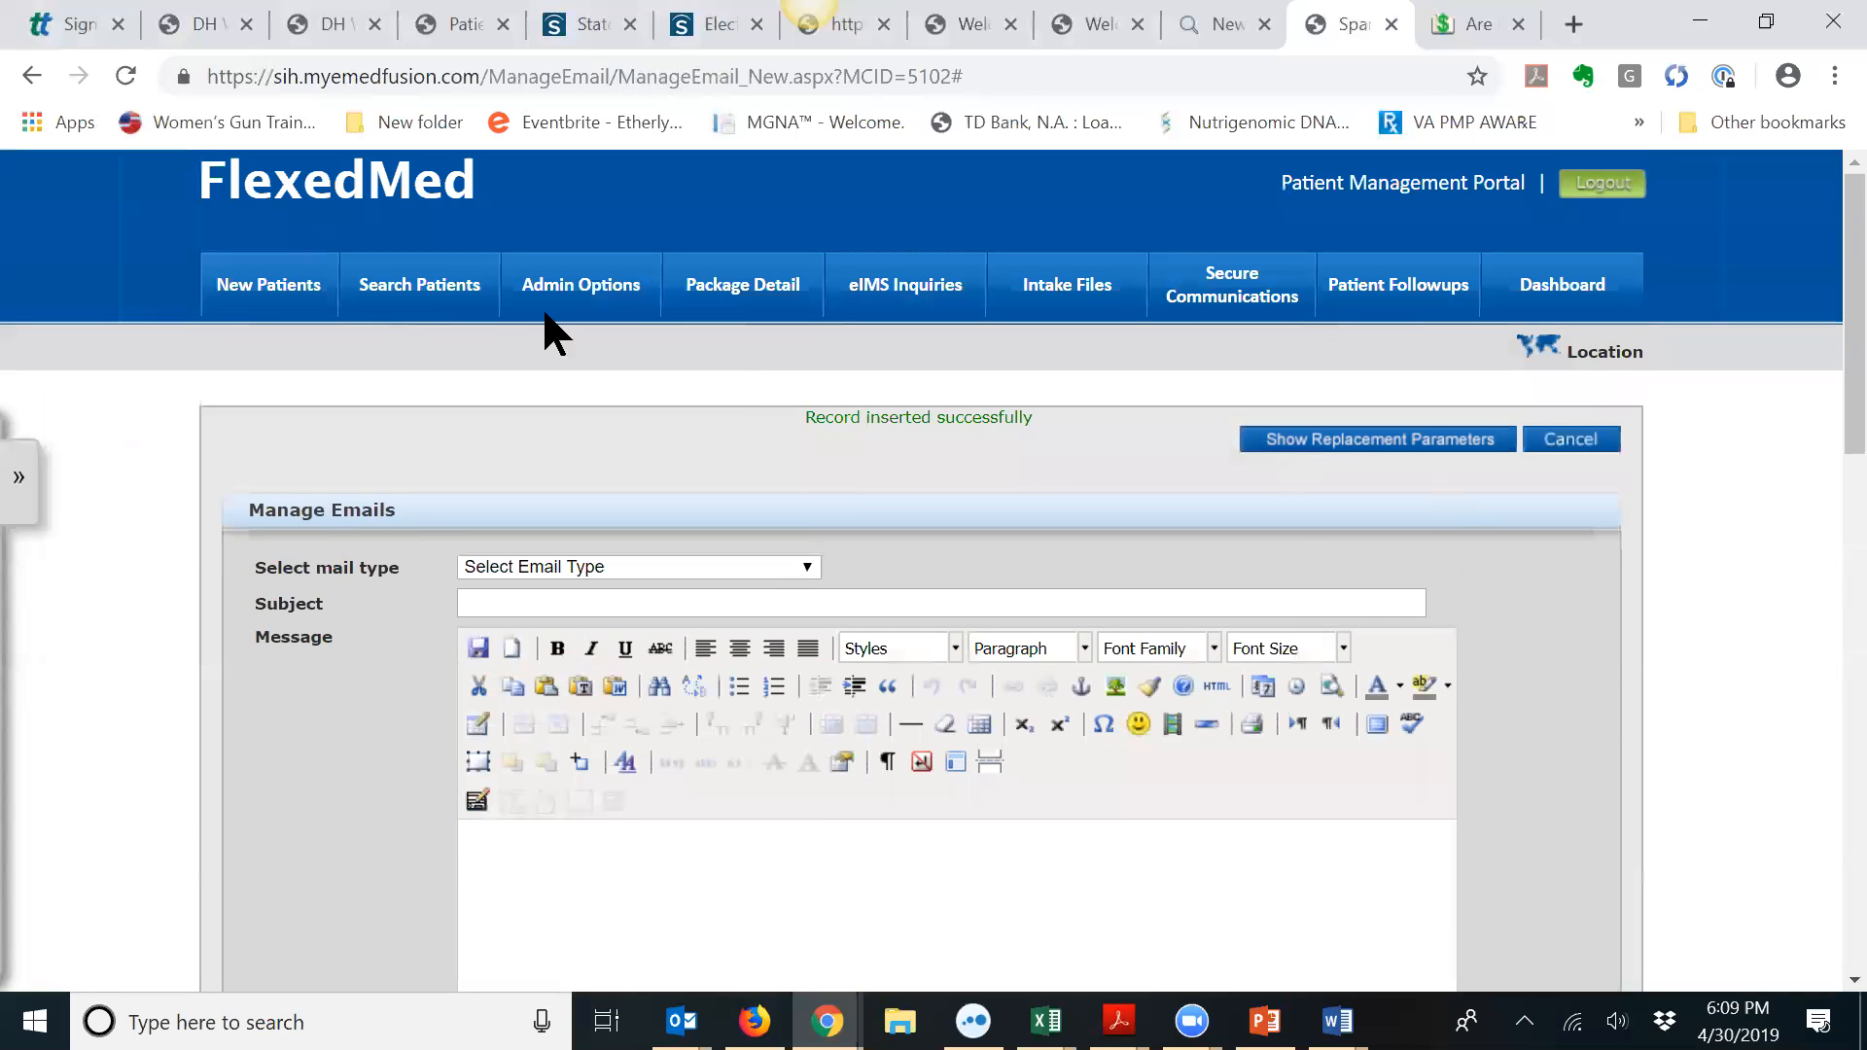
Step: Open the first patient's record from Search Patients and go to Patient Communications
{"action": "left_click", "coordinate": [421, 290]}
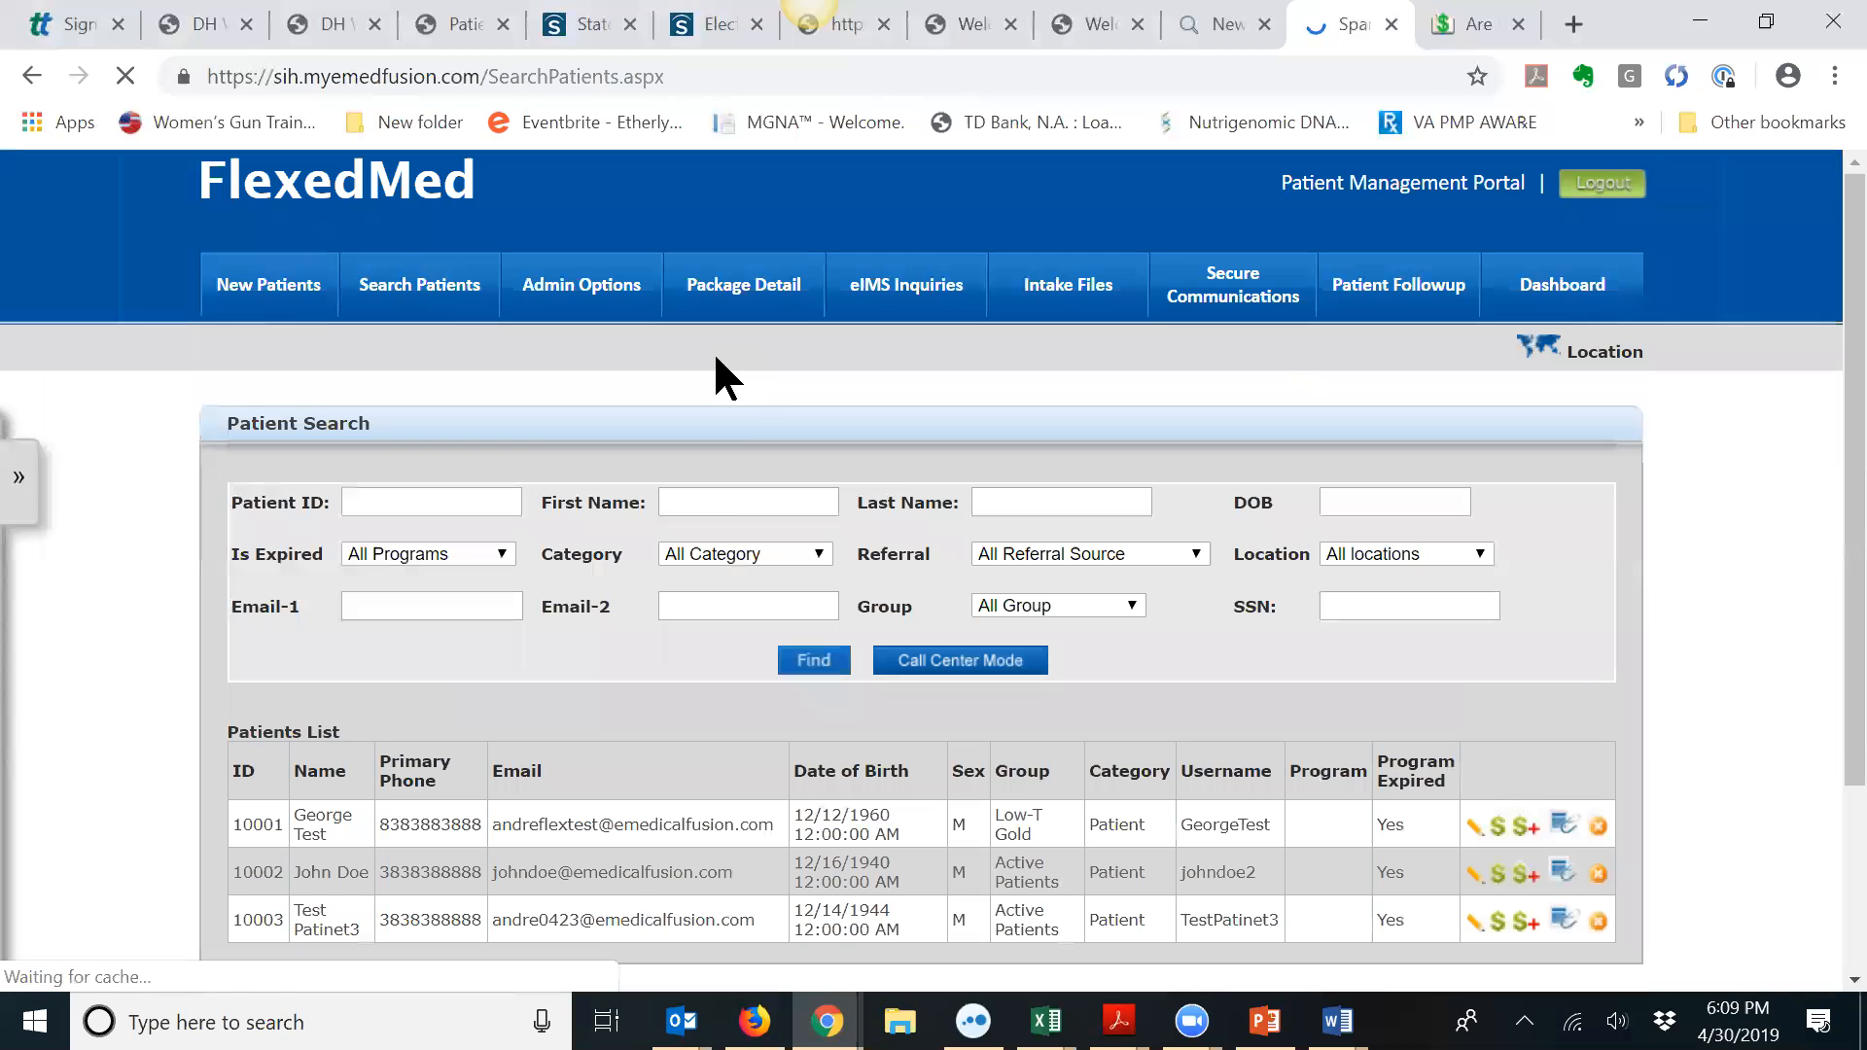
{"action": "scroll", "coordinate": [696, 638], "scroll_direction": "down", "scroll_amount": 1}
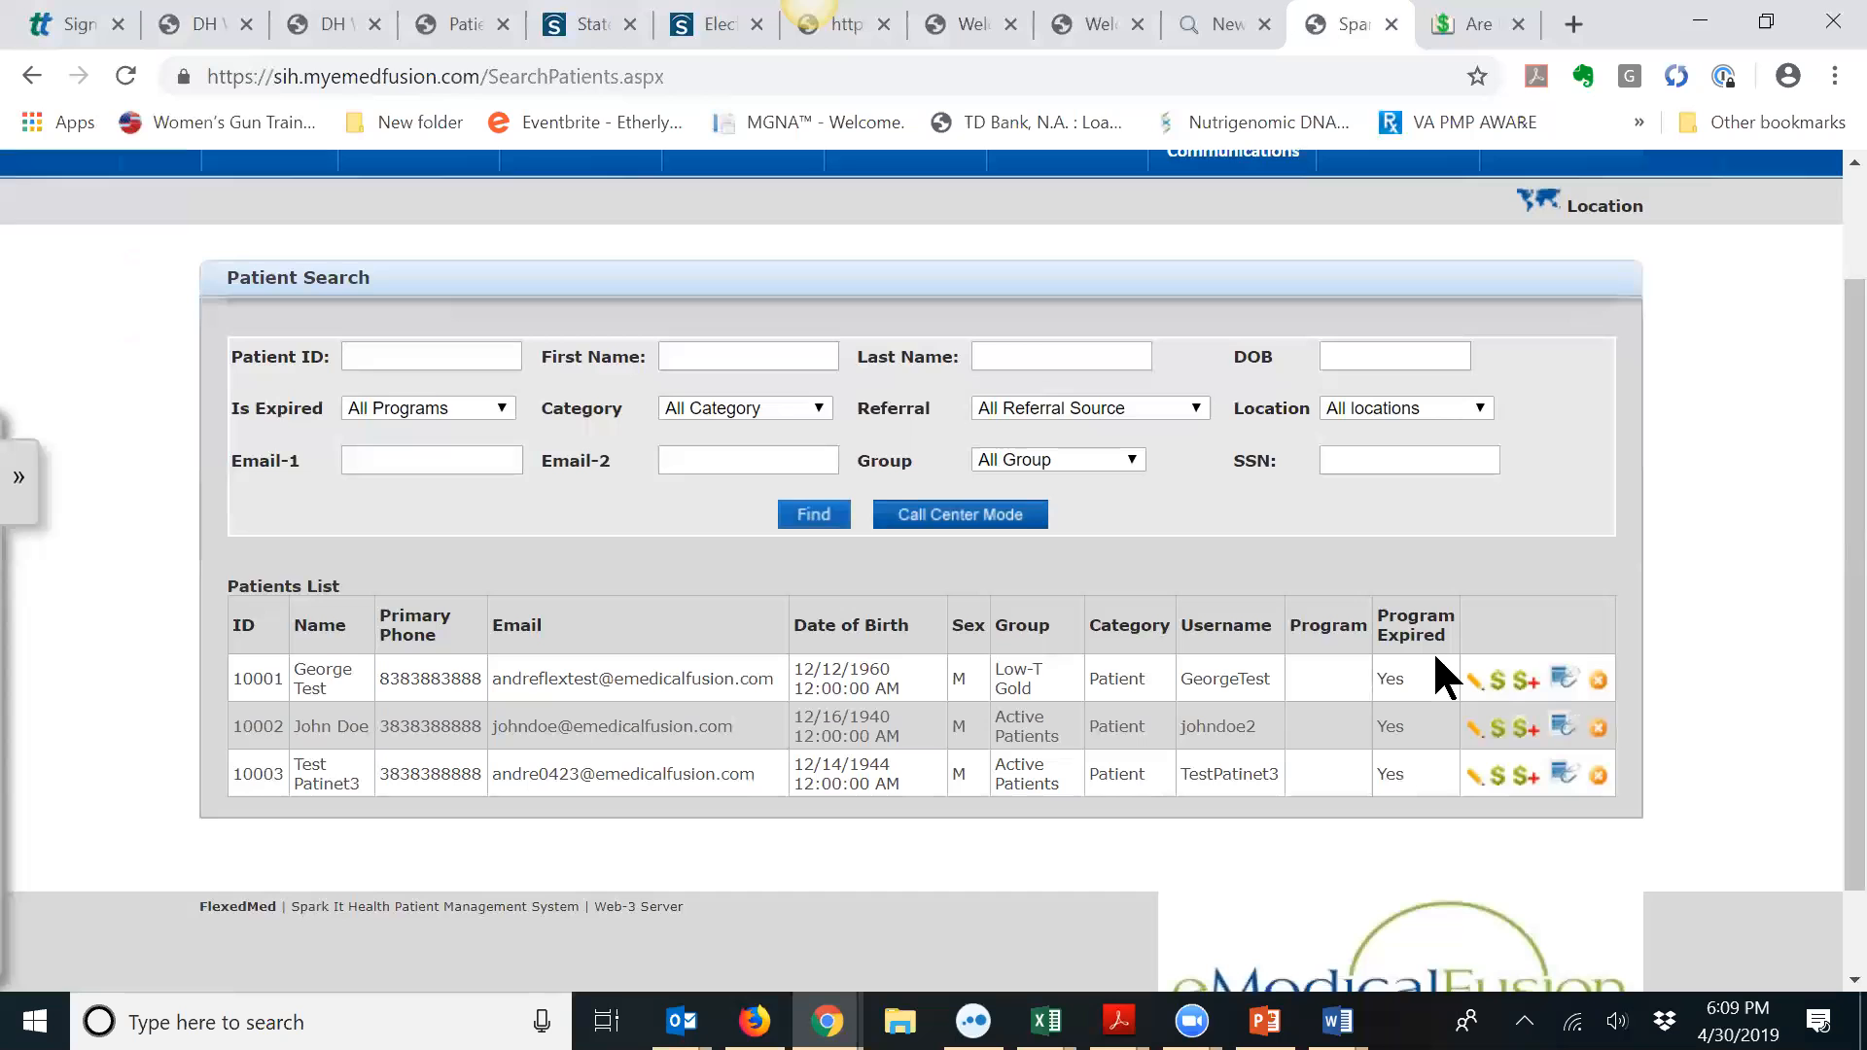
{"action": "left_click", "coordinate": [1472, 681]}
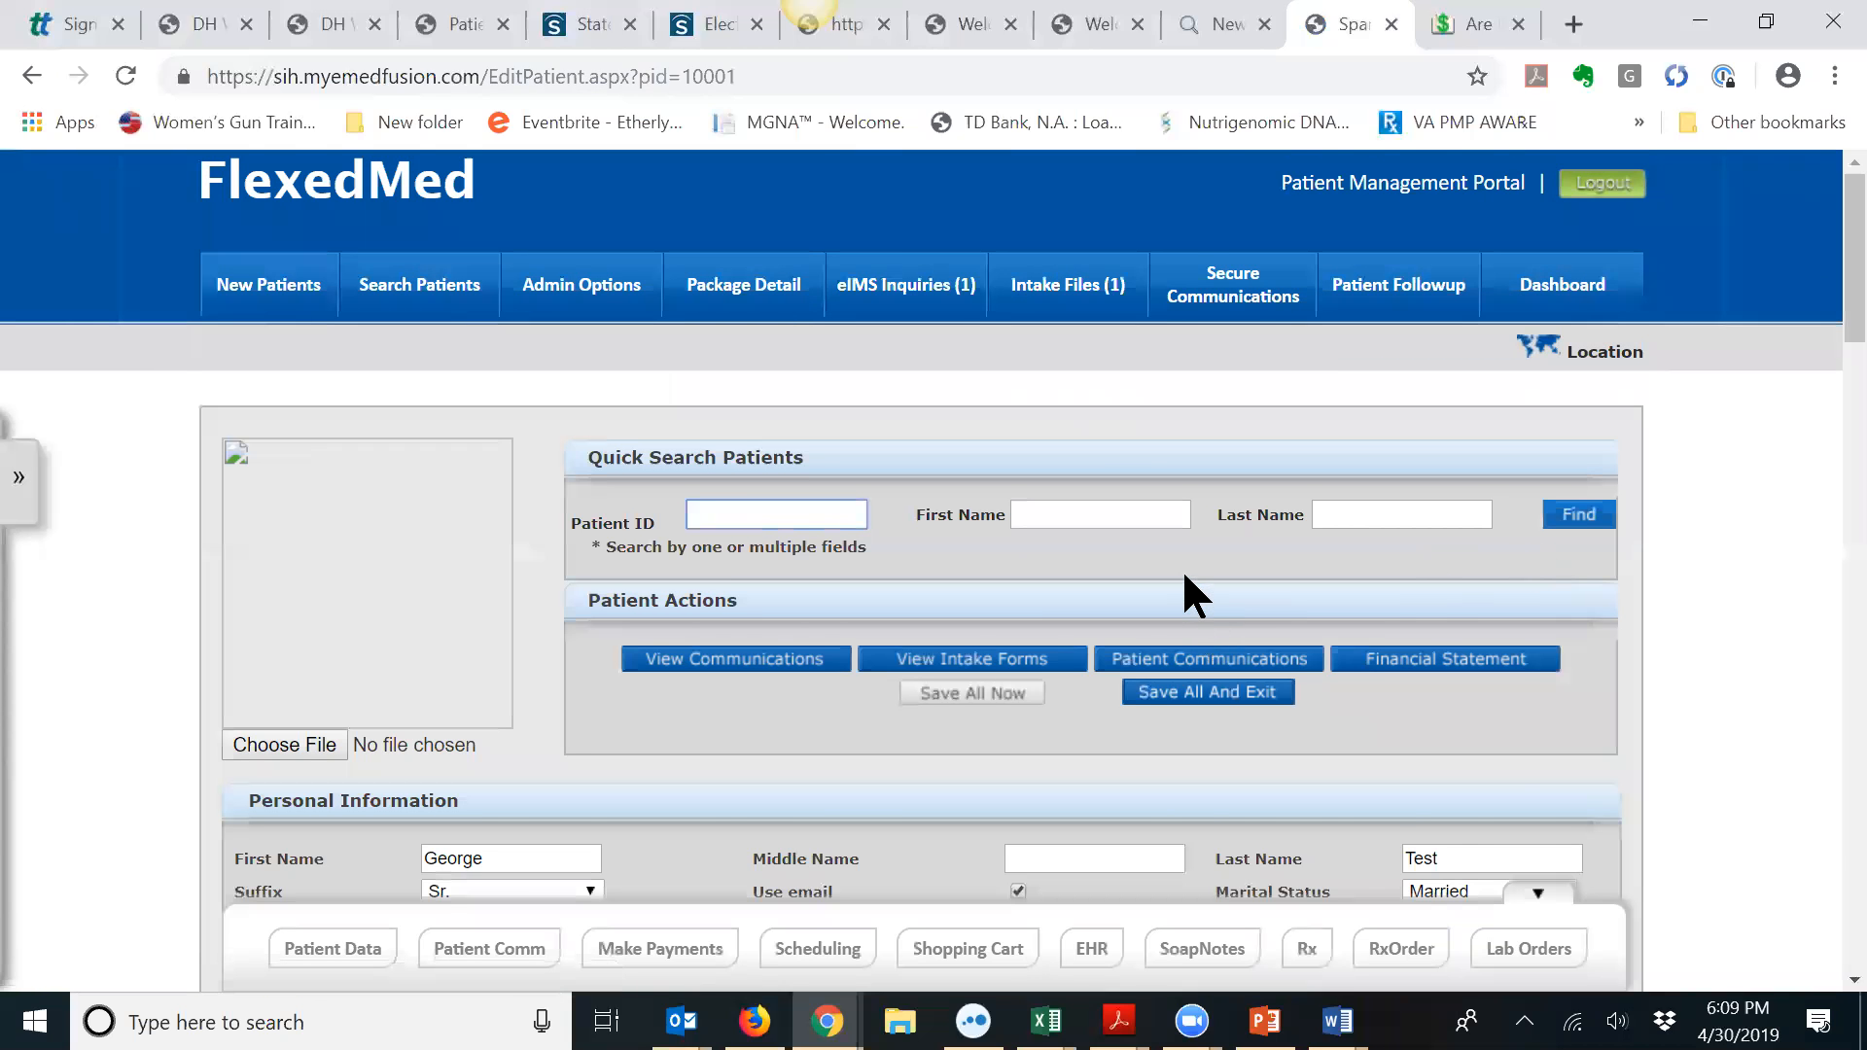
{"action": "scroll", "coordinate": [1187, 592], "scroll_direction": "down", "scroll_amount": 3}
{"action": "left_click", "coordinate": [1204, 397]}
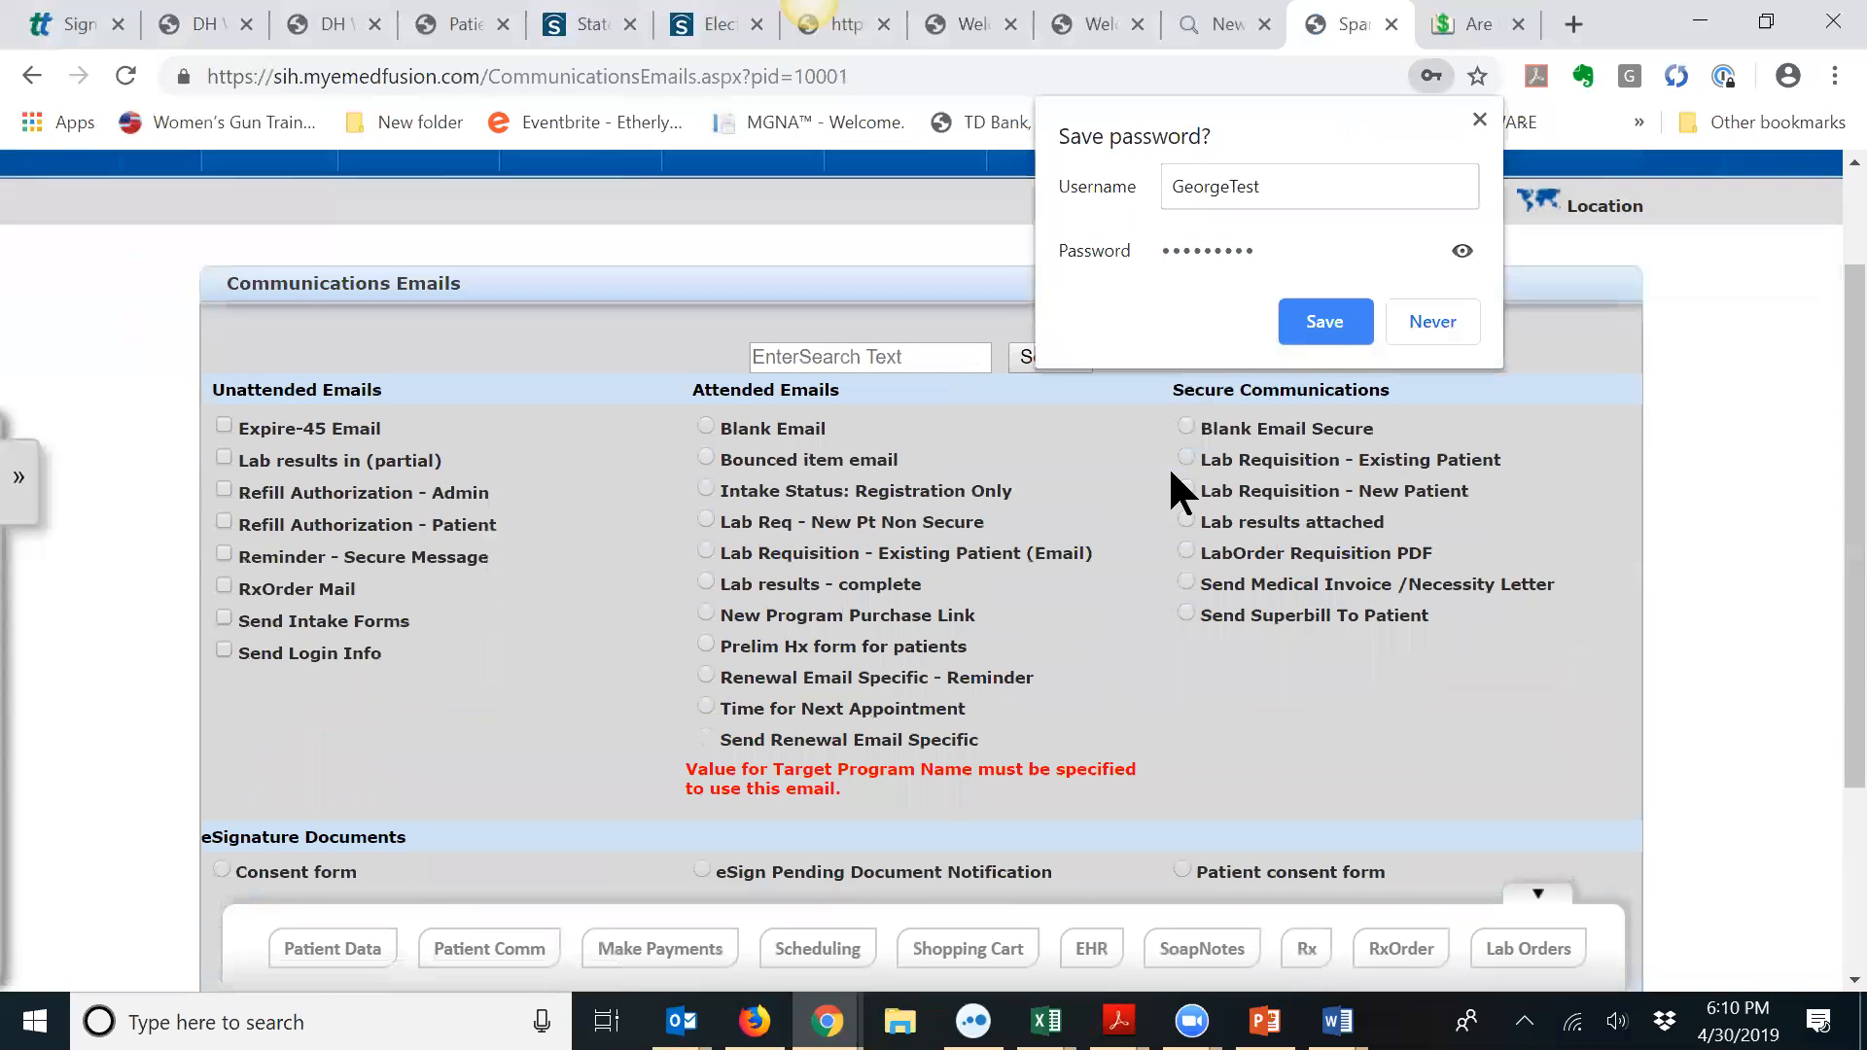
Step: Dismiss the password popup, choose the Patient consent form email and send it
{"action": "left_click", "coordinate": [1480, 119]}
{"action": "scroll", "coordinate": [1418, 226], "scroll_direction": "down", "scroll_amount": 1}
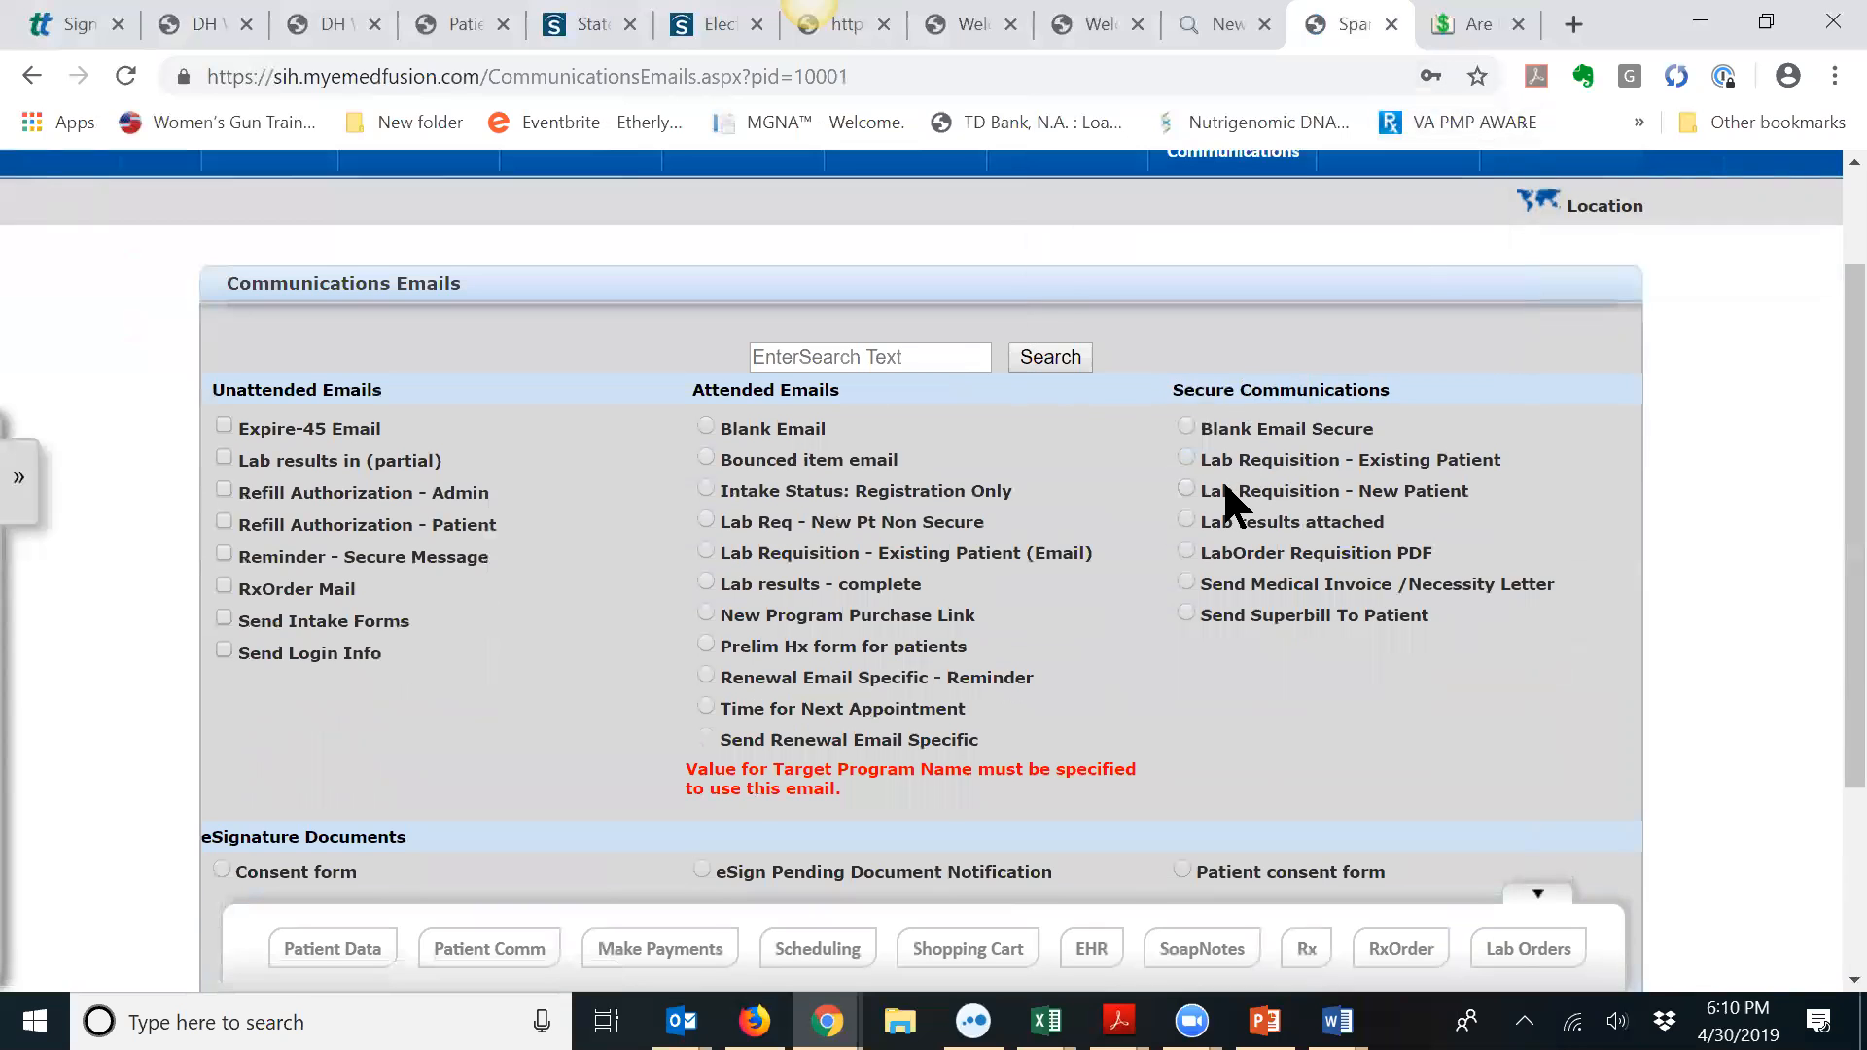
{"action": "scroll", "coordinate": [1215, 480], "scroll_direction": "down", "scroll_amount": 3}
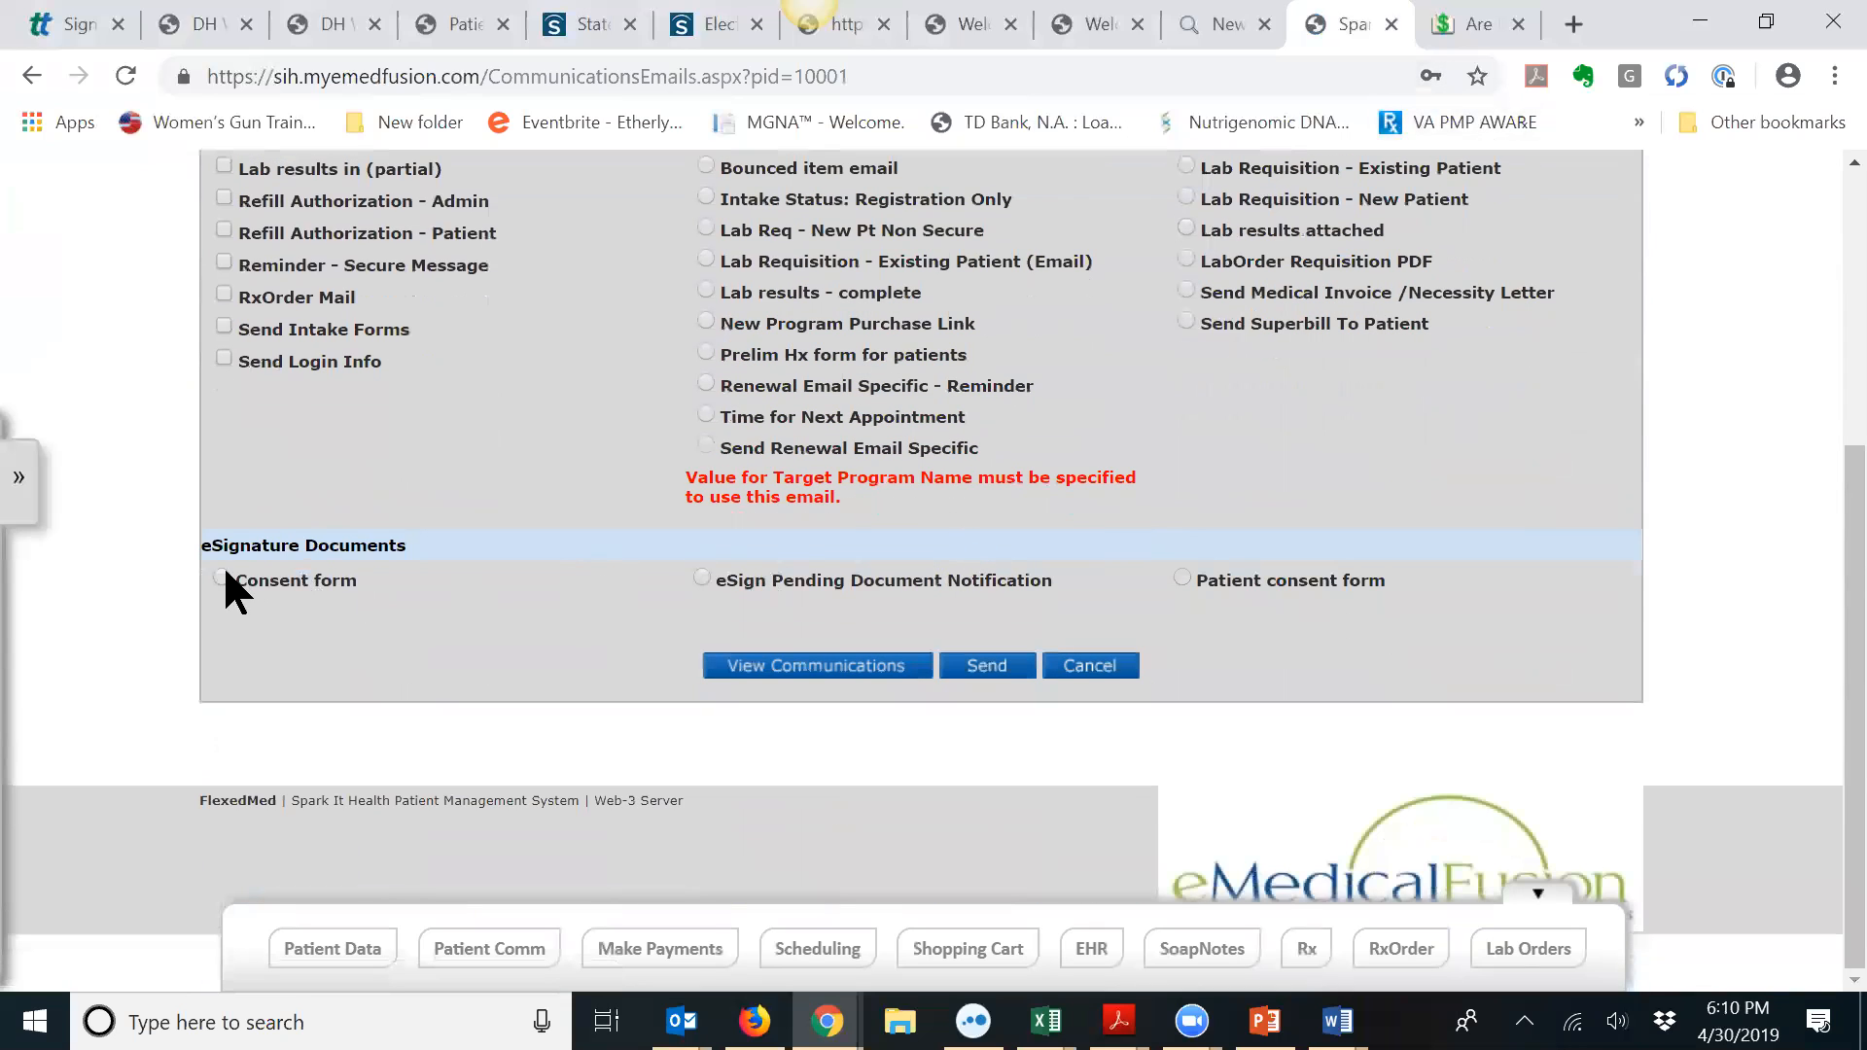
{"action": "left_click", "coordinate": [1183, 578]}
{"action": "left_click", "coordinate": [999, 667]}
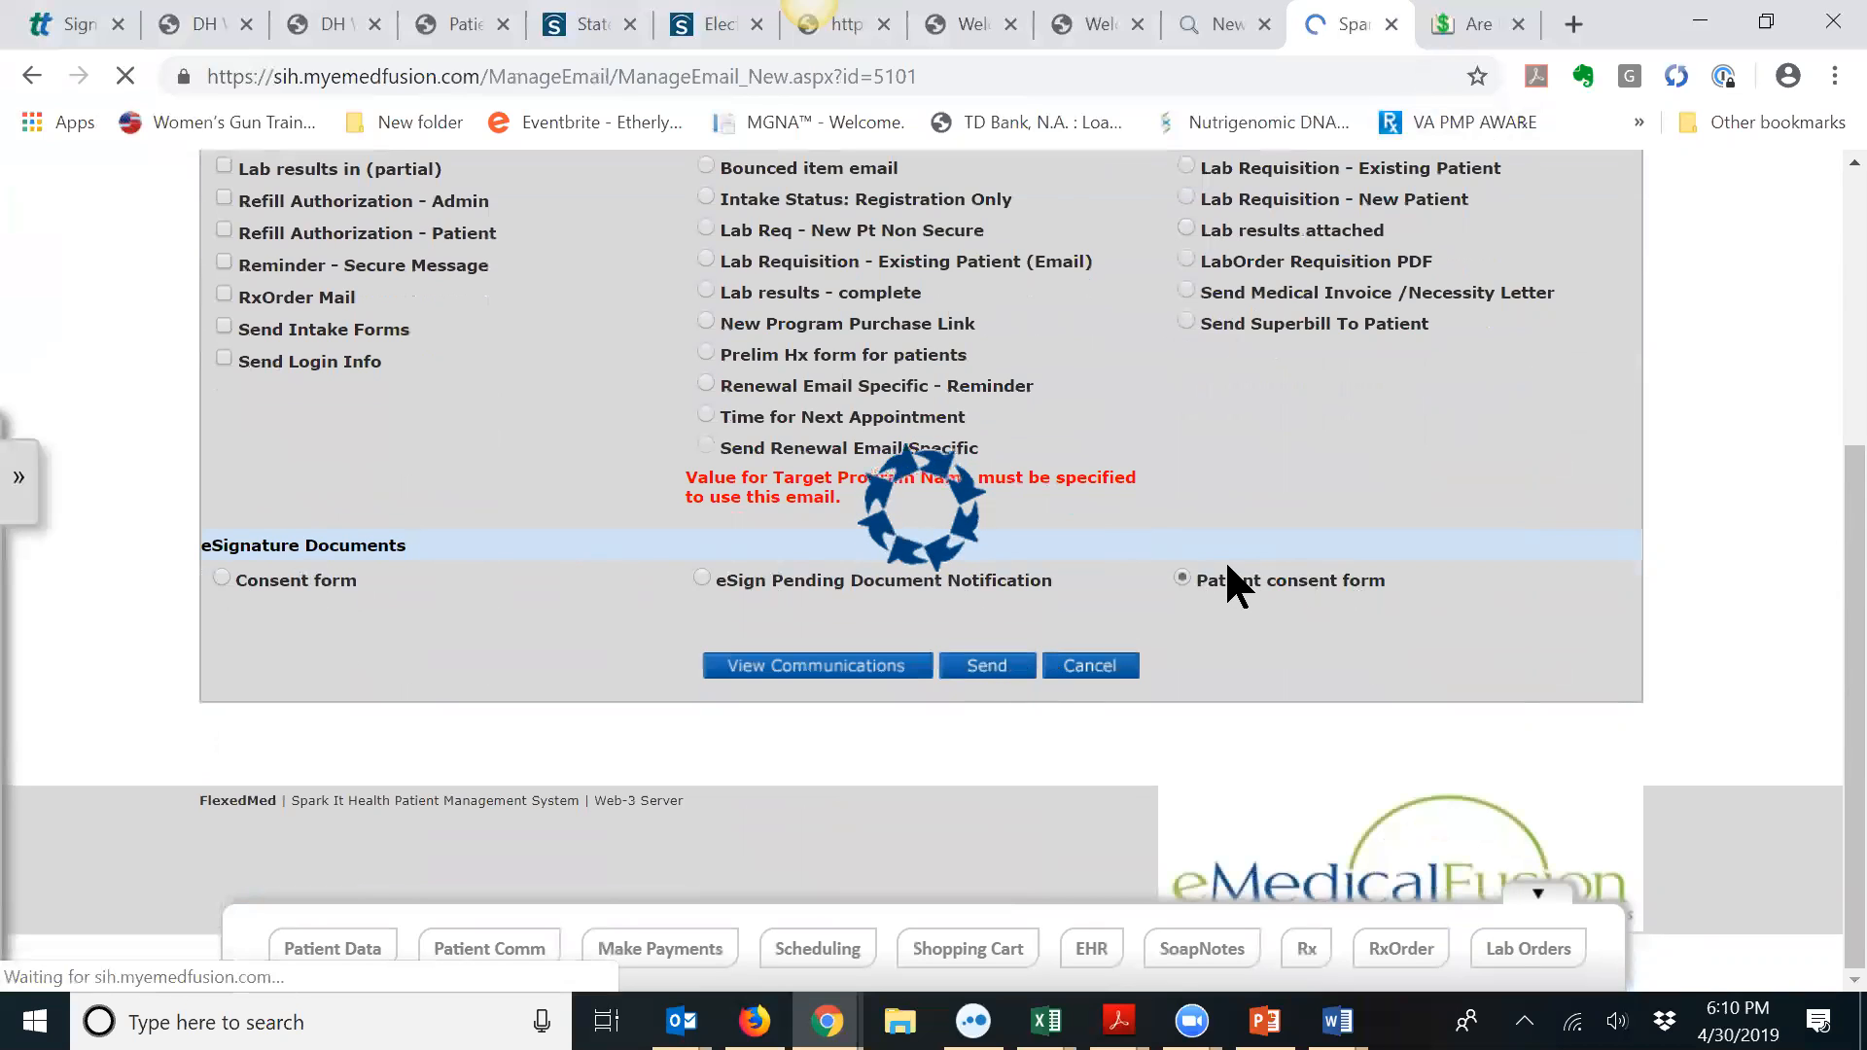
Step: Review the consent email's message and signature, then cancel it without sending
{"action": "scroll", "coordinate": [1034, 534], "scroll_direction": "down", "scroll_amount": 10}
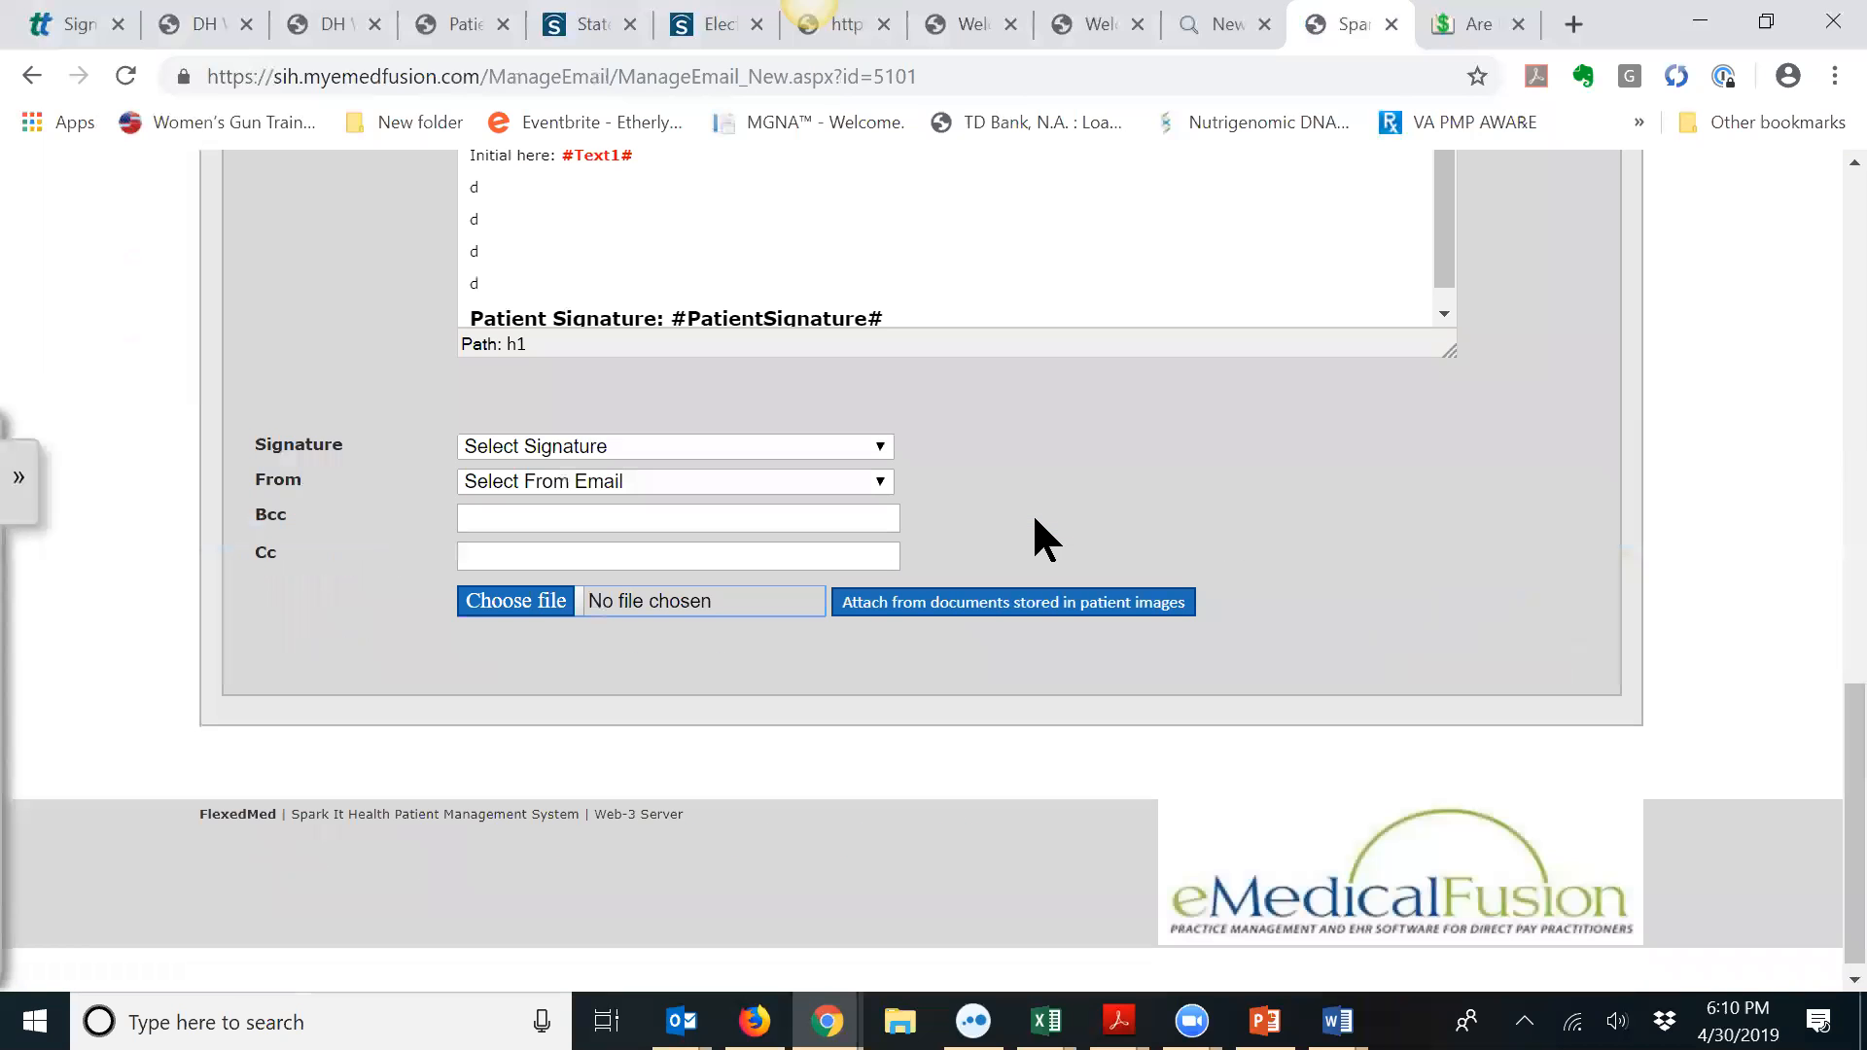
{"action": "scroll", "coordinate": [1053, 510], "scroll_direction": "up", "scroll_amount": 3}
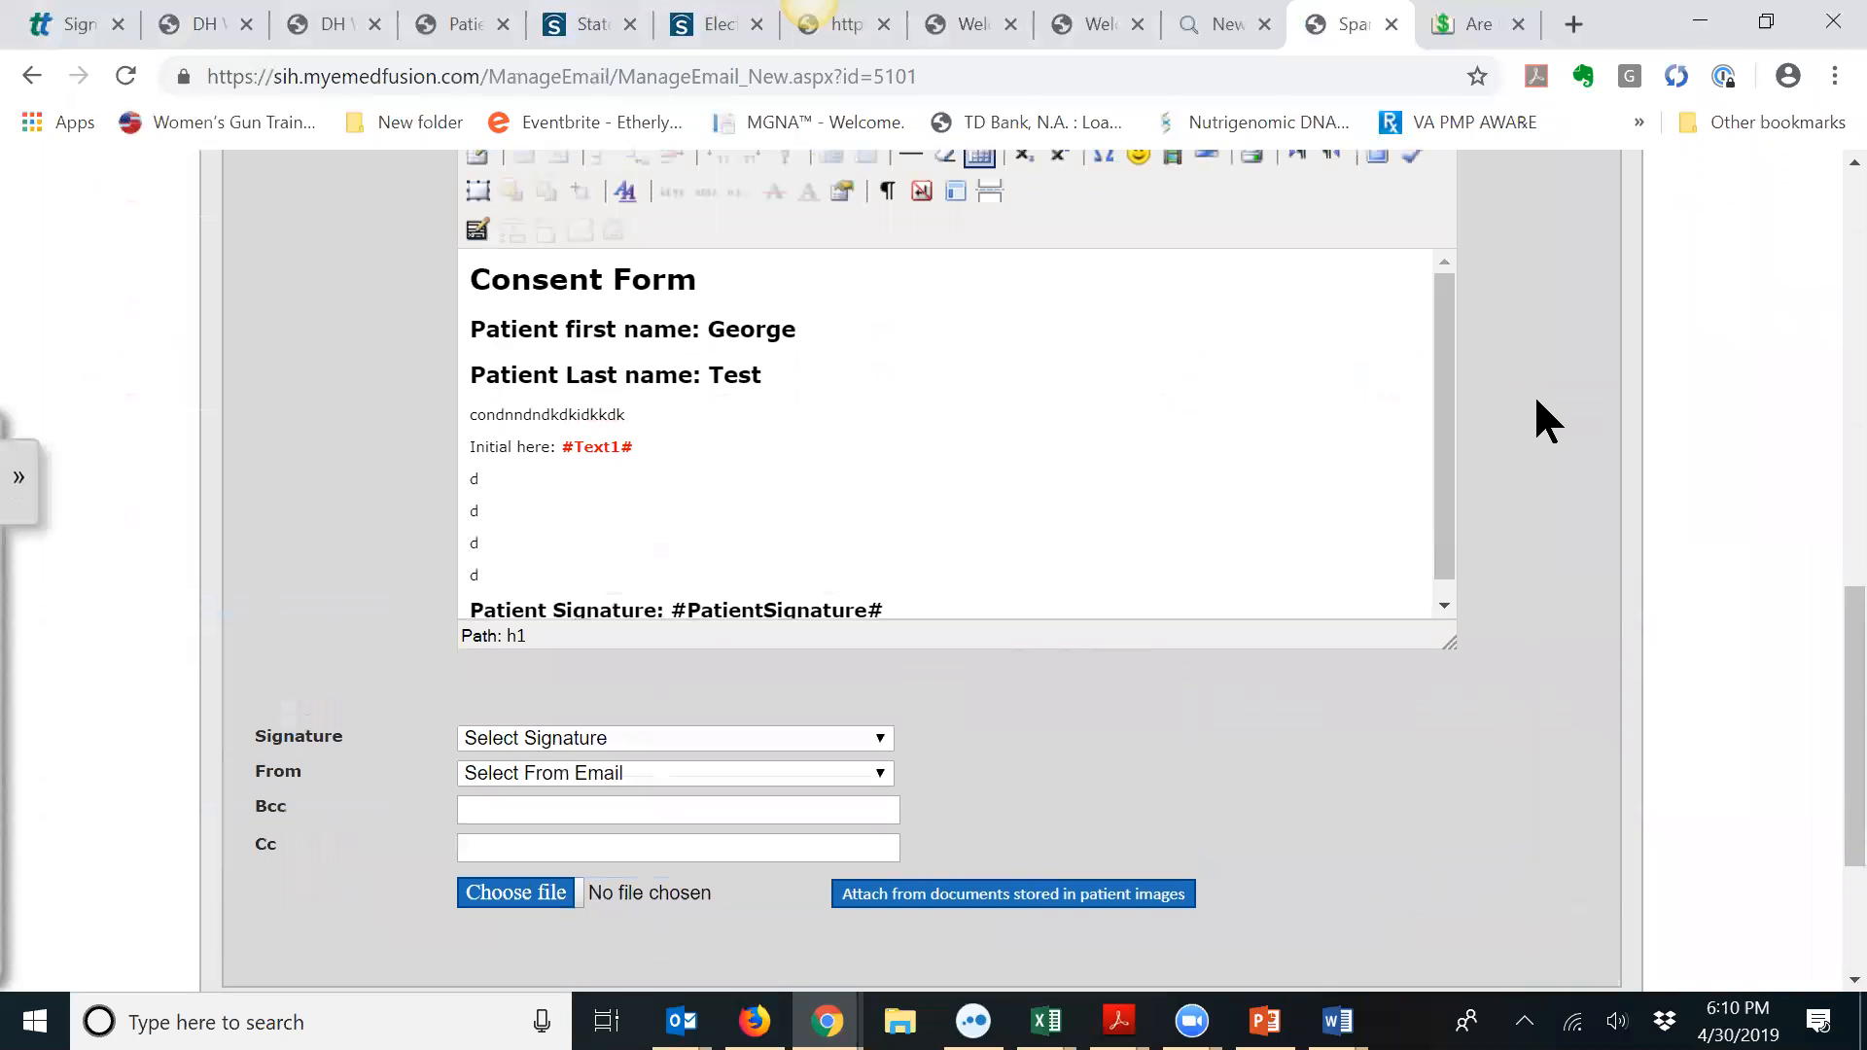
{"action": "scroll", "coordinate": [1536, 400], "scroll_direction": "up", "scroll_amount": 5}
{"action": "scroll", "coordinate": [1536, 401], "scroll_direction": "up", "scroll_amount": 3}
{"action": "scroll", "coordinate": [1535, 420], "scroll_direction": "down", "scroll_amount": 4}
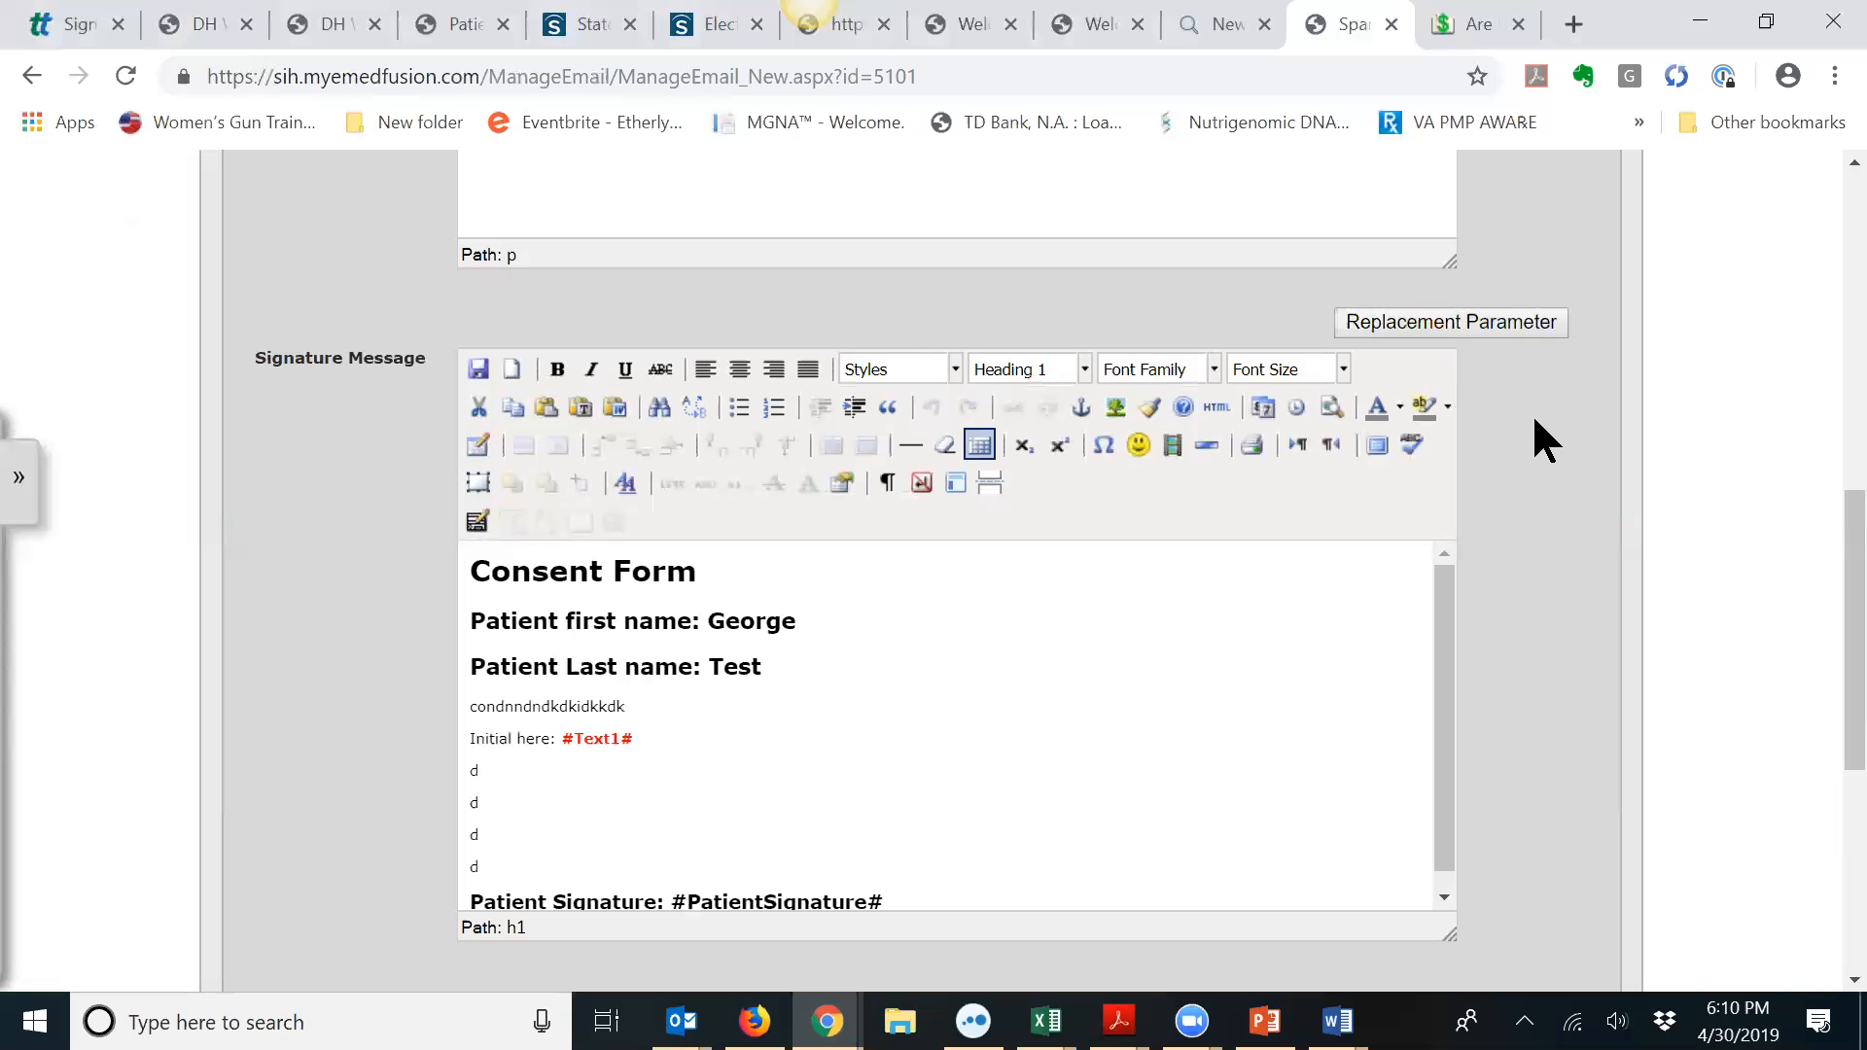
{"action": "scroll", "coordinate": [1535, 421], "scroll_direction": "down", "scroll_amount": 3}
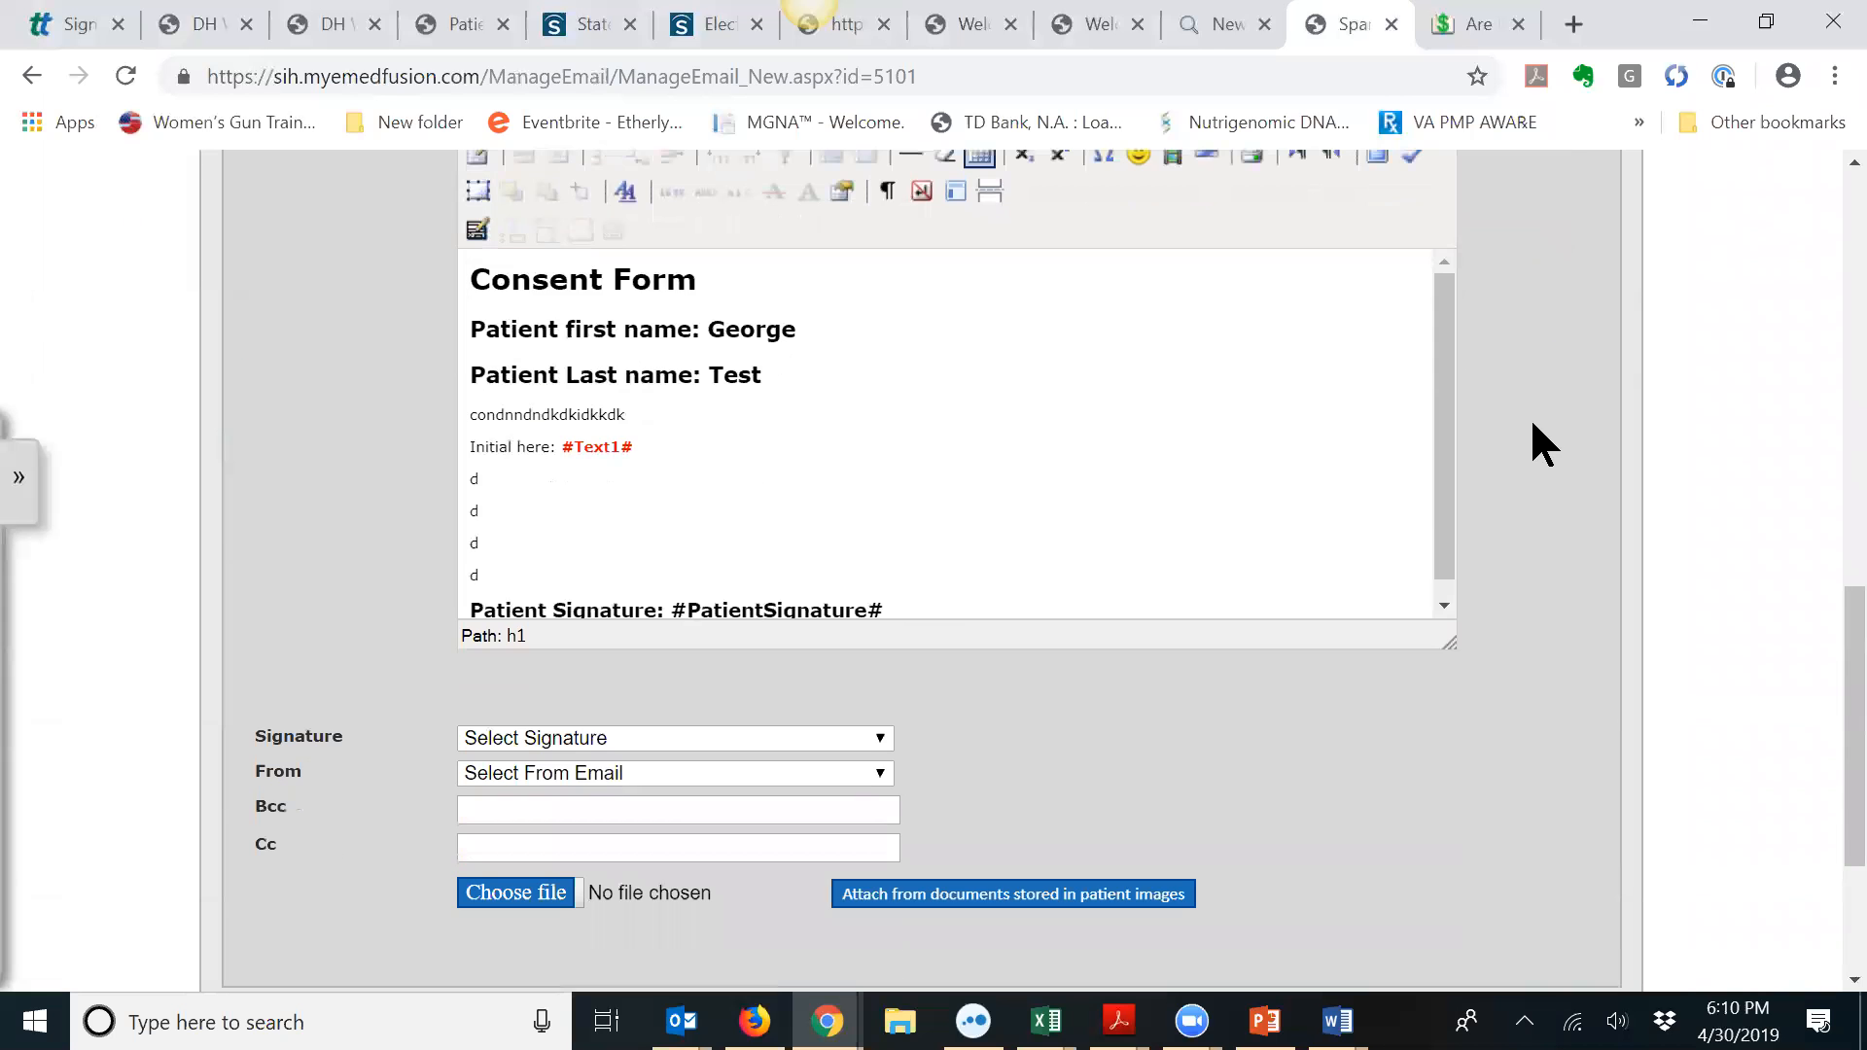
{"action": "scroll", "coordinate": [1530, 424], "scroll_direction": "up", "scroll_amount": 12}
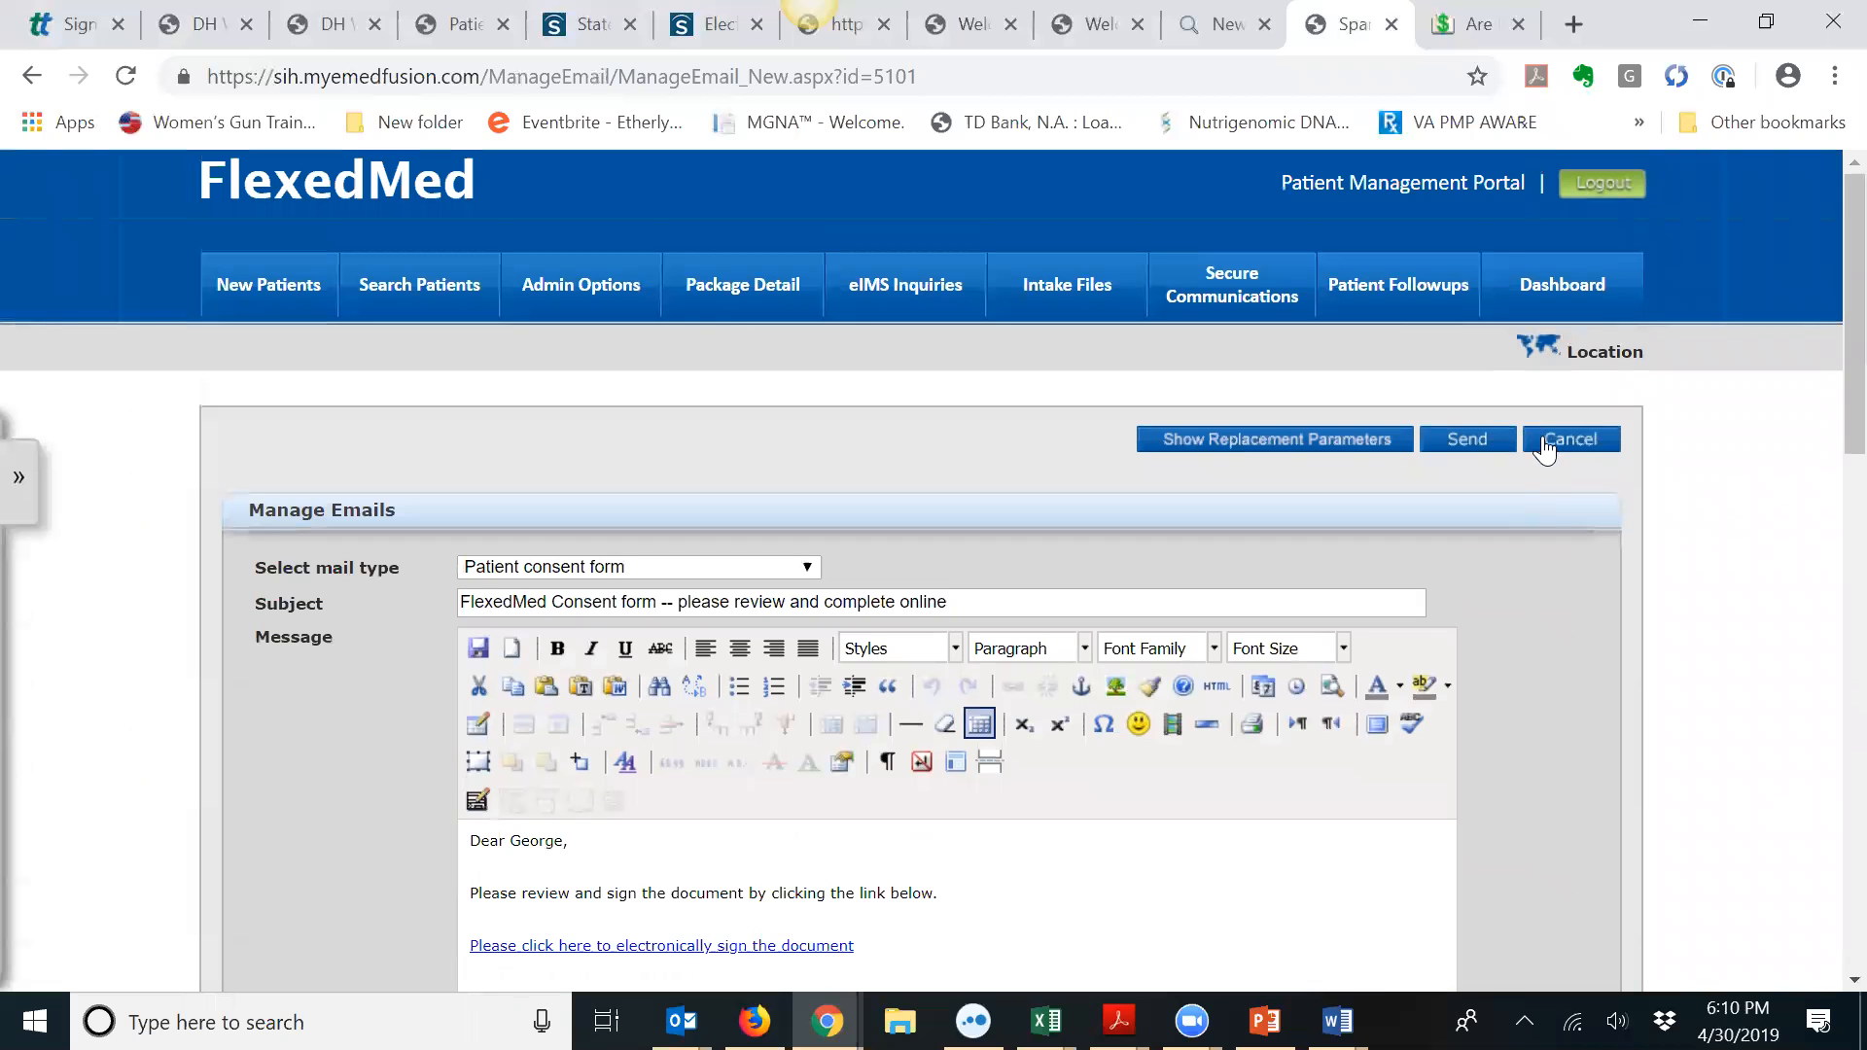
{"action": "scroll", "coordinate": [1577, 588], "scroll_direction": "down", "scroll_amount": 13}
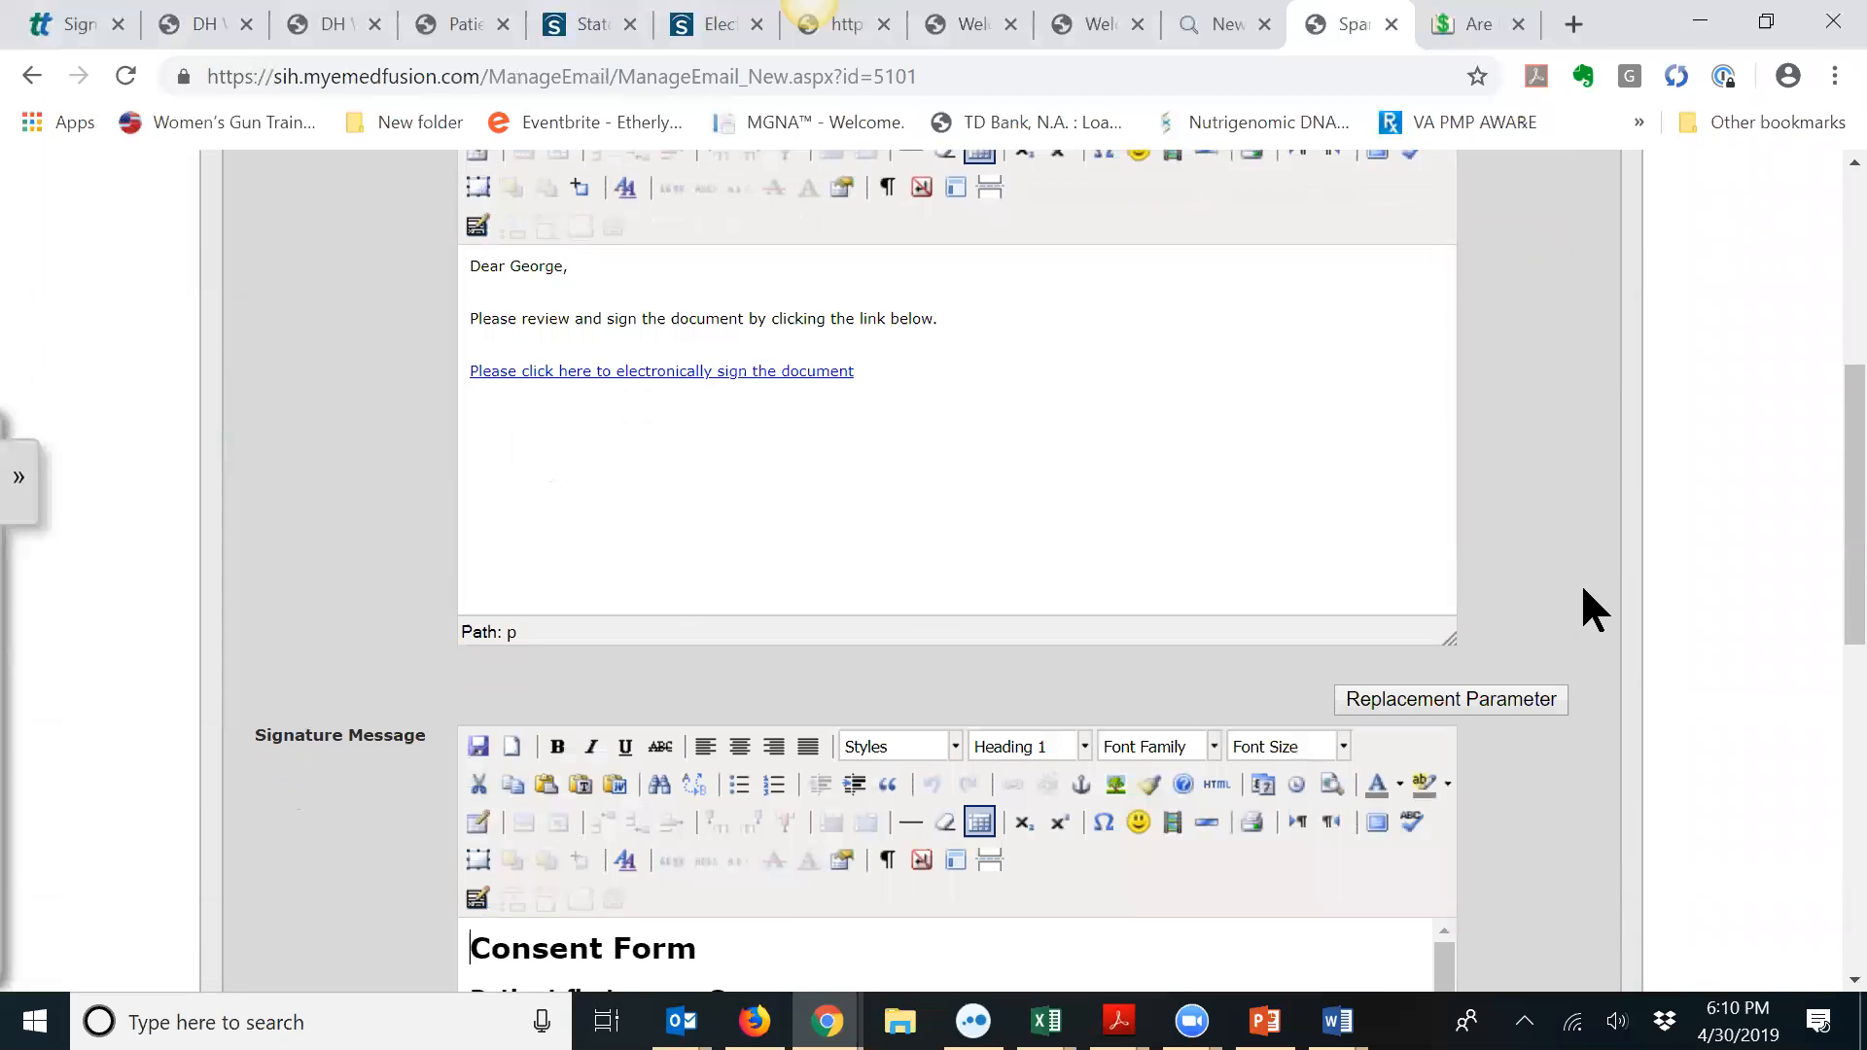
{"action": "scroll", "coordinate": [1576, 591], "scroll_direction": "up", "scroll_amount": 6}
{"action": "scroll", "coordinate": [1577, 590], "scroll_direction": "down", "scroll_amount": 6}
{"action": "scroll", "coordinate": [1576, 590], "scroll_direction": "up", "scroll_amount": 1}
{"action": "scroll", "coordinate": [1576, 583], "scroll_direction": "up", "scroll_amount": 13}
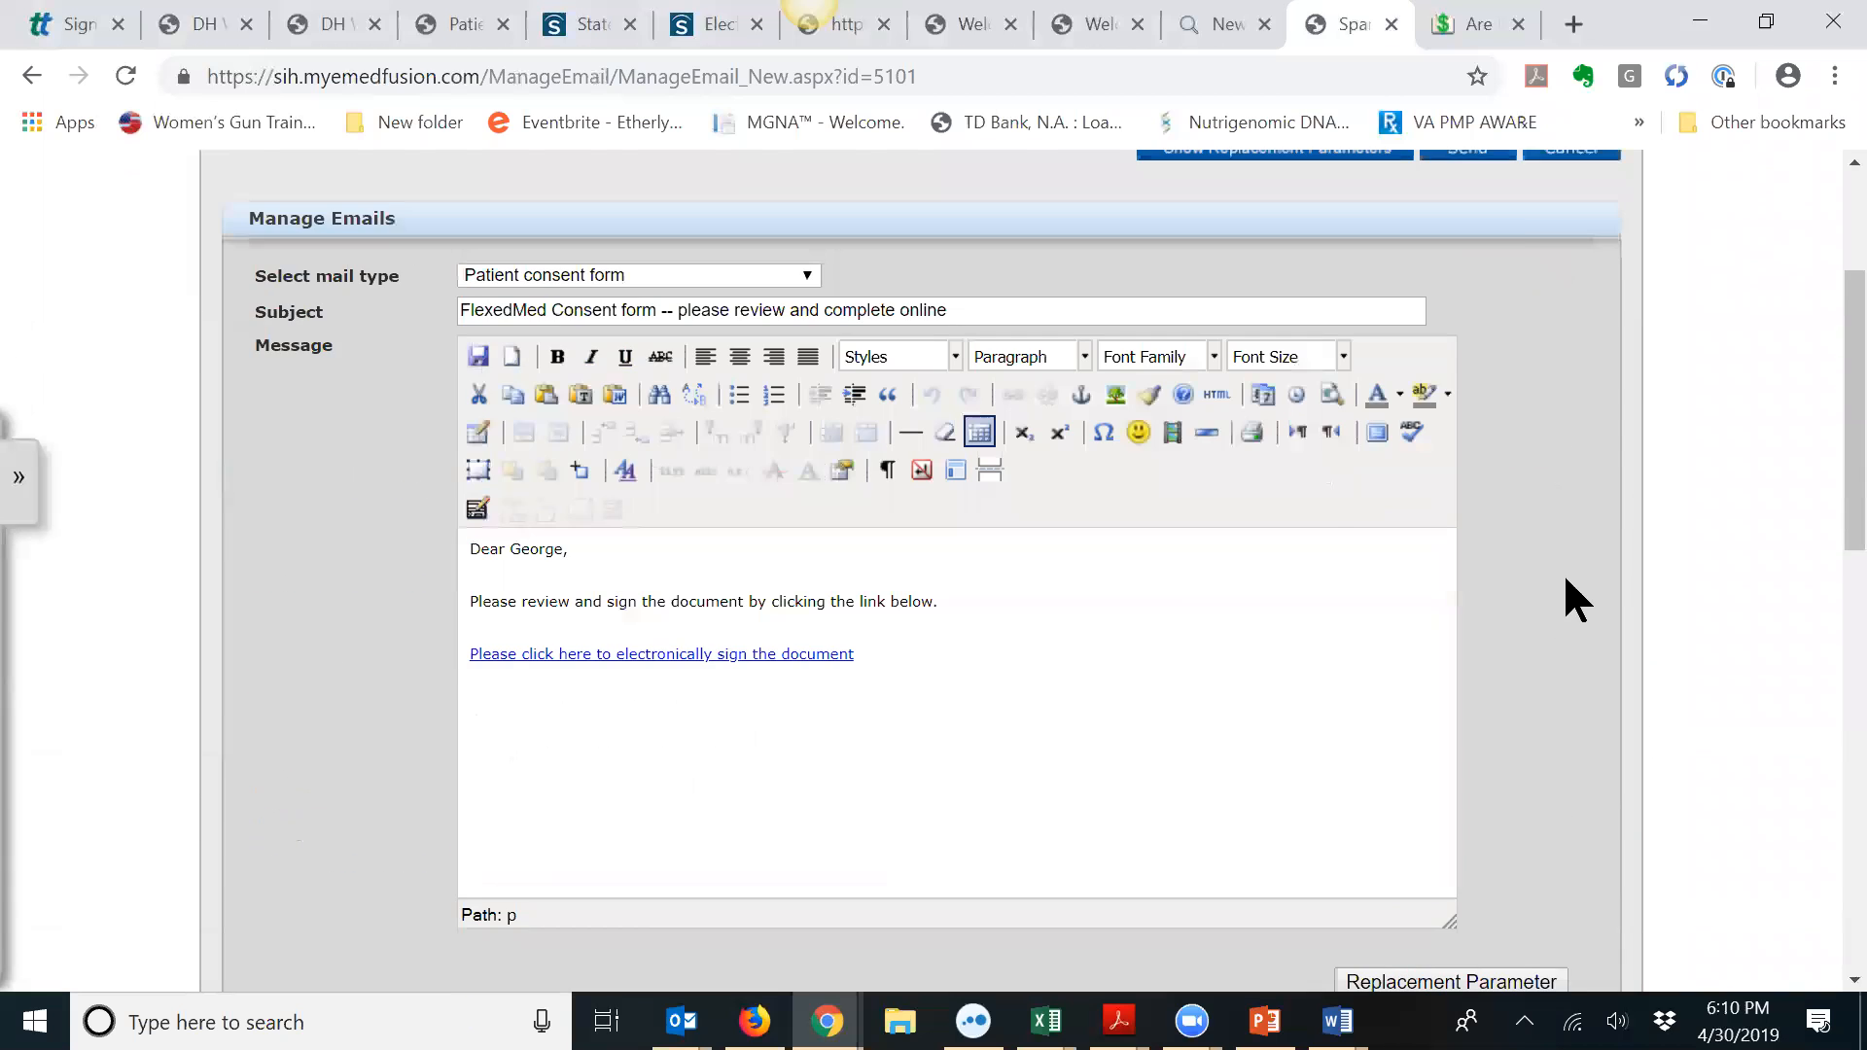
{"action": "left_click", "coordinate": [1571, 439]}
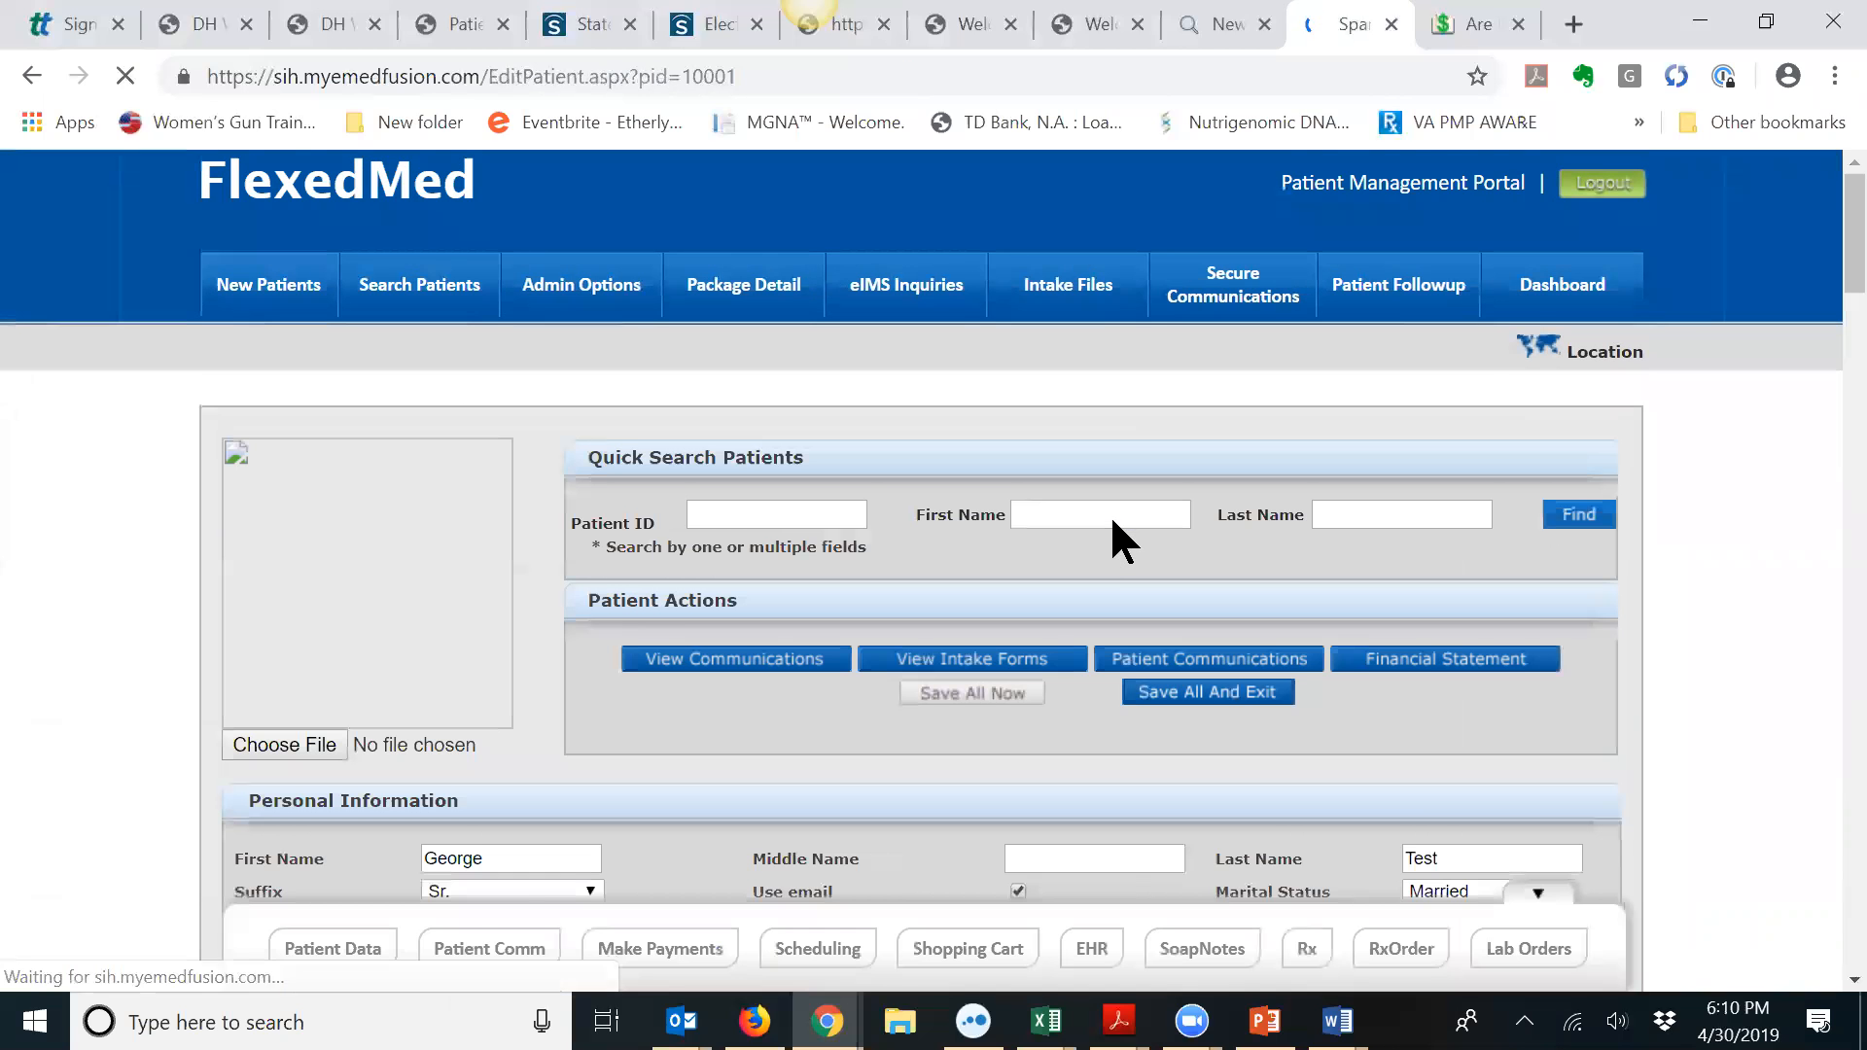
Step: Look over the test patient's EditPatient page, then go to Admin Options
{"action": "scroll", "coordinate": [989, 660], "scroll_direction": "down", "scroll_amount": 1}
{"action": "scroll", "coordinate": [991, 667], "scroll_direction": "down", "scroll_amount": 6}
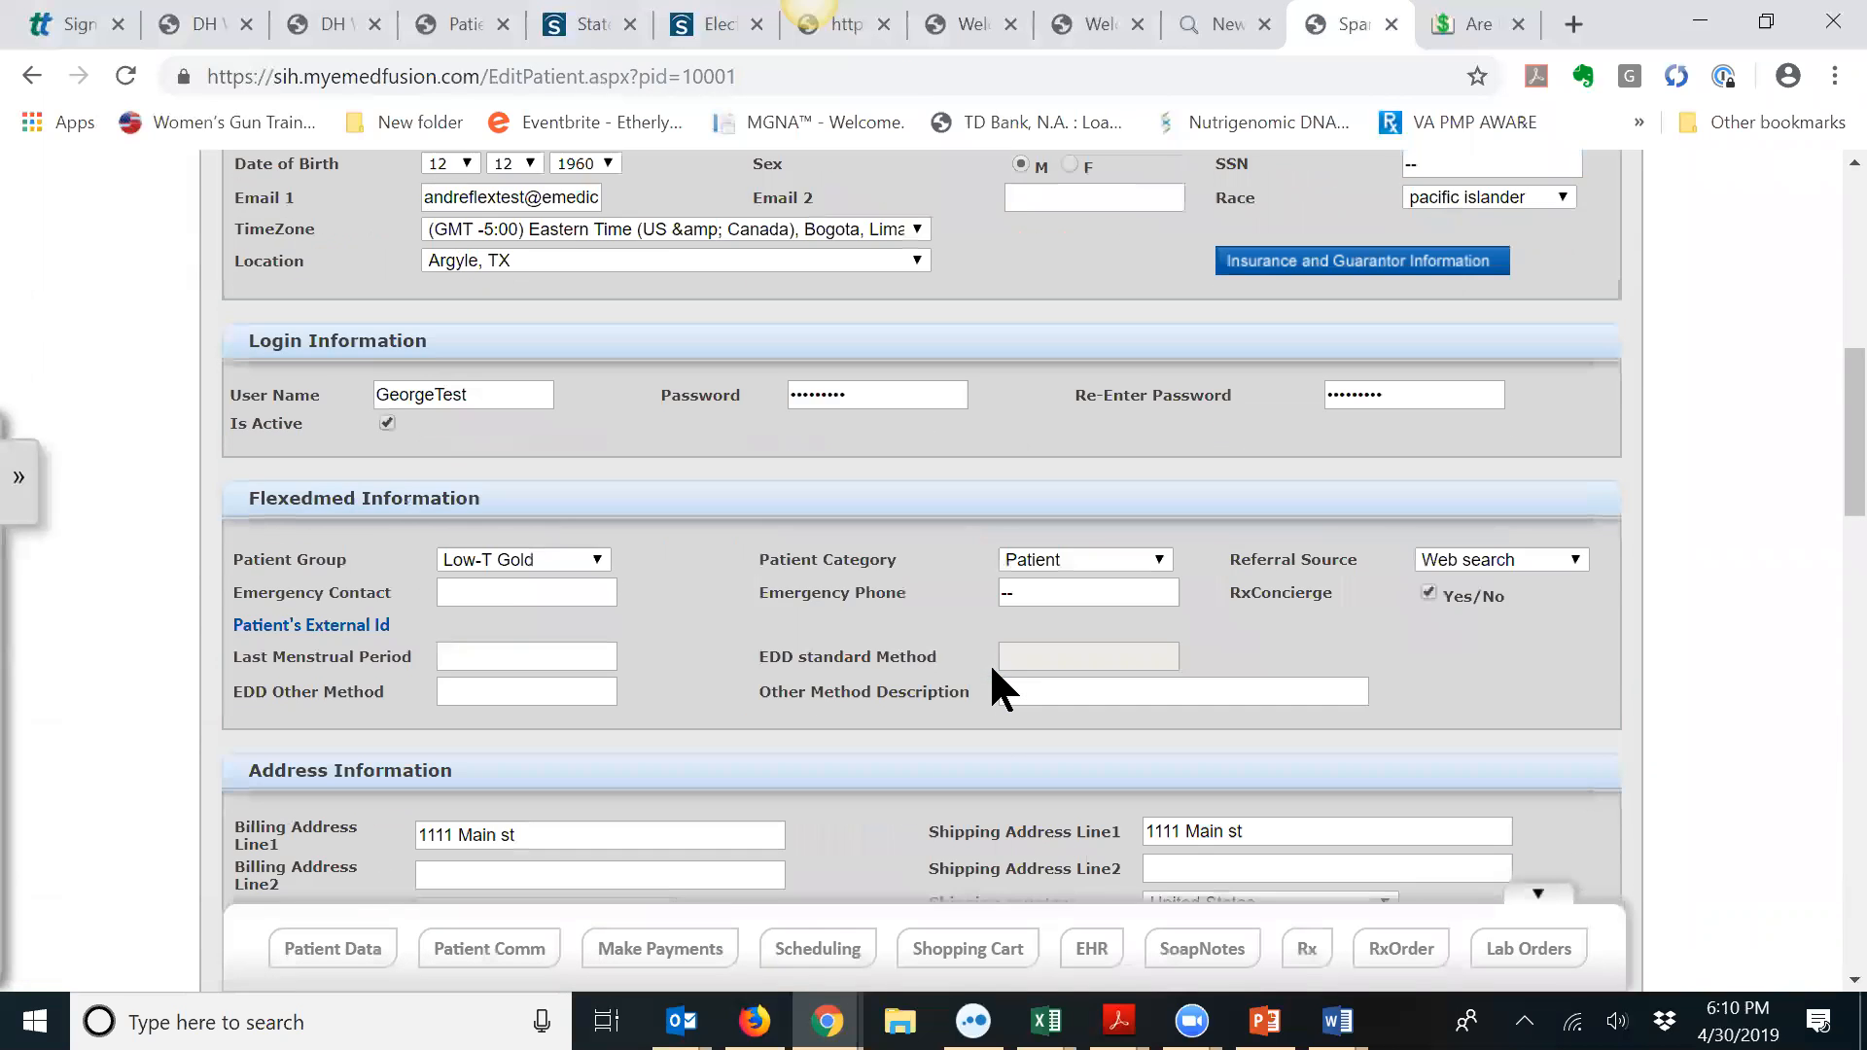
{"action": "scroll", "coordinate": [990, 666], "scroll_direction": "down", "scroll_amount": 4}
{"action": "scroll", "coordinate": [990, 665], "scroll_direction": "up", "scroll_amount": 11}
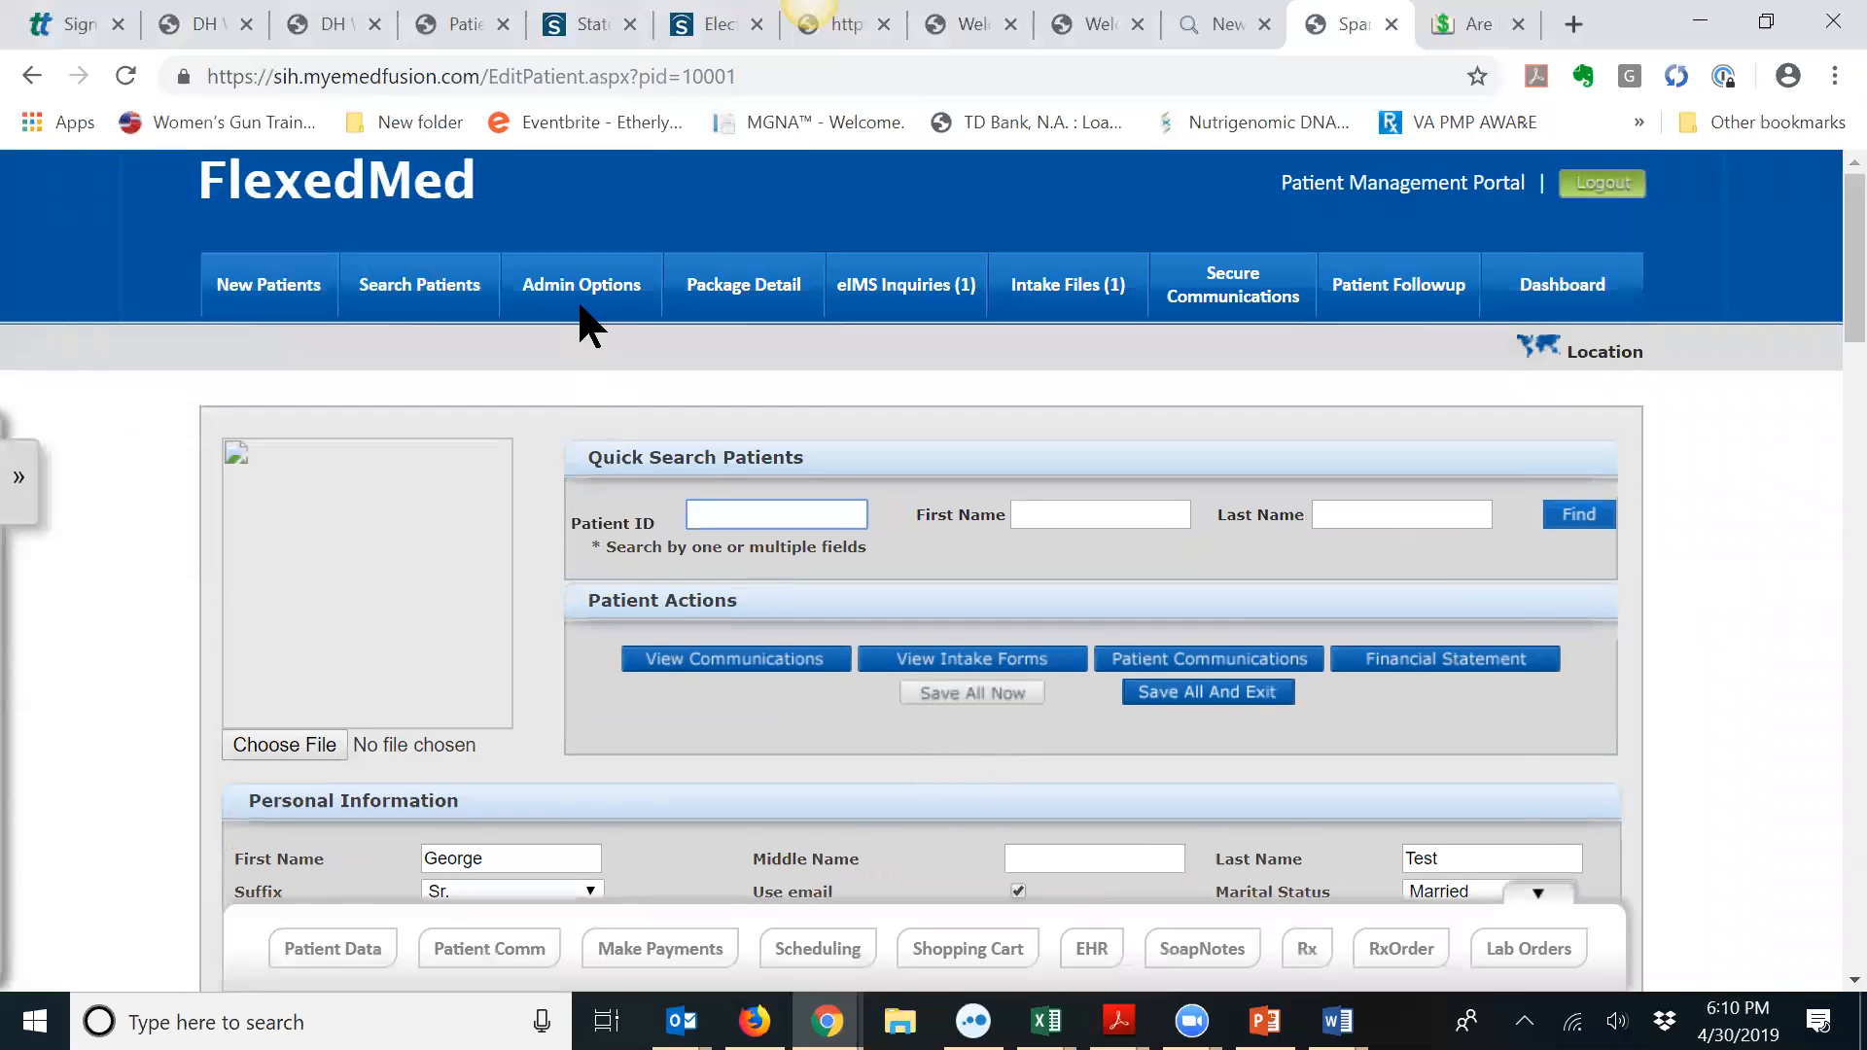
{"action": "left_click", "coordinate": [587, 301]}
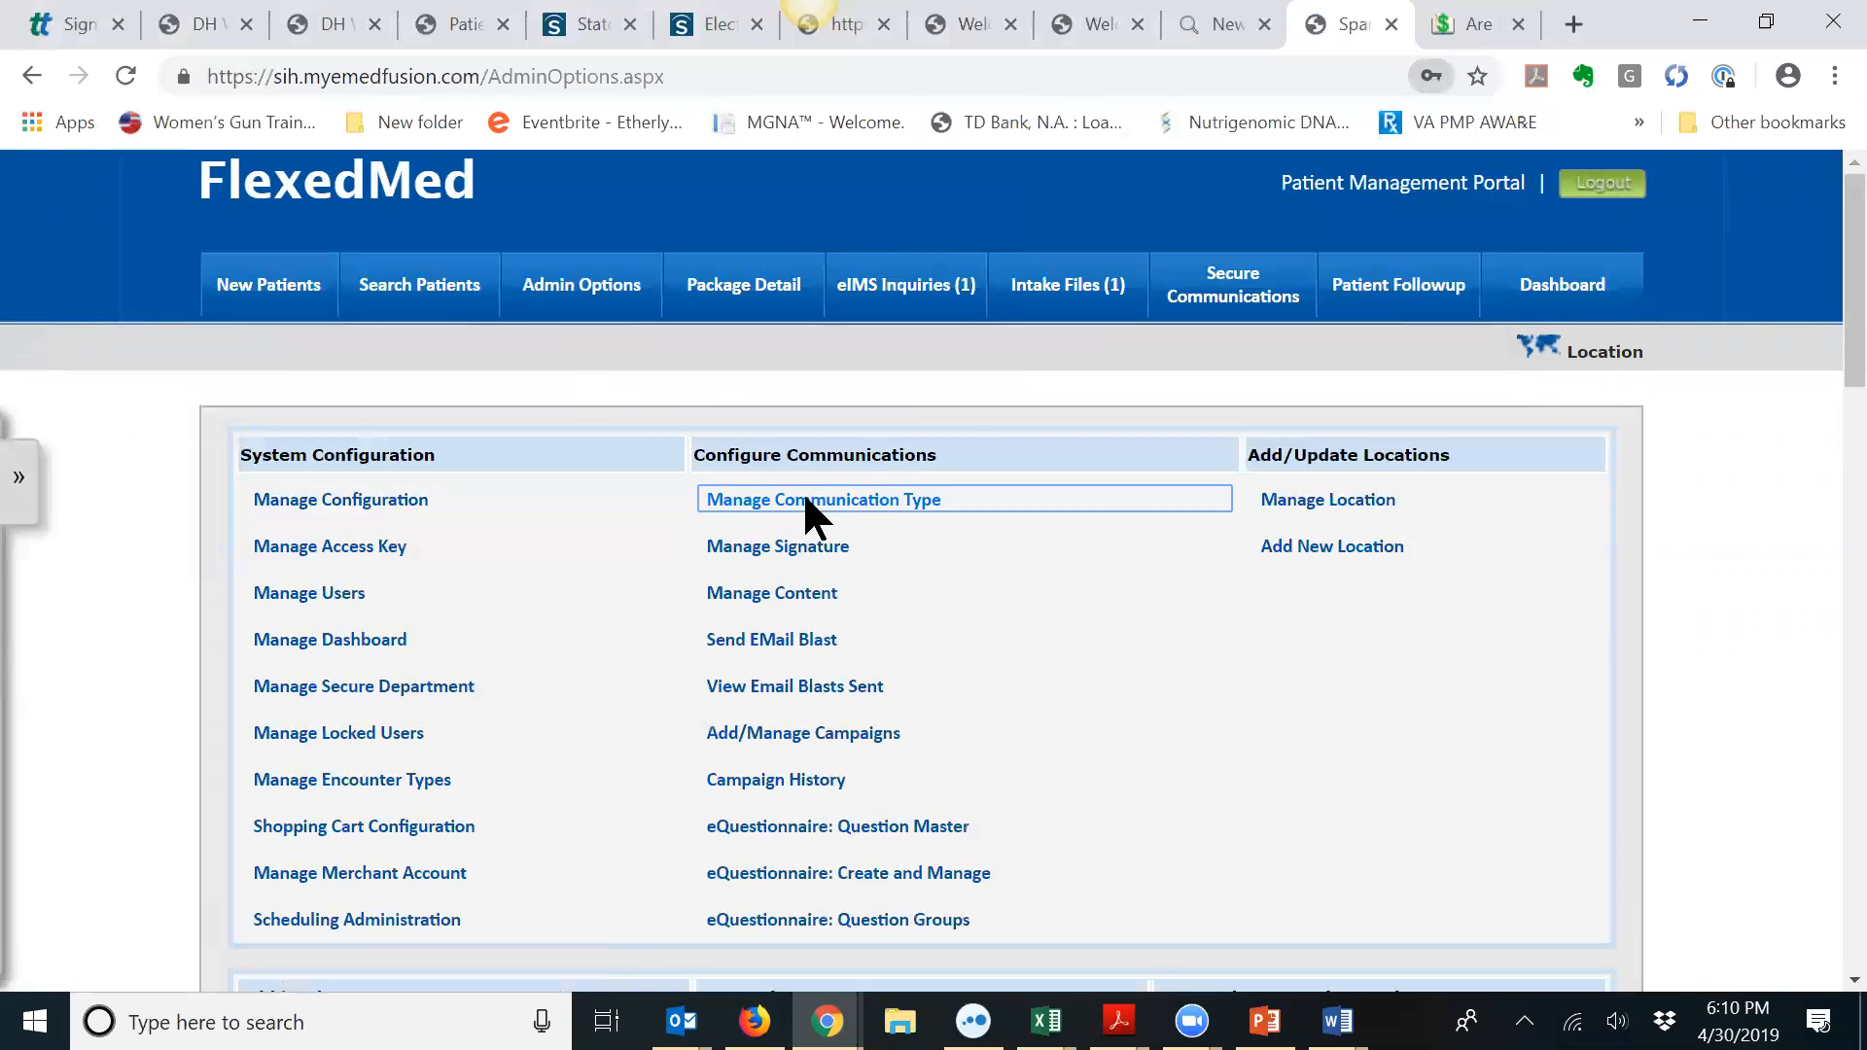
Step: In Manage Communication Type, search the page for 'consent' to locate the template
{"action": "left_click", "coordinate": [805, 501]}
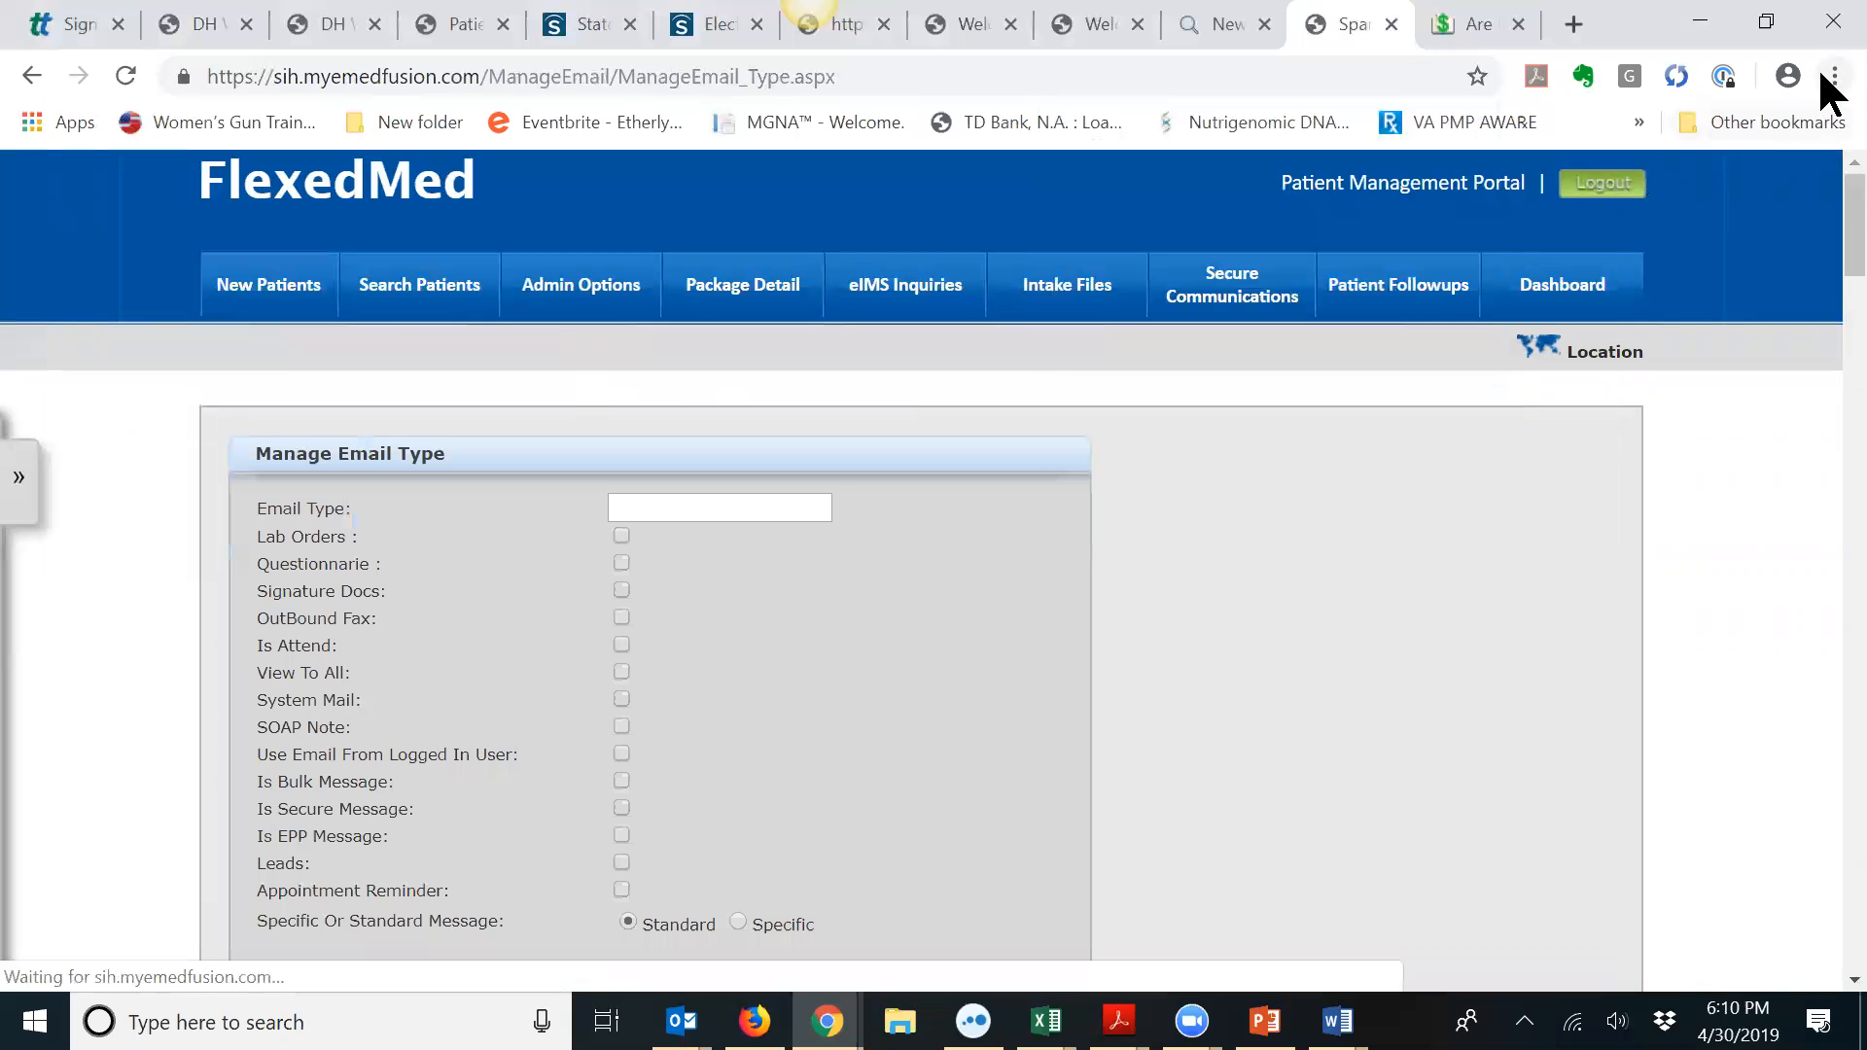
{"action": "left_click", "coordinate": [1828, 76]}
{"action": "mouse_move", "coordinate": [1618, 502]}
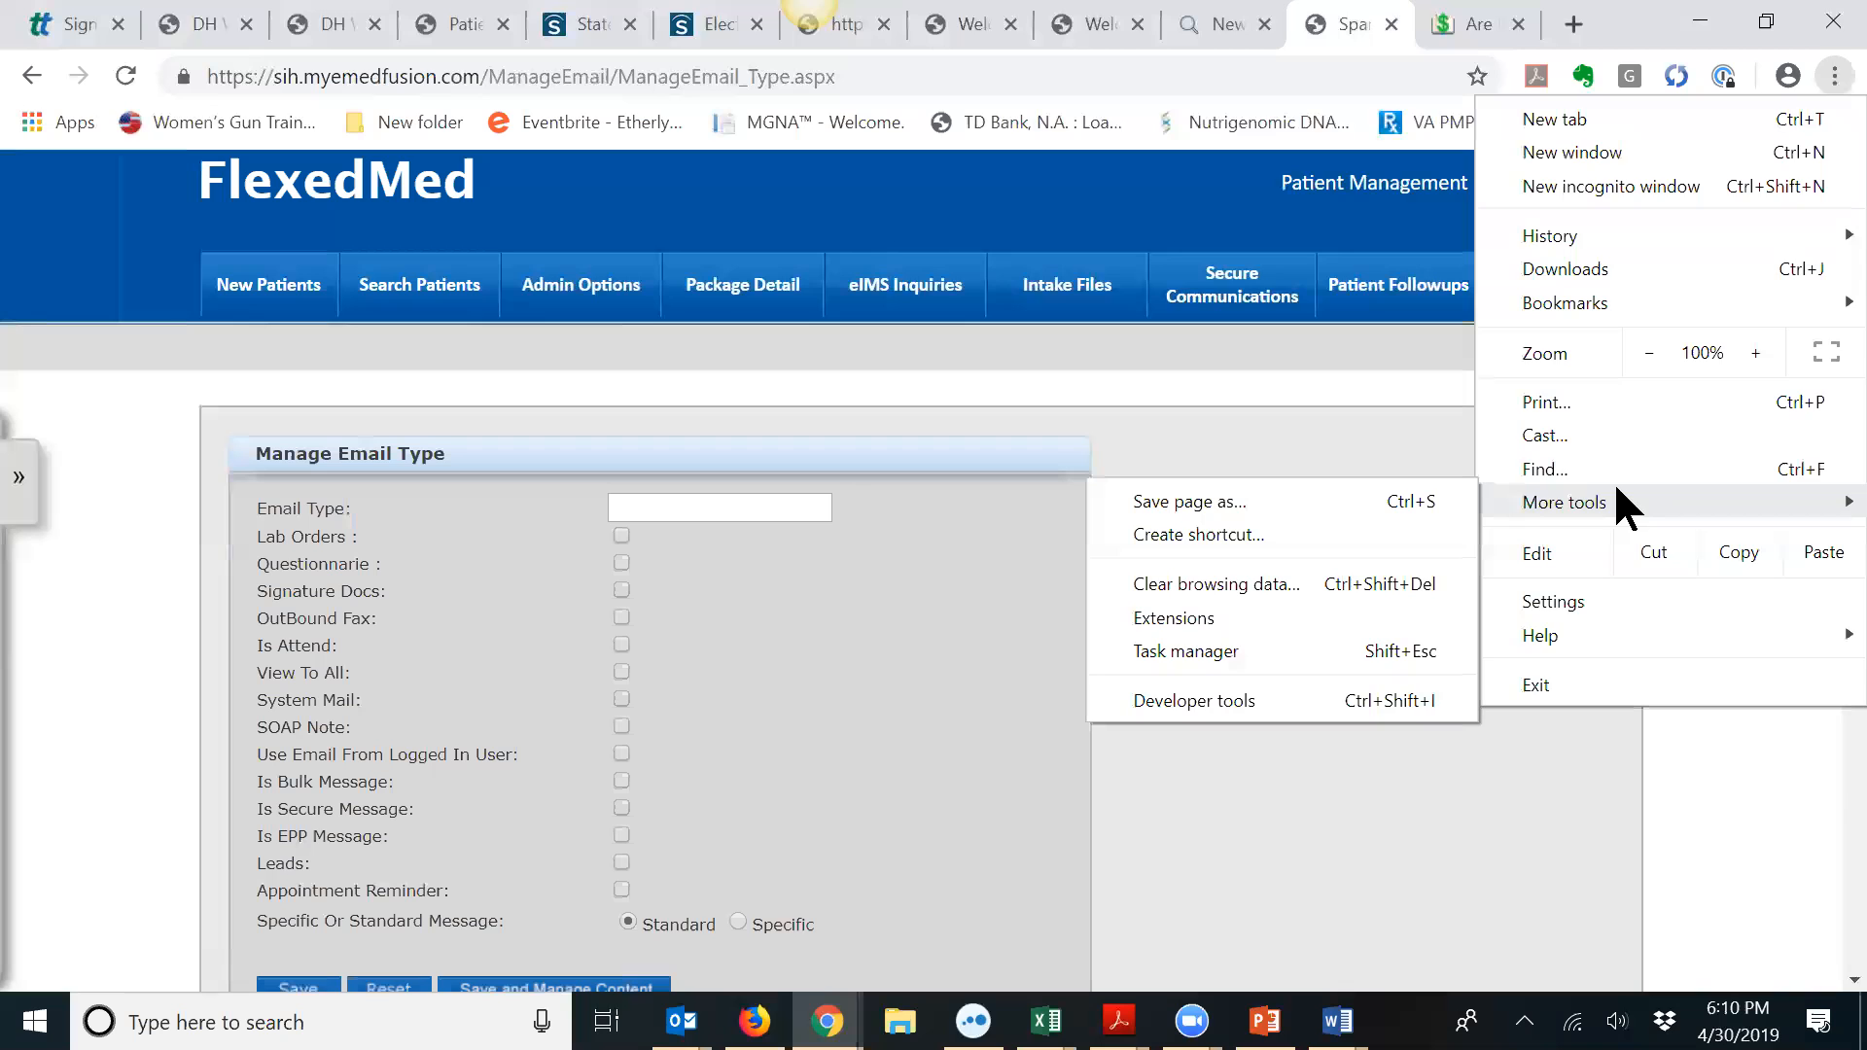
{"action": "left_click", "coordinate": [1609, 468]}
{"action": "type", "text": "co"}
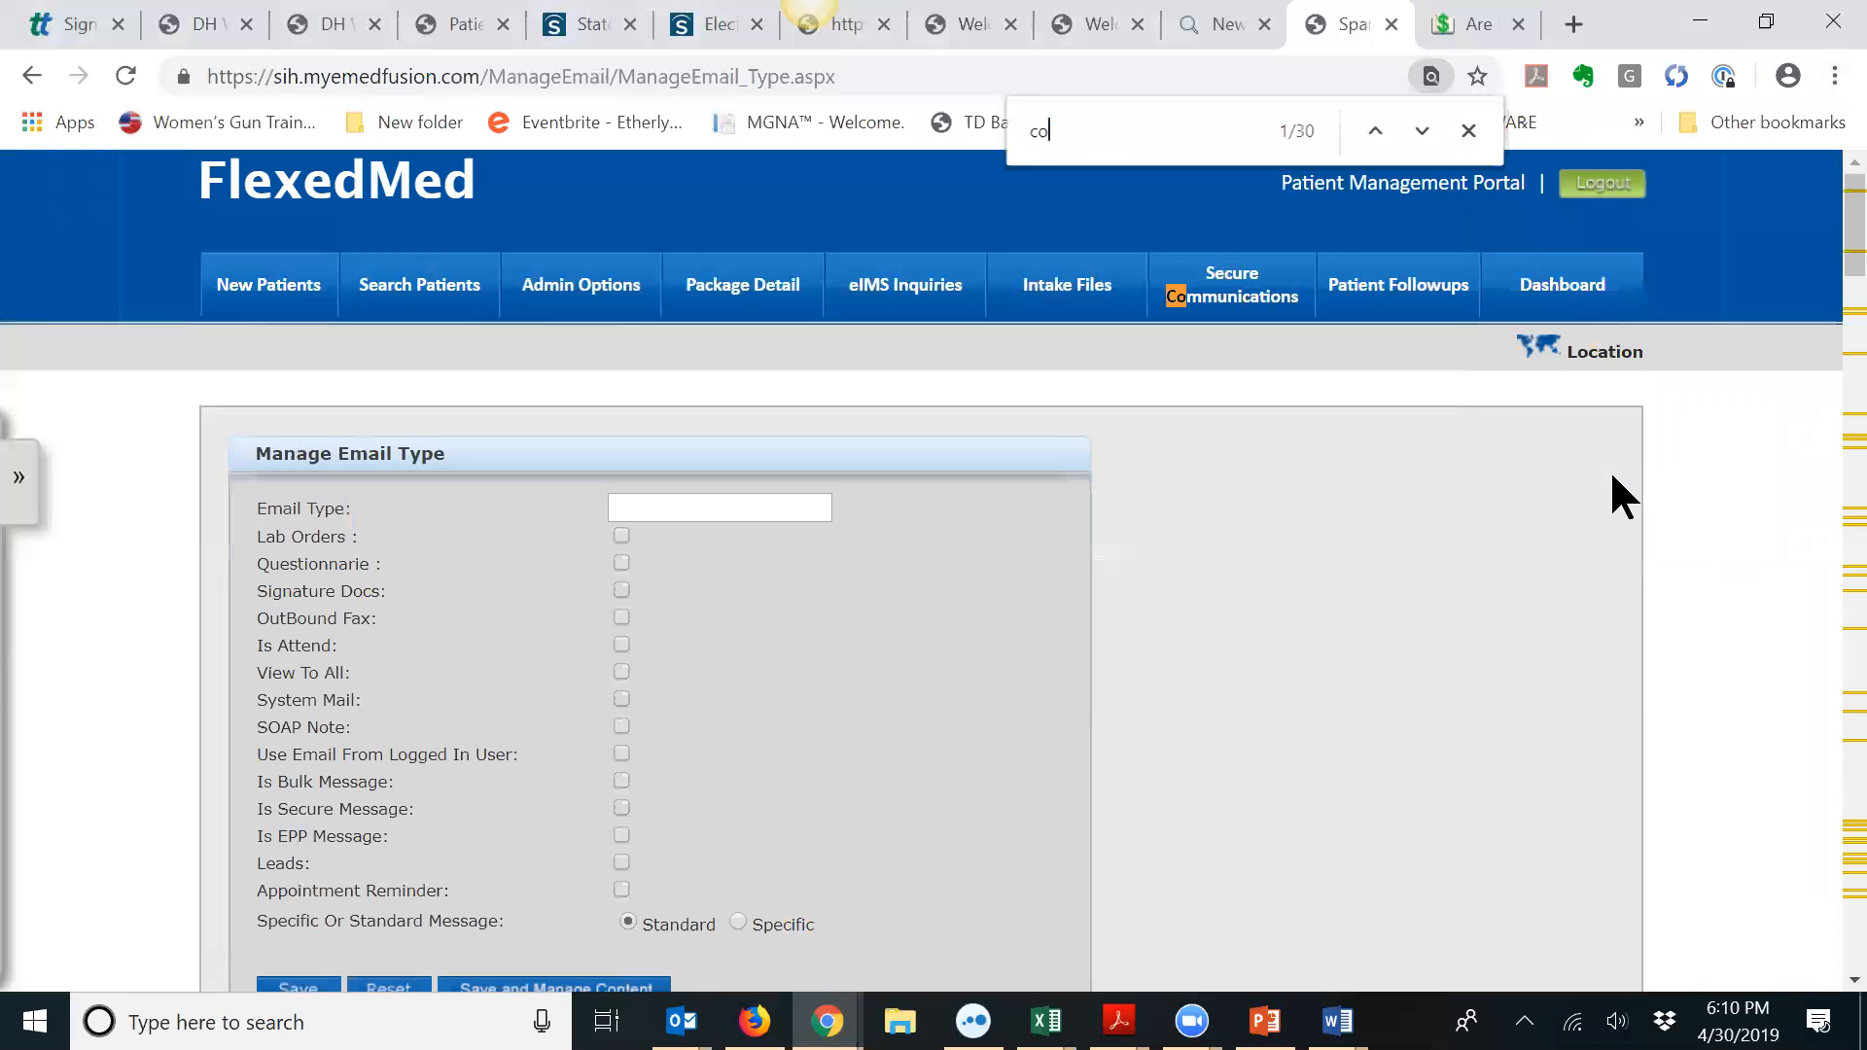
{"action": "type", "text": "nsent"}
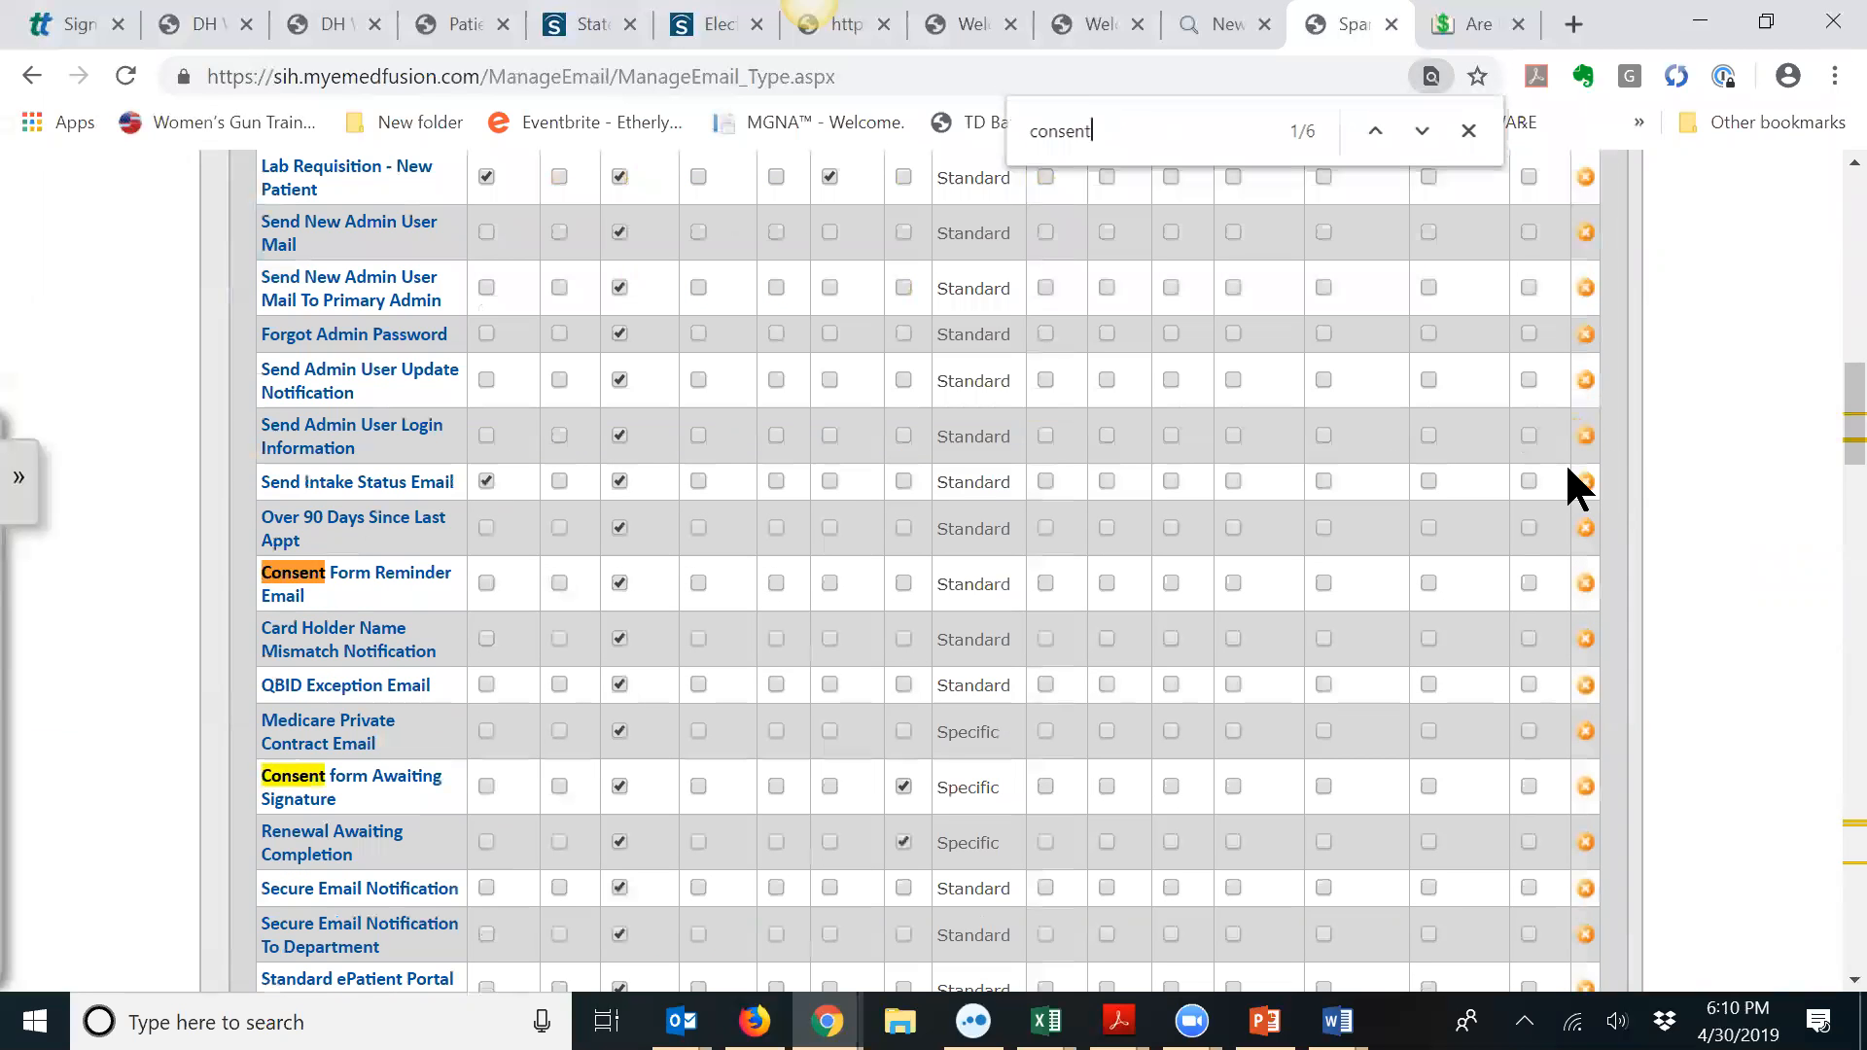
{"action": "left_click", "coordinate": [1420, 130]}
{"action": "left_click", "coordinate": [1419, 131]}
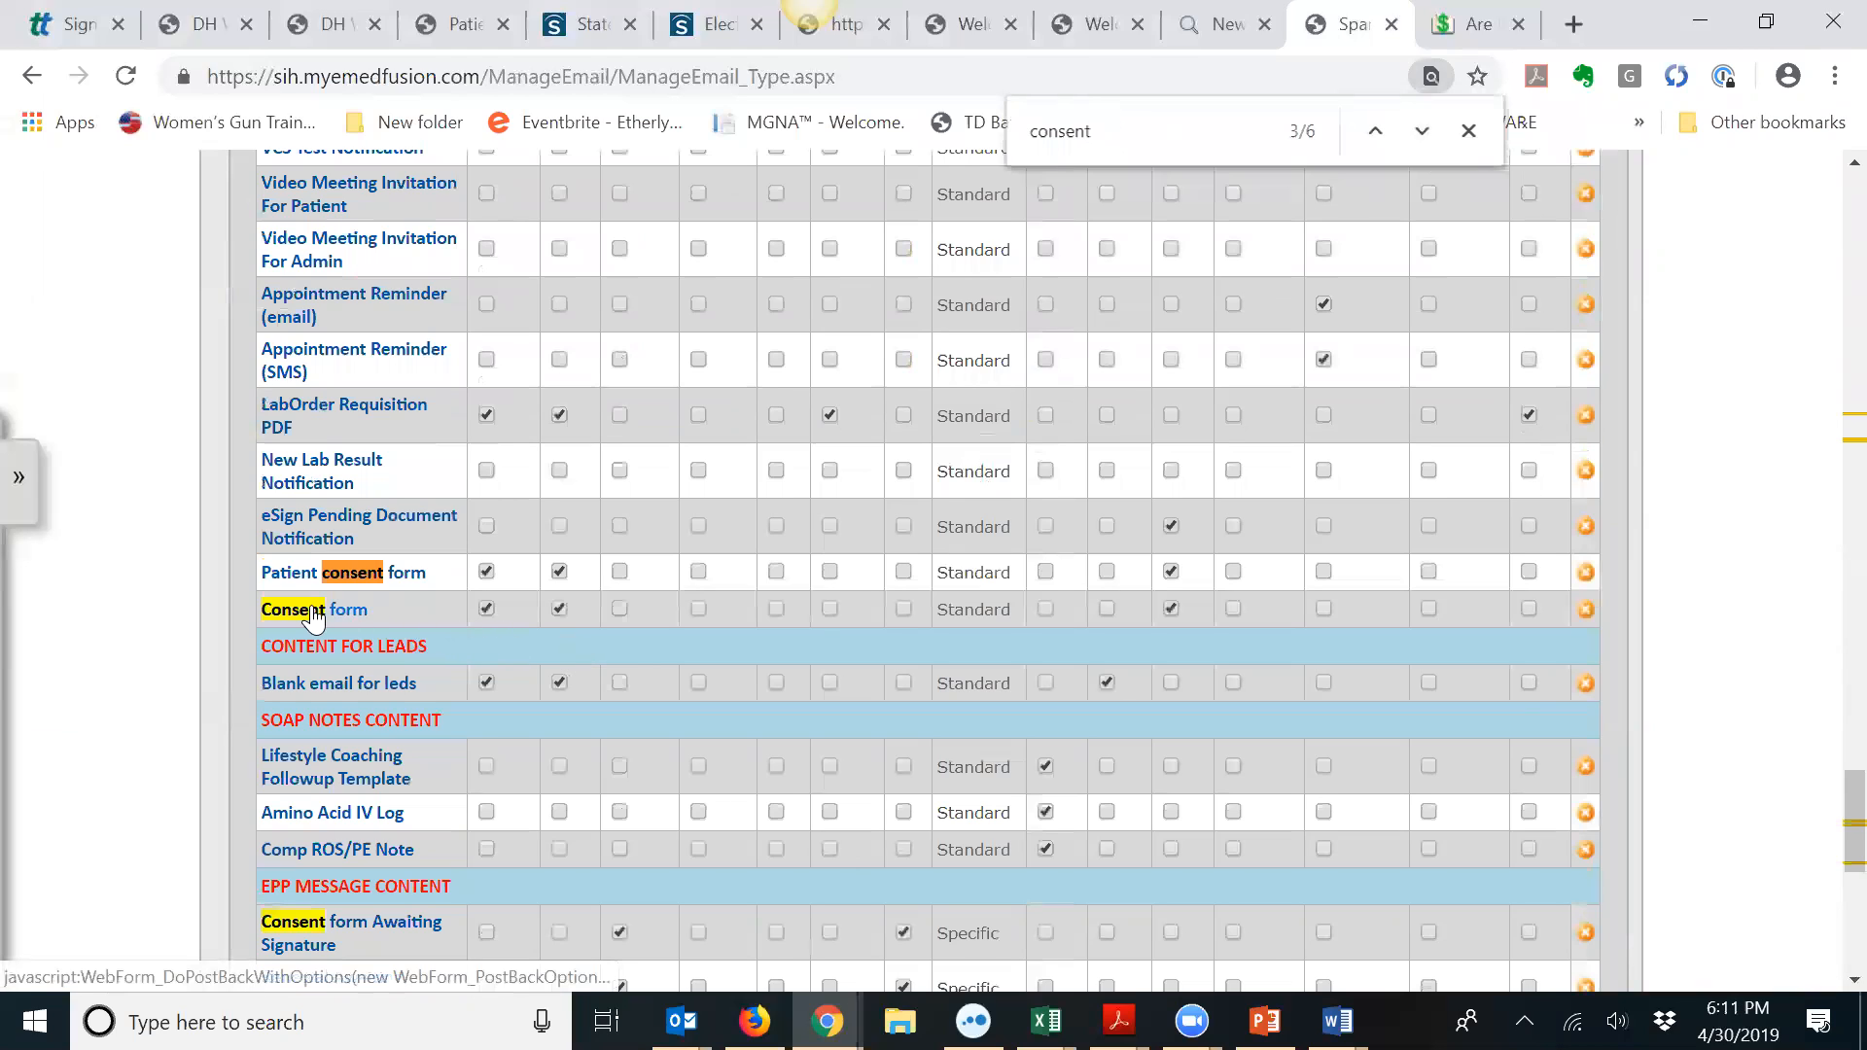
{"action": "scroll", "coordinate": [331, 613], "scroll_direction": "up", "scroll_amount": 3}
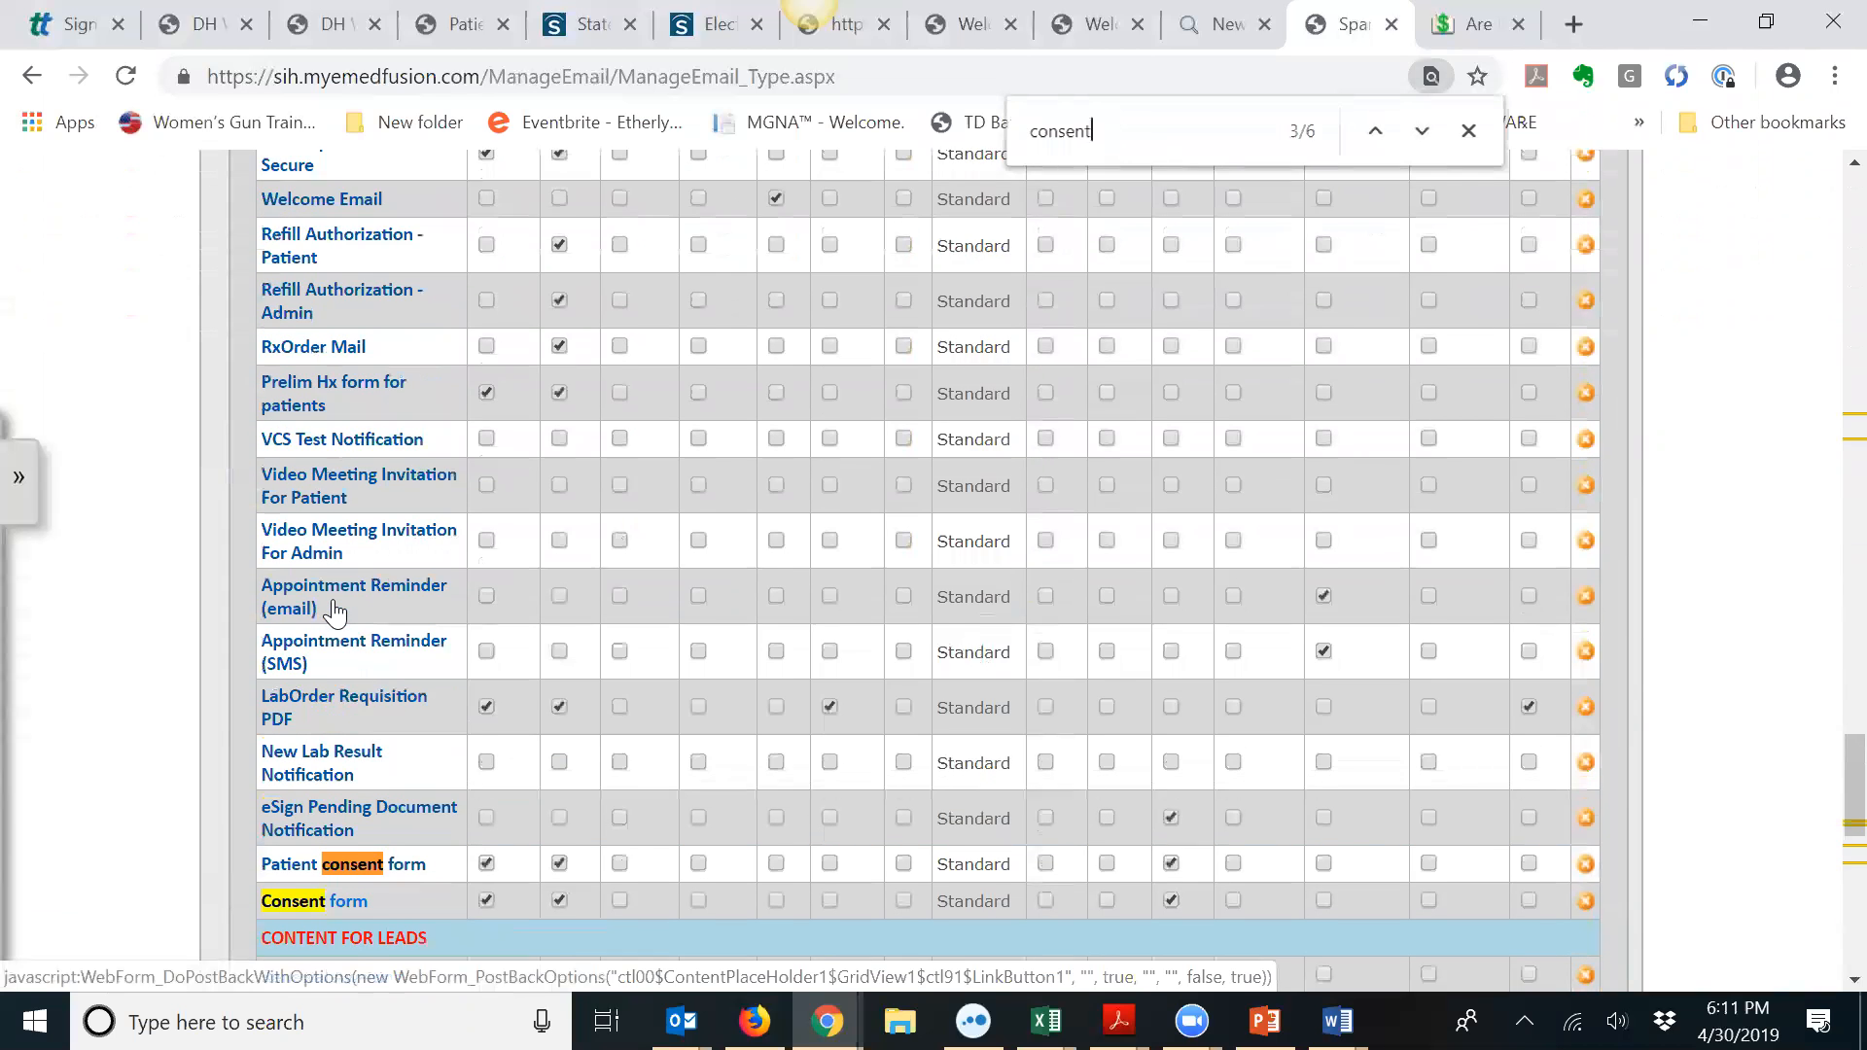
{"action": "scroll", "coordinate": [336, 611], "scroll_direction": "down", "scroll_amount": 3}
Step: Review the Consent form template's telemedicine consent text, then go to Search Patients
{"action": "left_click", "coordinate": [329, 611]}
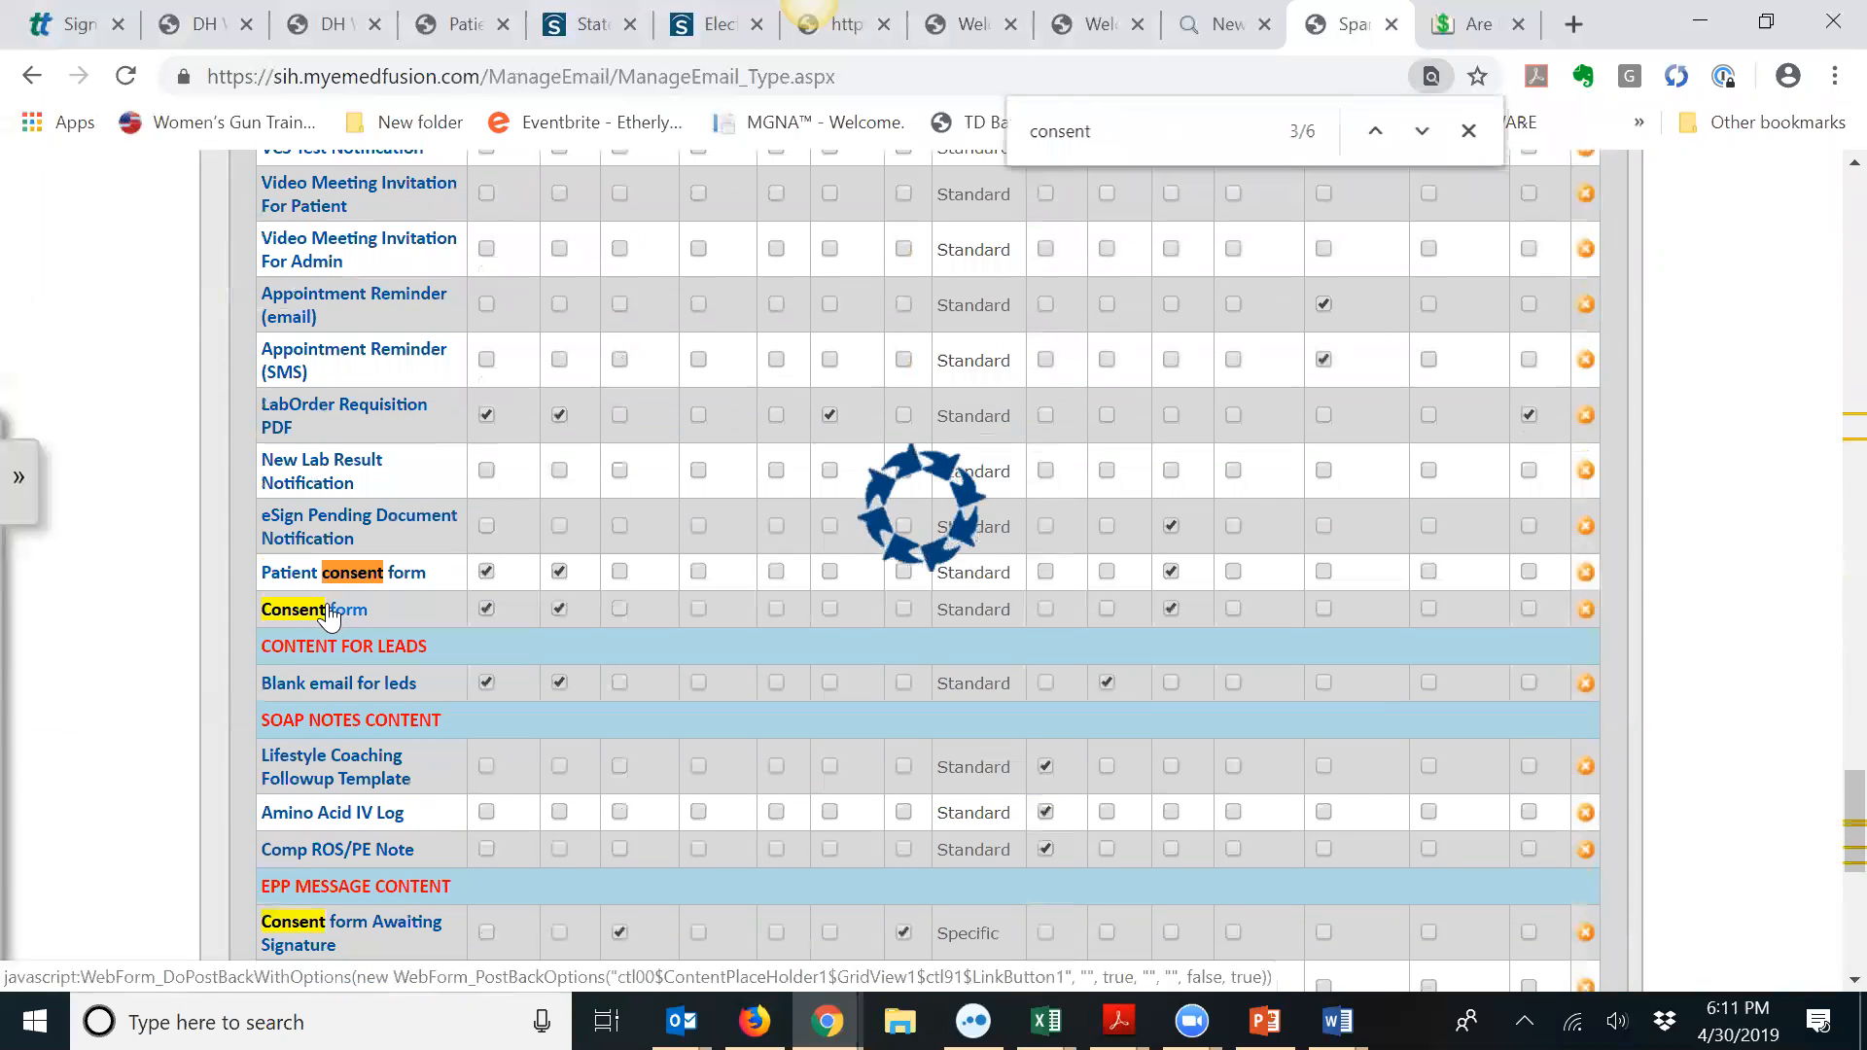
{"action": "scroll", "coordinate": [486, 632], "scroll_direction": "down", "scroll_amount": 4}
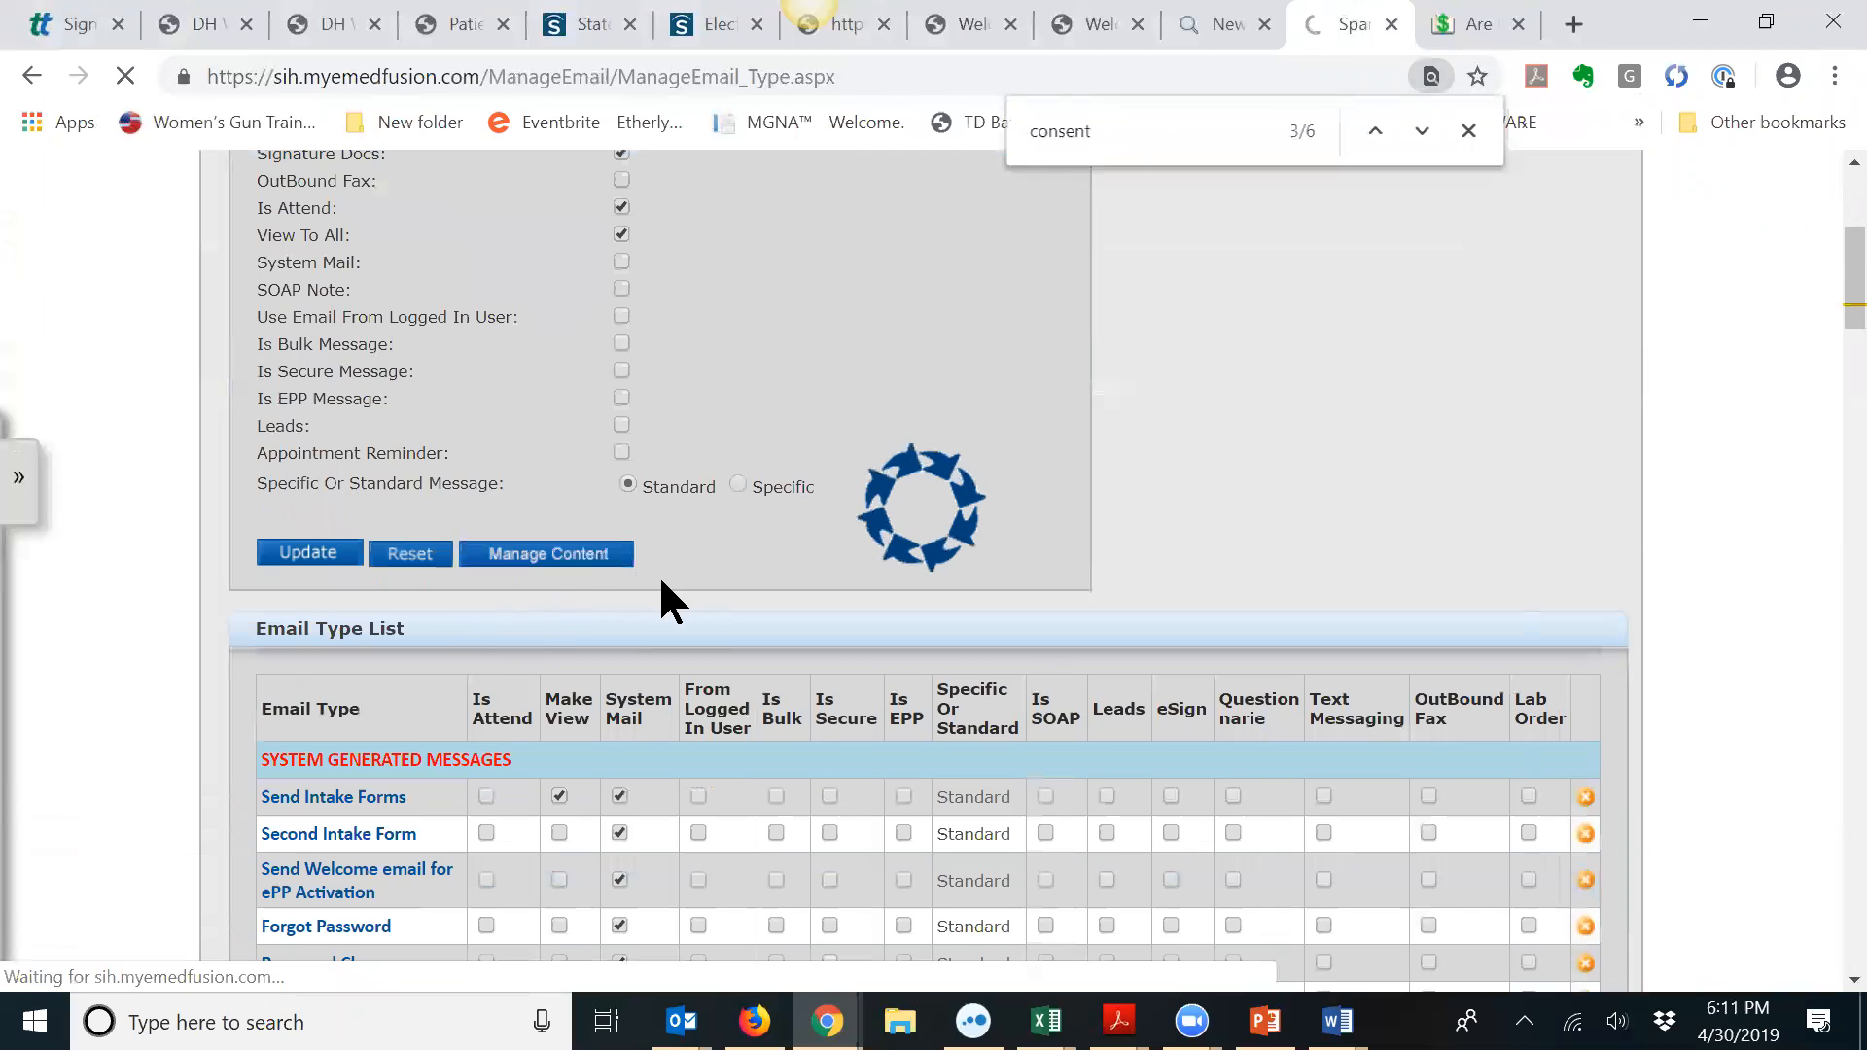
{"action": "scroll", "coordinate": [850, 730], "scroll_direction": "up", "scroll_amount": 6}
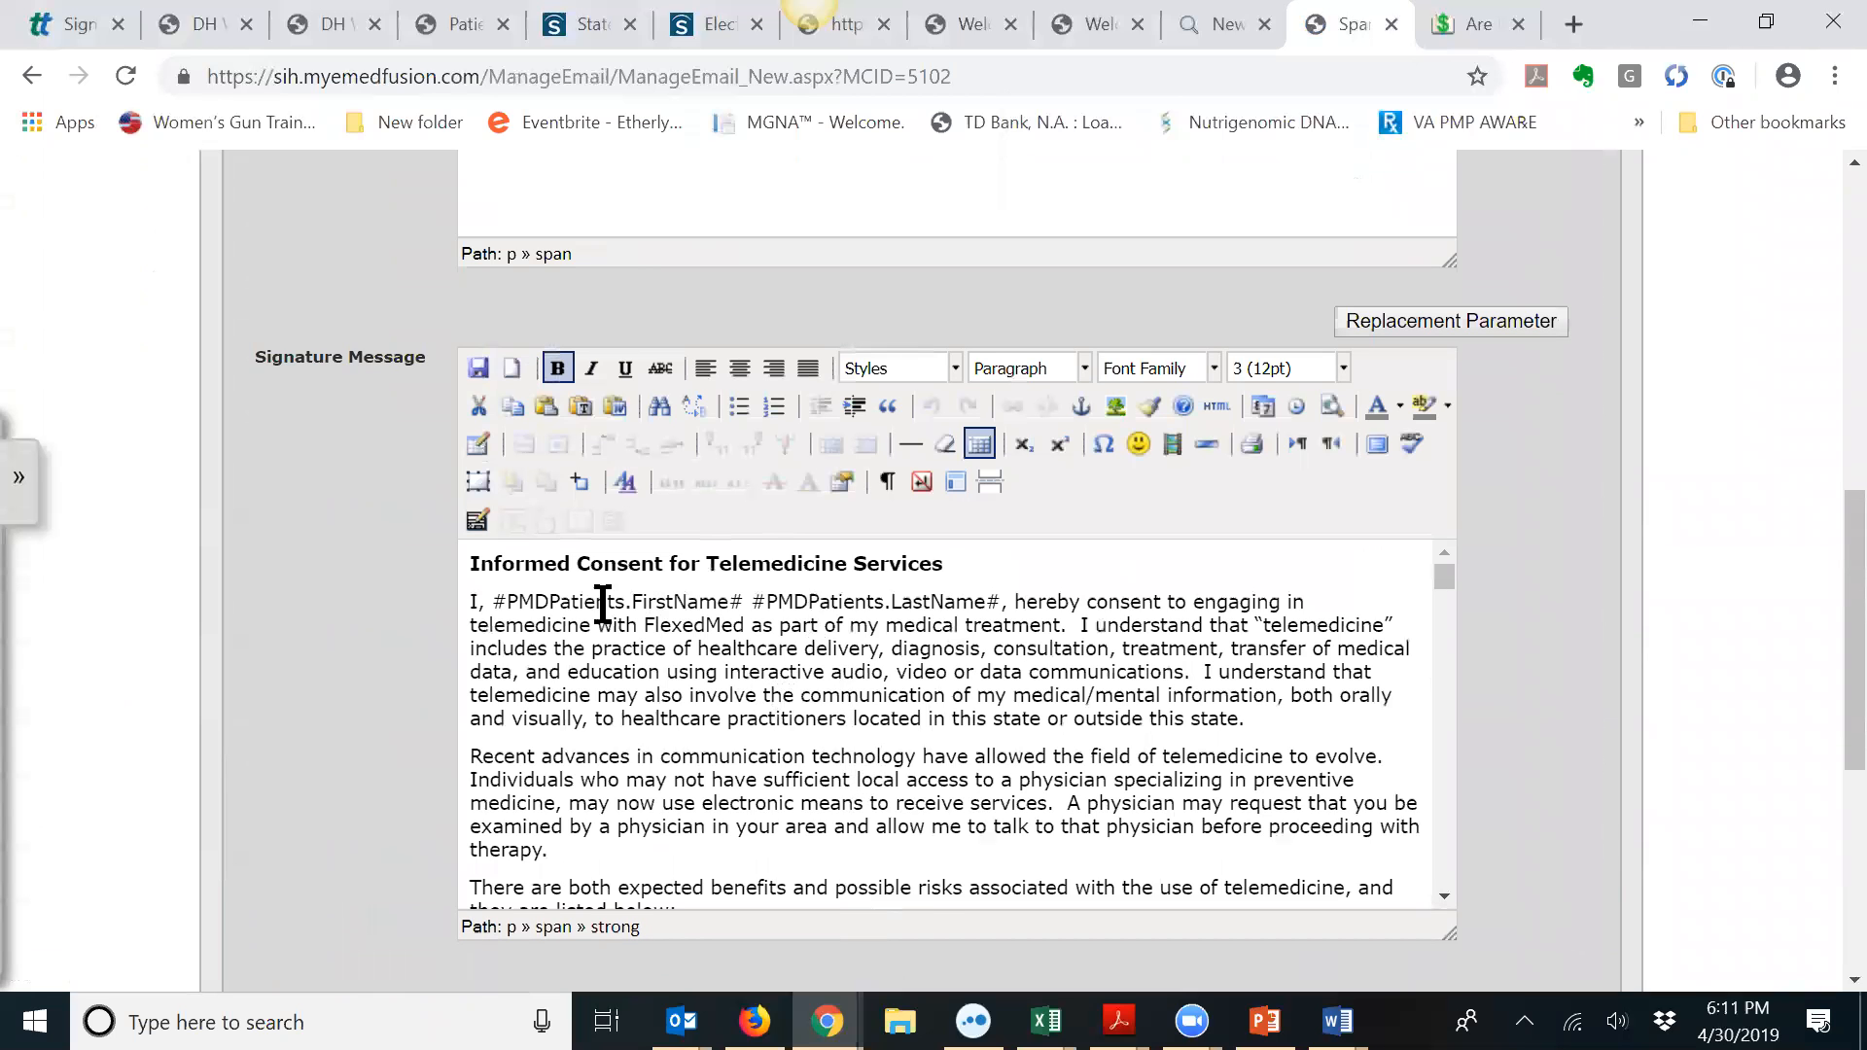
{"action": "scroll", "coordinate": [943, 652], "scroll_direction": "down", "scroll_amount": 3}
{"action": "scroll", "coordinate": [943, 661], "scroll_direction": "up", "scroll_amount": 4}
{"action": "scroll", "coordinate": [1569, 546], "scroll_direction": "up", "scroll_amount": 4}
{"action": "scroll", "coordinate": [1568, 546], "scroll_direction": "up", "scroll_amount": 3}
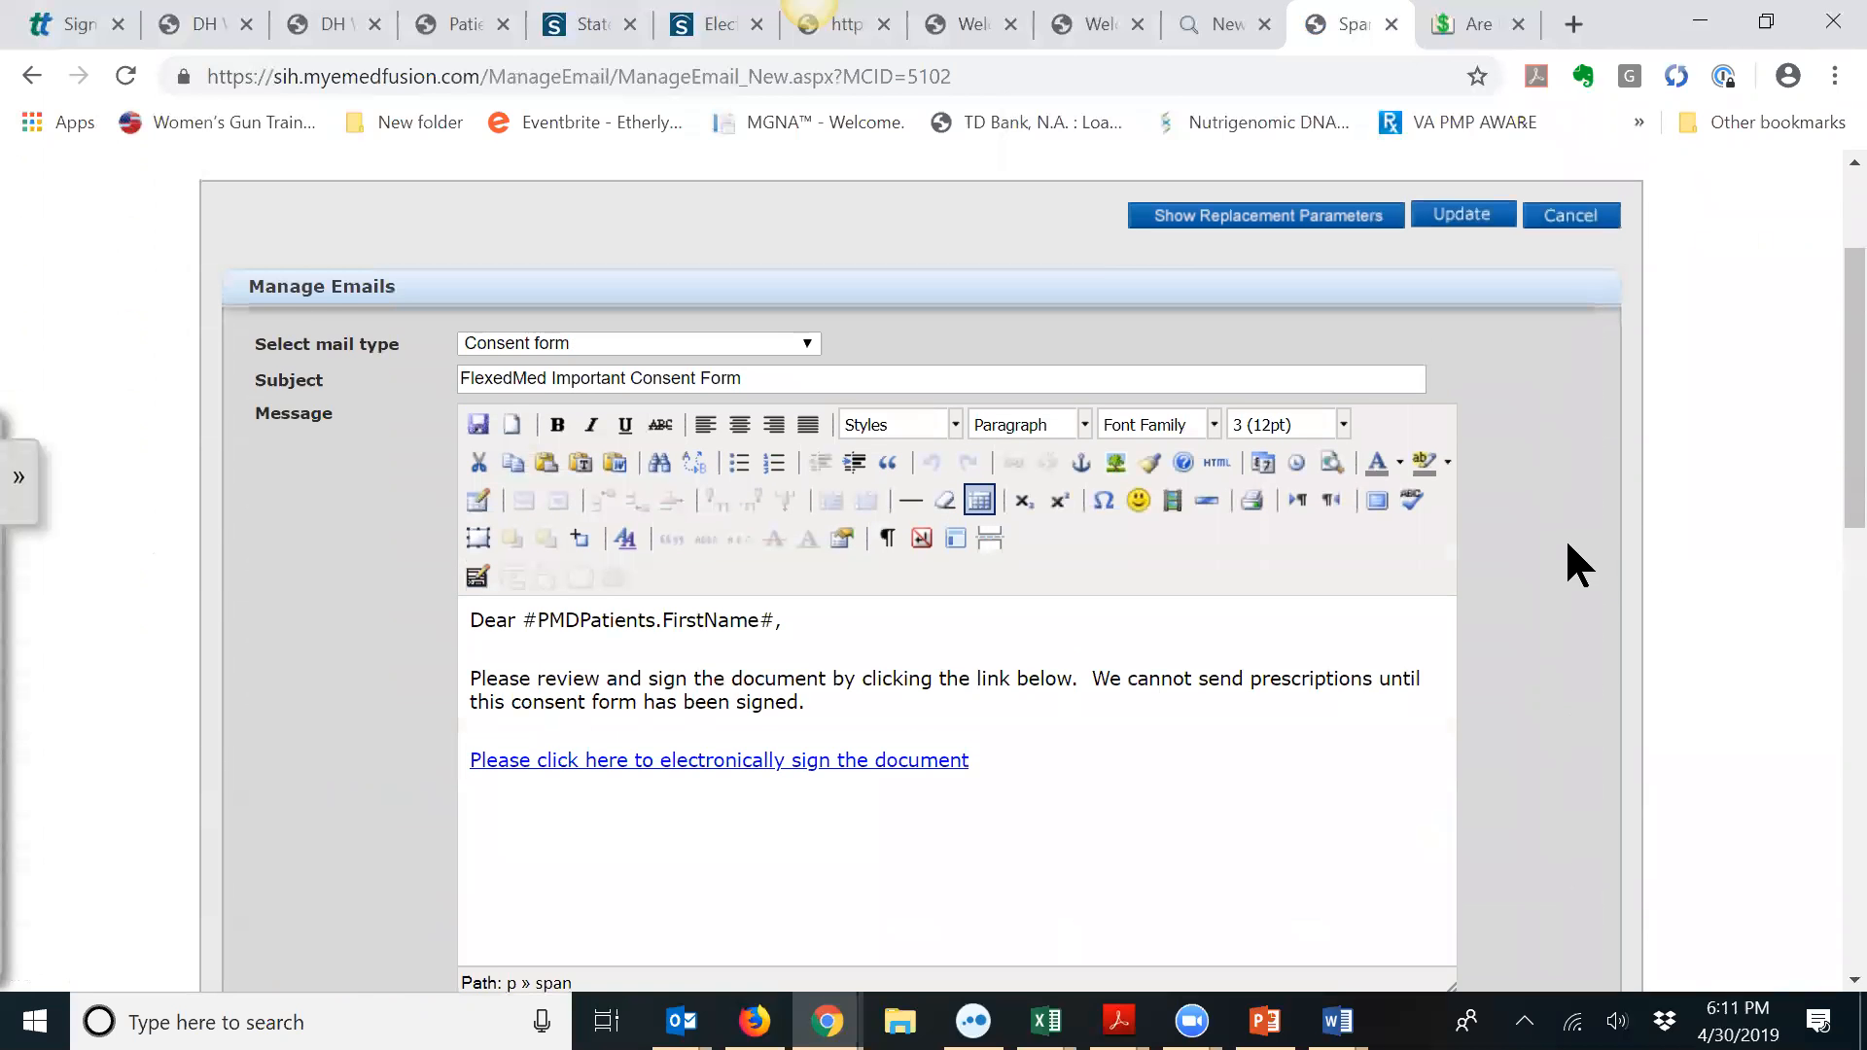
{"action": "scroll", "coordinate": [1565, 545], "scroll_direction": "up", "scroll_amount": 2}
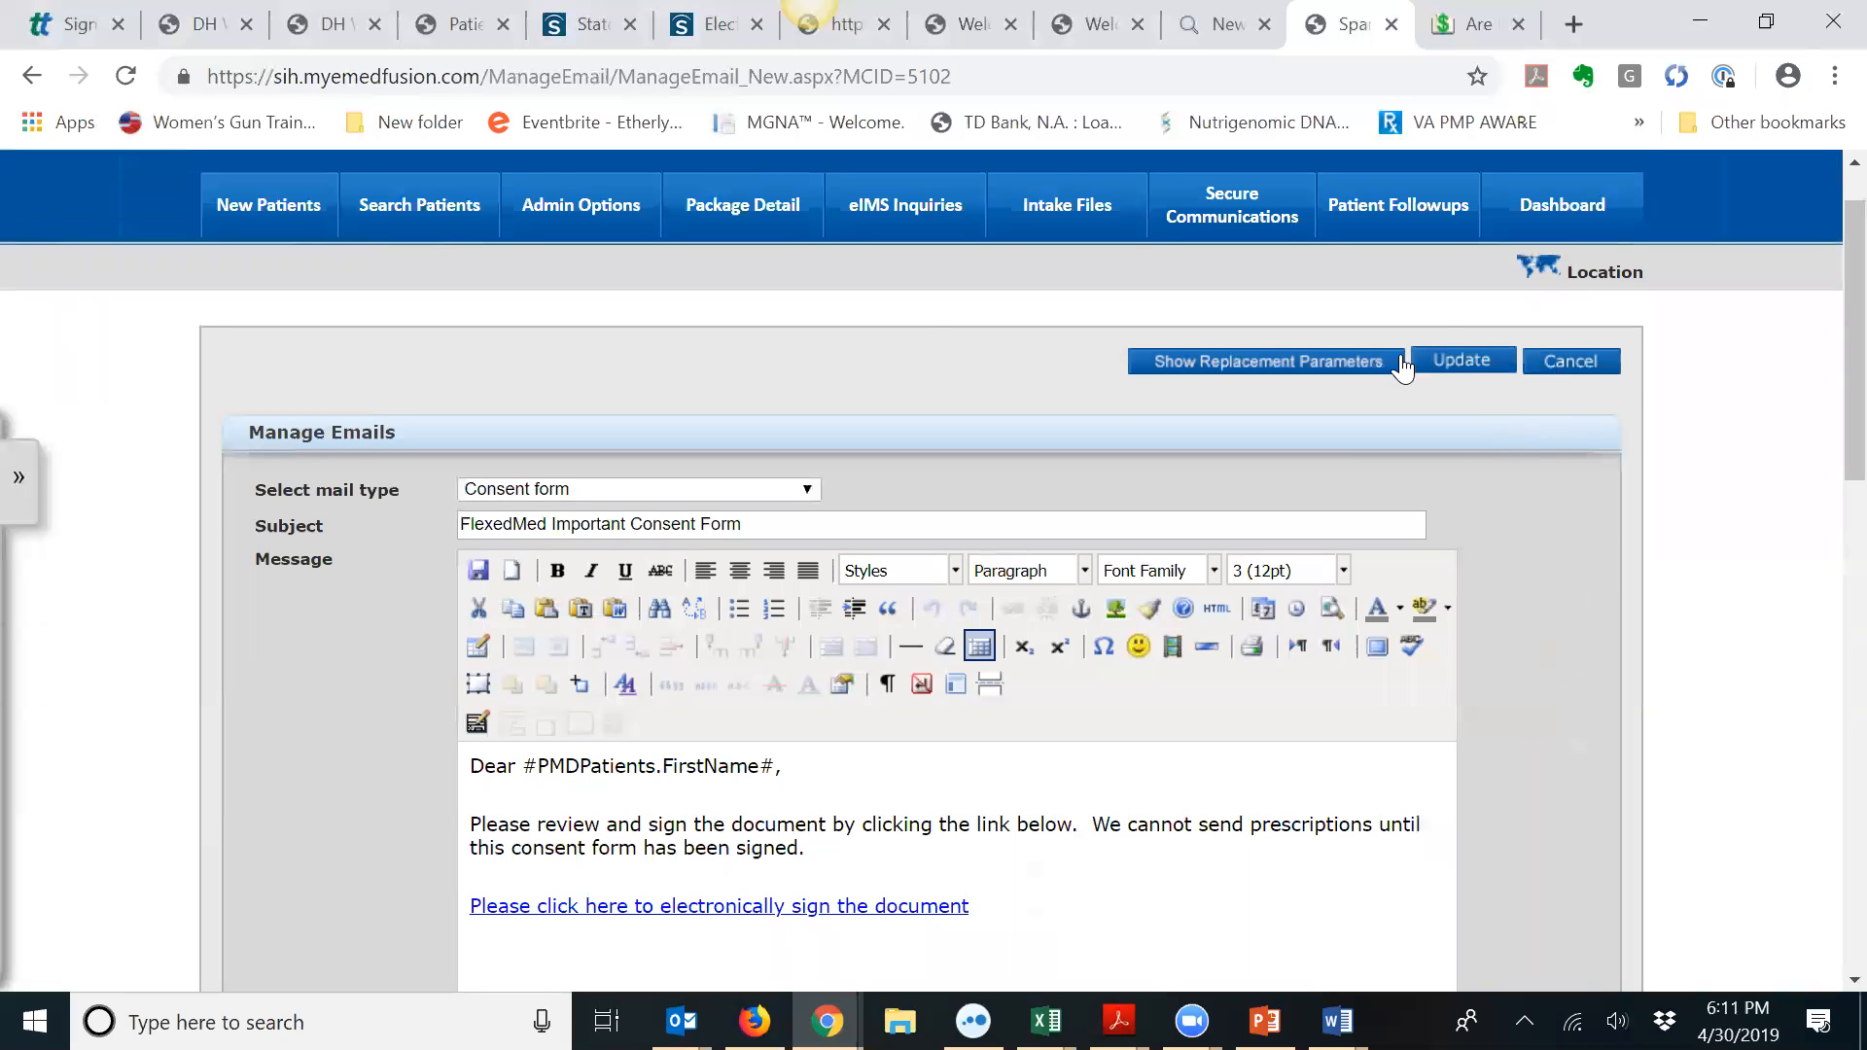
{"action": "left_click", "coordinate": [450, 221]}
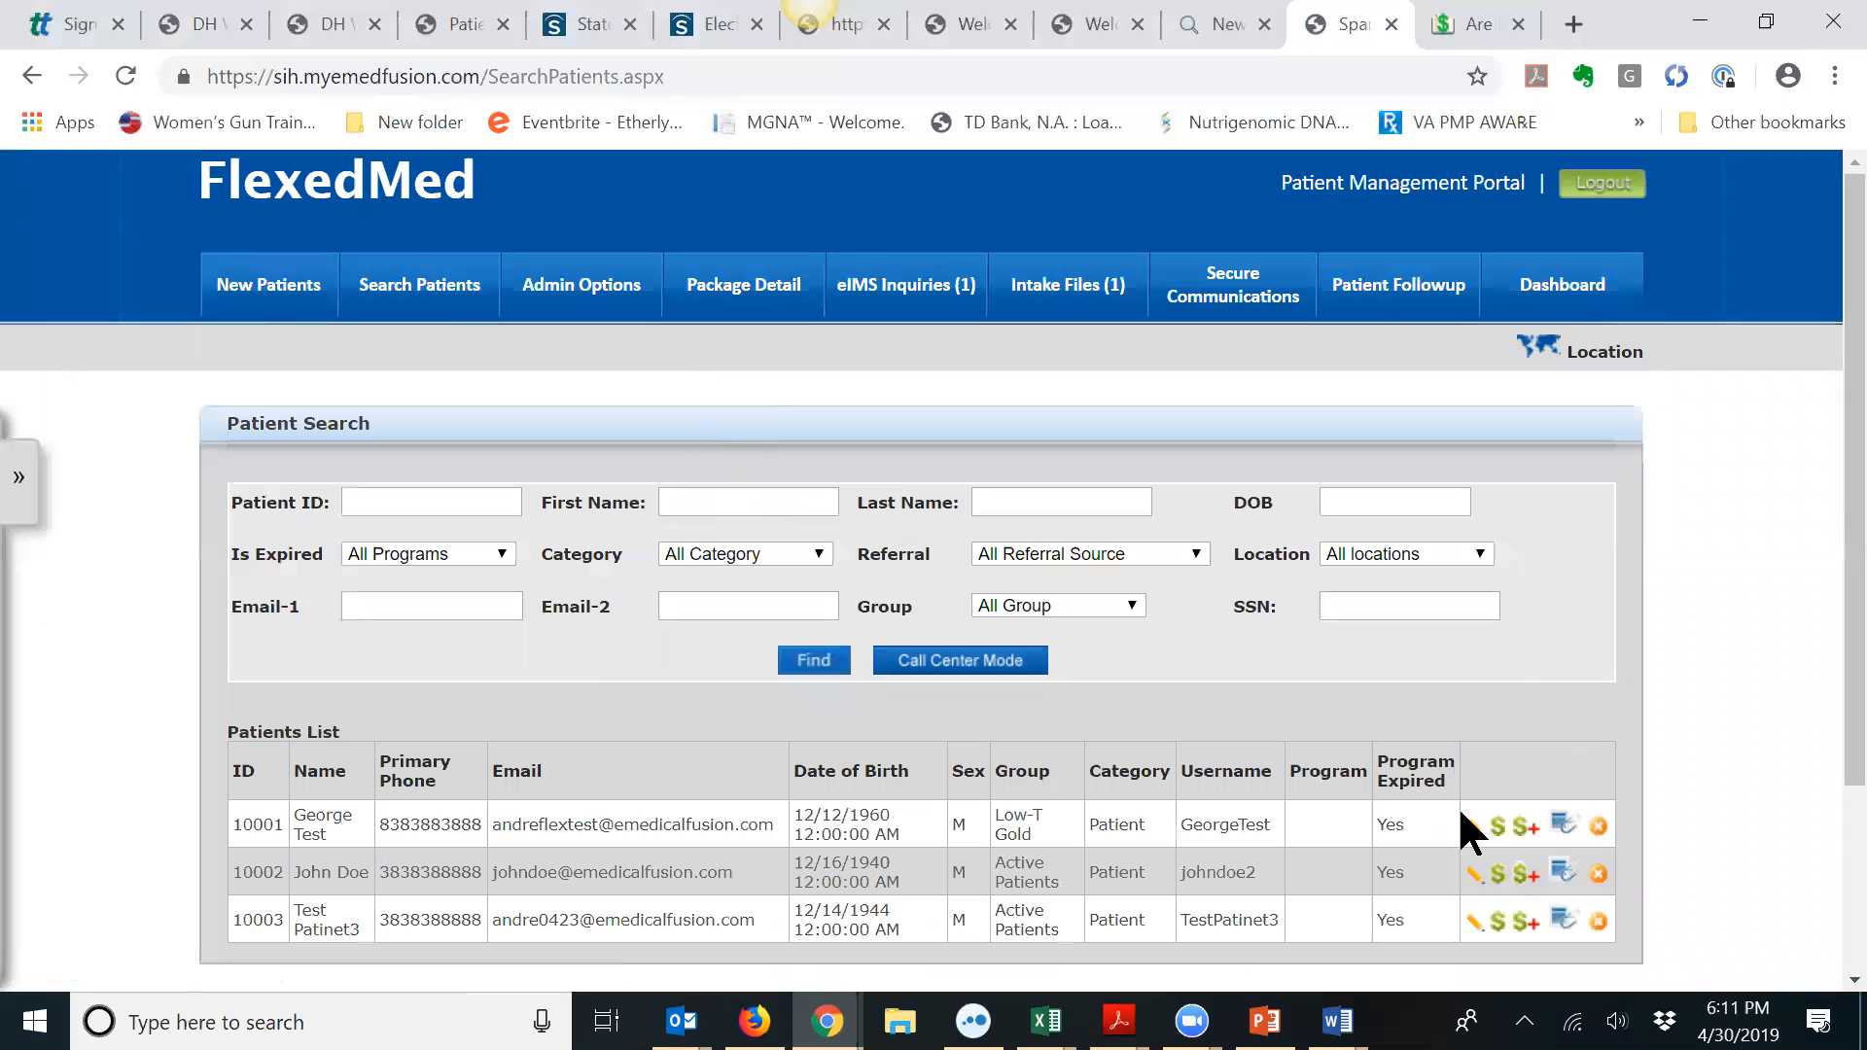
Step: From the test patient's Patient Communications, choose the Consent form eSignature email to send
{"action": "left_click", "coordinate": [1476, 821]}
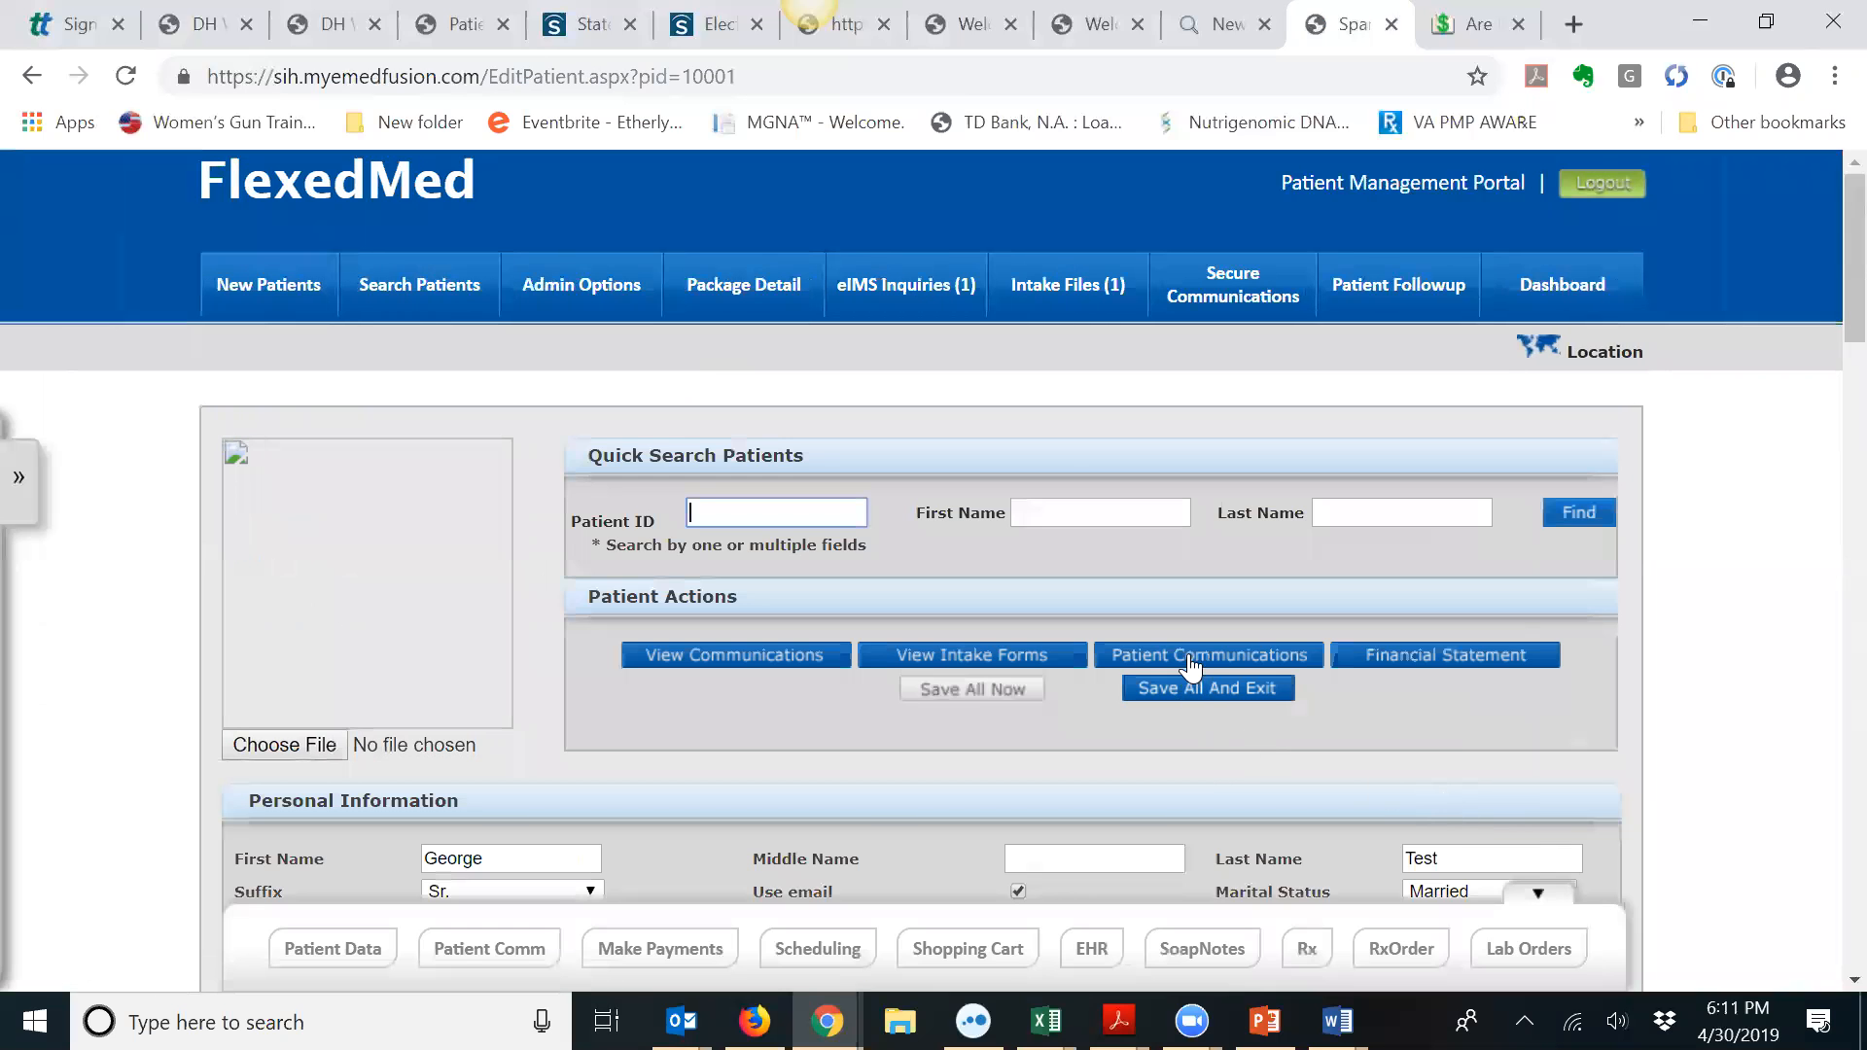
{"action": "left_click", "coordinate": [1176, 656]}
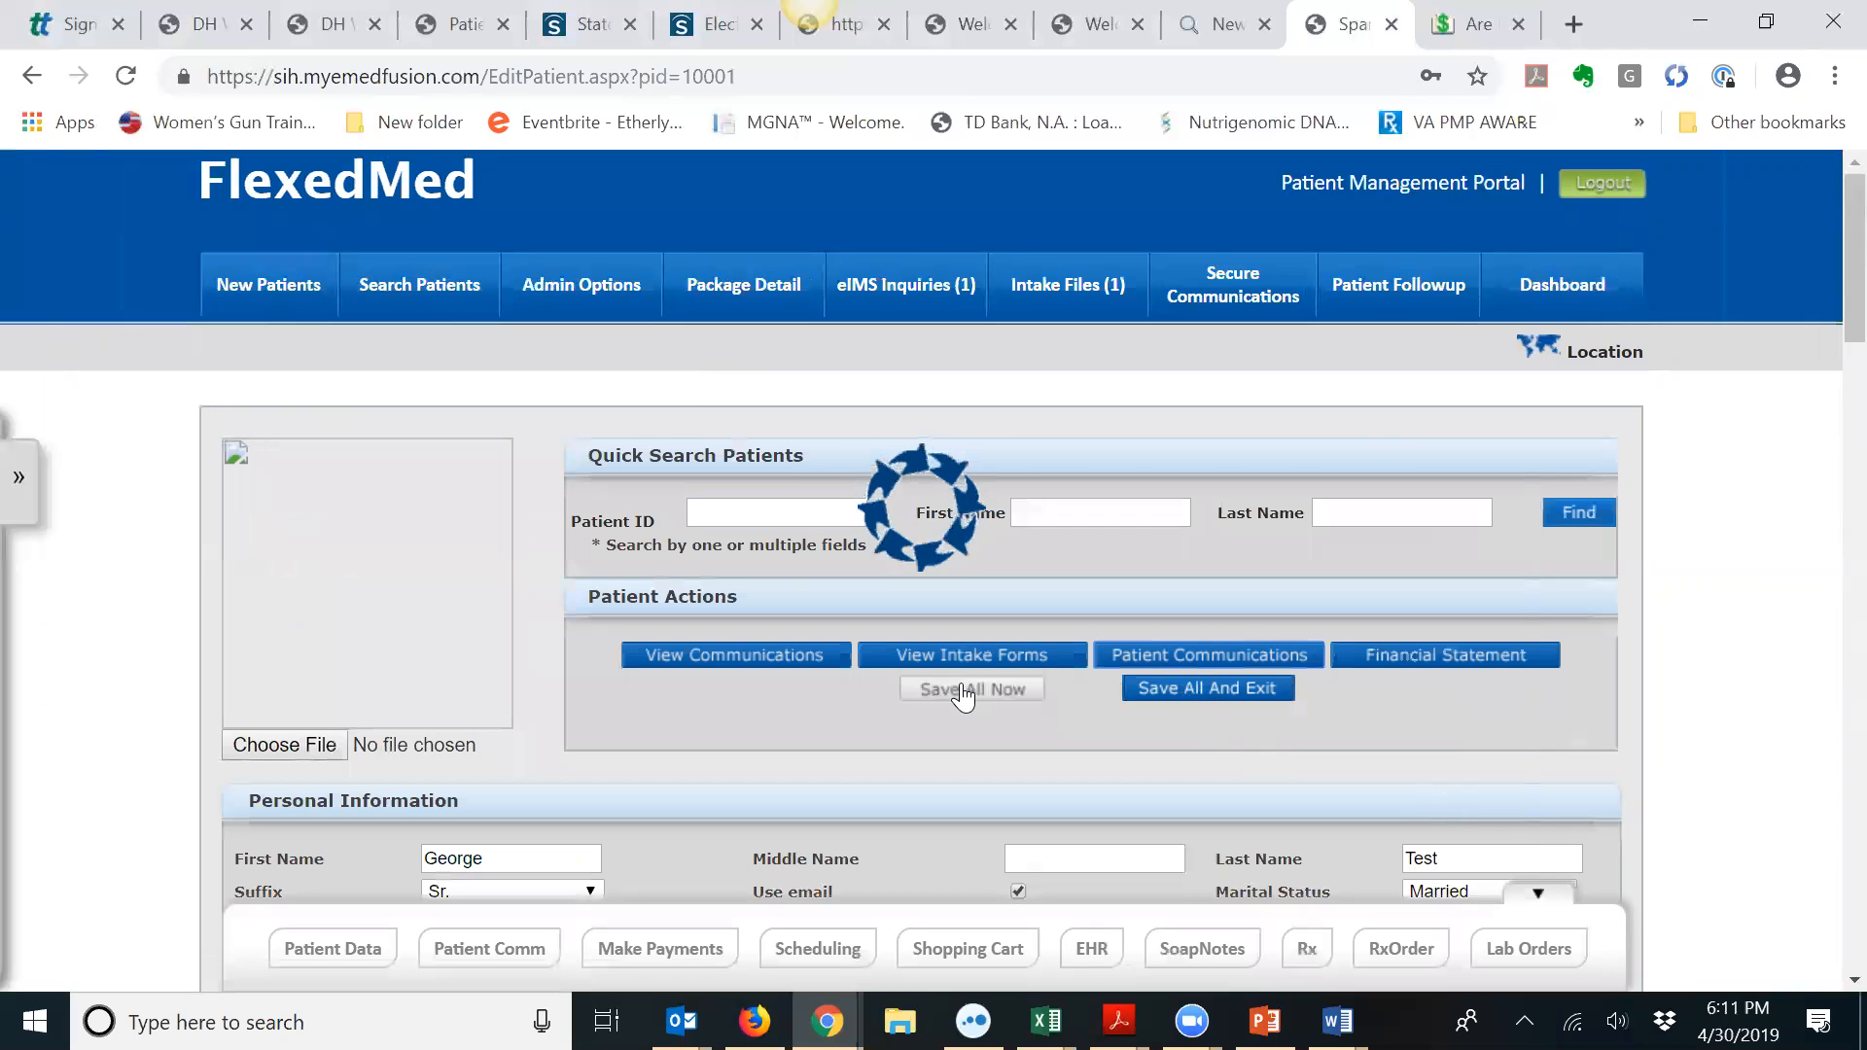
{"action": "scroll", "coordinate": [931, 687], "scroll_direction": "down", "scroll_amount": 1}
{"action": "scroll", "coordinate": [928, 688], "scroll_direction": "down", "scroll_amount": 4}
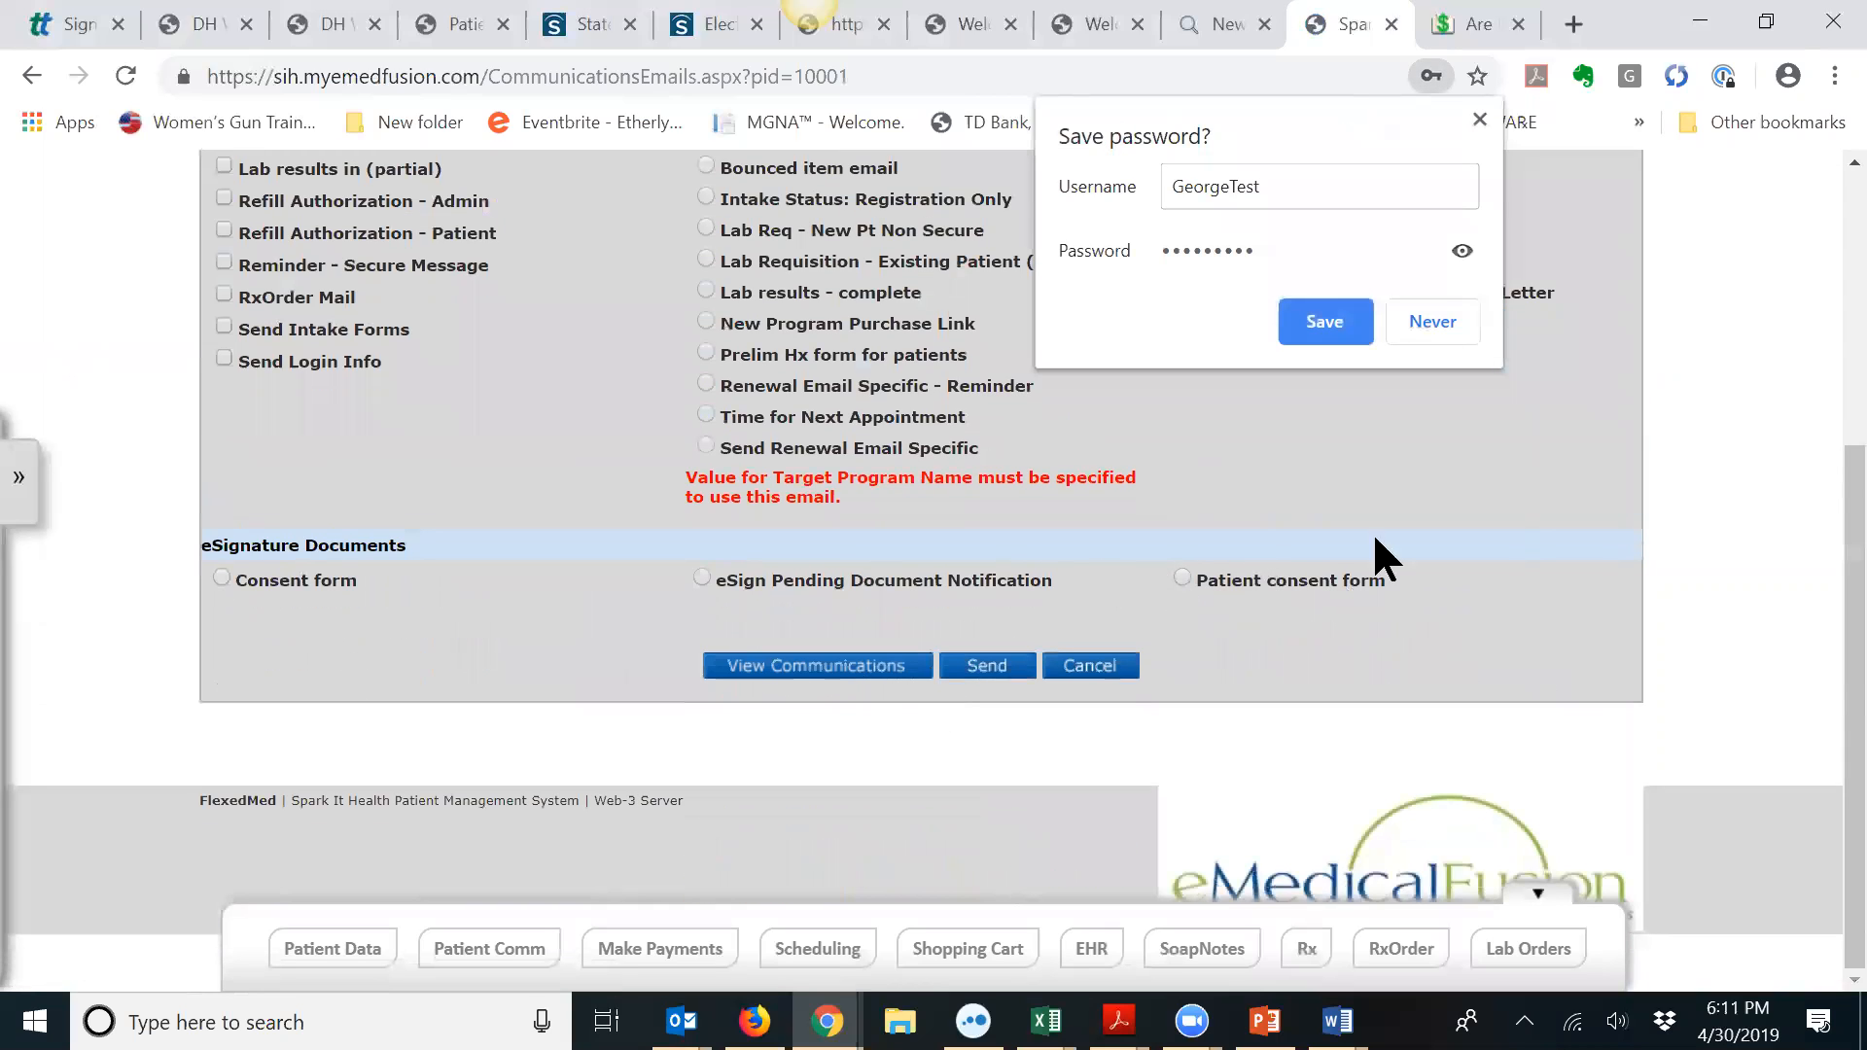
{"action": "left_click", "coordinate": [1483, 119]}
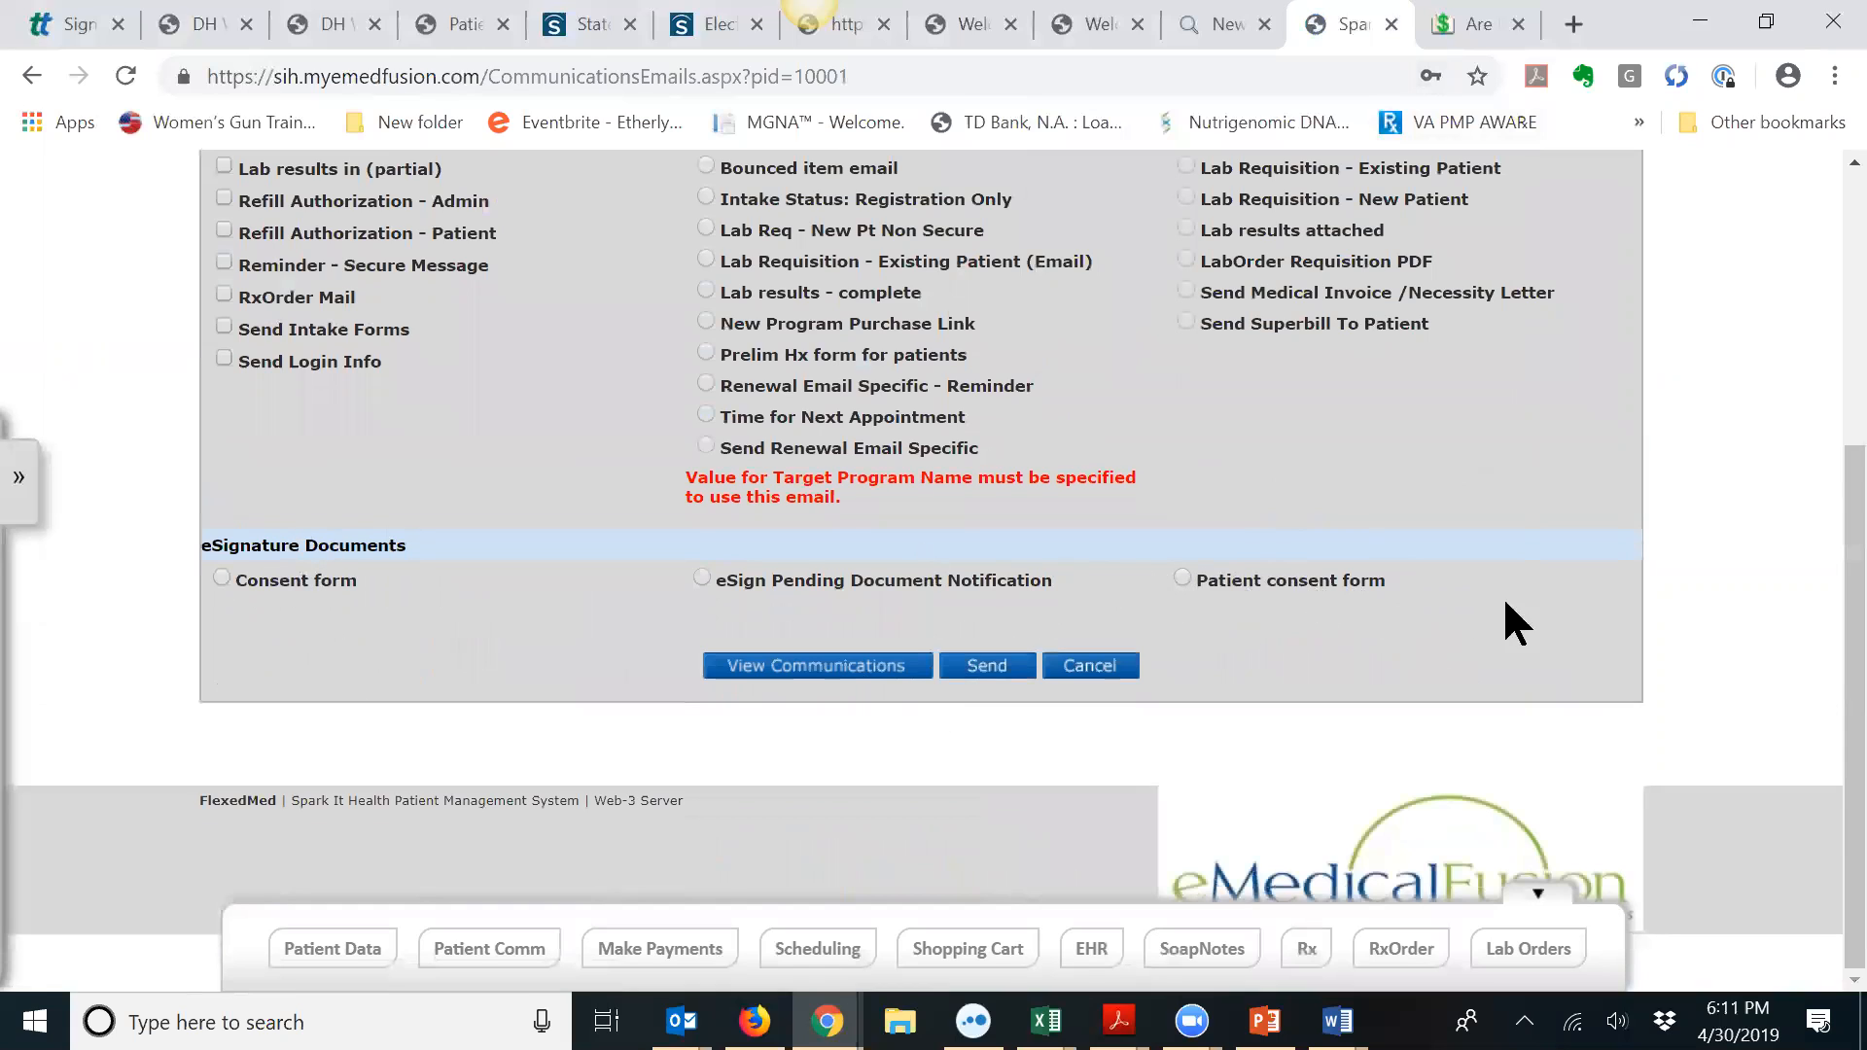
{"action": "left_click", "coordinate": [224, 578]}
{"action": "left_click", "coordinate": [1001, 669]}
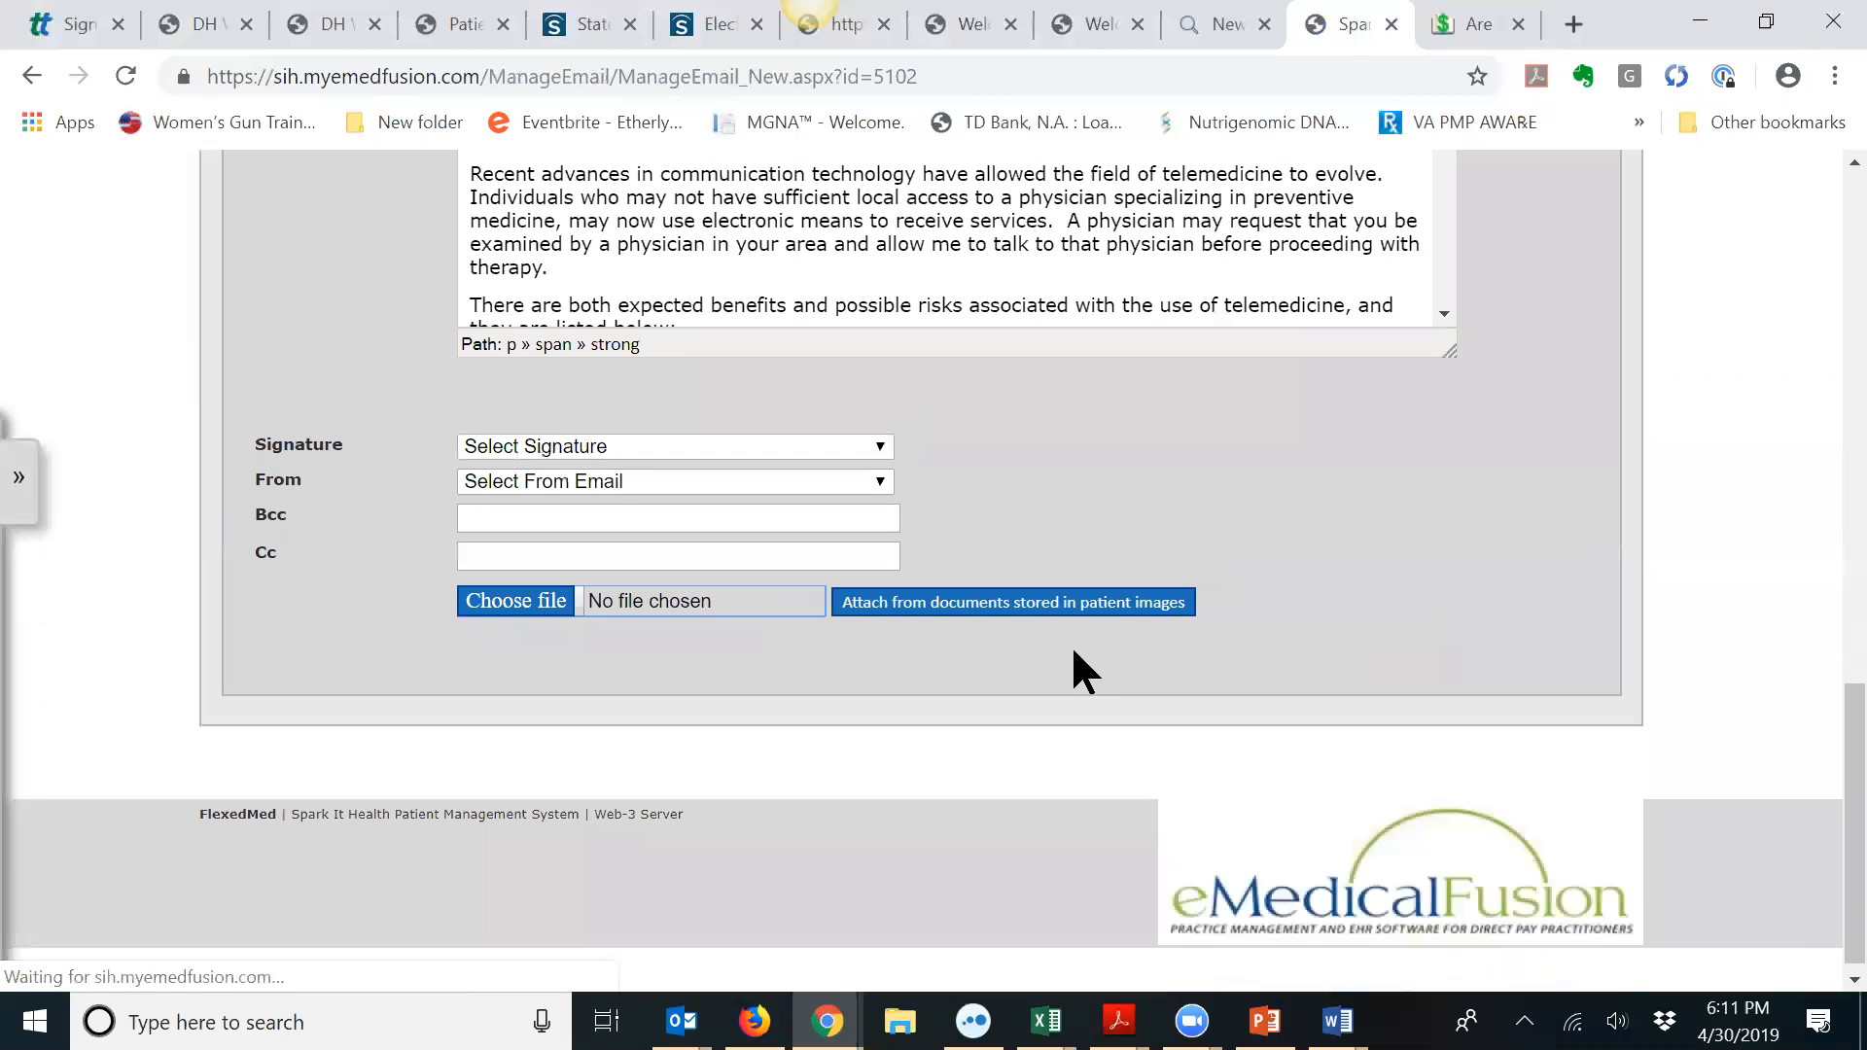
Step: Send the 'FlexedMed Important Consent Form' email to the test patient
{"action": "scroll", "coordinate": [813, 321], "scroll_direction": "up", "scroll_amount": 6}
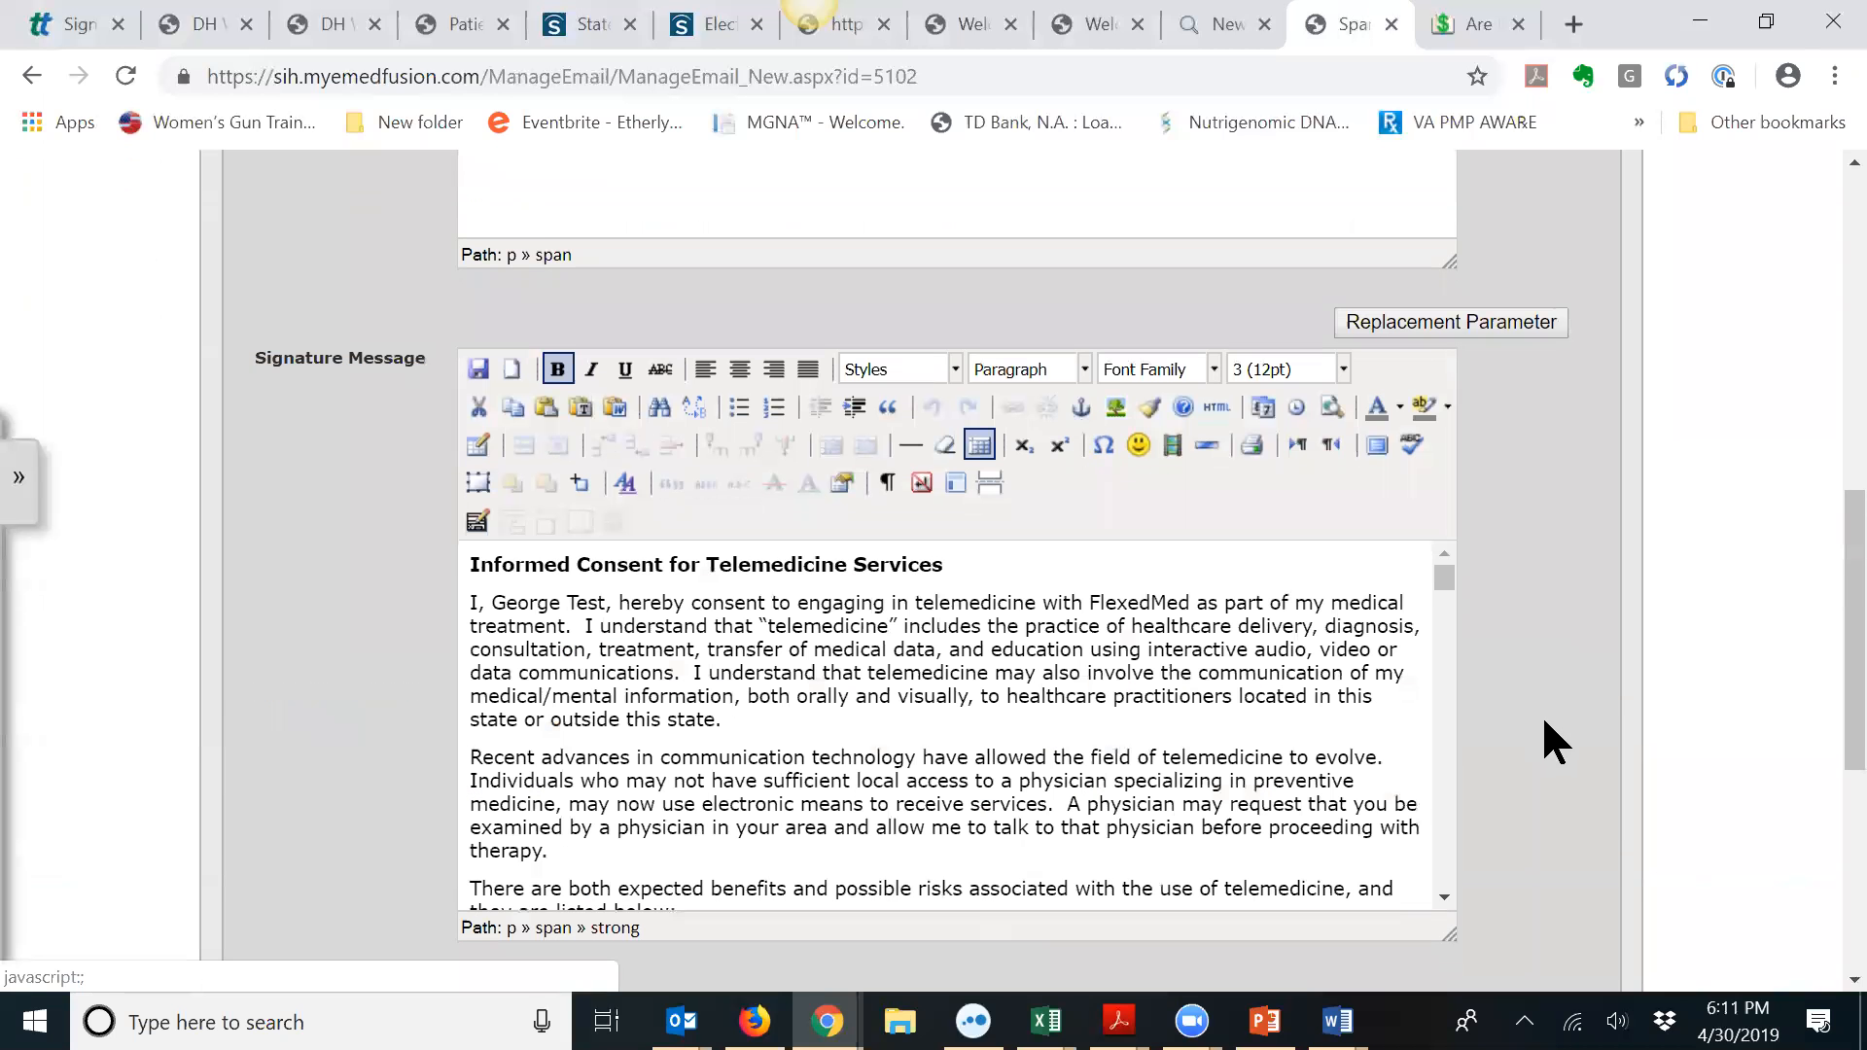
{"action": "scroll", "coordinate": [1614, 671], "scroll_direction": "up", "scroll_amount": 6}
{"action": "scroll", "coordinate": [1517, 413], "scroll_direction": "up", "scroll_amount": 4}
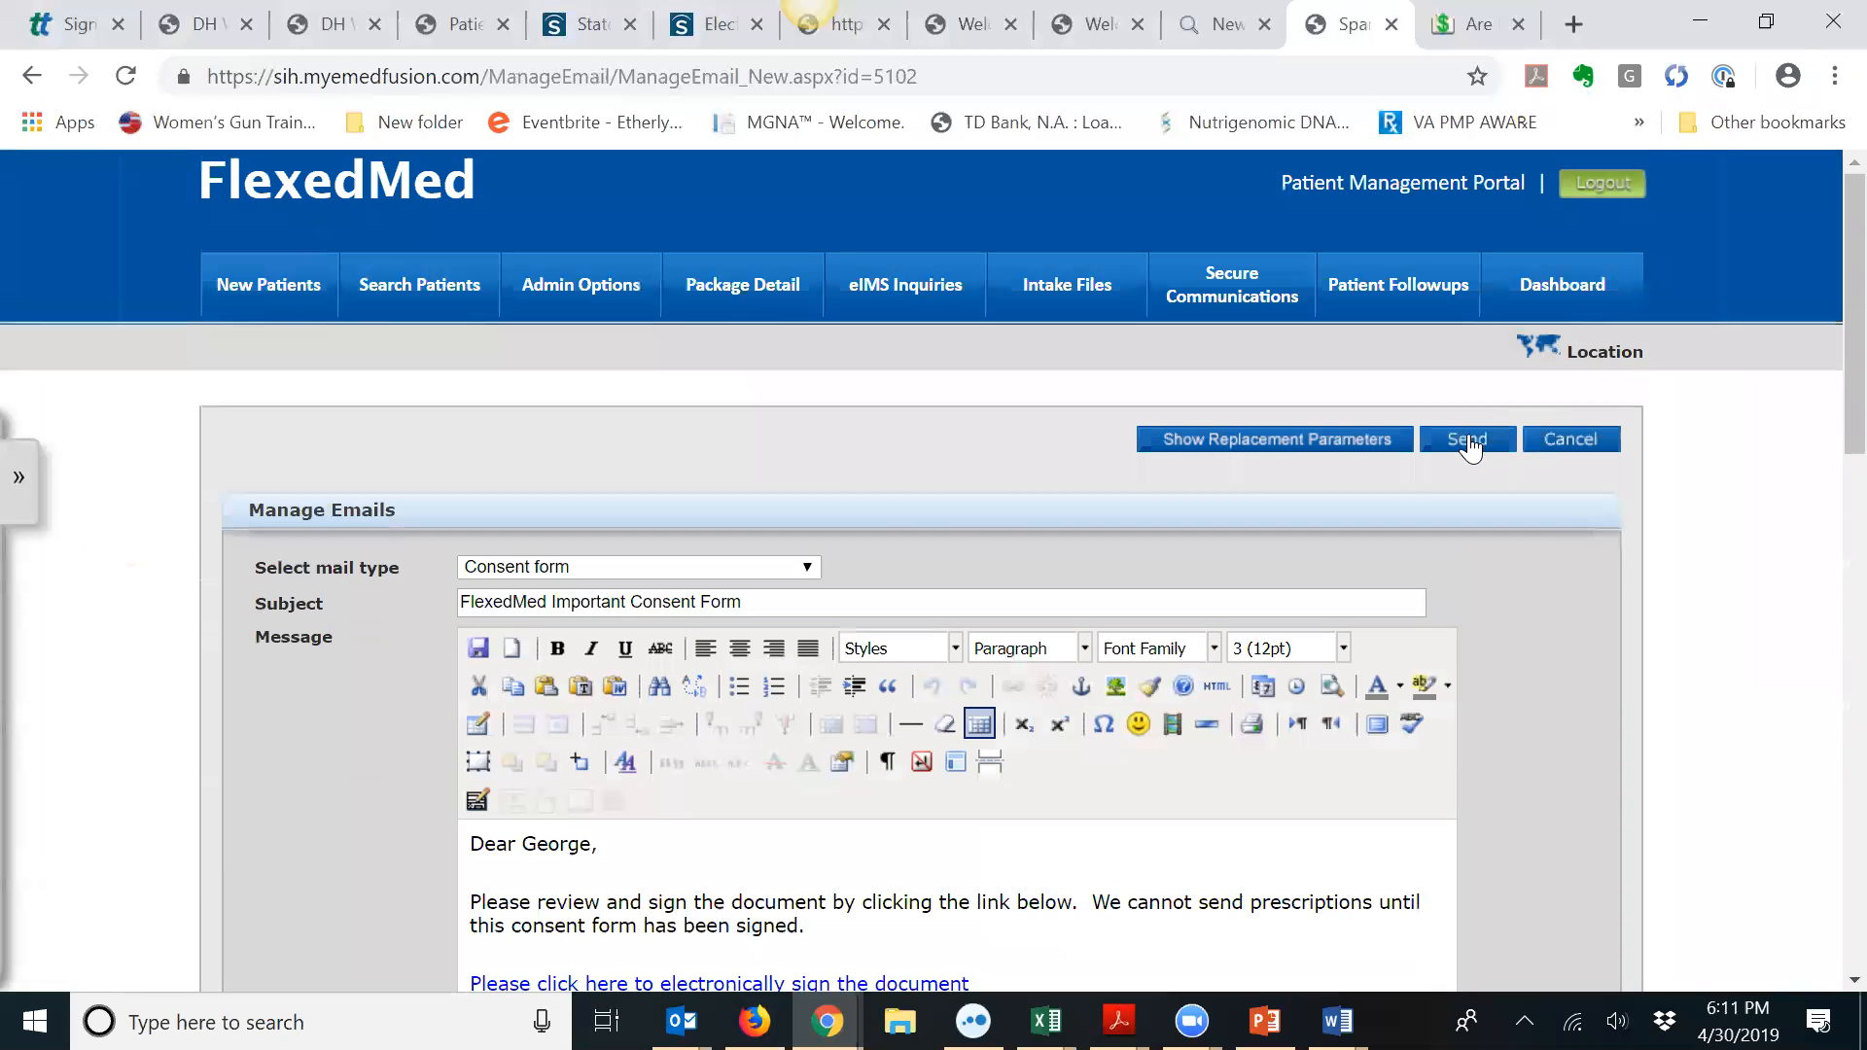
{"action": "left_click", "coordinate": [1472, 453]}
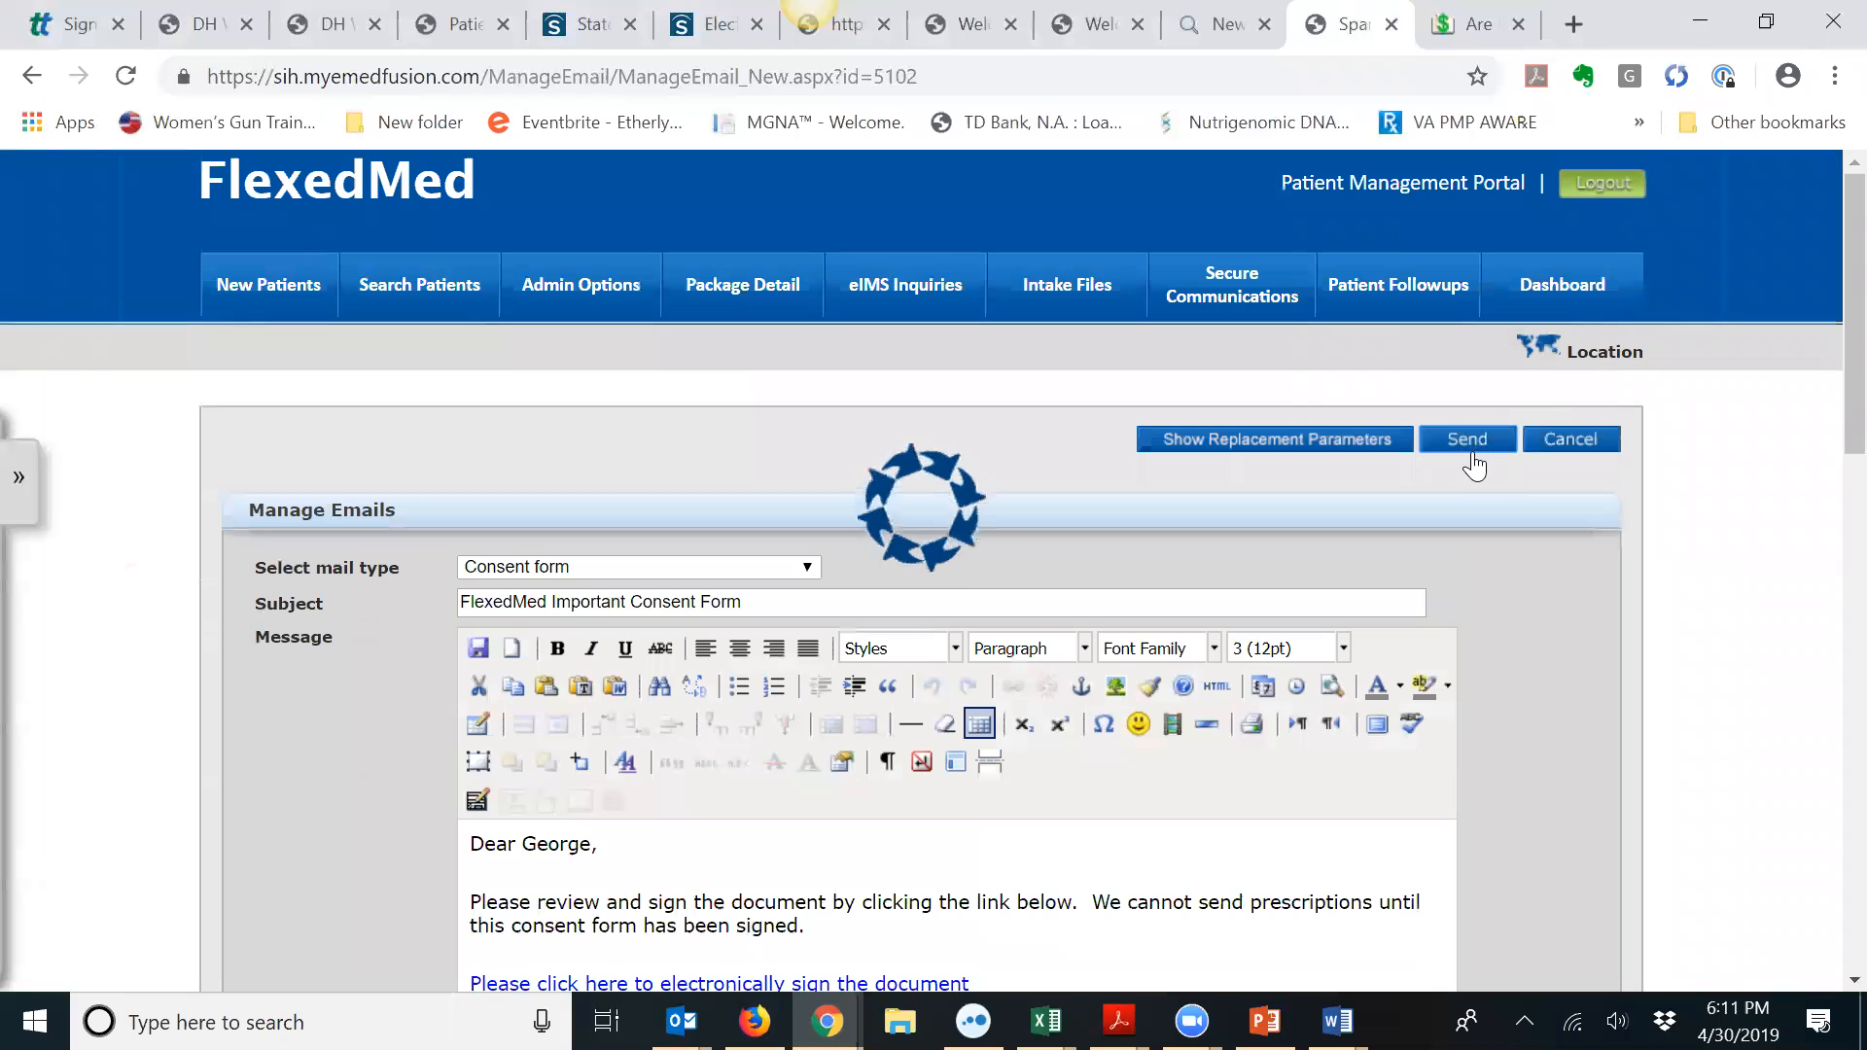
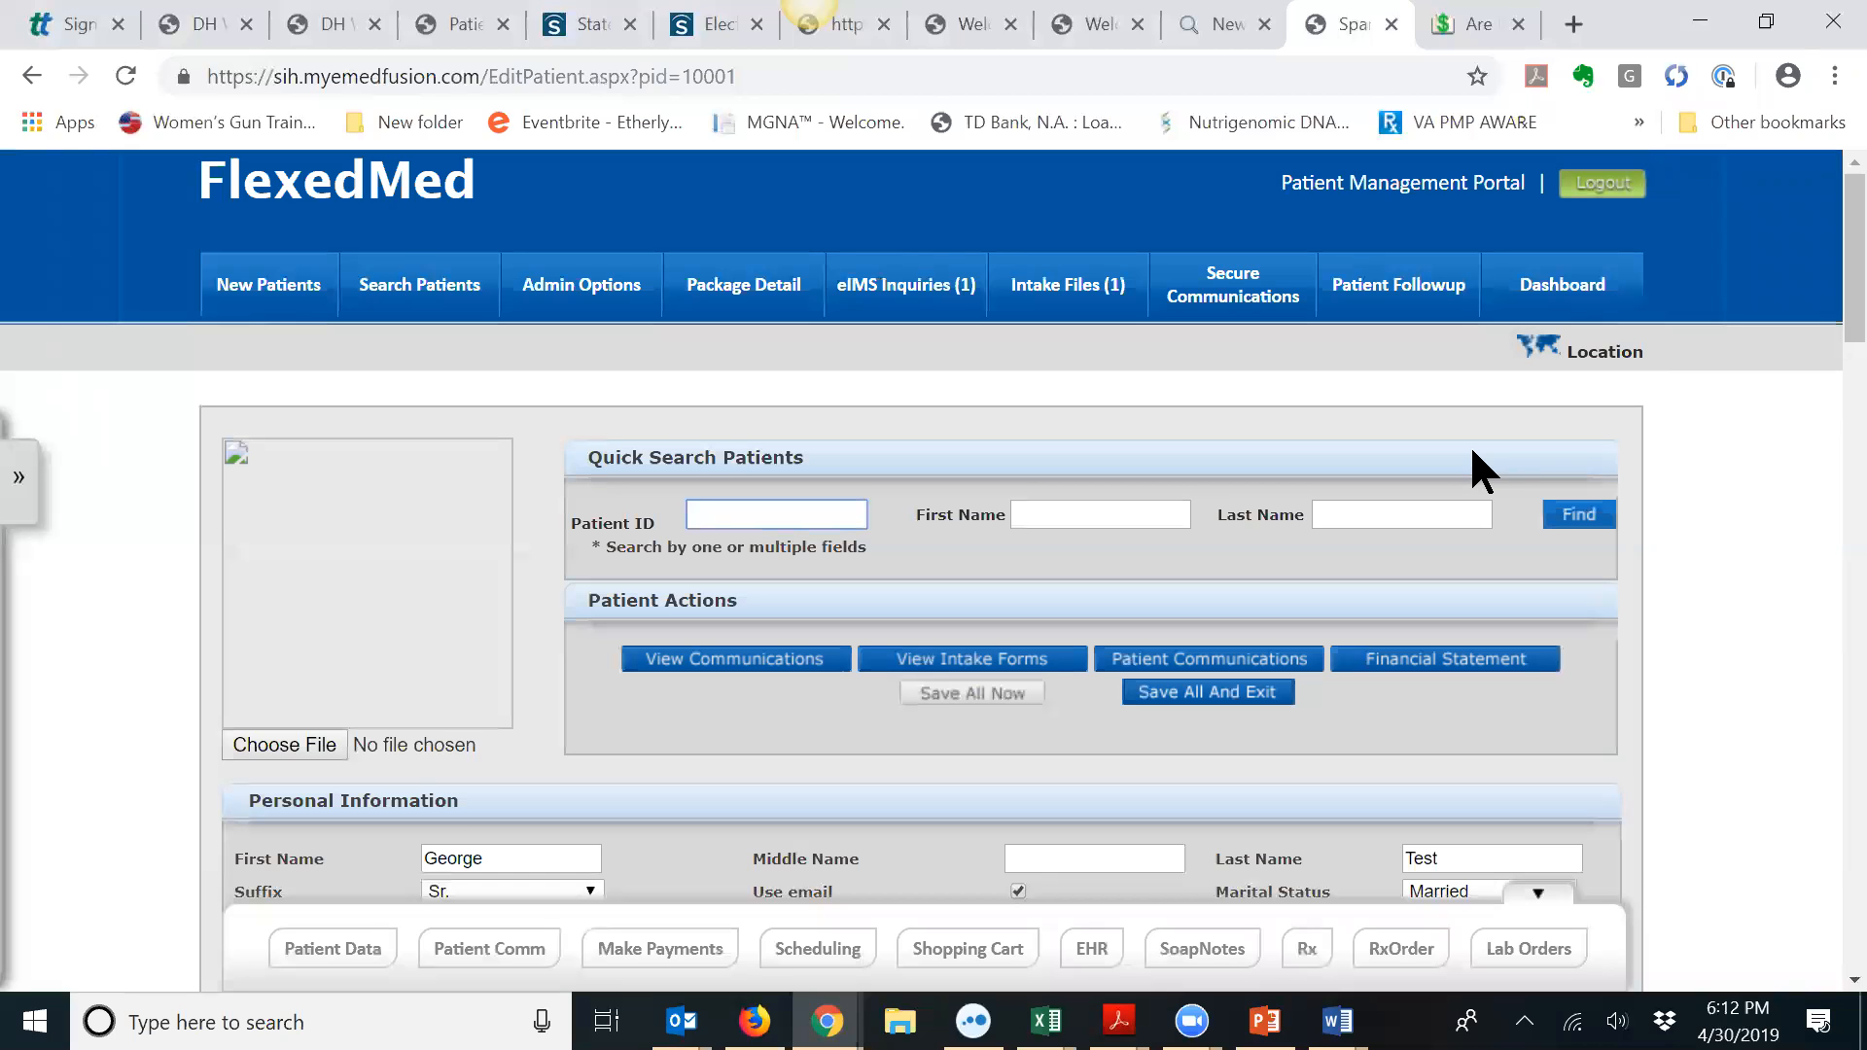
Step: Bring Outlook forward, clear the earlier search, and fetch new mail for all folders
{"action": "left_click", "coordinate": [682, 1021]}
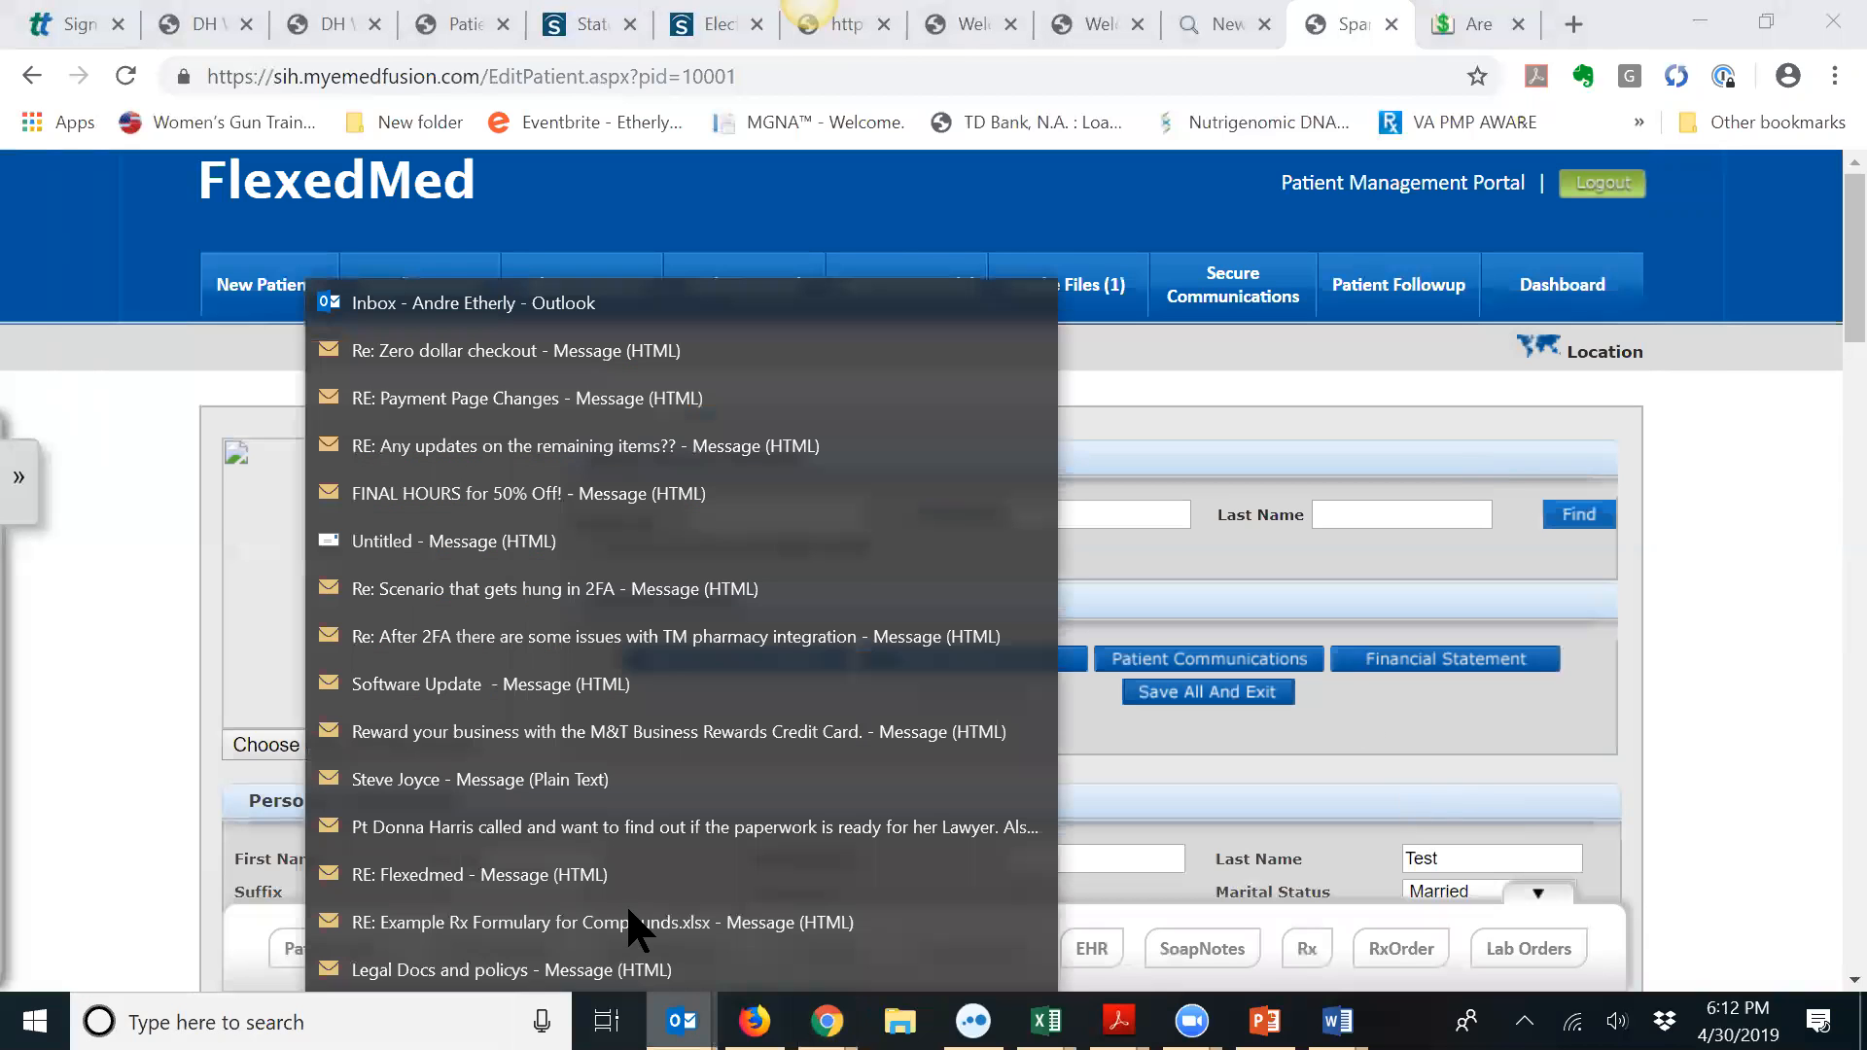
{"action": "left_click", "coordinate": [492, 306]}
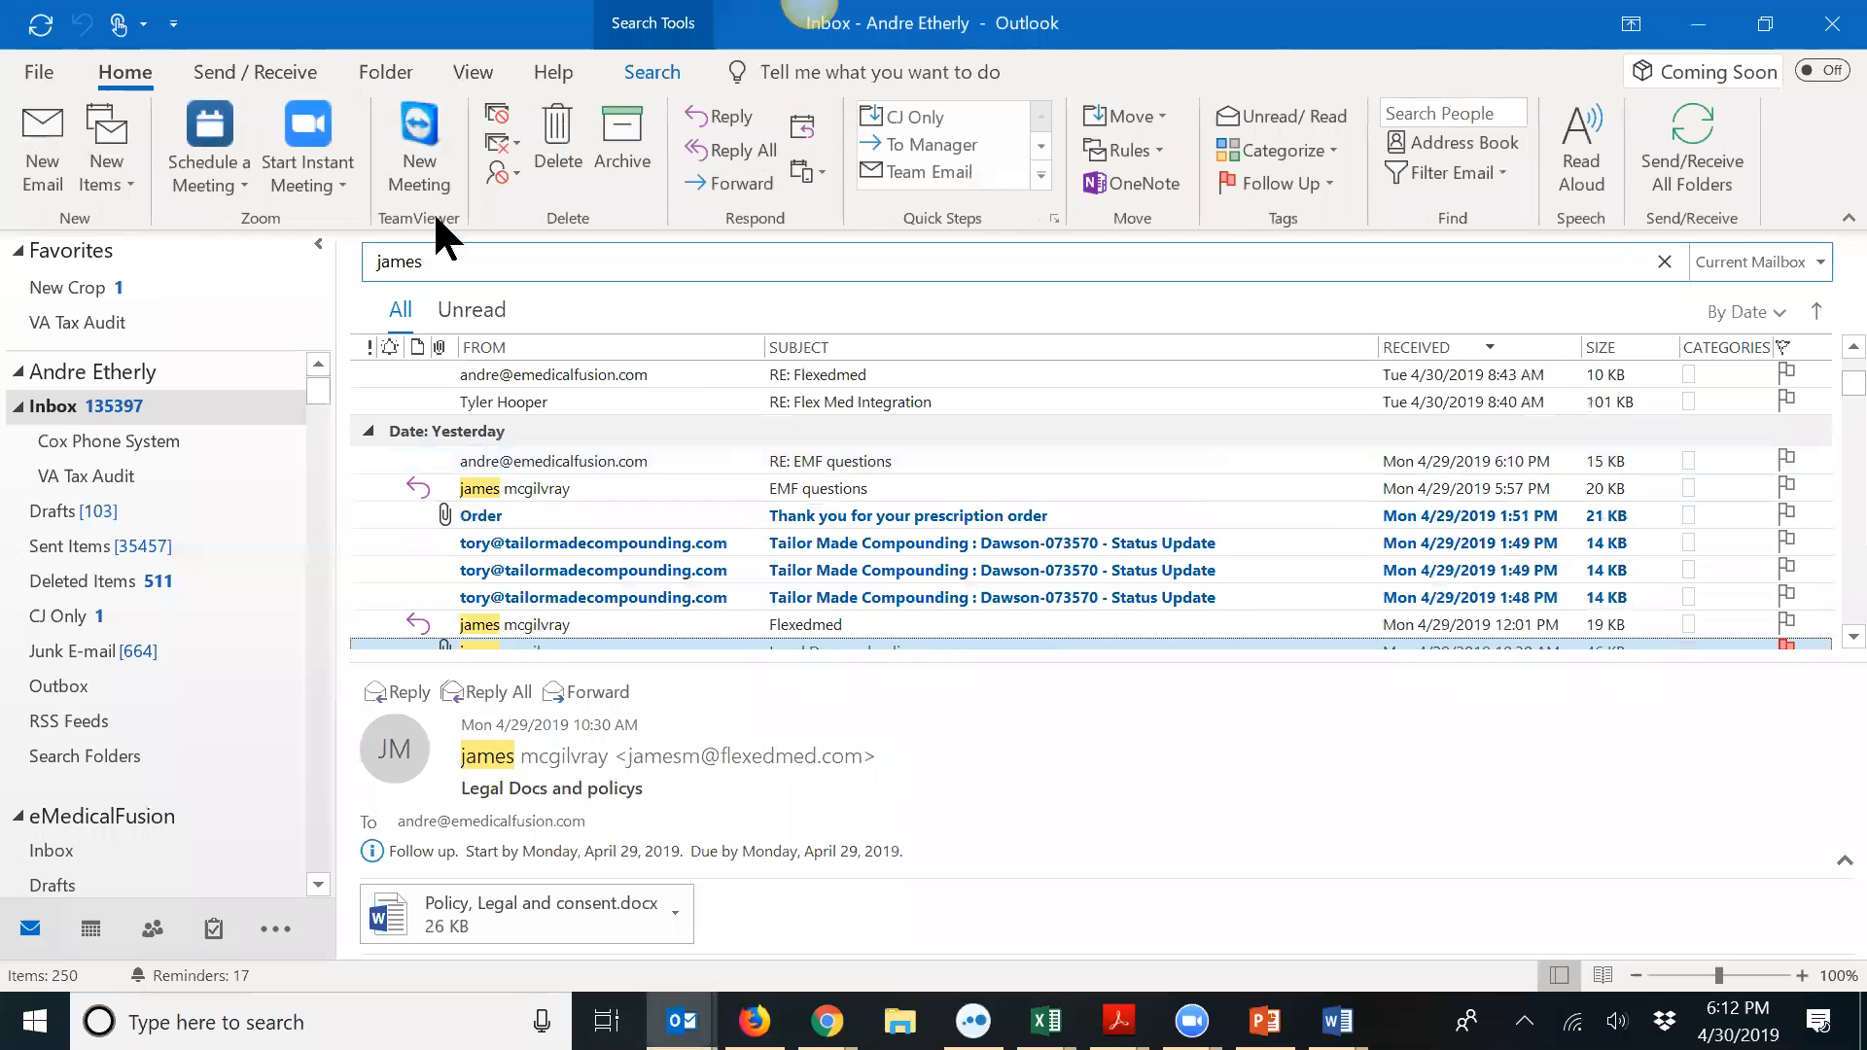
{"action": "left_click", "coordinate": [1665, 259]}
{"action": "left_click", "coordinate": [1676, 162]}
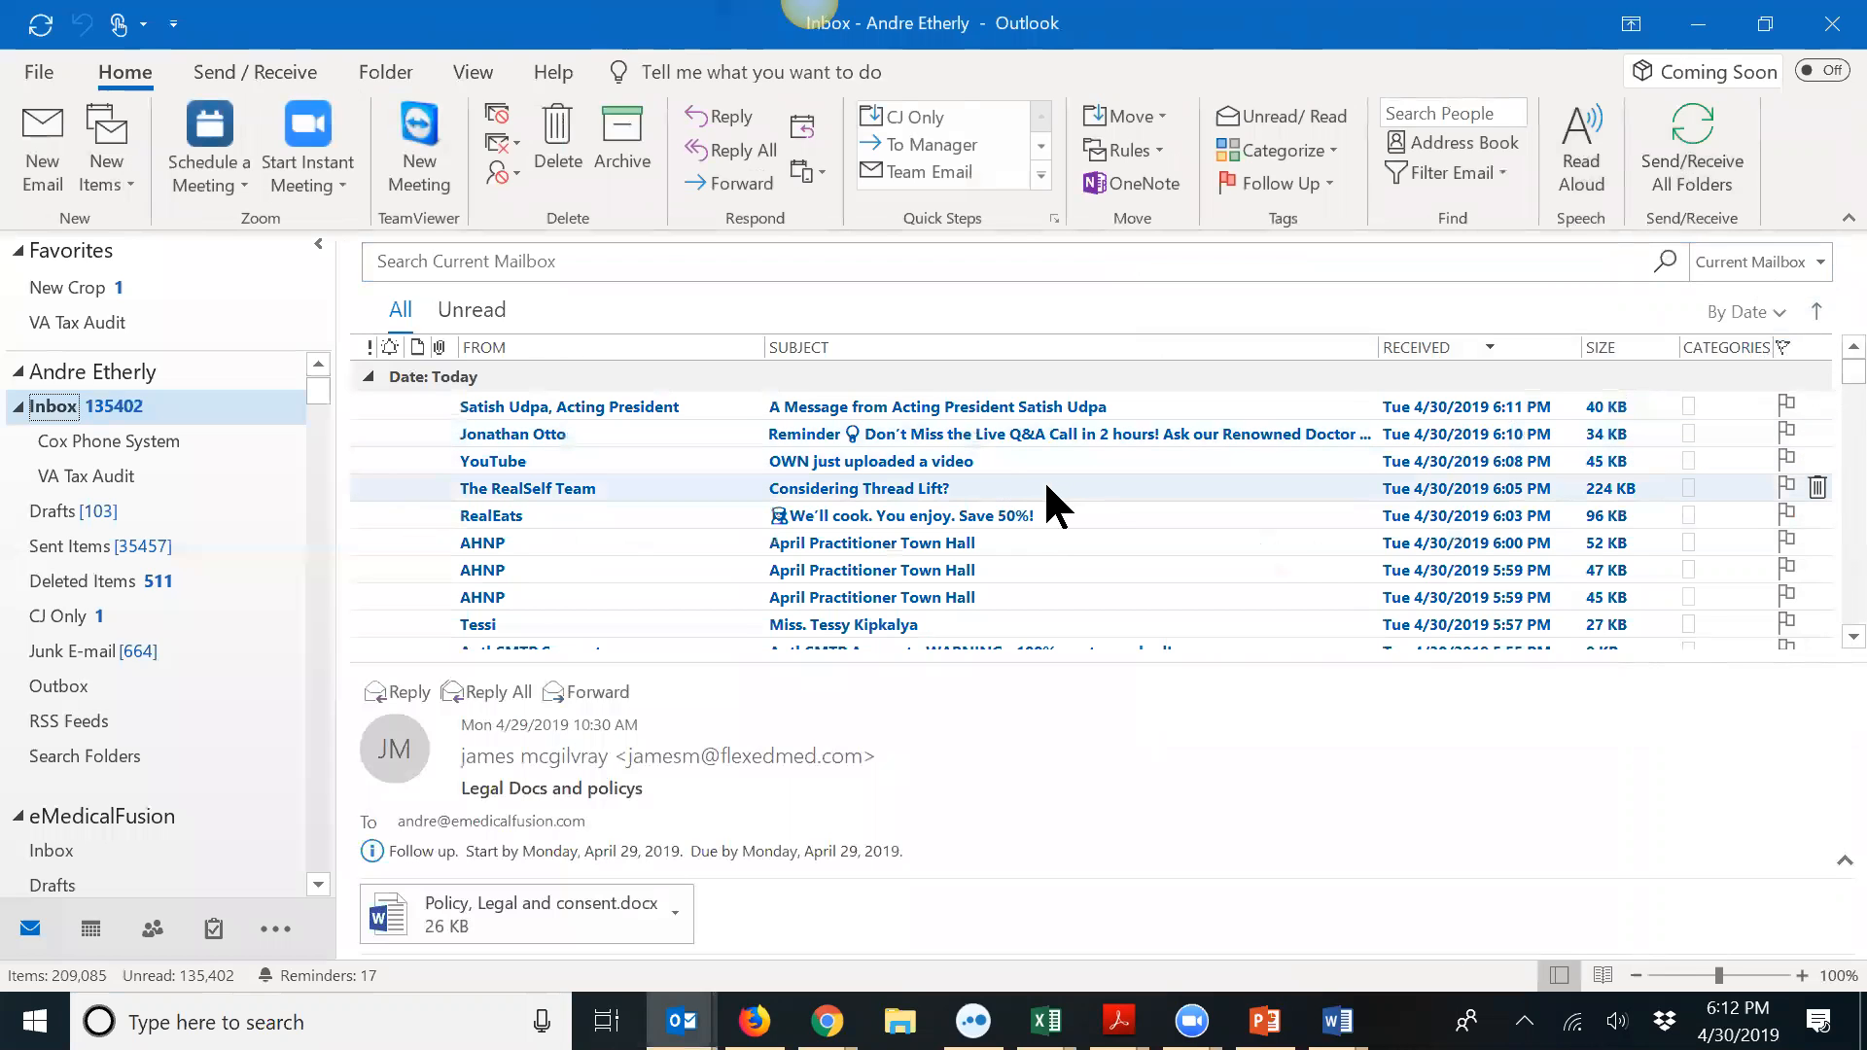
Step: Scan the Inbox, run Send/Receive All Folders again, then return to the patient portal
{"action": "scroll", "coordinate": [968, 472], "scroll_direction": "down", "scroll_amount": 2}
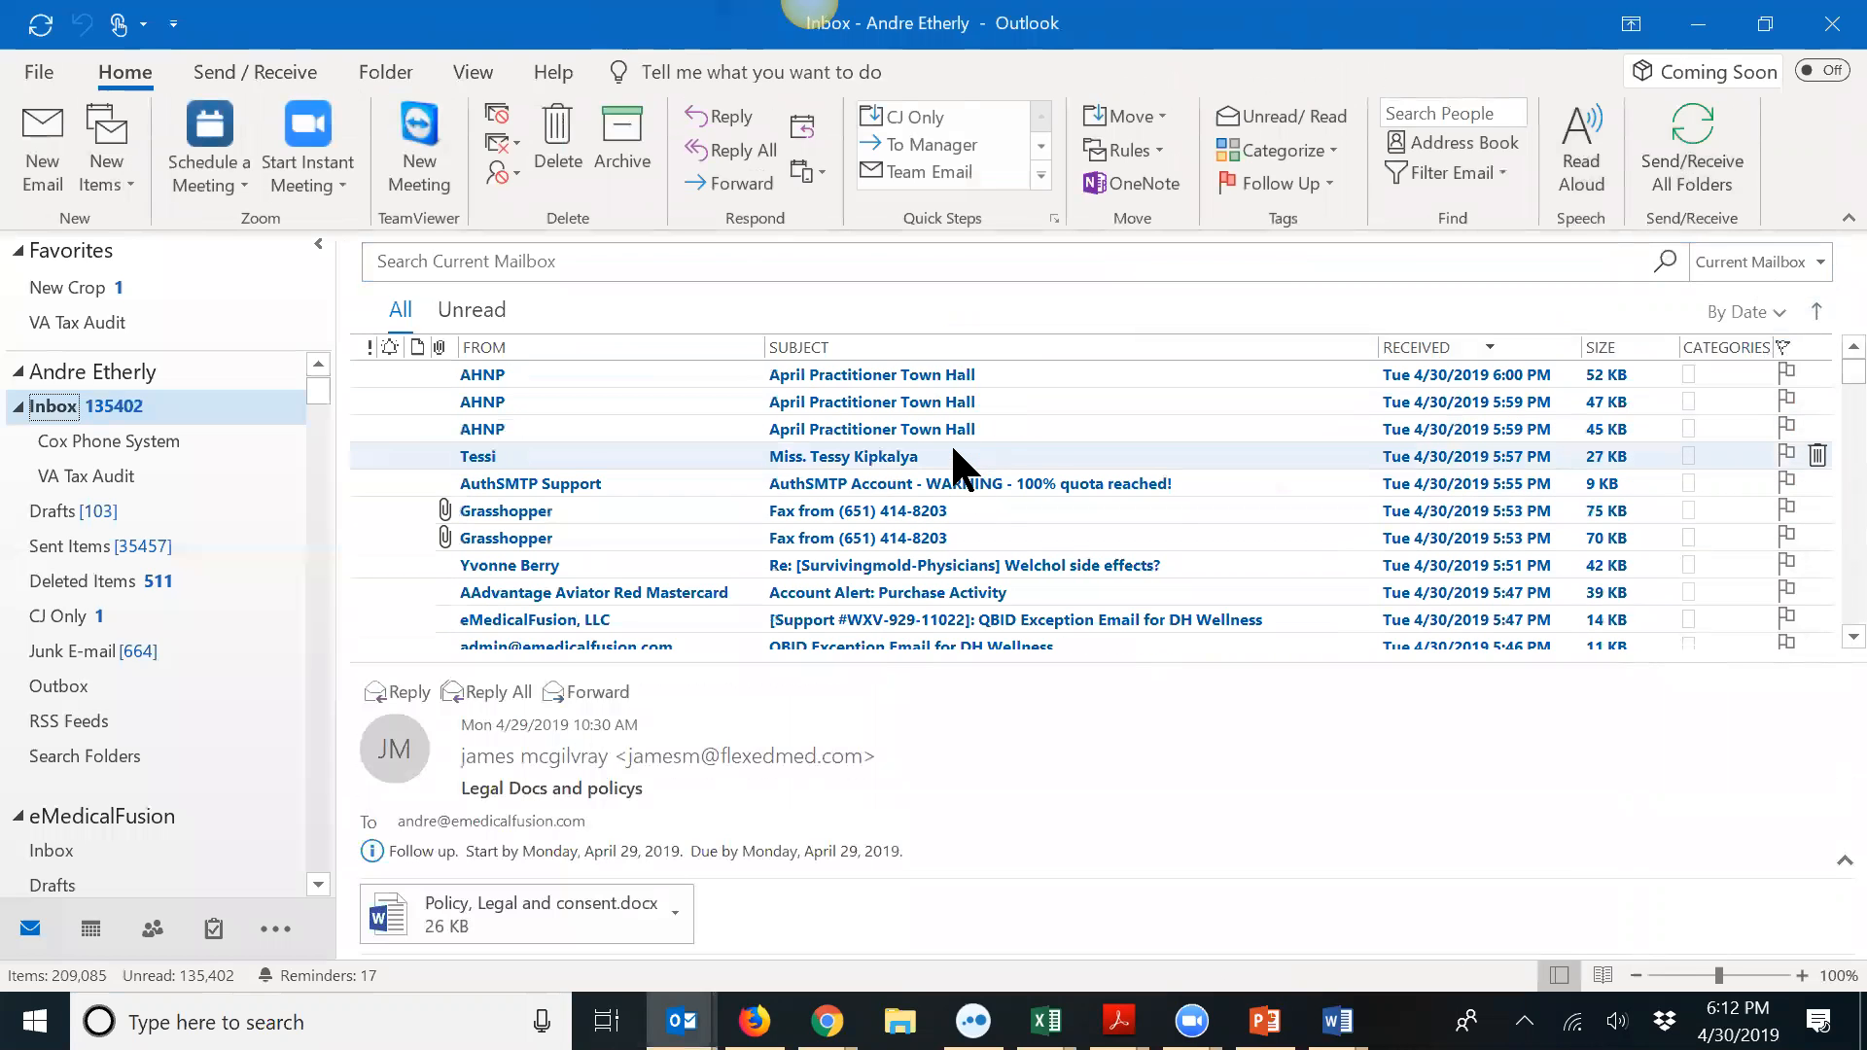
{"action": "scroll", "coordinate": [953, 465], "scroll_direction": "down", "scroll_amount": 1}
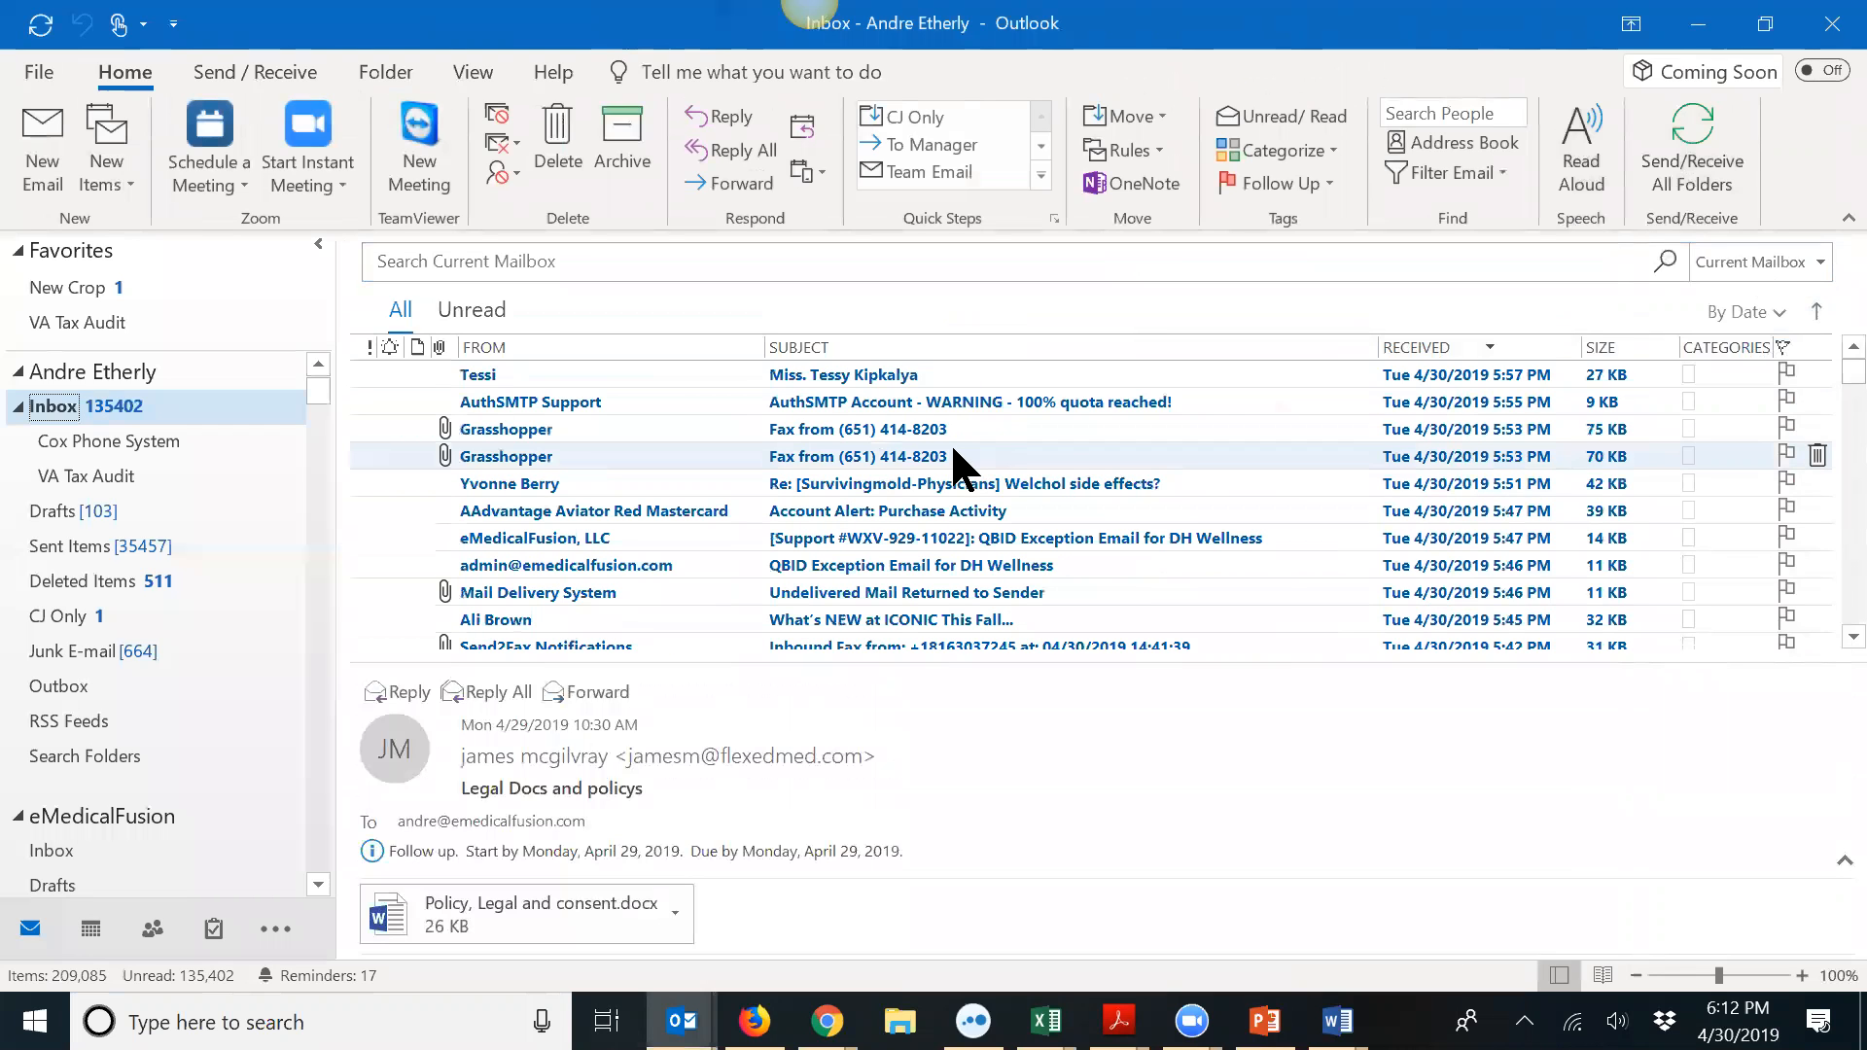
{"action": "scroll", "coordinate": [953, 464], "scroll_direction": "down", "scroll_amount": 1}
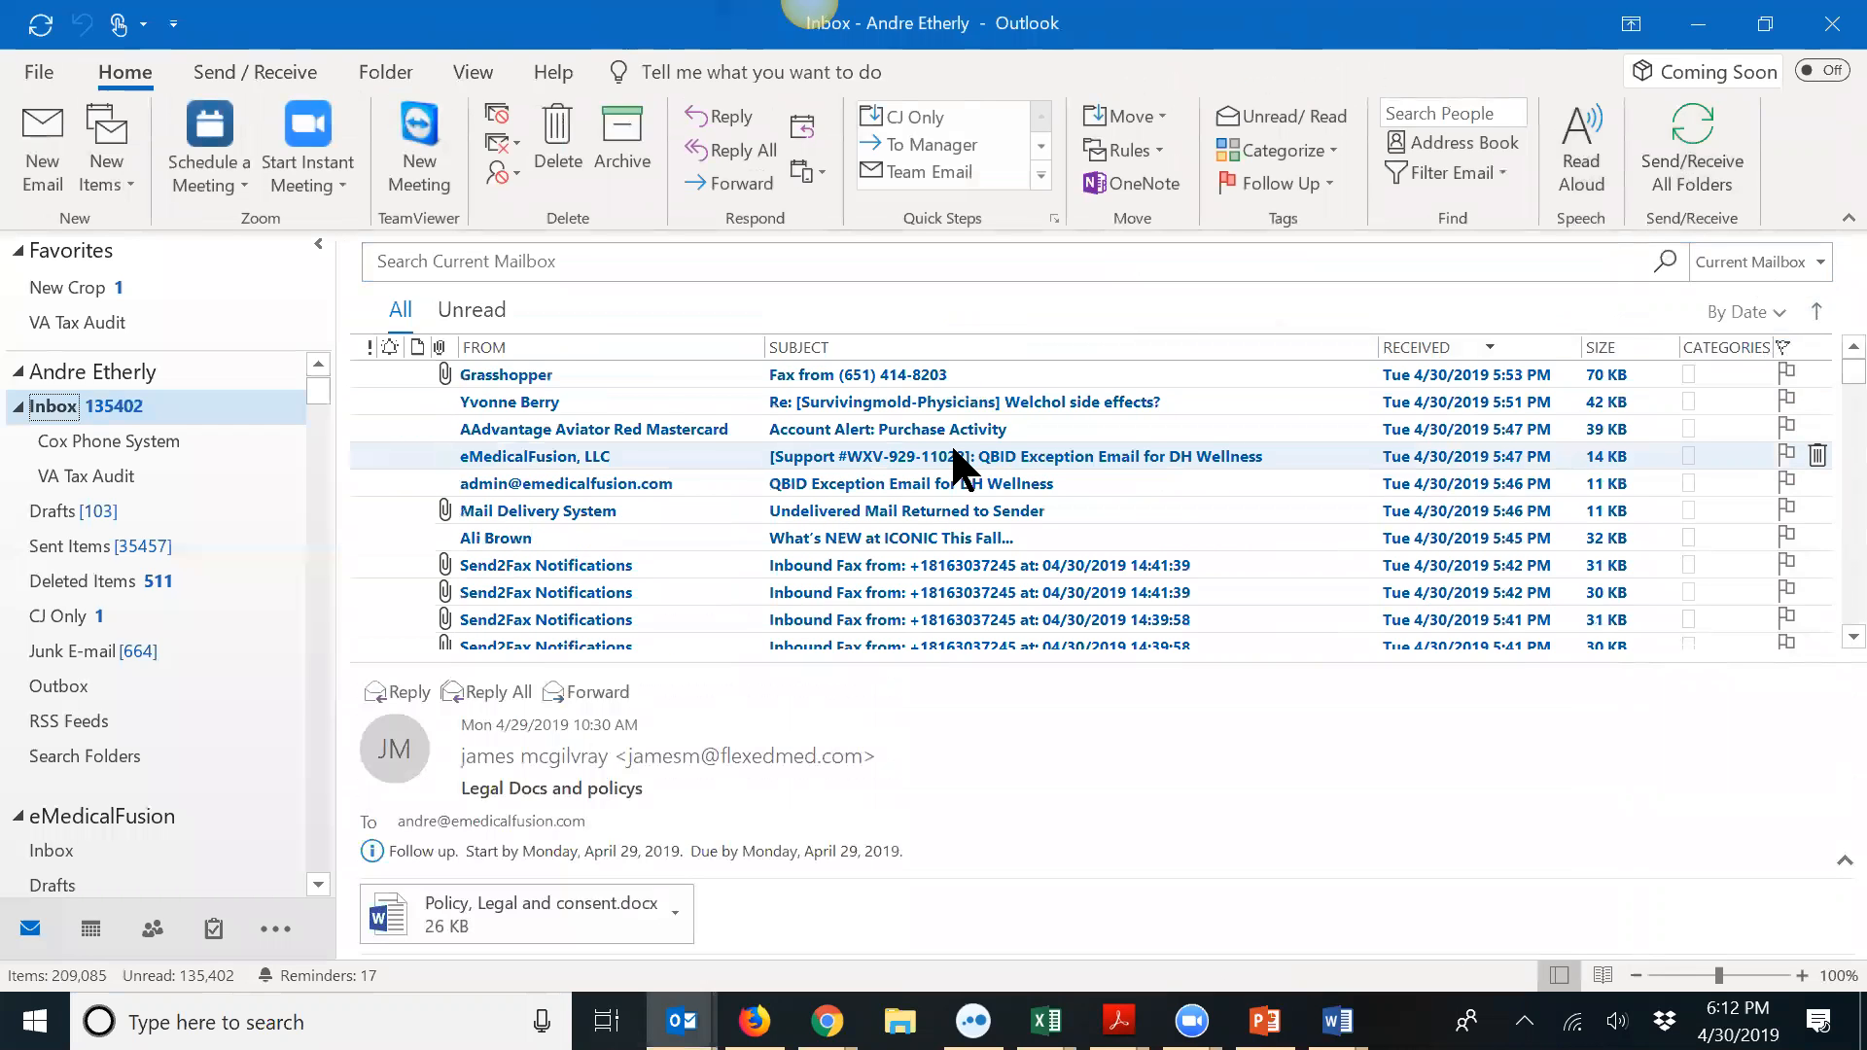
{"action": "scroll", "coordinate": [953, 451], "scroll_direction": "up", "scroll_amount": 4}
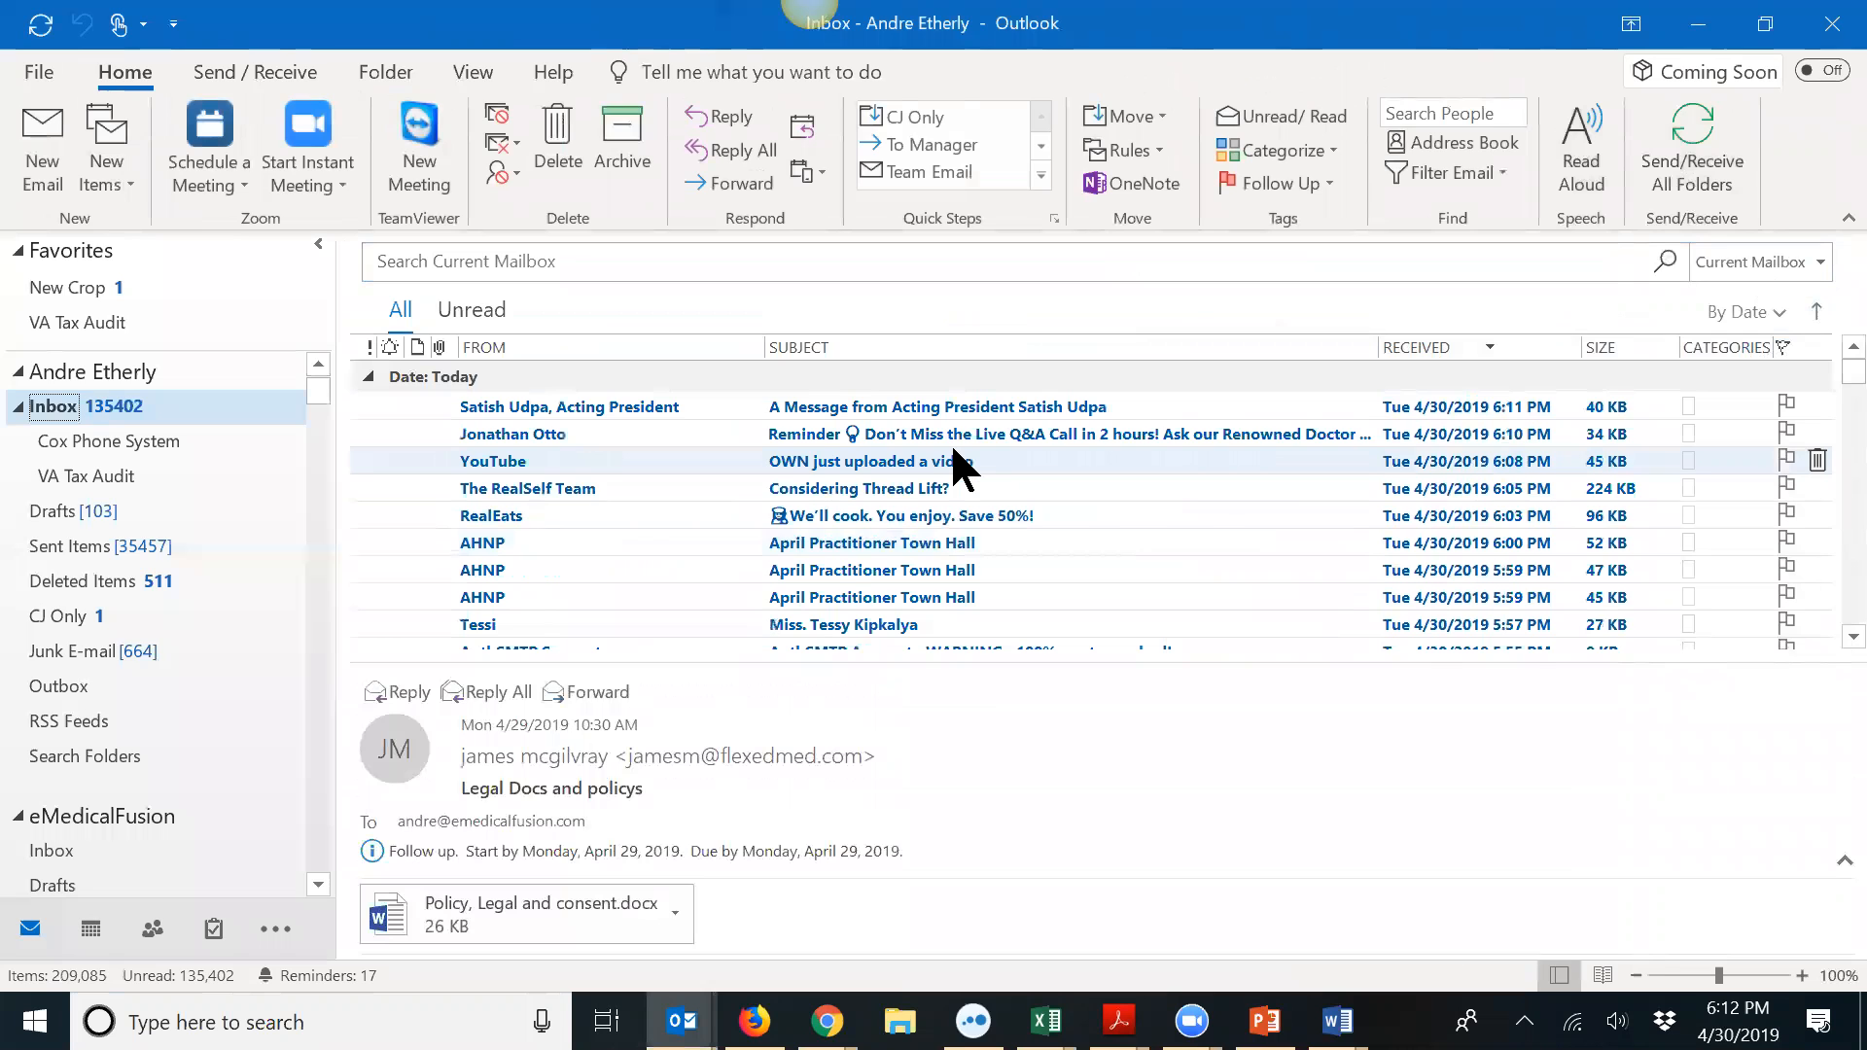
{"action": "scroll", "coordinate": [953, 465], "scroll_direction": "down", "scroll_amount": 2}
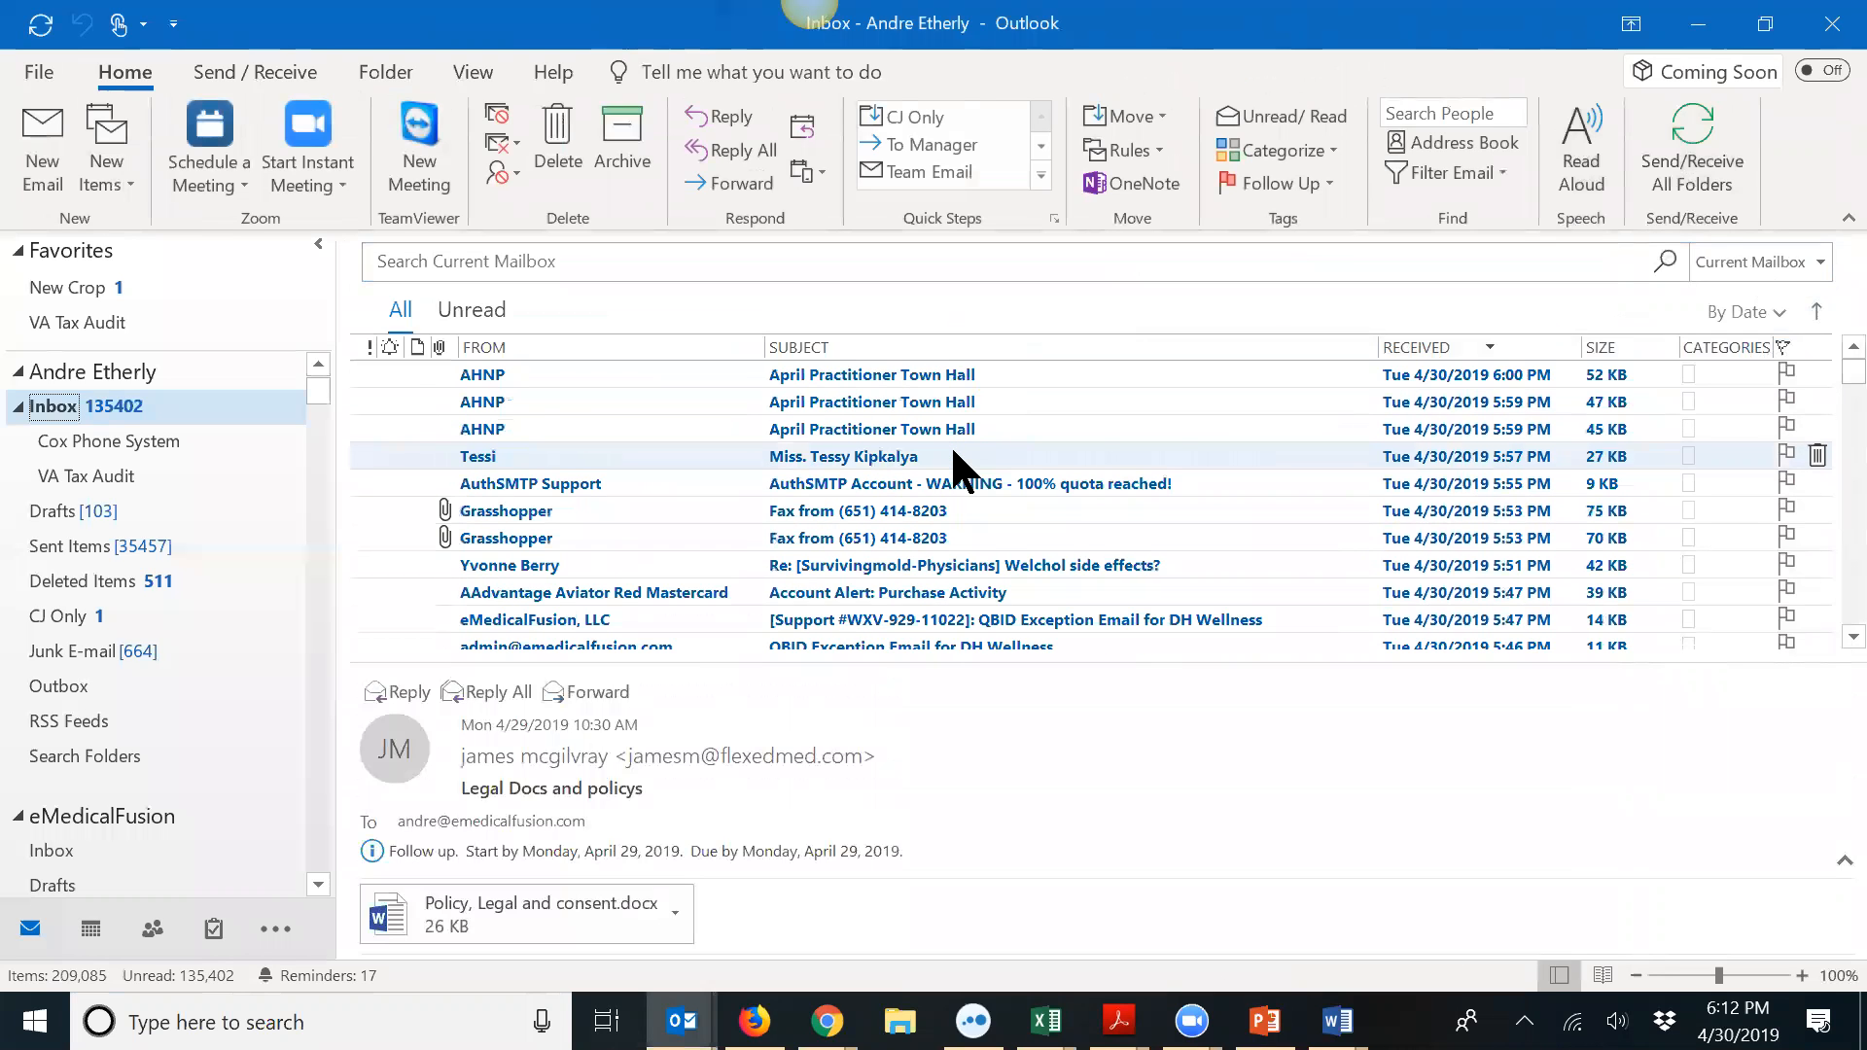
{"action": "scroll", "coordinate": [950, 443], "scroll_direction": "up", "scroll_amount": 2}
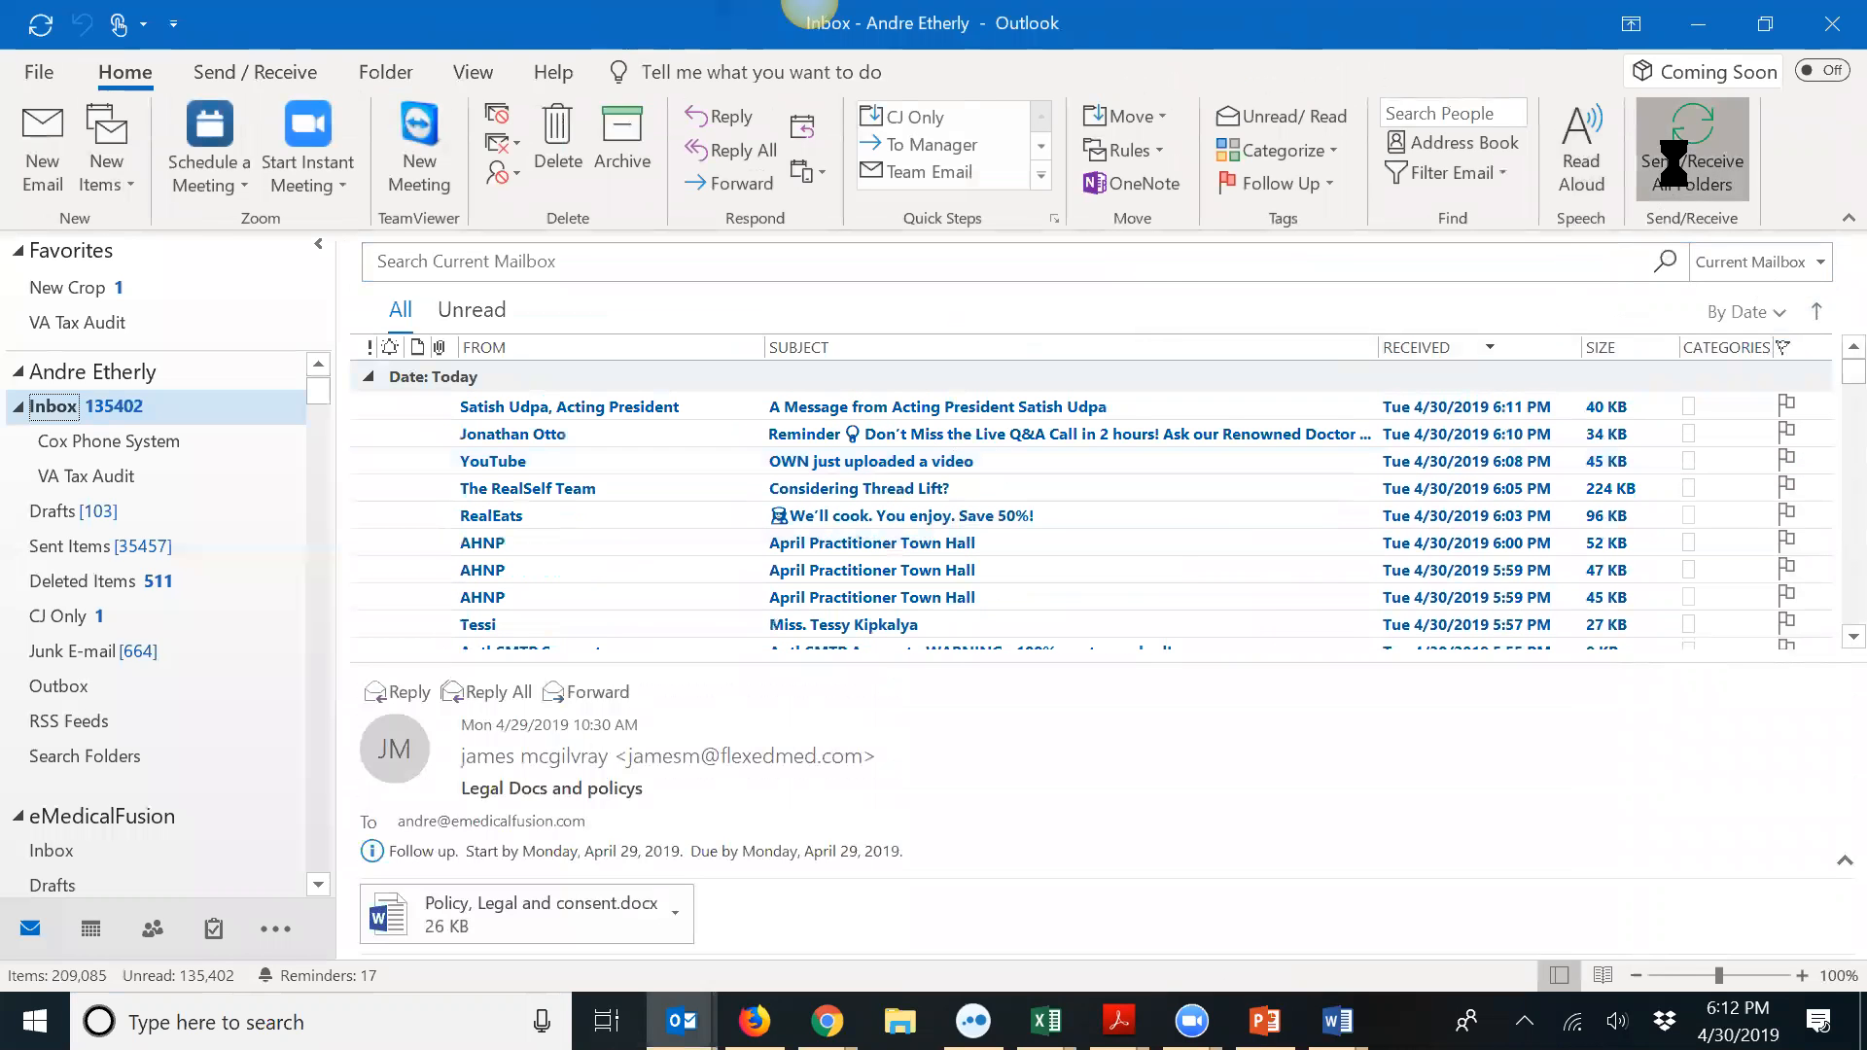
{"action": "left_click", "coordinate": [1650, 179]}
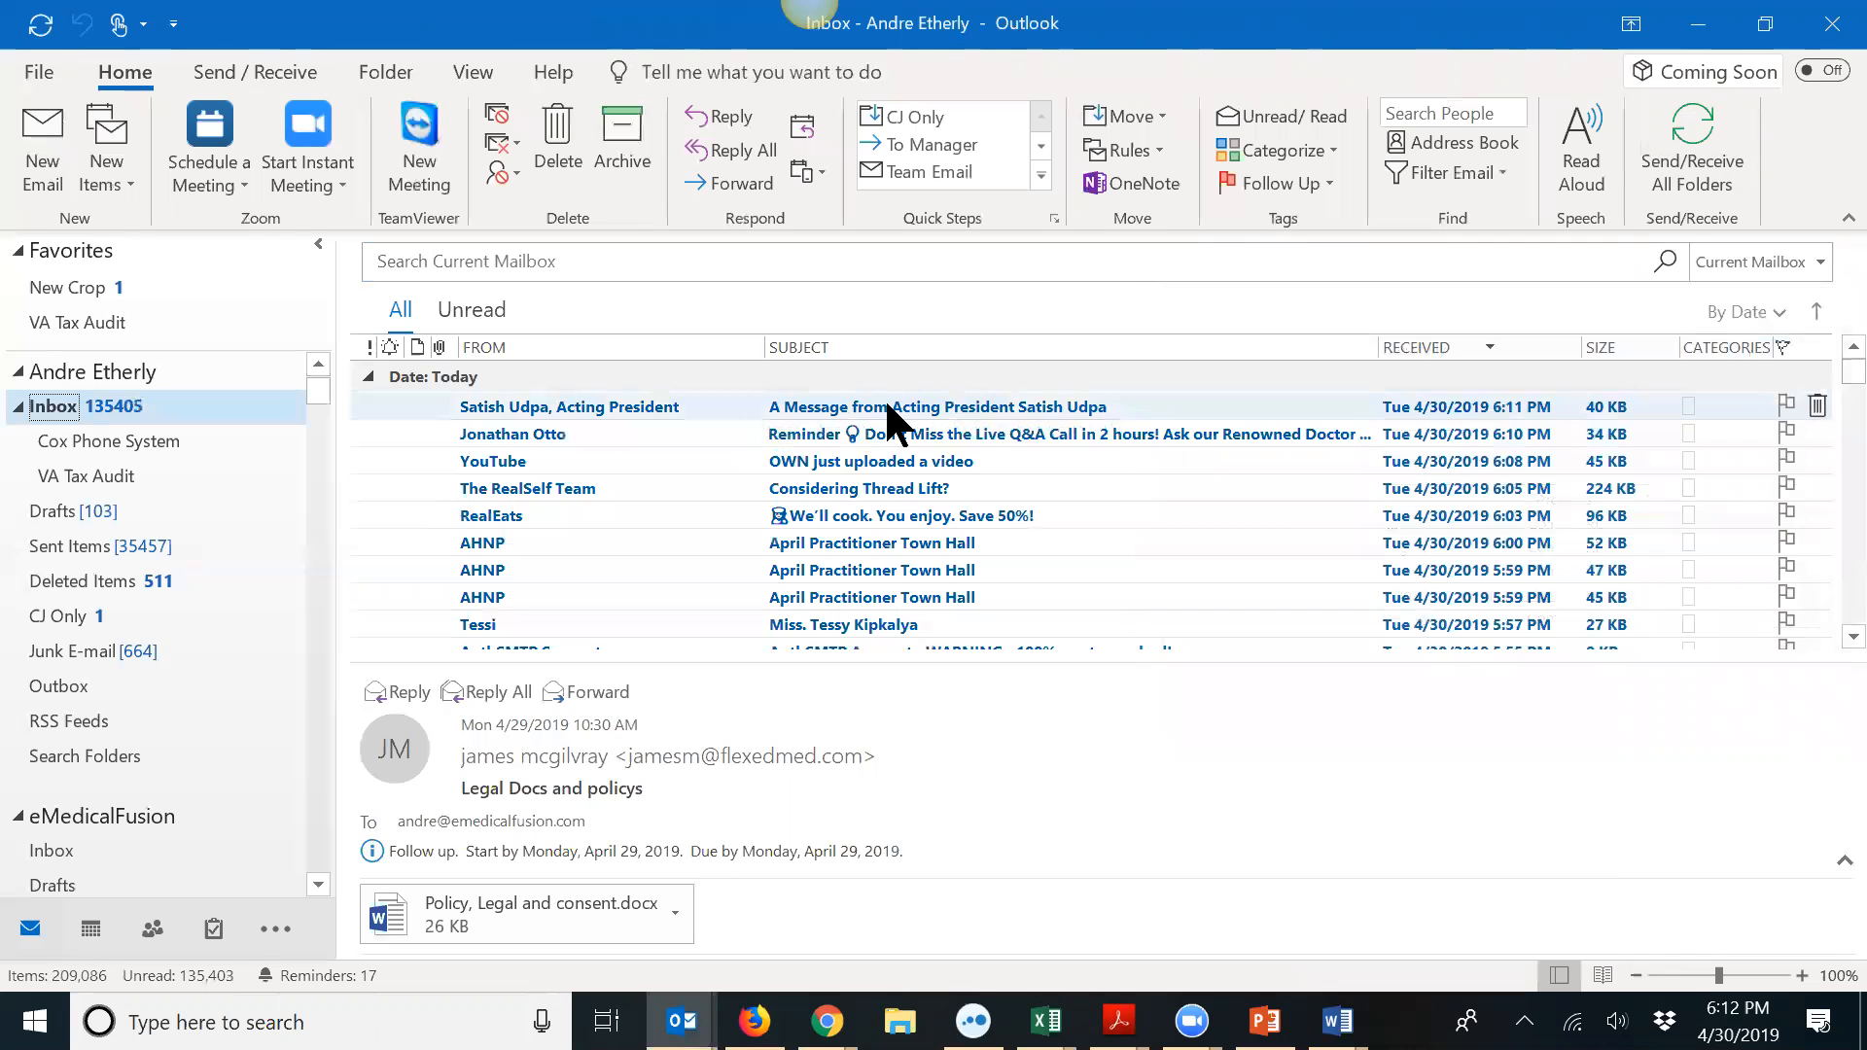
{"action": "scroll", "coordinate": [887, 409], "scroll_direction": "down", "scroll_amount": 3}
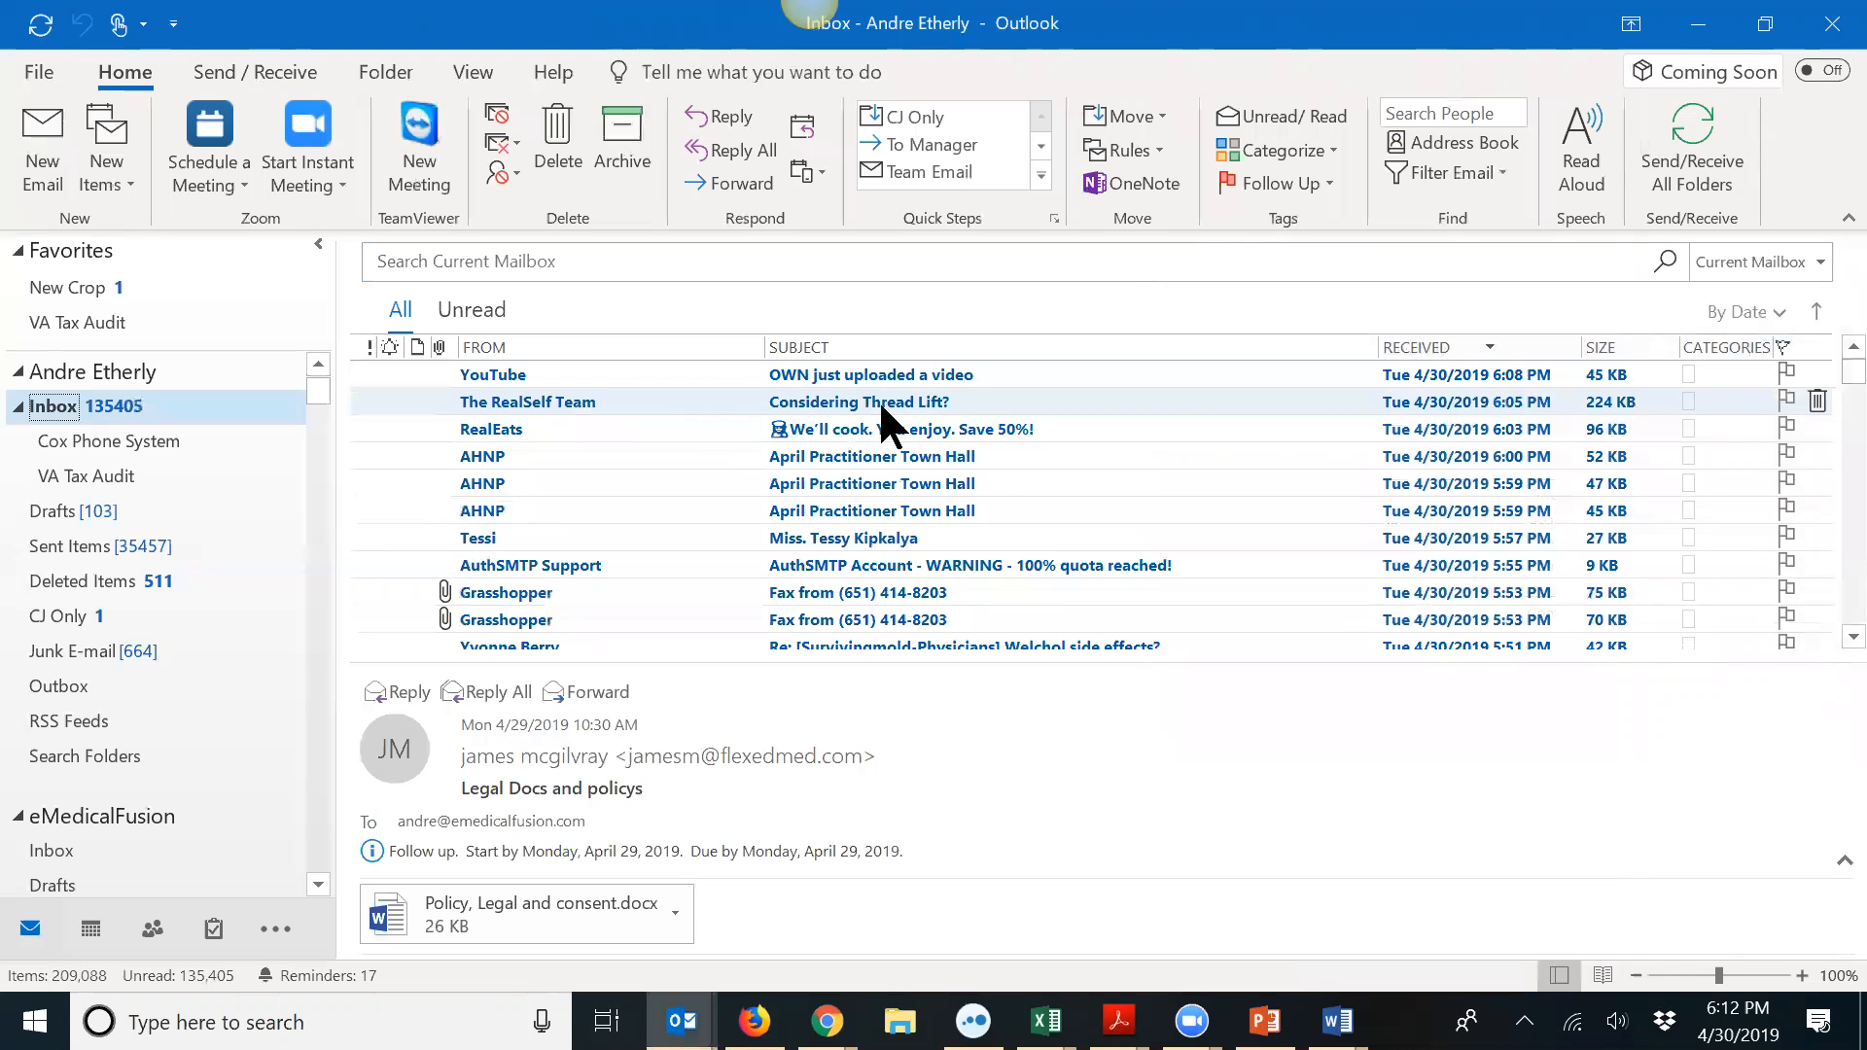
{"action": "scroll", "coordinate": [887, 428], "scroll_direction": "down", "scroll_amount": 1}
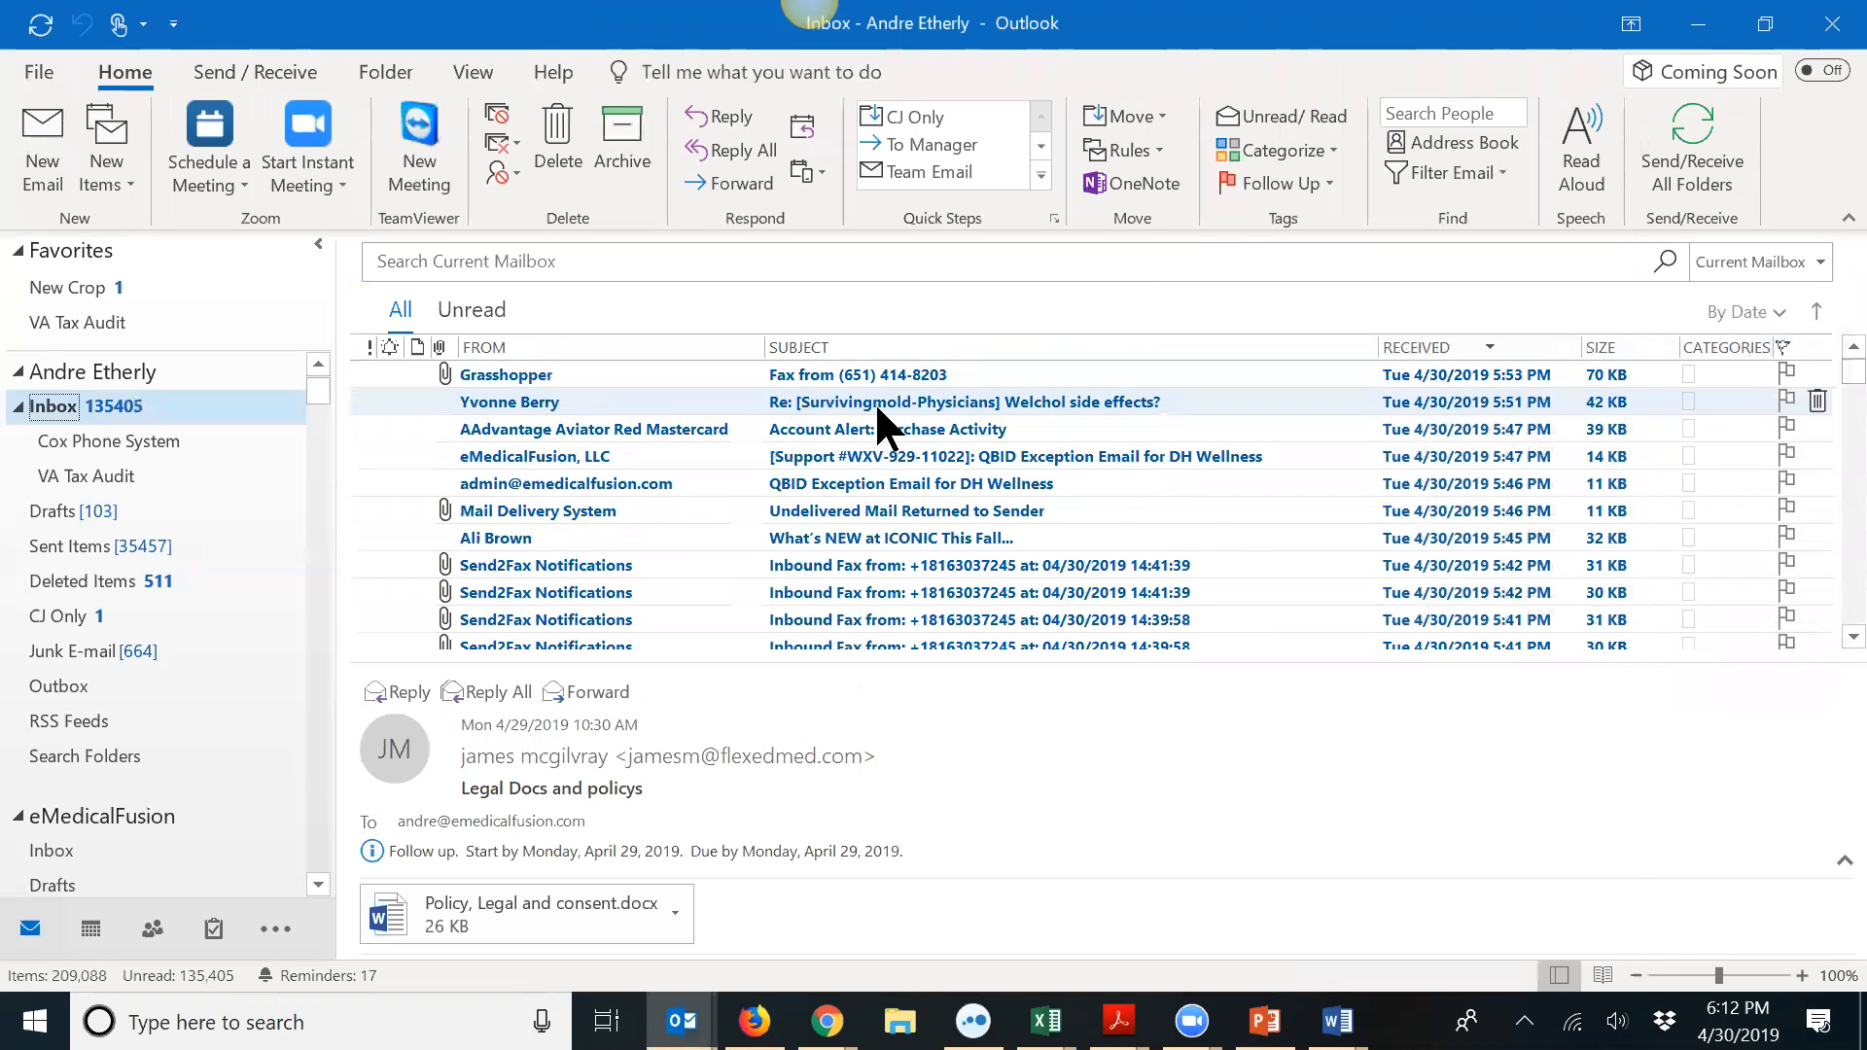
{"action": "scroll", "coordinate": [879, 423], "scroll_direction": "down", "scroll_amount": 1}
{"action": "scroll", "coordinate": [879, 432], "scroll_direction": "down", "scroll_amount": 1}
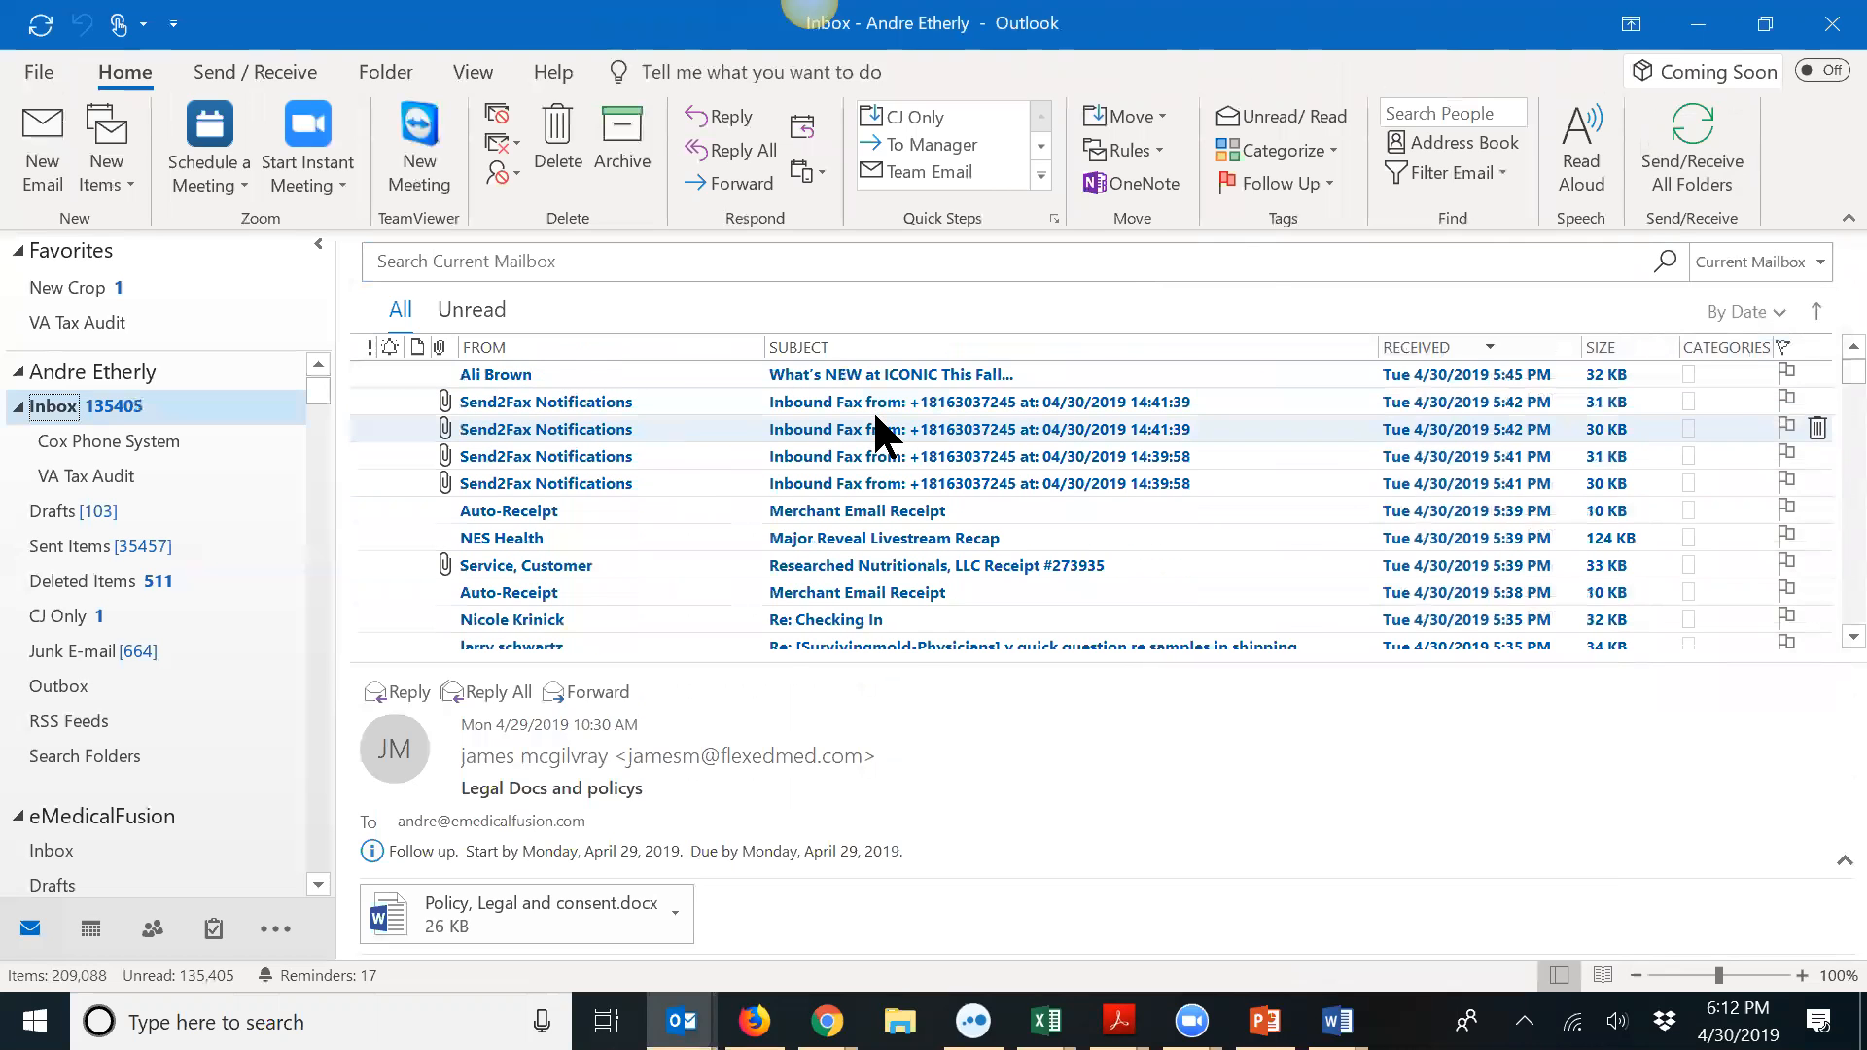
{"action": "scroll", "coordinate": [880, 436], "scroll_direction": "down", "scroll_amount": 1}
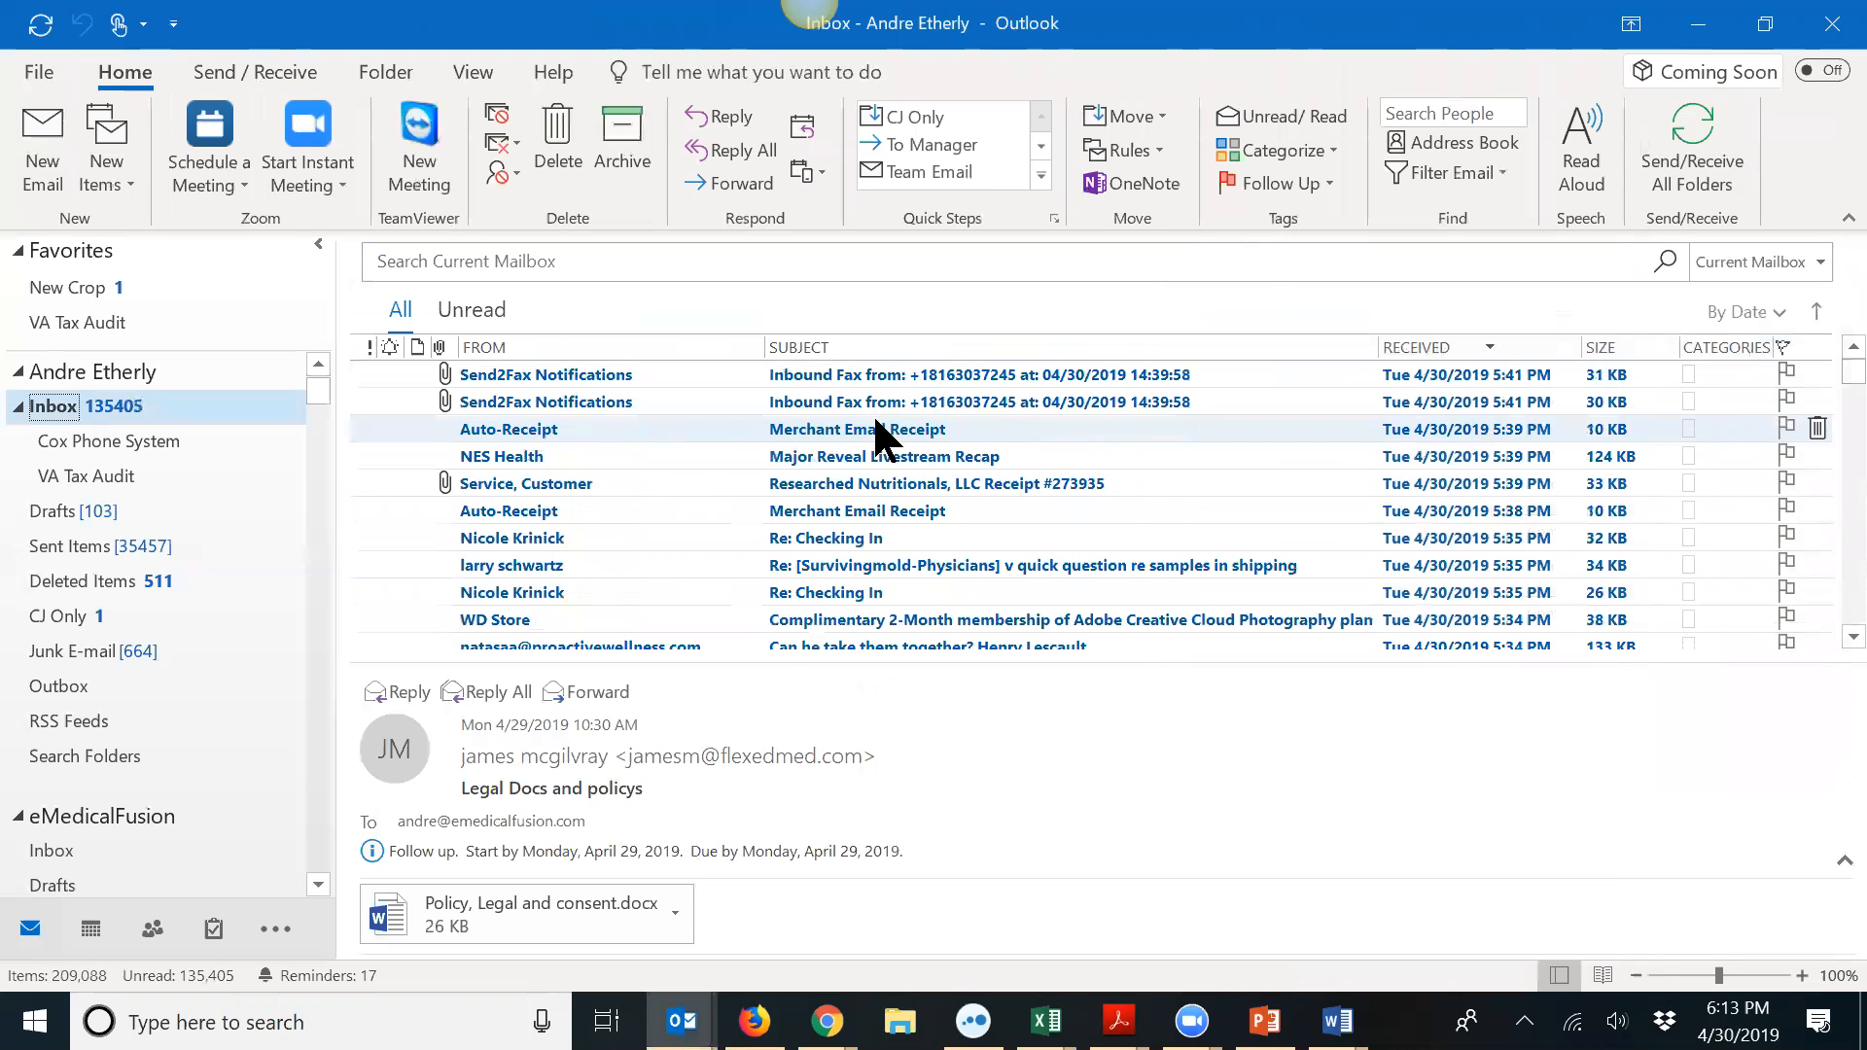
{"action": "scroll", "coordinate": [878, 423], "scroll_direction": "up", "scroll_amount": 6}
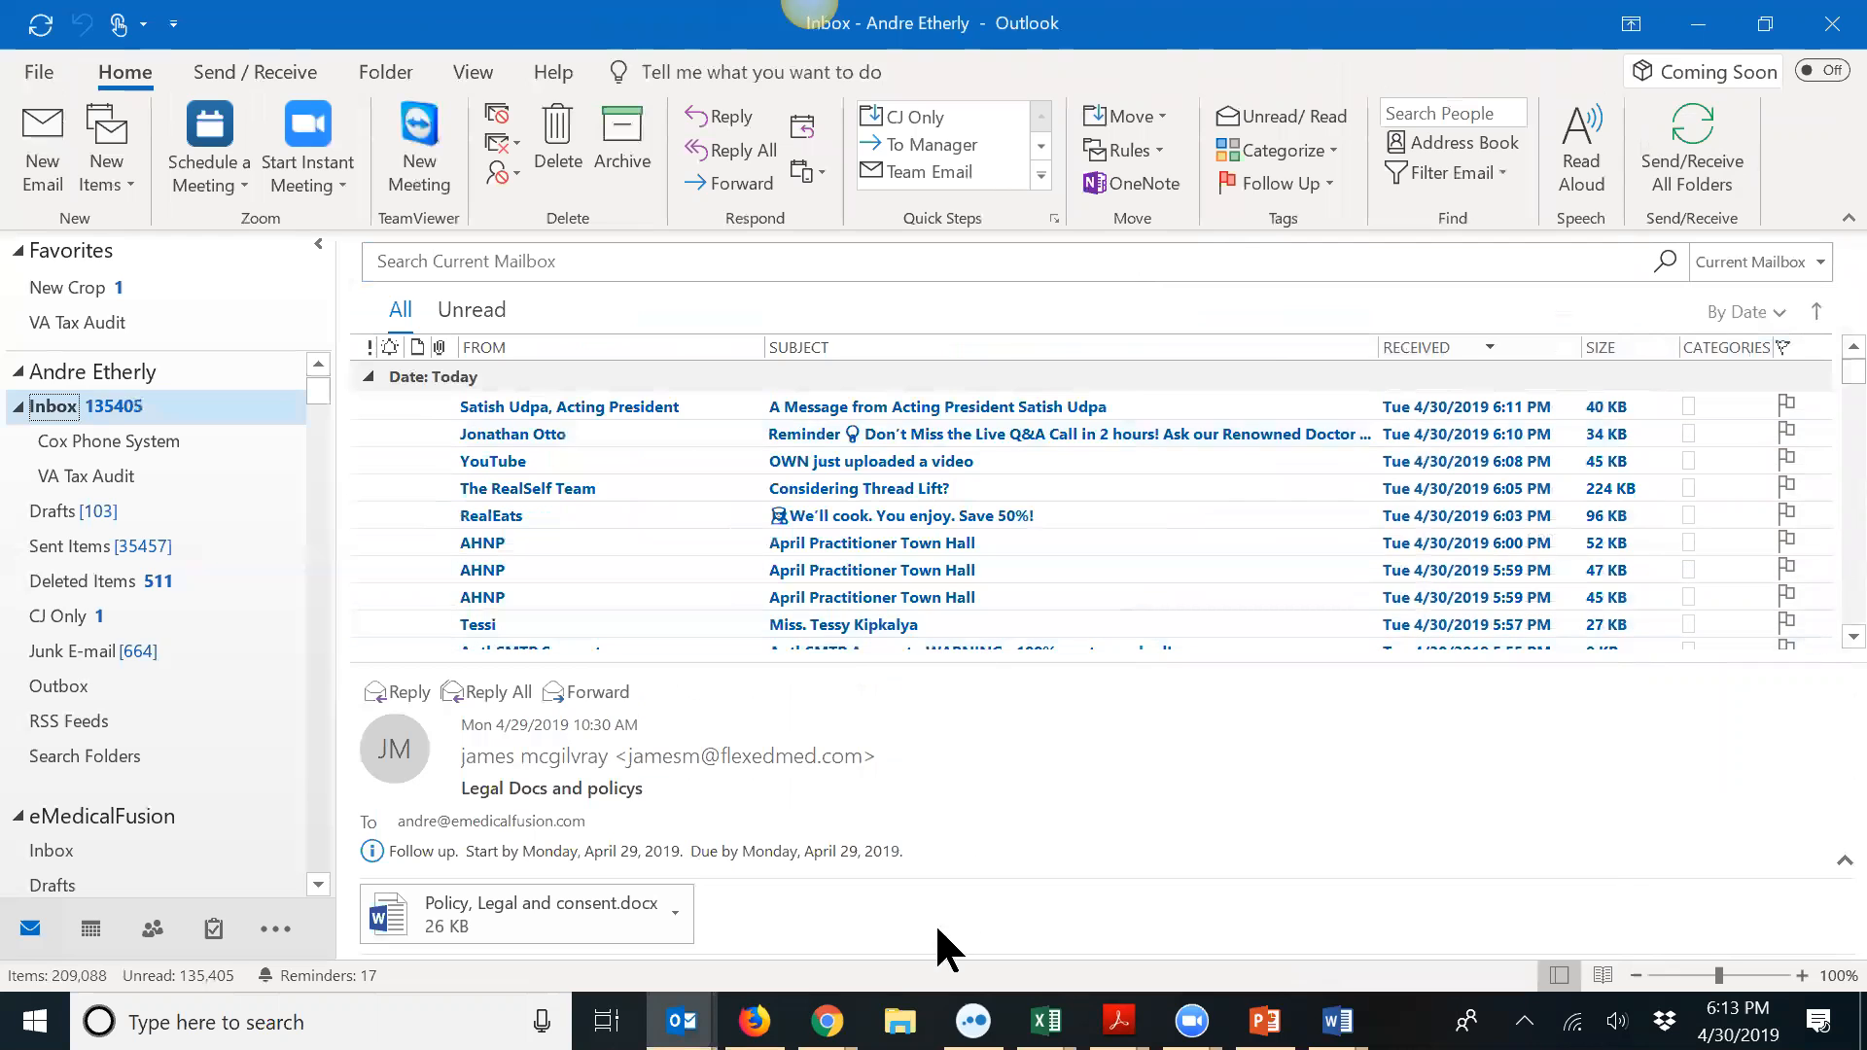
{"action": "mouse_move", "coordinate": [826, 1021]}
{"action": "left_click", "coordinate": [725, 812]}
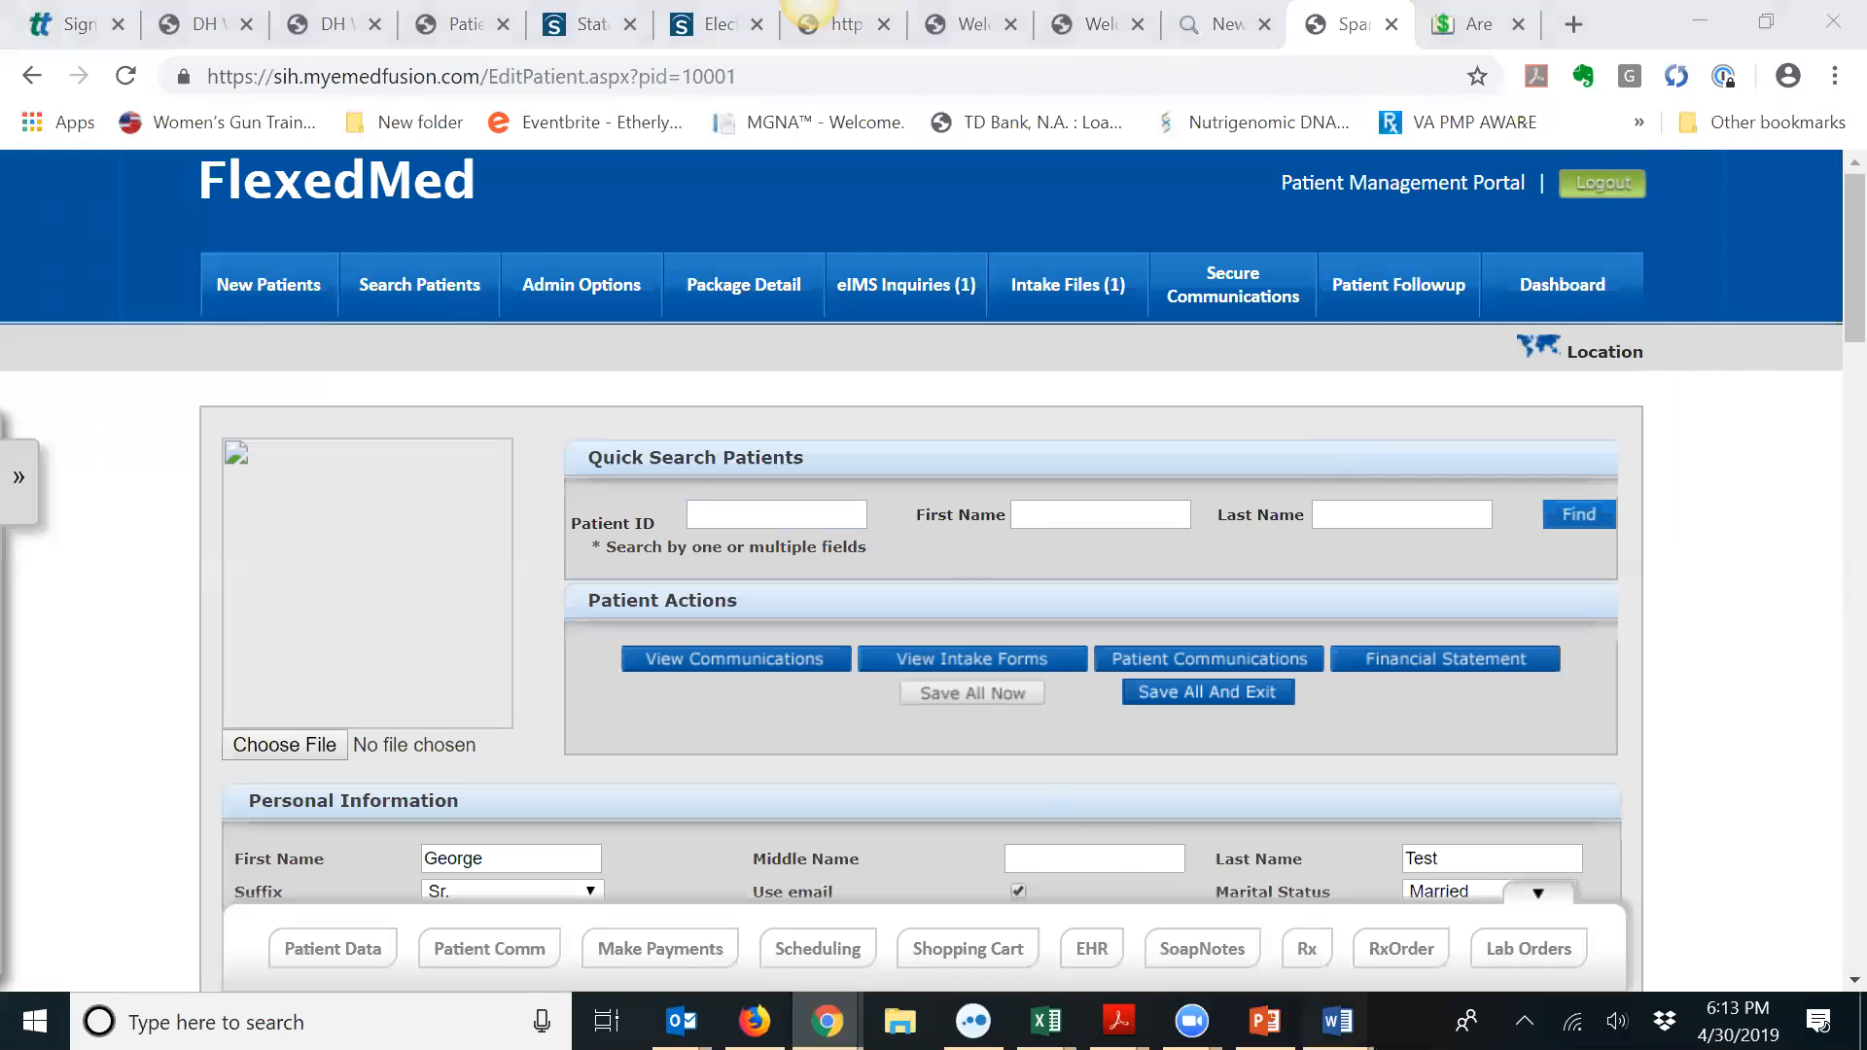
Step: Bring up the 'Policy Legal and consent' Word document from the taskbar
{"action": "mouse_move", "coordinate": [1338, 1021]}
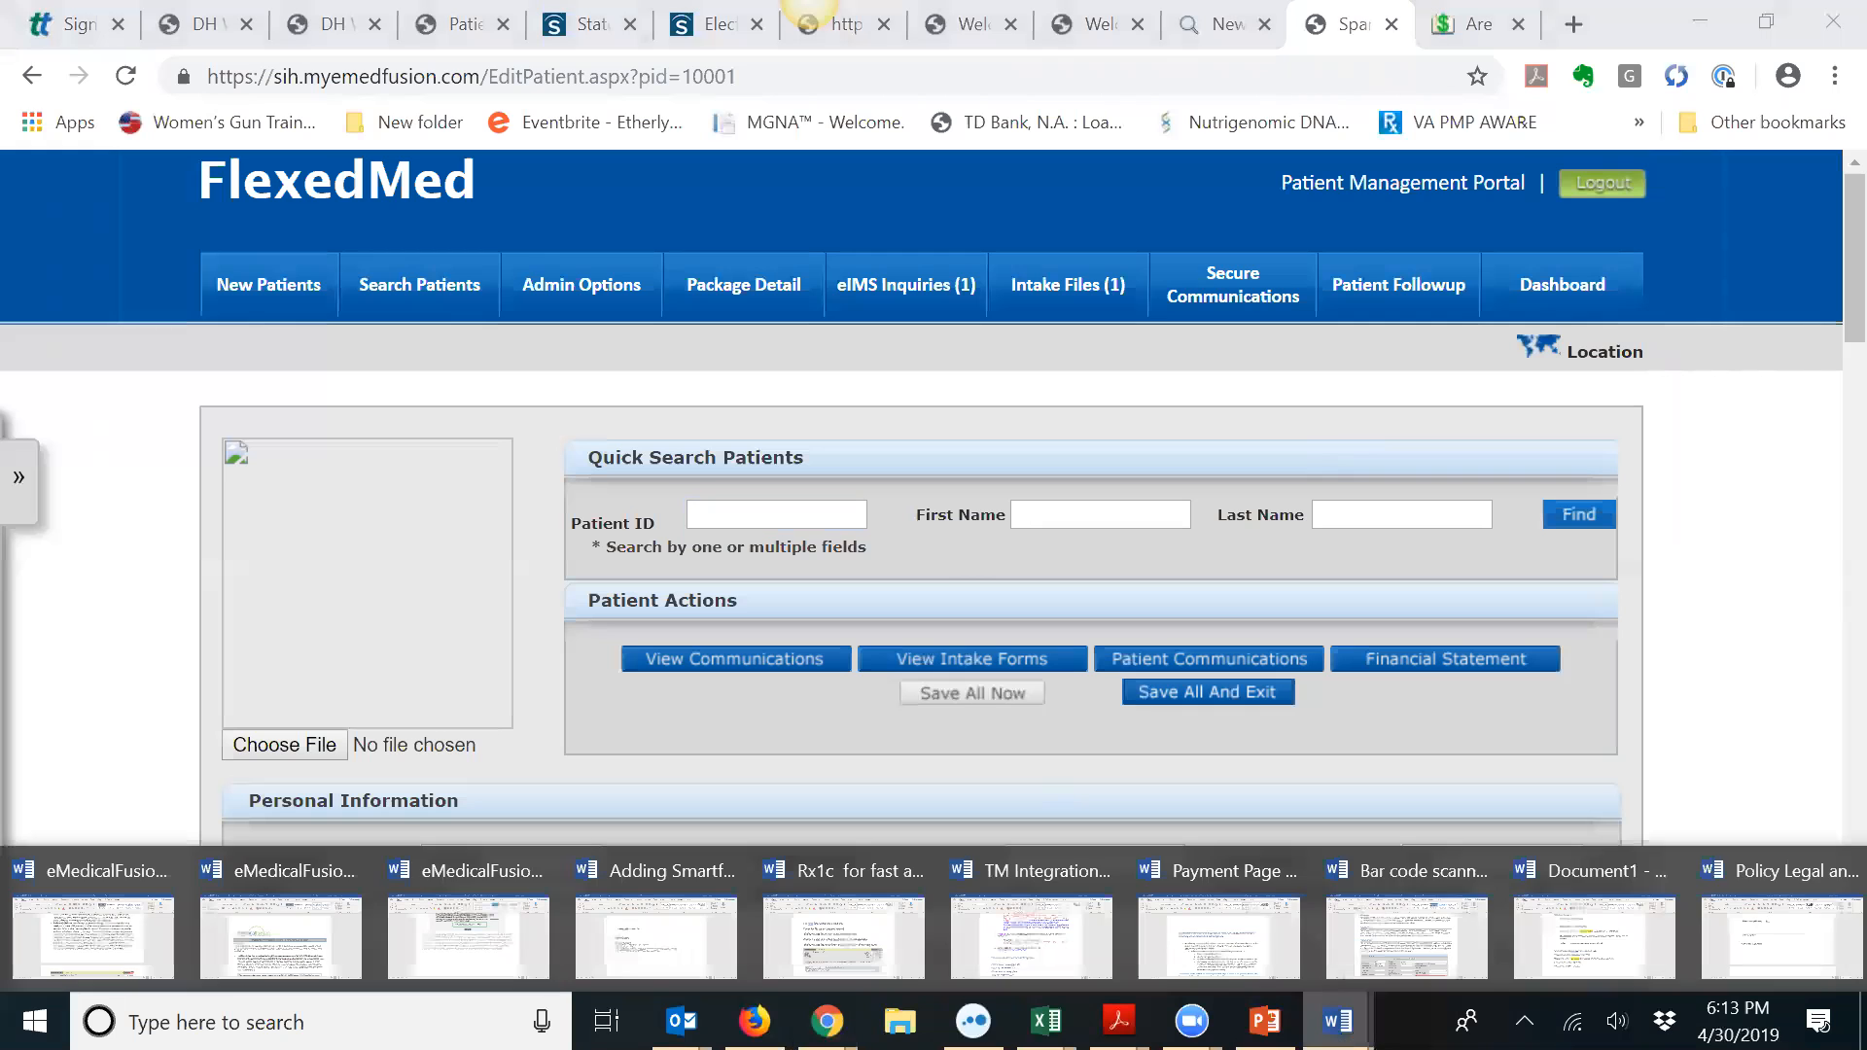
{"action": "left_click", "coordinate": [1792, 885]}
{"action": "left_click_drag", "start_coordinate": [1821, 367], "coordinate": [1819, 249]}
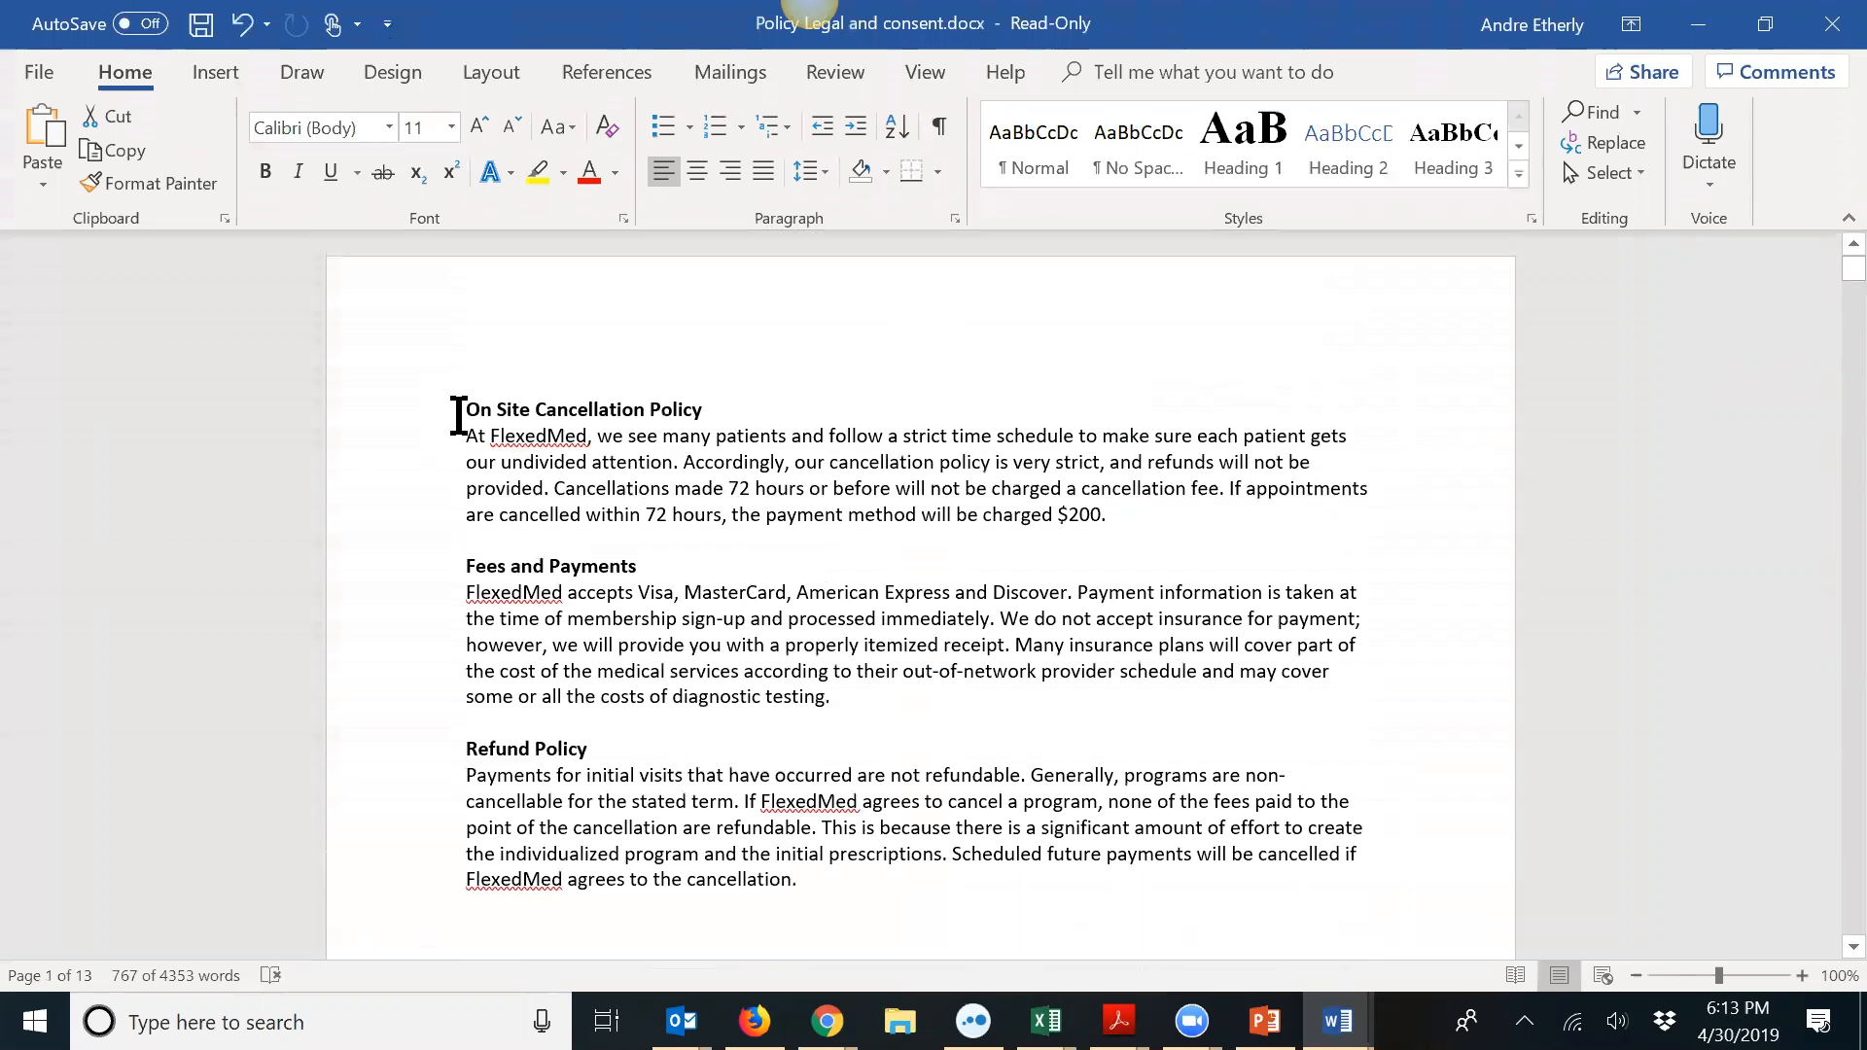
{"action": "left_click_drag", "start_coordinate": [458, 416], "coordinate": [855, 889]}
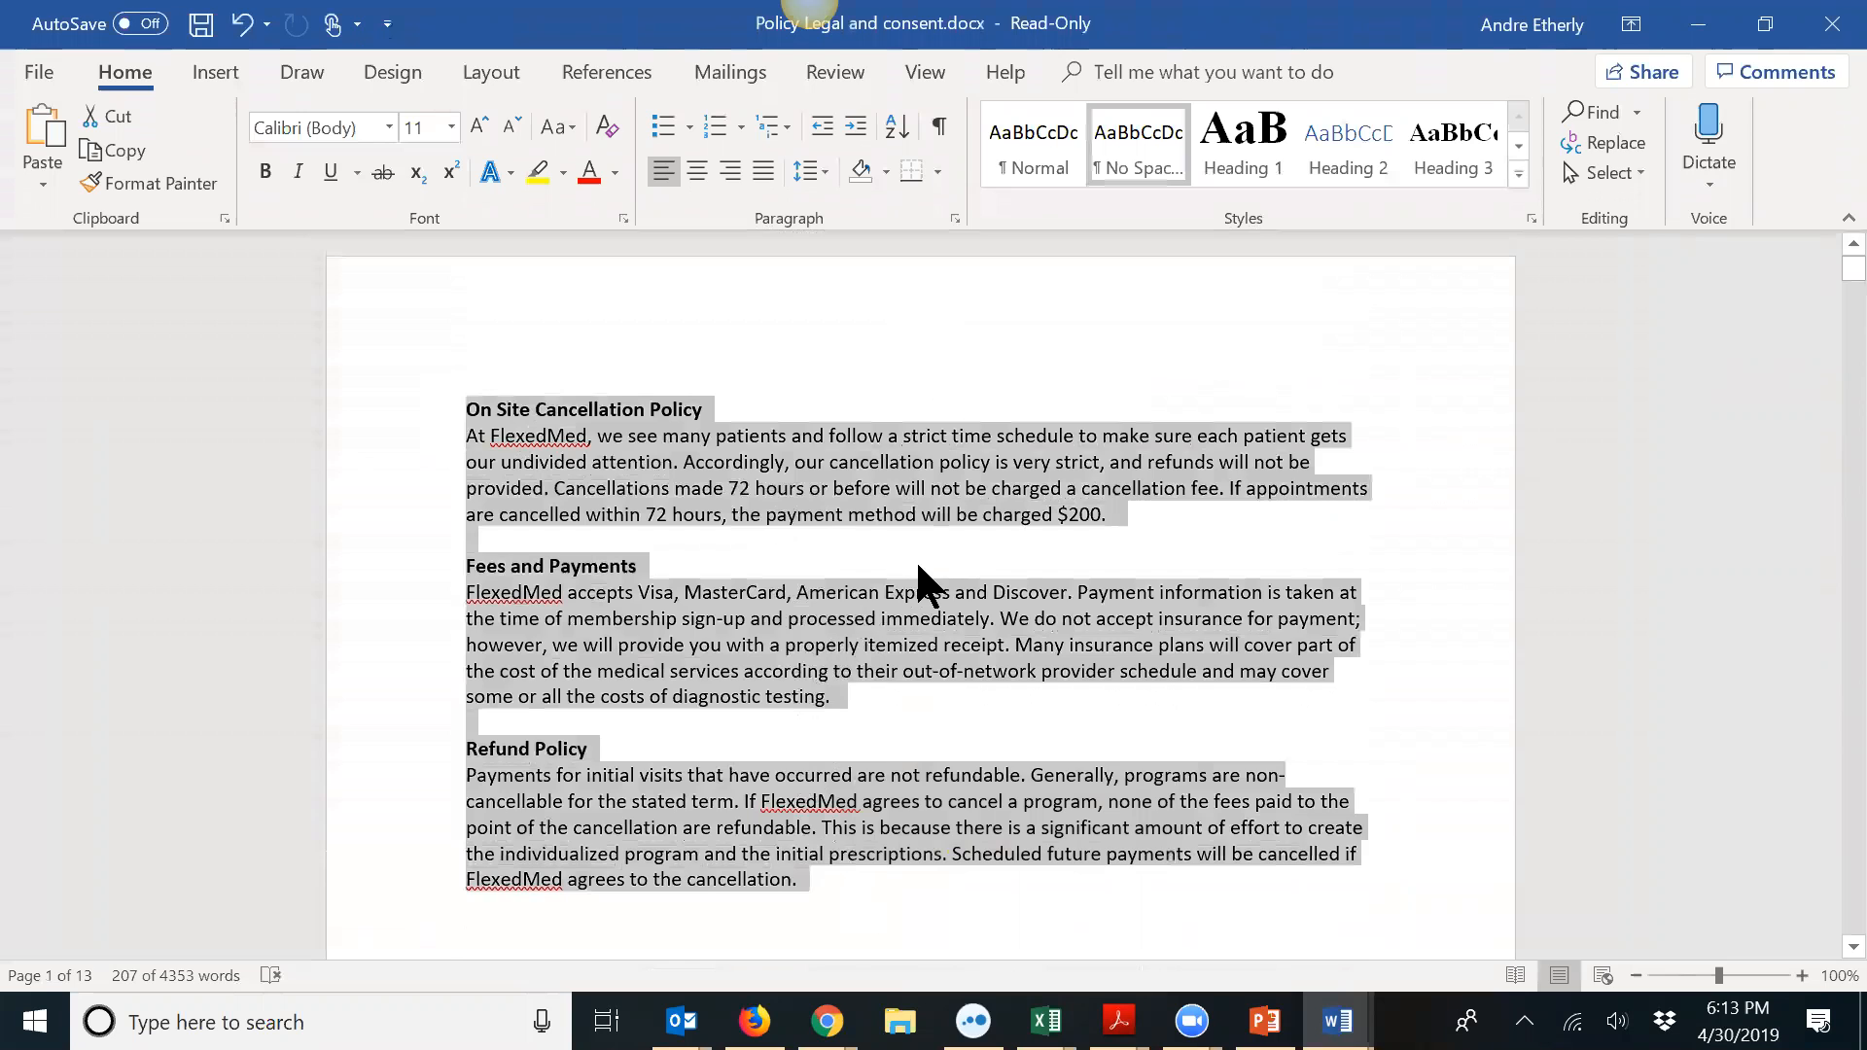
{"action": "scroll", "coordinate": [919, 581], "scroll_direction": "down", "scroll_amount": 1}
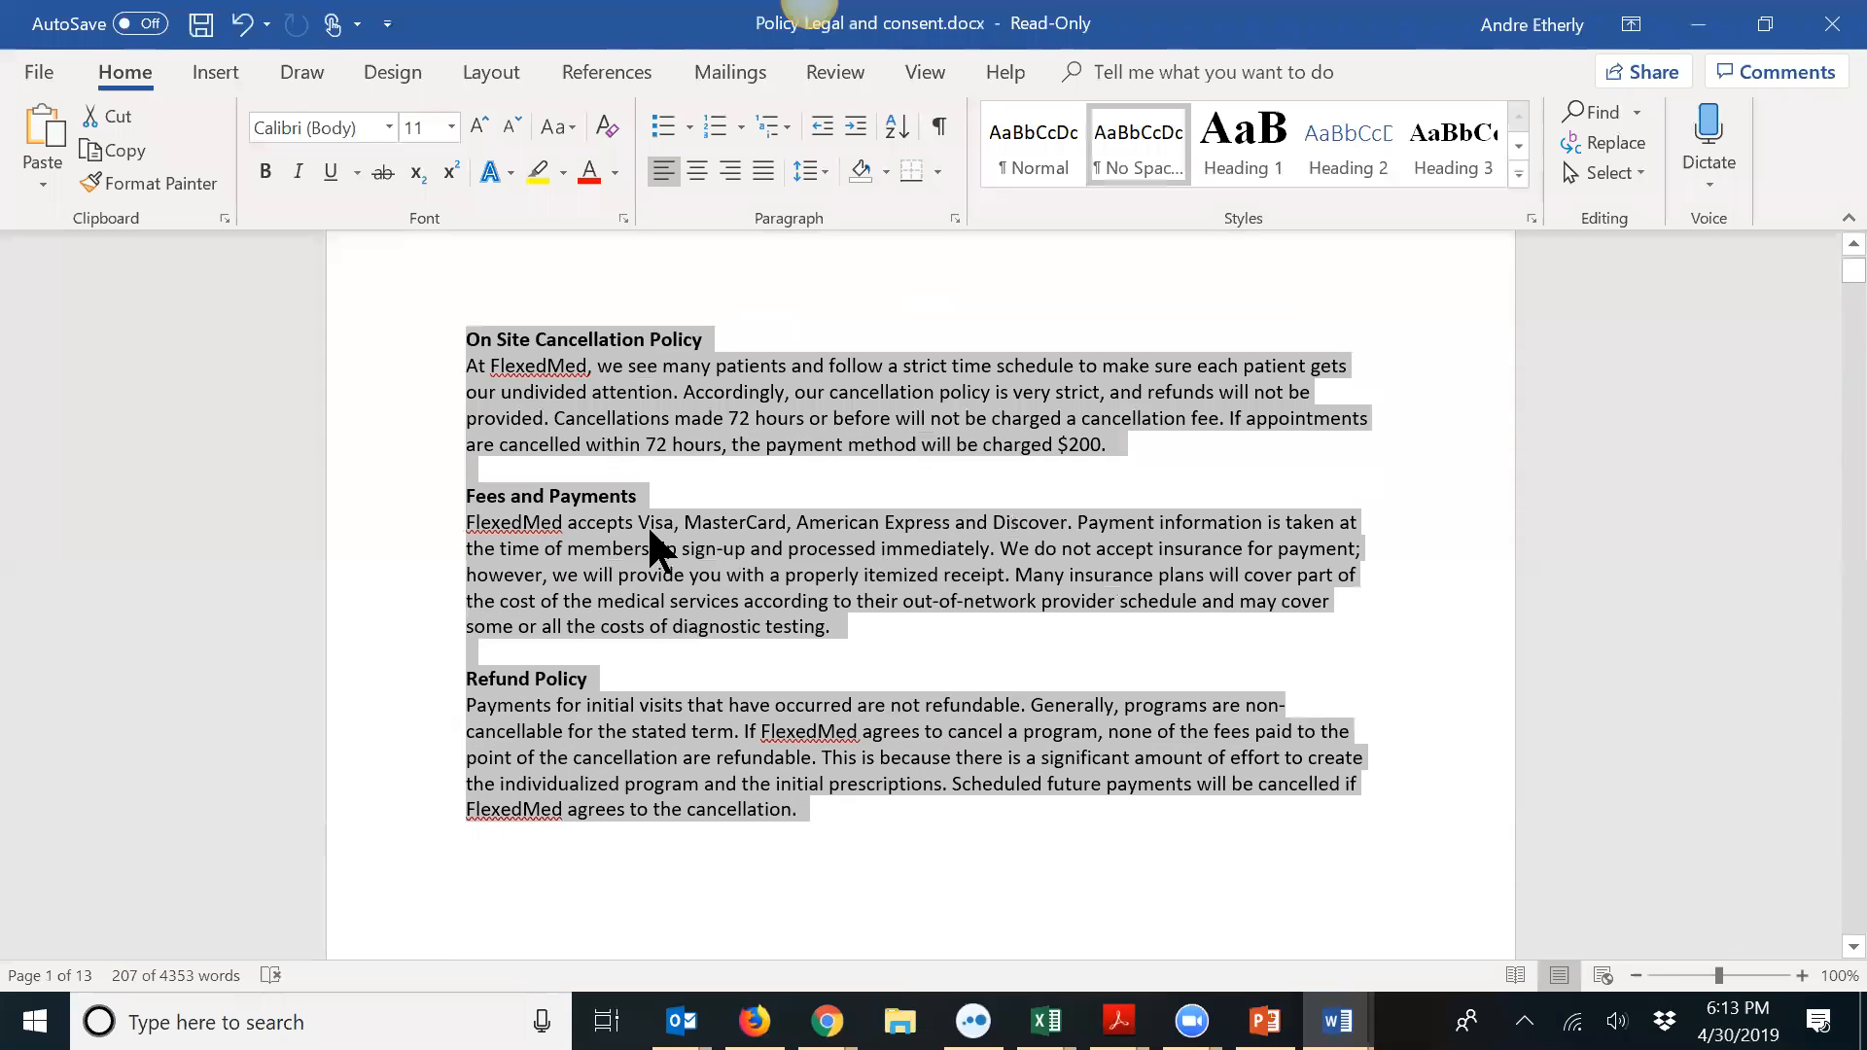
{"action": "left_click", "coordinate": [560, 704]}
{"action": "left_click_drag", "start_coordinate": [468, 682], "coordinate": [852, 801]}
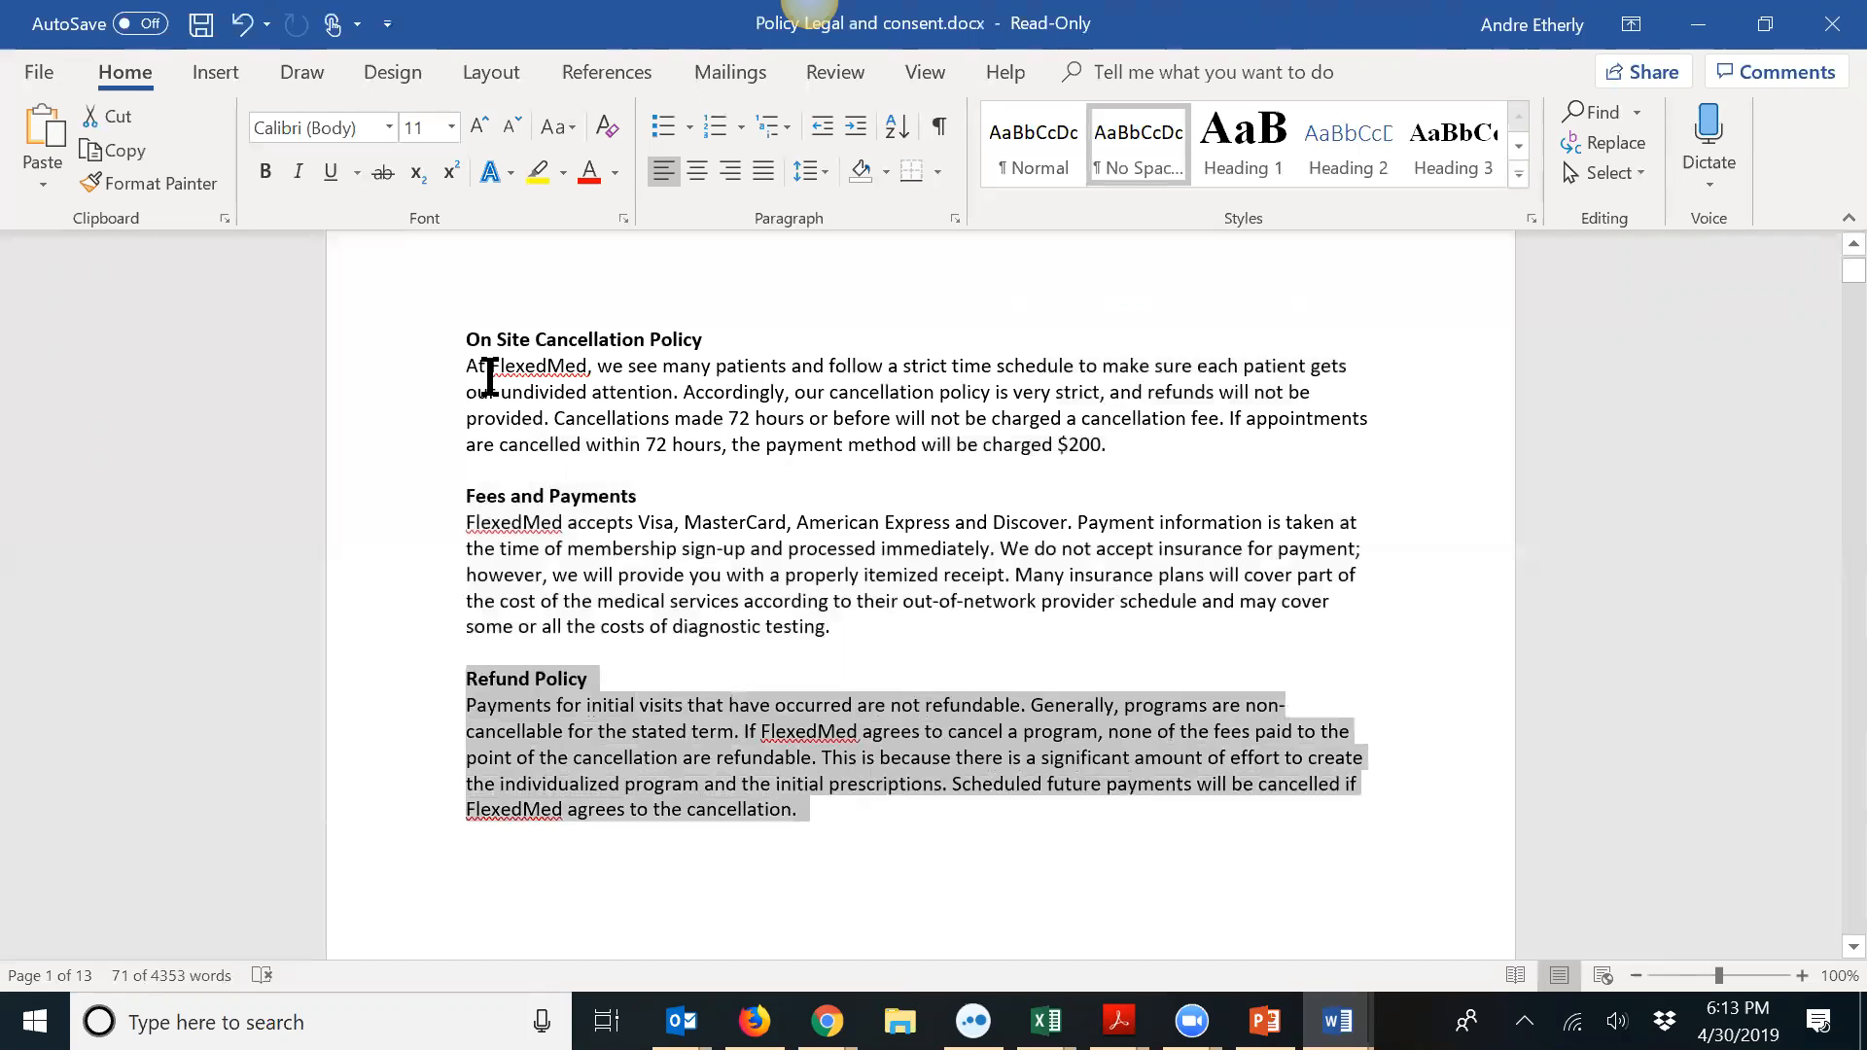
{"action": "left_click_drag", "start_coordinate": [467, 341], "coordinate": [875, 821]}
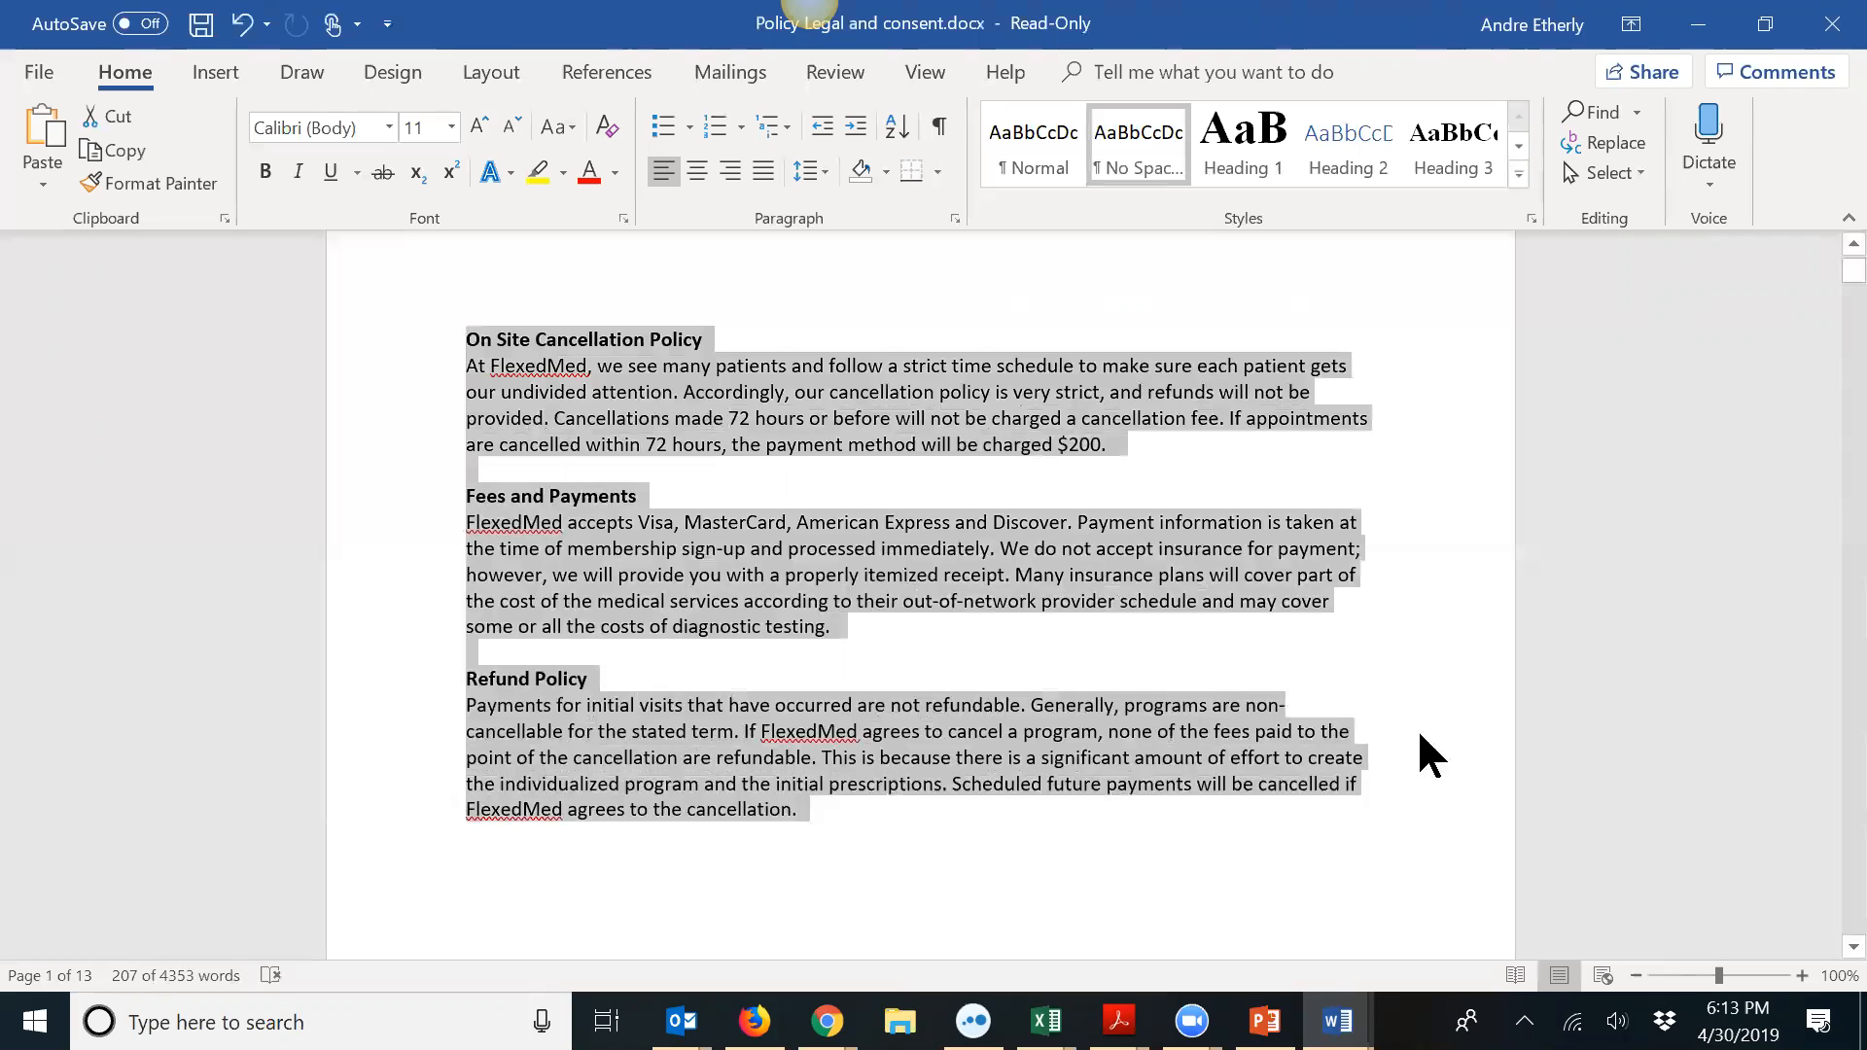
{"action": "scroll", "coordinate": [1439, 739], "scroll_direction": "down", "scroll_amount": 4}
{"action": "scroll", "coordinate": [1455, 720], "scroll_direction": "up", "scroll_amount": 5}
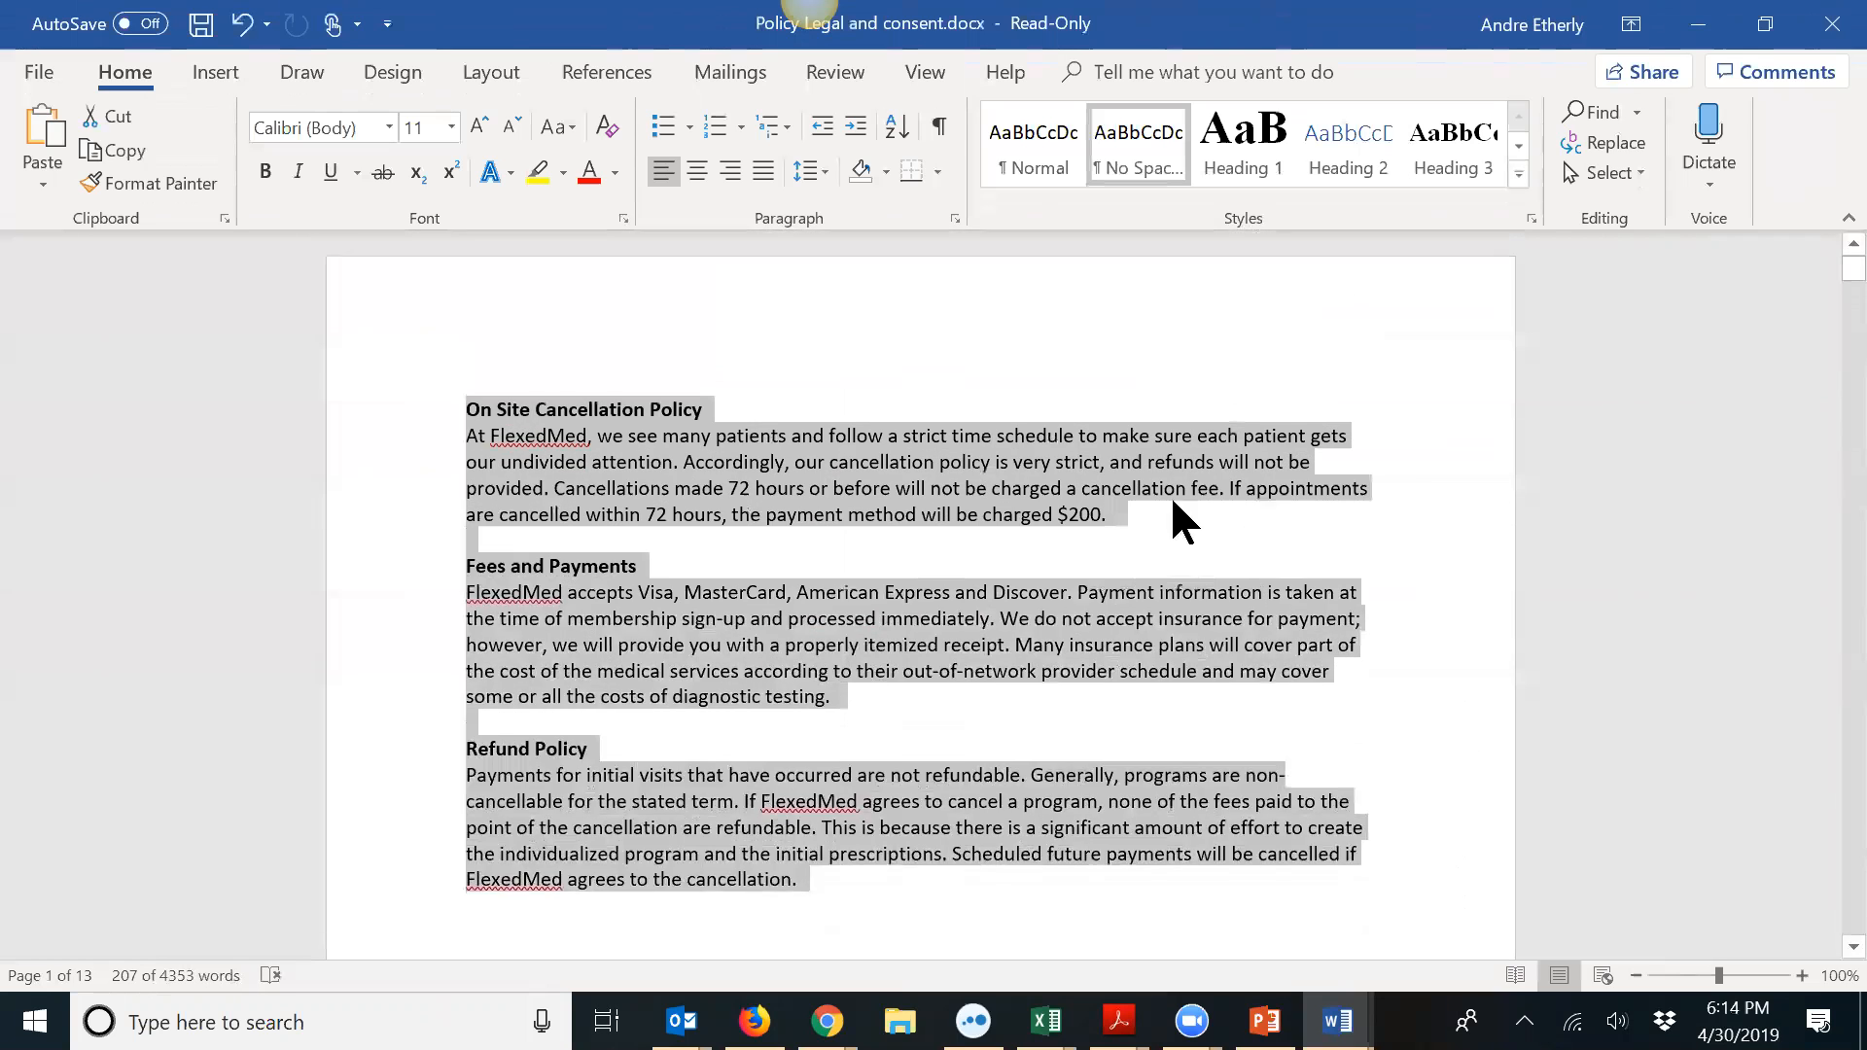
{"action": "left_click", "coordinate": [472, 407]}
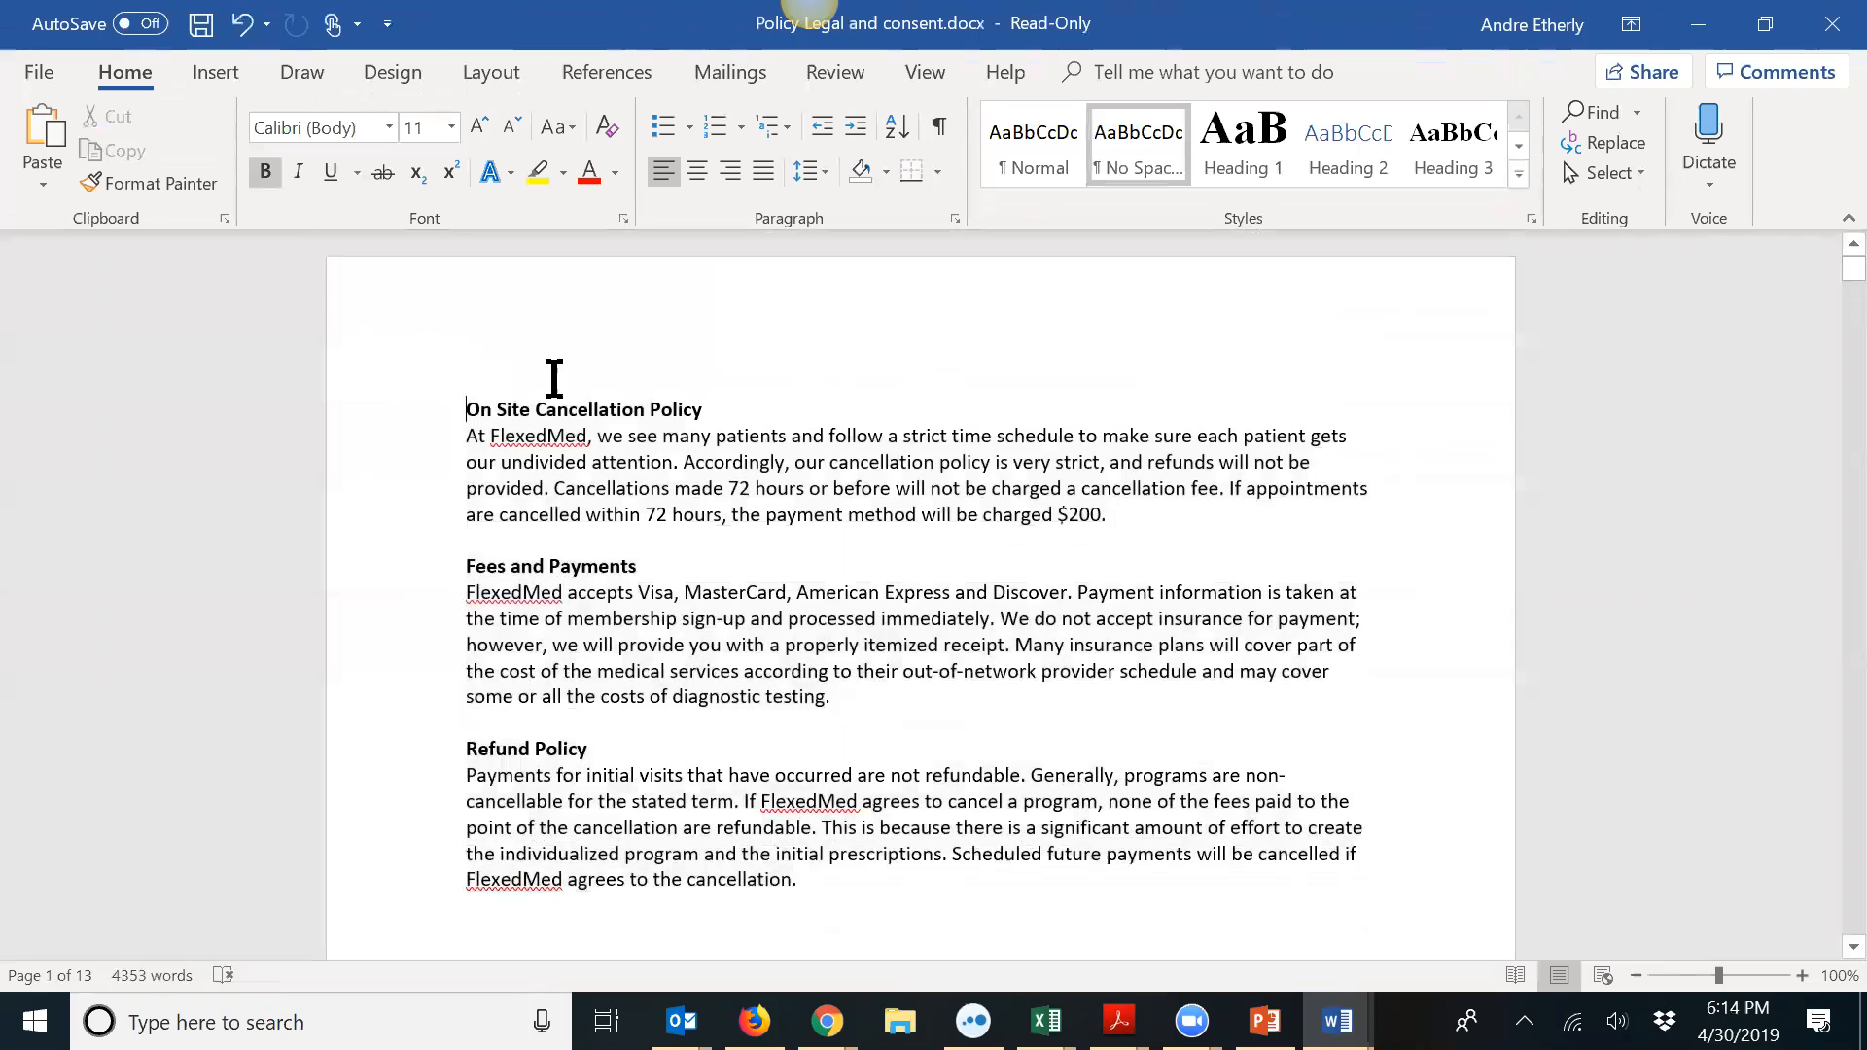
Step: Title the document 'FlexedMed Purchasing Policy', add a blank line below, and apply Heading 1
{"action": "key", "text": "Return"}
{"action": "type", "text": "Rlexed"}
{"action": "key", "text": "BackSpace"}
{"action": "key", "text": "BackSpace"}
{"action": "key", "text": "BackSpace"}
{"action": "key", "text": "BackSpace"}
{"action": "key", "text": "BackSpace"}
{"action": "key", "text": "BackSpace"}
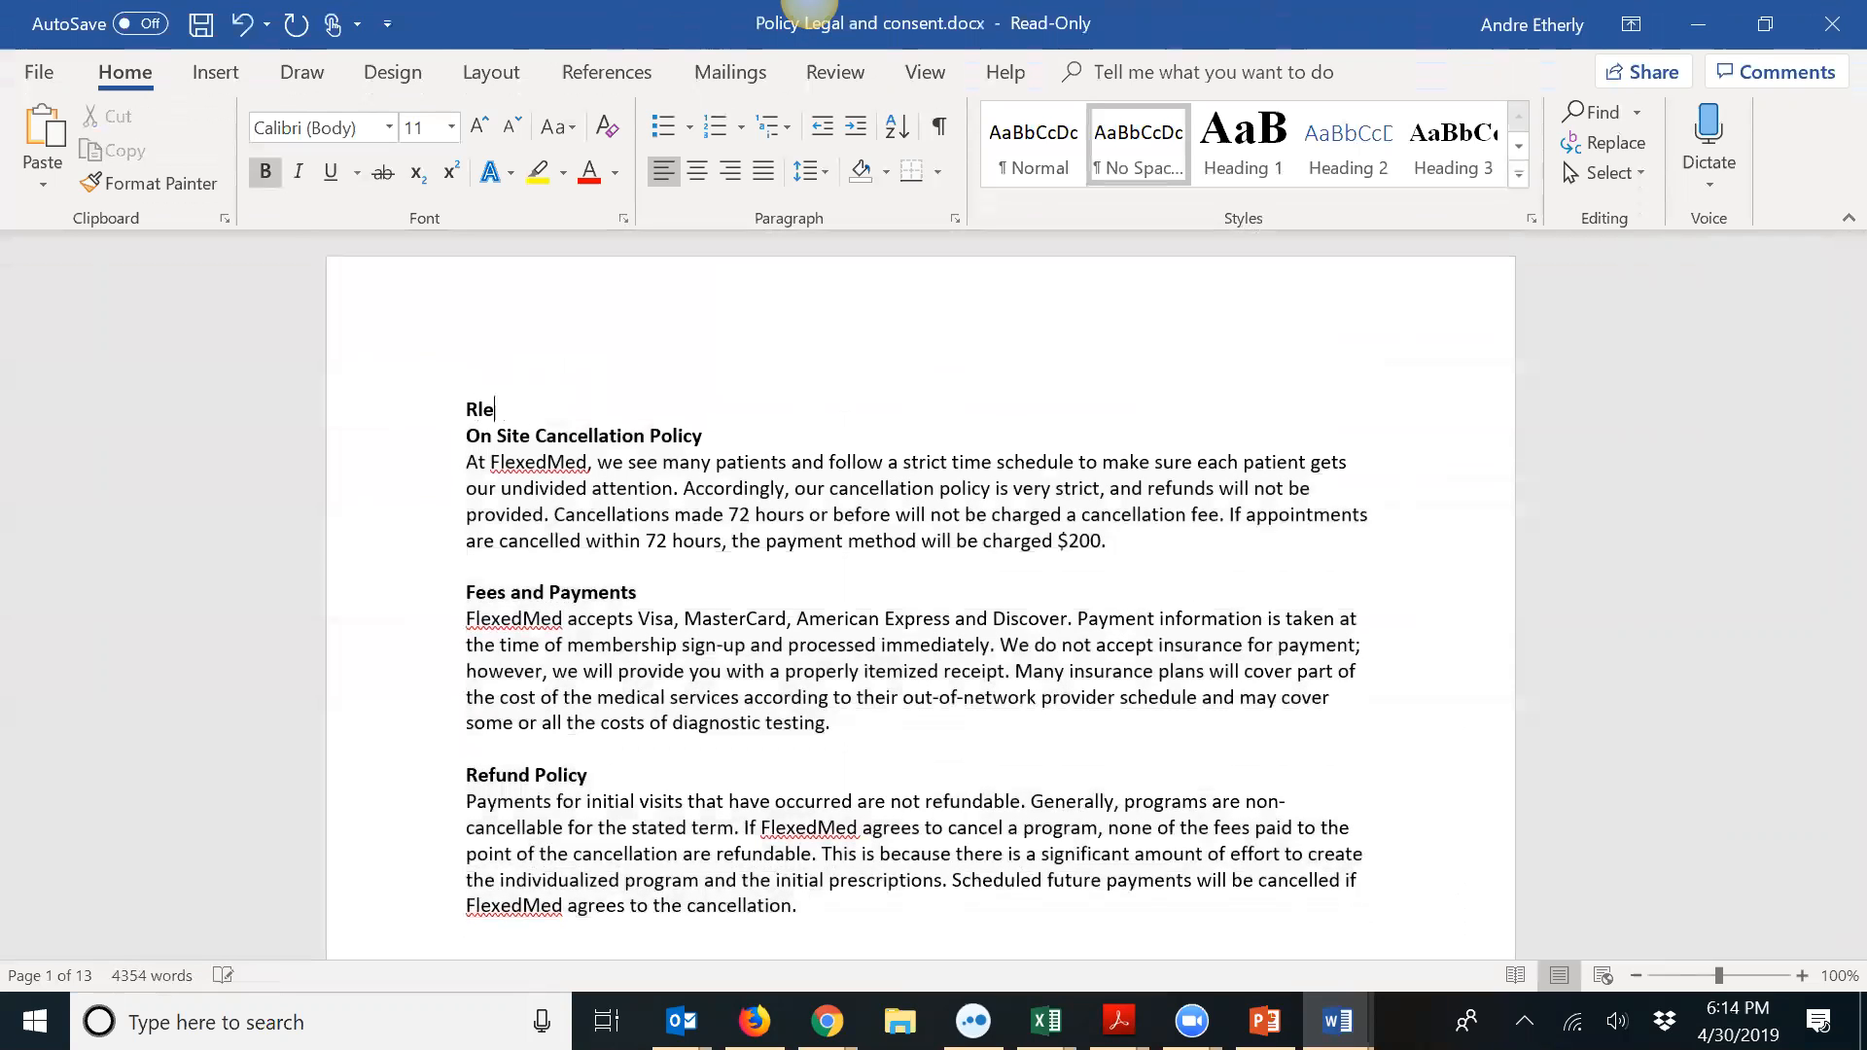
{"action": "type", "text": "Flexxe"}
{"action": "key", "text": "BackSpace"}
{"action": "type", "text": "Med"}
{"action": "type", "text": "Initial Vivist and"}
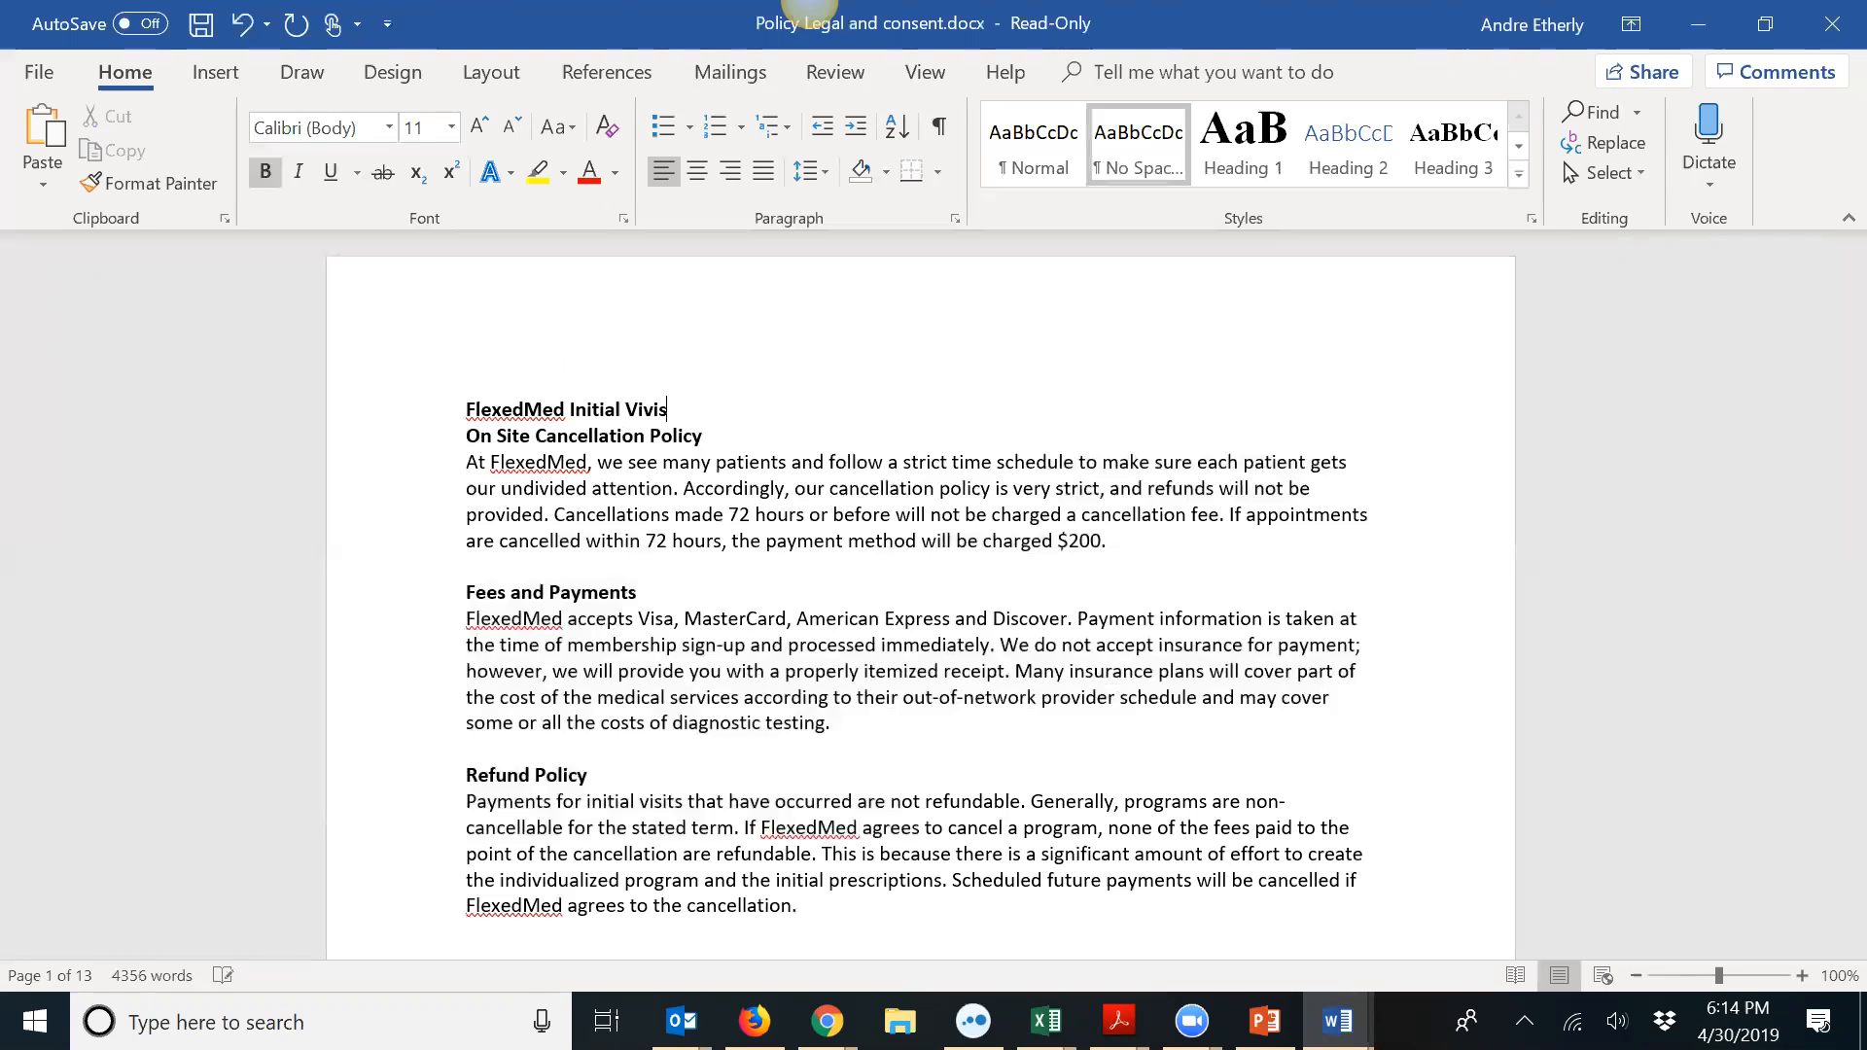
{"action": "key", "text": "BackSpace"}
{"action": "key", "text": "BackSpace"}
{"action": "key", "text": "BackSpace"}
{"action": "key", "text": "BackSpace"}
{"action": "key", "text": "BackSpace"}
{"action": "key", "text": "BackSpace"}
{"action": "key", "text": "BackSpace"}
{"action": "type", "text": "ist"}
{"action": "key", "text": "BackSpace"}
{"action": "key", "text": "BackSpace"}
{"action": "key", "text": "BackSpace"}
{"action": "type", "text": "nd Cancellation"}
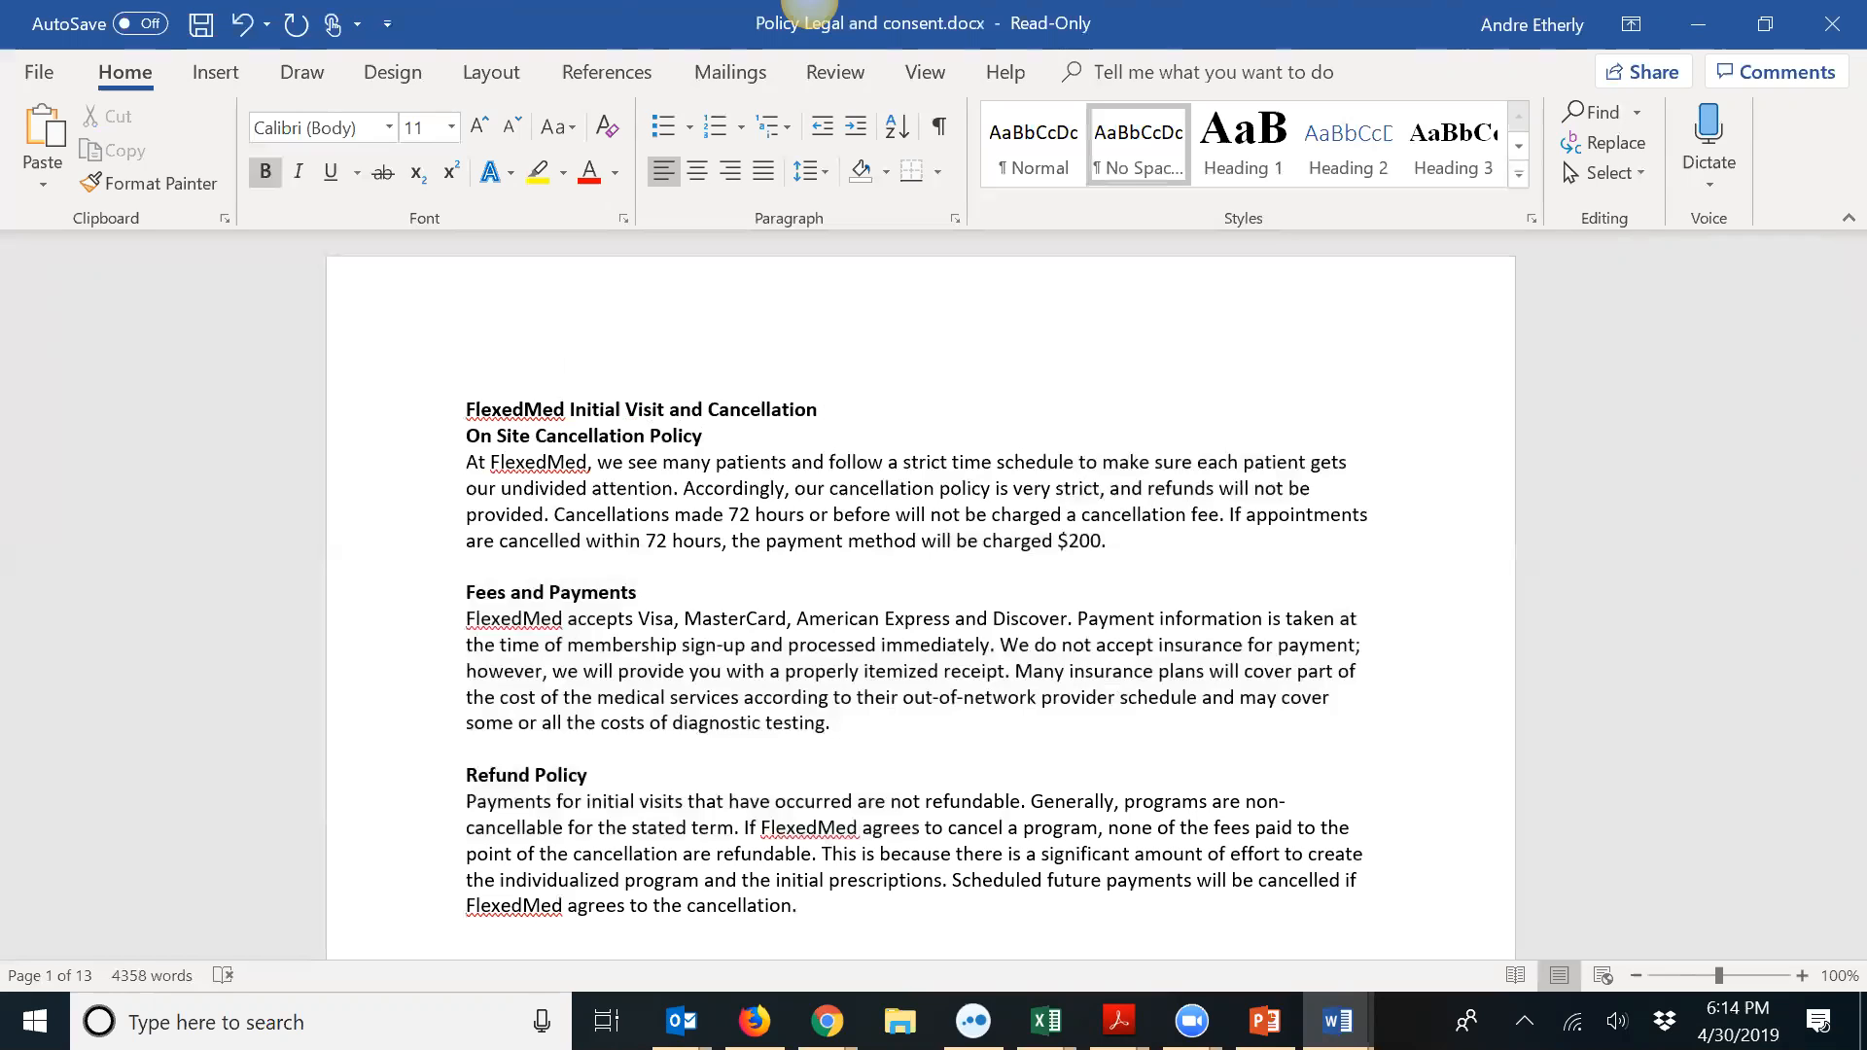
{"action": "key", "text": "BackSpace"}
{"action": "key", "text": "BackSpace"}
{"action": "key", "text": "BackSpace"}
{"action": "key", "text": "BackSpace"}
{"action": "key", "text": "BackSpace"}
{"action": "key", "text": "BackSpace"}
{"action": "key", "text": "BackSpace"}
{"action": "key", "text": "BackSpace"}
{"action": "key", "text": "BackSpace"}
{"action": "key", "text": "BackSpace"}
{"action": "key", "text": "BackSpace"}
{"action": "key", "text": "BackSpace"}
{"action": "key", "text": "BackSpace"}
{"action": "key", "text": "BackSpace"}
{"action": "key", "text": "BackSpace"}
{"action": "key", "text": "BackSpace"}
{"action": "key", "text": "BackSpace"}
{"action": "key", "text": "BackSpace"}
{"action": "key", "text": "BackSpace"}
{"action": "key", "text": "BackSpace"}
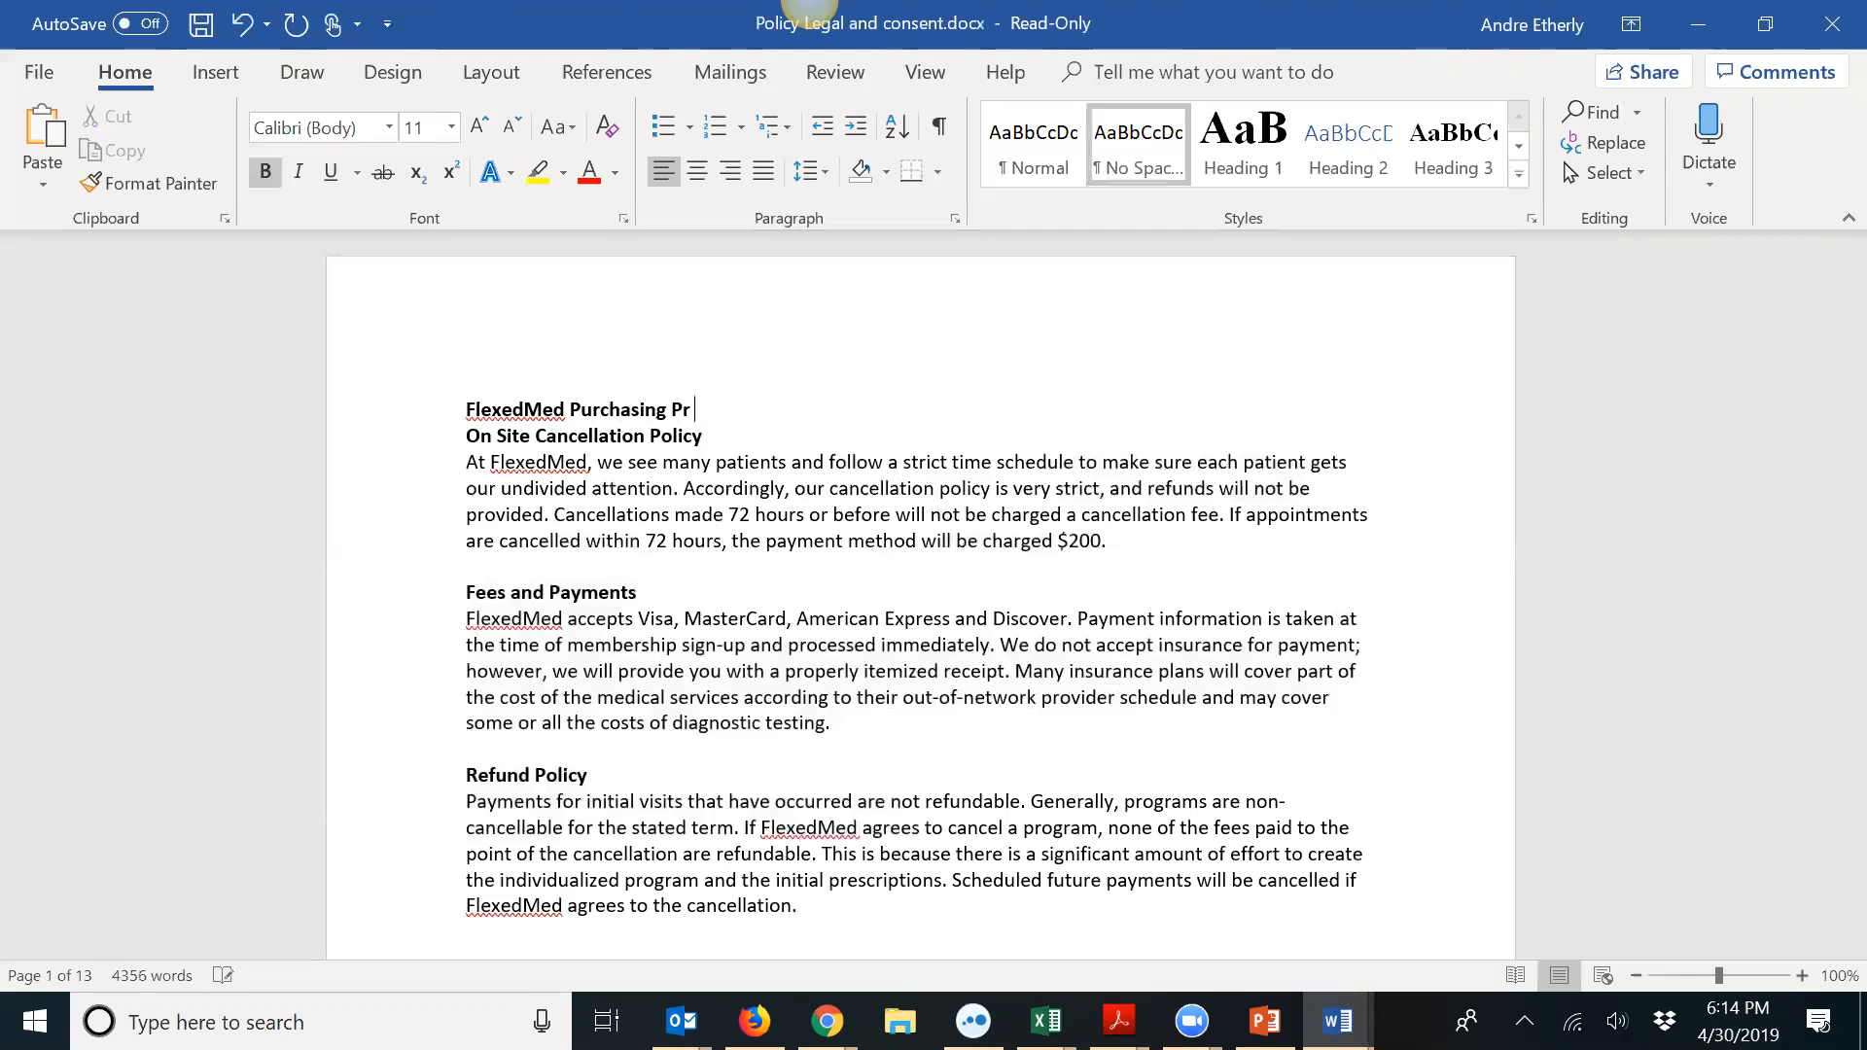
{"action": "key", "text": "Return"}
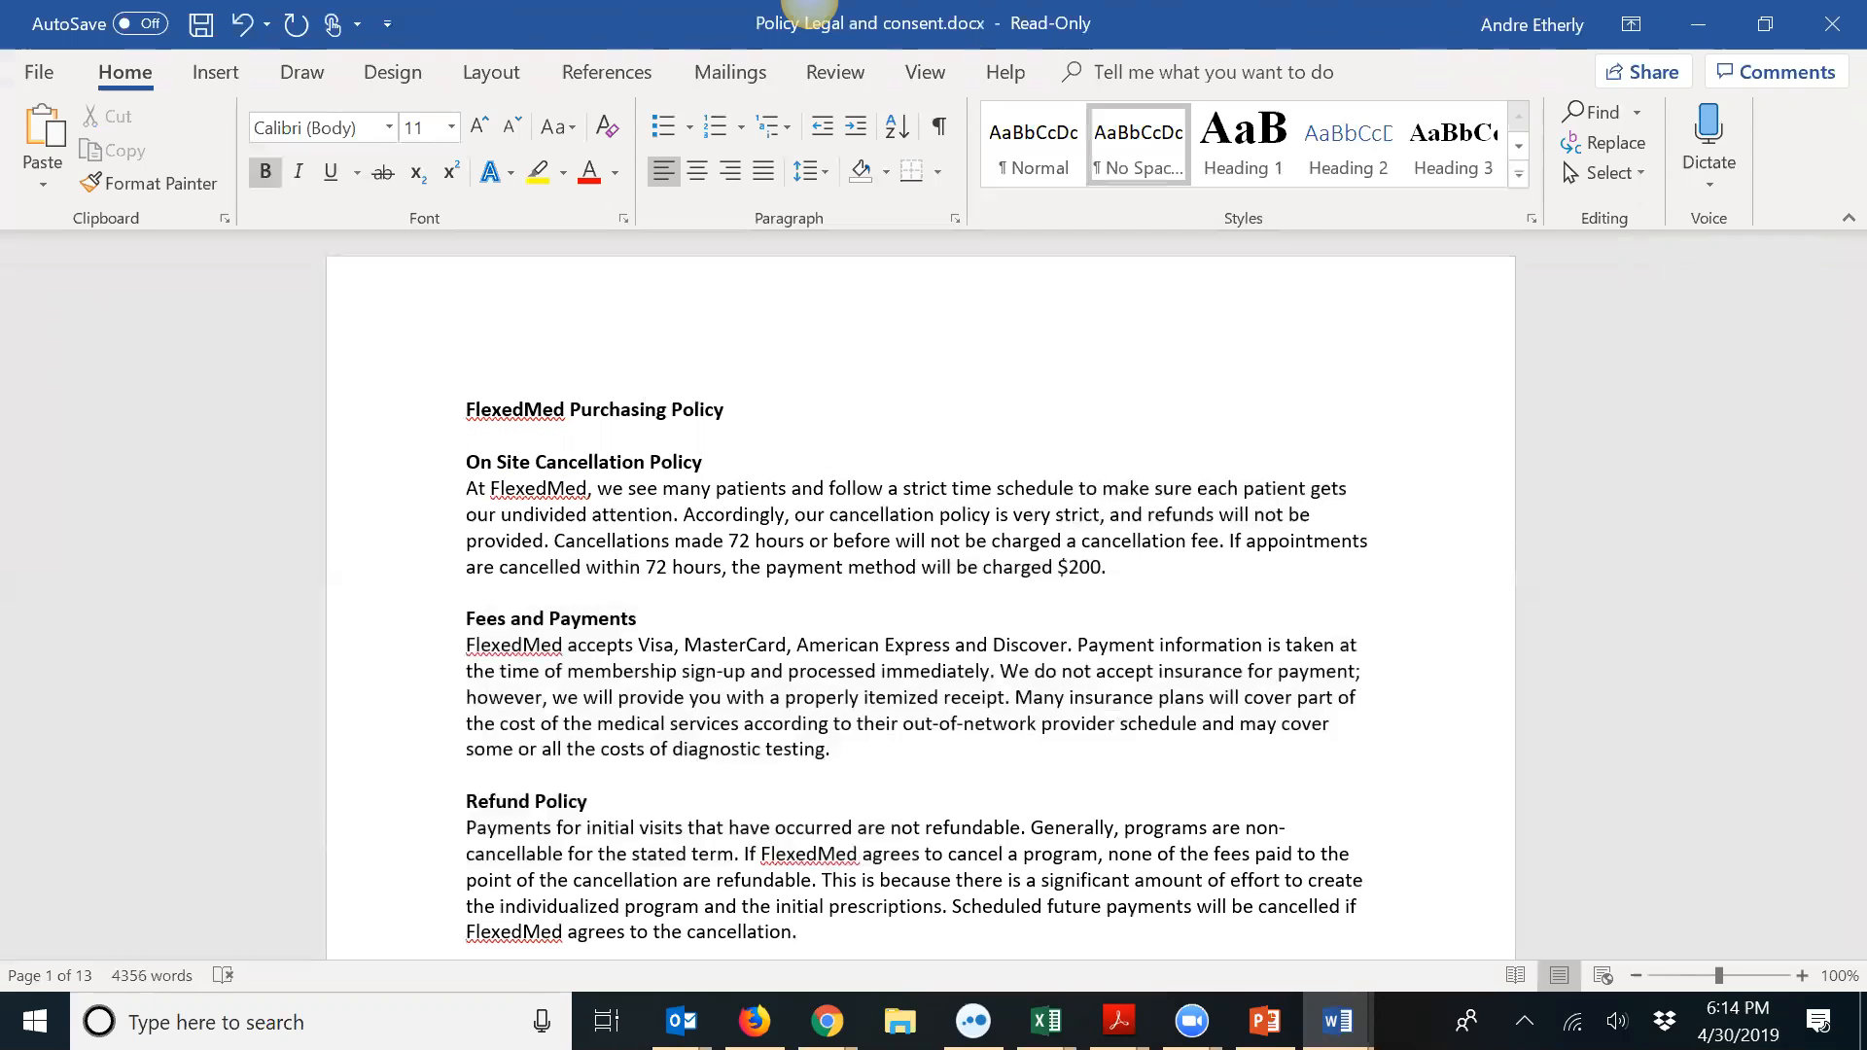
{"action": "left_click", "coordinate": [1221, 166]}
Step: Print the current page with Microsoft Print to PDF, saved as 'FlexedMed Purchasing policy'
{"action": "scroll", "coordinate": [817, 453], "scroll_direction": "down", "scroll_amount": 3}
{"action": "scroll", "coordinate": [817, 448], "scroll_direction": "up", "scroll_amount": 3}
{"action": "left_click", "coordinate": [29, 72]}
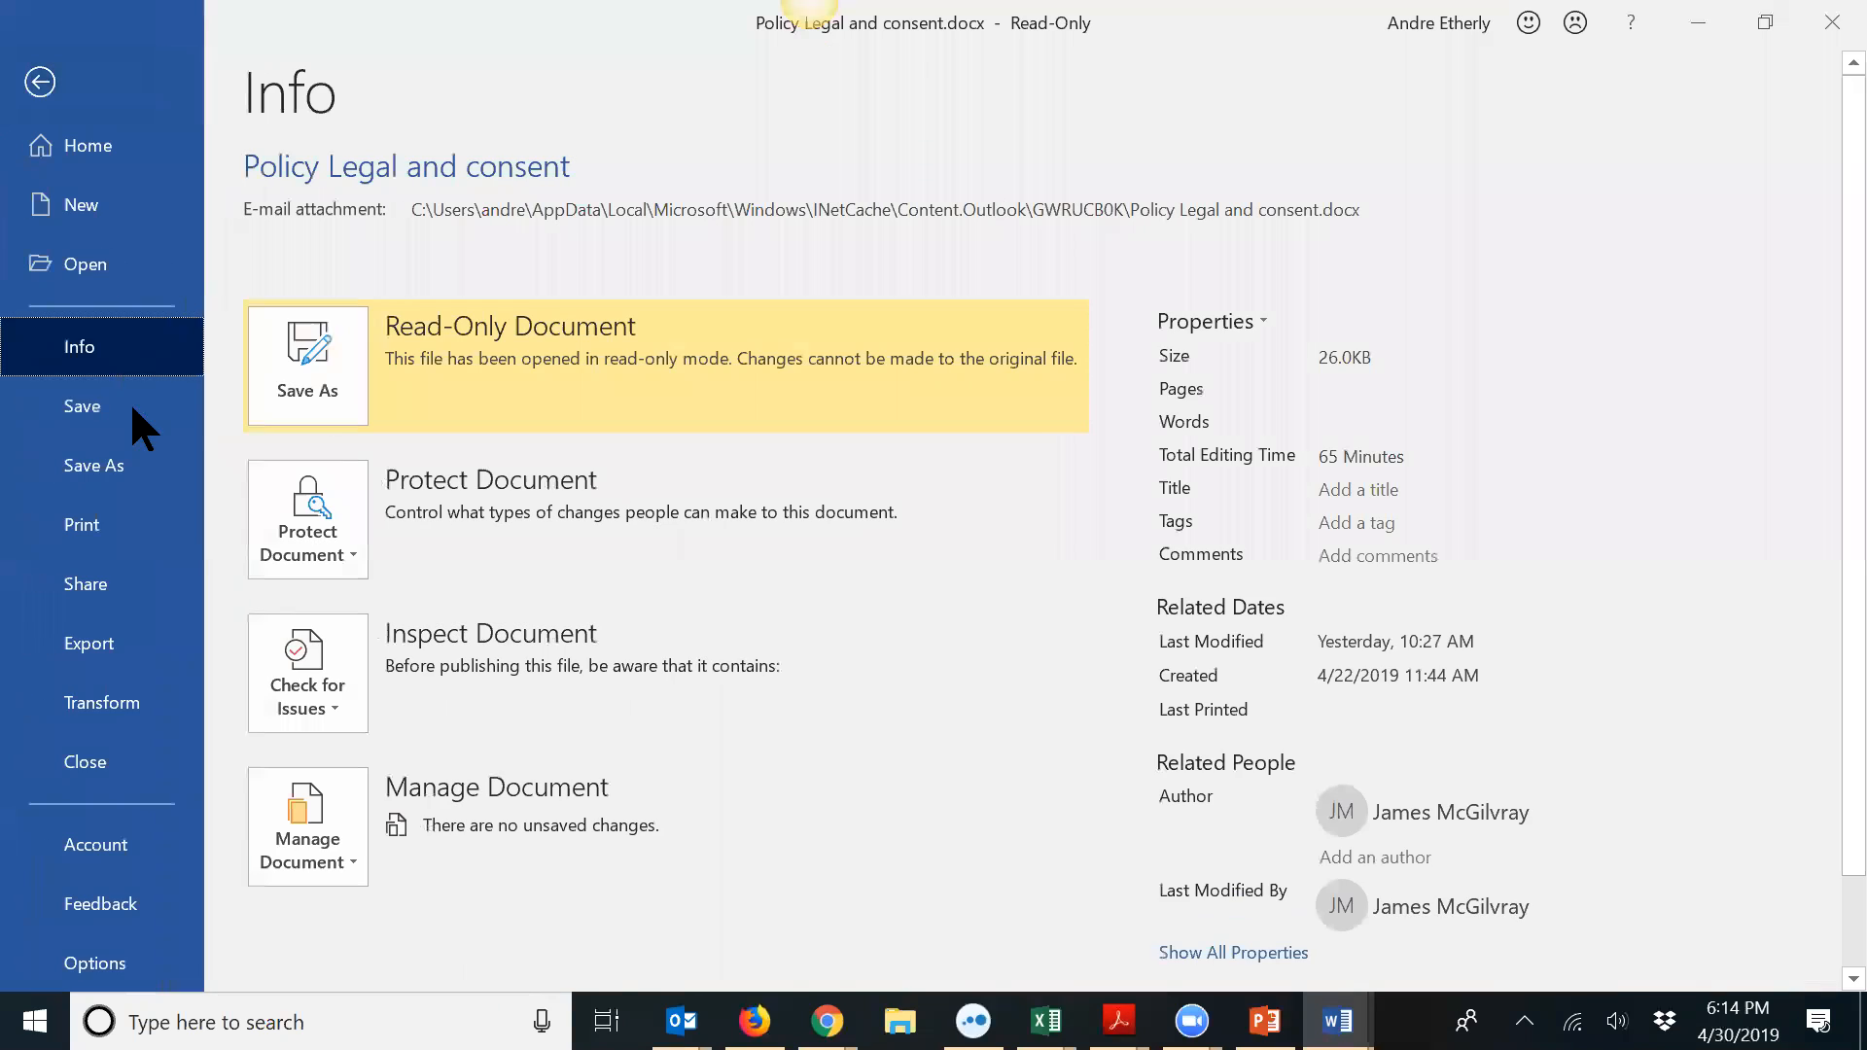
{"action": "left_click", "coordinate": [118, 520]}
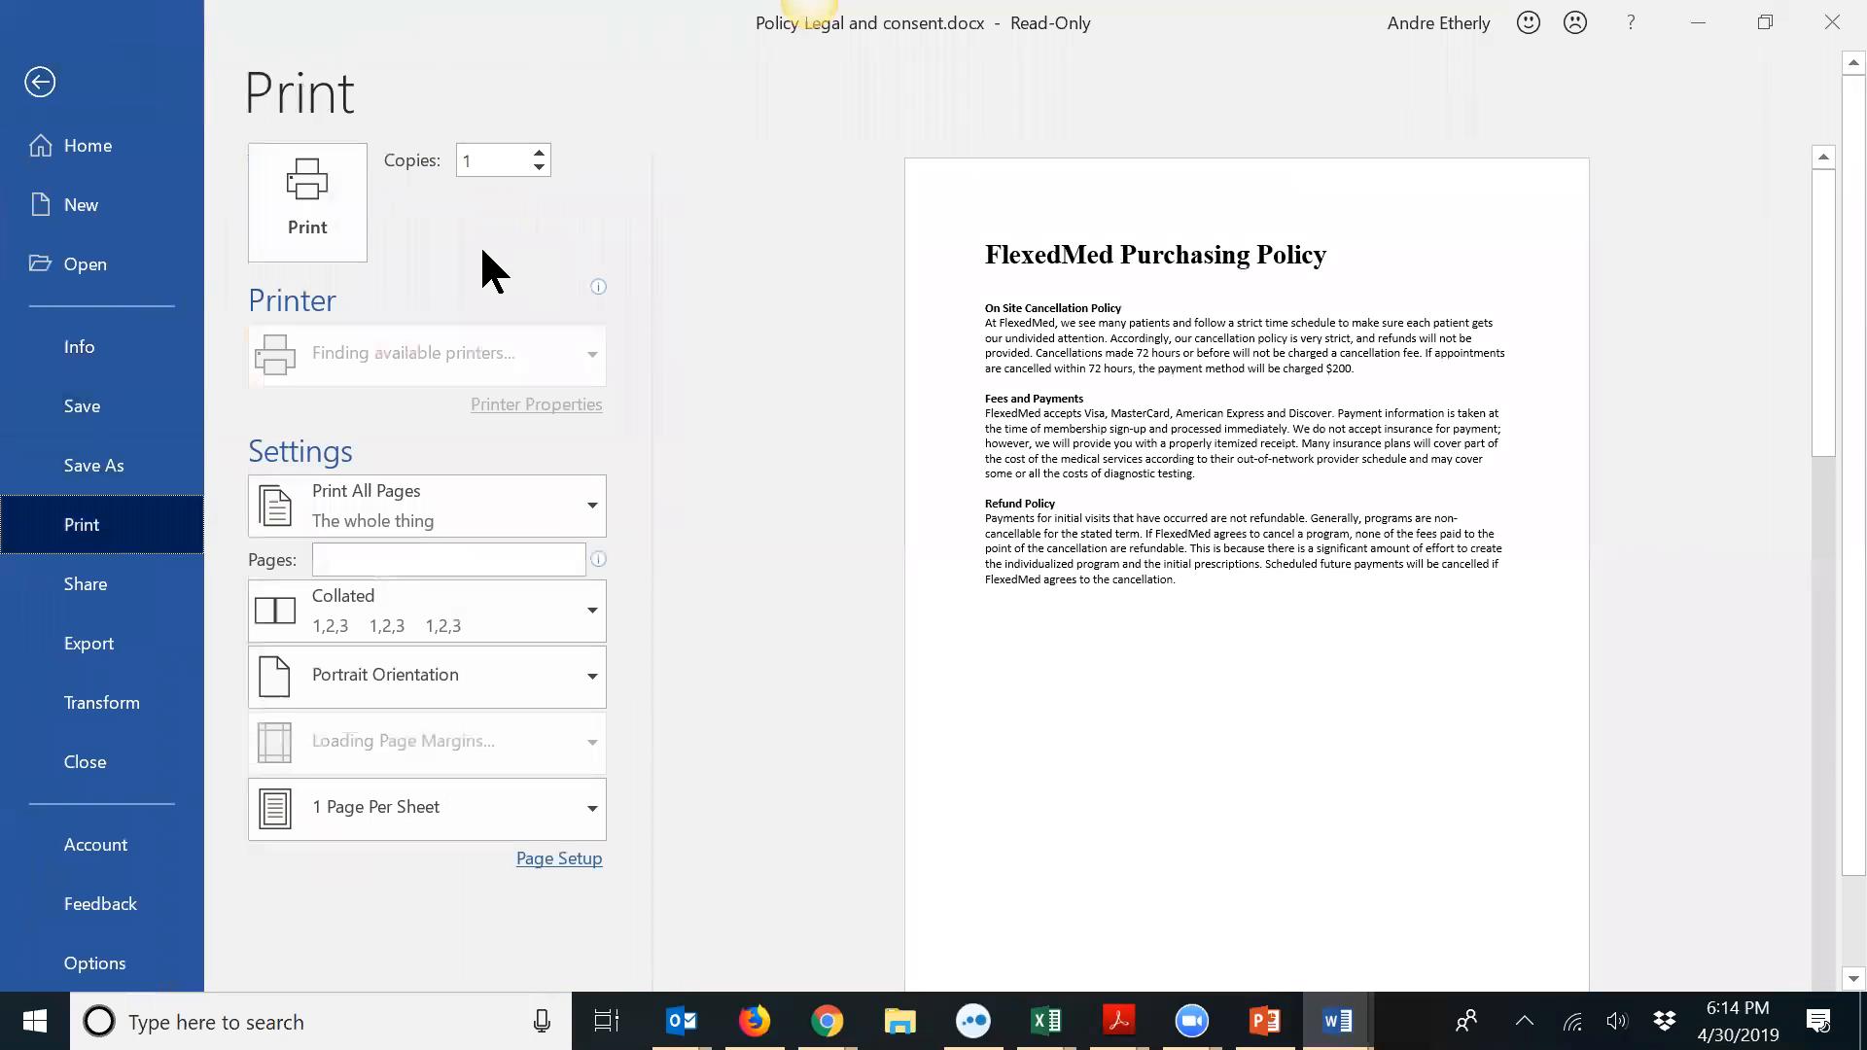
{"action": "left_click", "coordinate": [591, 508]}
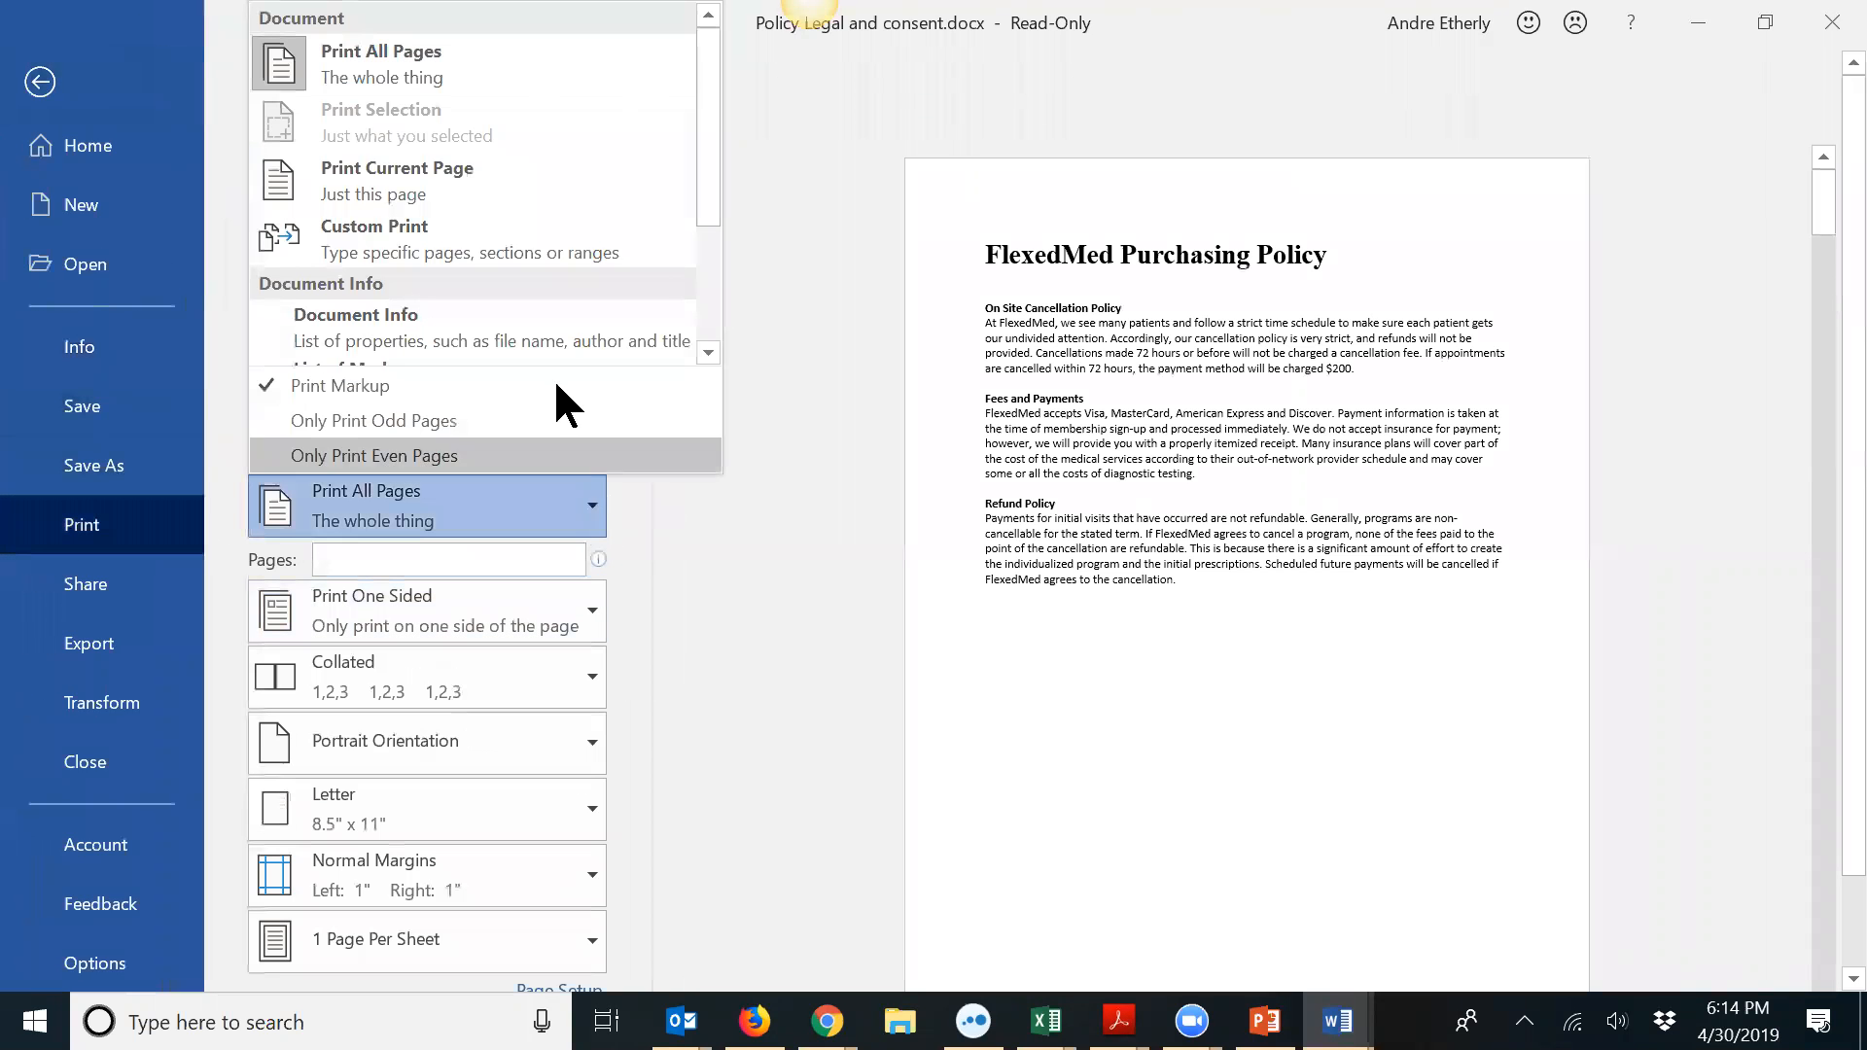
{"action": "left_click", "coordinate": [505, 165]}
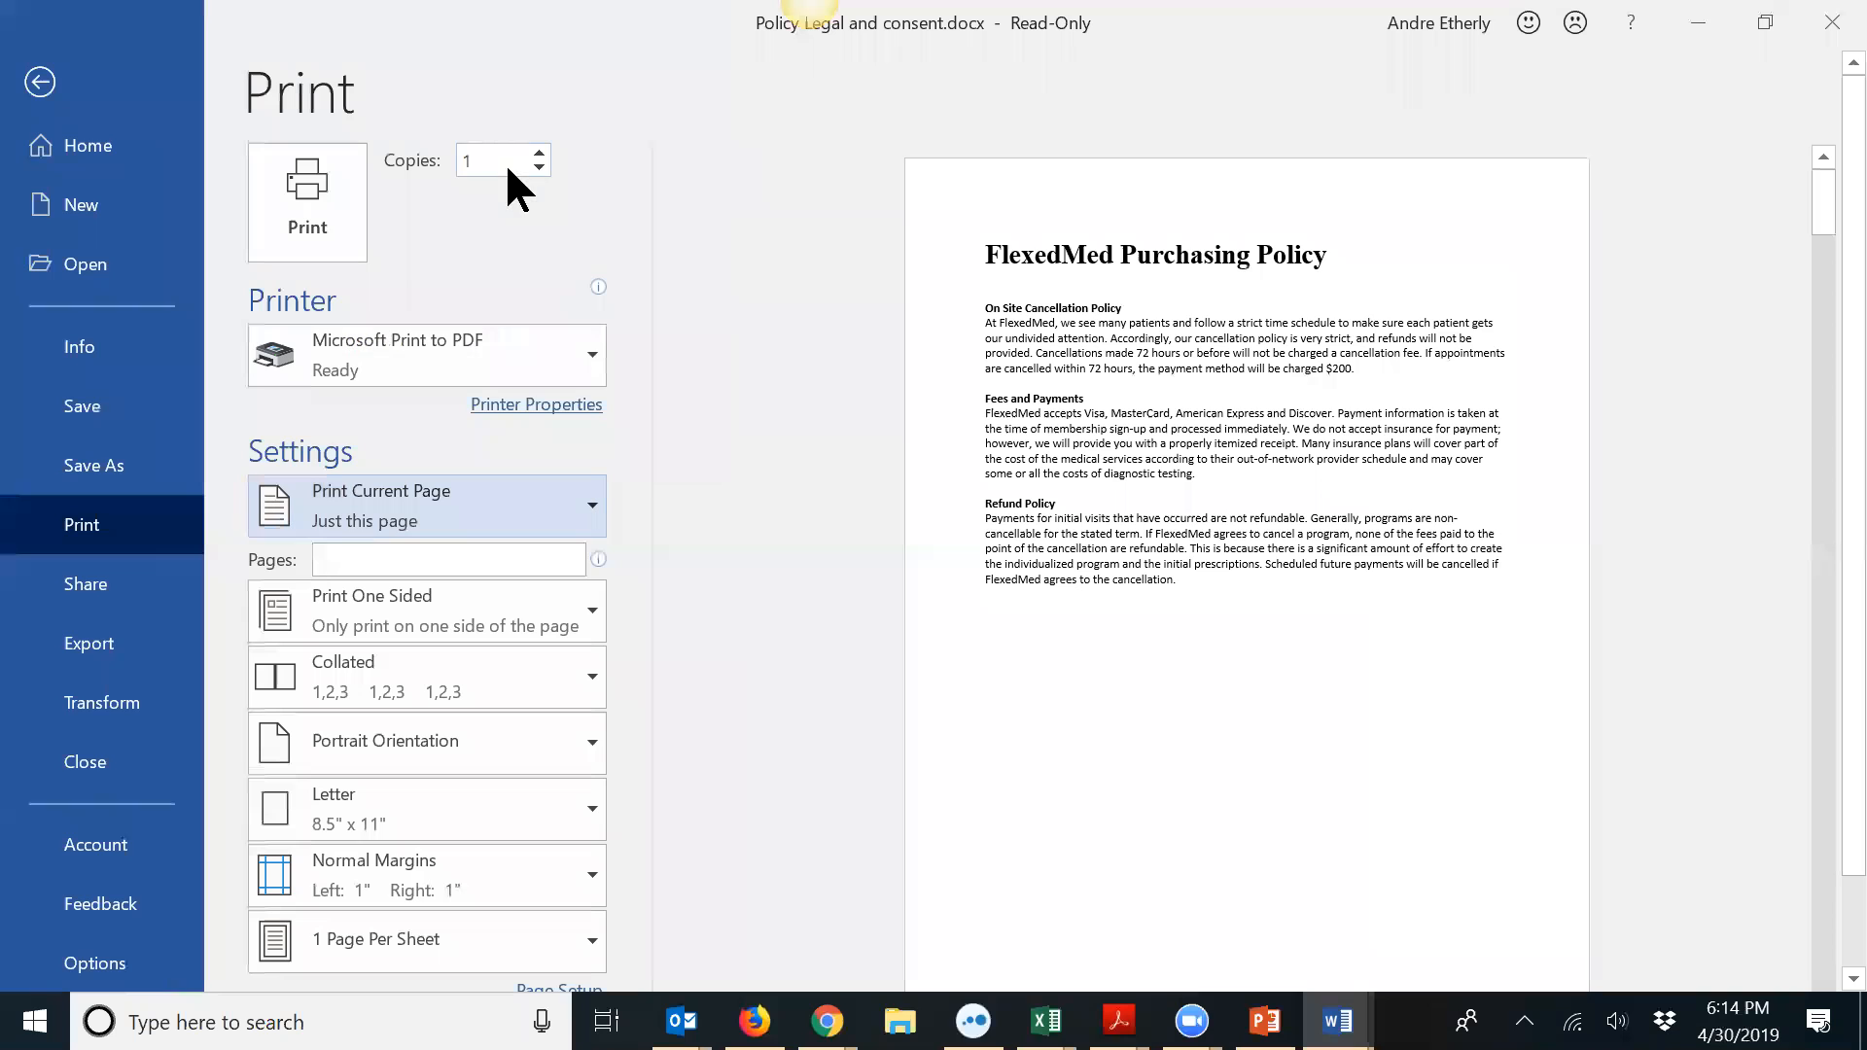
{"action": "left_click", "coordinate": [325, 202]}
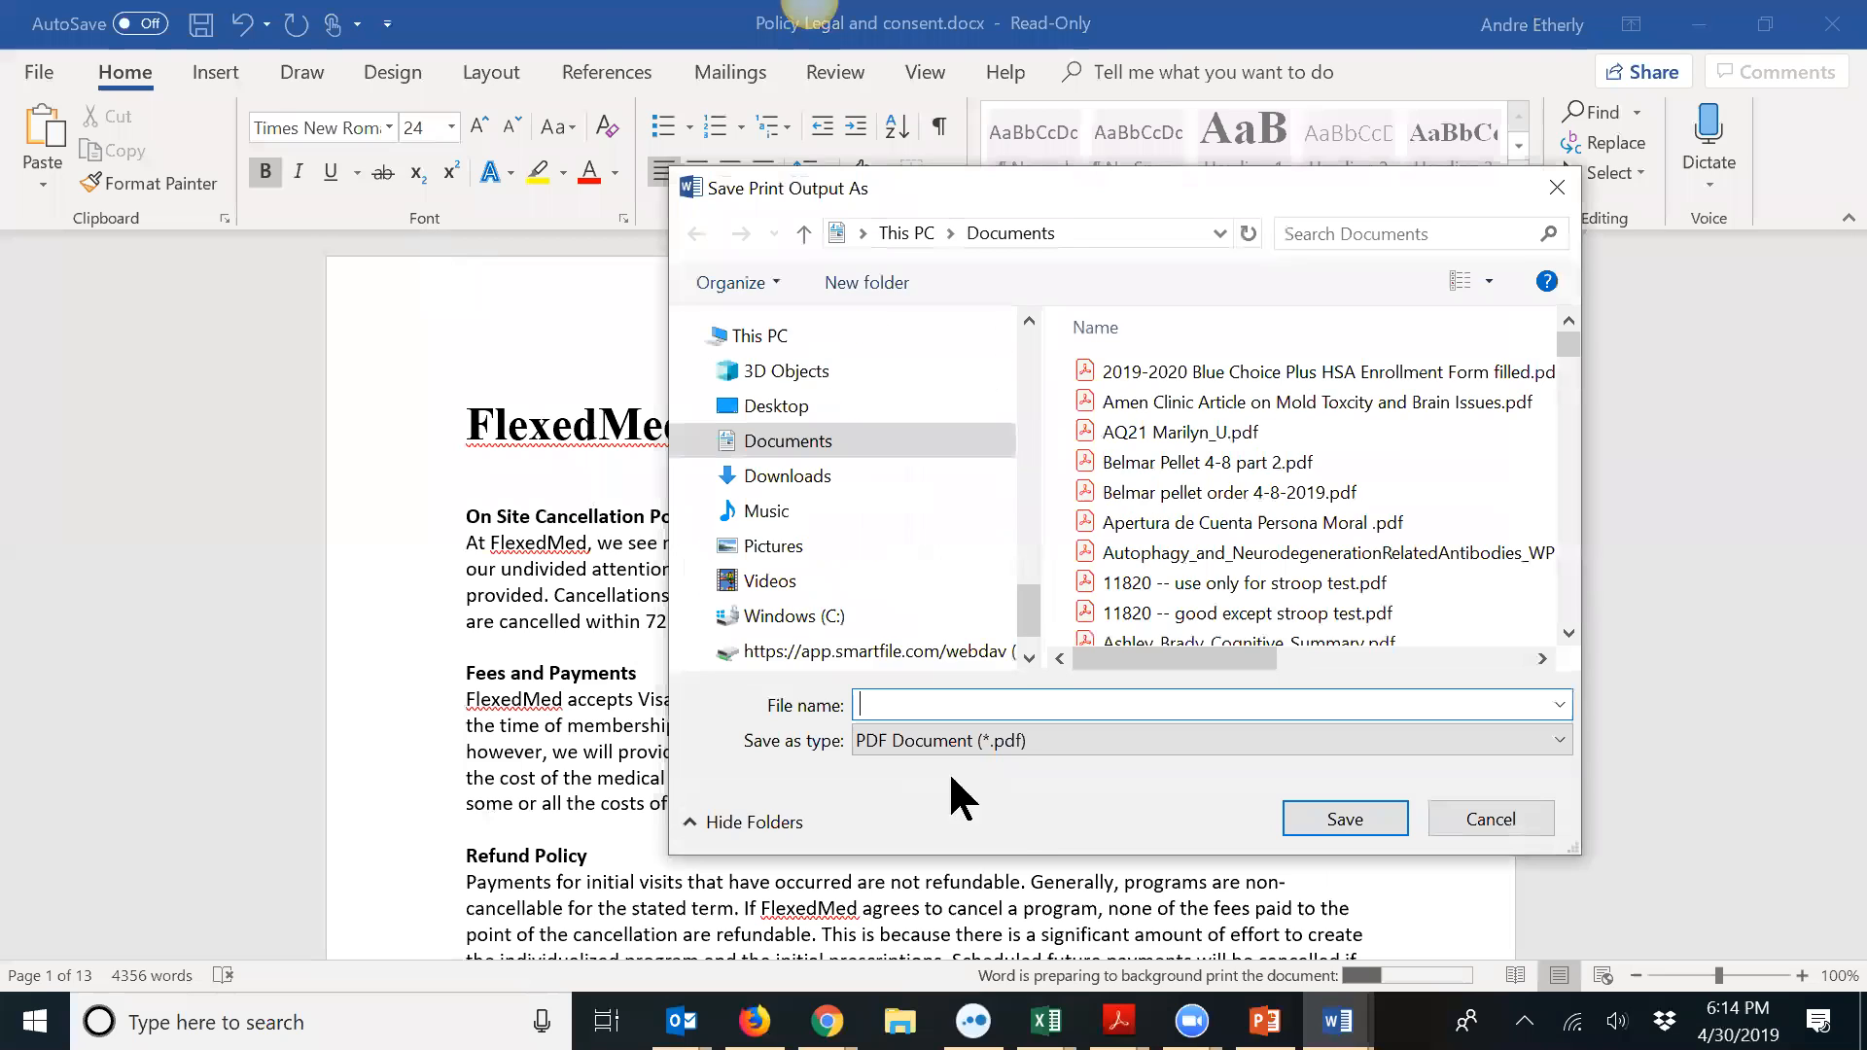
{"action": "type", "text": "Flexed"}
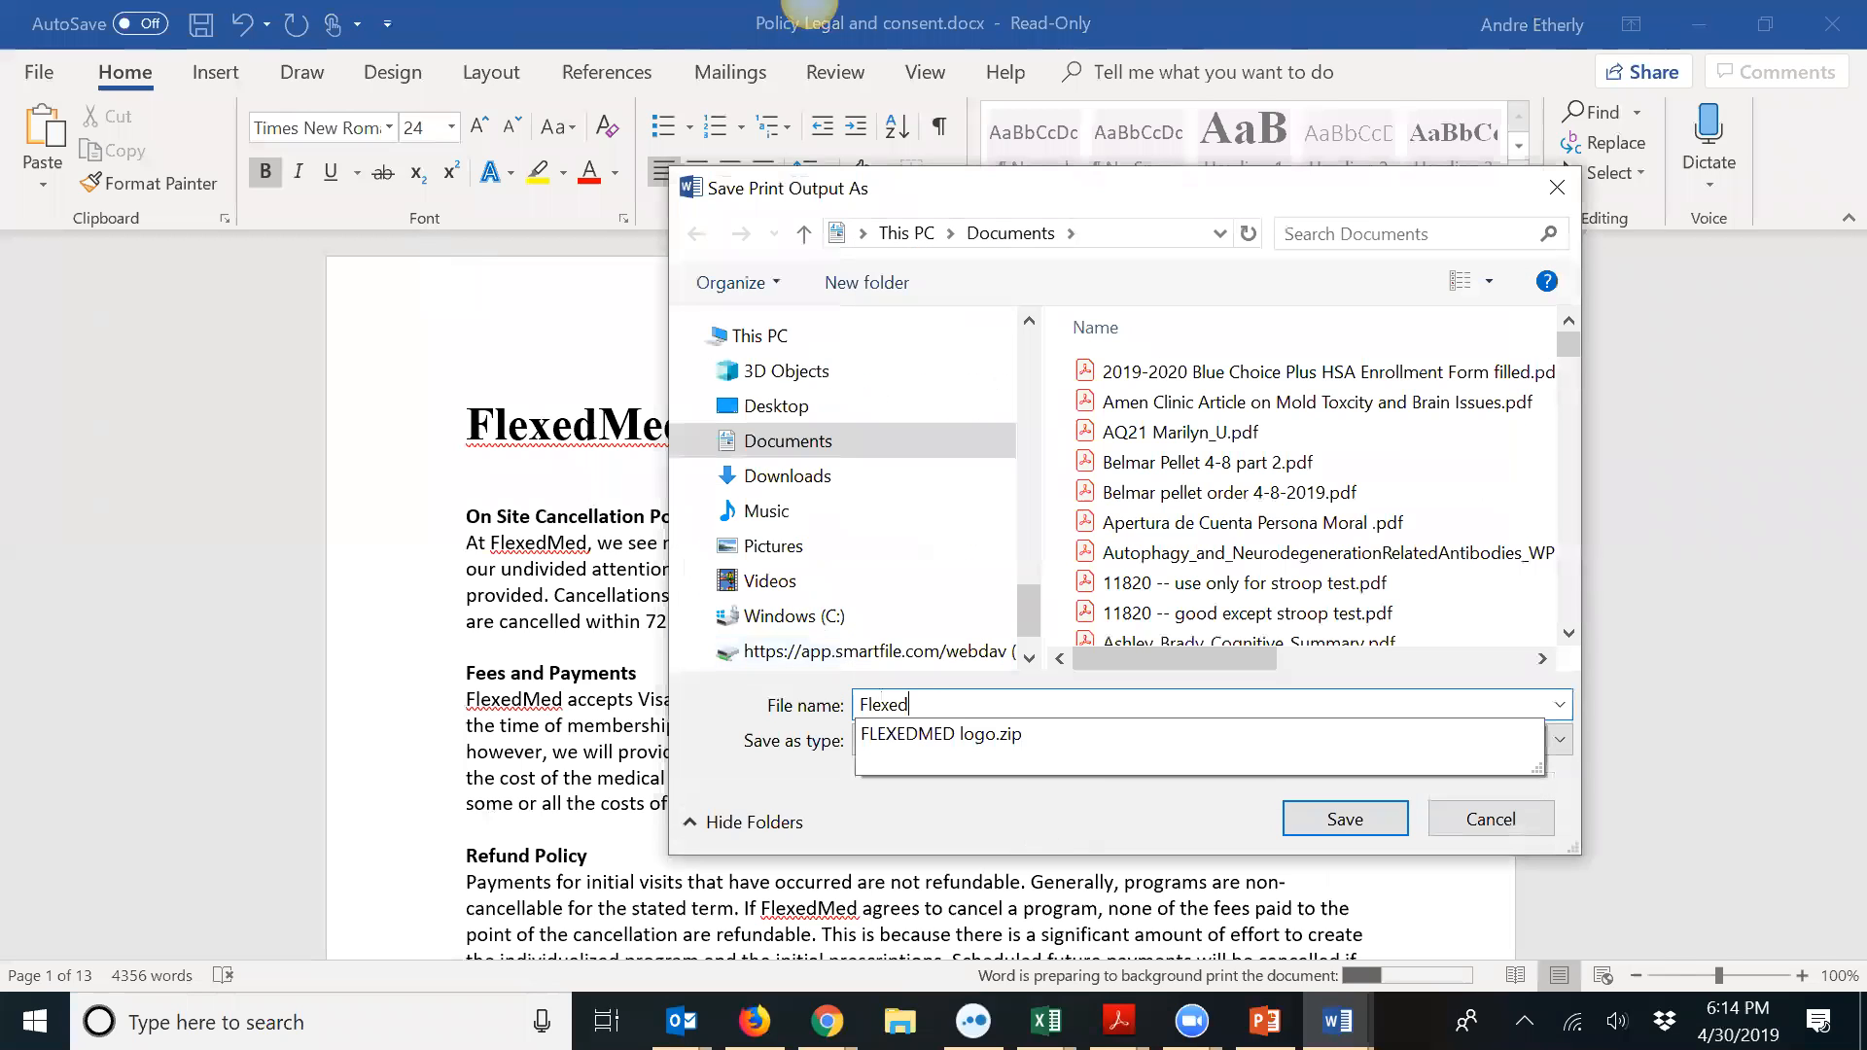
{"action": "type", "text": "Med Purchasing policy"}
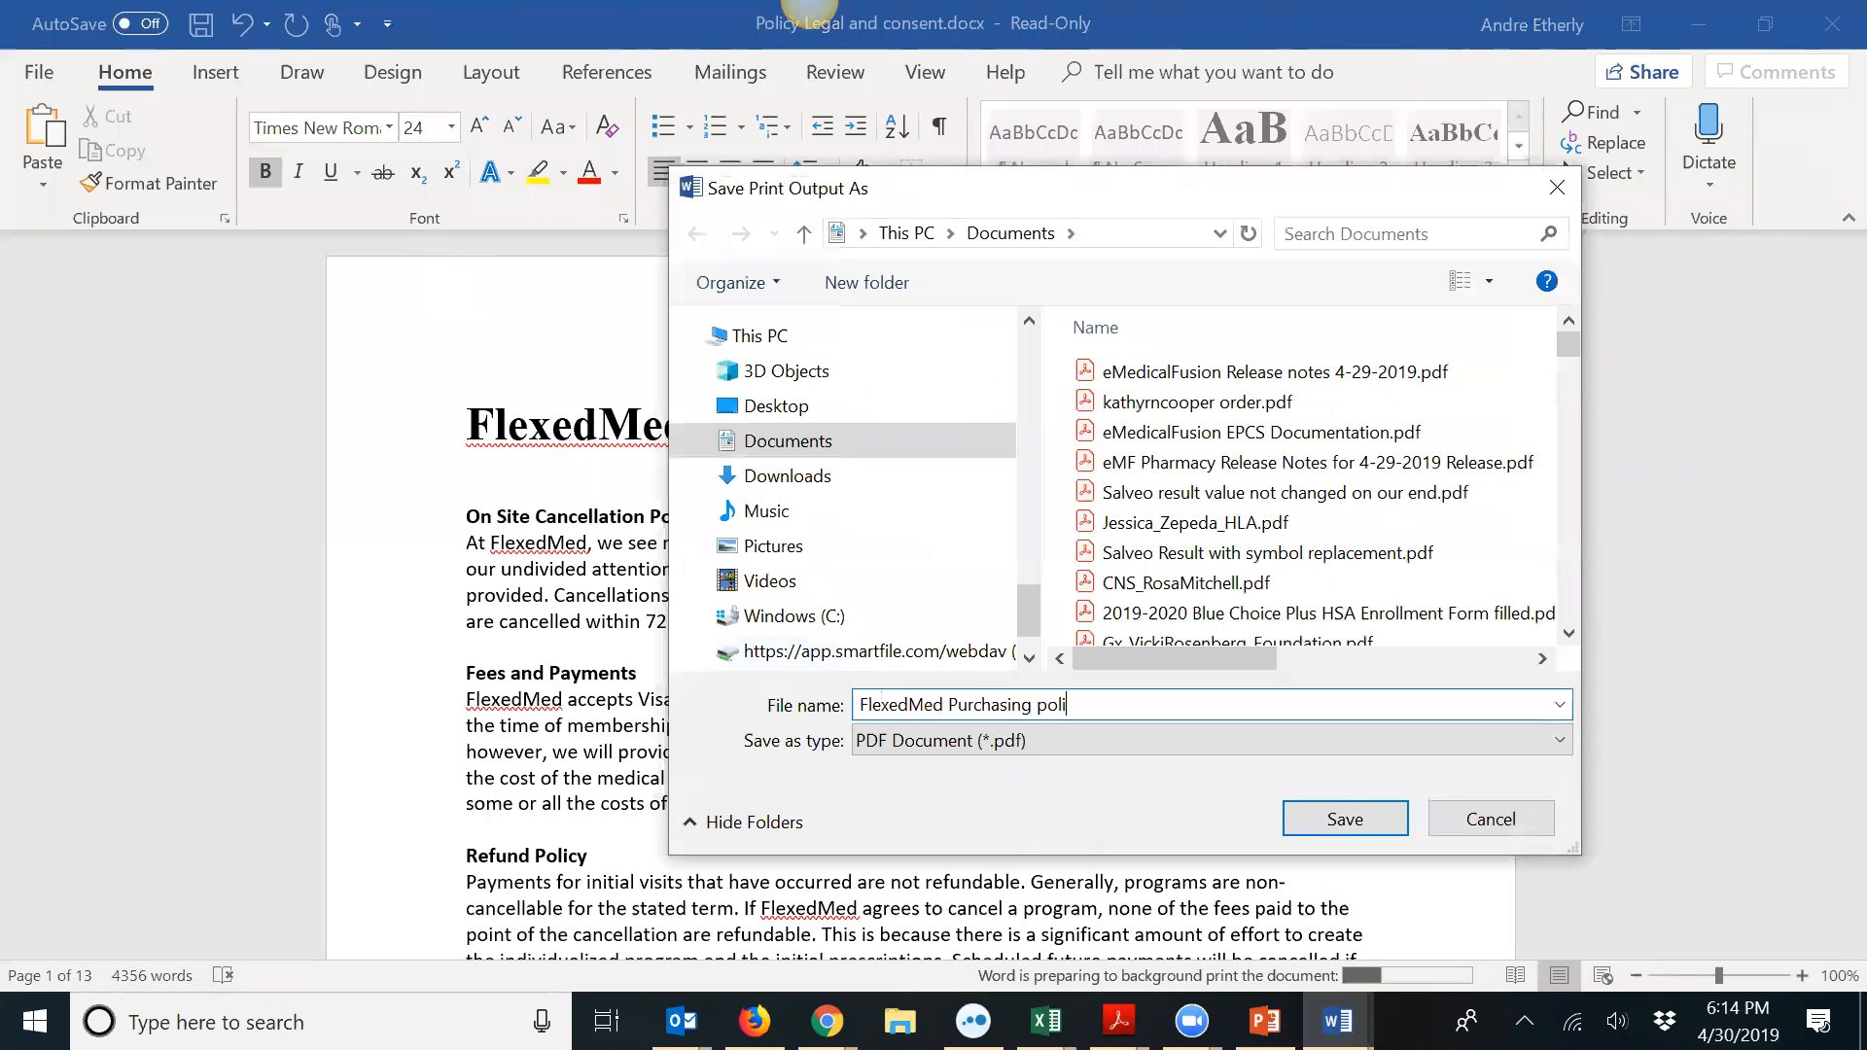
{"action": "left_click", "coordinate": [1345, 819]}
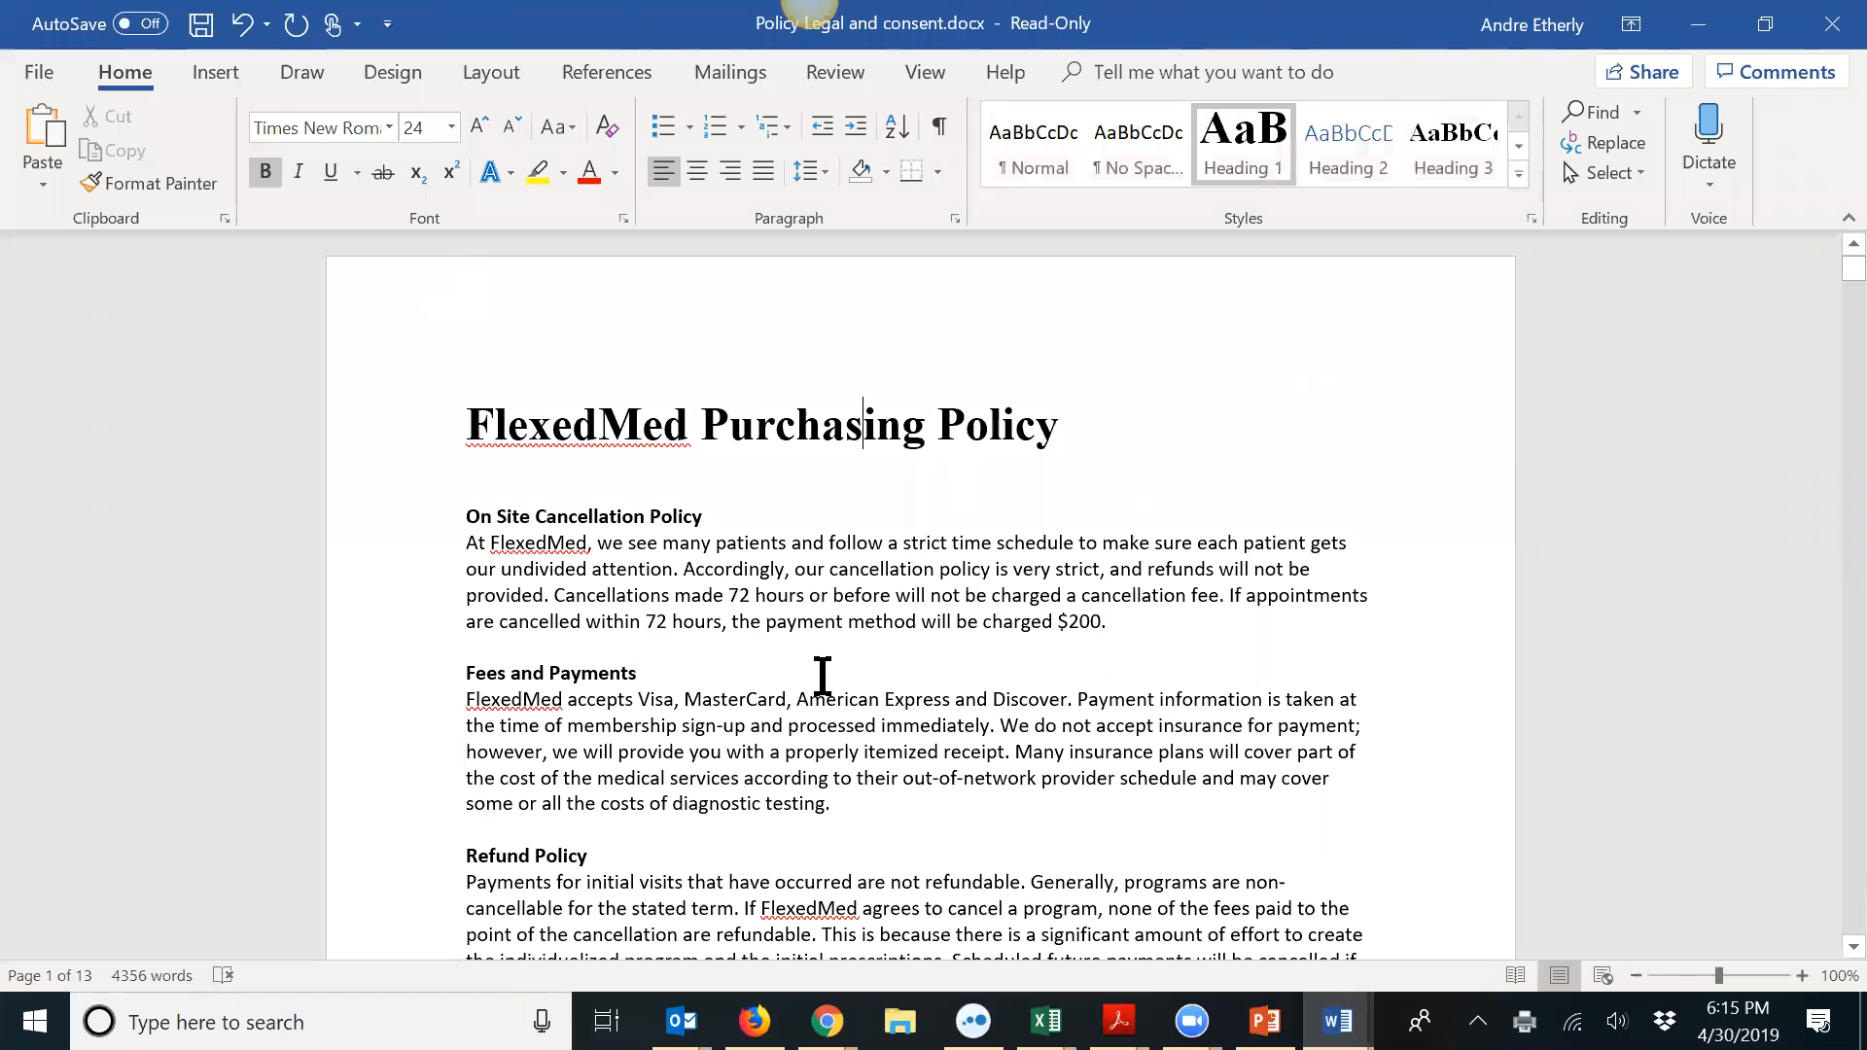
Step: Open the Flexed4Him Low-T Membership item for editing under Admin Options > Manage Items For Sale
{"action": "left_click", "coordinate": [825, 1011]}
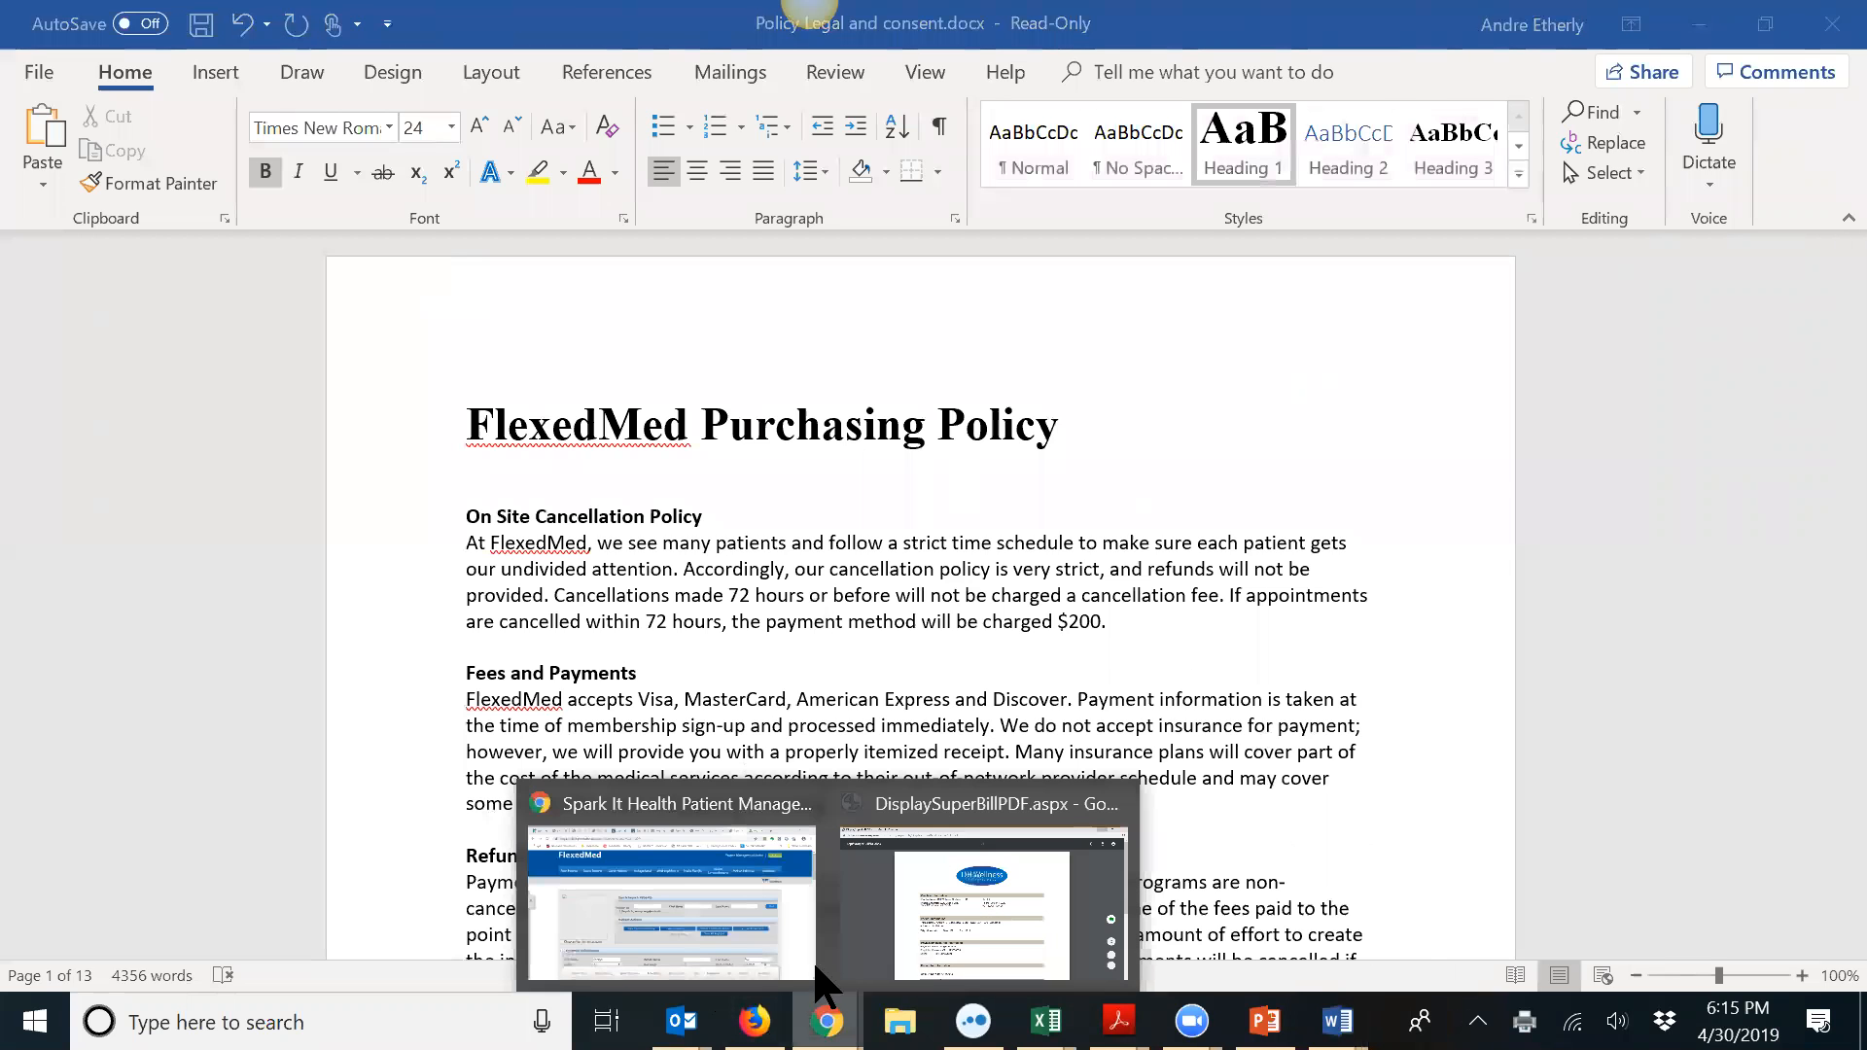
{"action": "left_click", "coordinate": [719, 801]}
{"action": "left_click", "coordinate": [604, 291]}
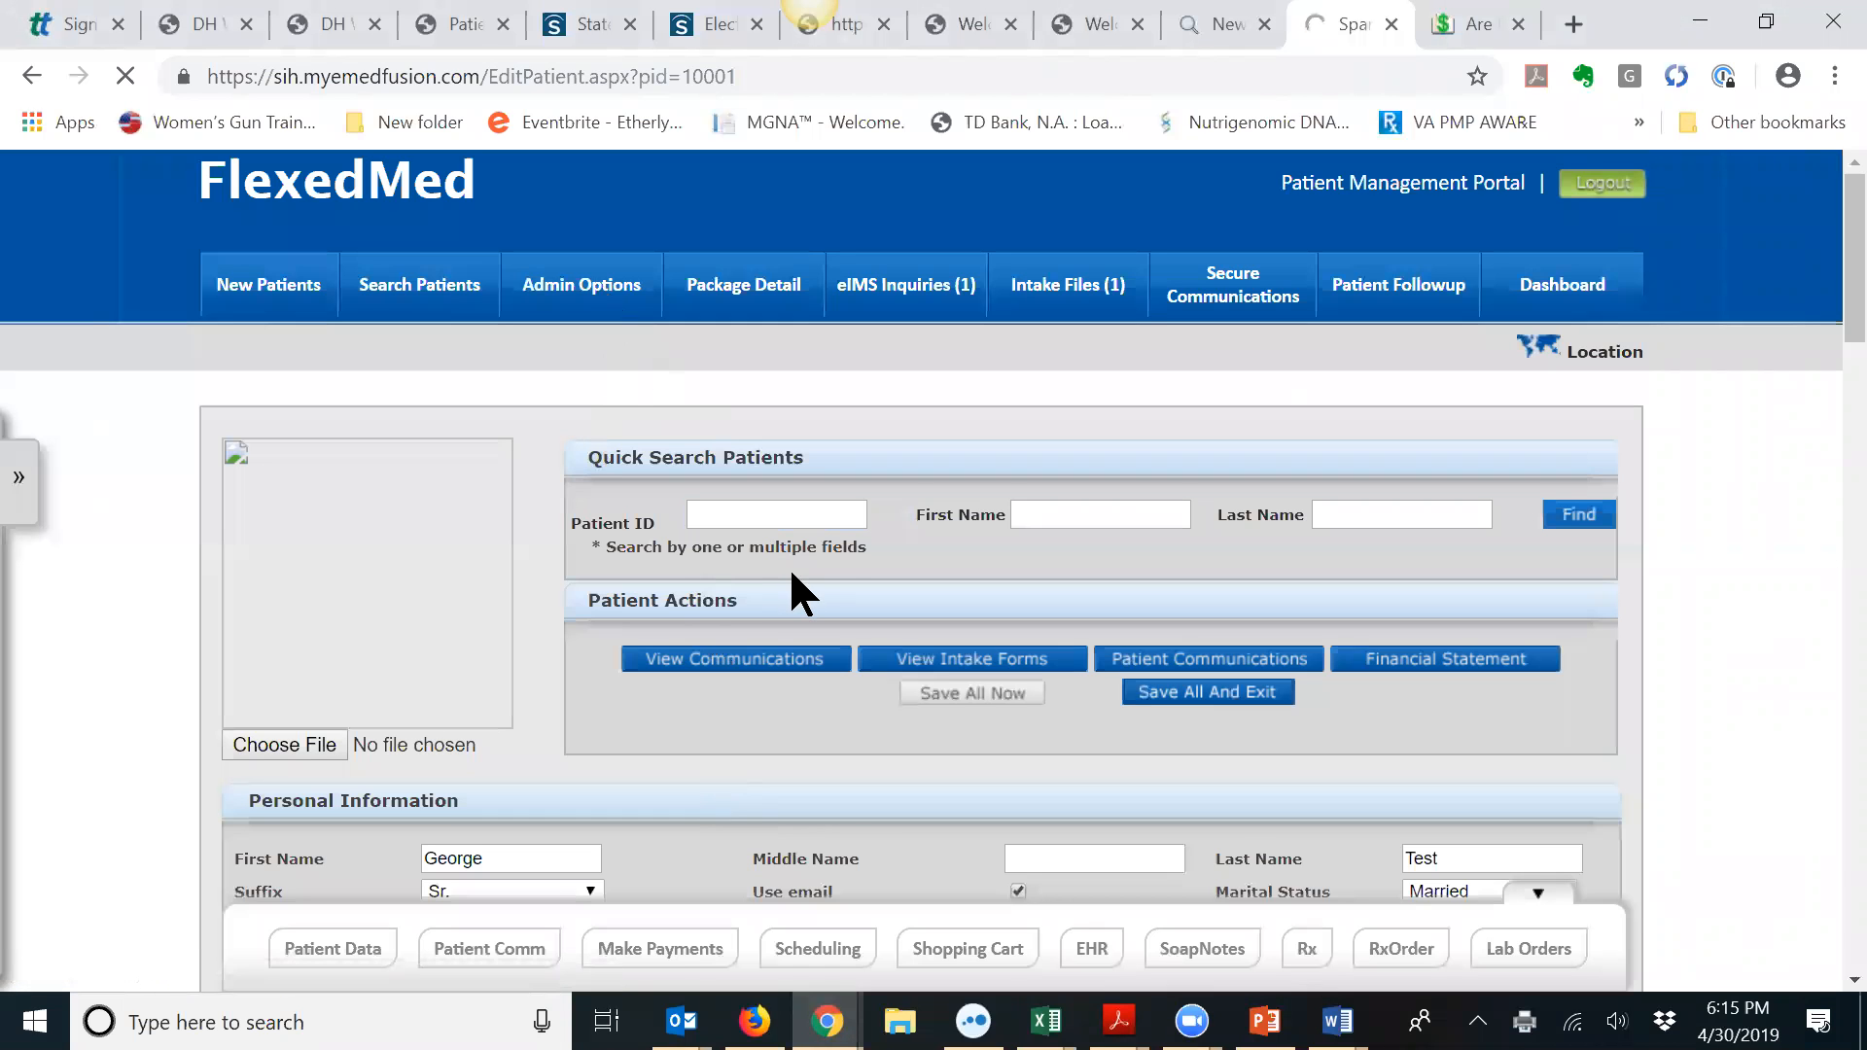
{"action": "scroll", "coordinate": [758, 594], "scroll_direction": "down", "scroll_amount": 8}
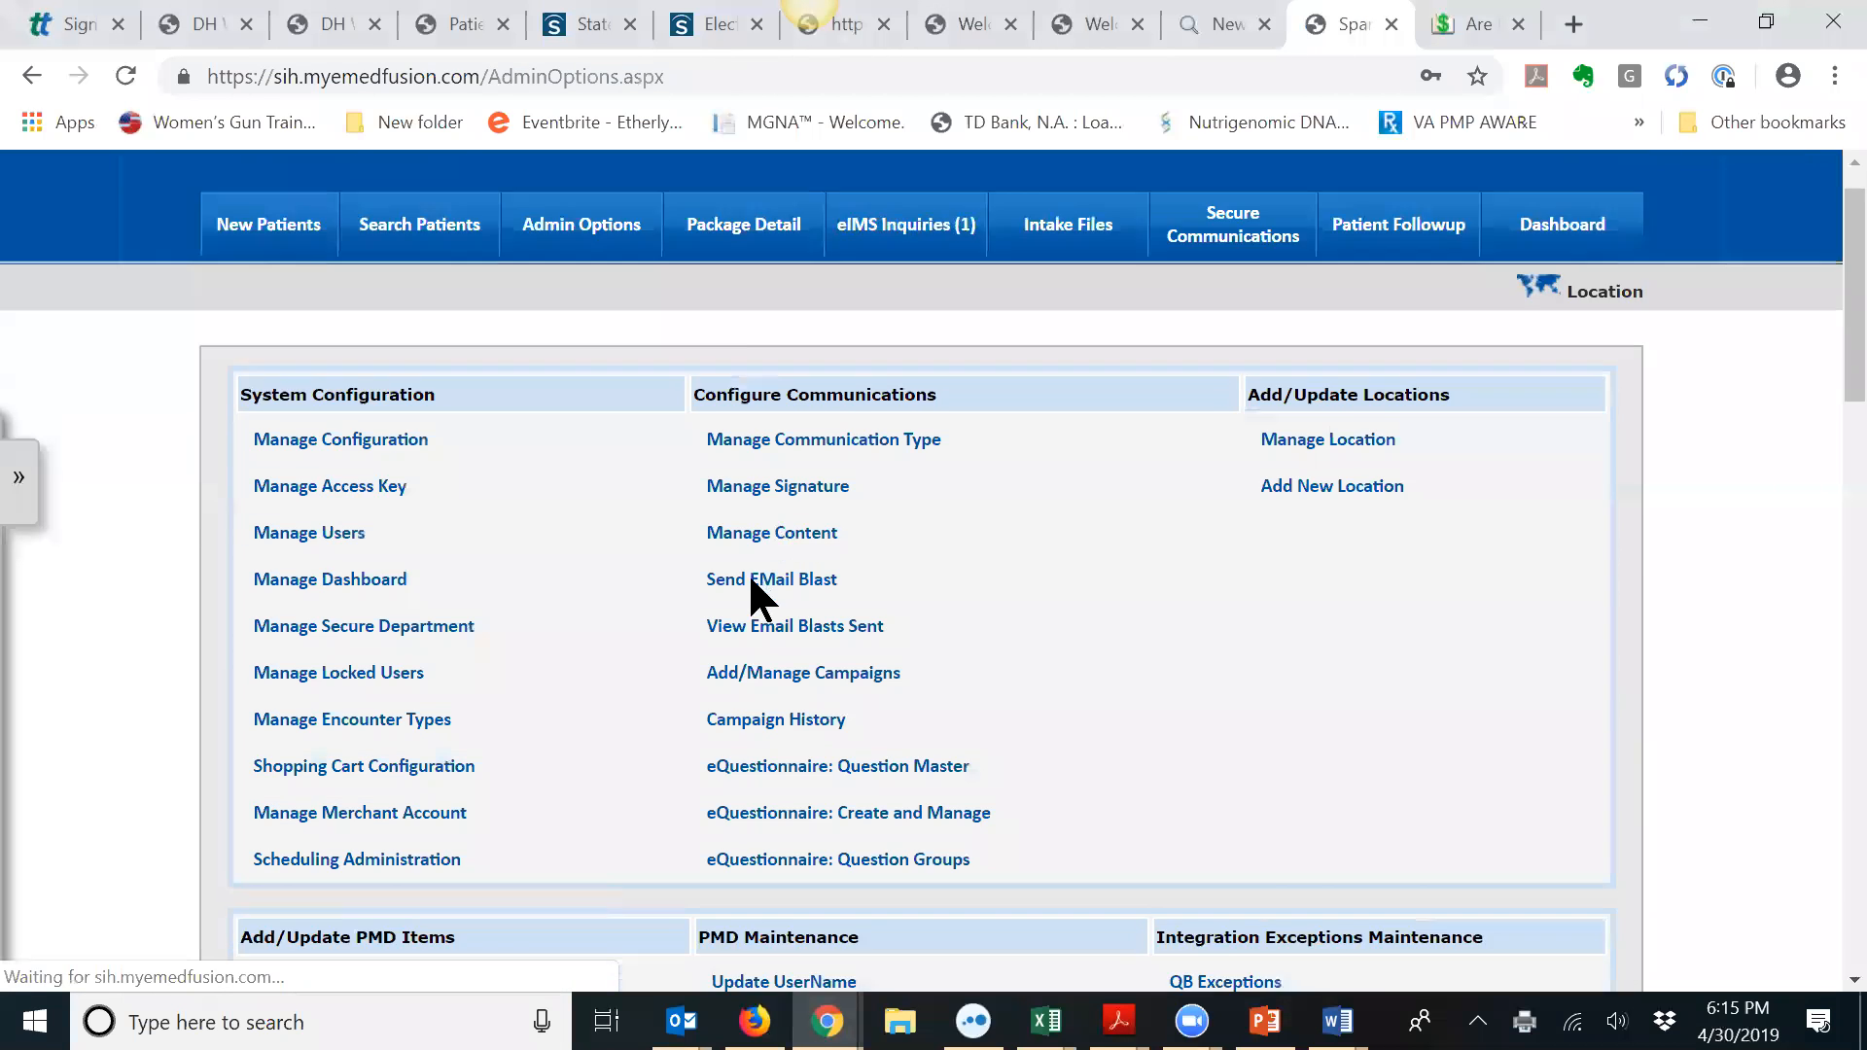
{"action": "left_click", "coordinate": [399, 312]}
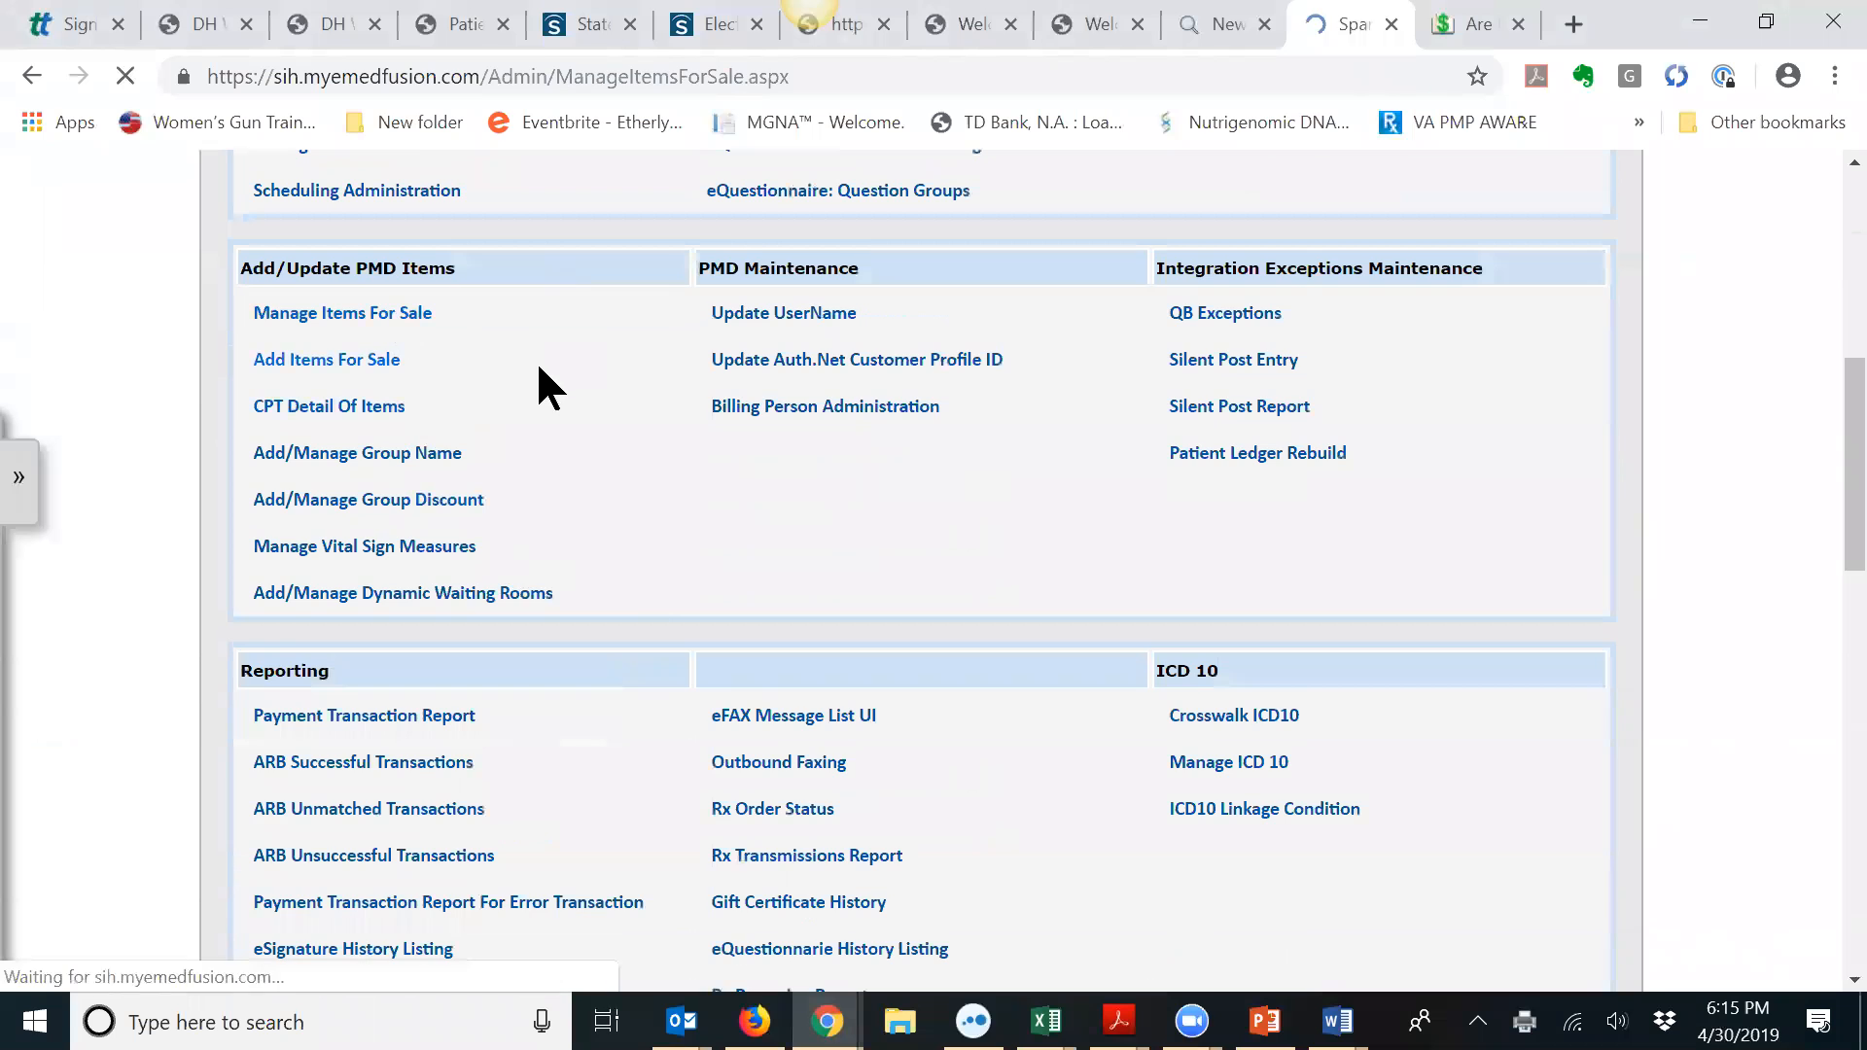
{"action": "scroll", "coordinate": [605, 447], "scroll_direction": "down", "scroll_amount": 4}
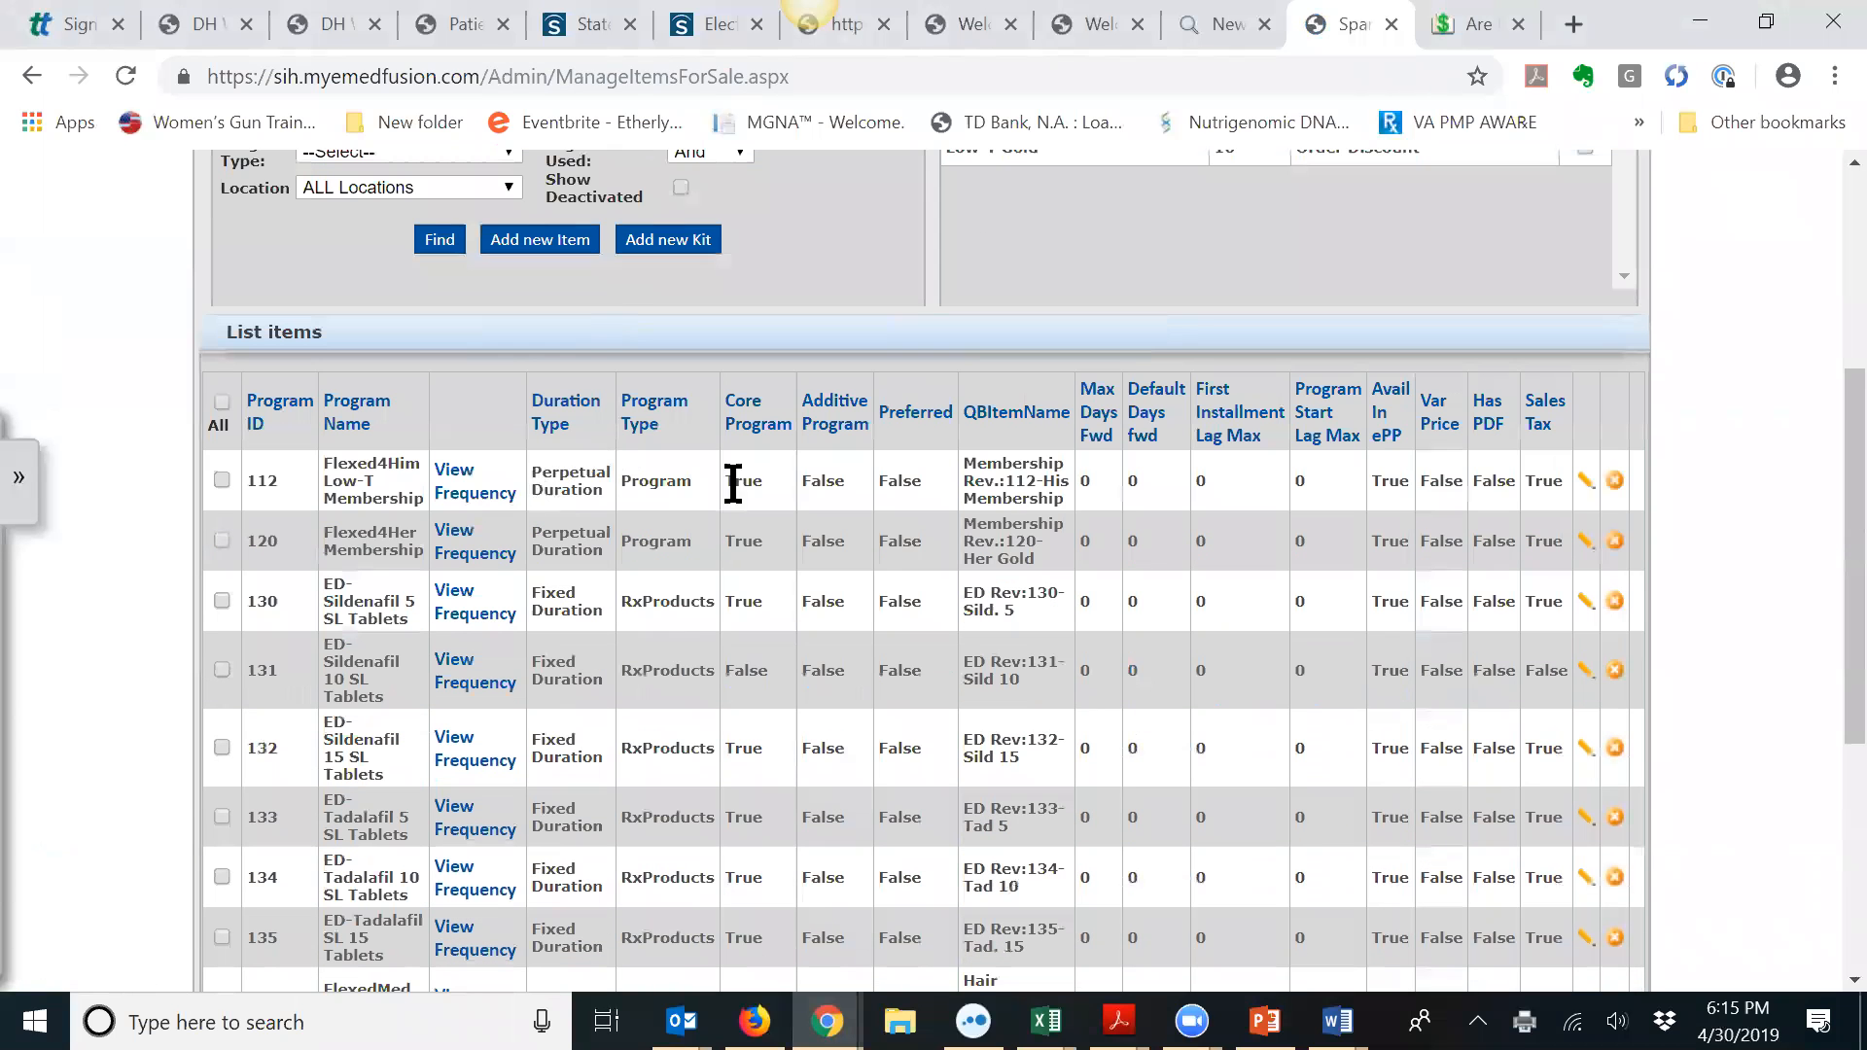
{"action": "left_click", "coordinate": [1586, 481]}
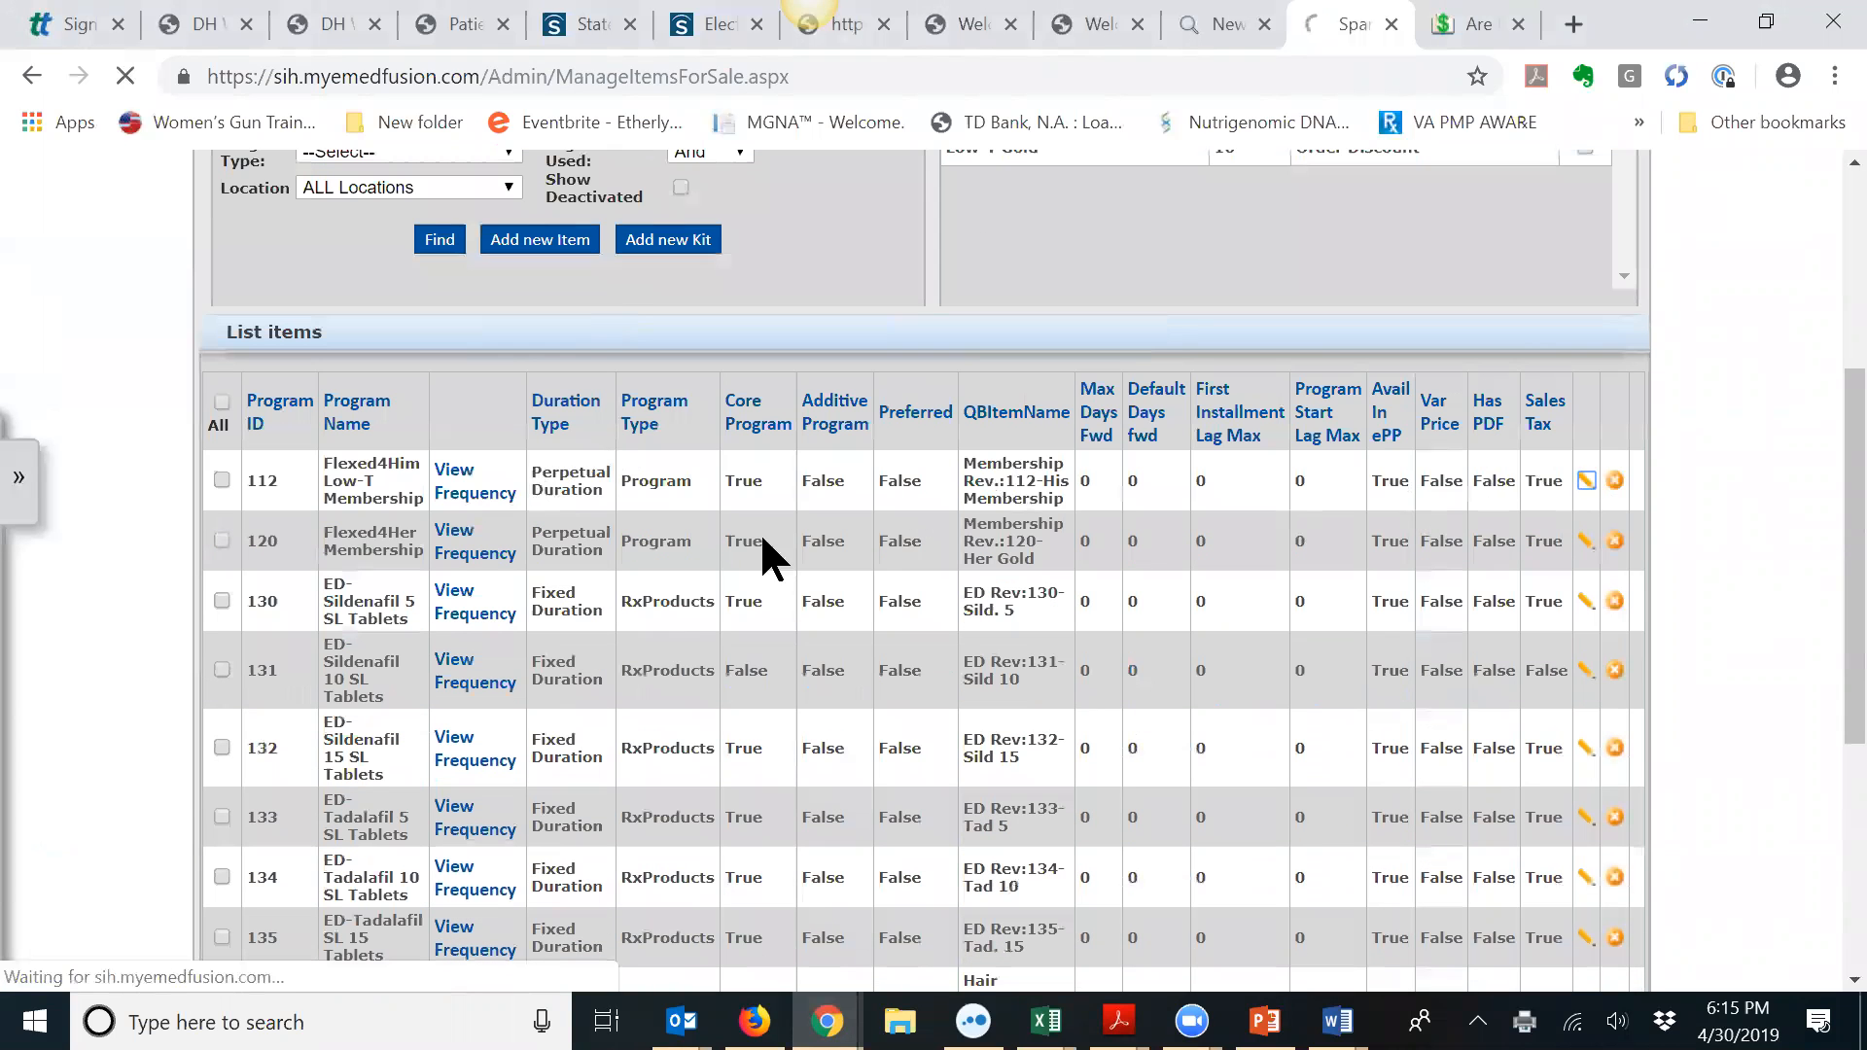
Step: Attach the FlexedMed Purchasing policy PDF to the item and save it
{"action": "scroll", "coordinate": [740, 496], "scroll_direction": "down", "scroll_amount": 3}
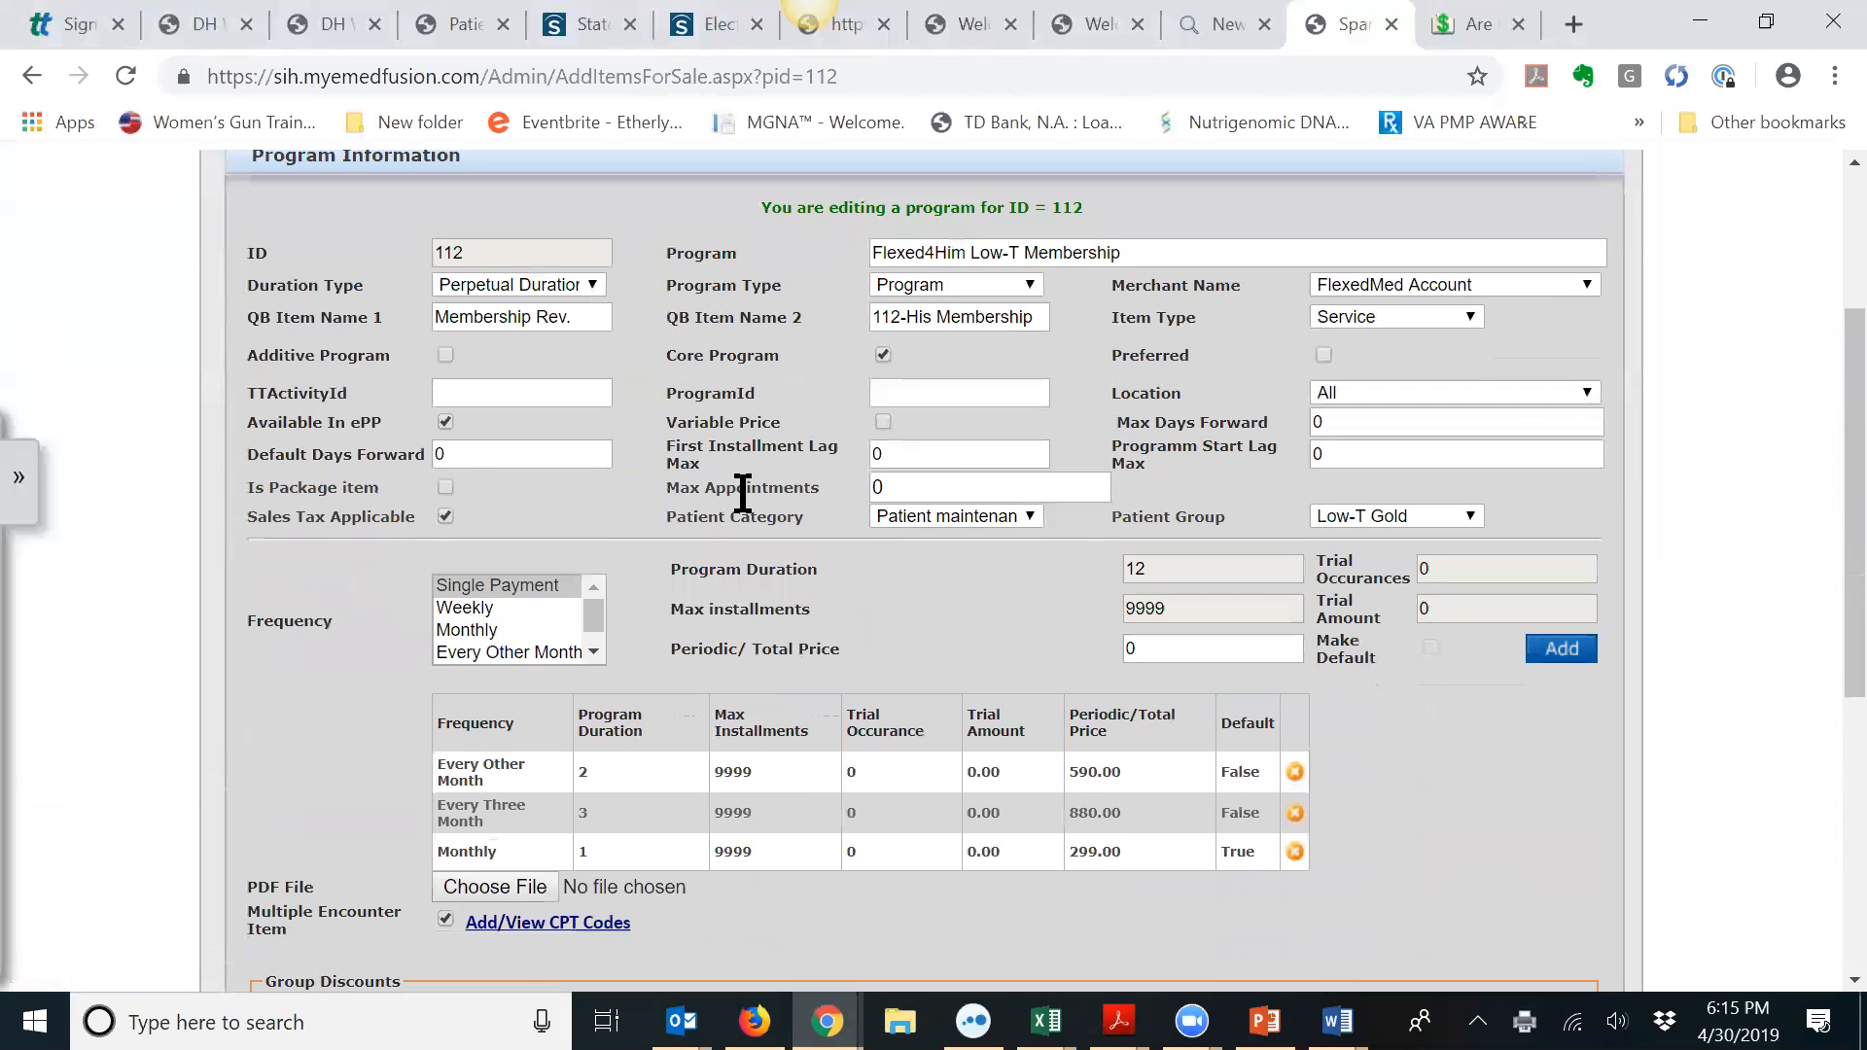
{"action": "scroll", "coordinate": [743, 493], "scroll_direction": "down", "scroll_amount": 3}
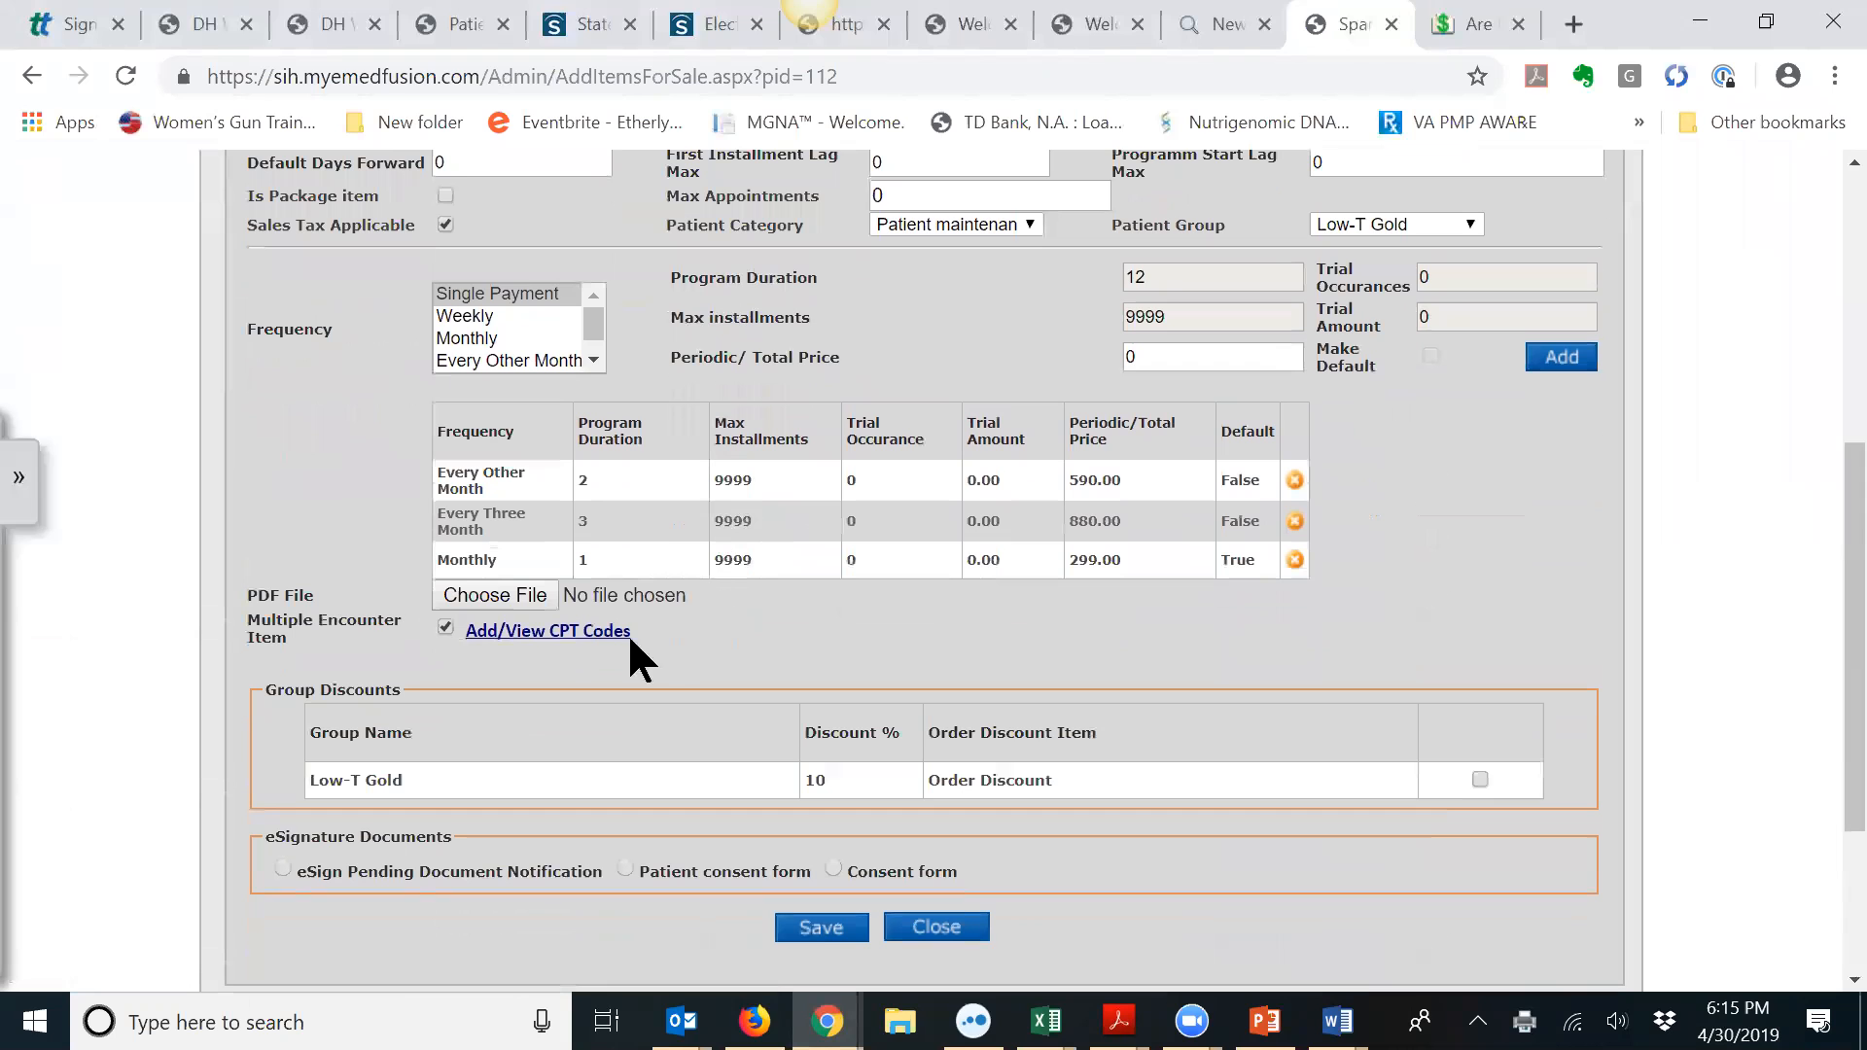
{"action": "left_click", "coordinate": [510, 598]}
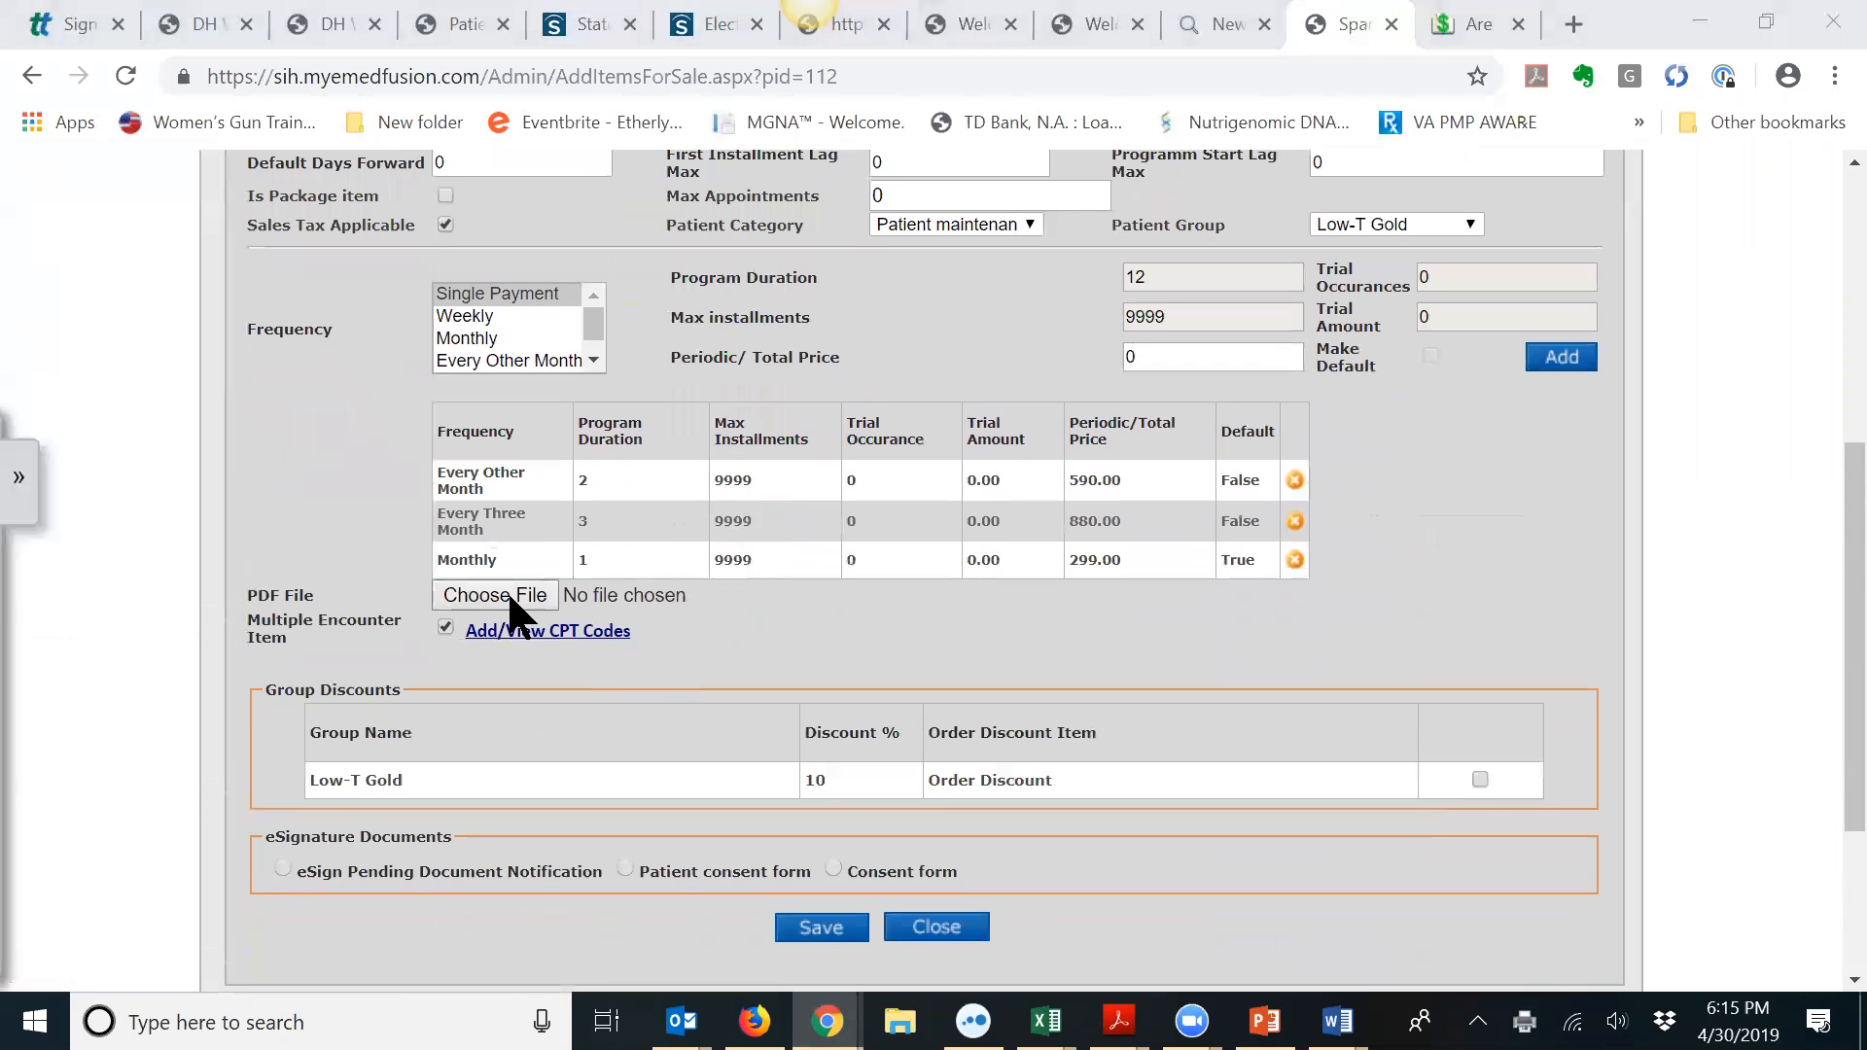
{"action": "double_click", "coordinate": [534, 480]}
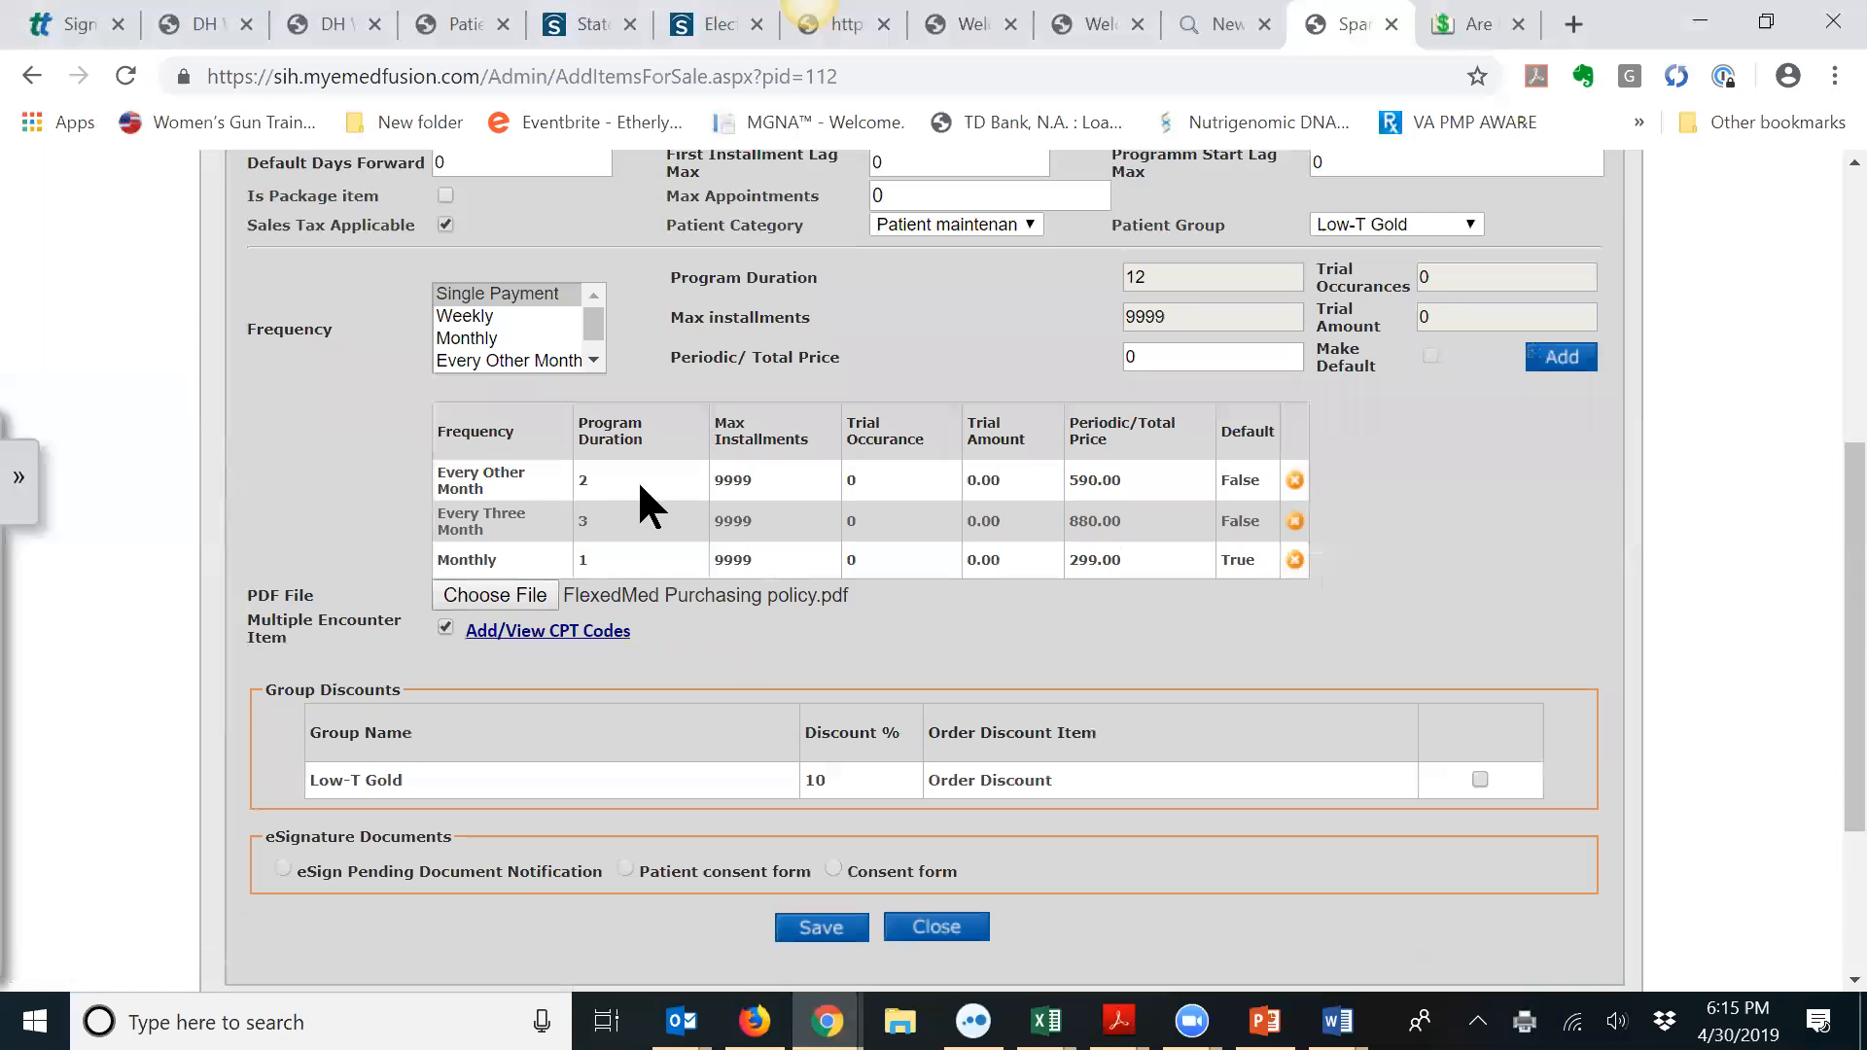
{"action": "left_click", "coordinate": [820, 926]}
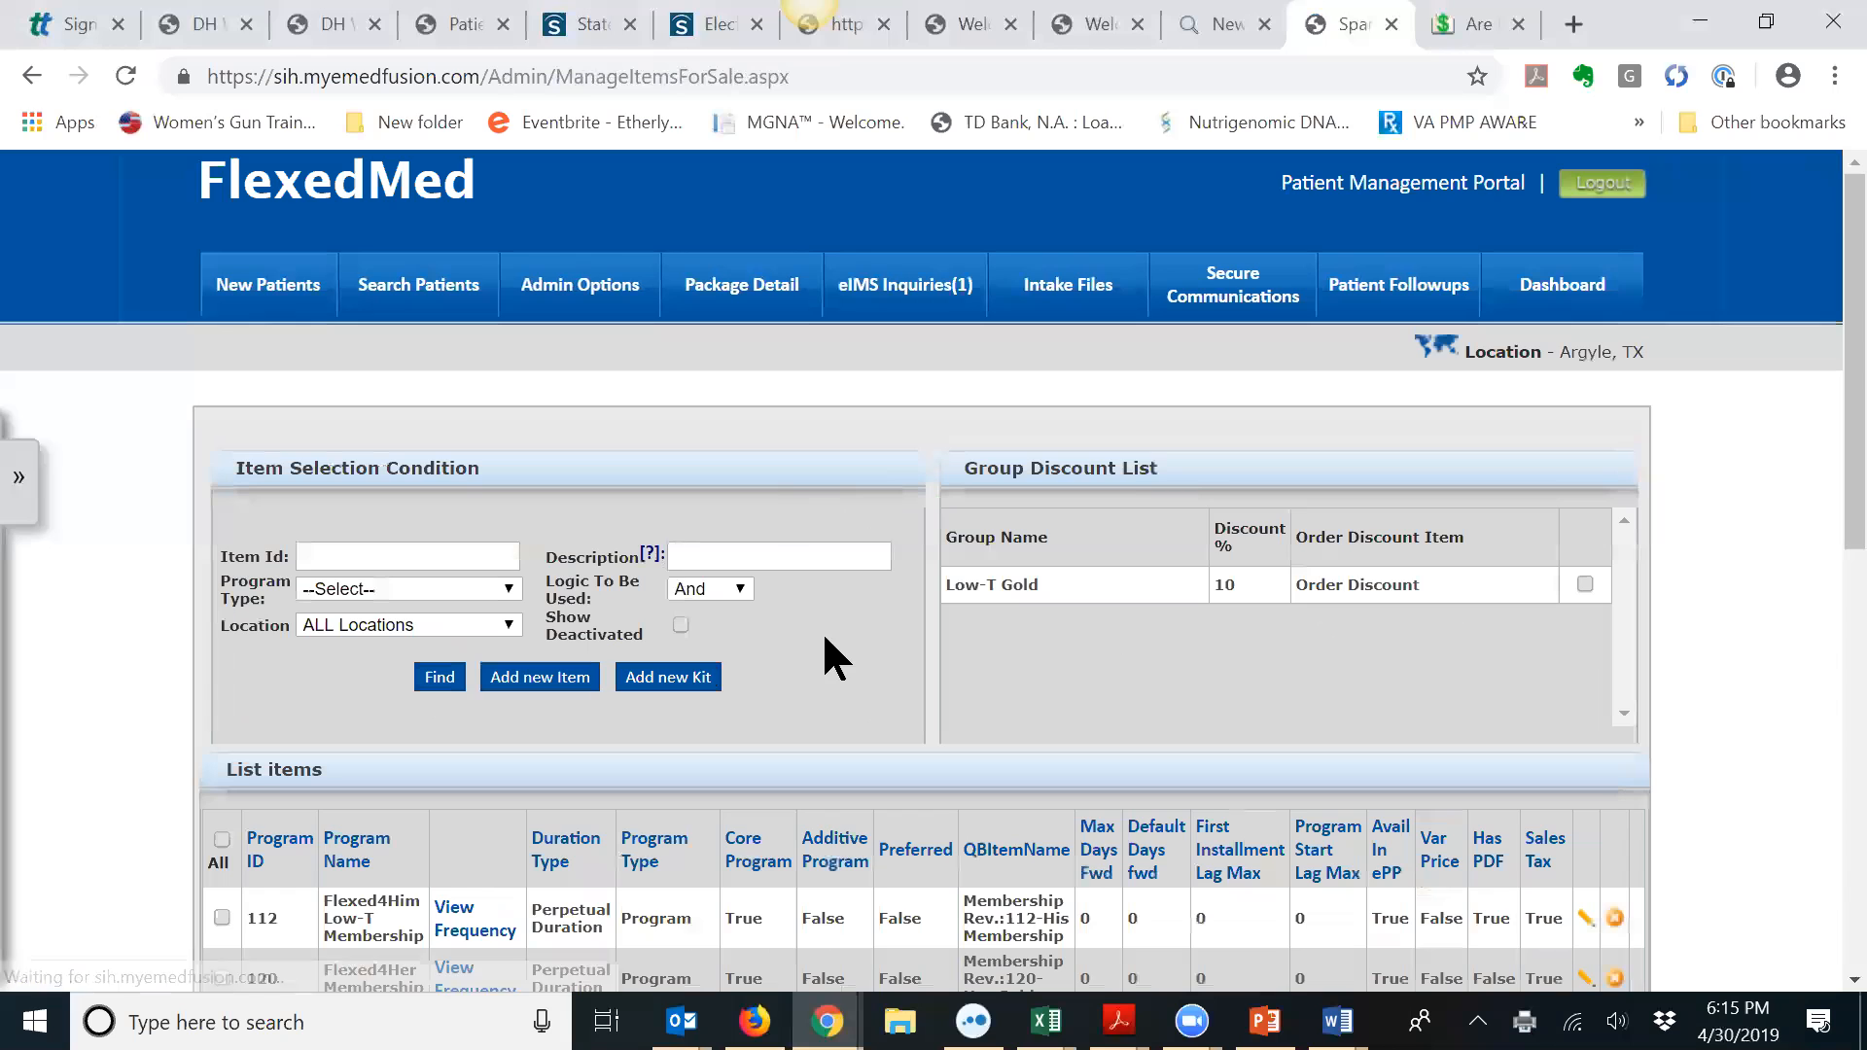
{"action": "scroll", "coordinate": [853, 652], "scroll_direction": "down", "scroll_amount": 3}
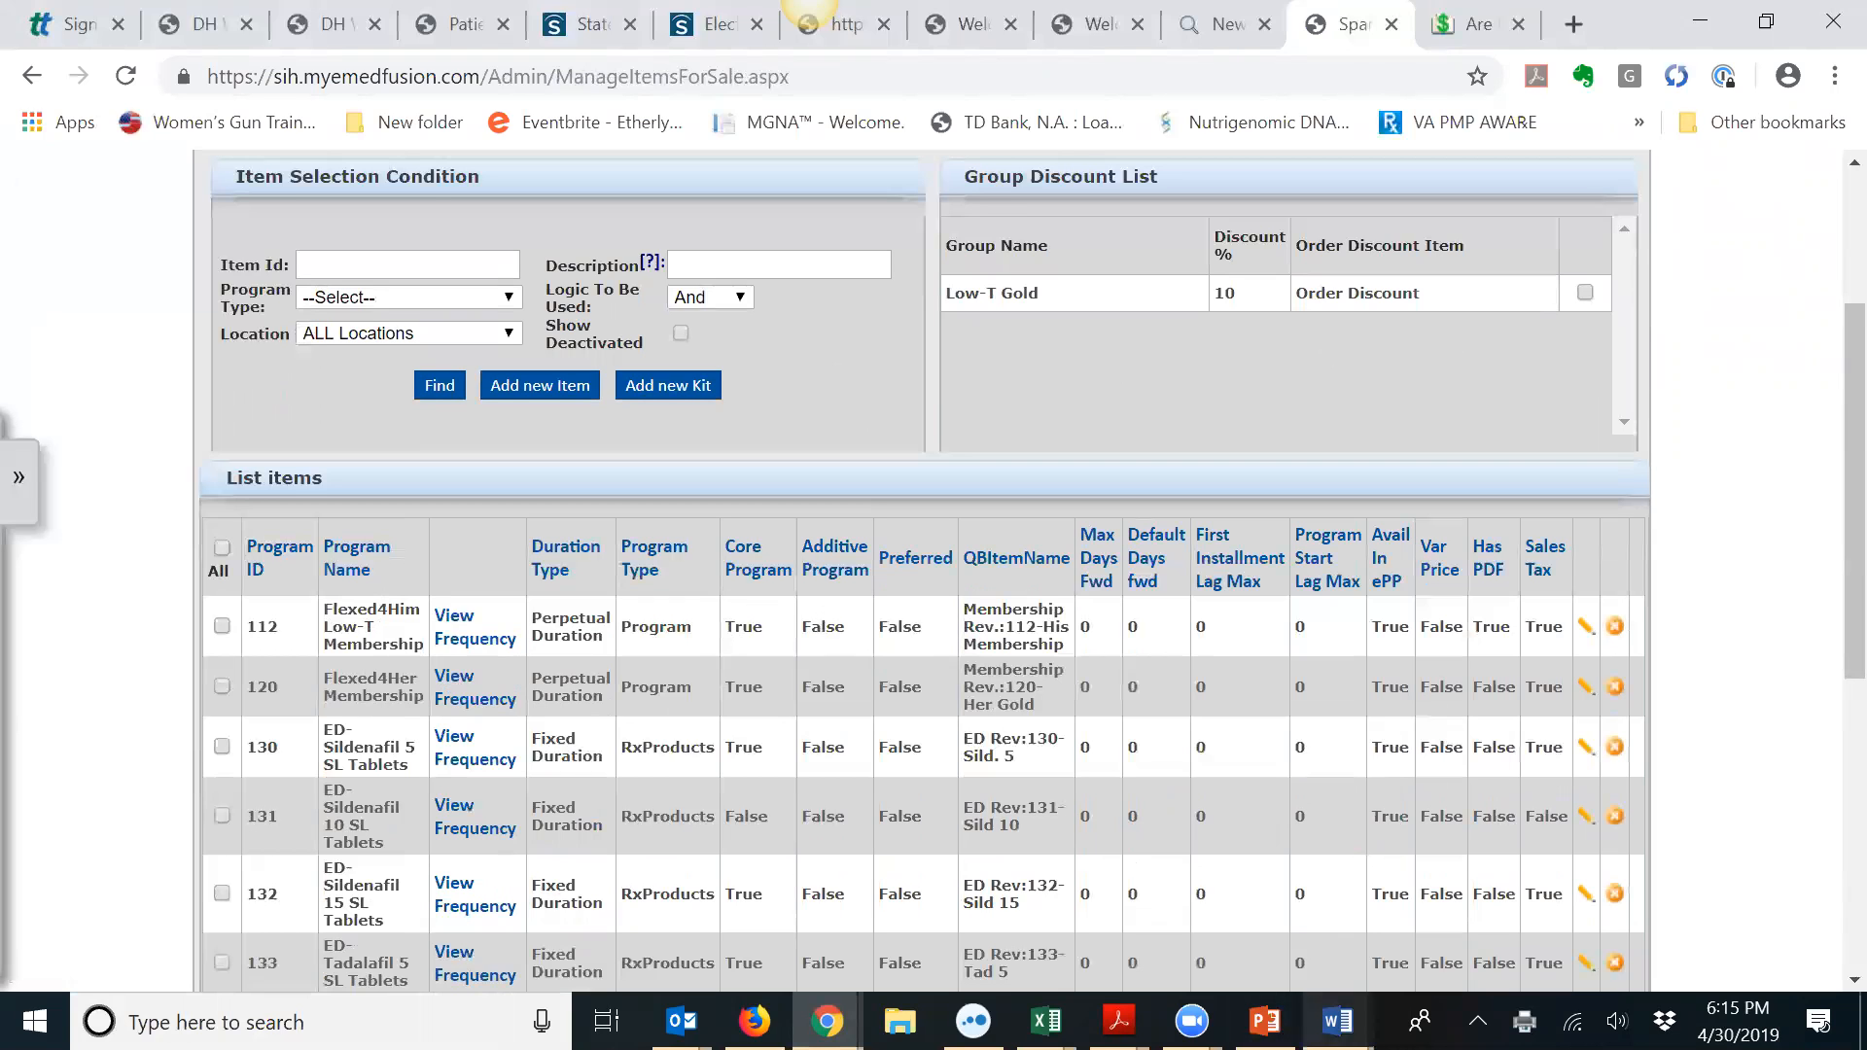
Step: In the Policy Legal and consent document, start Notice of Privacy Practices on a new page
{"action": "mouse_move", "coordinate": [1337, 1021]}
{"action": "mouse_move", "coordinate": [1717, 895]}
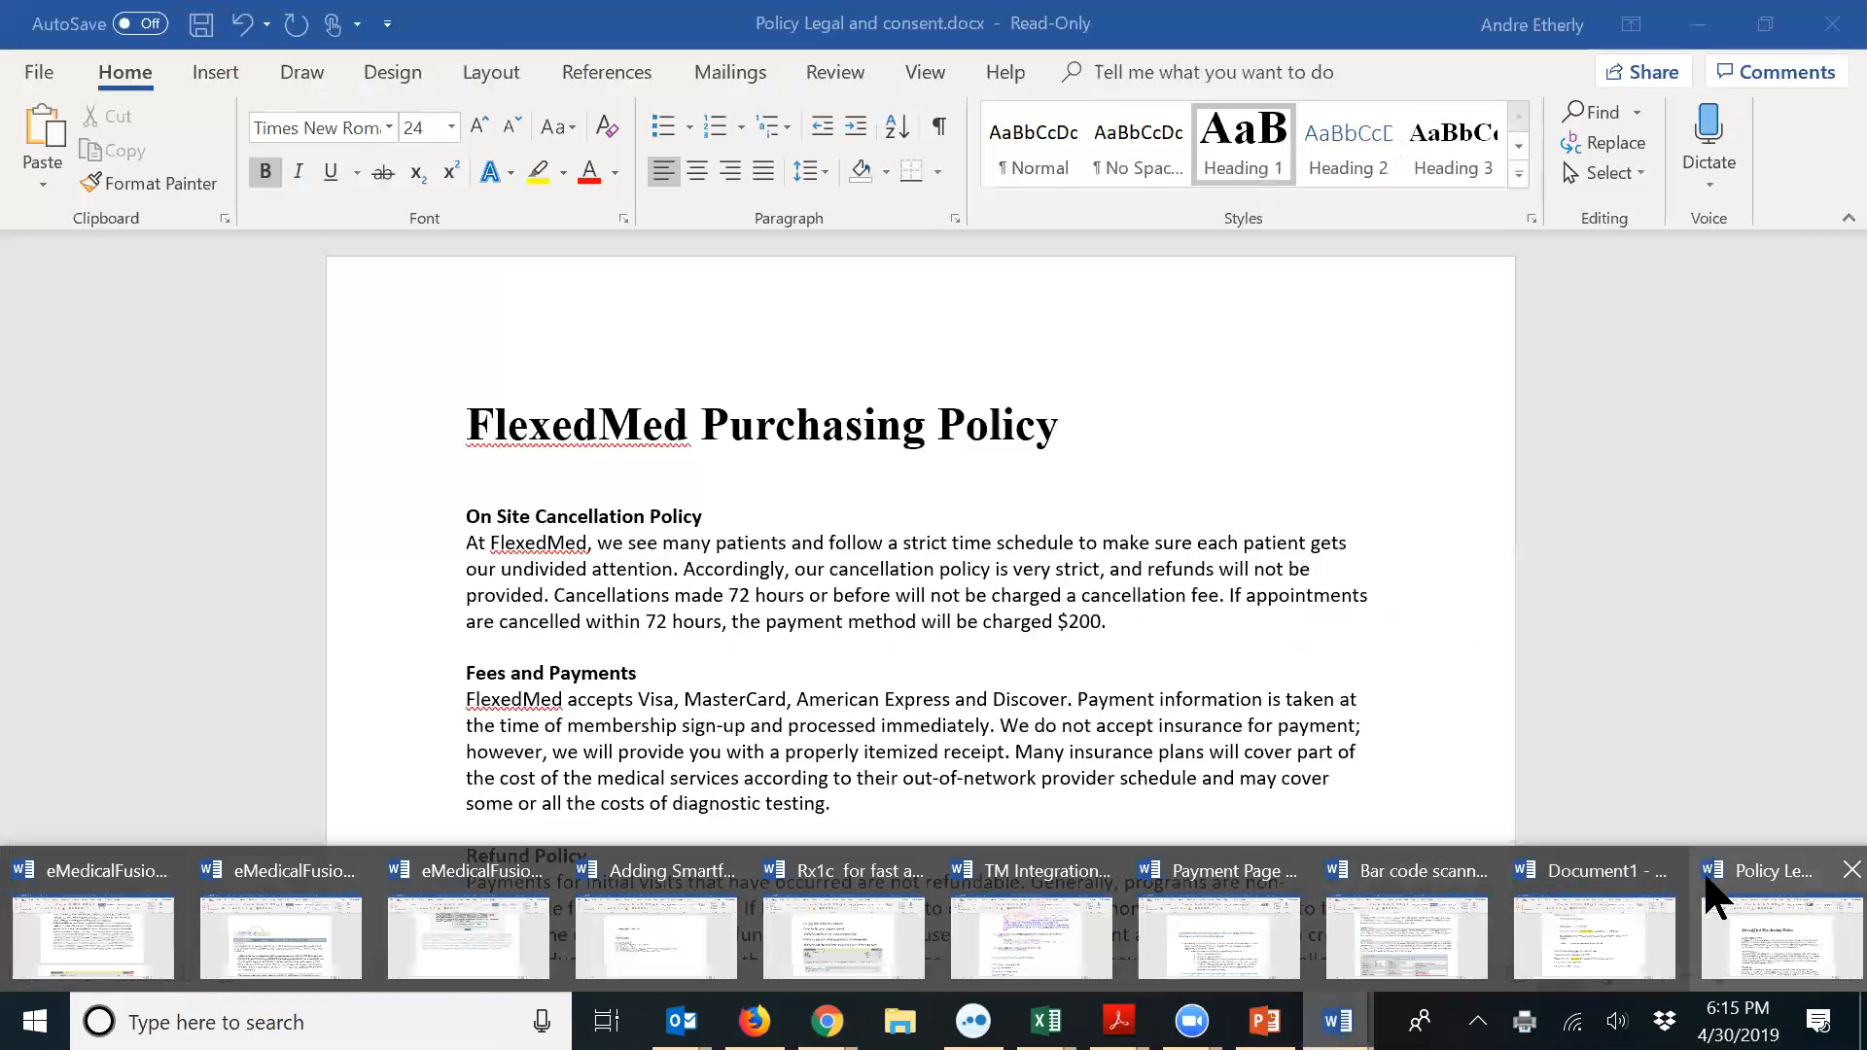
{"action": "mouse_move", "coordinate": [1639, 890]}
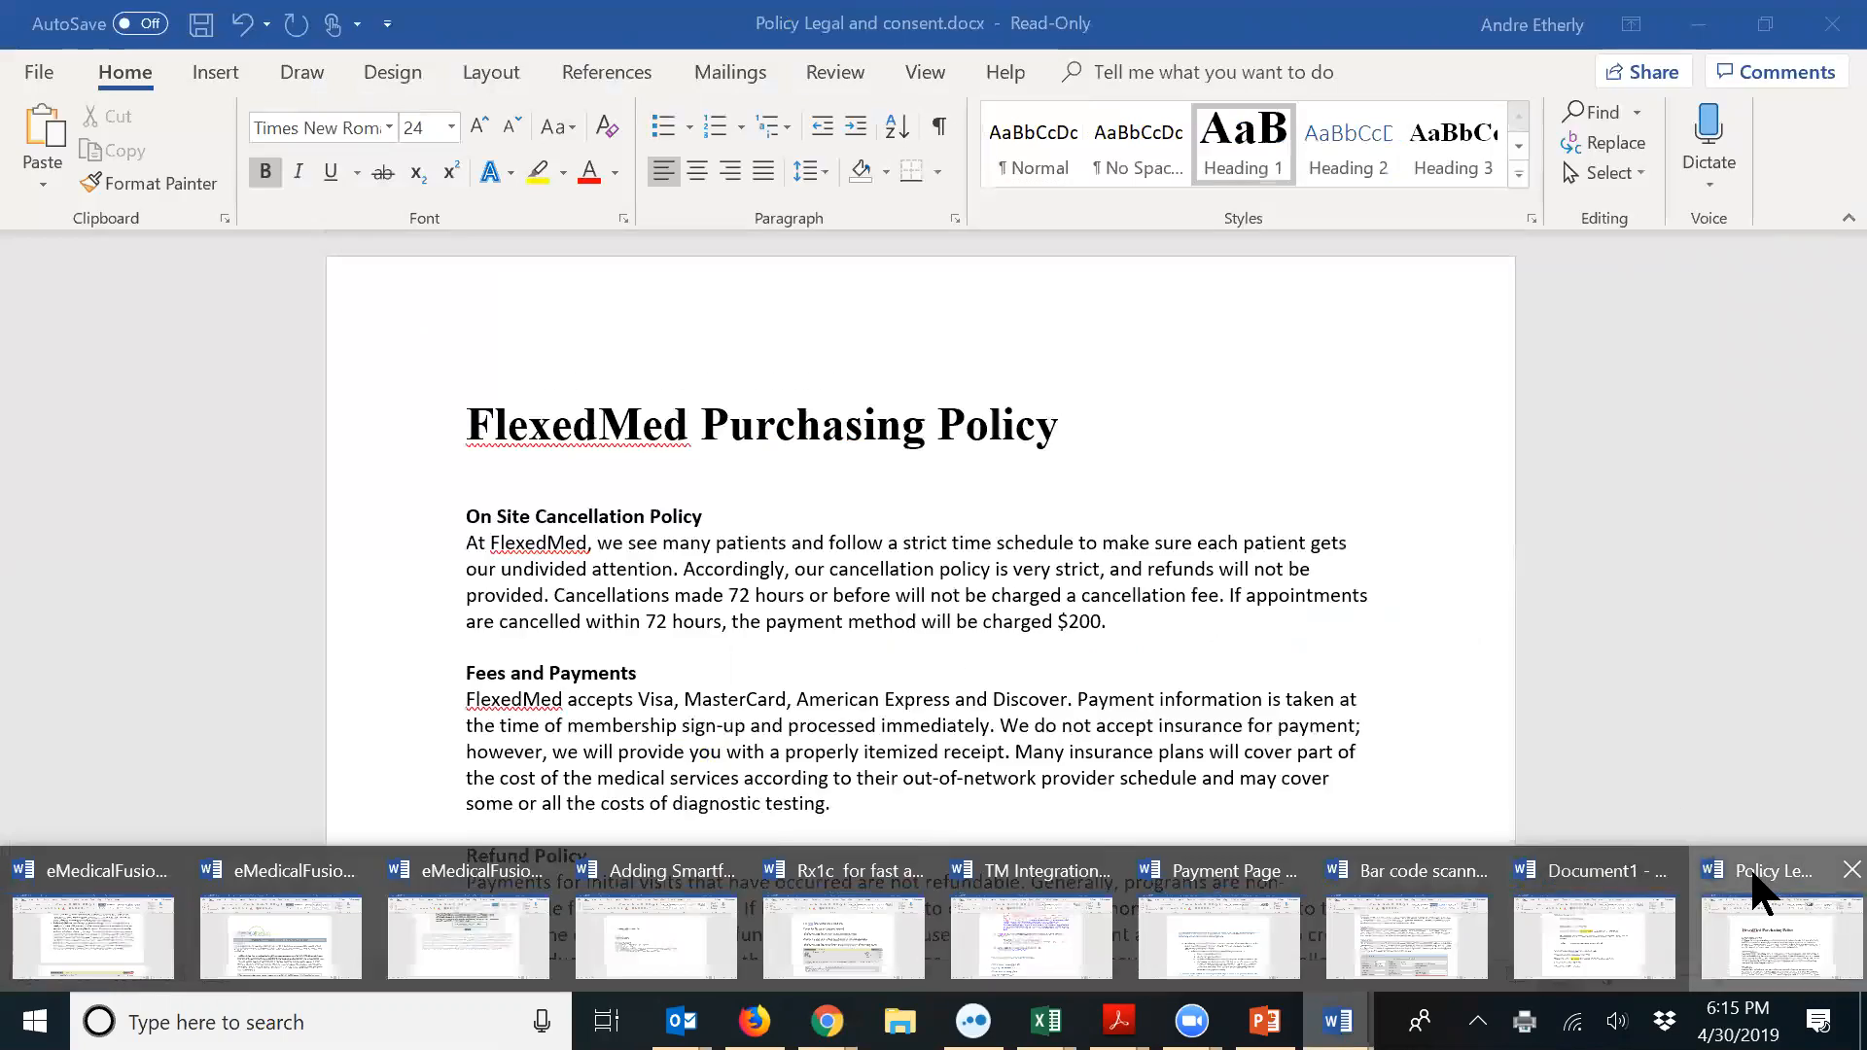
{"action": "left_click", "coordinate": [1760, 905]}
{"action": "scroll", "coordinate": [1065, 595], "scroll_direction": "down", "scroll_amount": 5}
{"action": "scroll", "coordinate": [1065, 595], "scroll_direction": "down", "scroll_amount": 10}
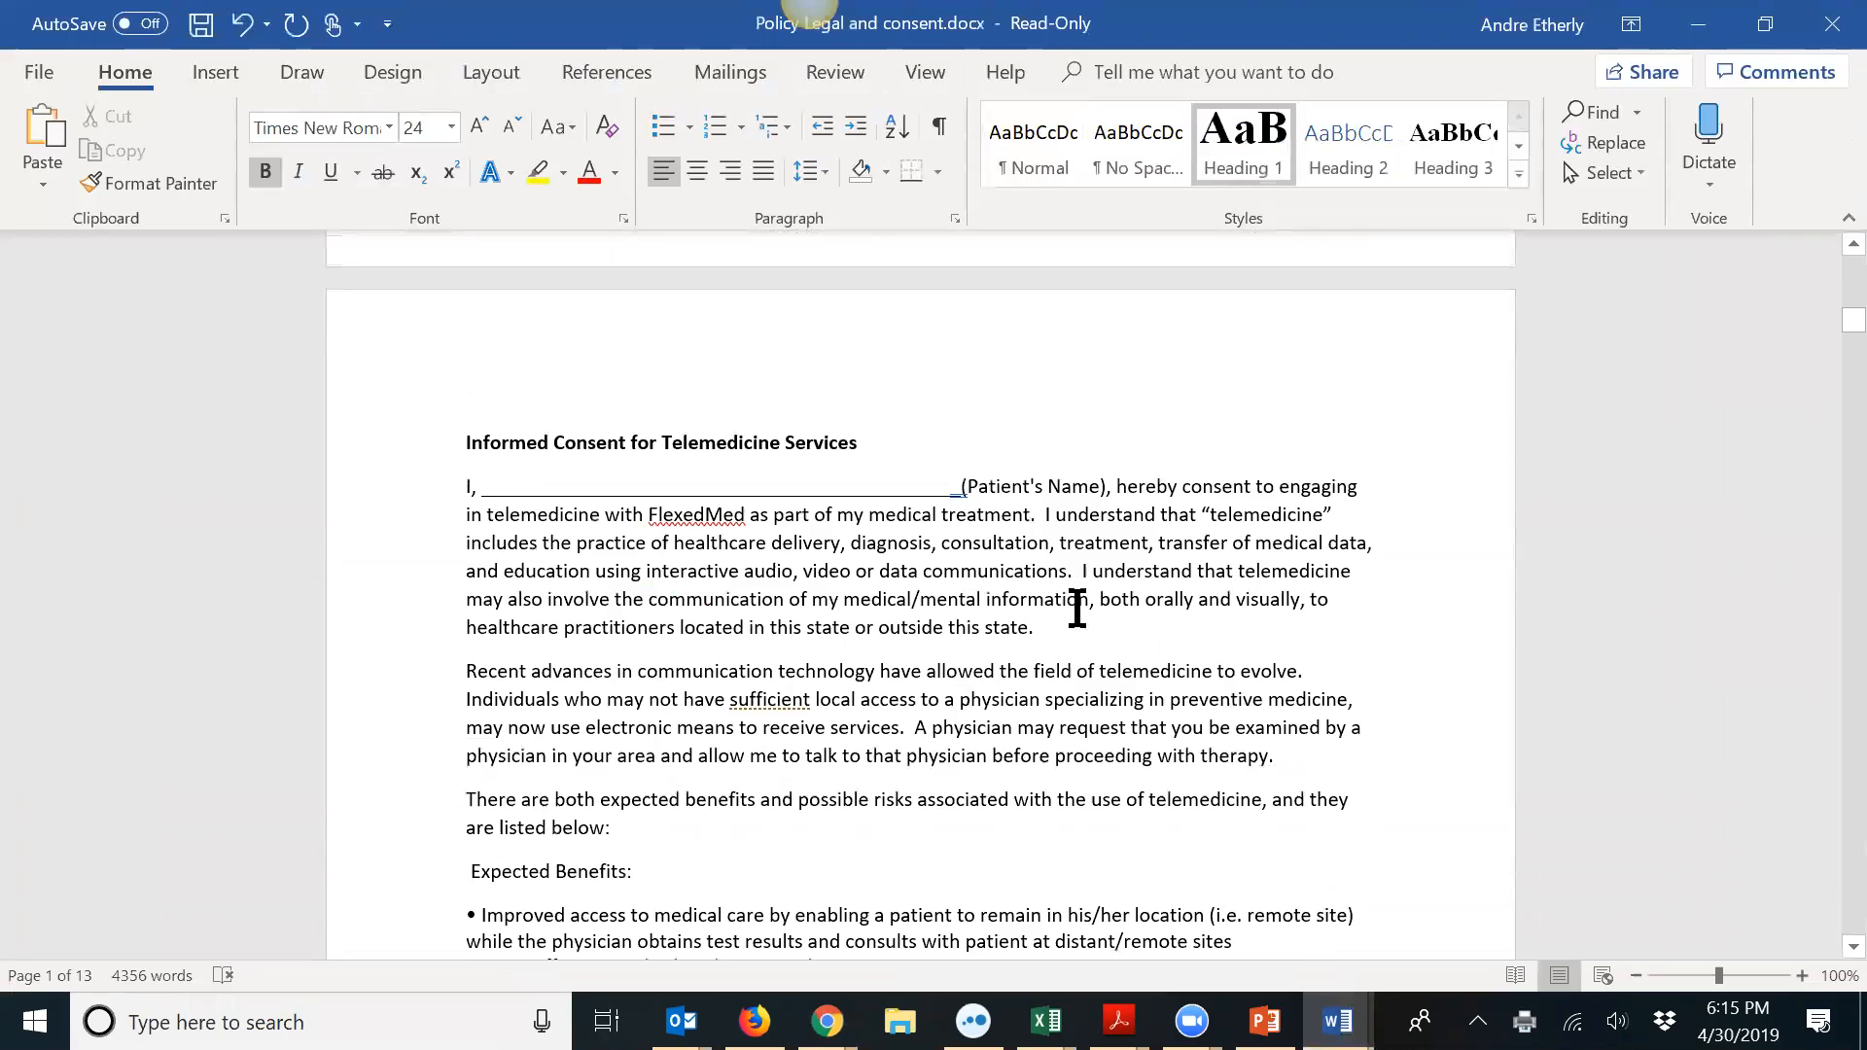
{"action": "scroll", "coordinate": [724, 545], "scroll_direction": "down", "scroll_amount": 20}
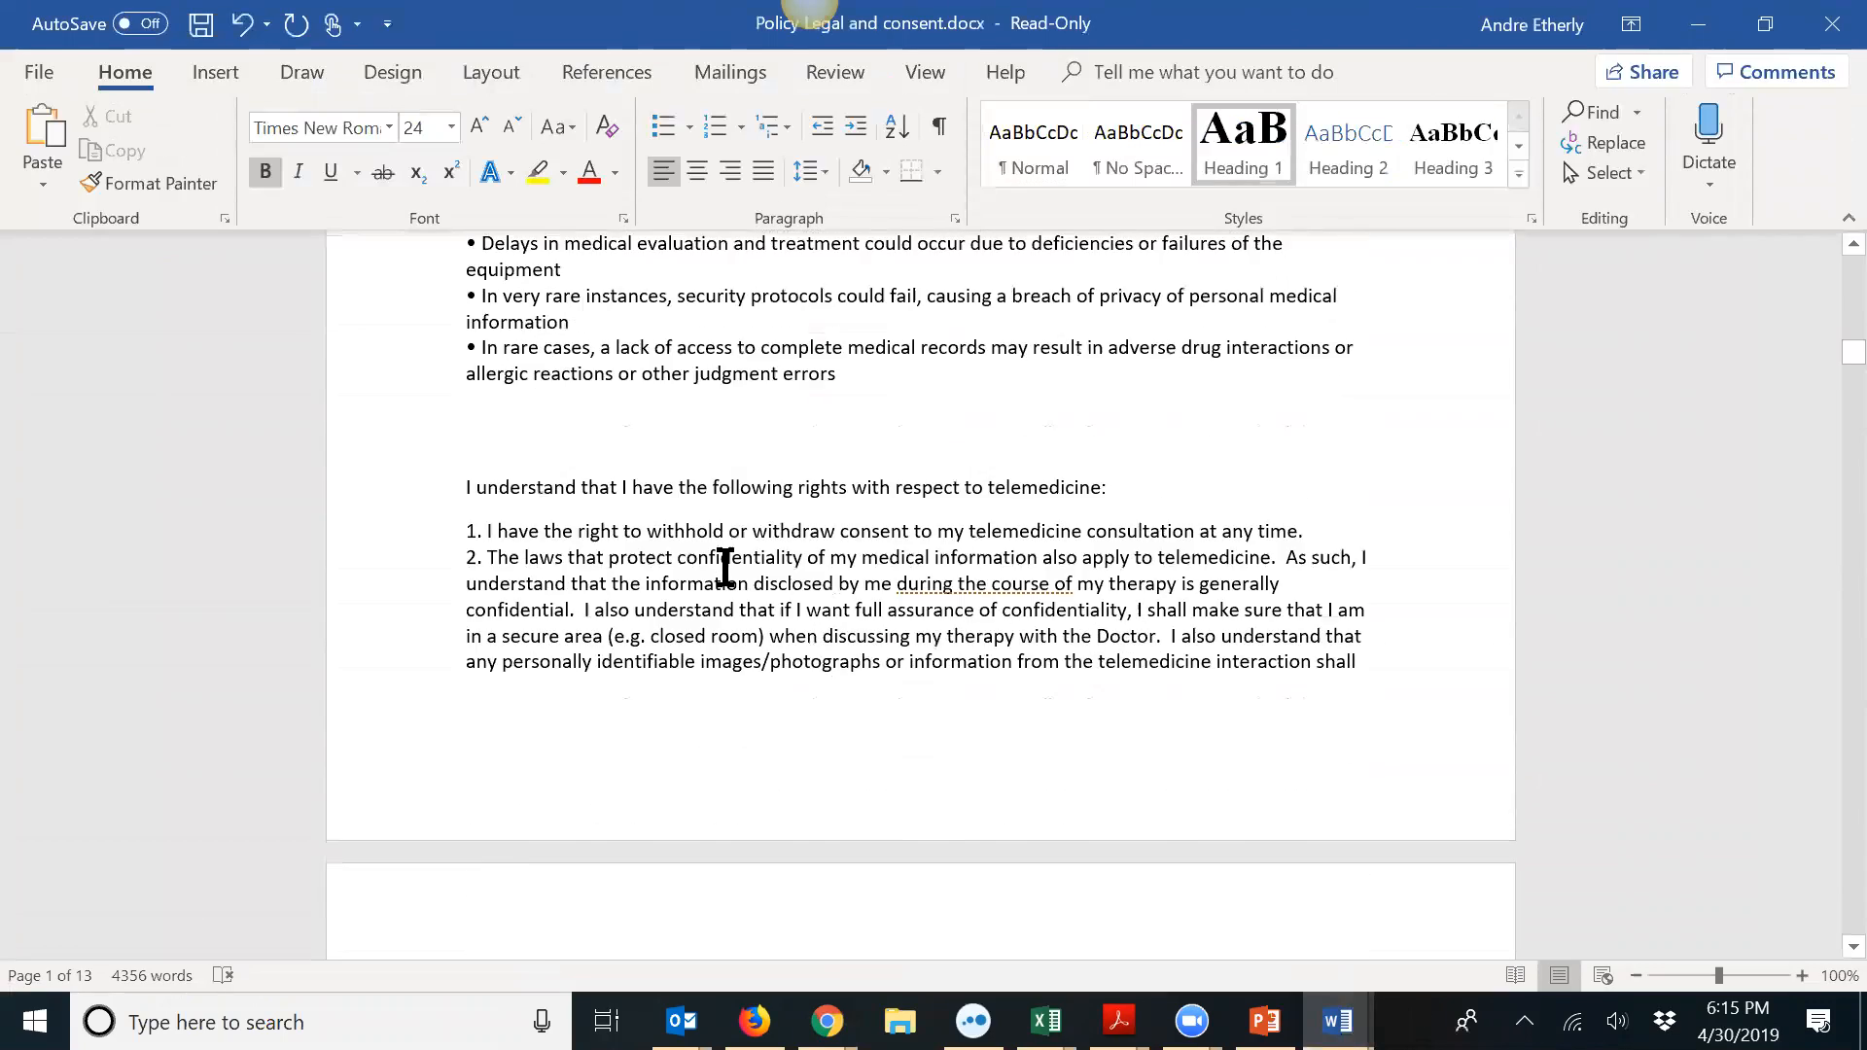
{"action": "scroll", "coordinate": [727, 569], "scroll_direction": "down", "scroll_amount": 12}
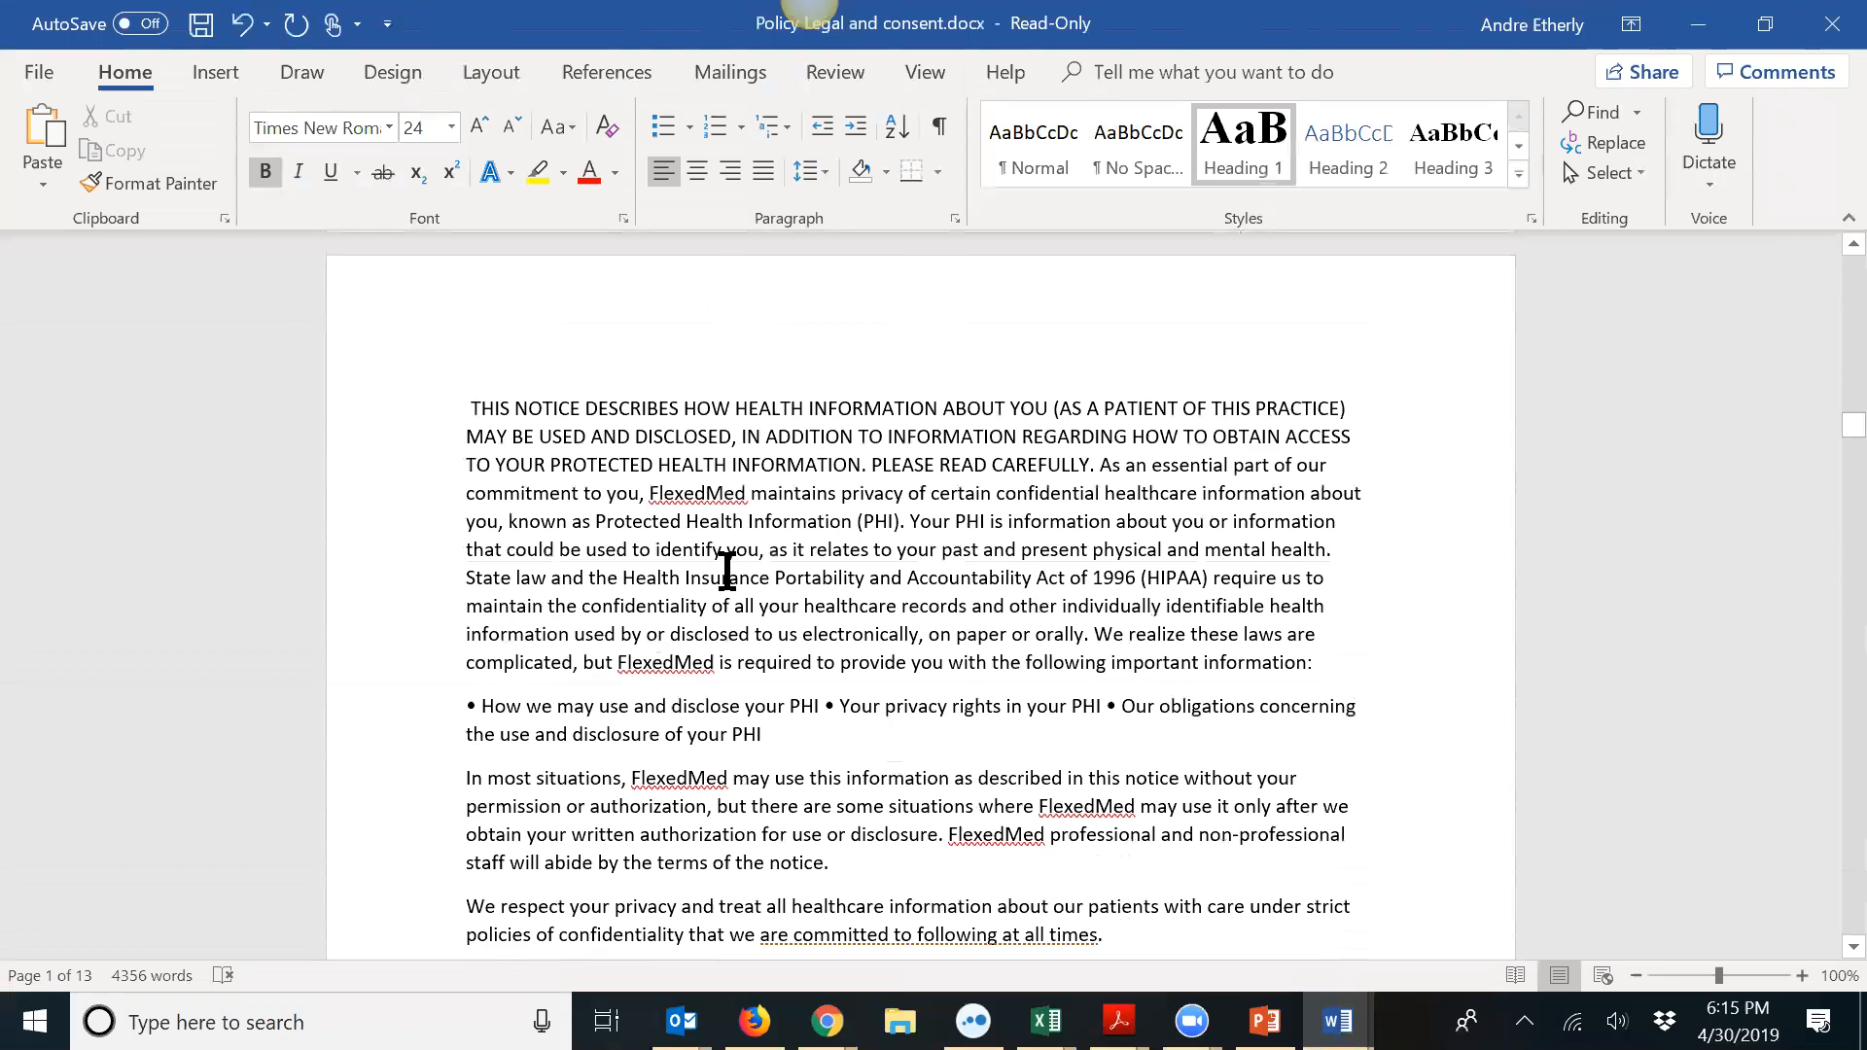
{"action": "scroll", "coordinate": [726, 571], "scroll_direction": "up", "scroll_amount": 6}
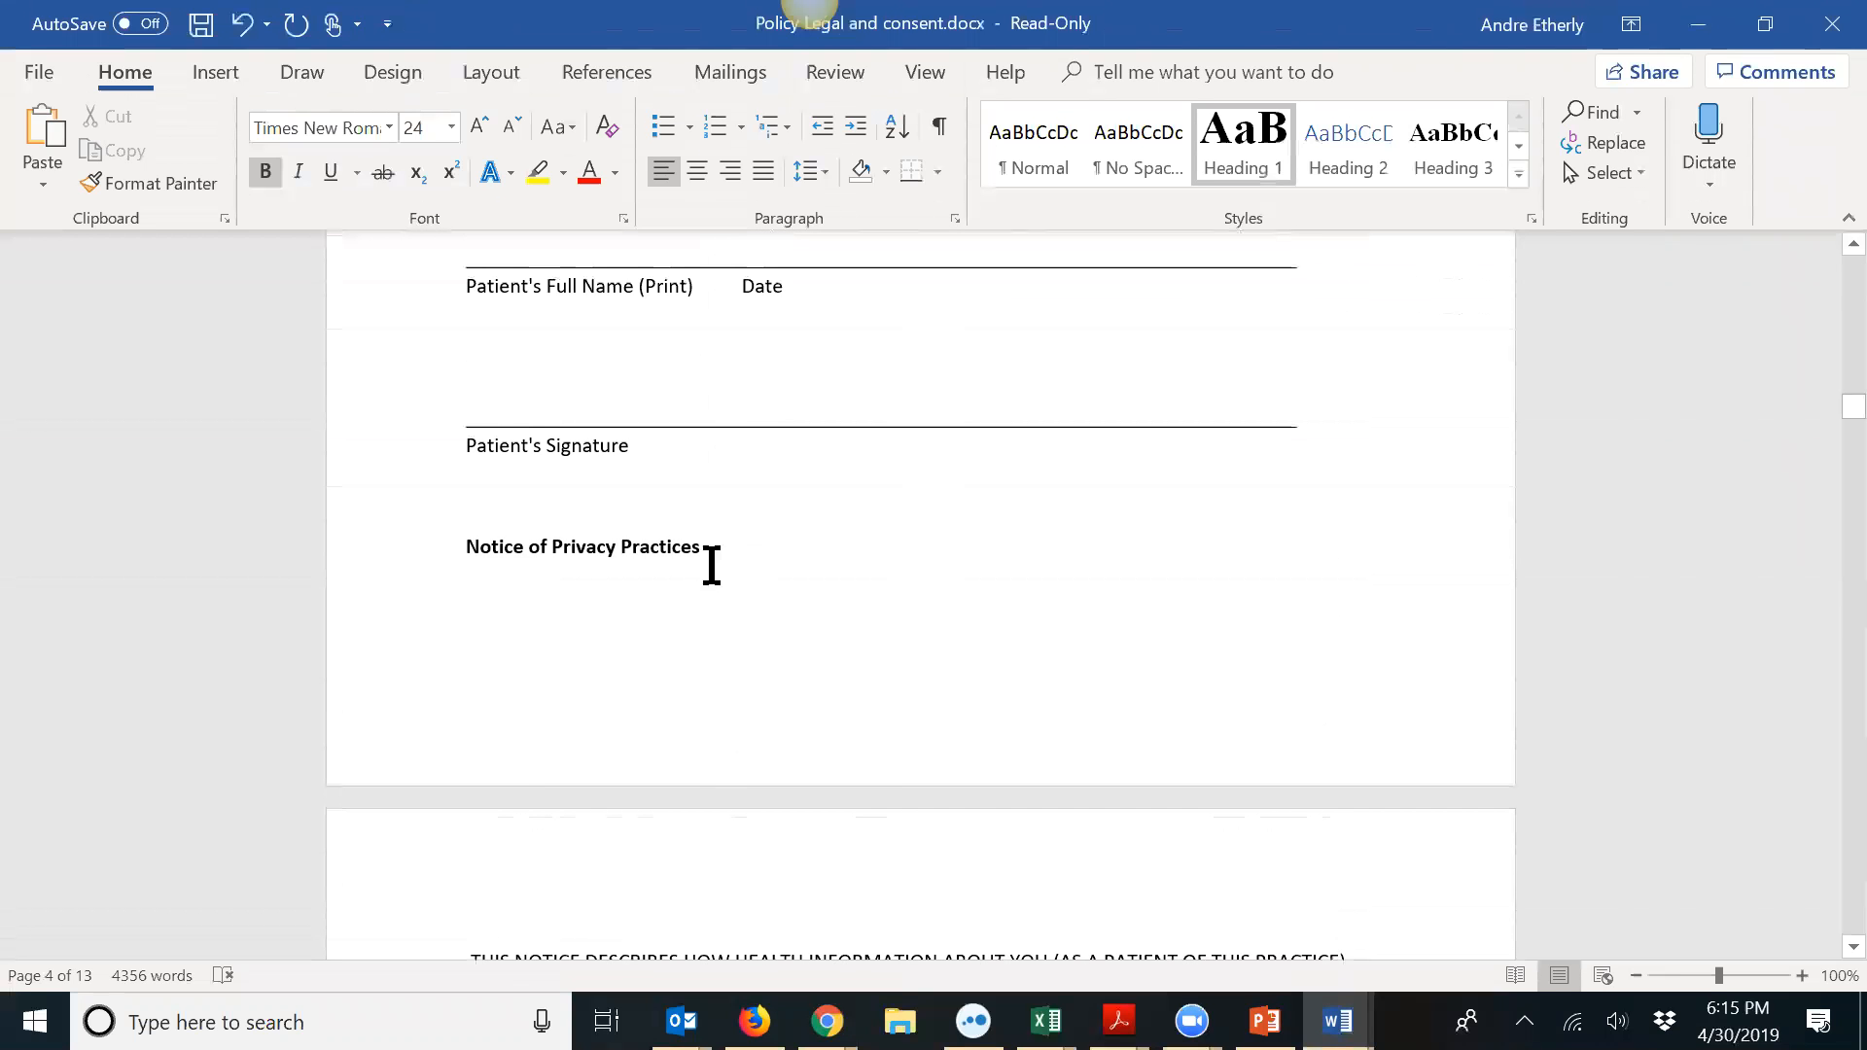
{"action": "left_click", "coordinate": [472, 548]}
{"action": "key", "text": "ctrl+Return"}
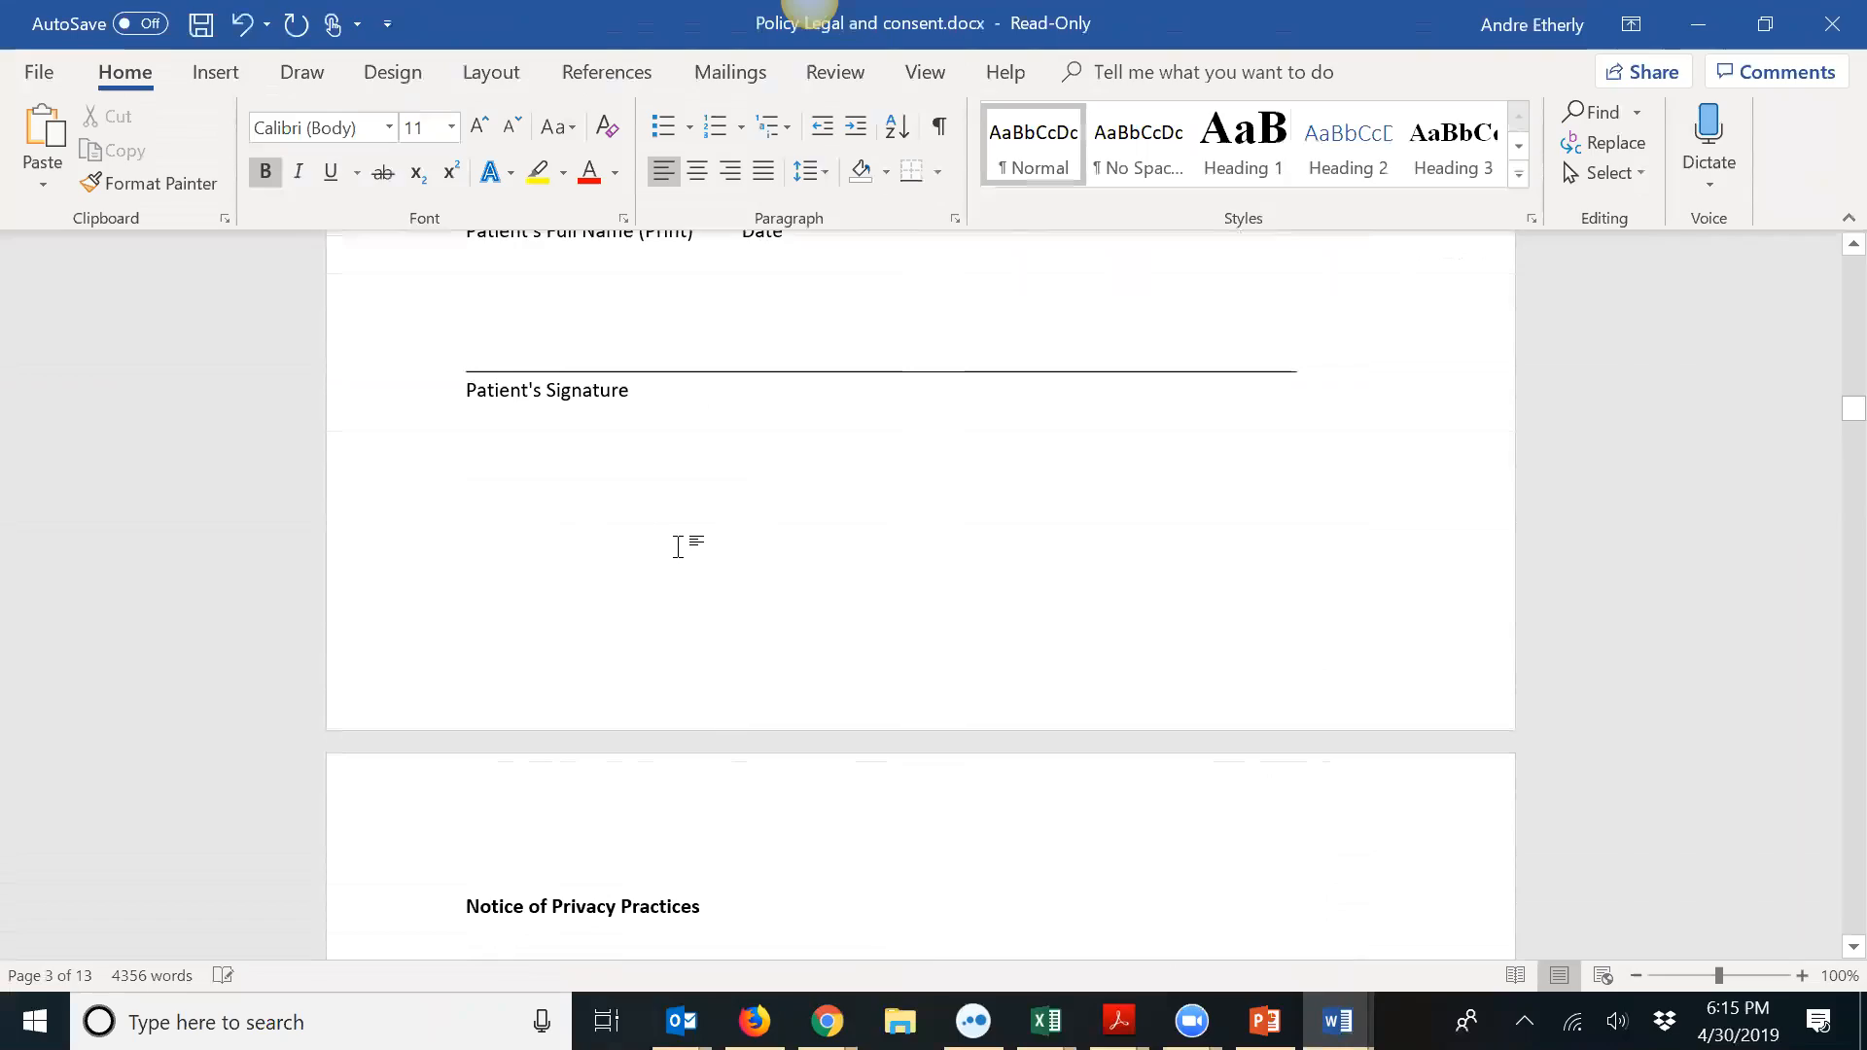
Step: Remove the empty line above the second NAME line
{"action": "scroll", "coordinate": [644, 546], "scroll_direction": "down", "scroll_amount": 20}
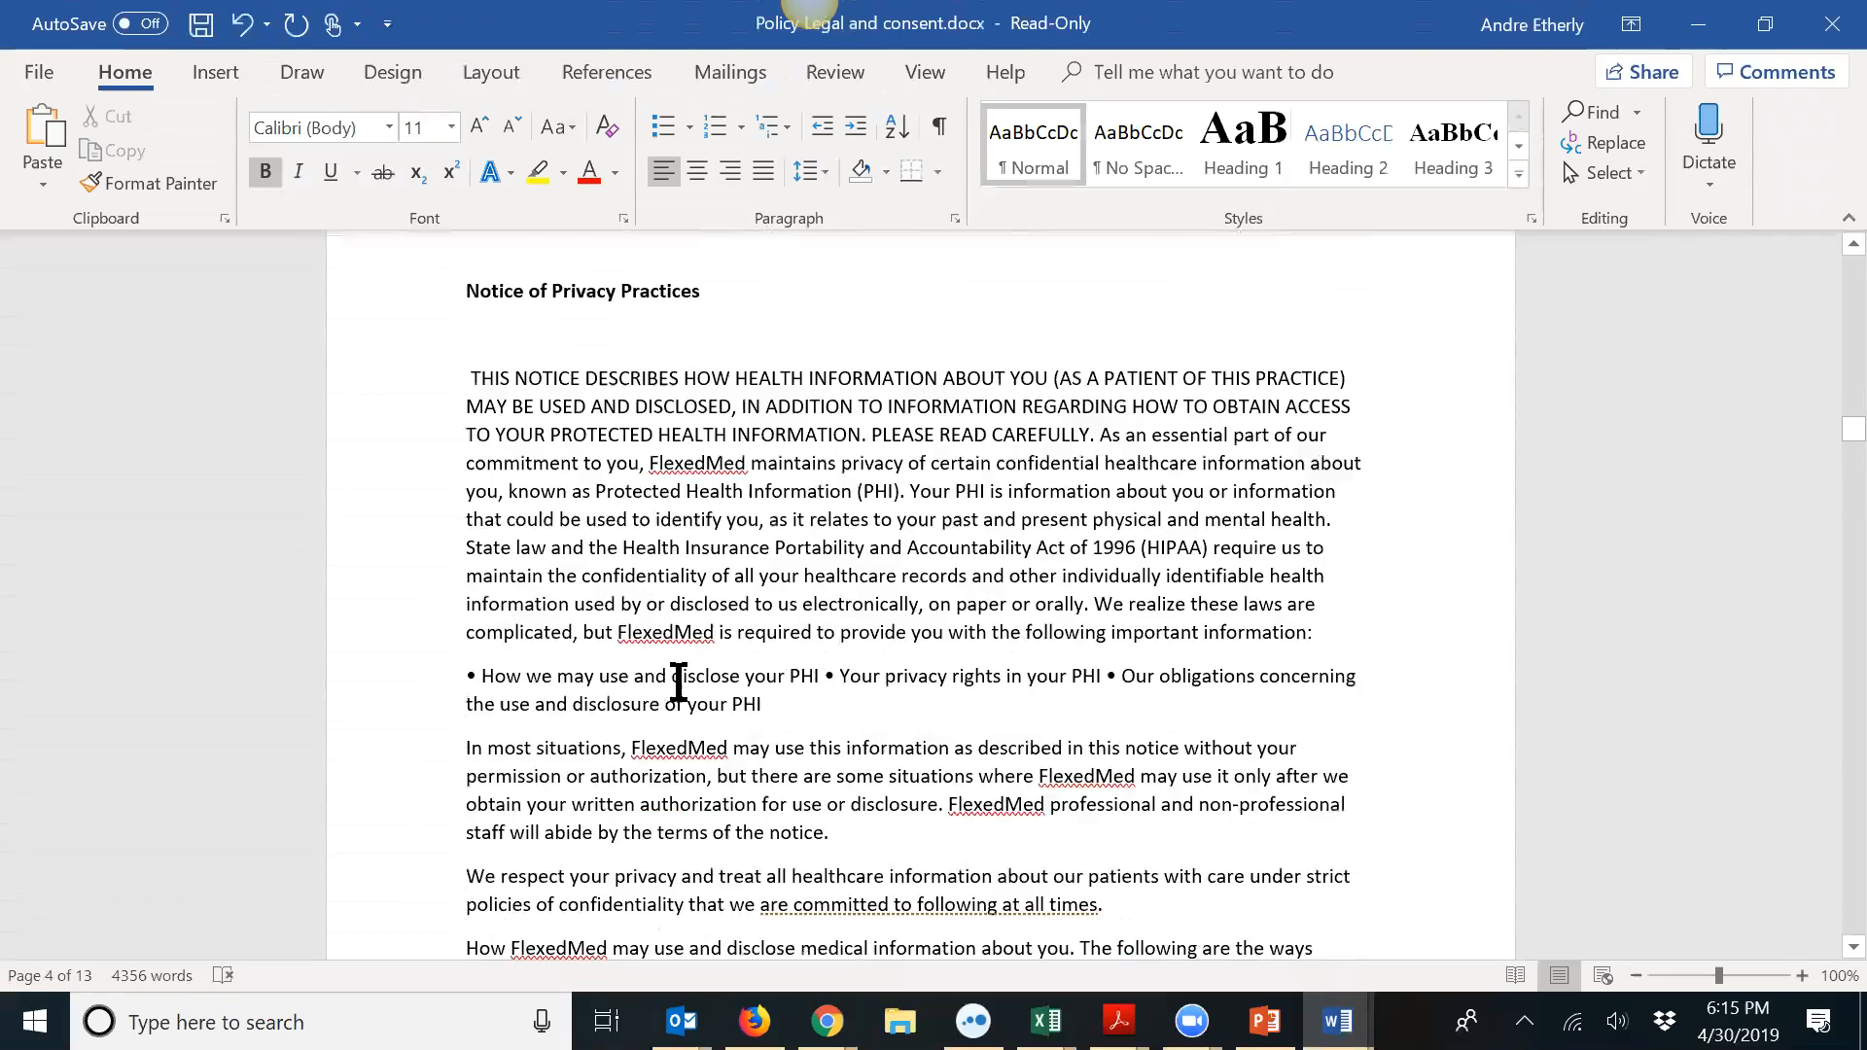
{"action": "scroll", "coordinate": [668, 727], "scroll_direction": "down", "scroll_amount": 20}
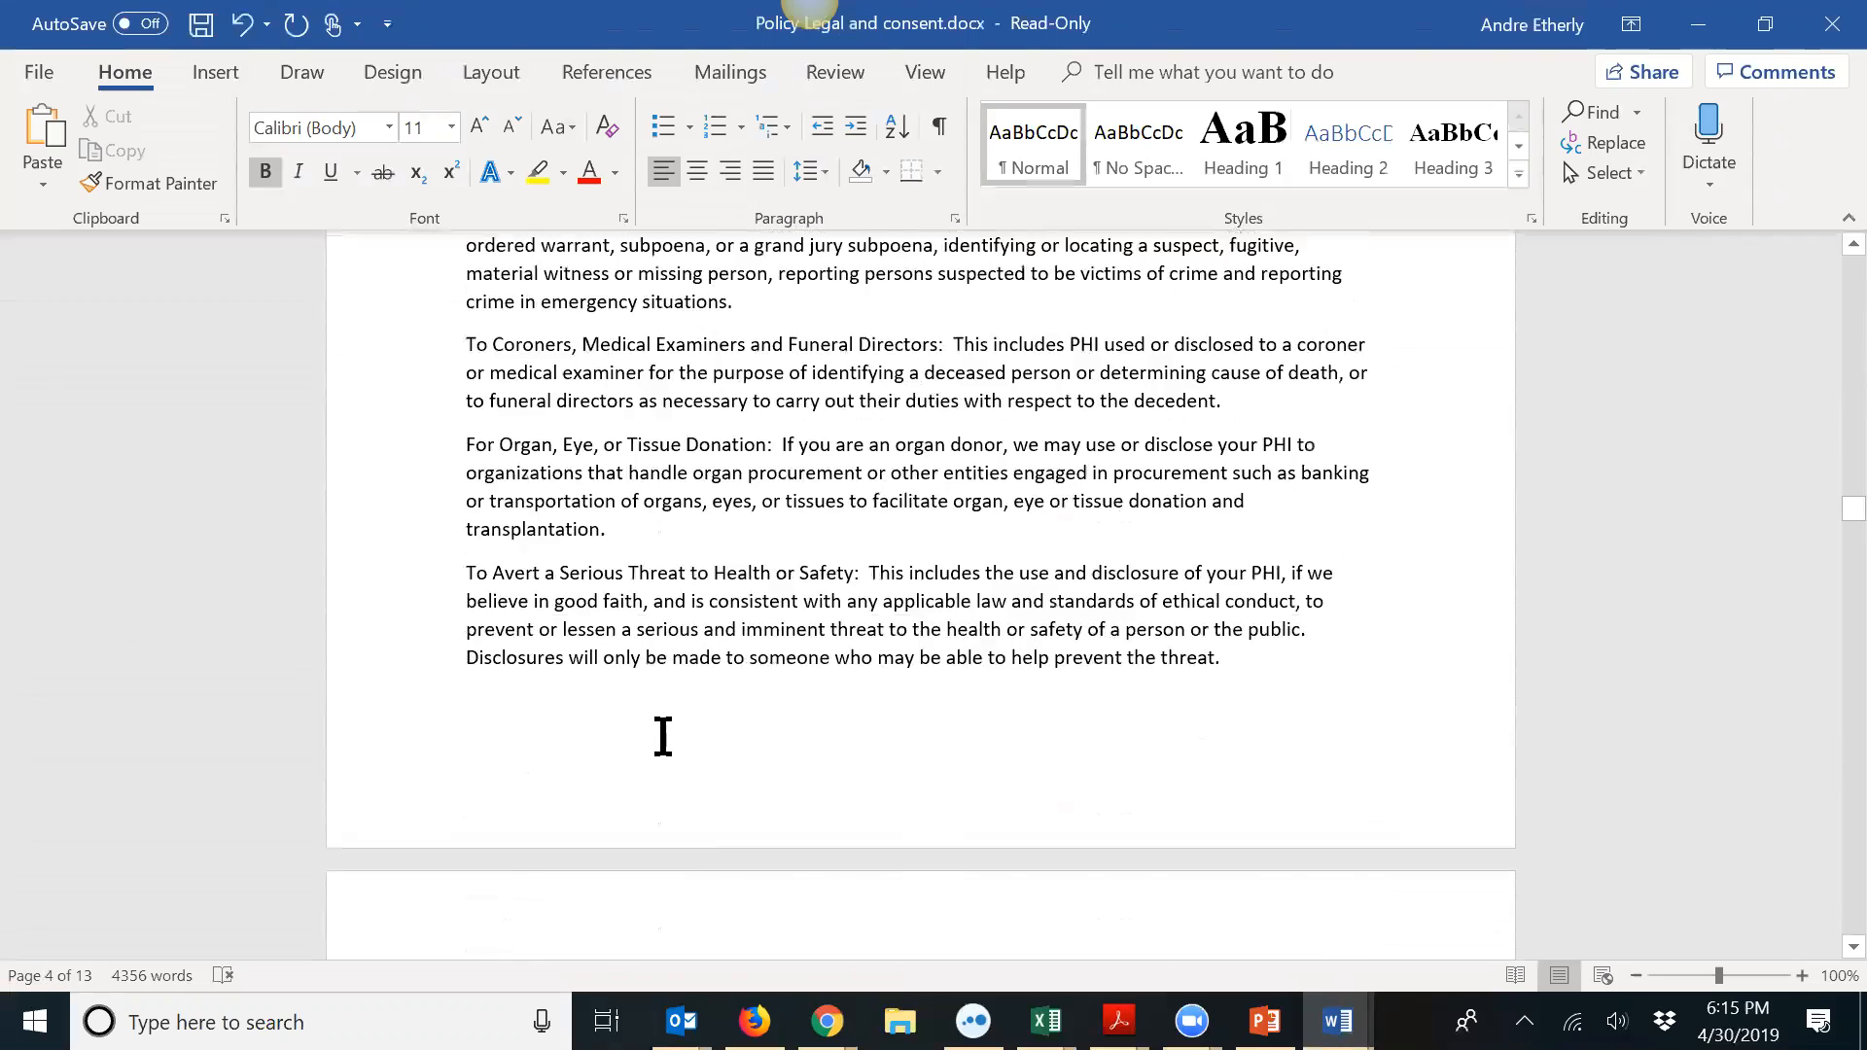
{"action": "scroll", "coordinate": [661, 746], "scroll_direction": "down", "scroll_amount": 20}
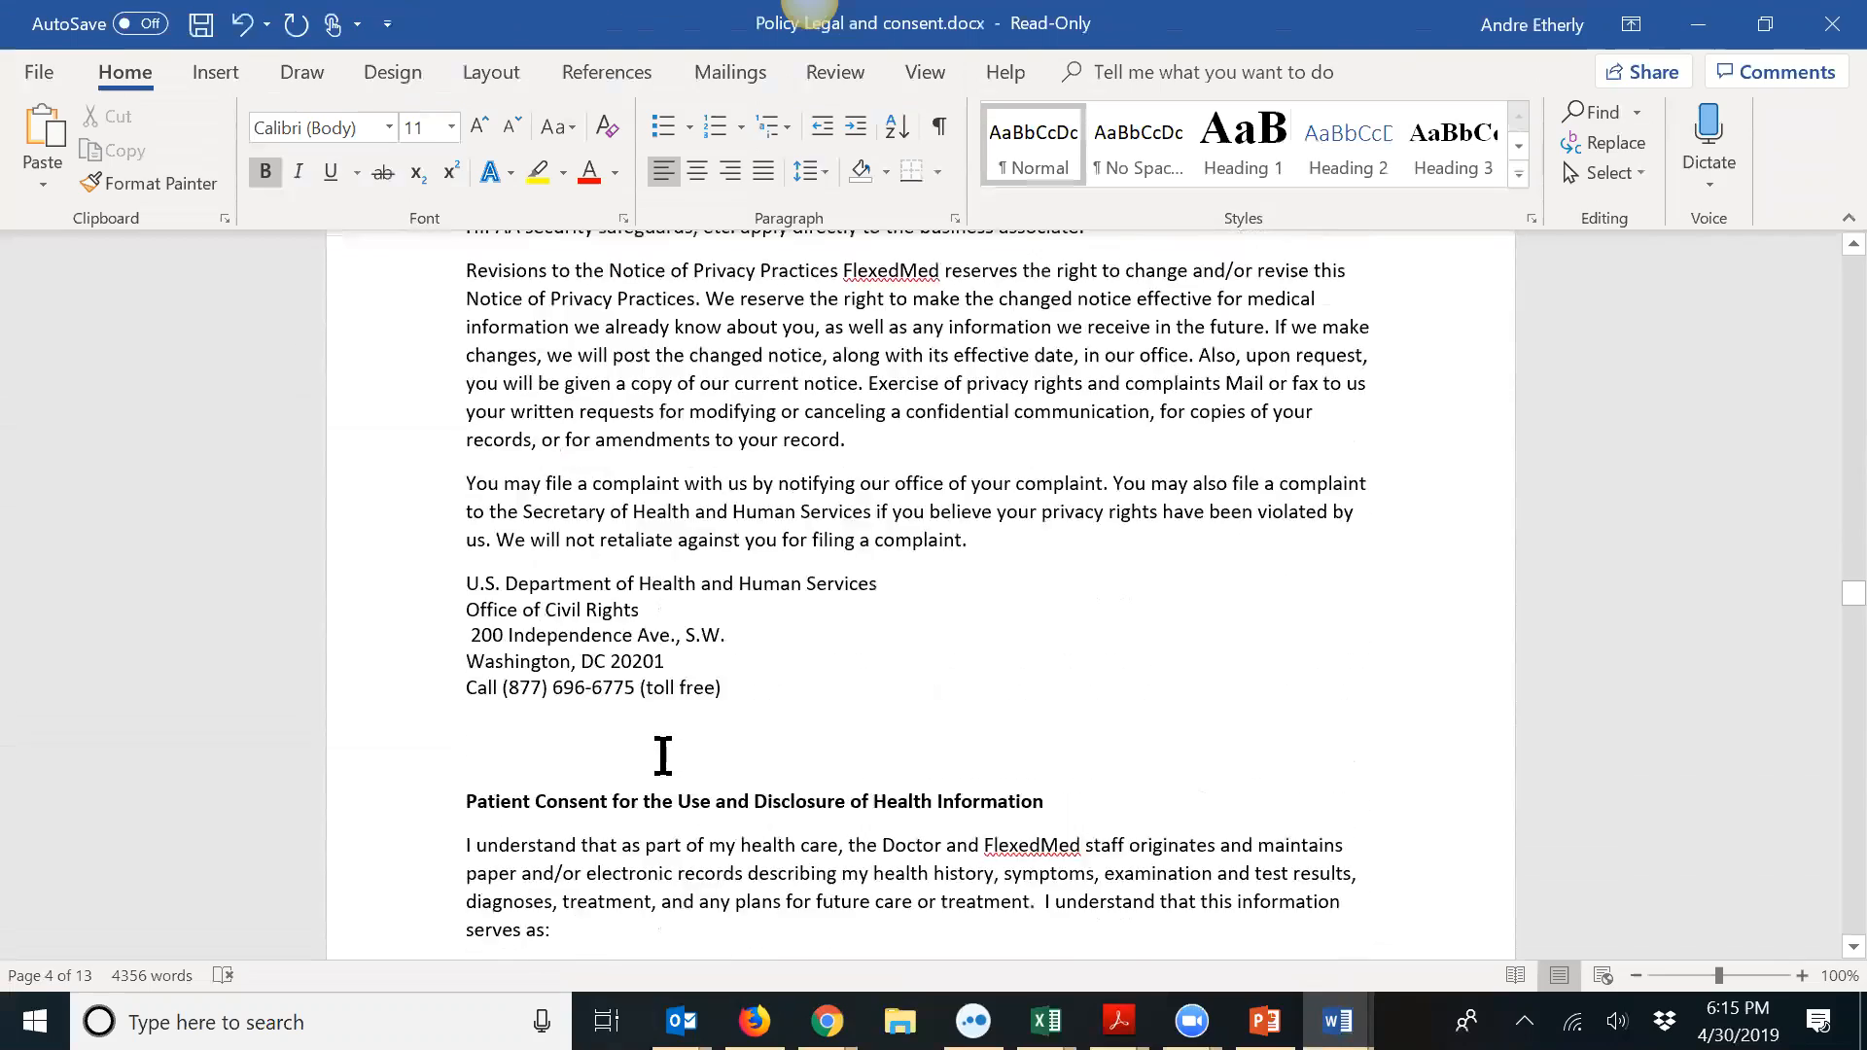
{"action": "scroll", "coordinate": [667, 756], "scroll_direction": "up", "scroll_amount": 6}
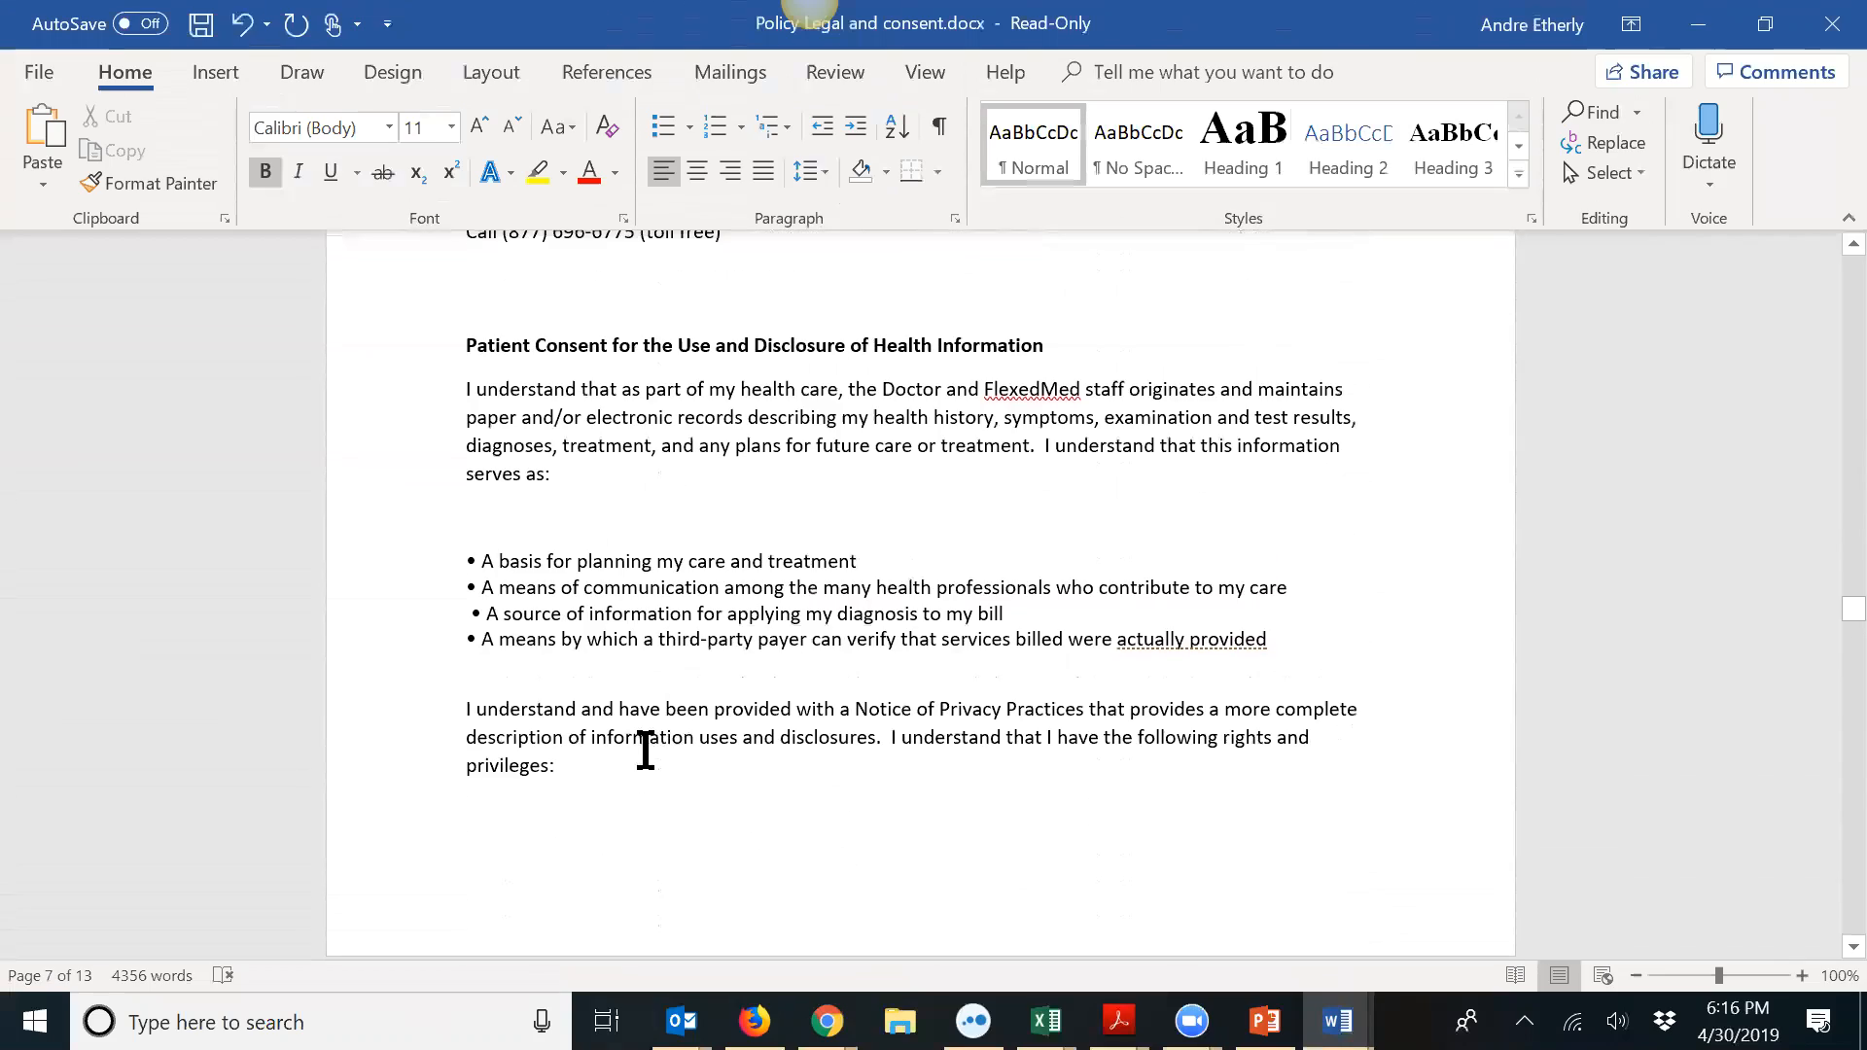
{"action": "scroll", "coordinate": [655, 738], "scroll_direction": "down", "scroll_amount": 20}
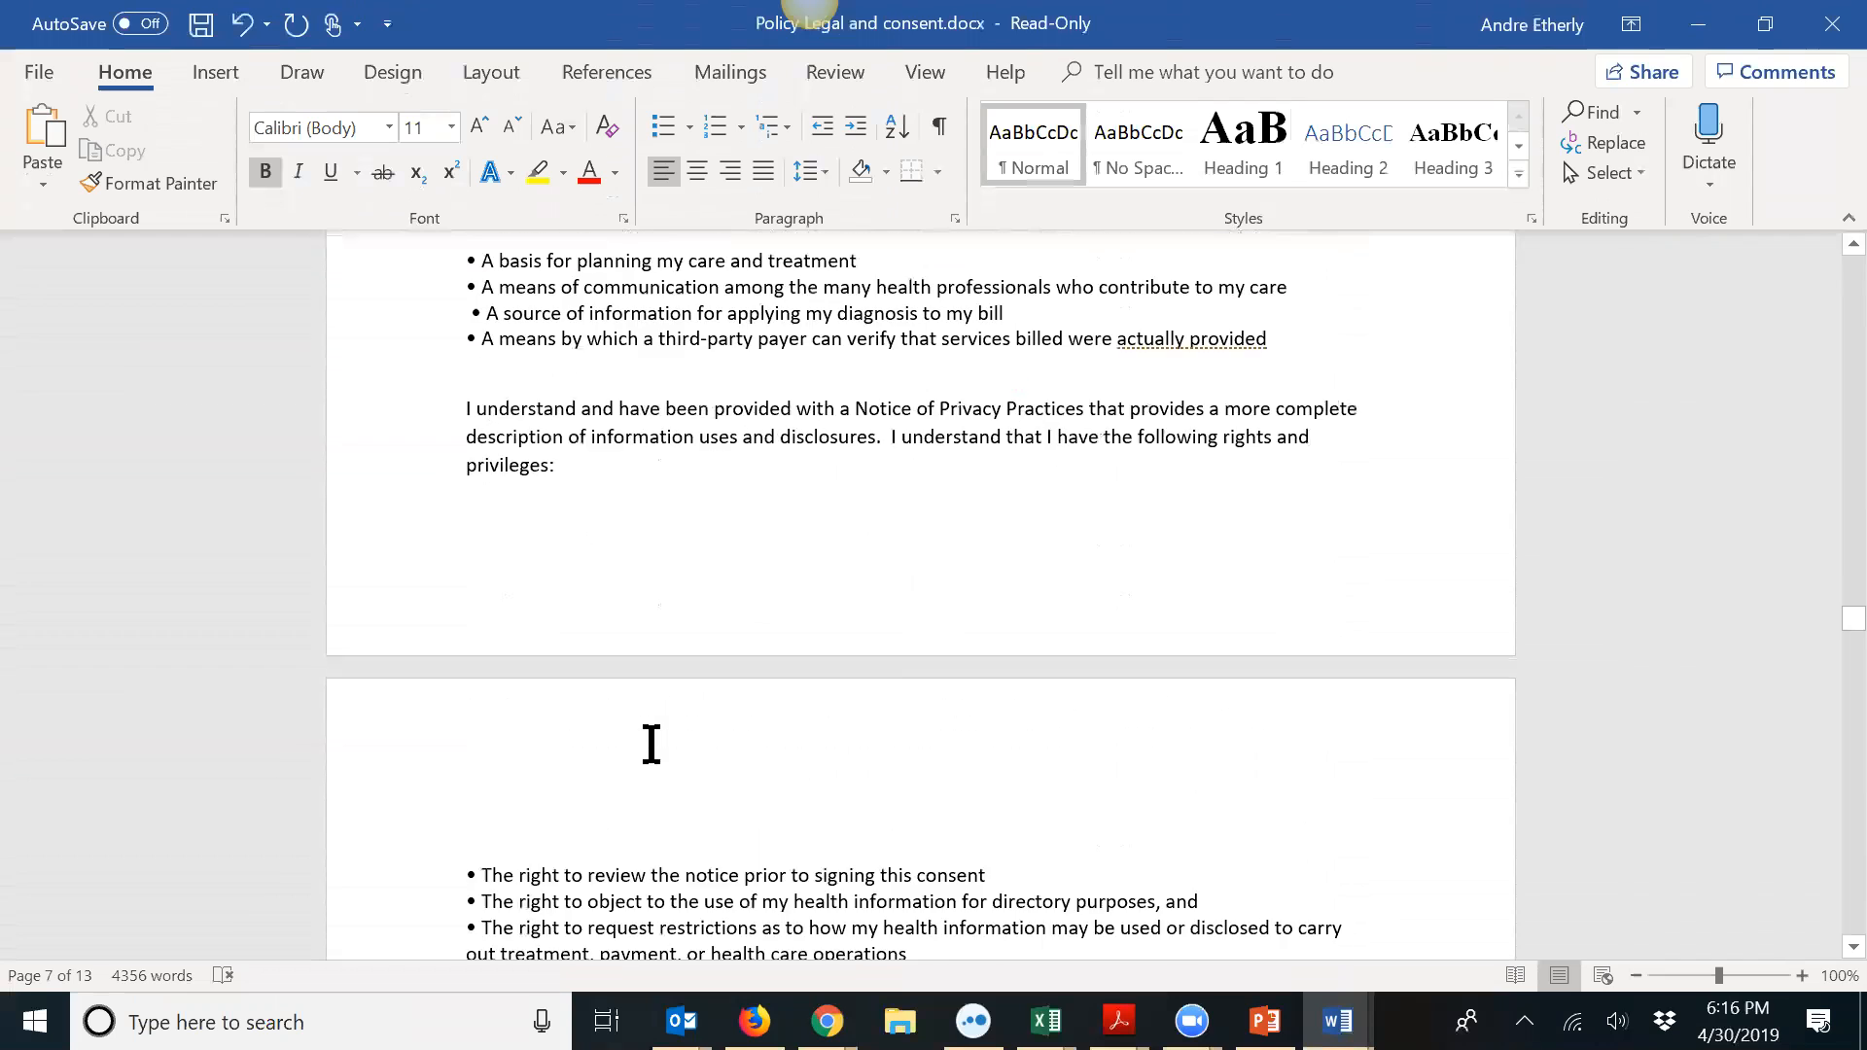
{"action": "scroll", "coordinate": [644, 752], "scroll_direction": "down", "scroll_amount": 10}
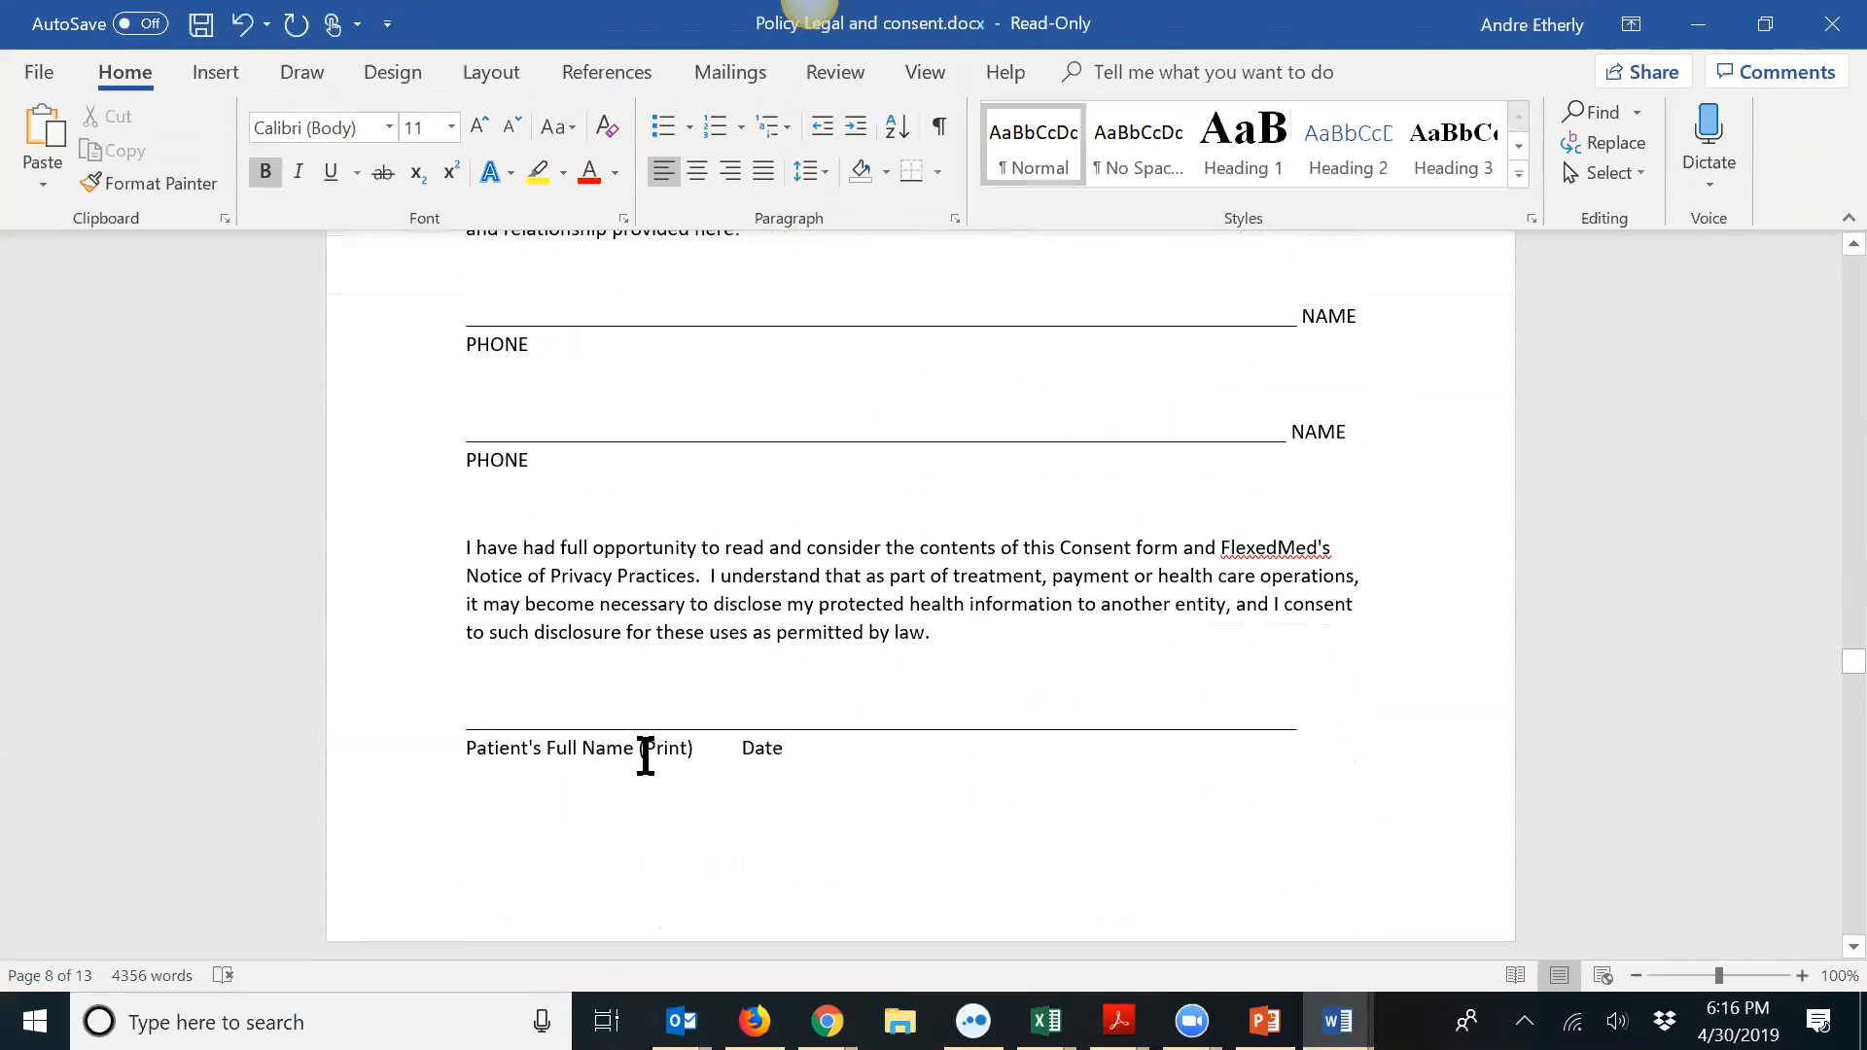
{"action": "scroll", "coordinate": [643, 762], "scroll_direction": "up", "scroll_amount": 10}
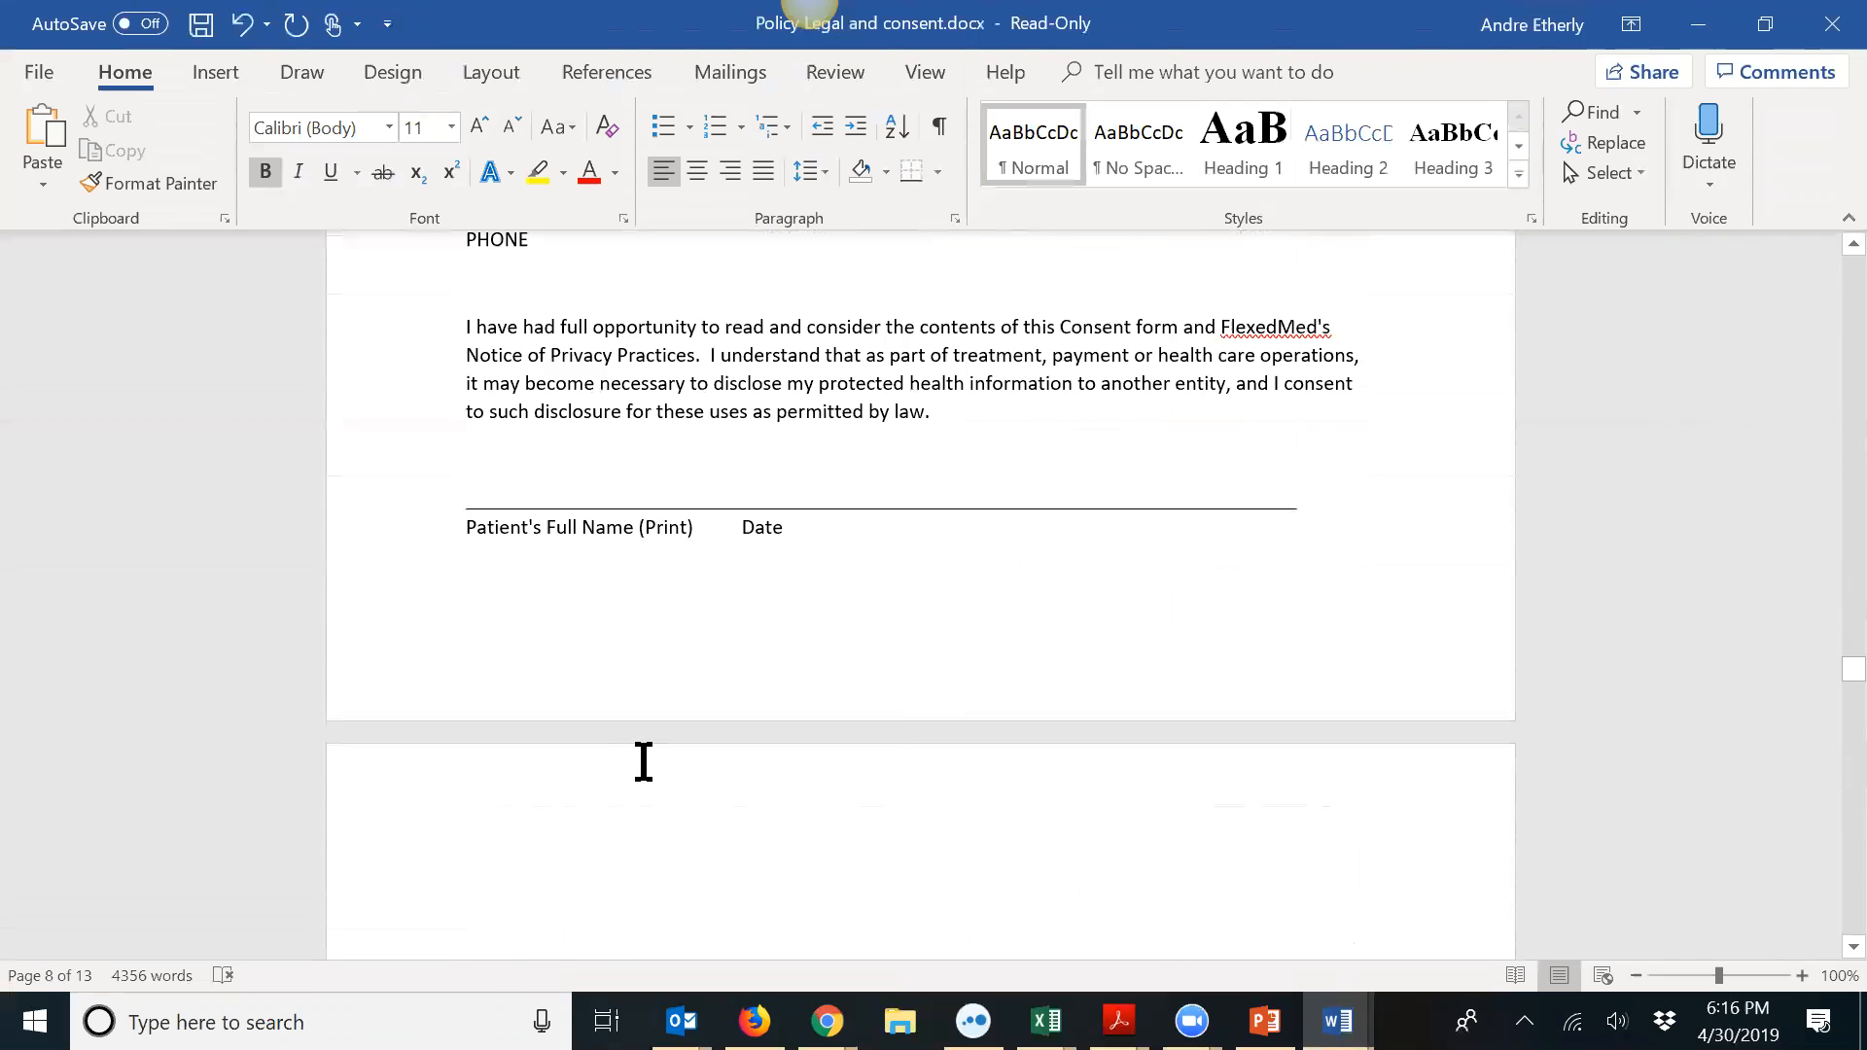
{"action": "scroll", "coordinate": [504, 769], "scroll_direction": "up", "scroll_amount": 1}
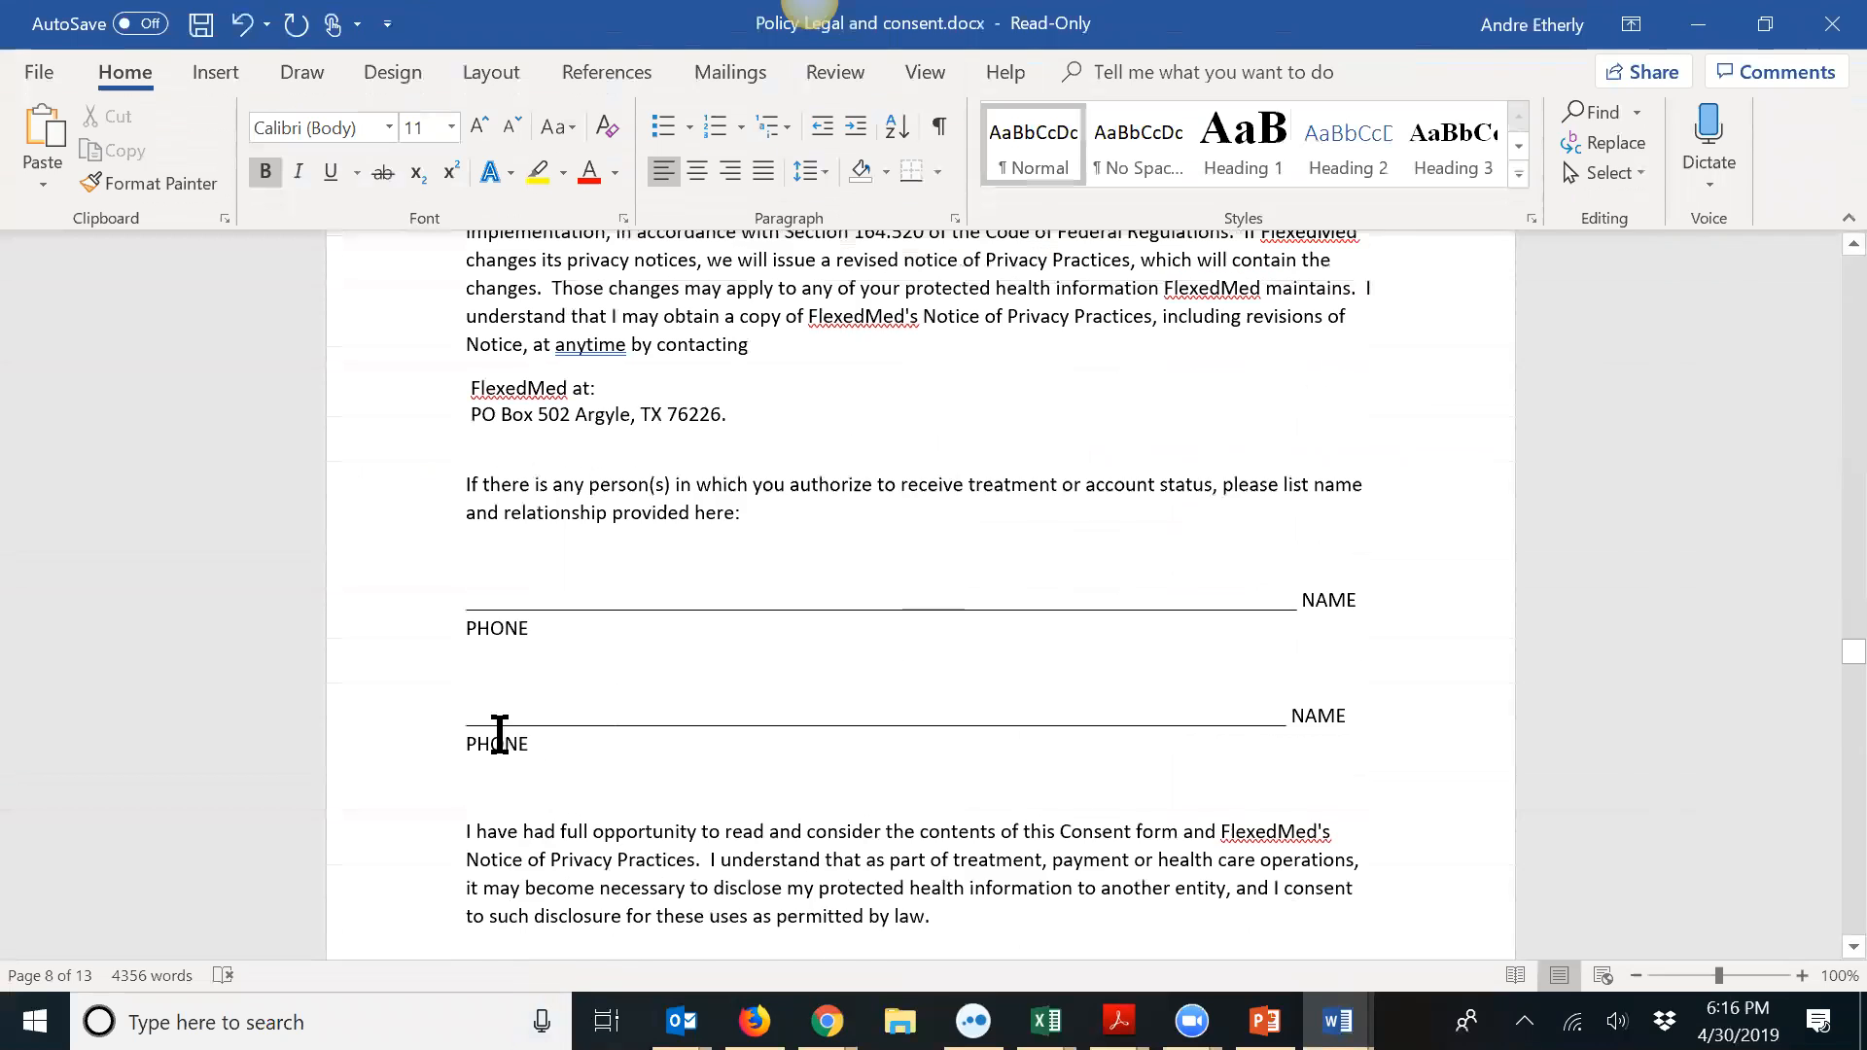
{"action": "left_click", "coordinate": [479, 708]}
{"action": "key", "text": "Delete"}
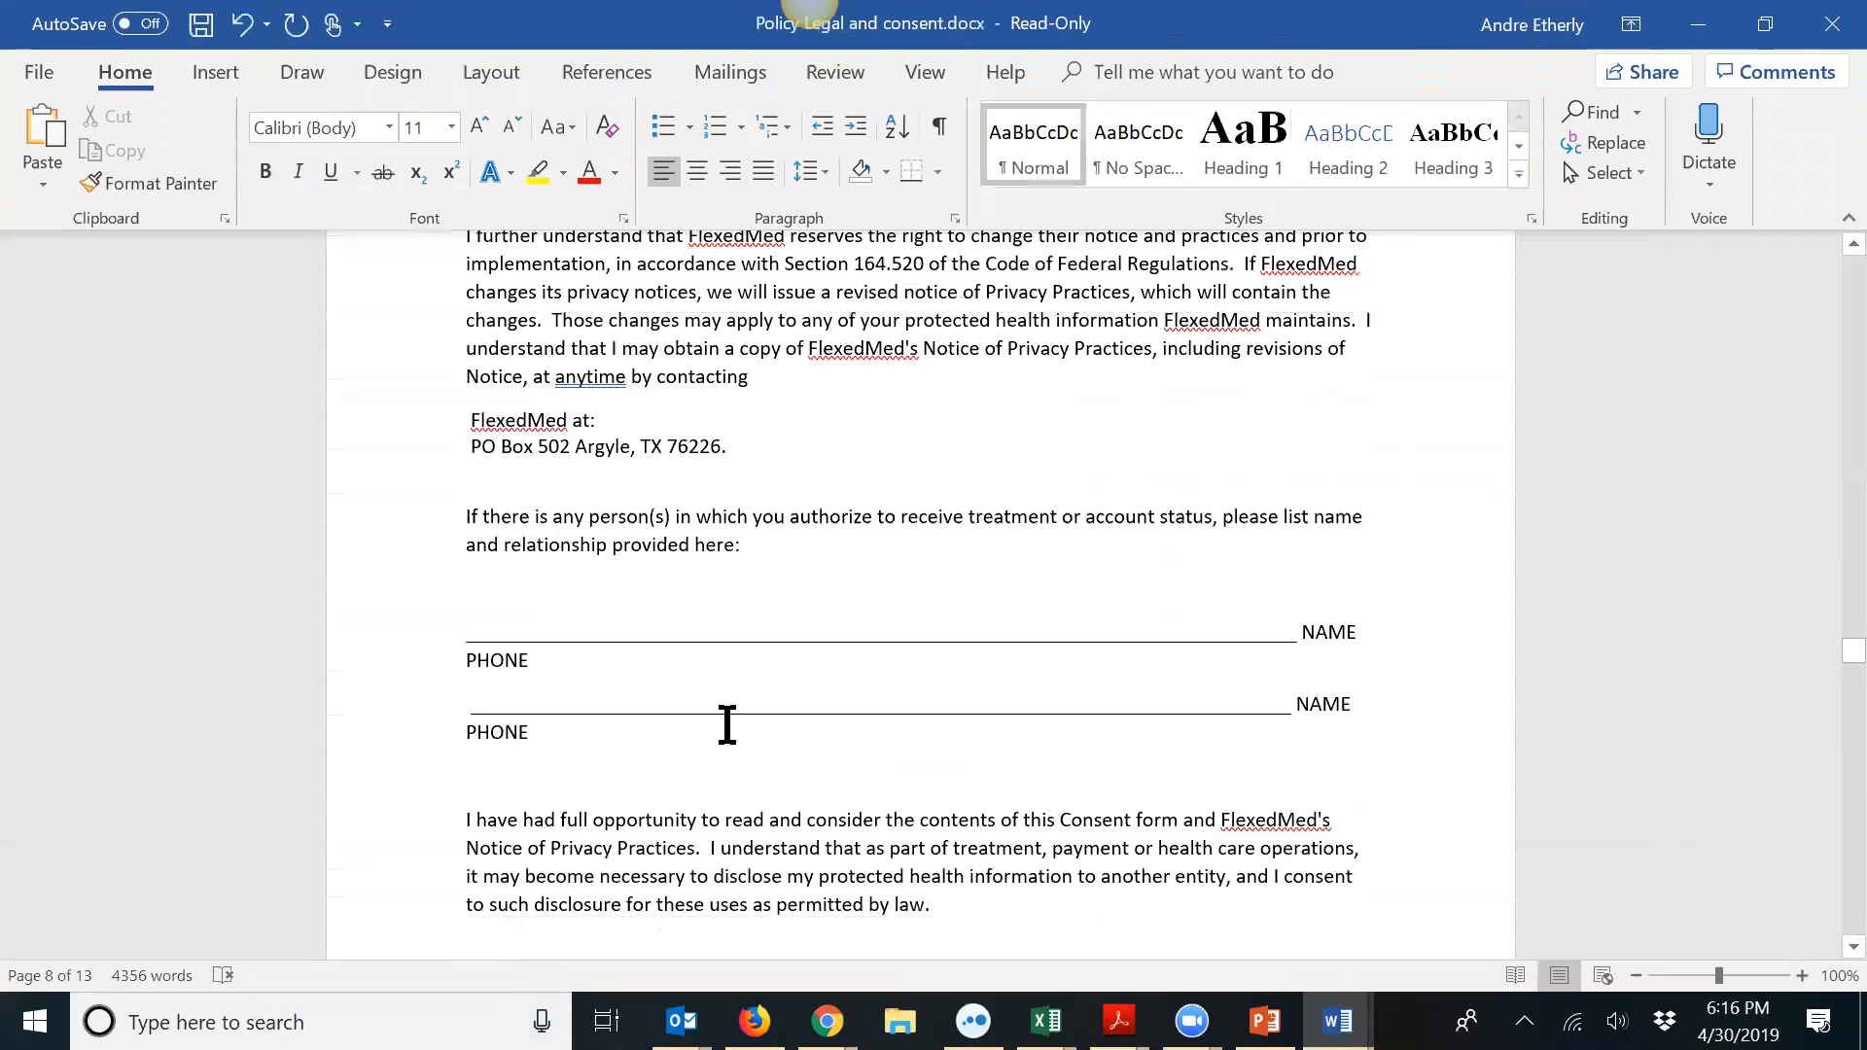
Step: Delete the blank lines so Patient's Signature sits directly beneath the printed-name line
{"action": "scroll", "coordinate": [688, 744], "scroll_direction": "down", "scroll_amount": 10}
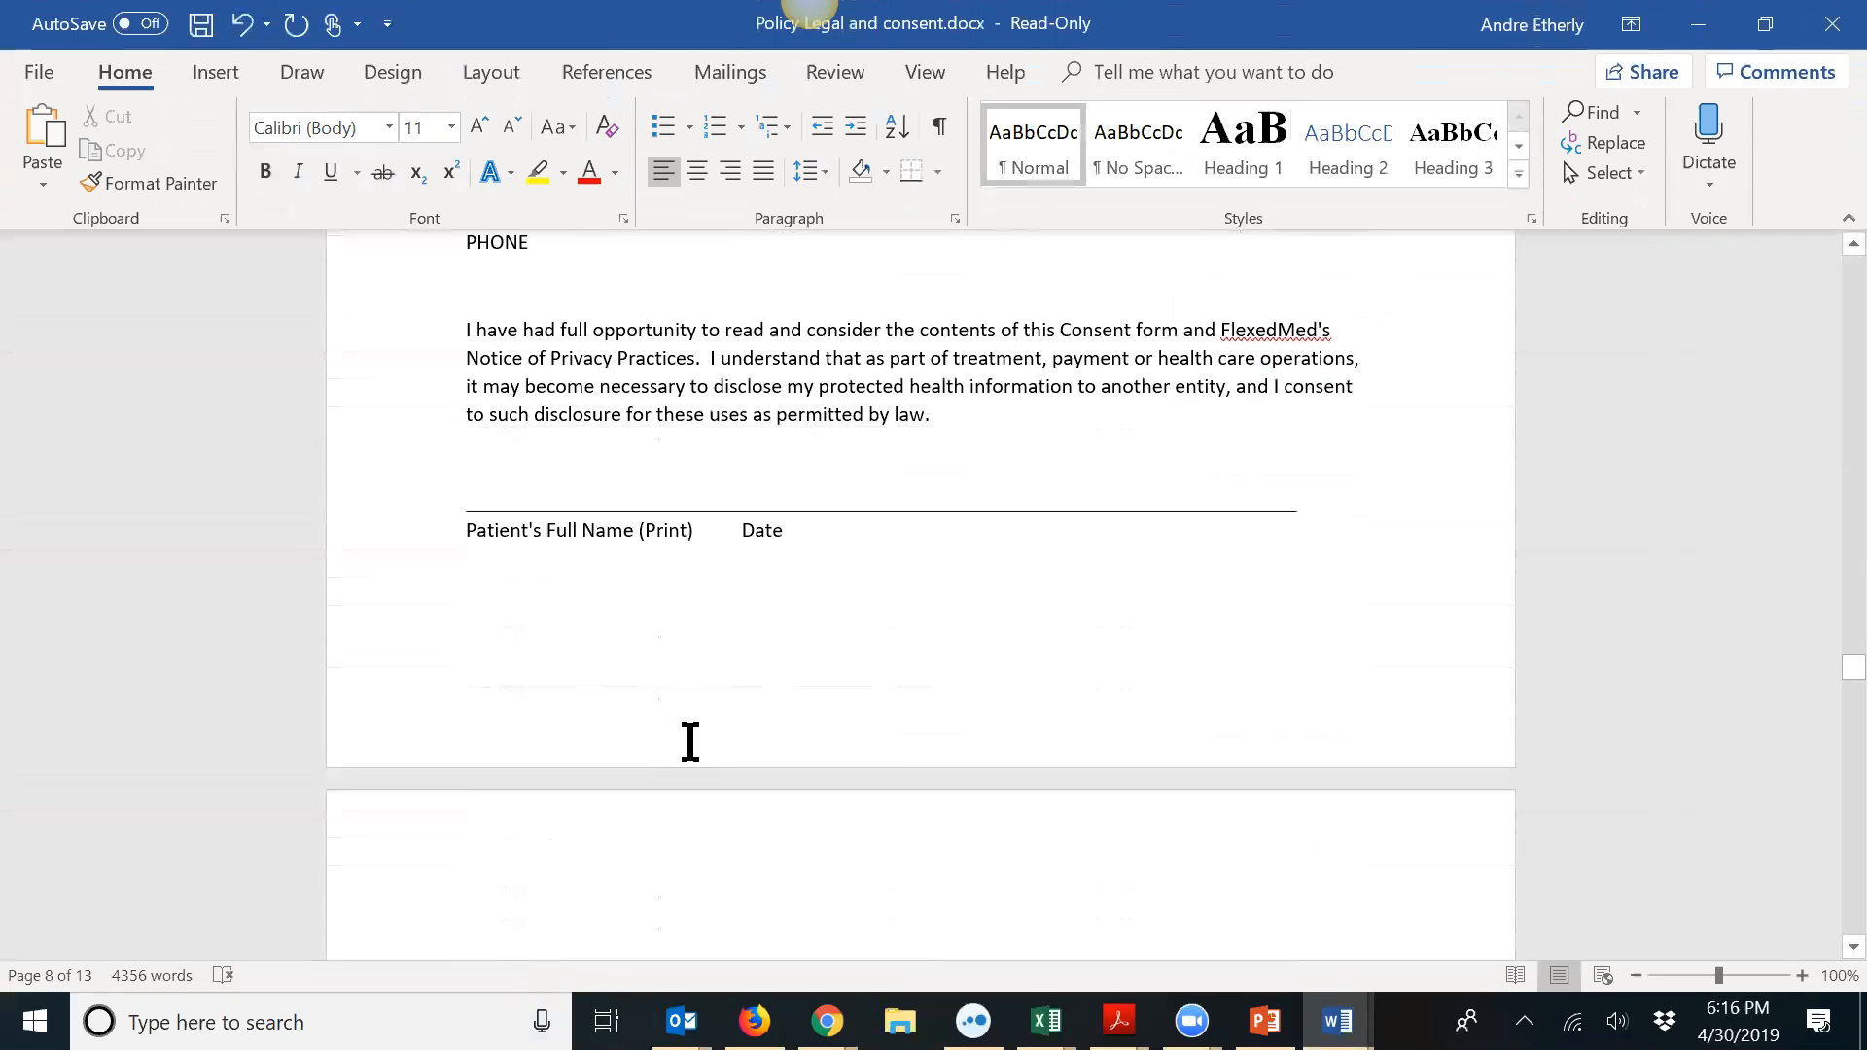
{"action": "scroll", "coordinate": [583, 662], "scroll_direction": "up", "scroll_amount": 3}
{"action": "left_click", "coordinate": [482, 510]}
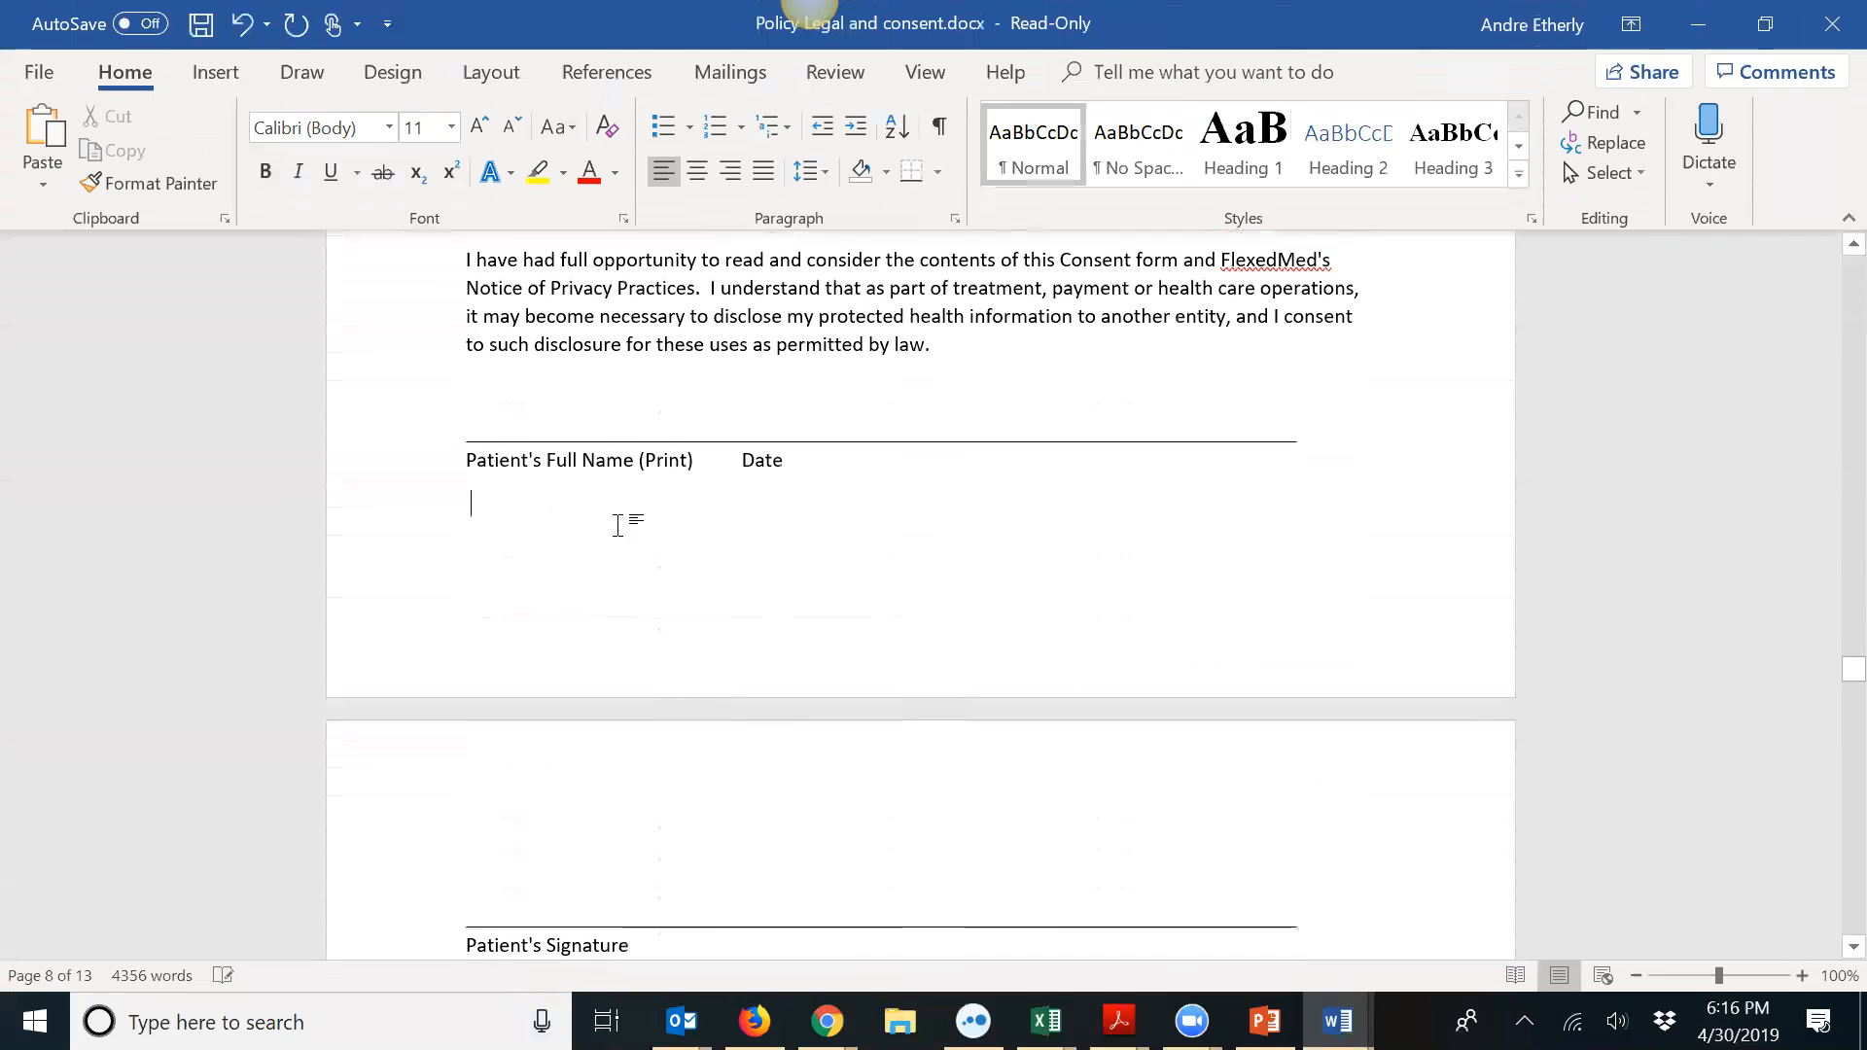
{"action": "key", "text": "Delete"}
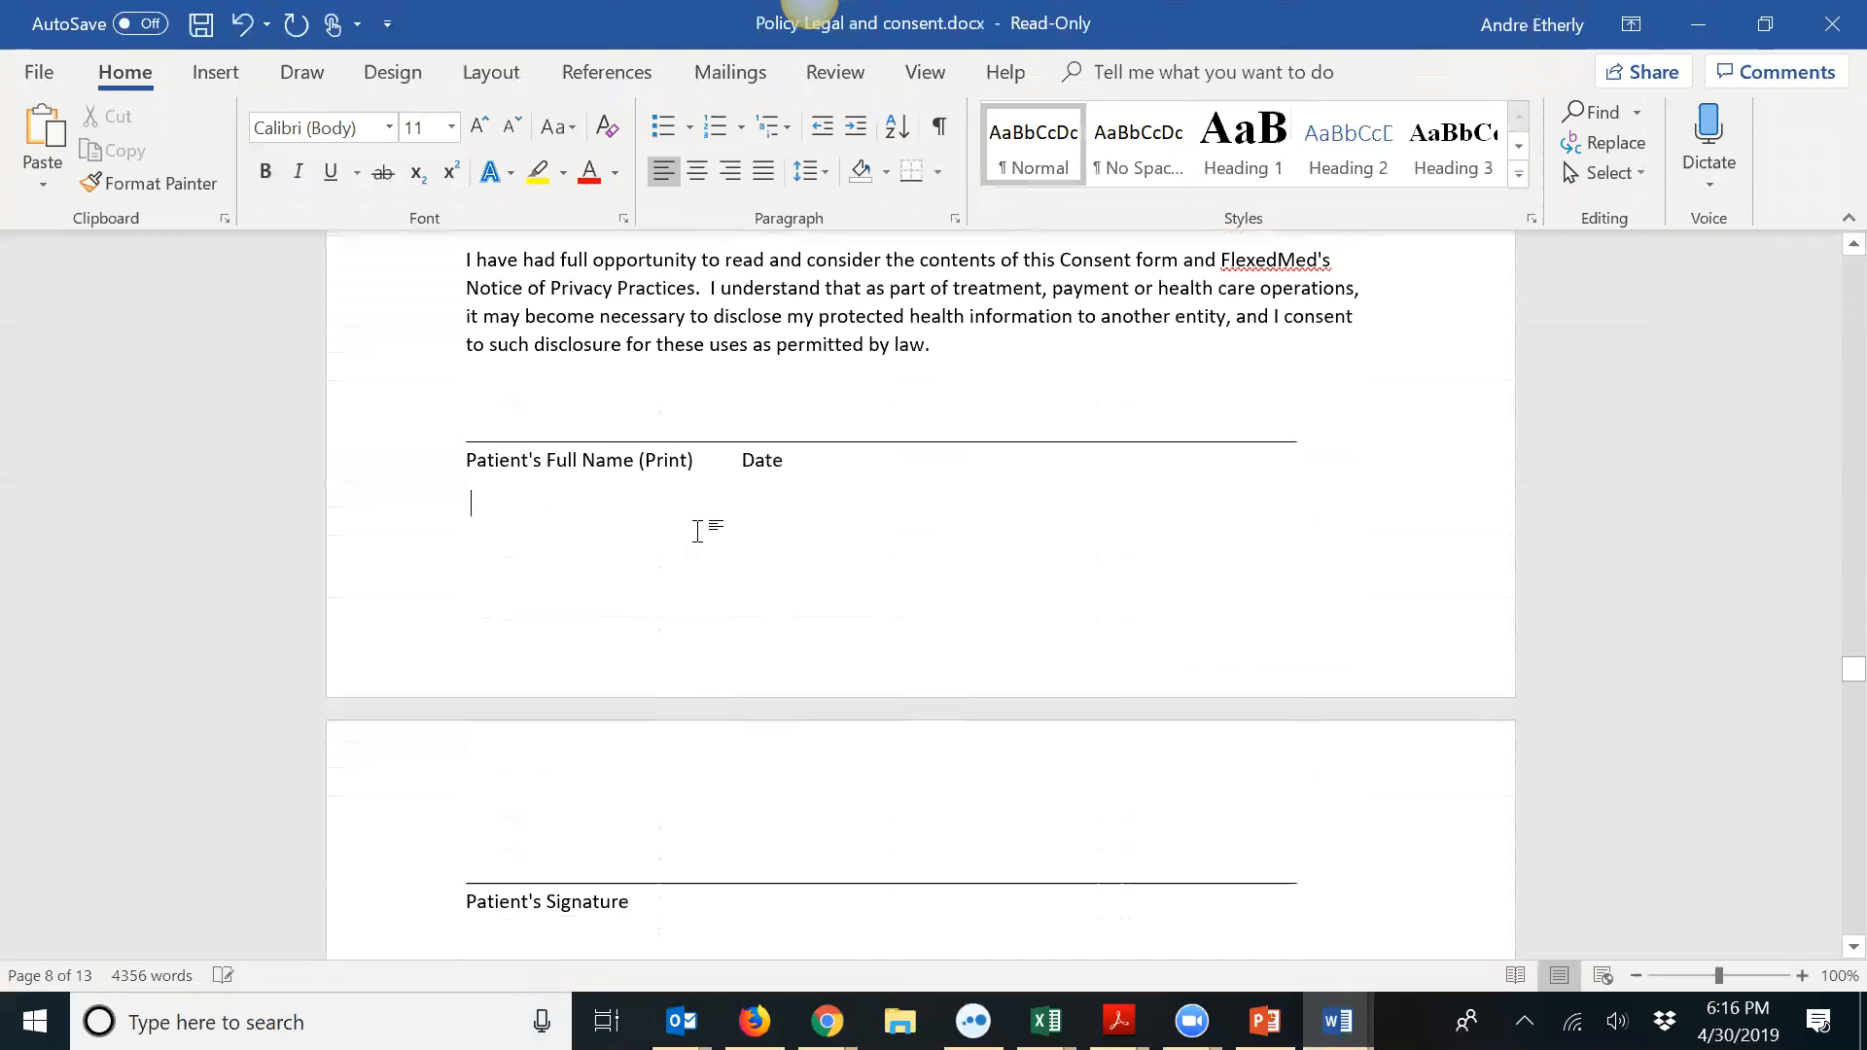
{"action": "key", "text": "Delete"}
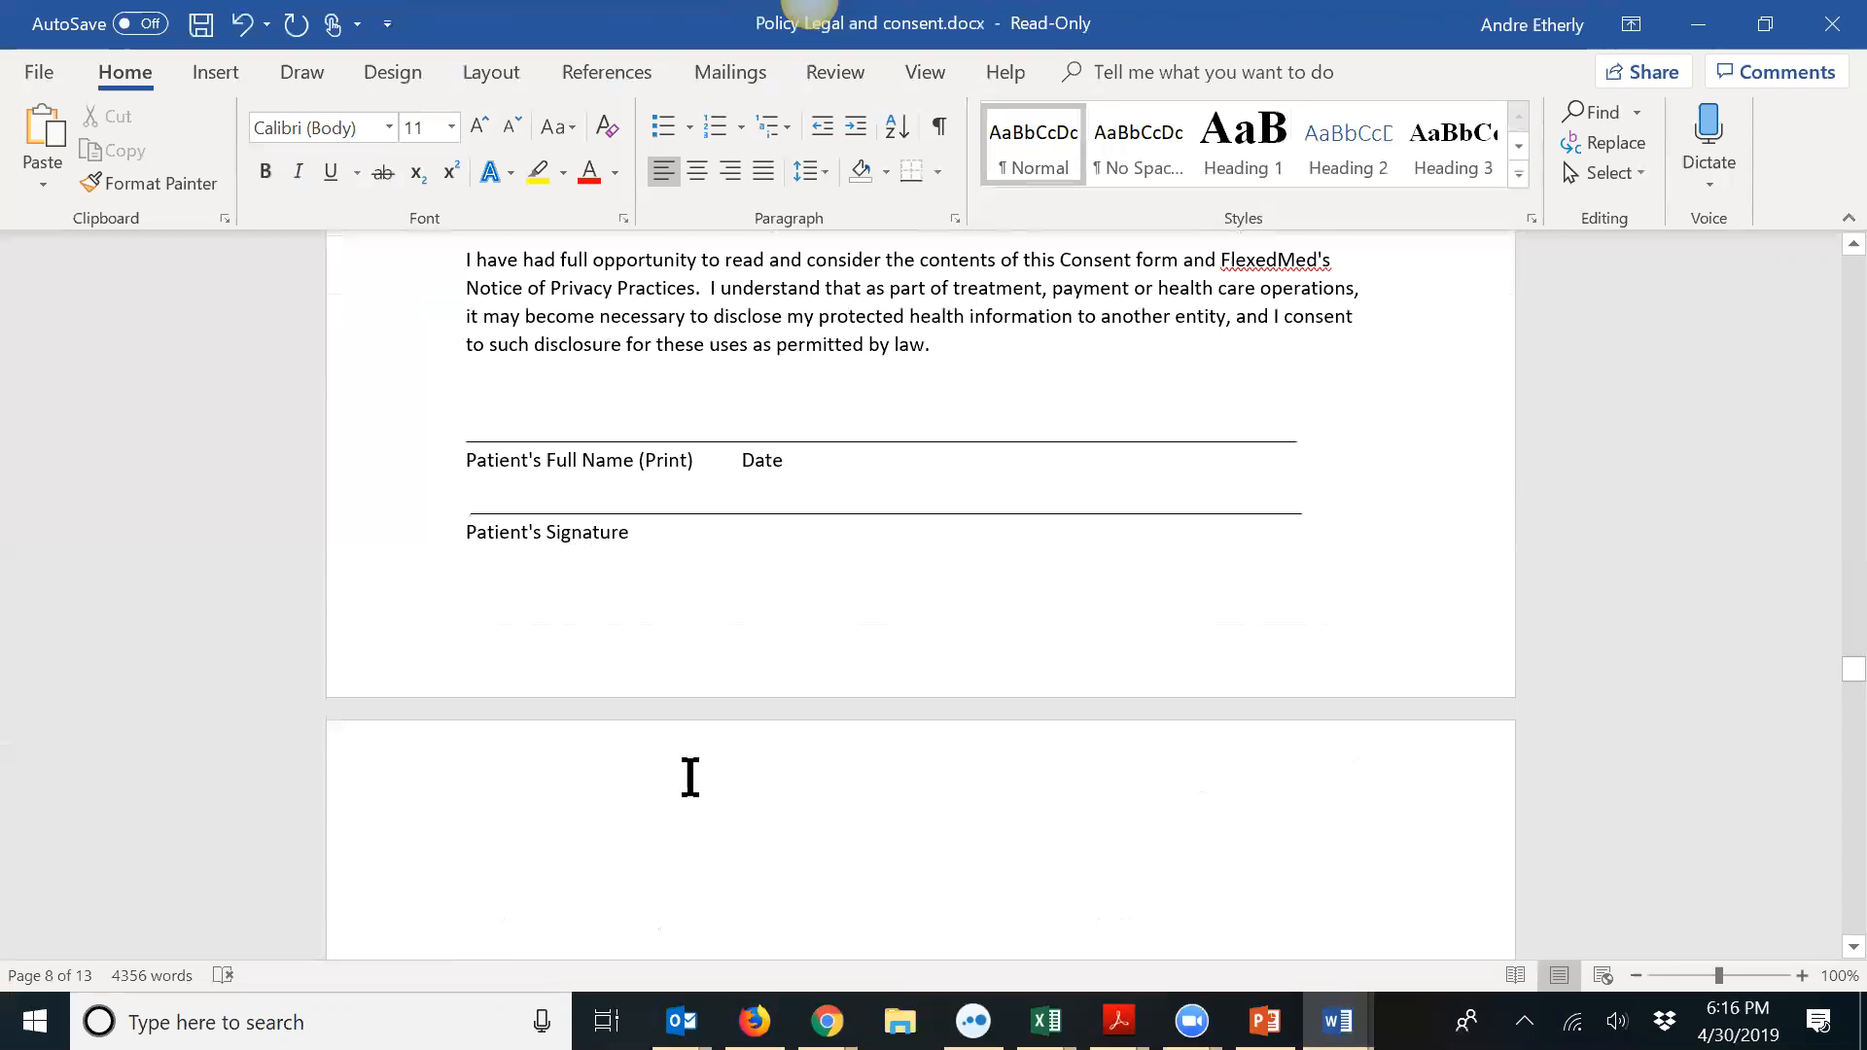
Step: Remove the blank lines under the Insurance and HRT heading, then return to the items-for-sale page
{"action": "scroll", "coordinate": [688, 775], "scroll_direction": "down", "scroll_amount": 5}
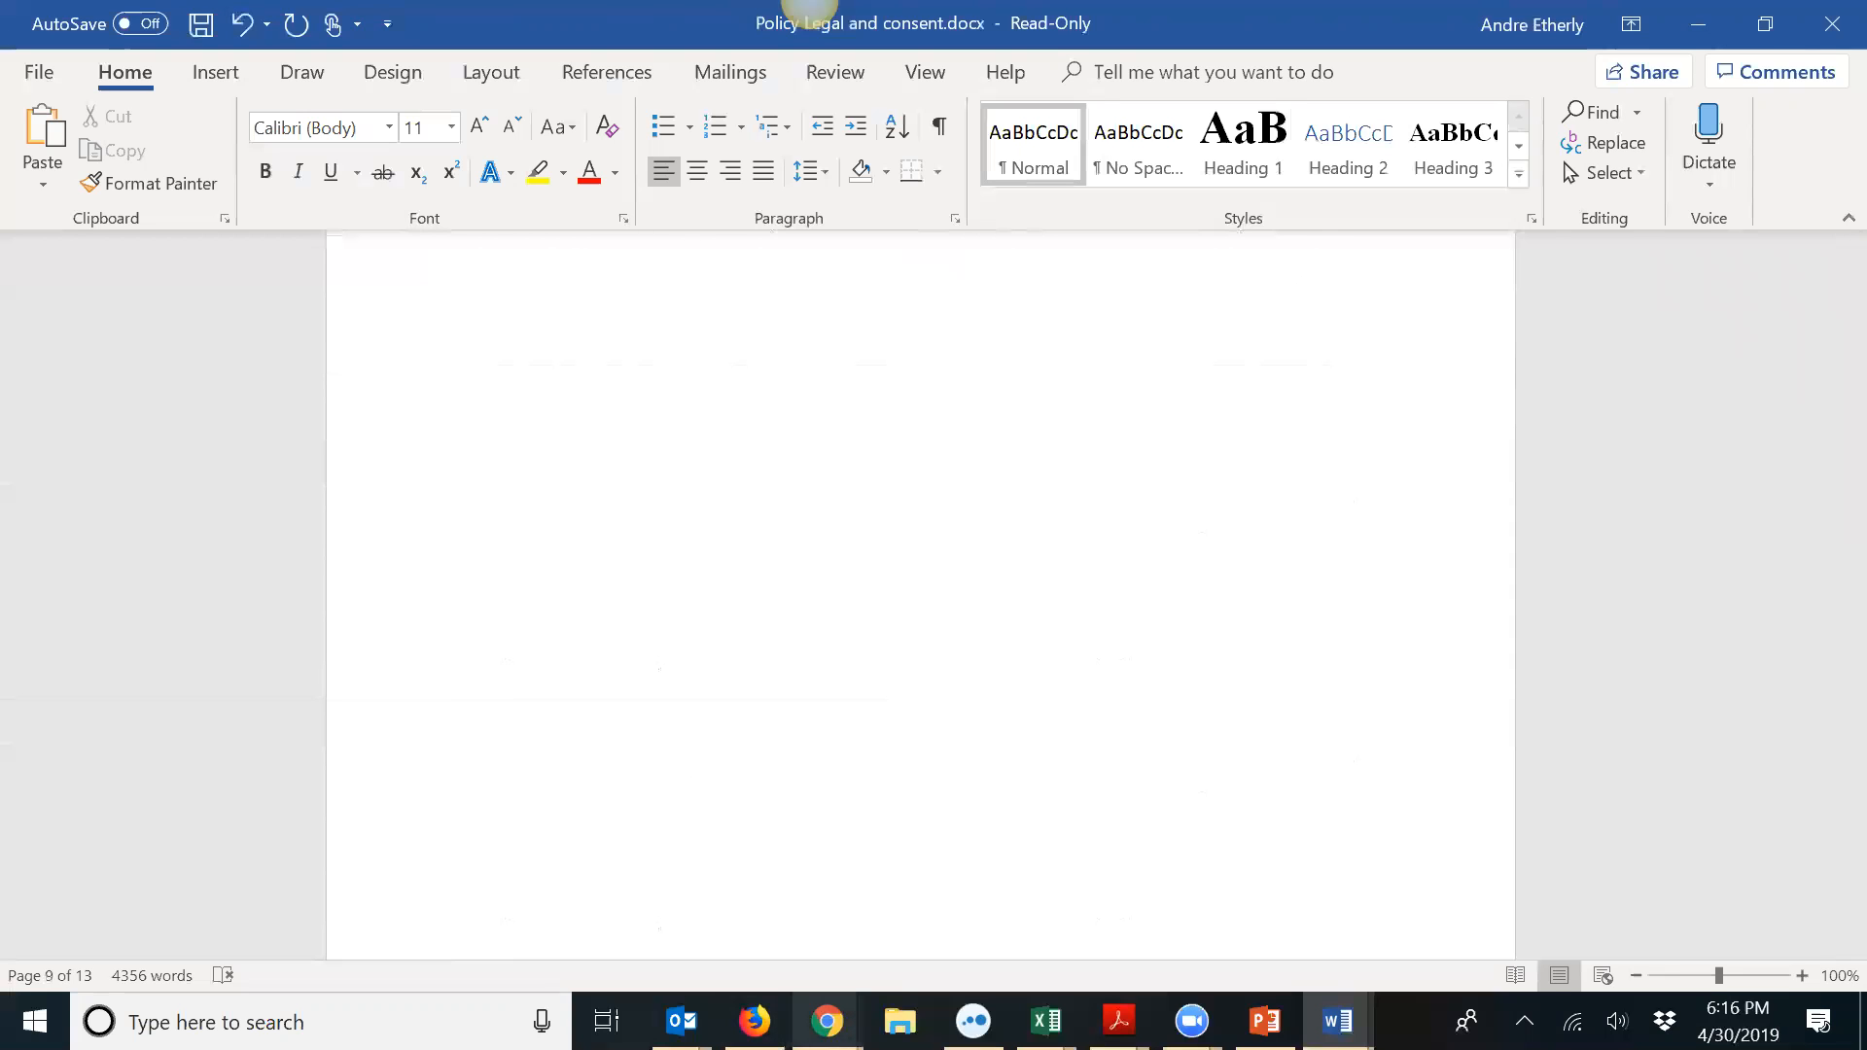
{"action": "scroll", "coordinate": [1089, 894], "scroll_direction": "down", "scroll_amount": 3}
{"action": "scroll", "coordinate": [1092, 895], "scroll_direction": "down", "scroll_amount": 2}
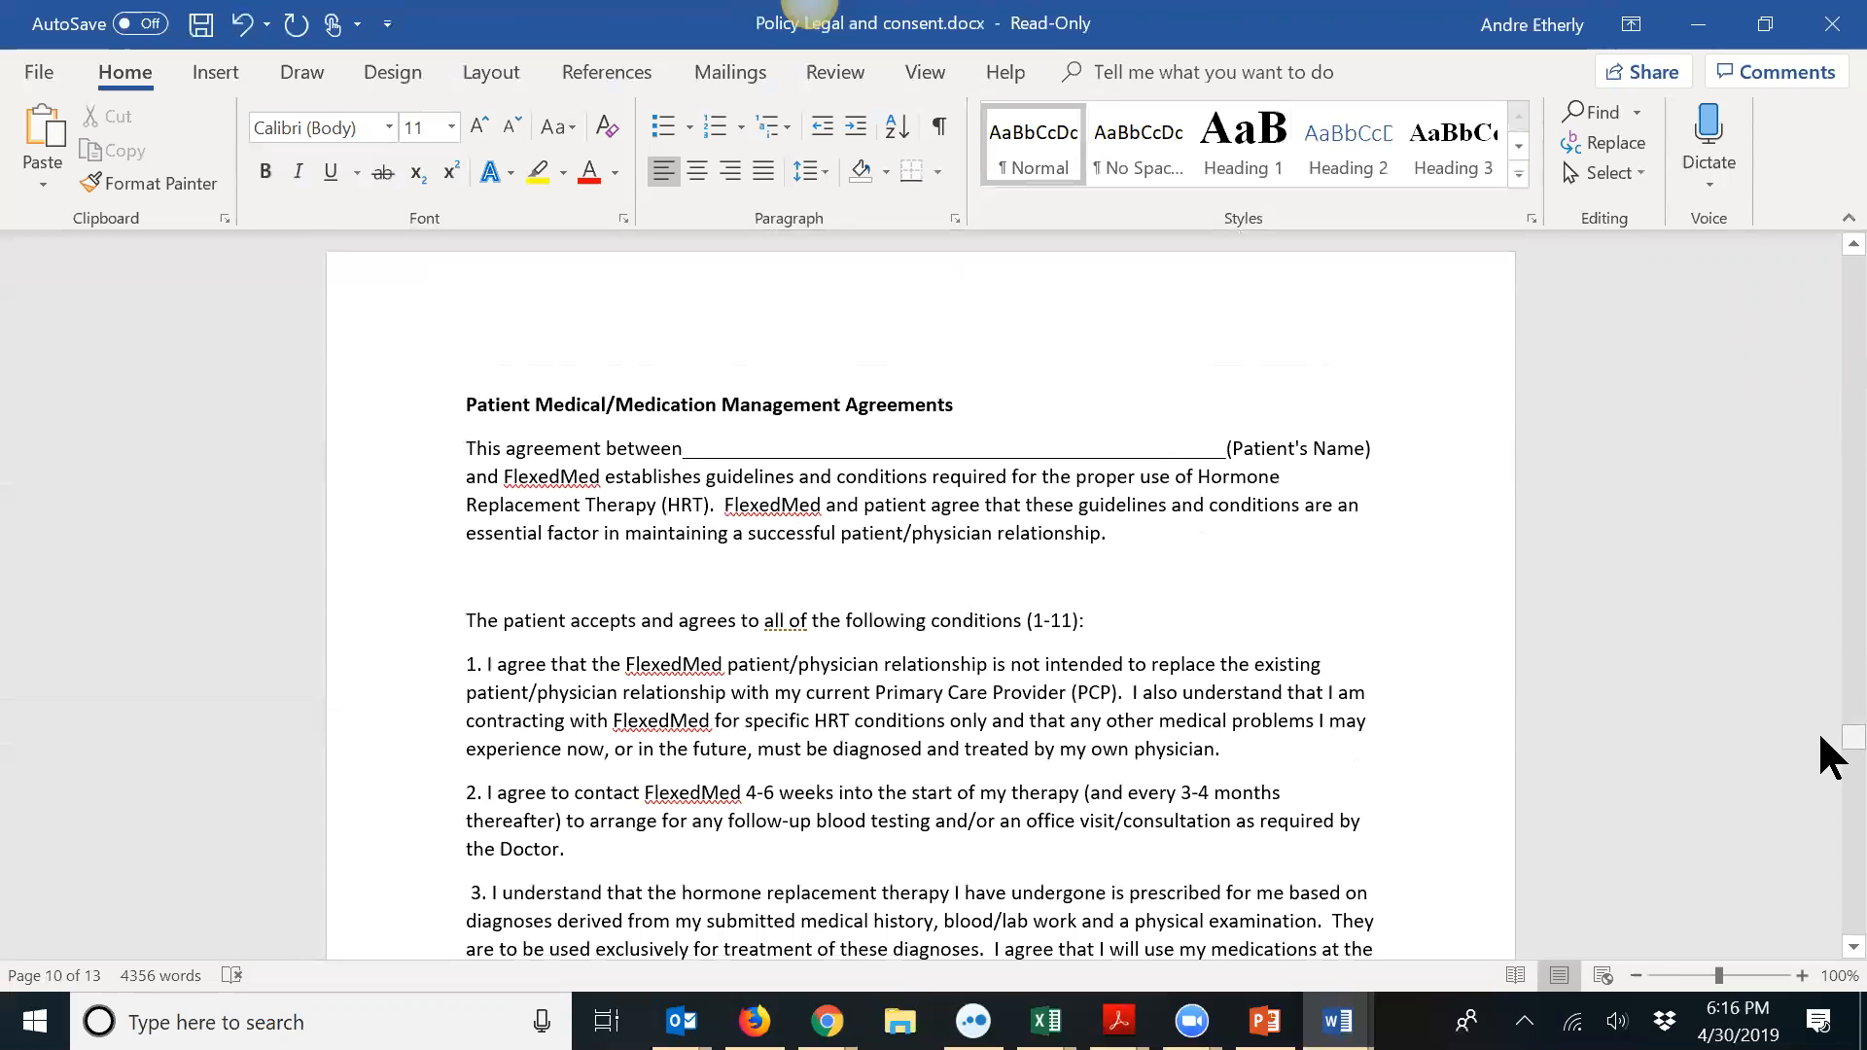
{"action": "mouse_move", "coordinate": [1846, 739]}
{"action": "left_mouse_down"}
{"action": "mouse_move", "coordinate": [1822, 741]}
{"action": "mouse_move", "coordinate": [1822, 987]}
{"action": "mouse_move", "coordinate": [1820, 839]}
{"action": "left_mouse_up"}
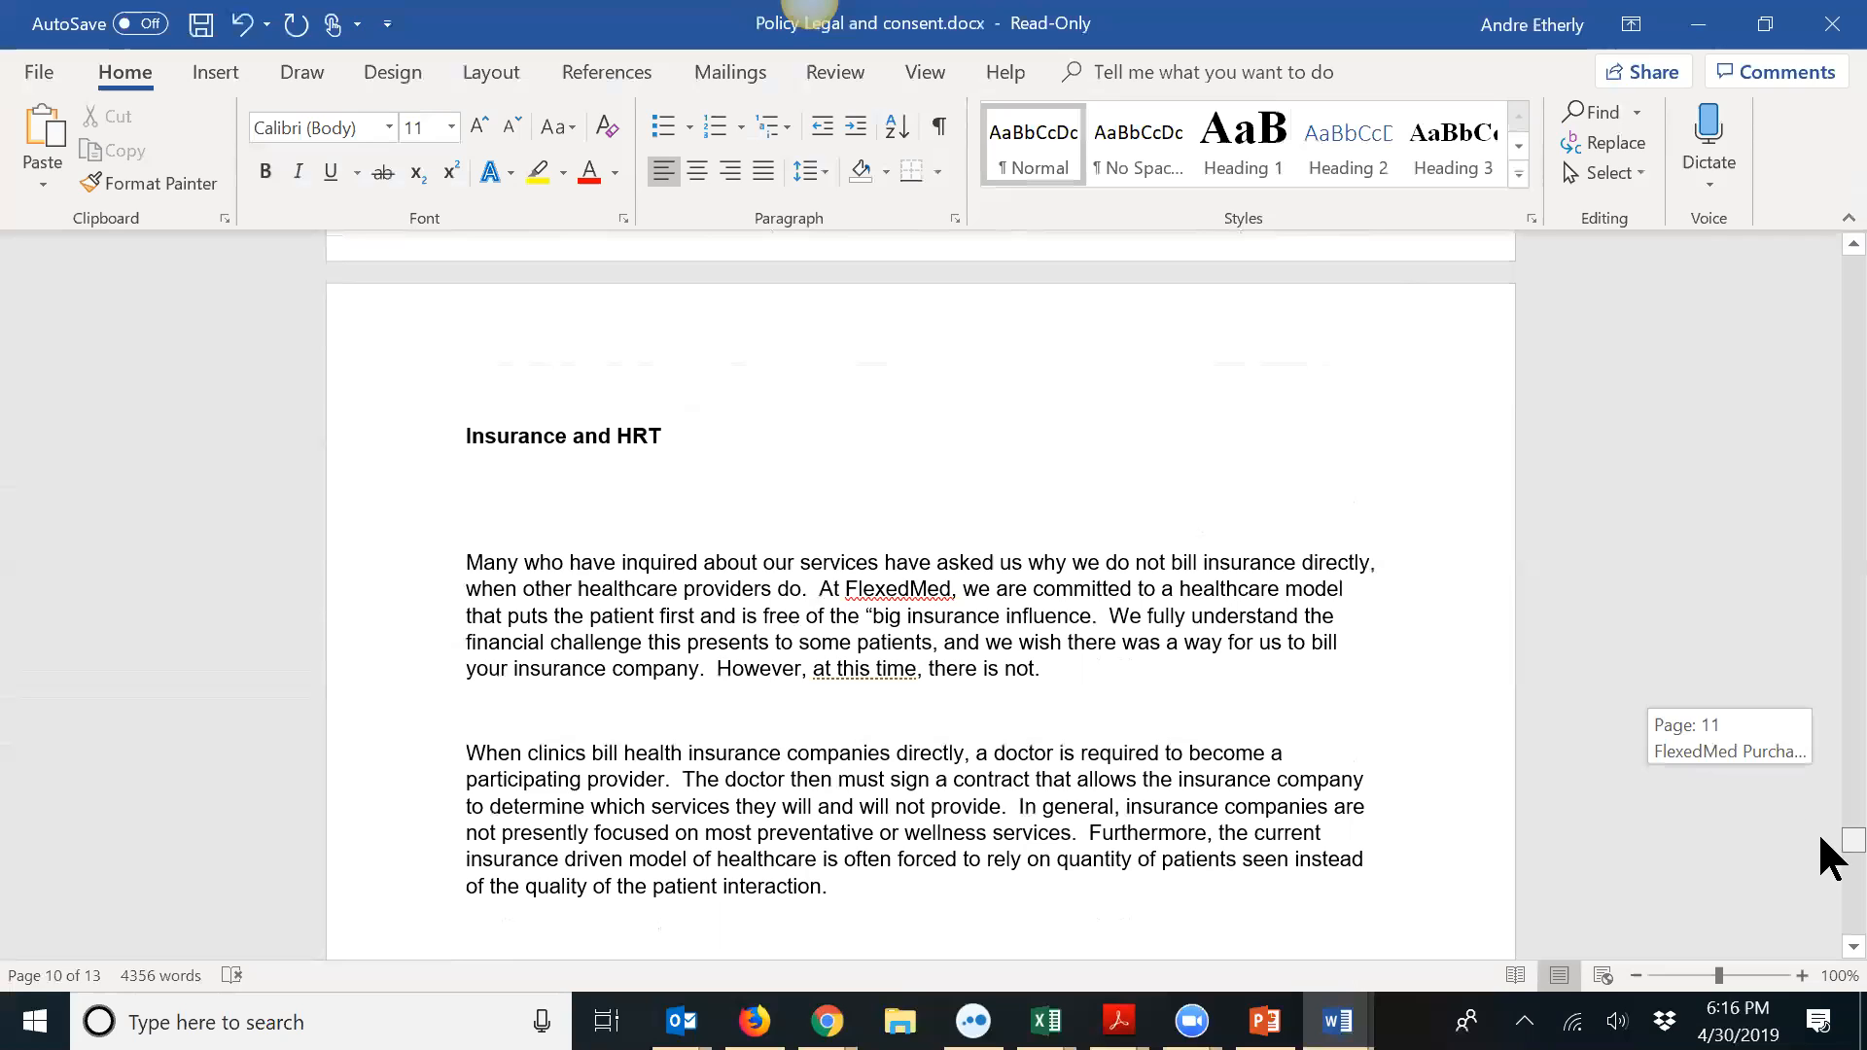
{"action": "left_click_drag", "start_coordinate": [1821, 839], "coordinate": [1820, 838]}
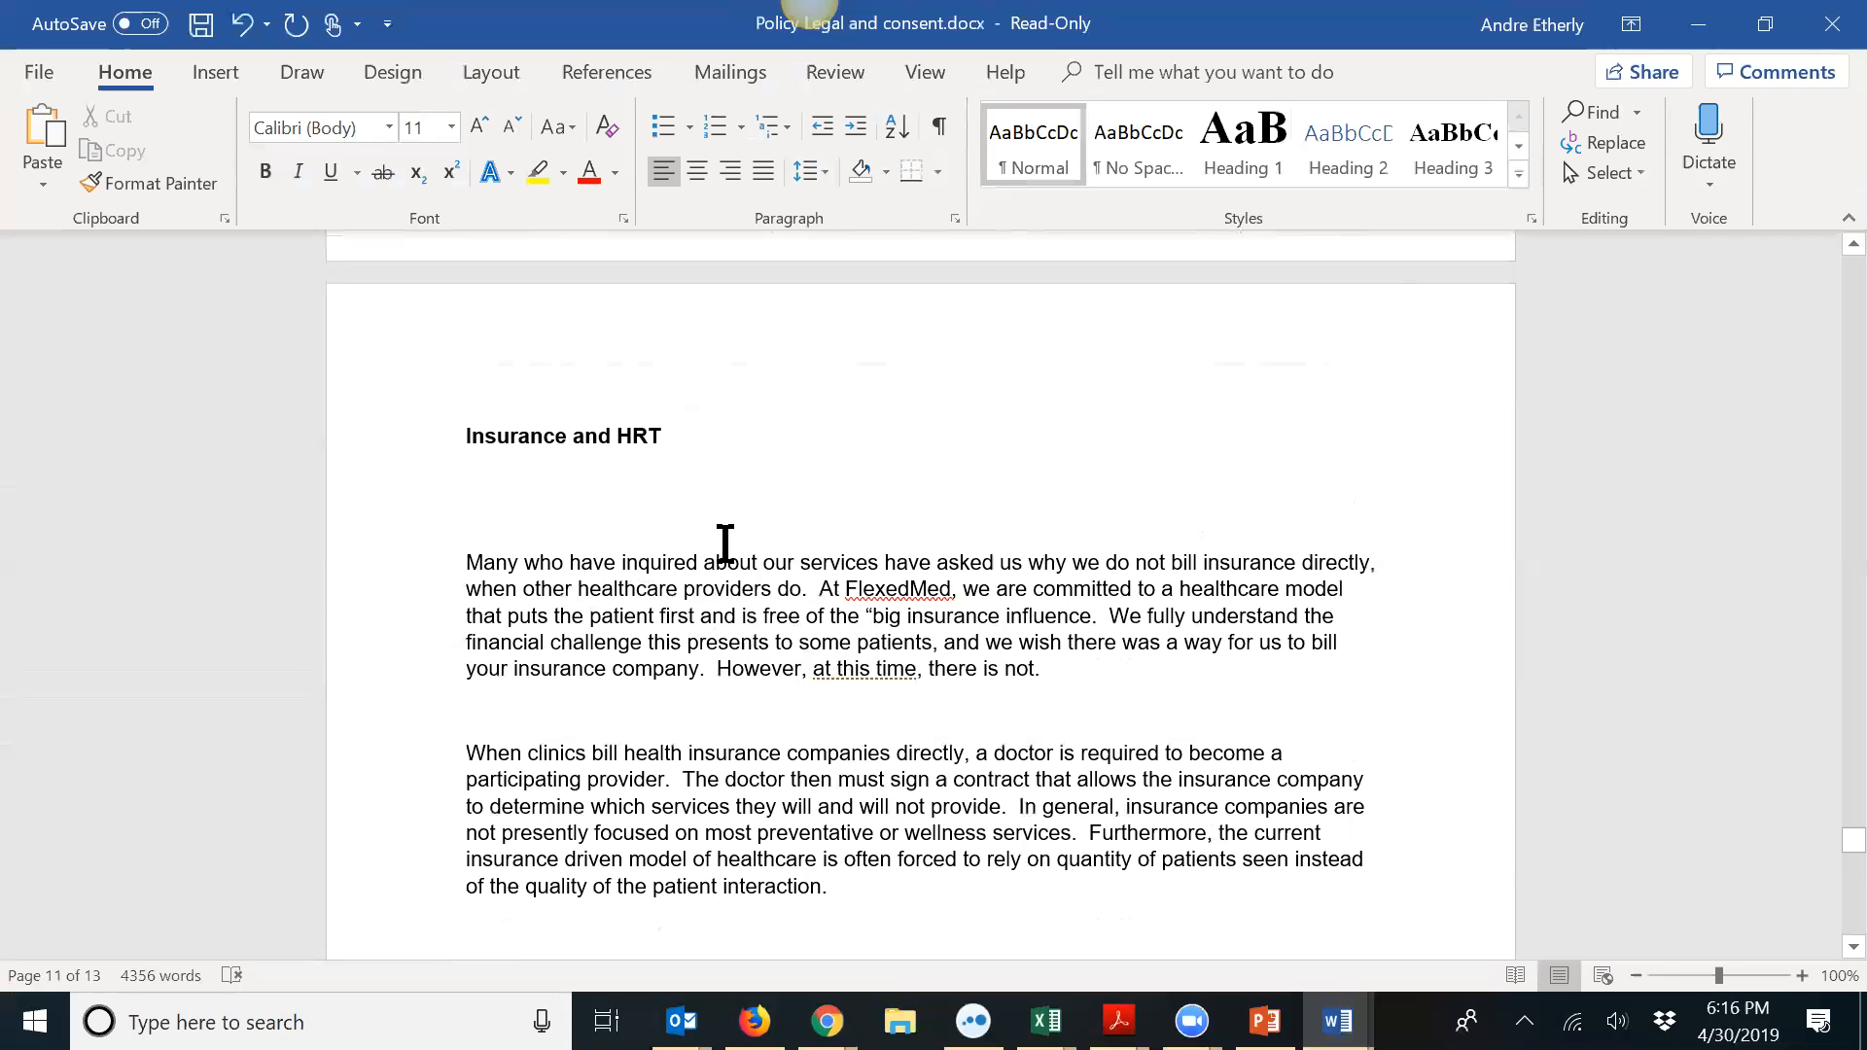
{"action": "scroll", "coordinate": [726, 543], "scroll_direction": "up", "scroll_amount": 1}
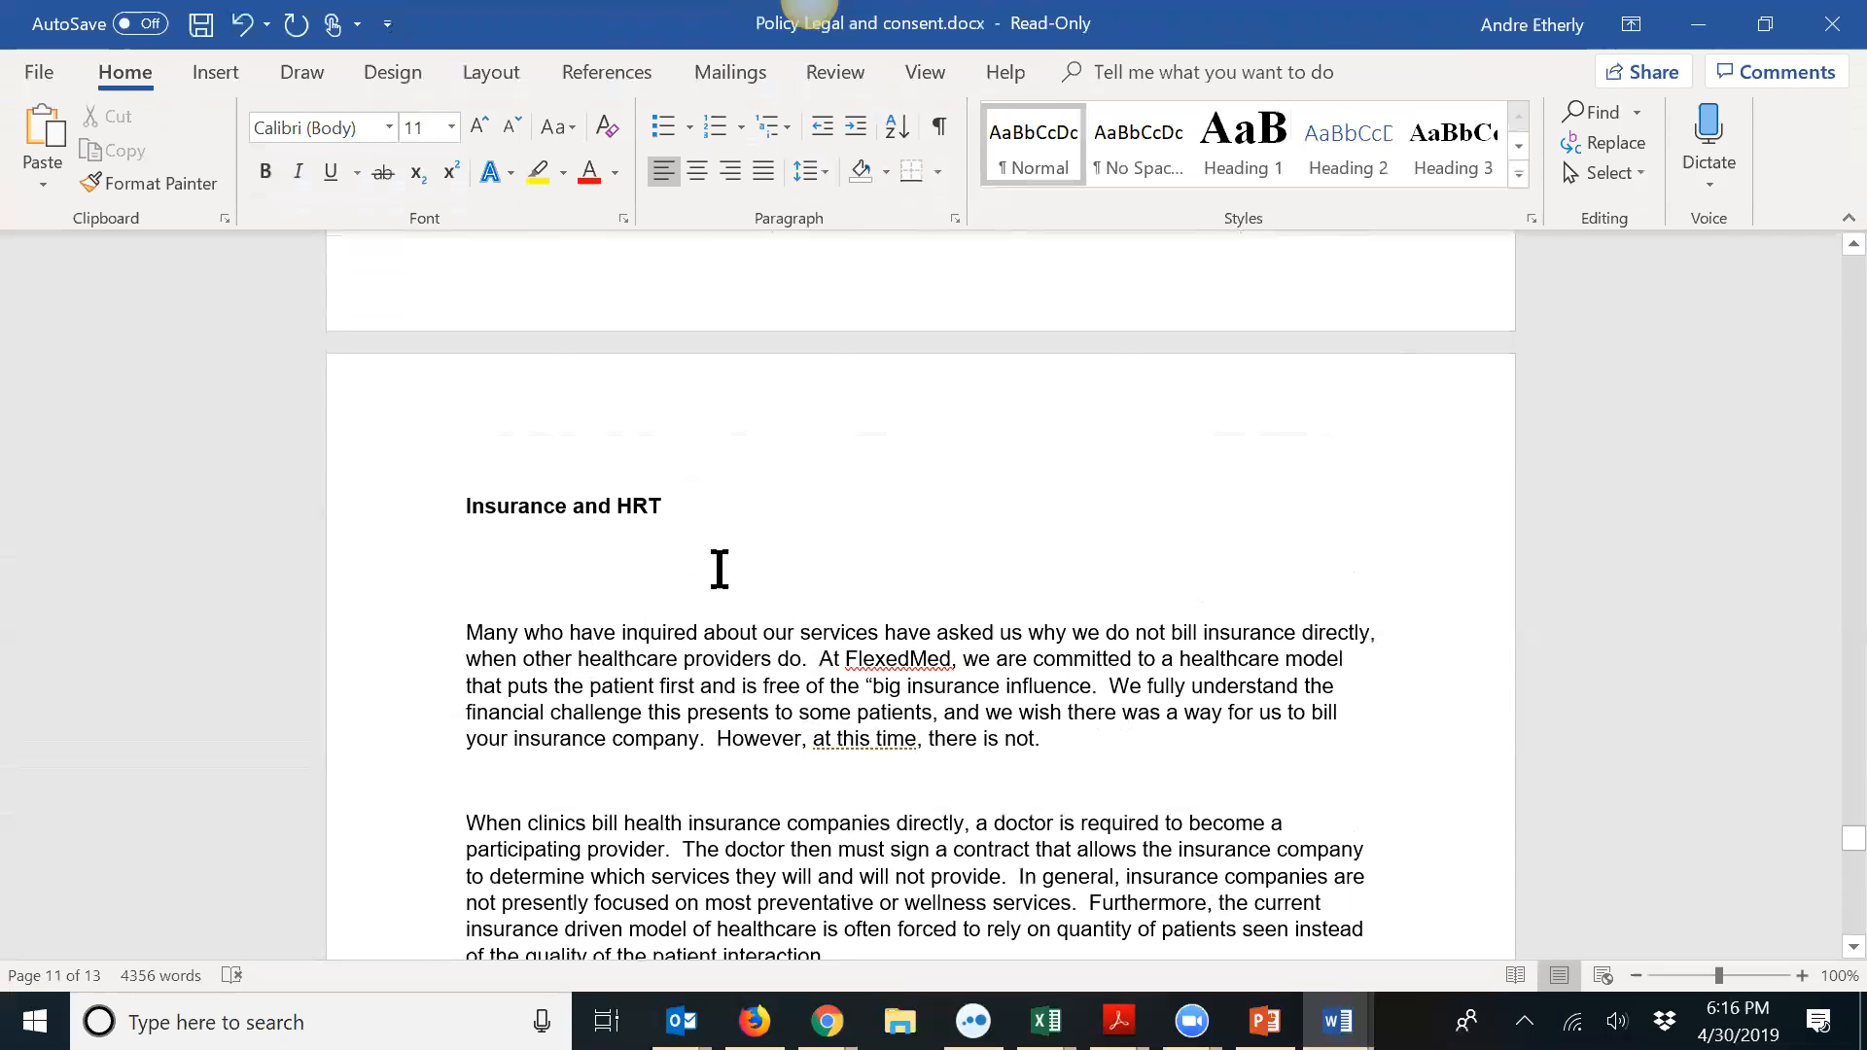
{"action": "left_click", "coordinate": [476, 579]}
{"action": "key", "text": "Delete"}
{"action": "key", "text": "Delete"}
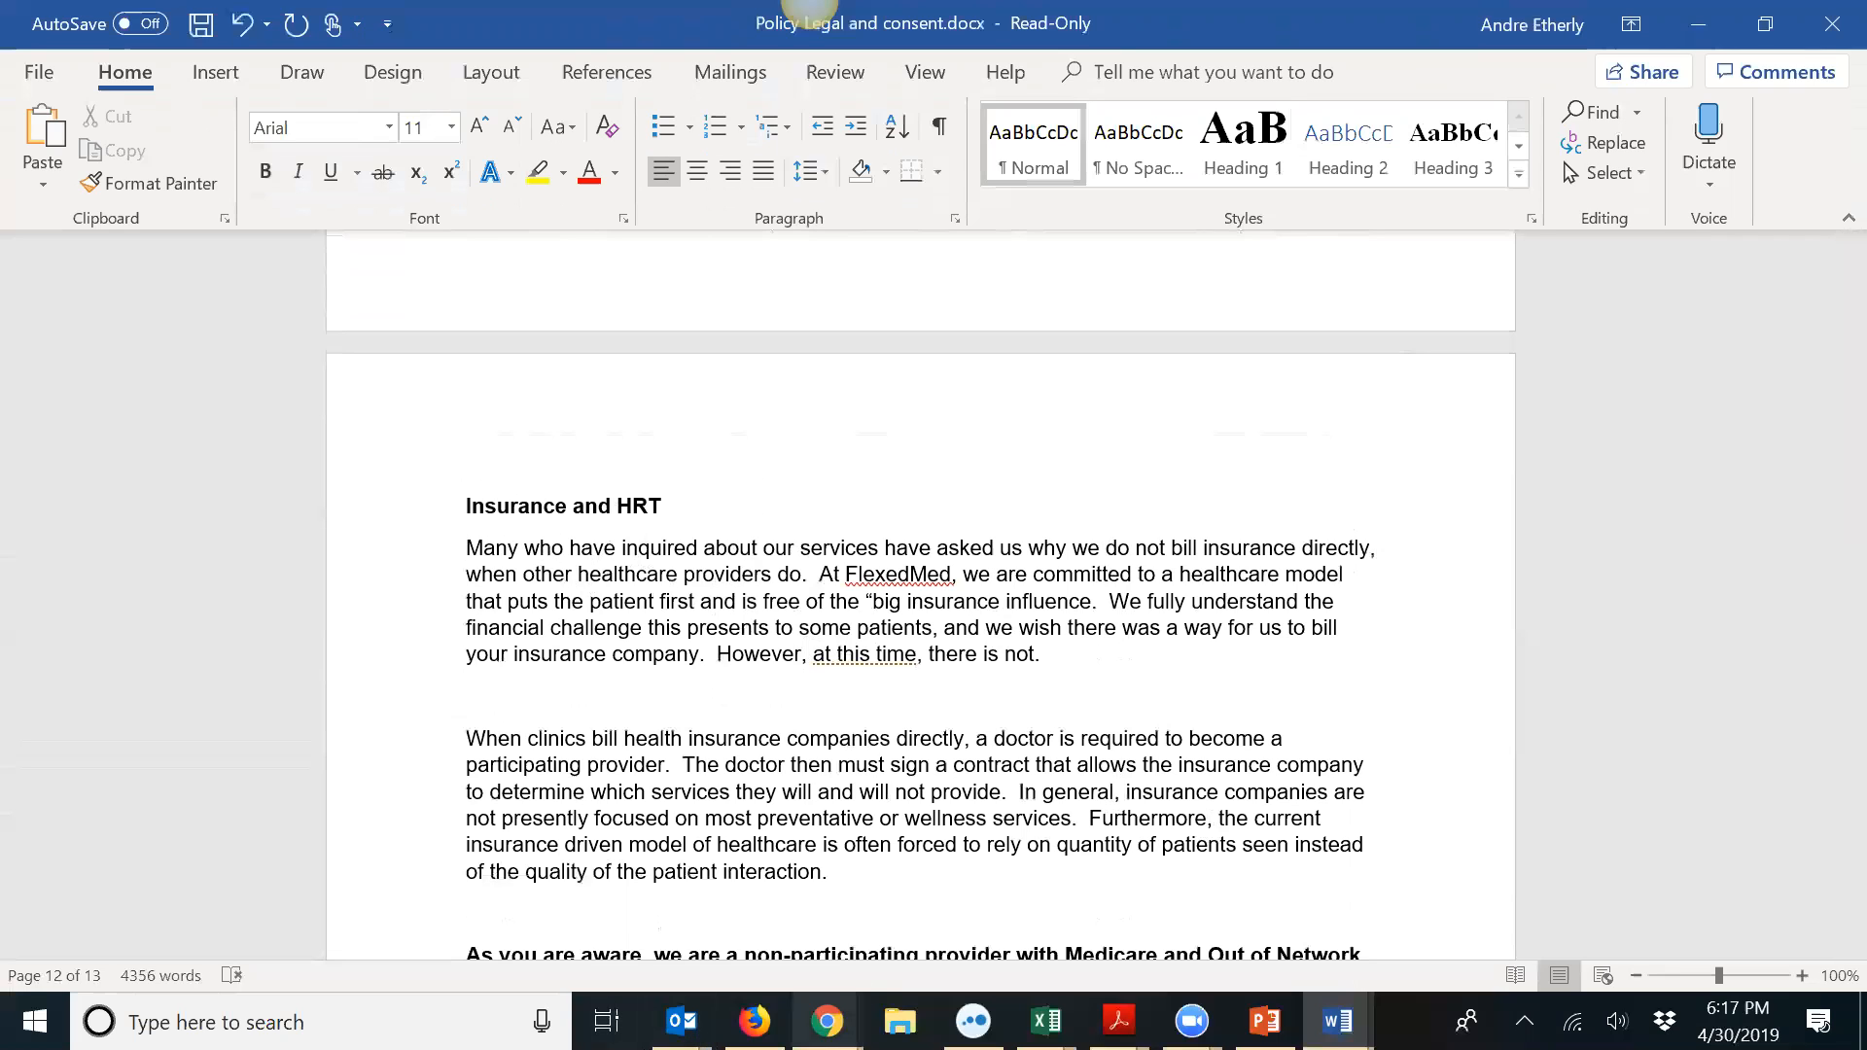
{"action": "left_click", "coordinate": [827, 1021]}
{"action": "left_click", "coordinate": [688, 807]}
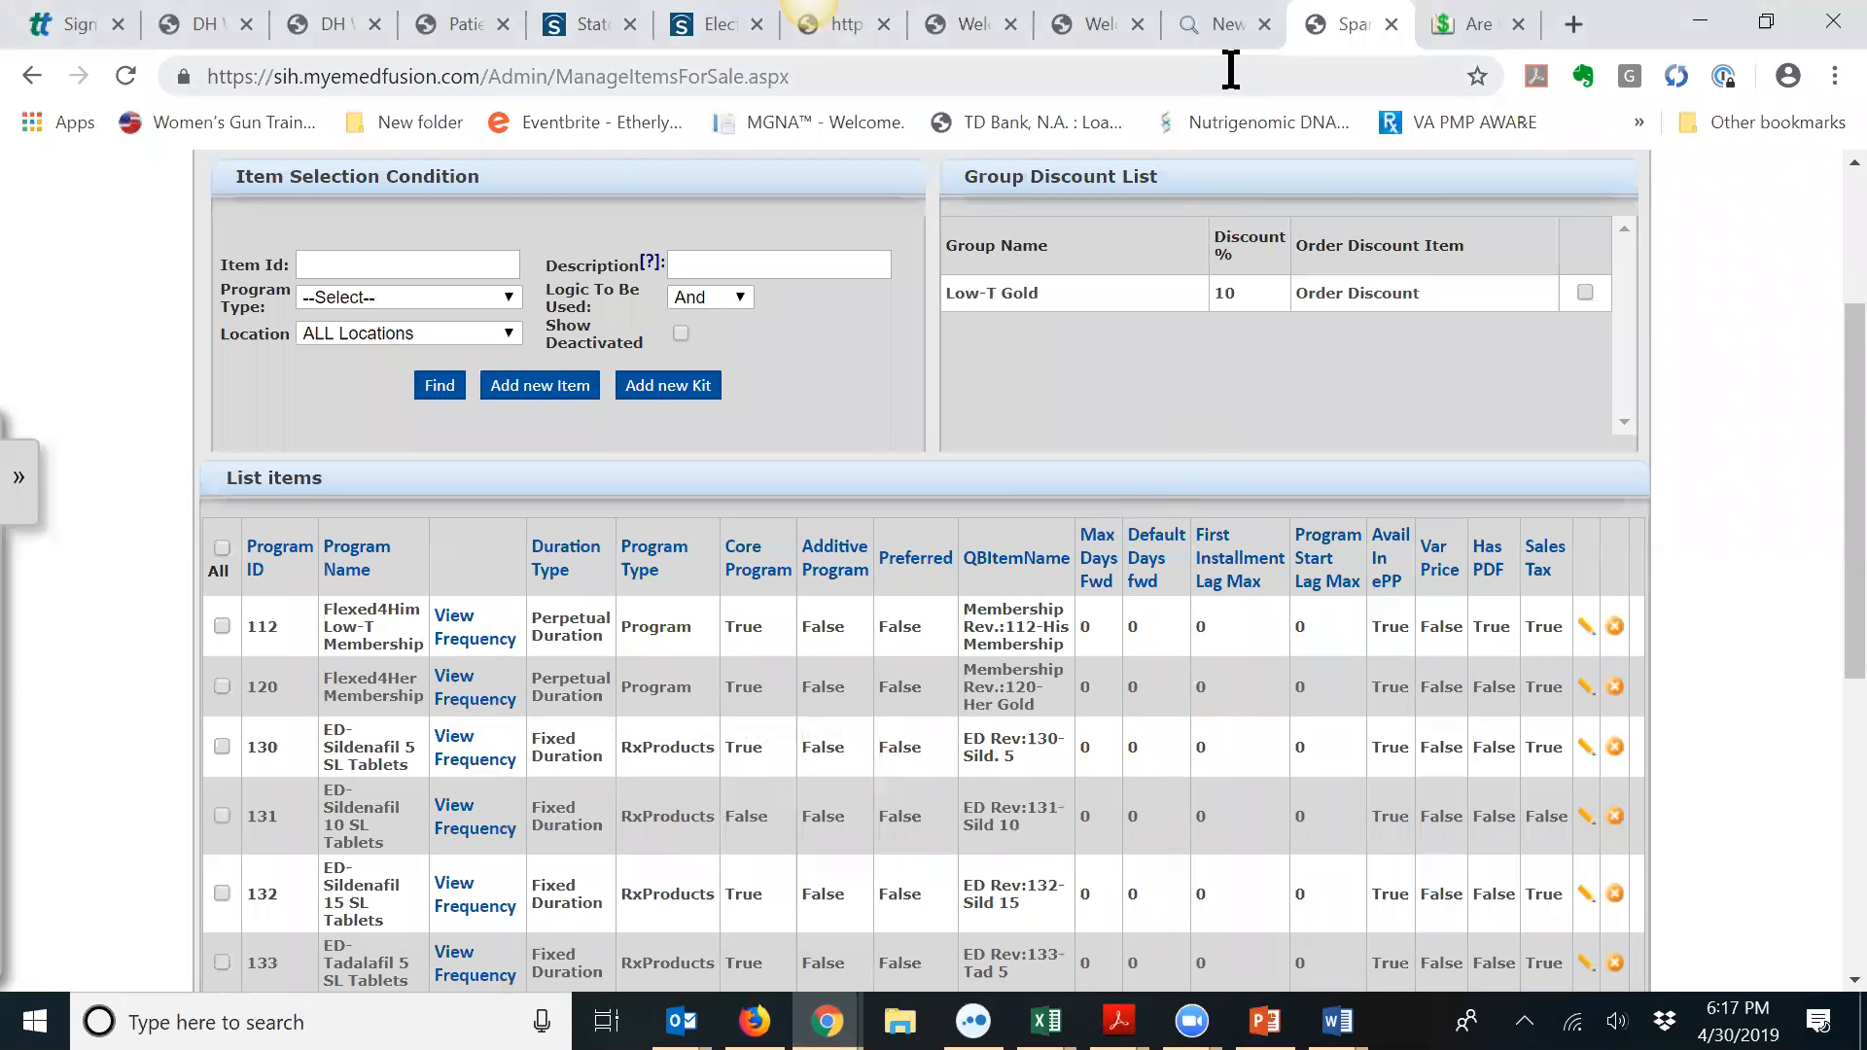
Step: Attempt the staging Patient Management Portal login with the test patient's username and password twice
{"action": "left_click", "coordinate": [487, 43]}
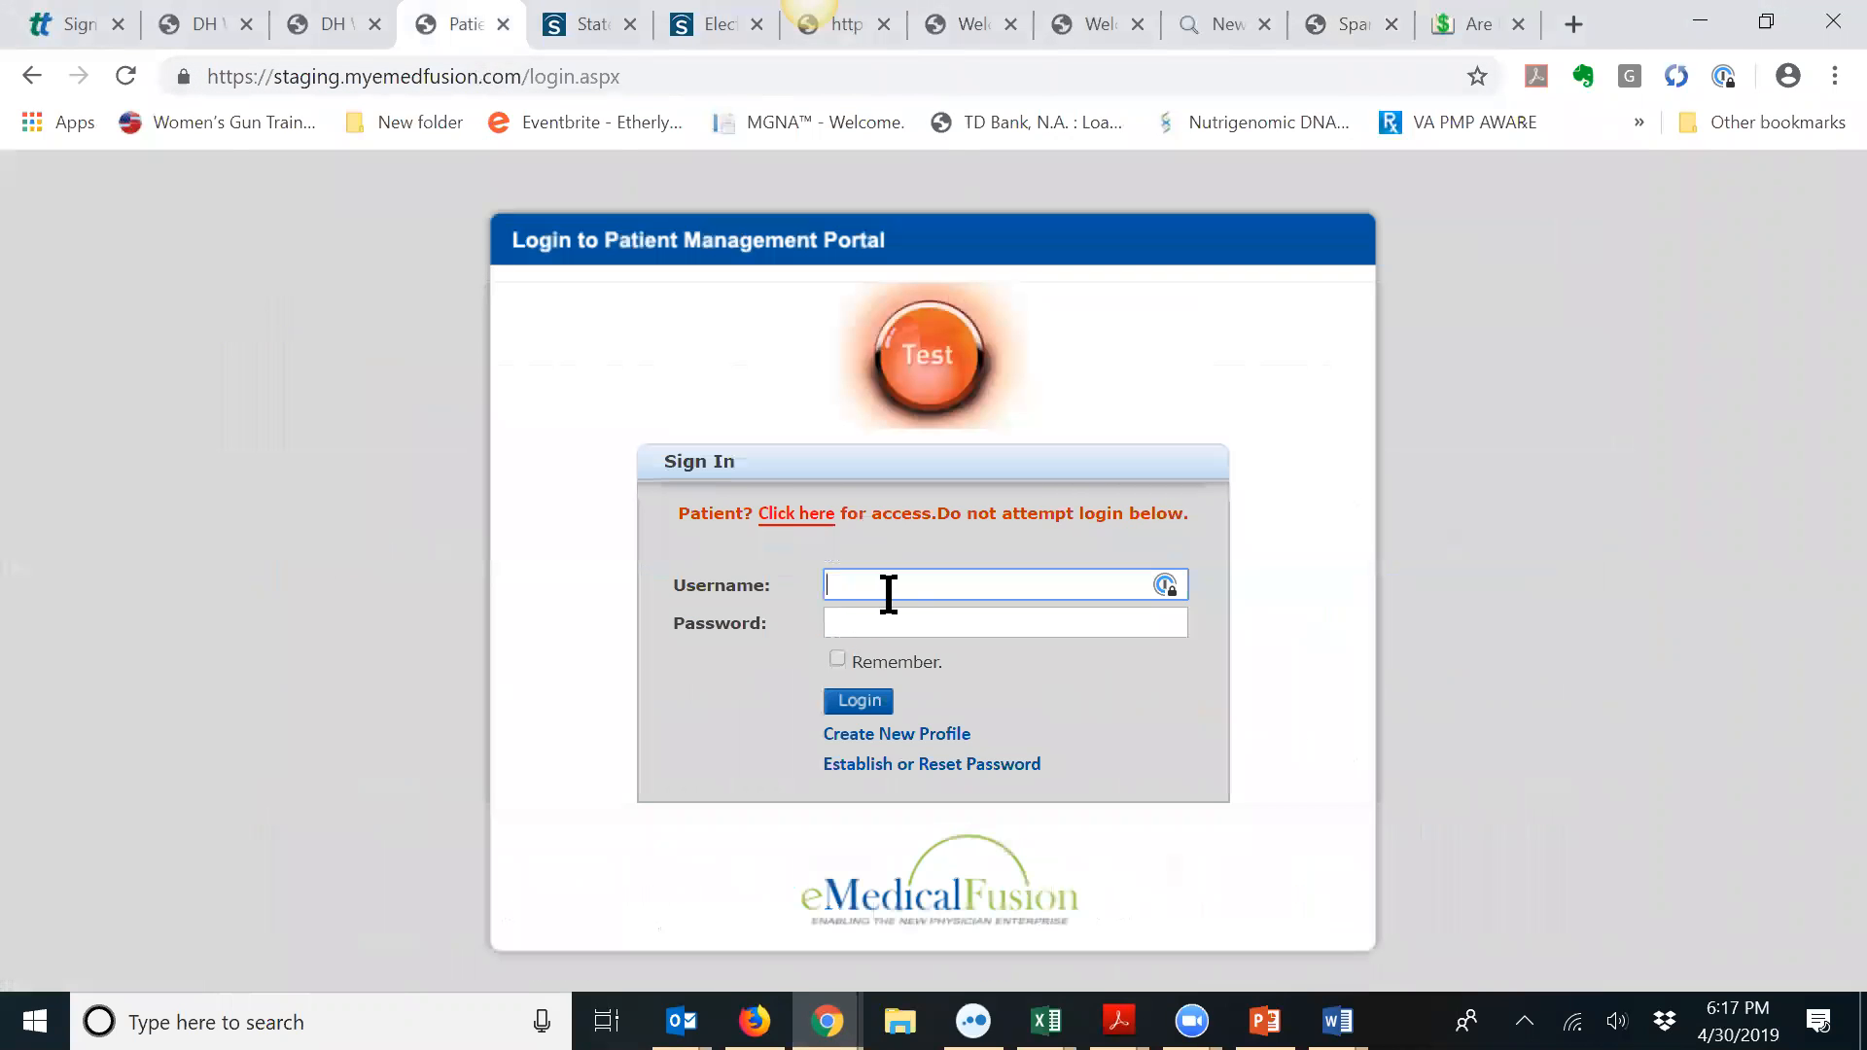
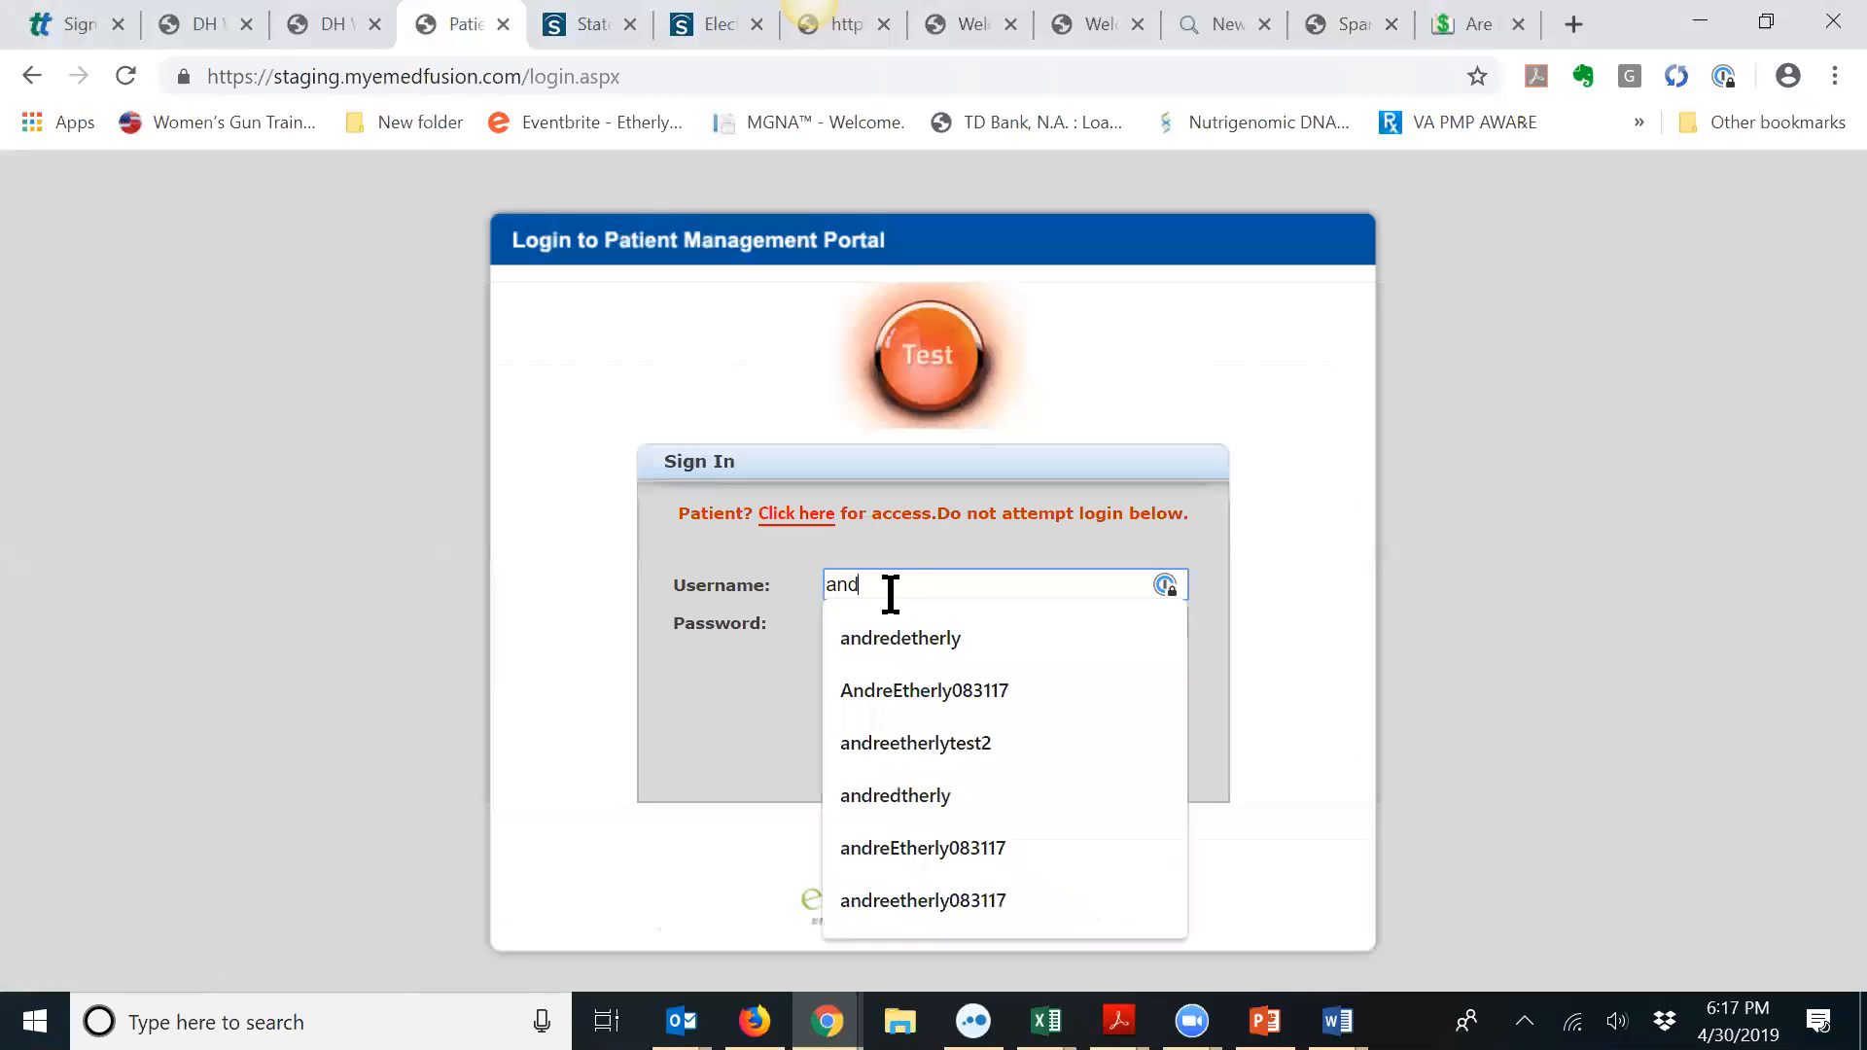
{"action": "key", "text": "Tab"}
{"action": "type", "text": "•••"}
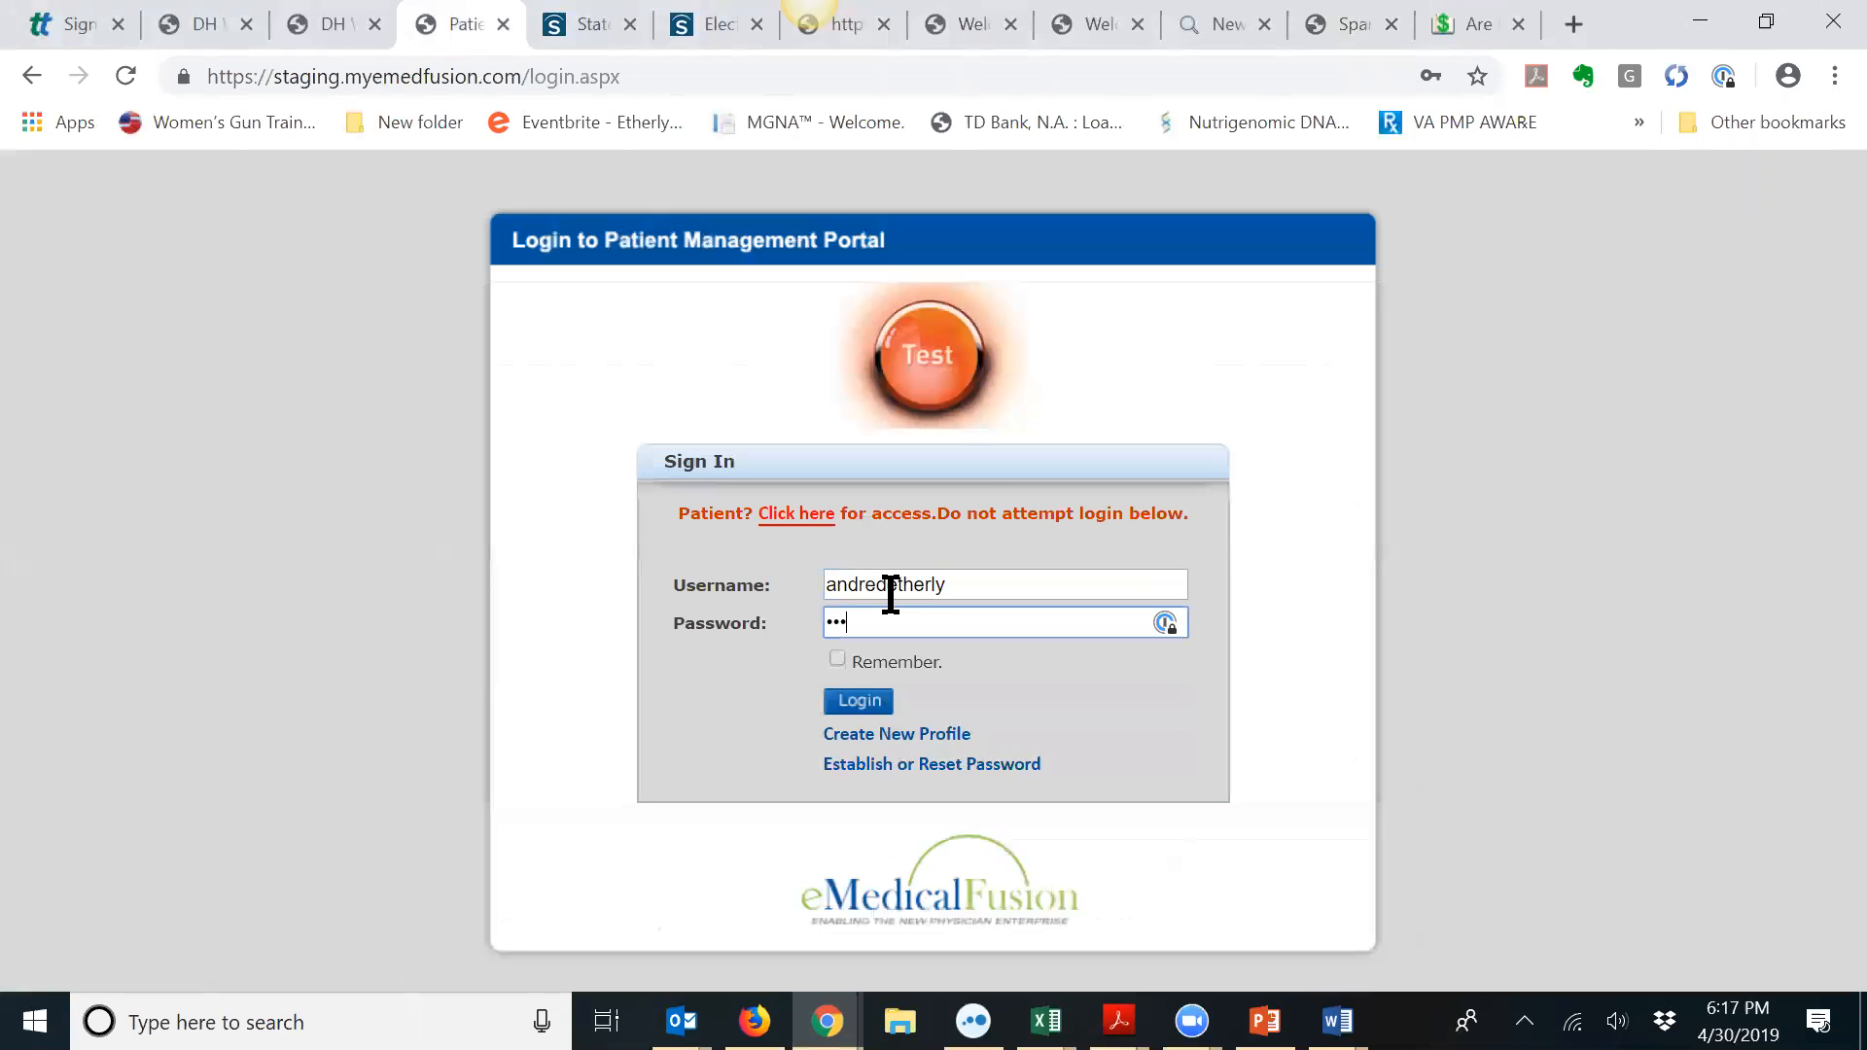
{"action": "type", "text": "••••••"}
{"action": "left_click", "coordinate": [867, 704]}
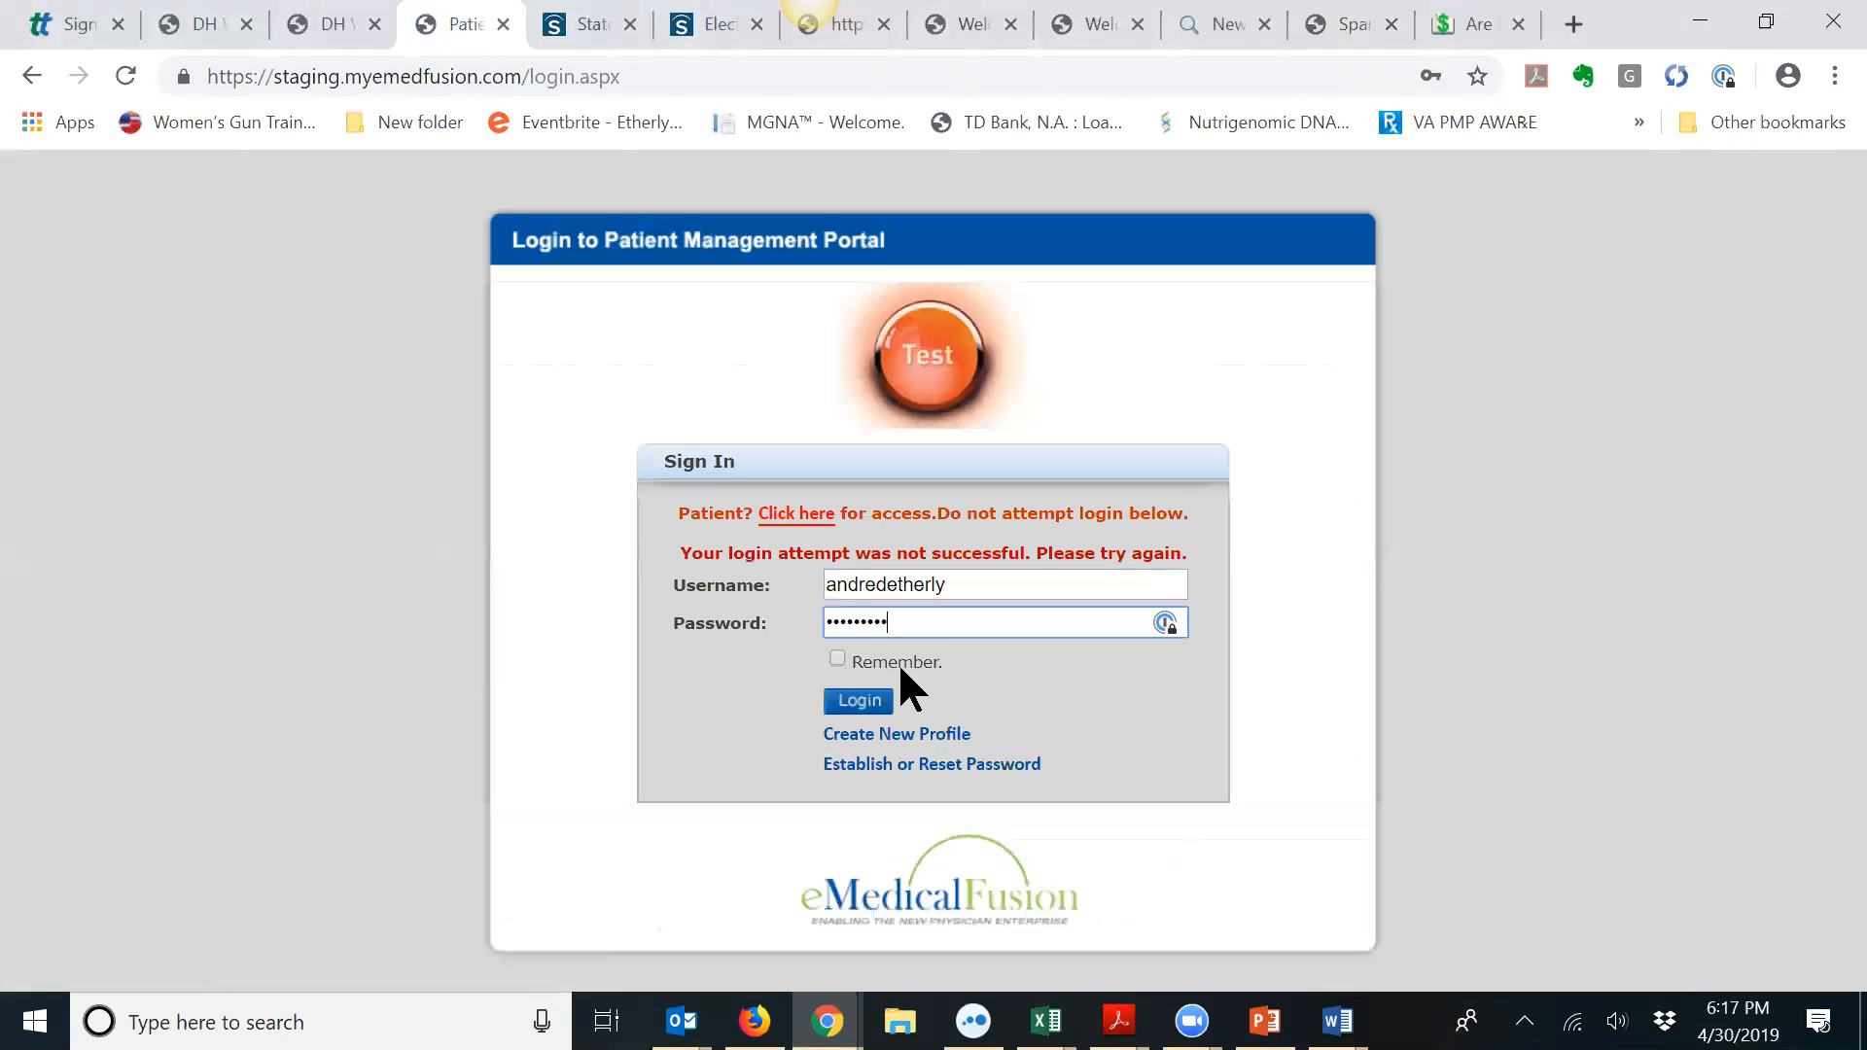
{"action": "left_click", "coordinate": [883, 706]}
{"action": "left_click", "coordinate": [336, 27]}
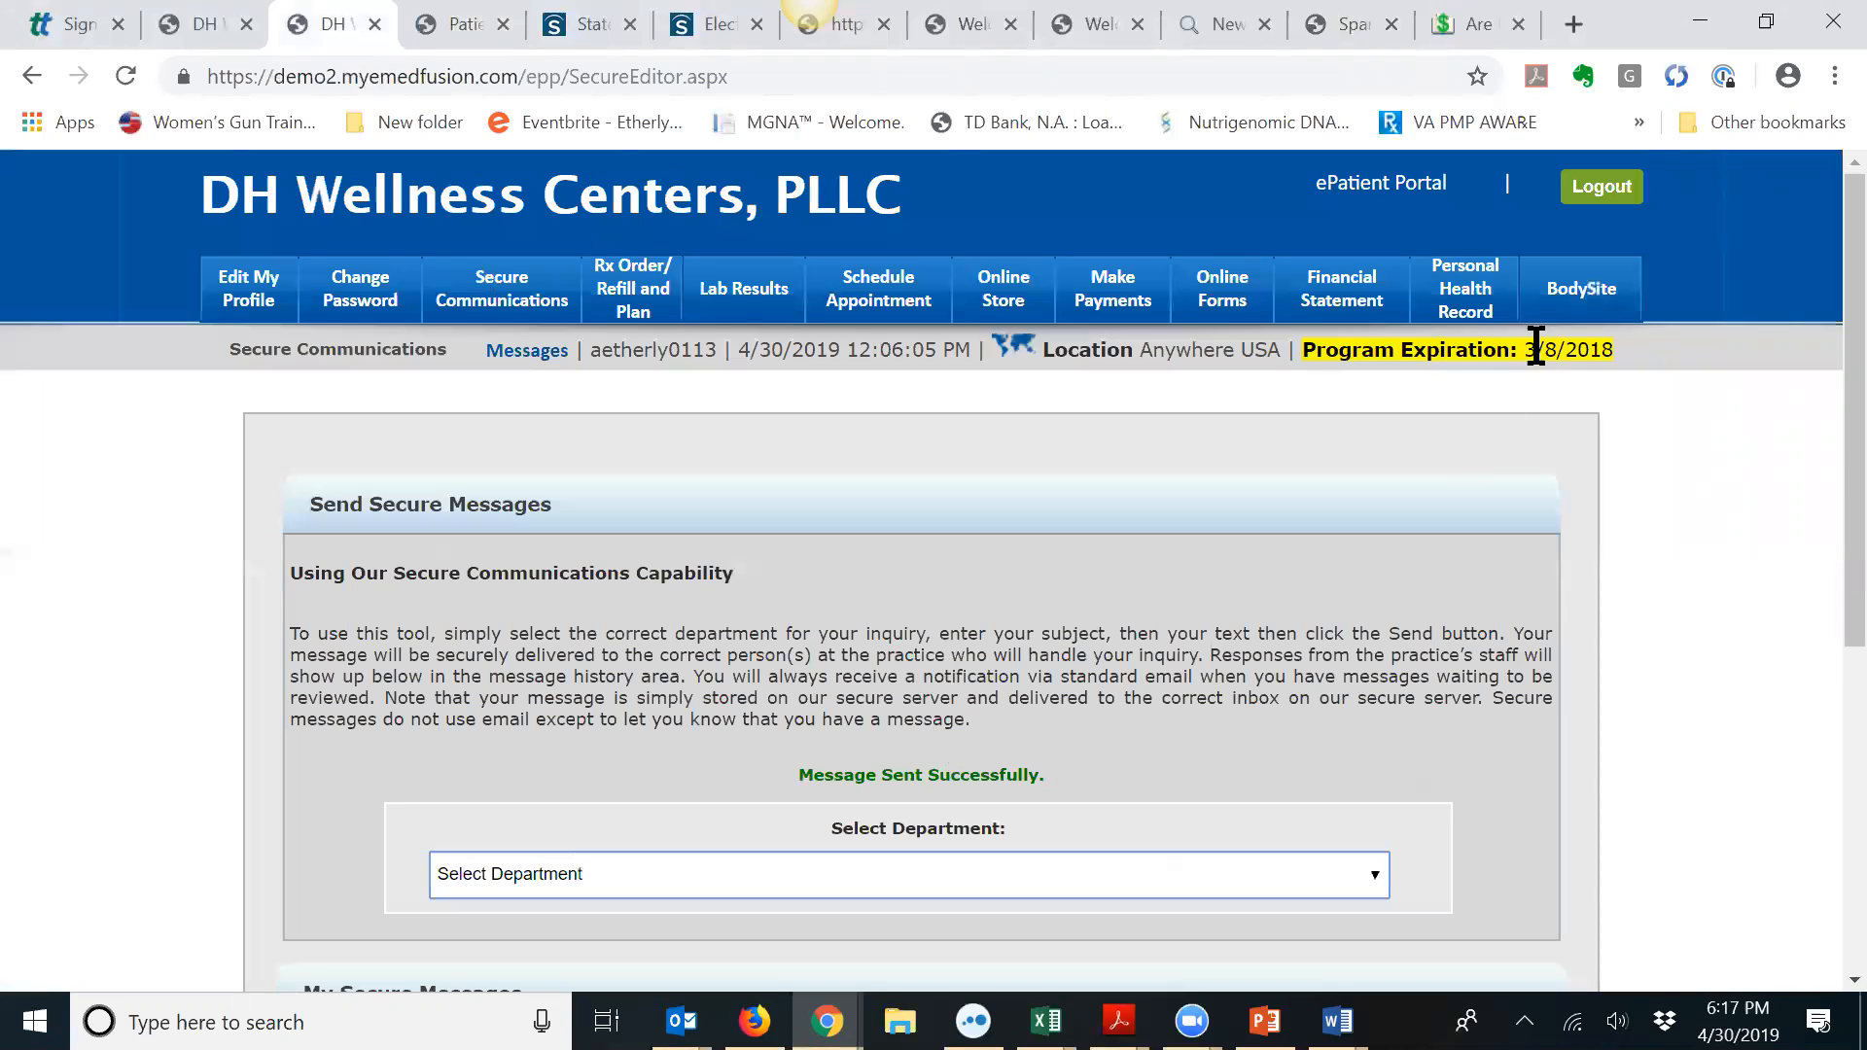
Step: From Online Forms, try the ePatientPortal login with the patient's username and password
{"action": "left_click", "coordinate": [1231, 301]}
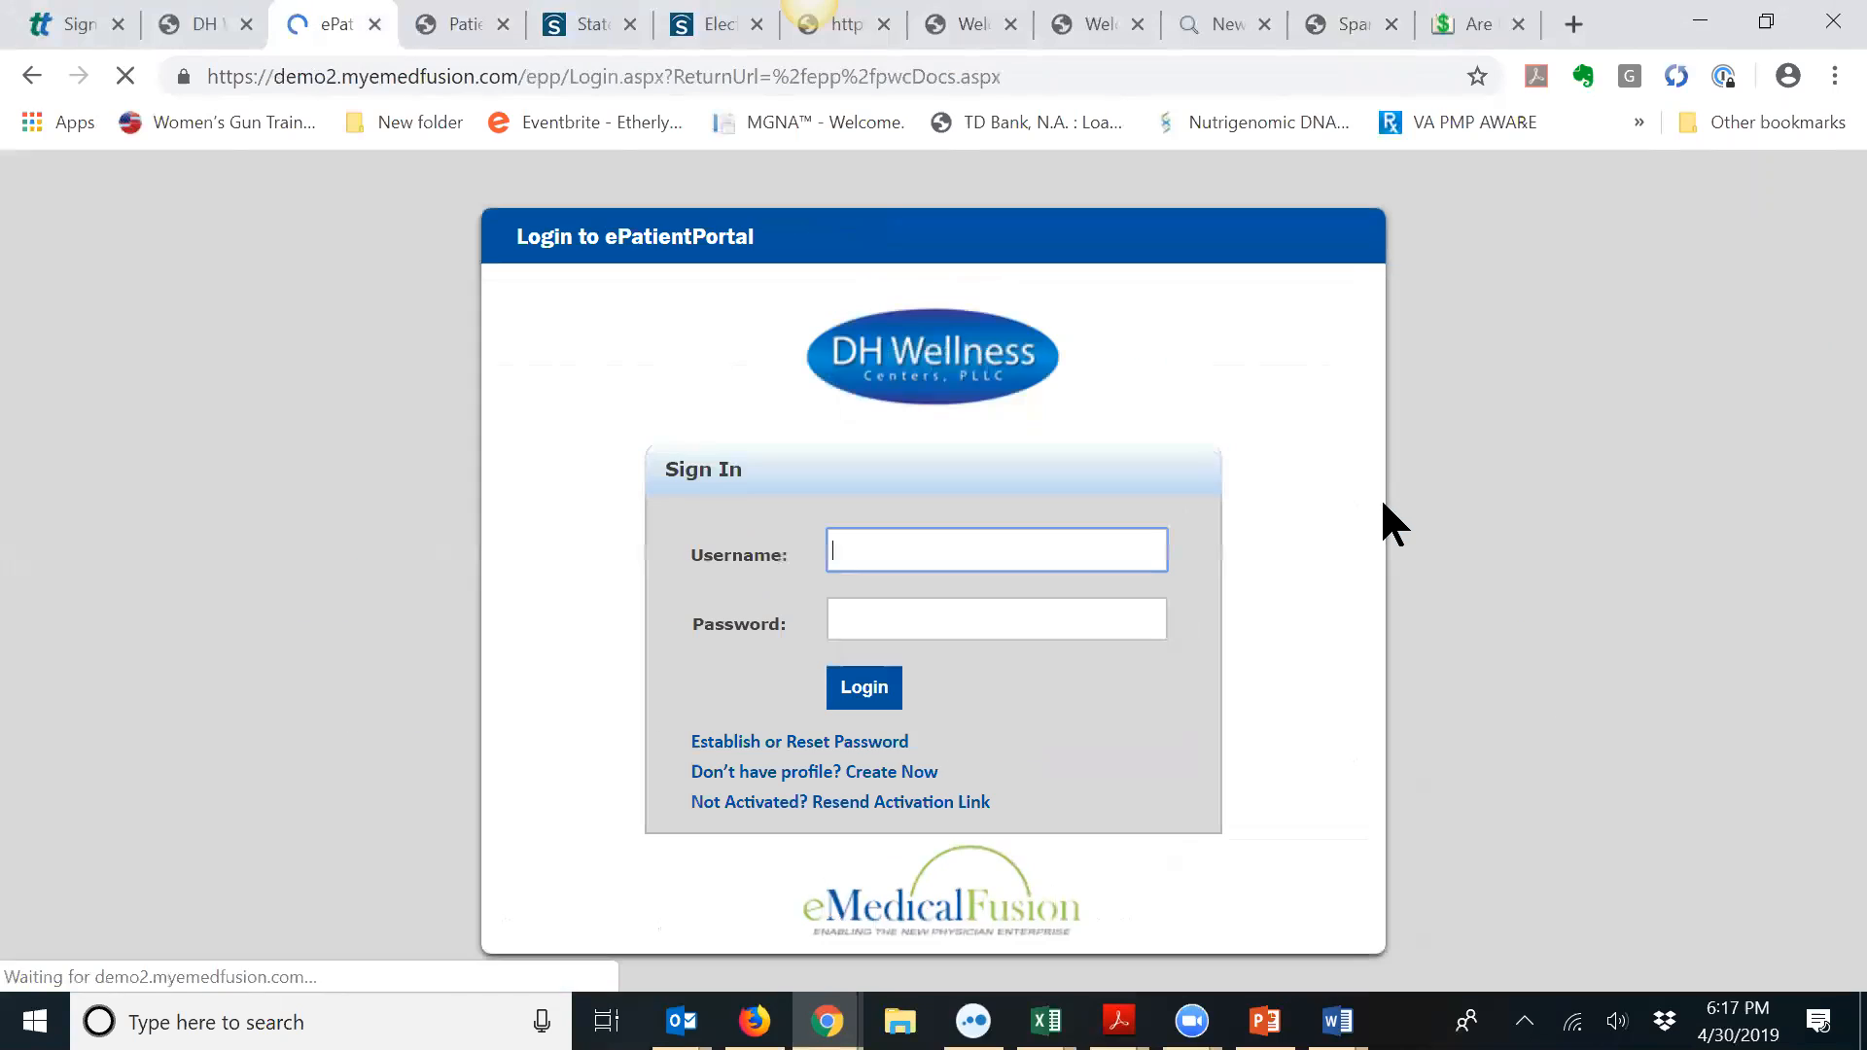
{"action": "left_click", "coordinate": [1042, 545]}
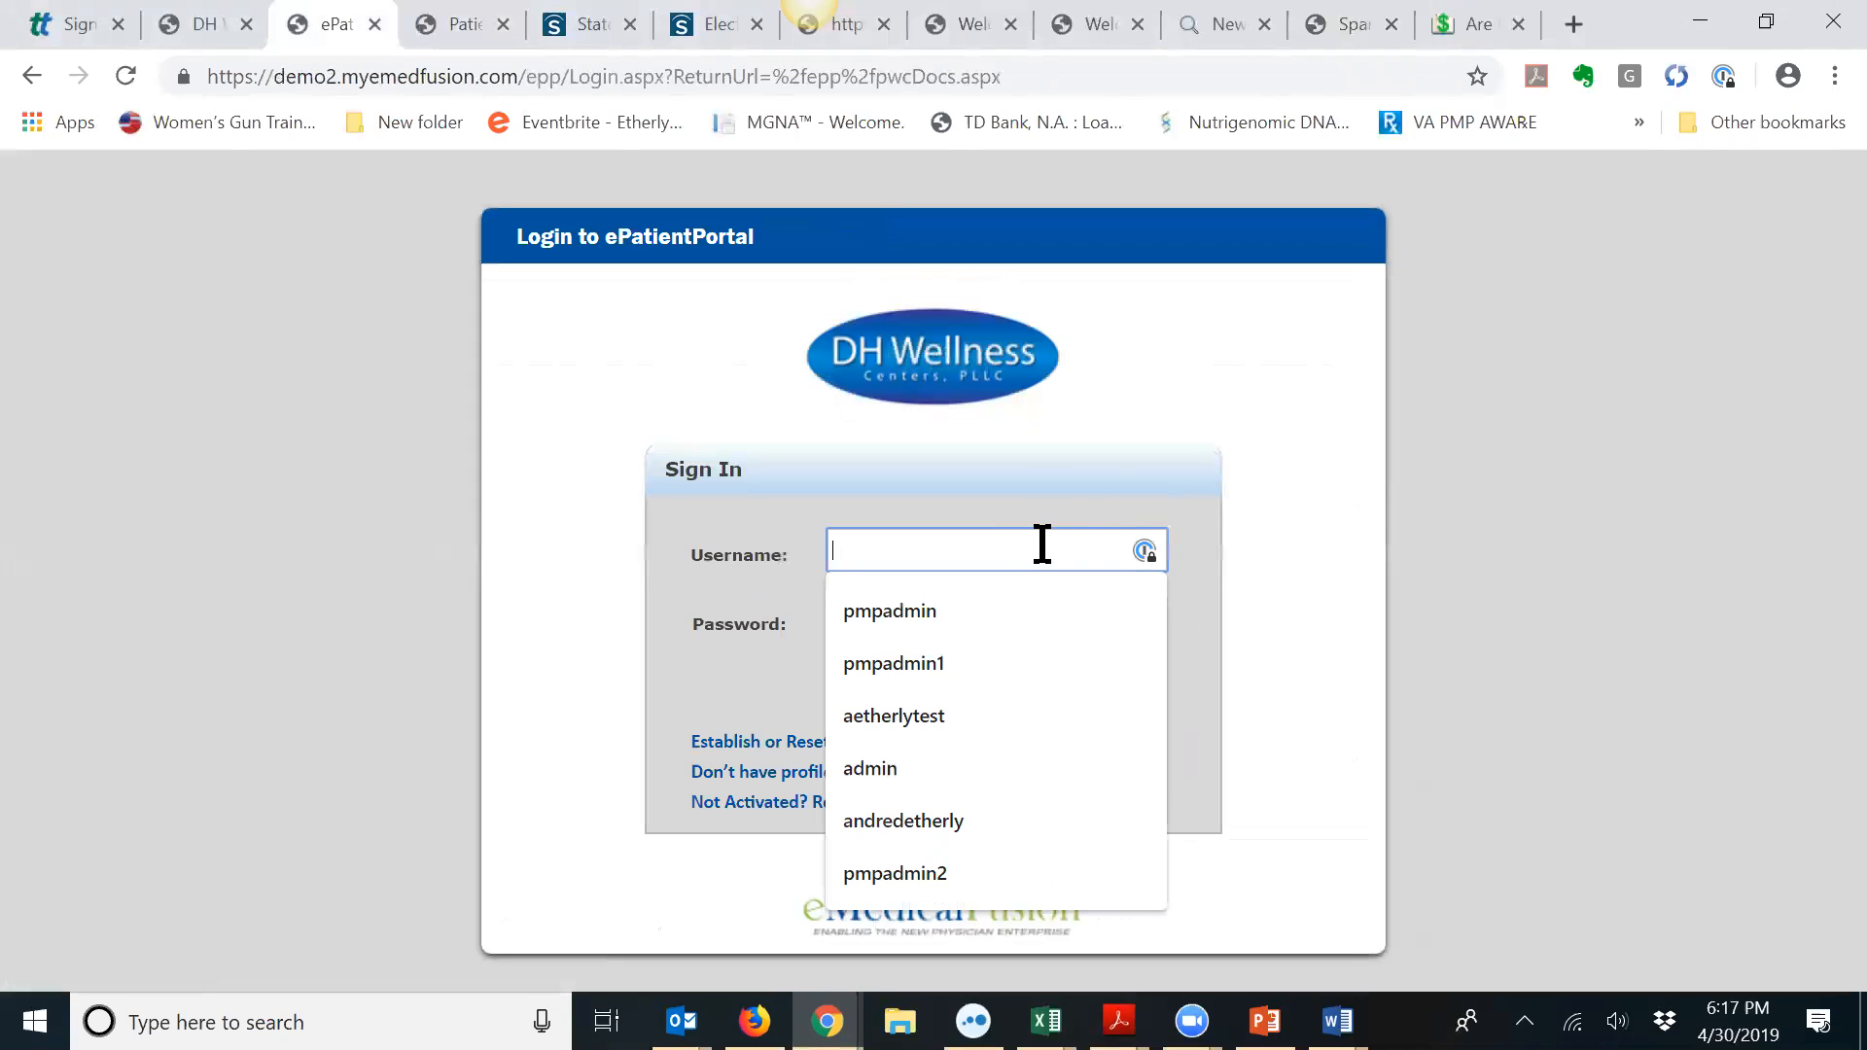
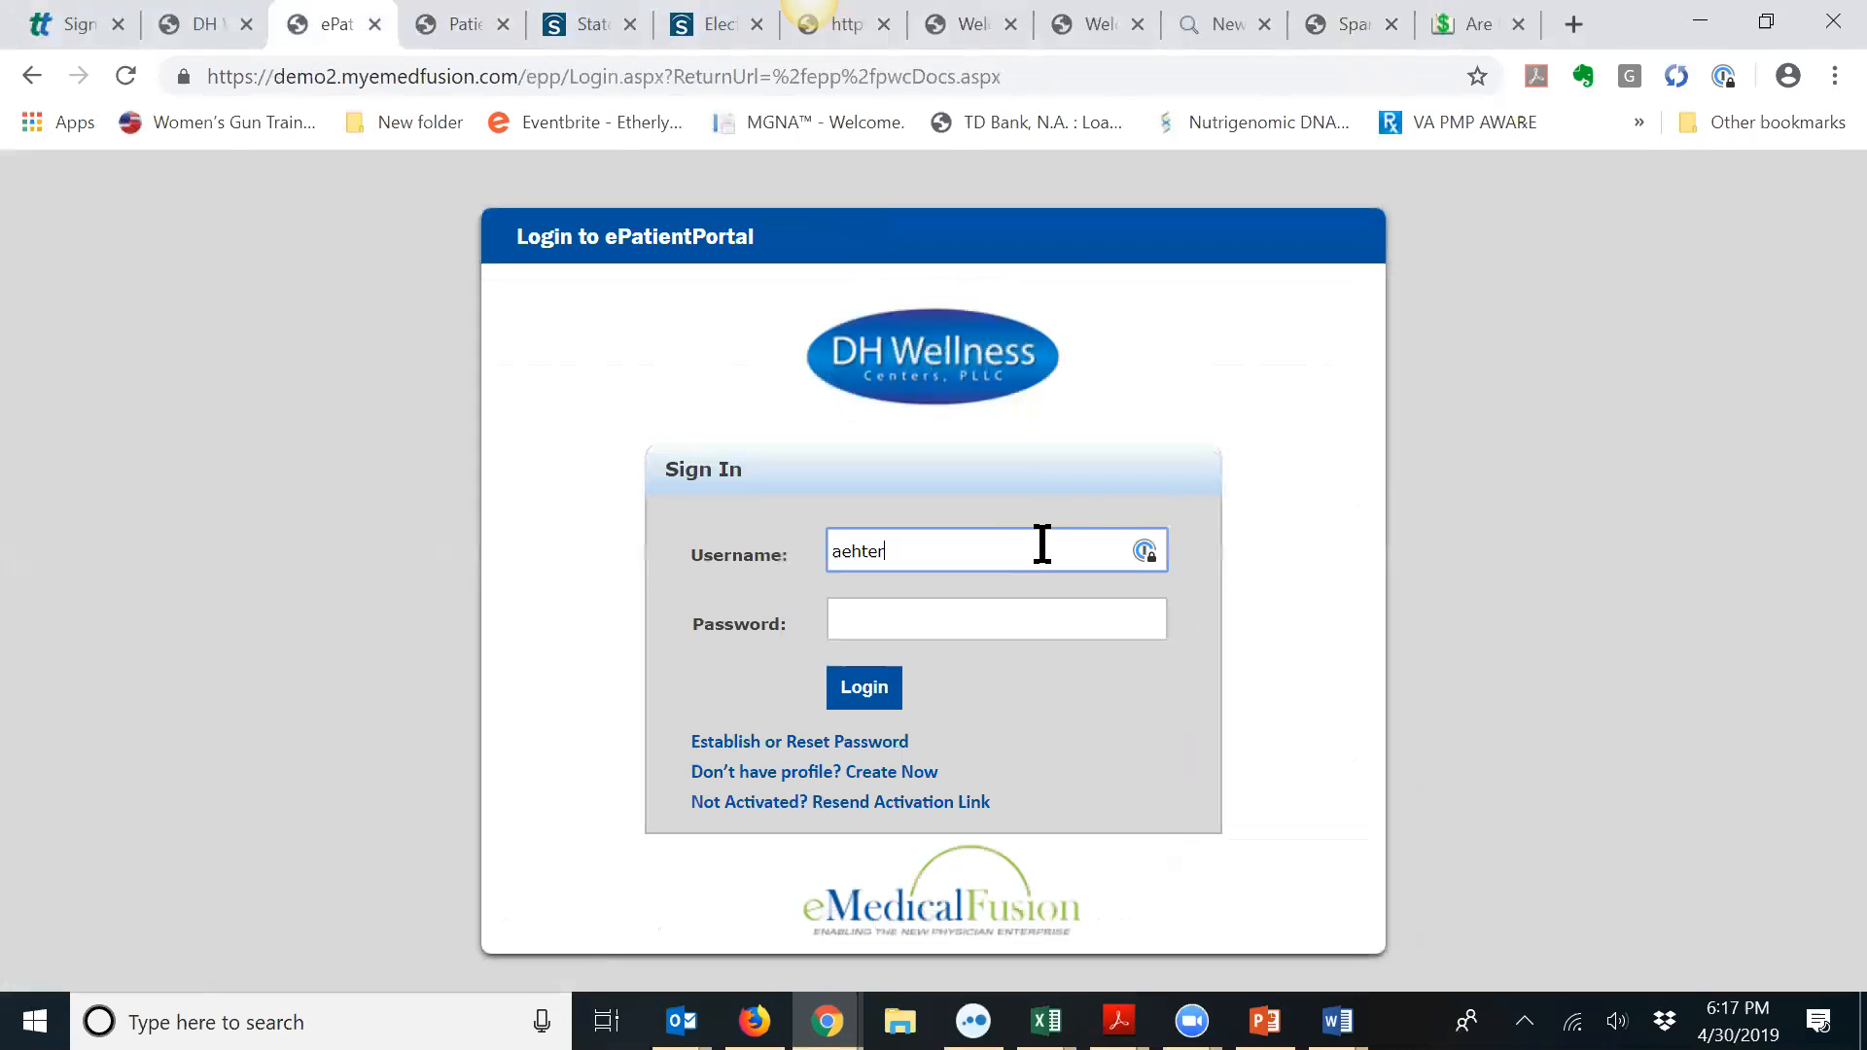
{"action": "key", "text": "Tab"}
{"action": "type", "text": "••"}
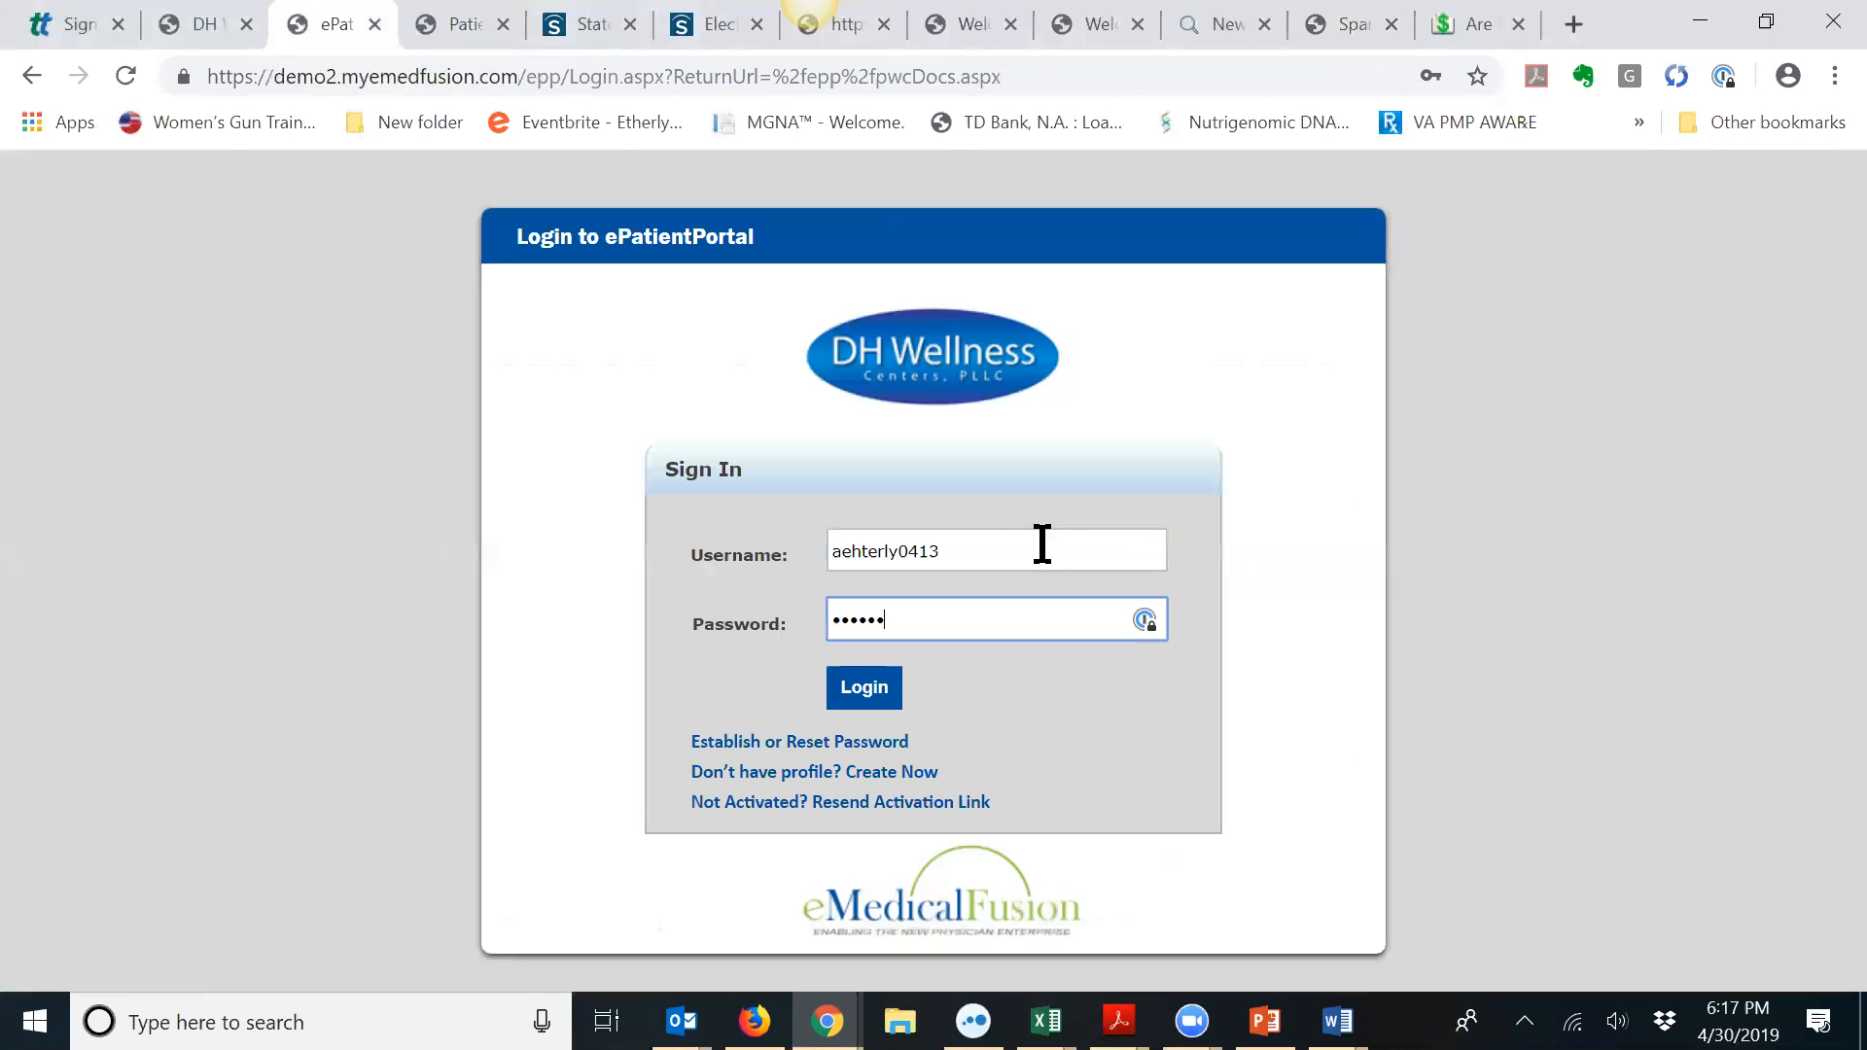
{"action": "key", "text": "Return"}
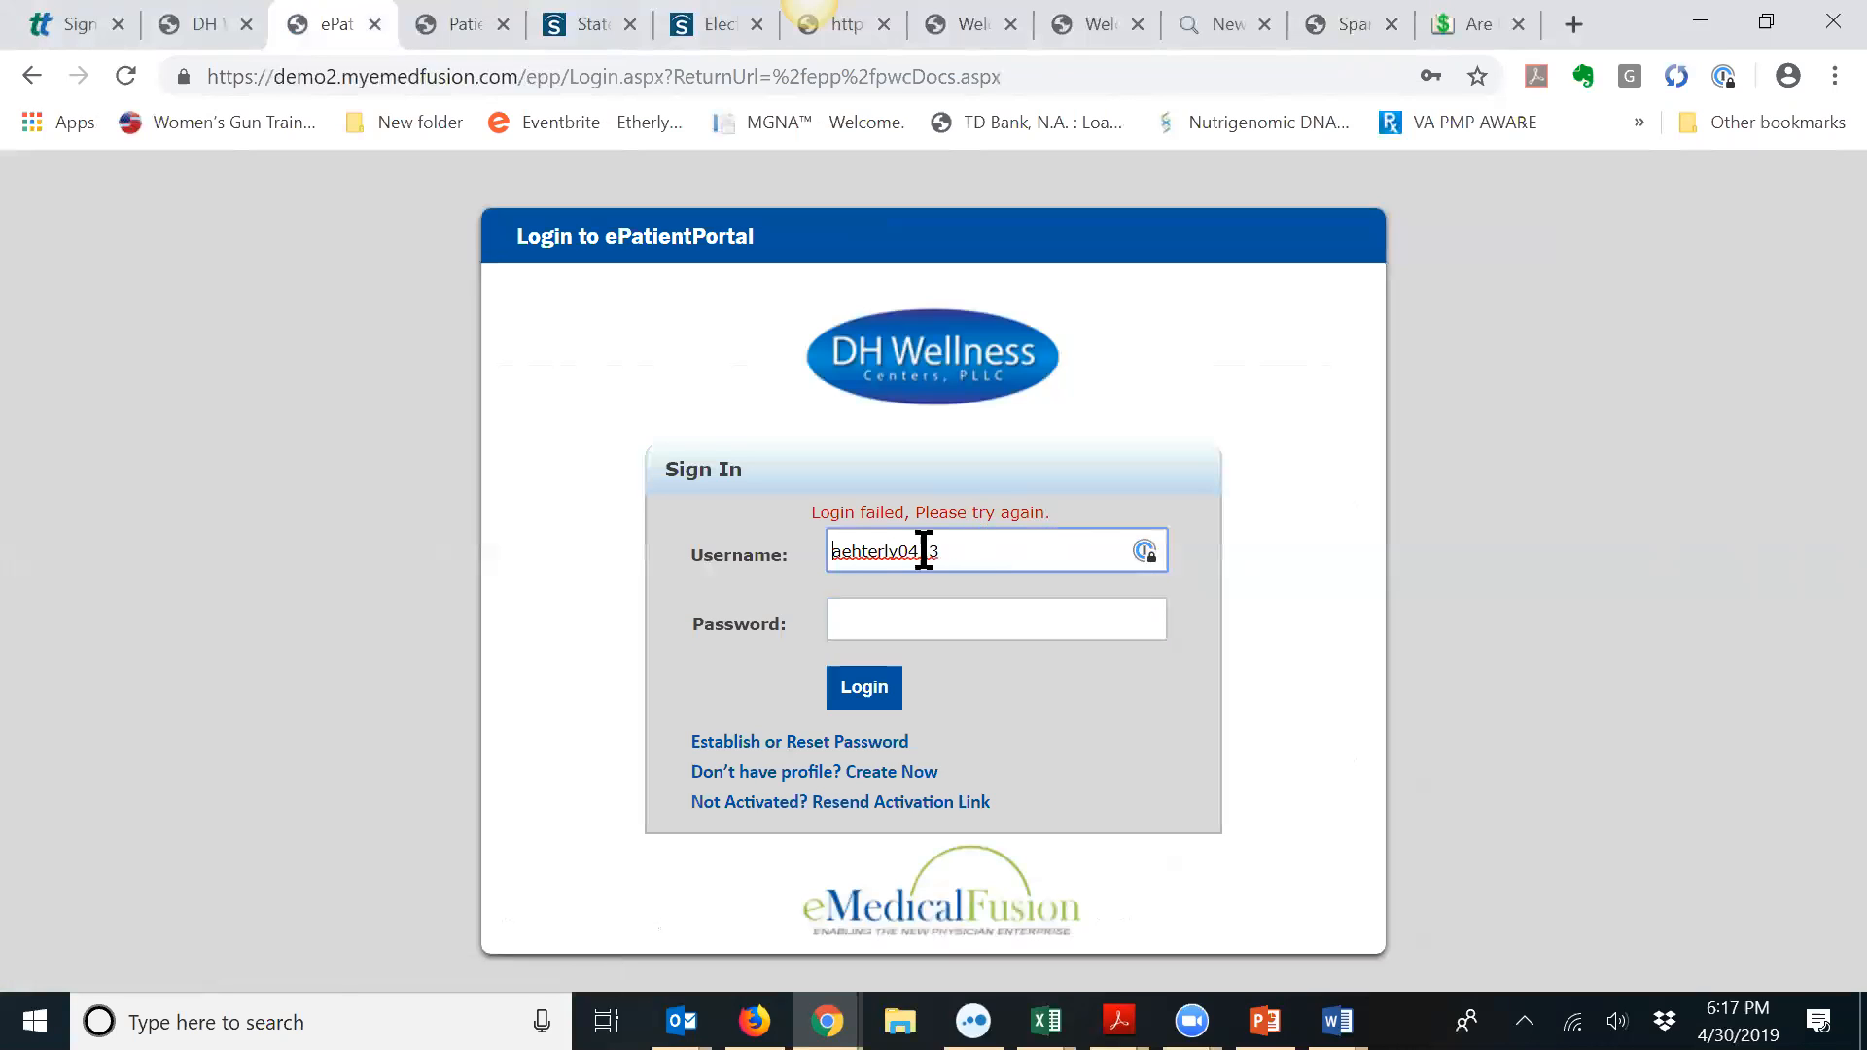
Step: Correct the username typo, retry the login, then head back to the staff portal's patient search
{"action": "left_click", "coordinate": [869, 558]}
{"action": "key", "text": "BackSpace"}
{"action": "key", "text": "BackSpace"}
{"action": "type", "text": "th"}
{"action": "left_click", "coordinate": [957, 609]}
{"action": "type", "text": "•••••••"}
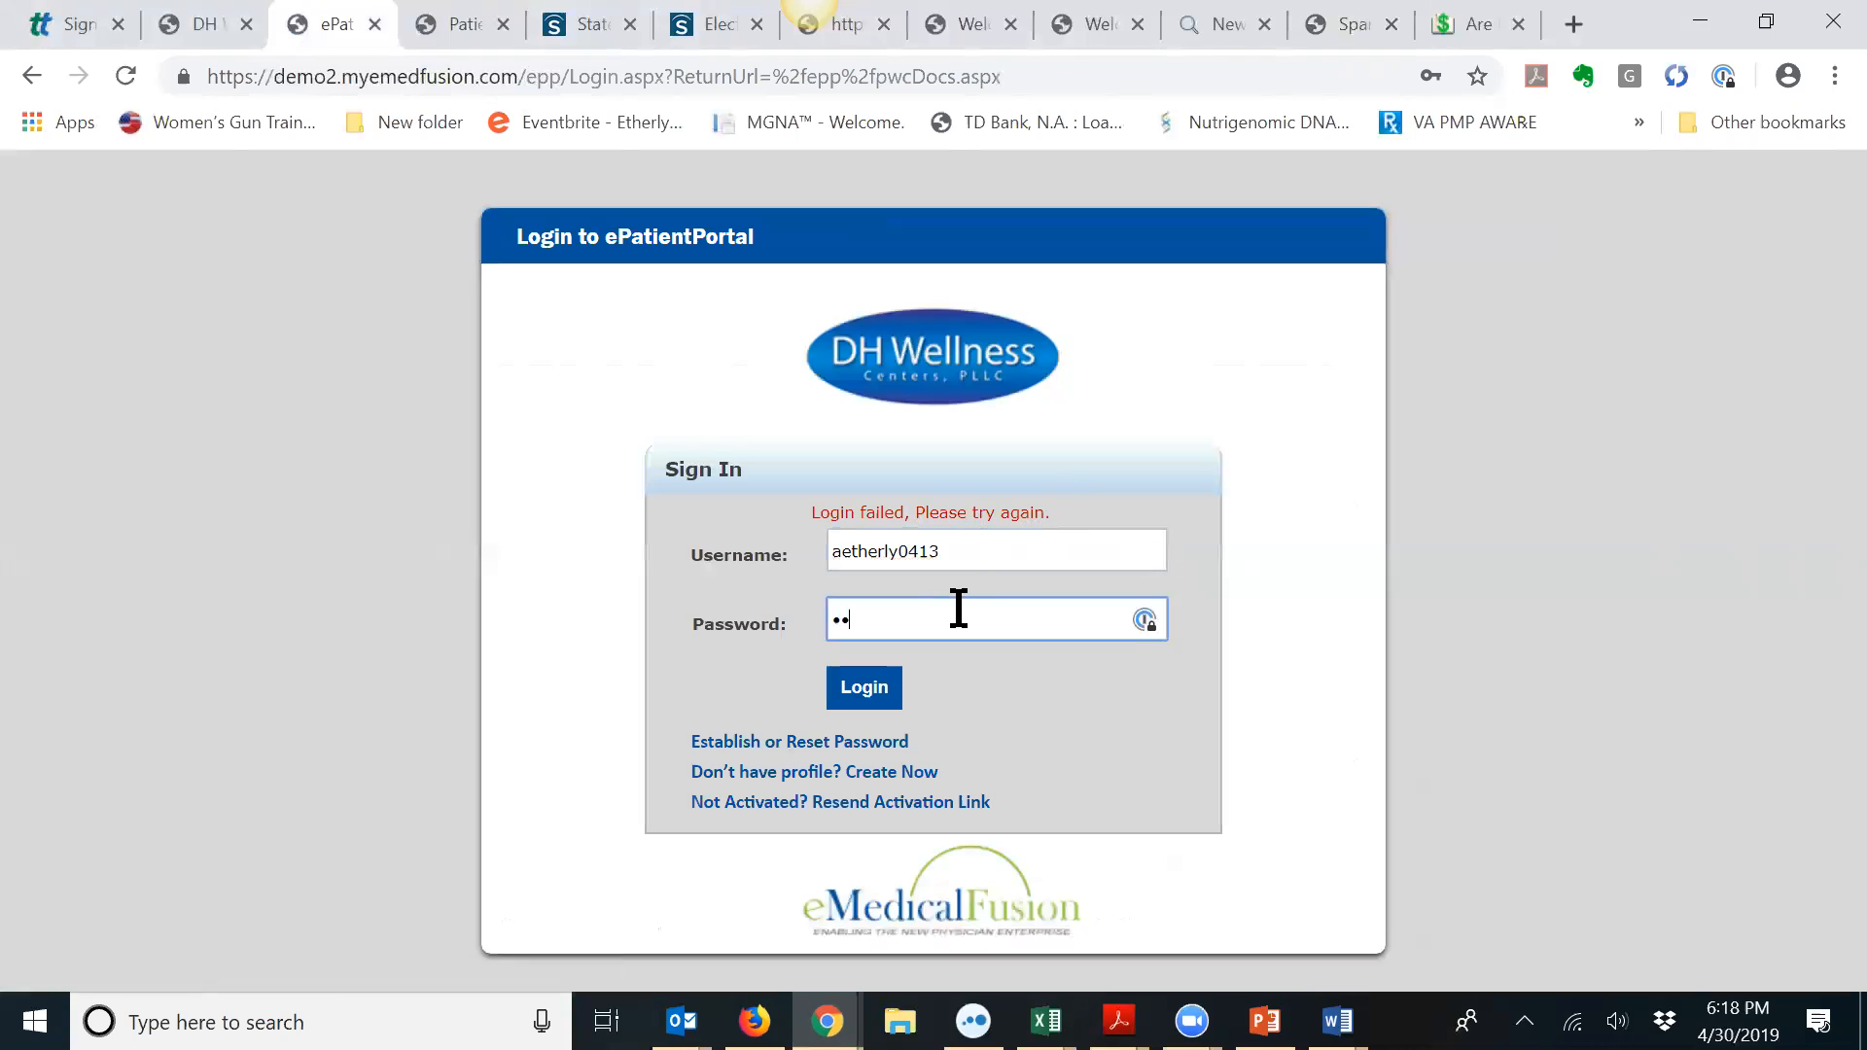
{"action": "type", "text": "•••"}
{"action": "key", "text": "Return"}
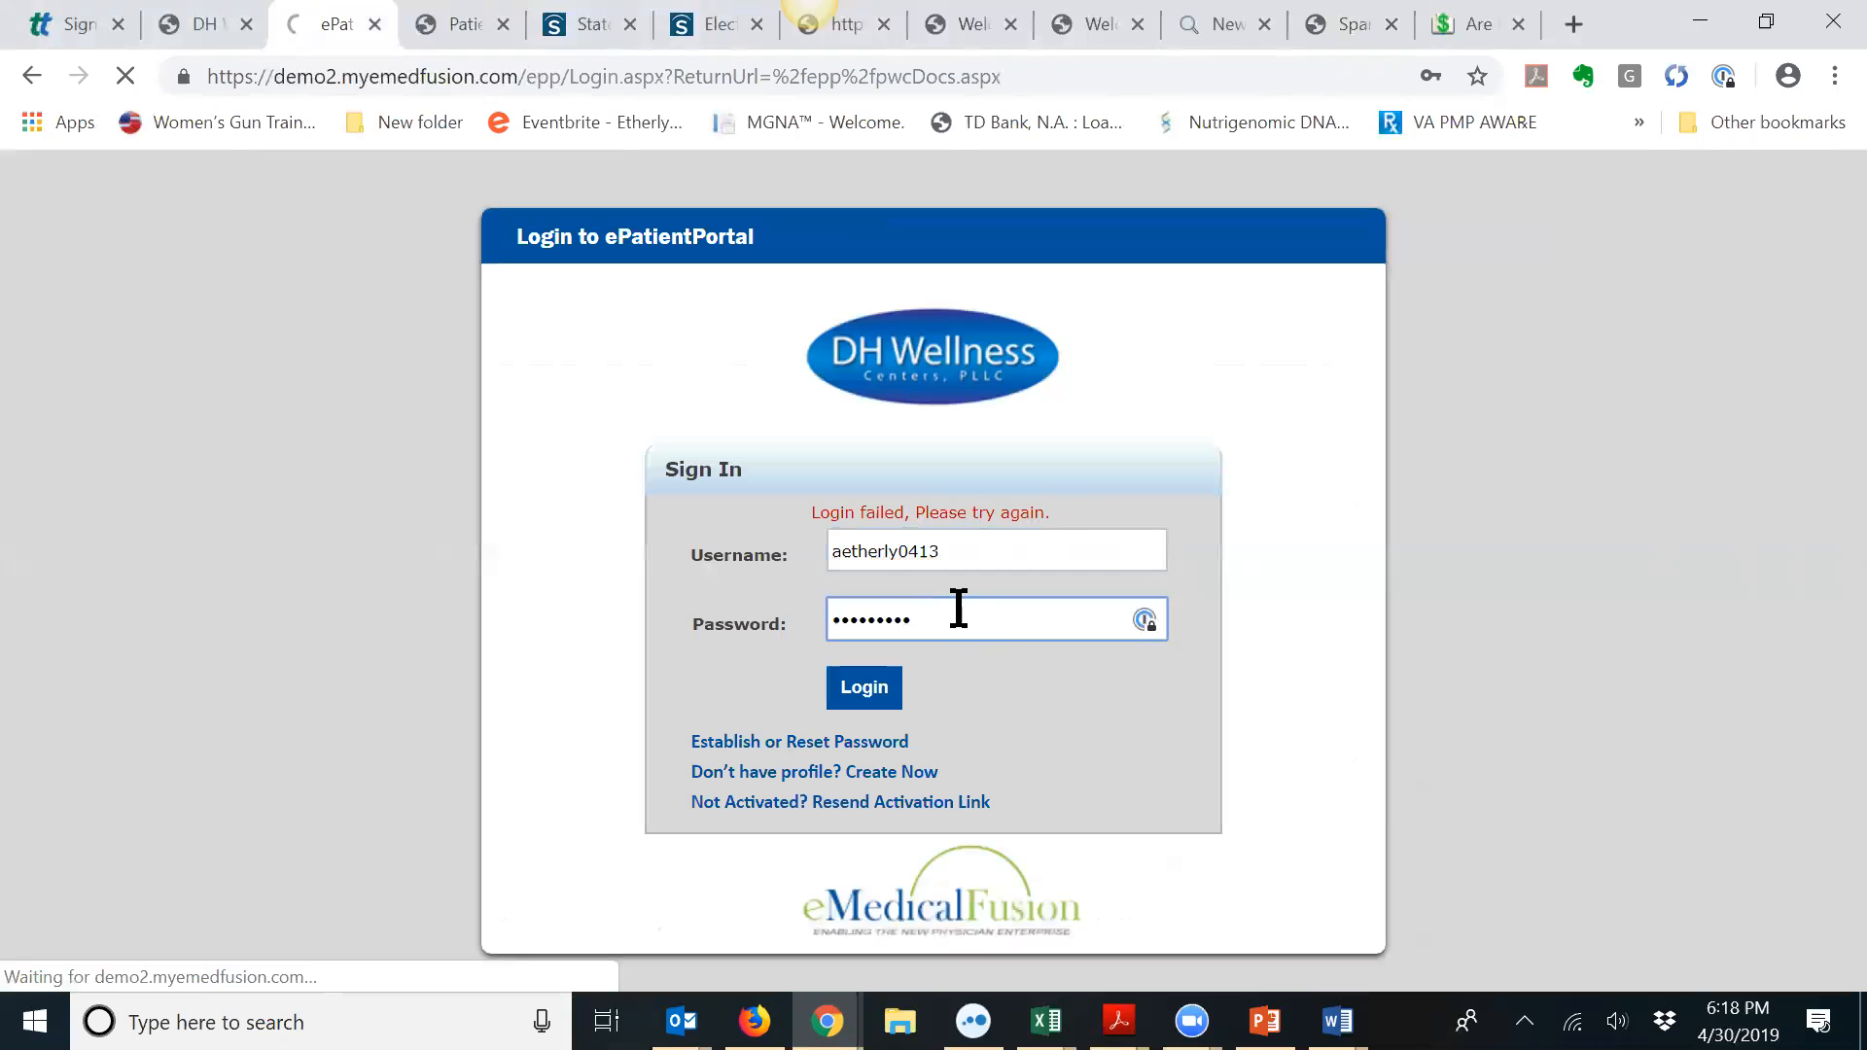
{"action": "left_click", "coordinate": [216, 24]}
{"action": "scroll", "coordinate": [888, 454], "scroll_direction": "up", "scroll_amount": 10}
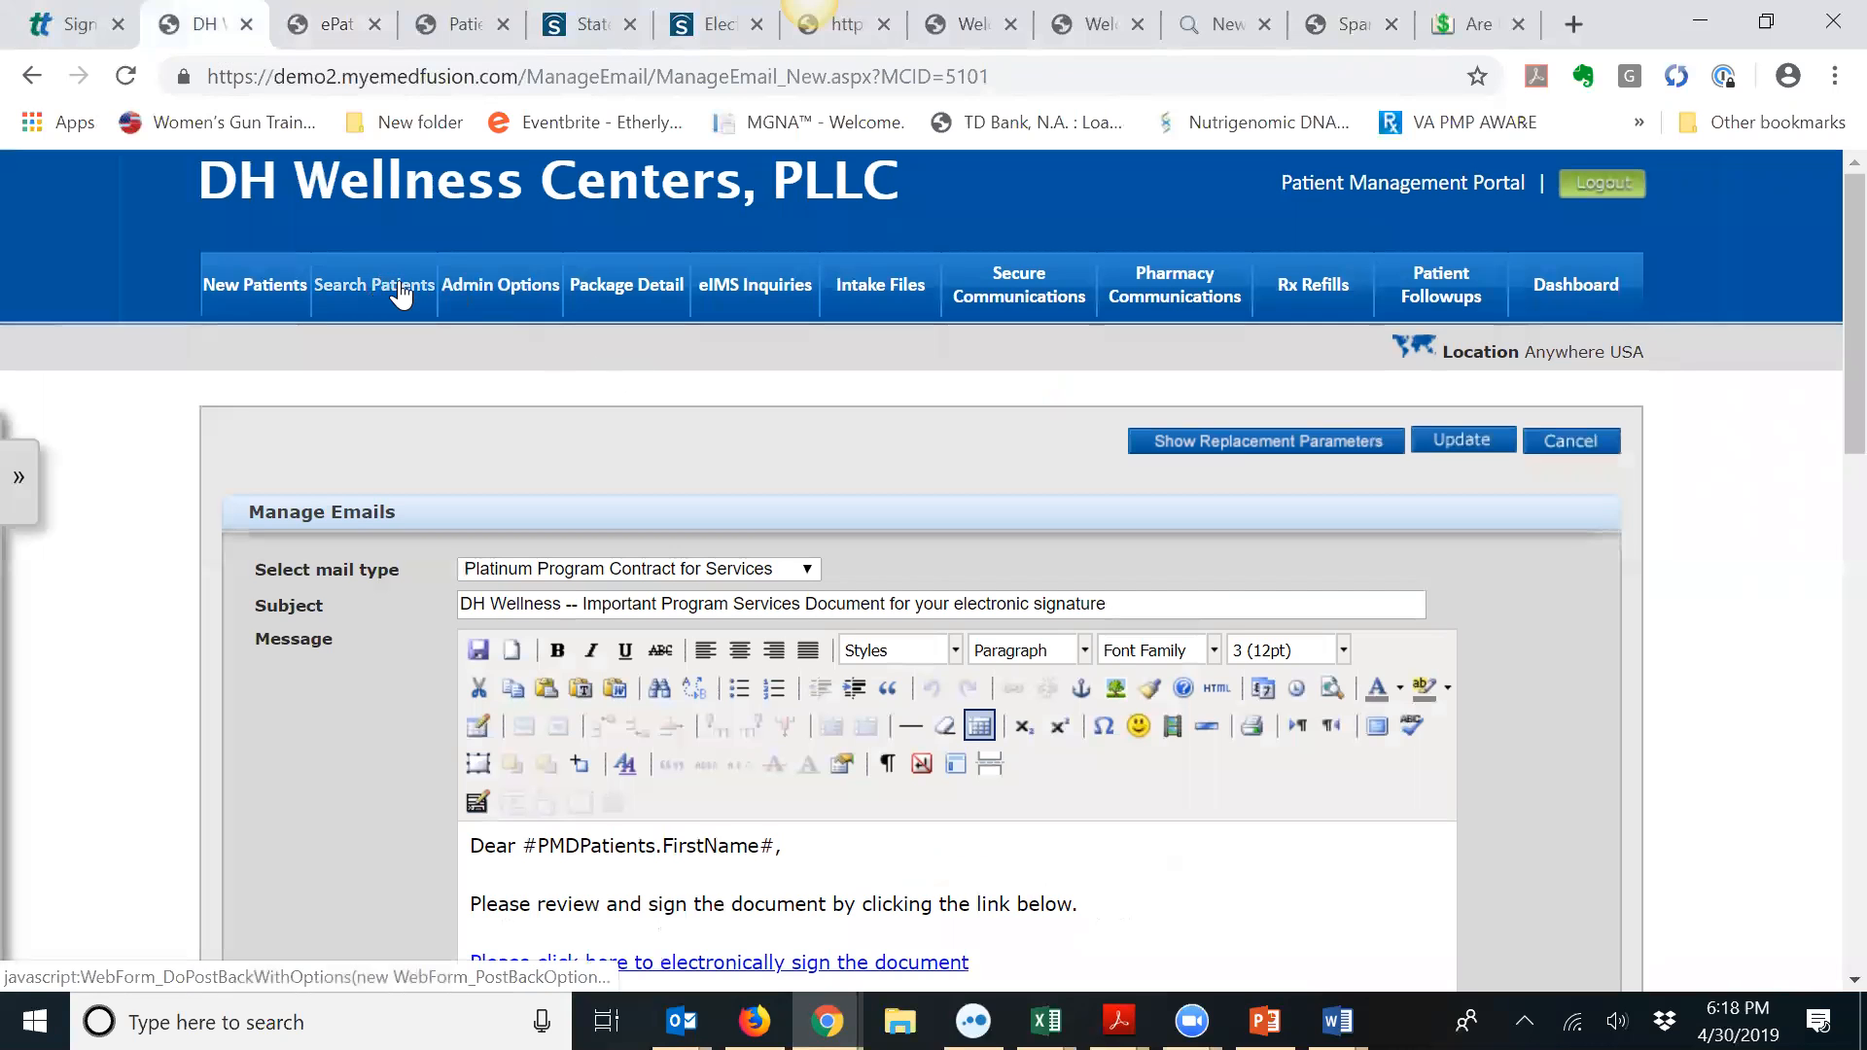
{"action": "left_click", "coordinate": [386, 287]}
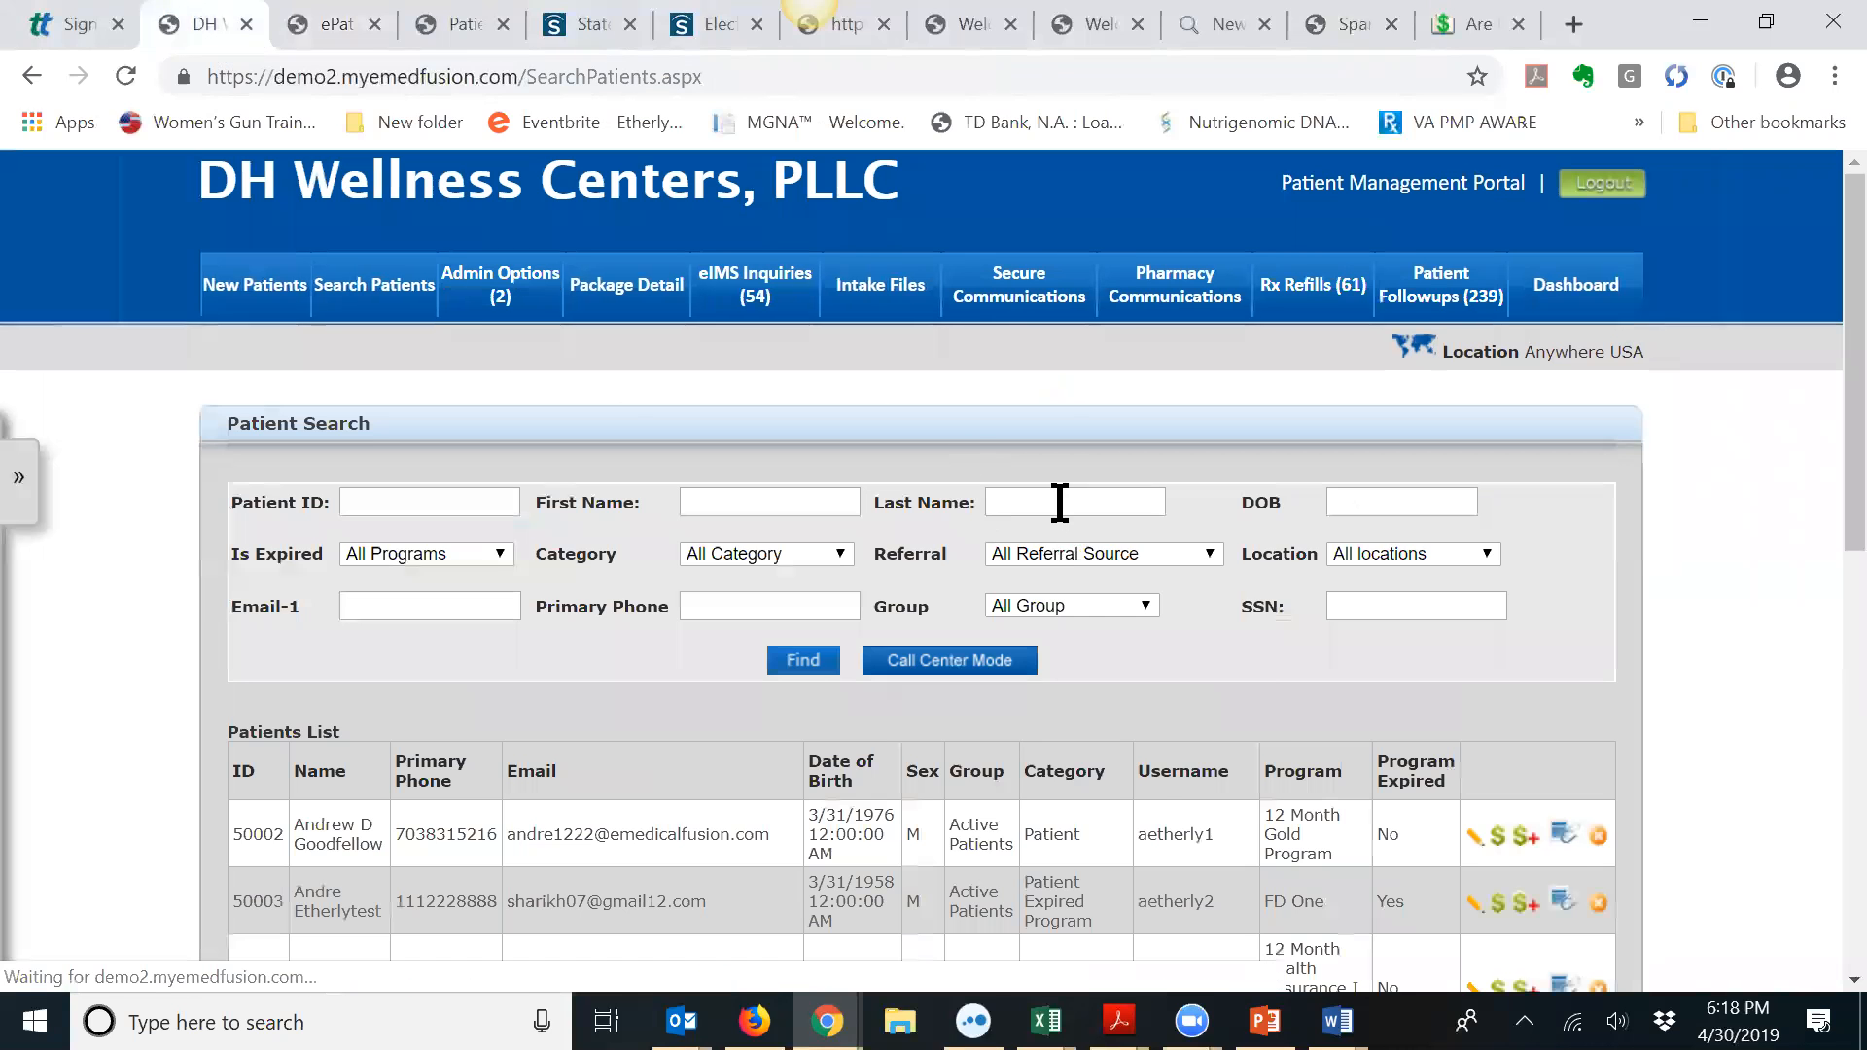
Step: Enter the test patient's last name in the Last Name field and browse the matching patients
{"action": "left_click", "coordinate": [1060, 502]}
{"action": "type", "text": "etherly"}
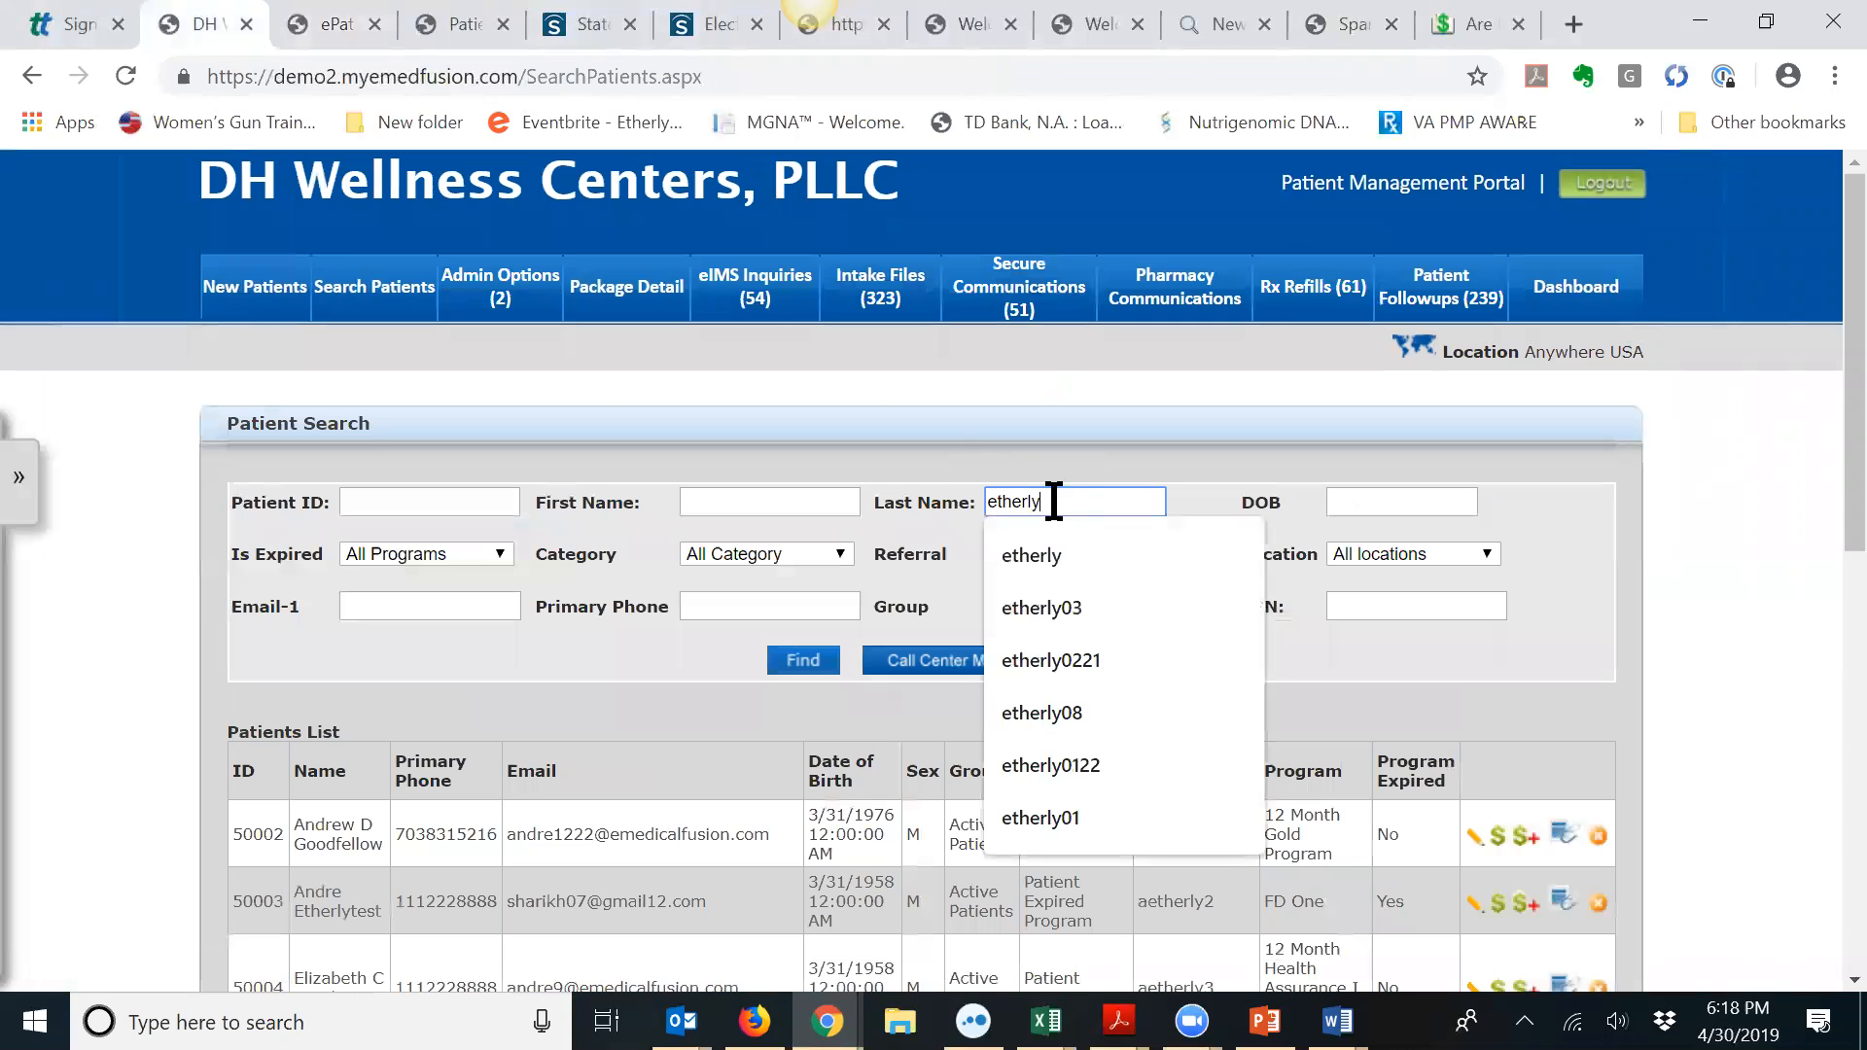
{"action": "key", "text": "Return"}
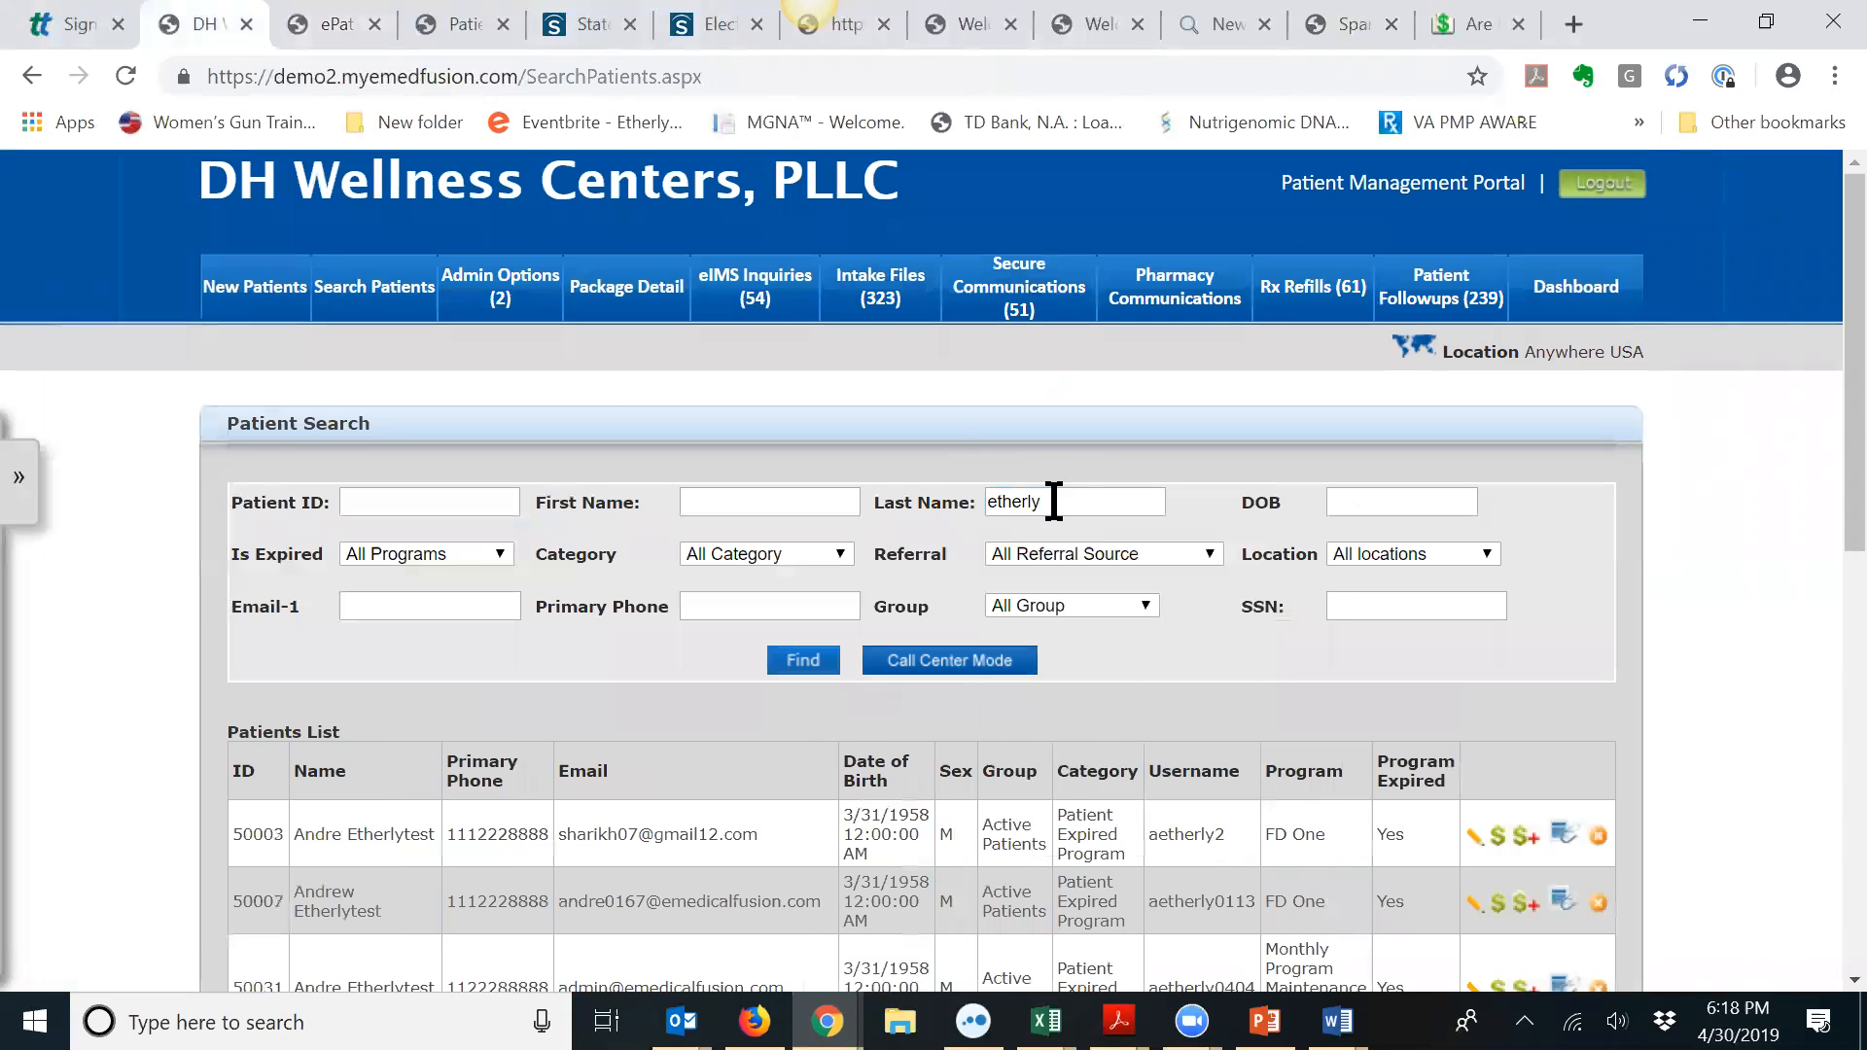
{"action": "scroll", "coordinate": [1011, 525], "scroll_direction": "down", "scroll_amount": 3}
{"action": "scroll", "coordinate": [1010, 534], "scroll_direction": "down", "scroll_amount": 4}
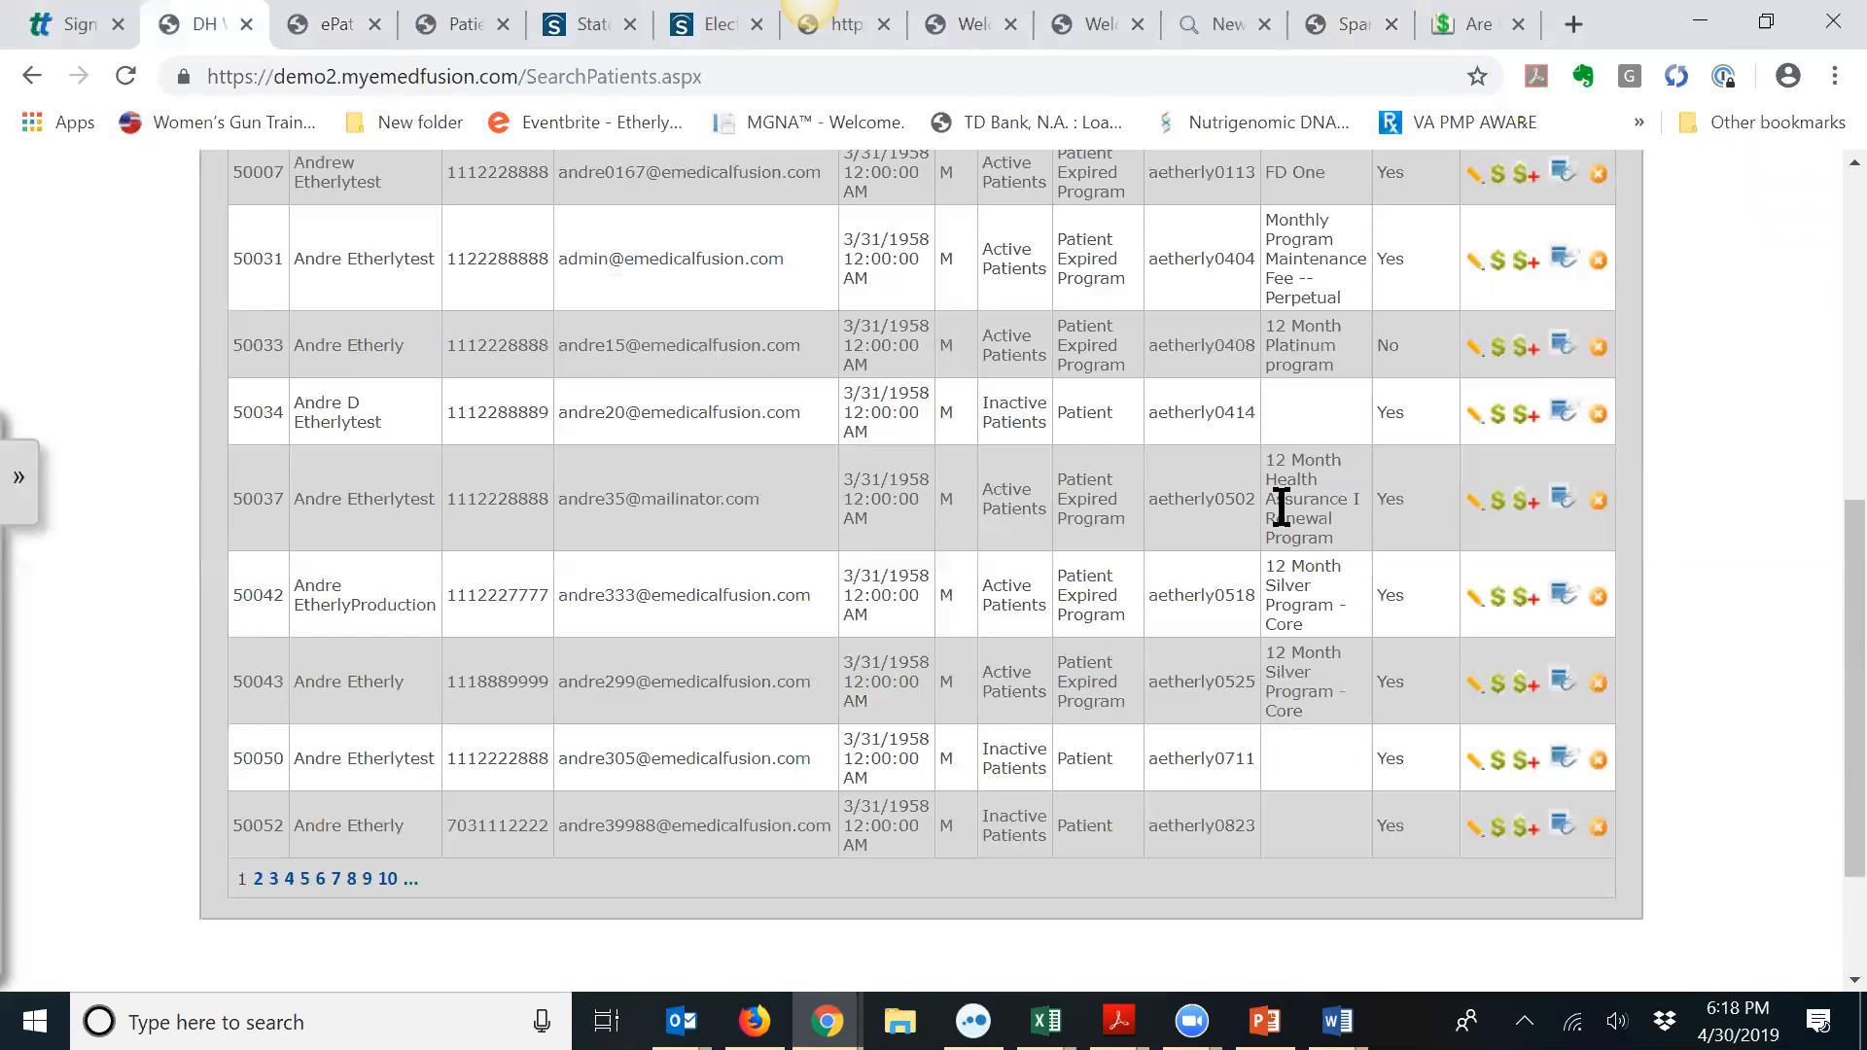
{"action": "scroll", "coordinate": [1280, 501], "scroll_direction": "up", "scroll_amount": 1}
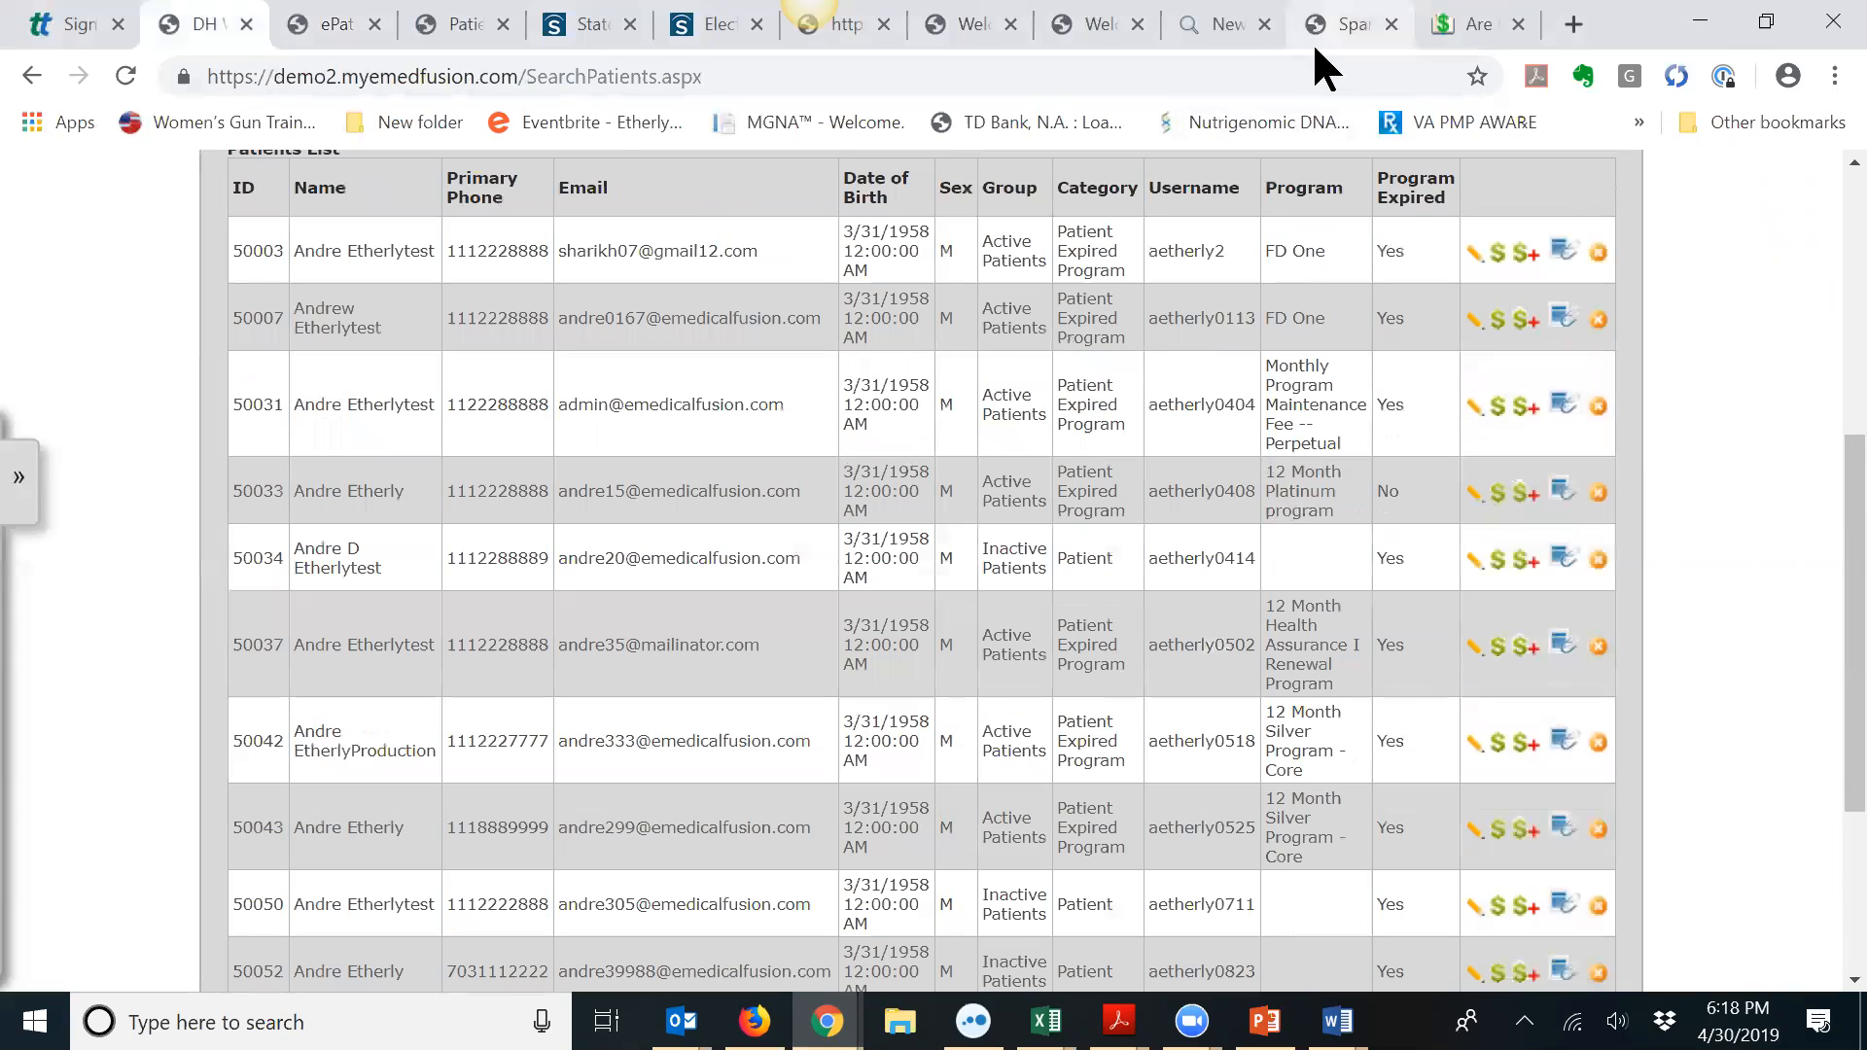
Step: Change the username's digits, re-enter the password, and retry the ePatientPortal login
{"action": "left_click", "coordinate": [353, 41]}
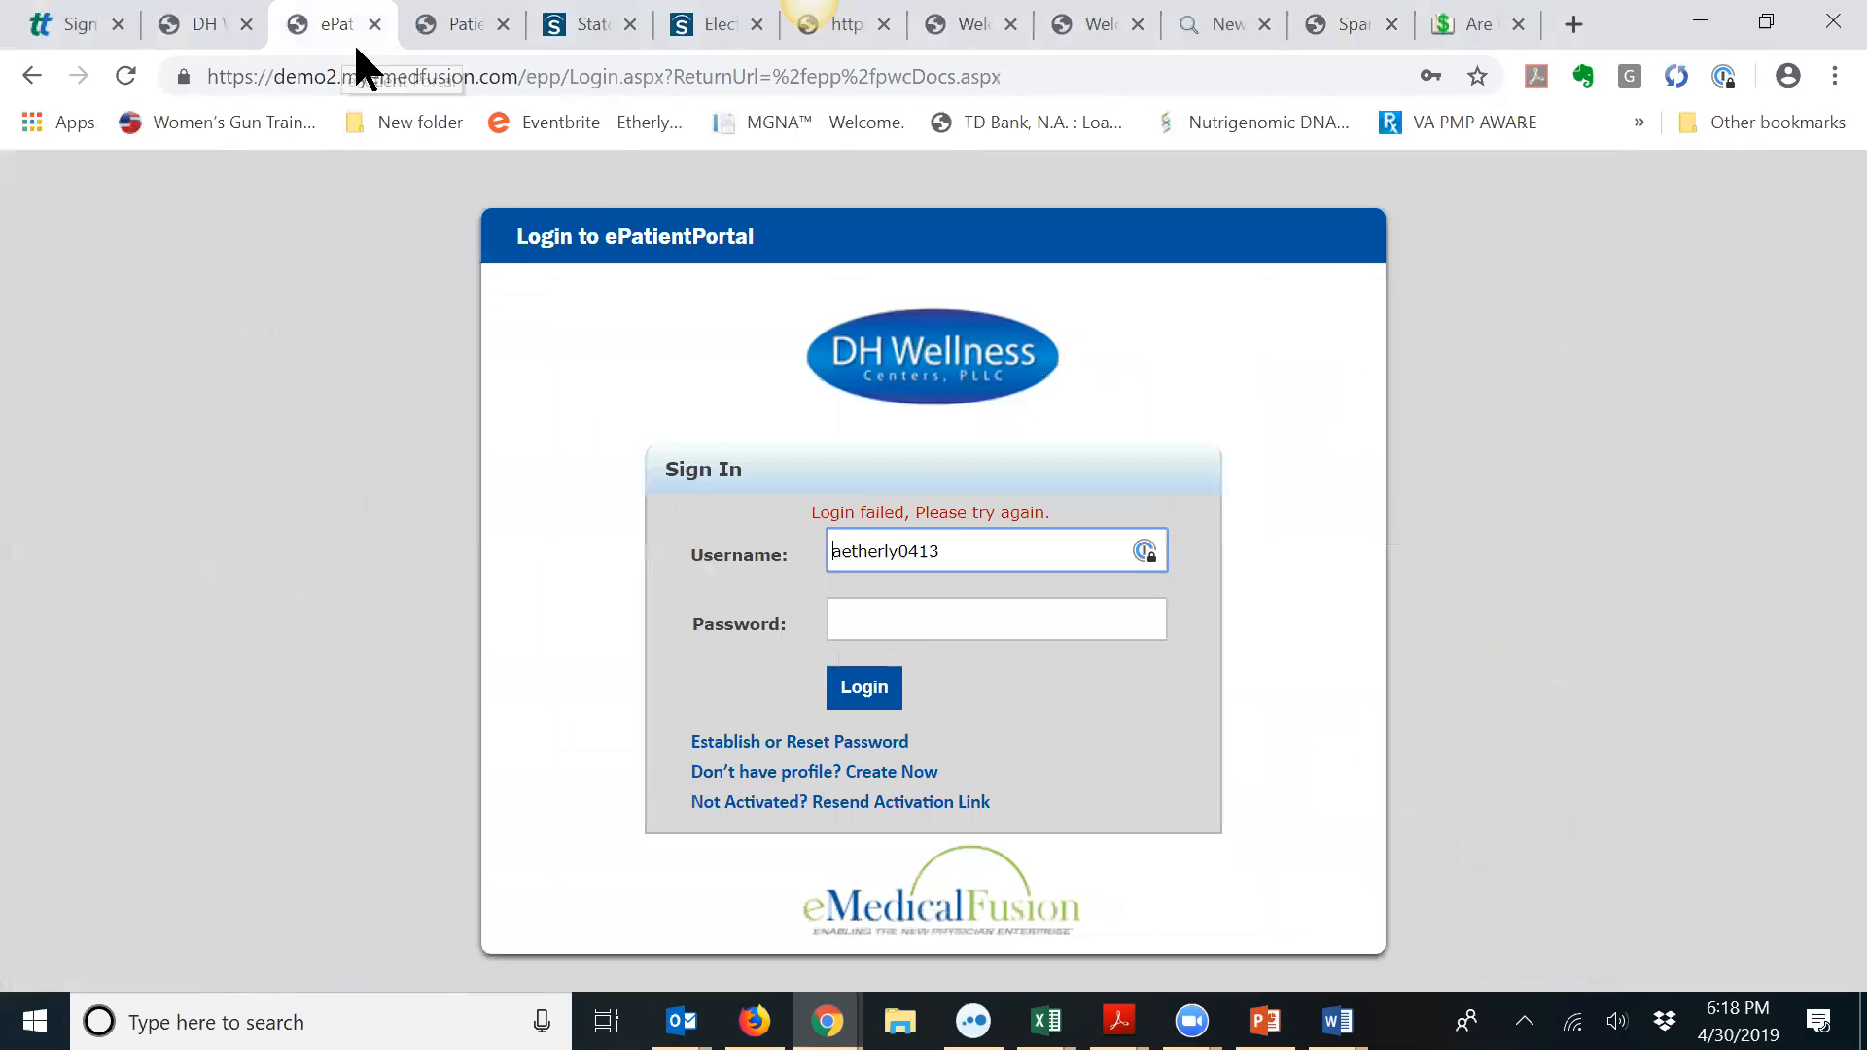
{"action": "left_click", "coordinate": [981, 535]}
{"action": "key", "text": "BackSpace"}
{"action": "key", "text": "BackSpace"}
{"action": "key", "text": "BackSpace"}
{"action": "type", "text": "113"}
{"action": "key", "text": "Tab"}
{"action": "type", "text": "••"}
{"action": "key", "text": "BackSpace"}
{"action": "key", "text": "BackSpace"}
{"action": "type", "text": "••"}
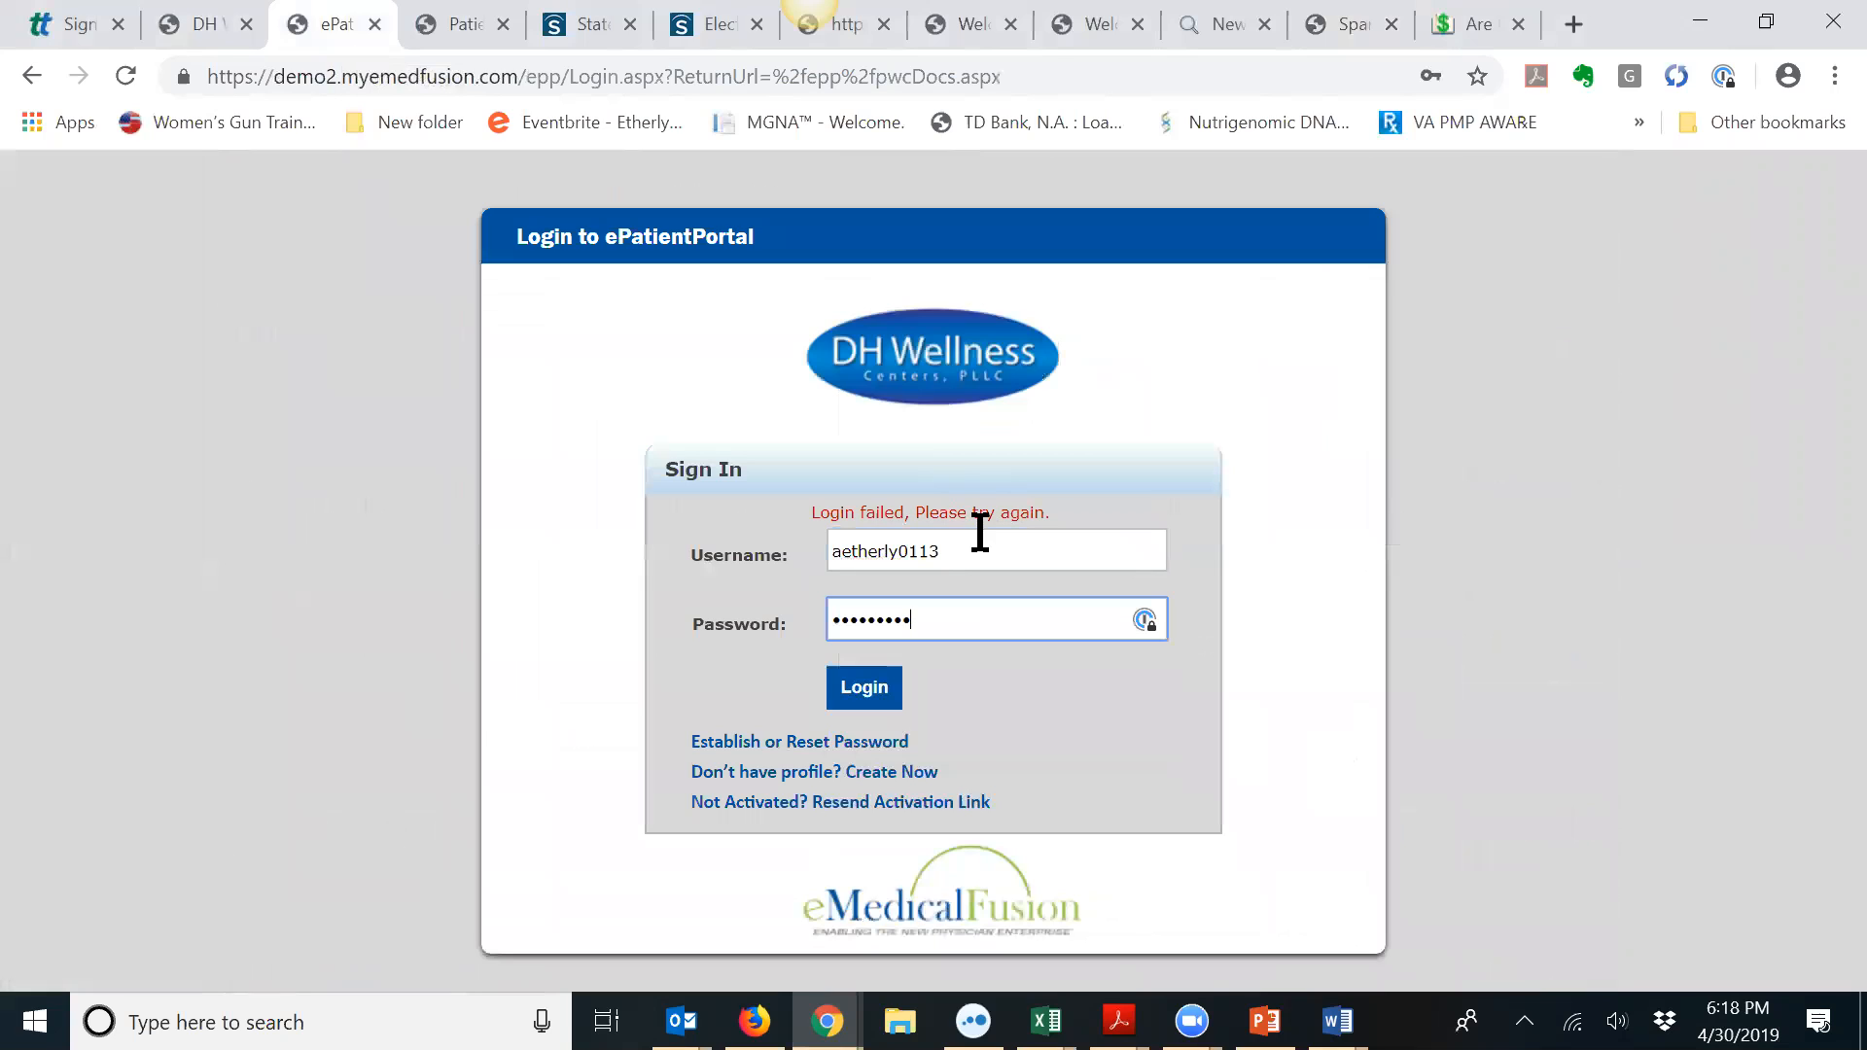
{"action": "left_click", "coordinate": [876, 692]}
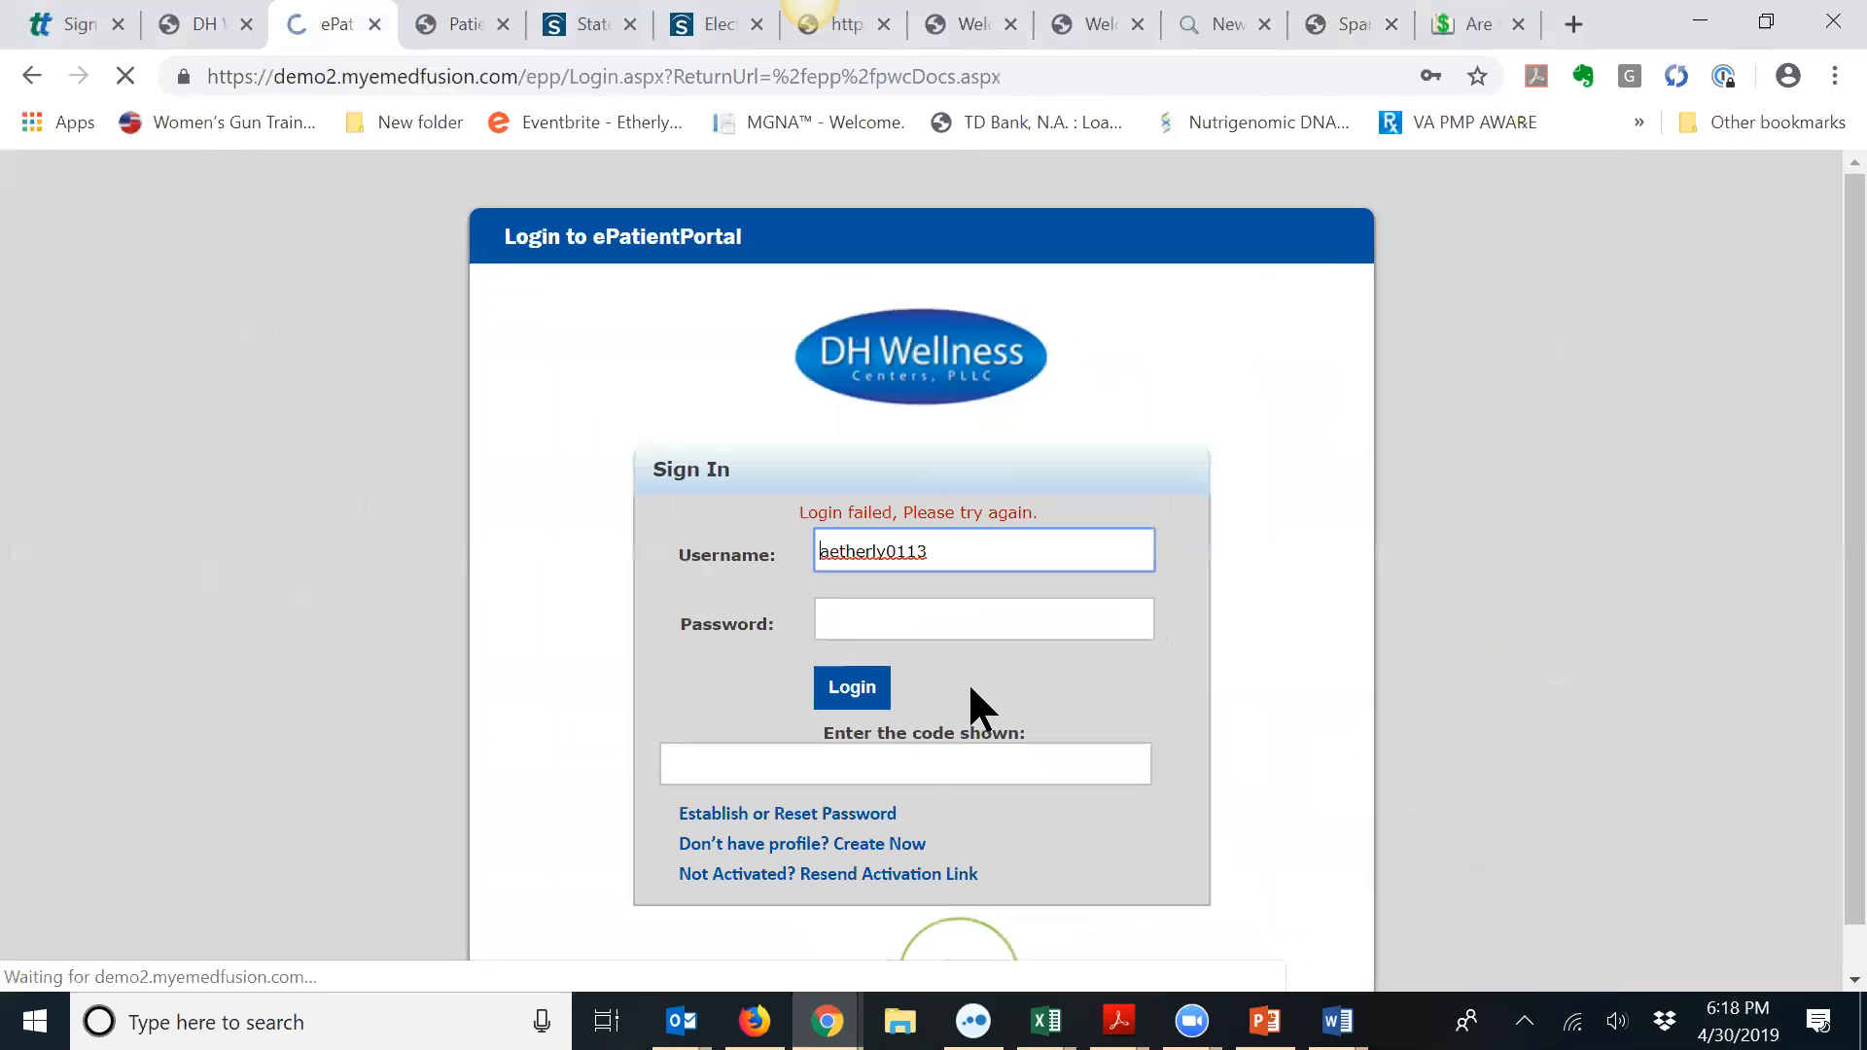
Step: Check the DH patient list, then edit the portal username to a third variant
{"action": "left_click", "coordinate": [222, 25]}
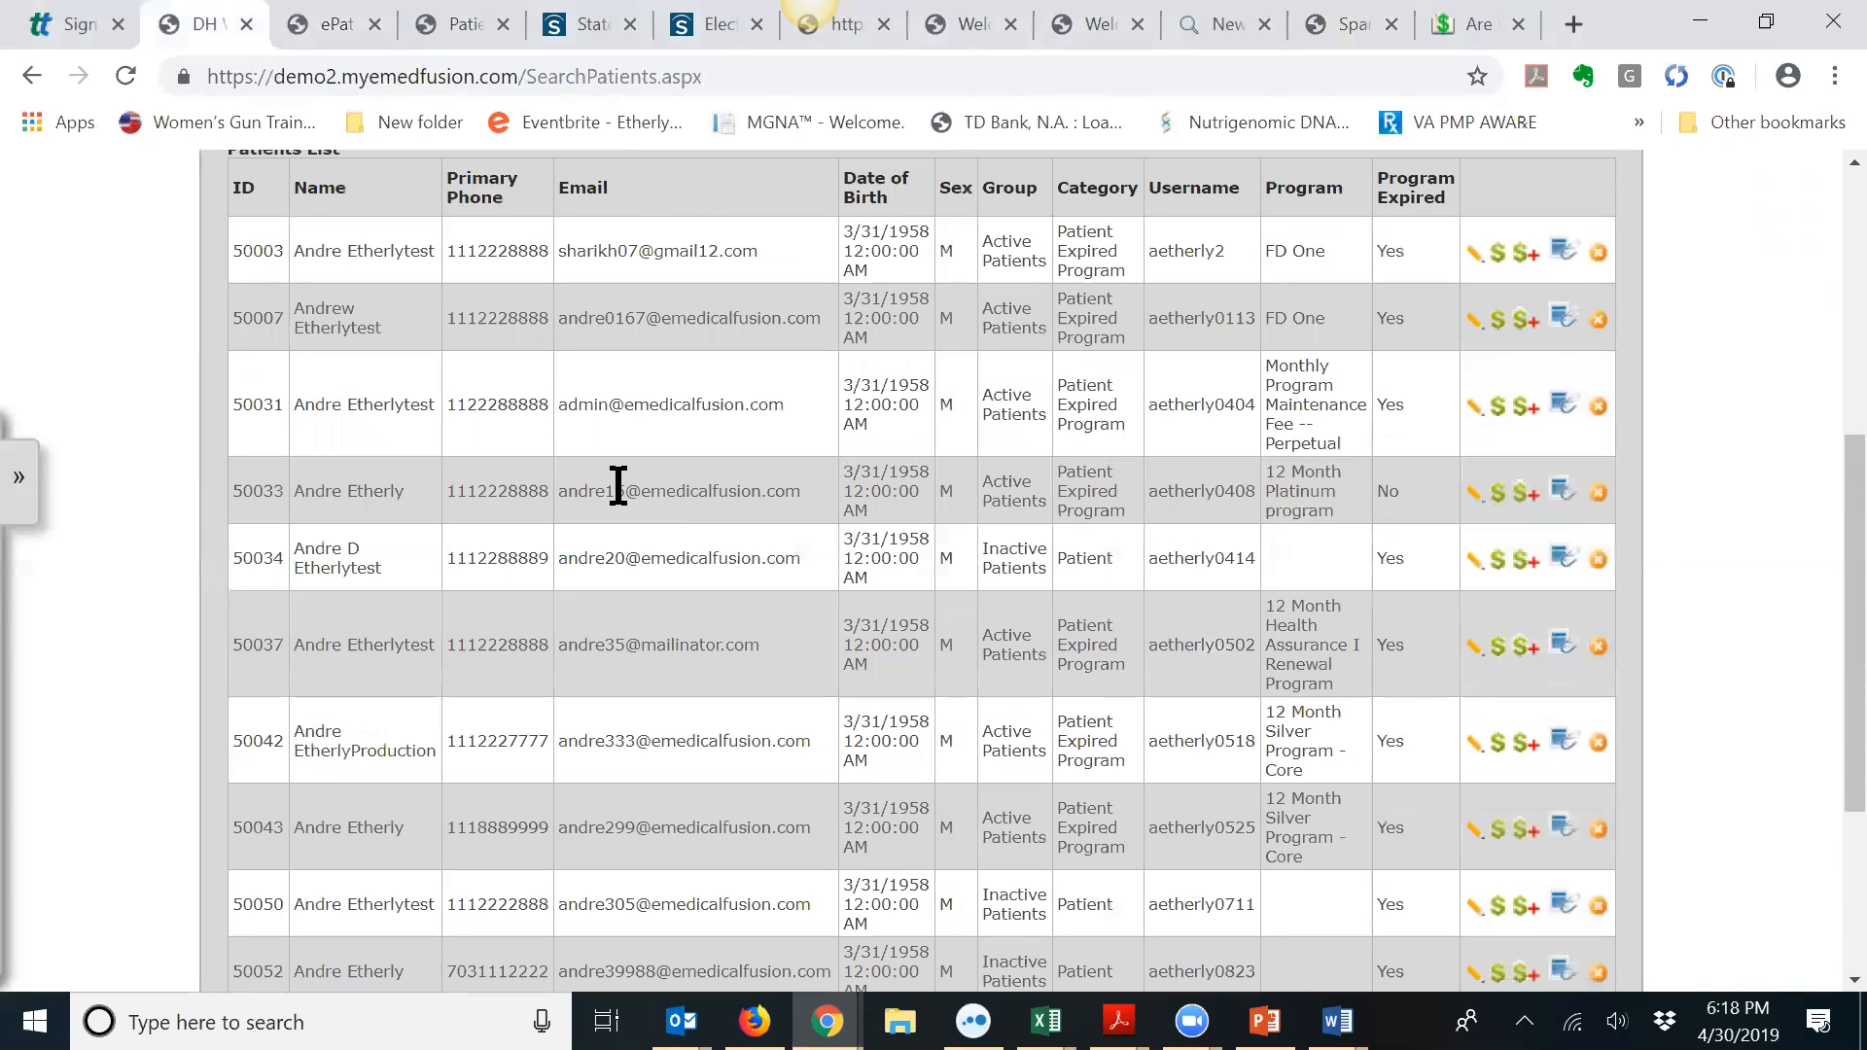
{"action": "left_click", "coordinate": [382, 39]}
{"action": "left_click", "coordinate": [963, 550]}
{"action": "key", "text": "BackSpace"}
{"action": "type", "text": "3"}
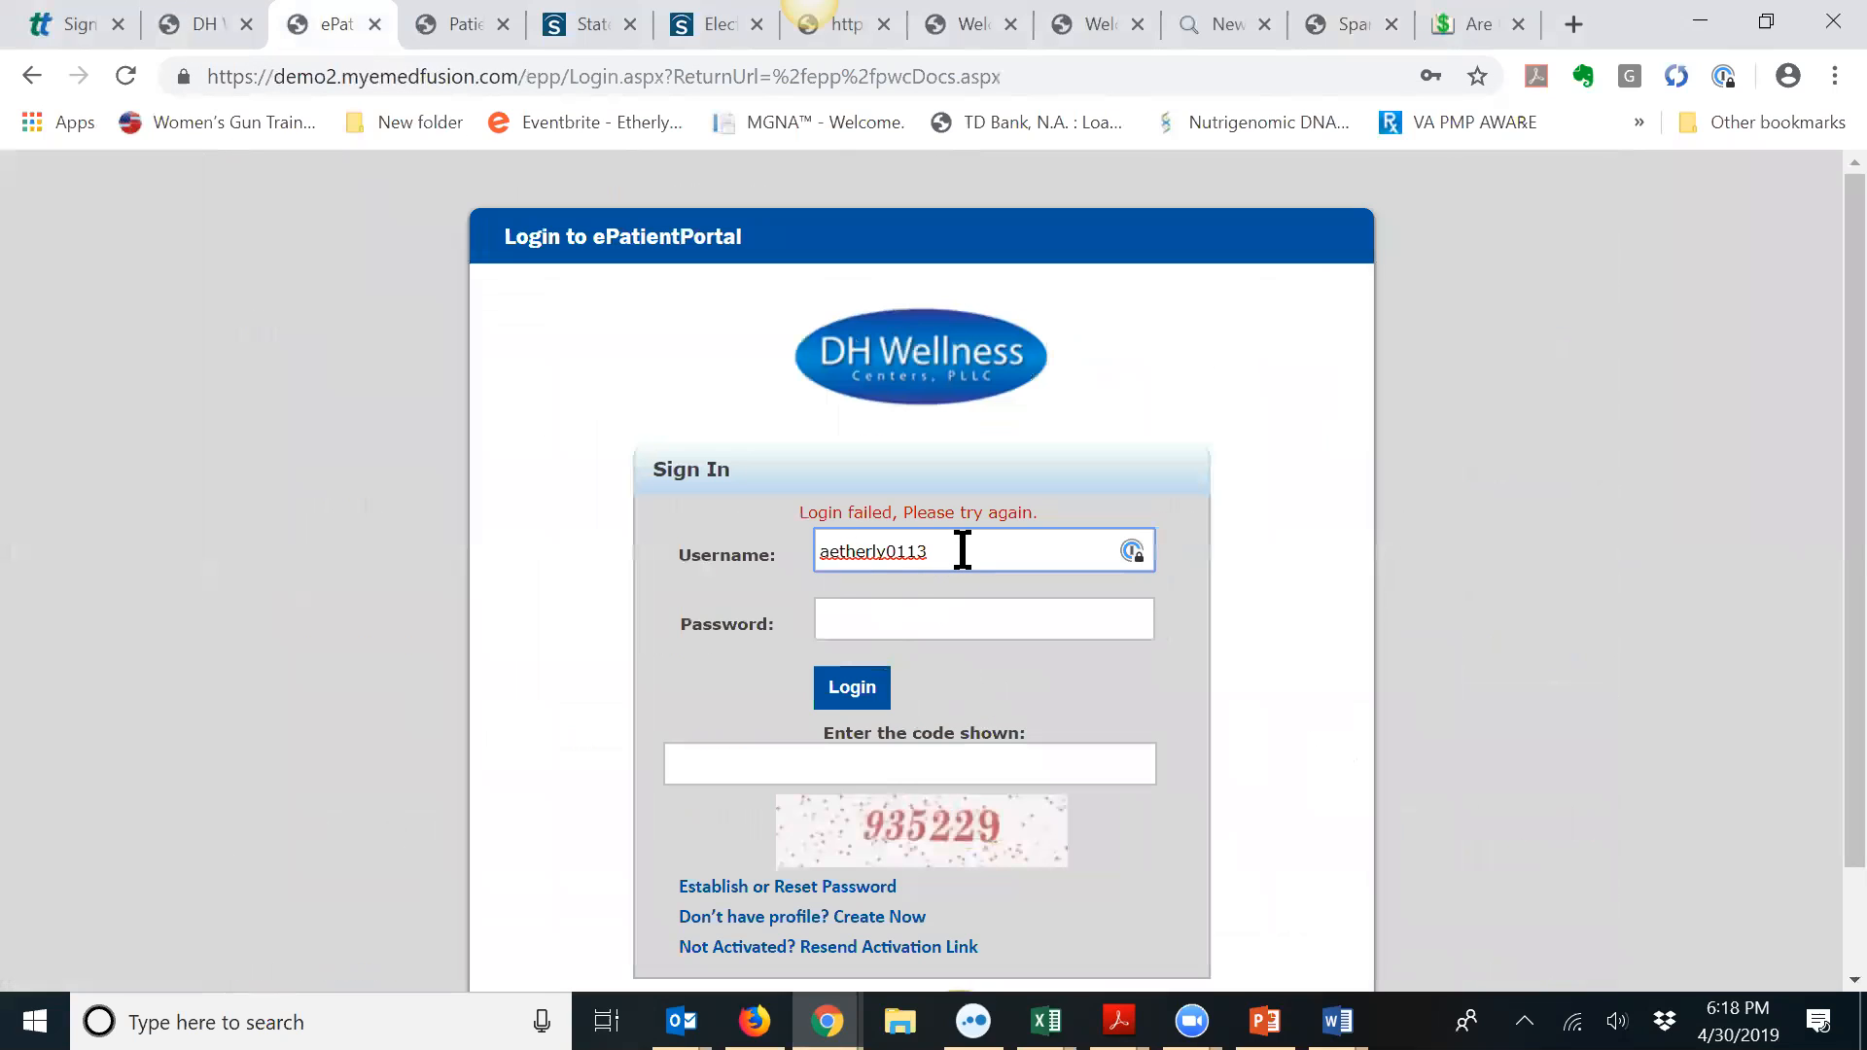
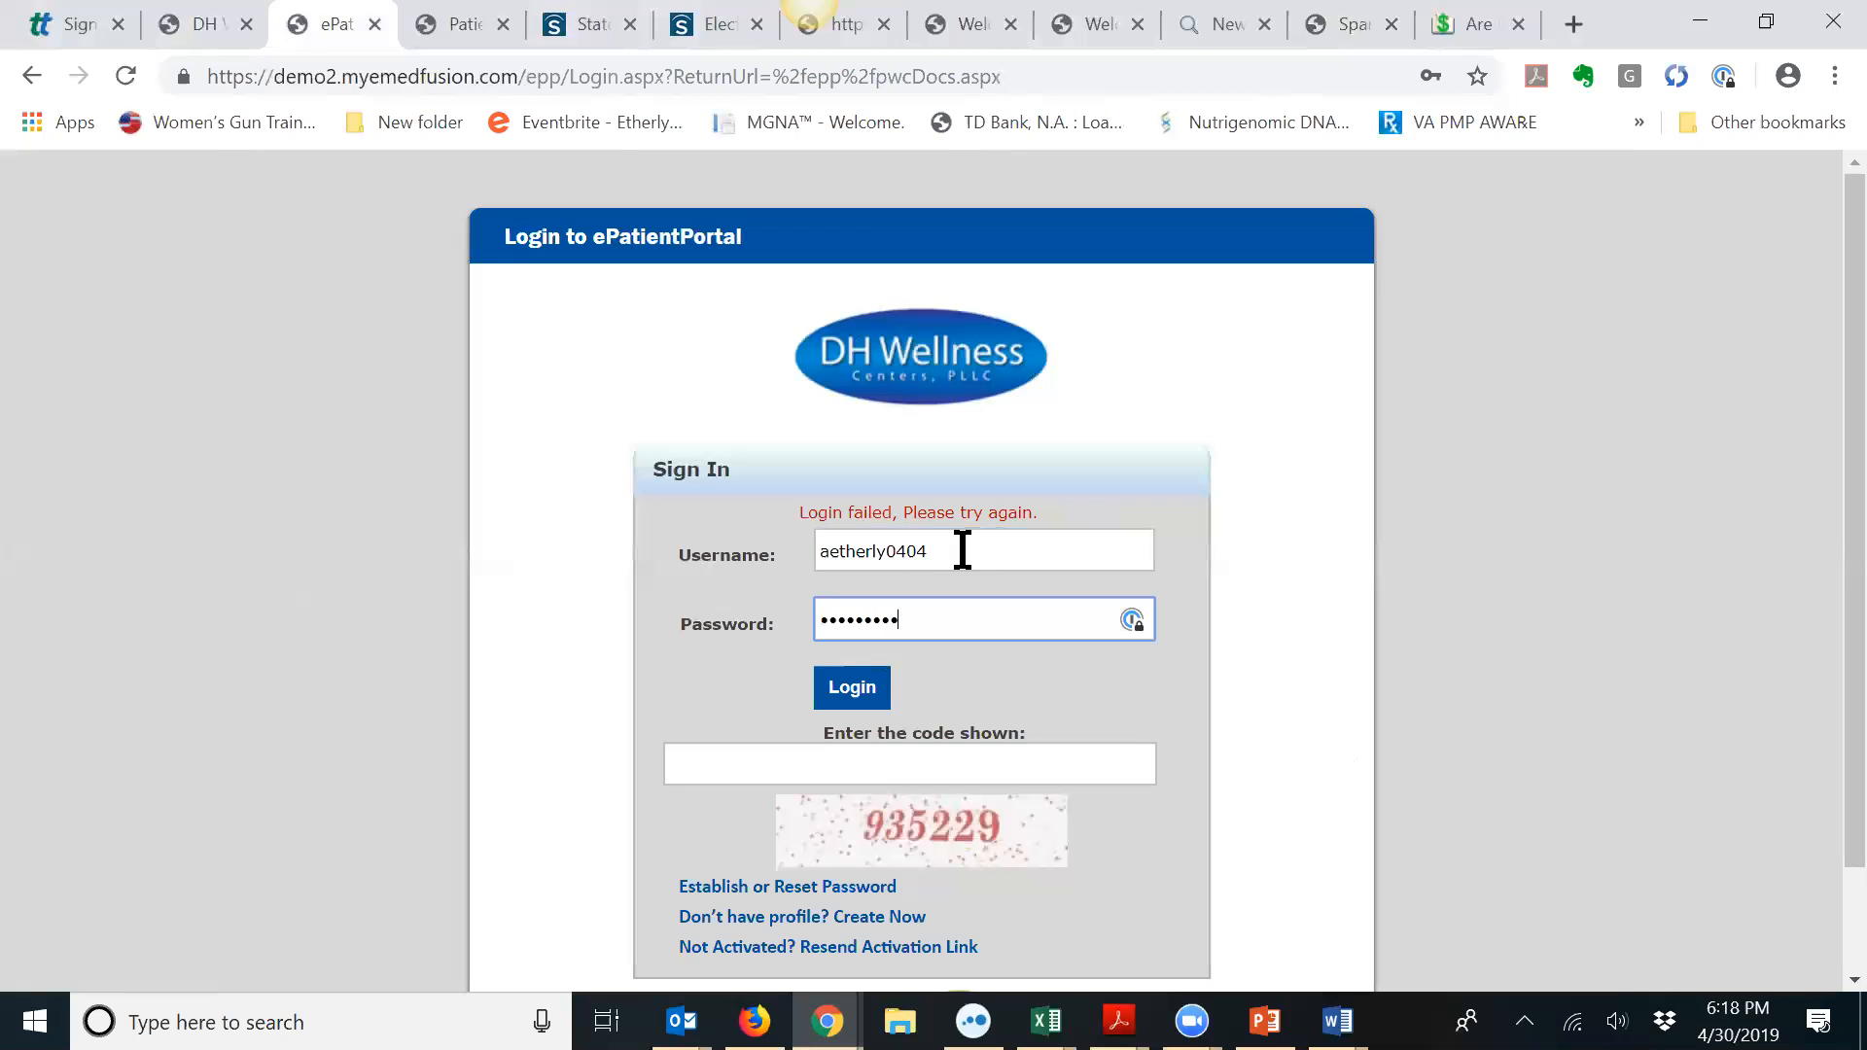
Step: Enter the displayed security code and sign in to the ePatient Portal
{"action": "left_click", "coordinate": [935, 751]}
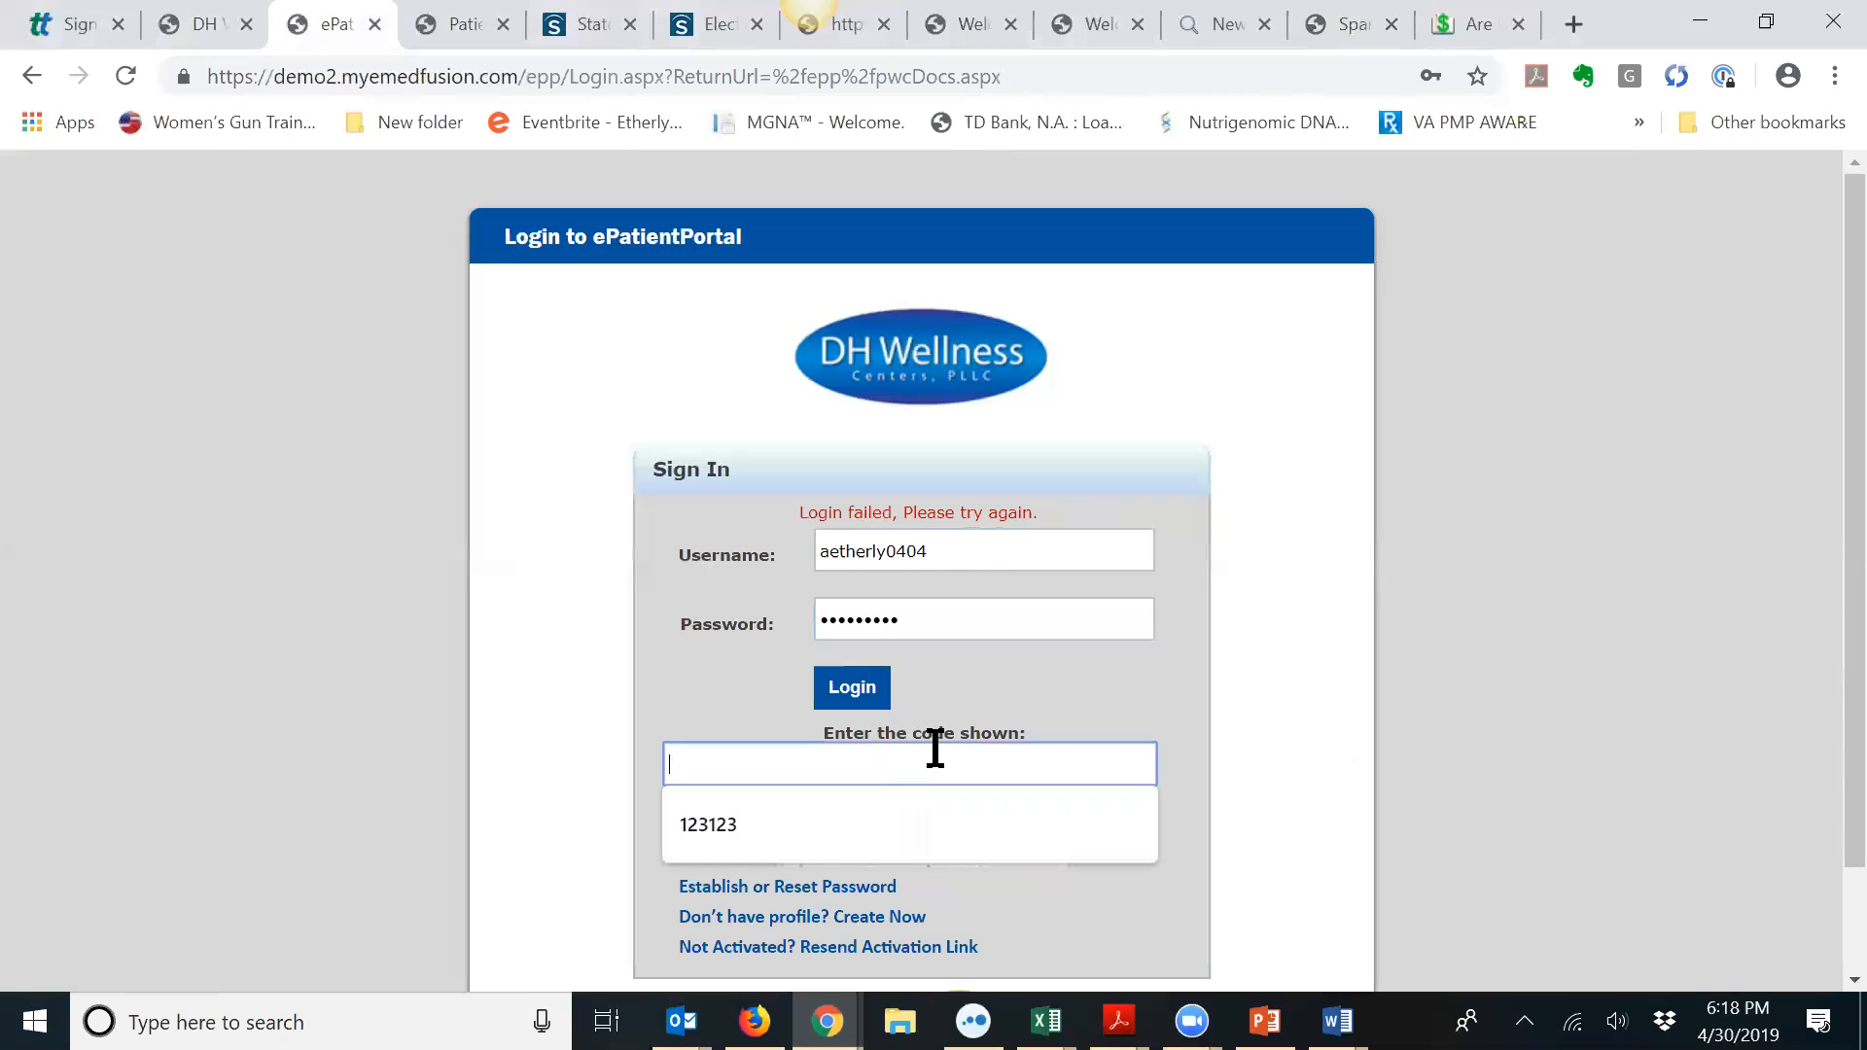
{"action": "type", "text": "935229"}
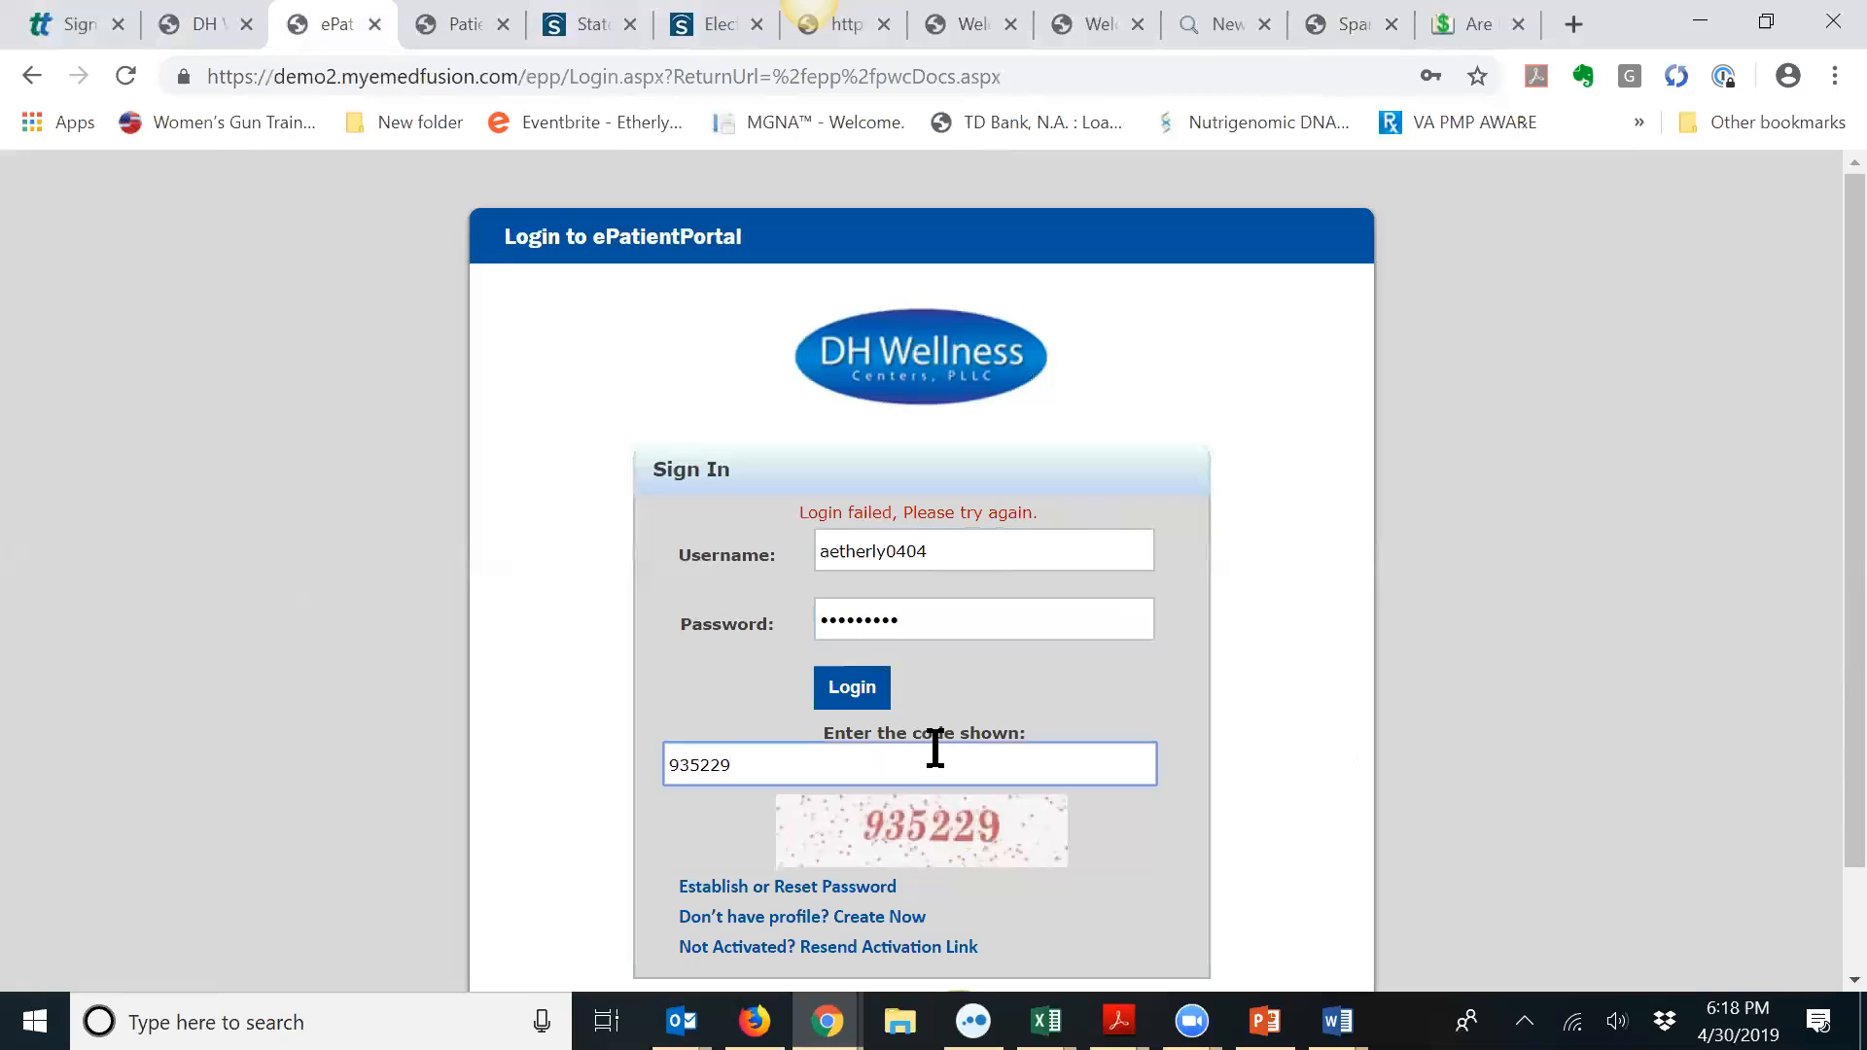
{"action": "left_click", "coordinate": [855, 687]}
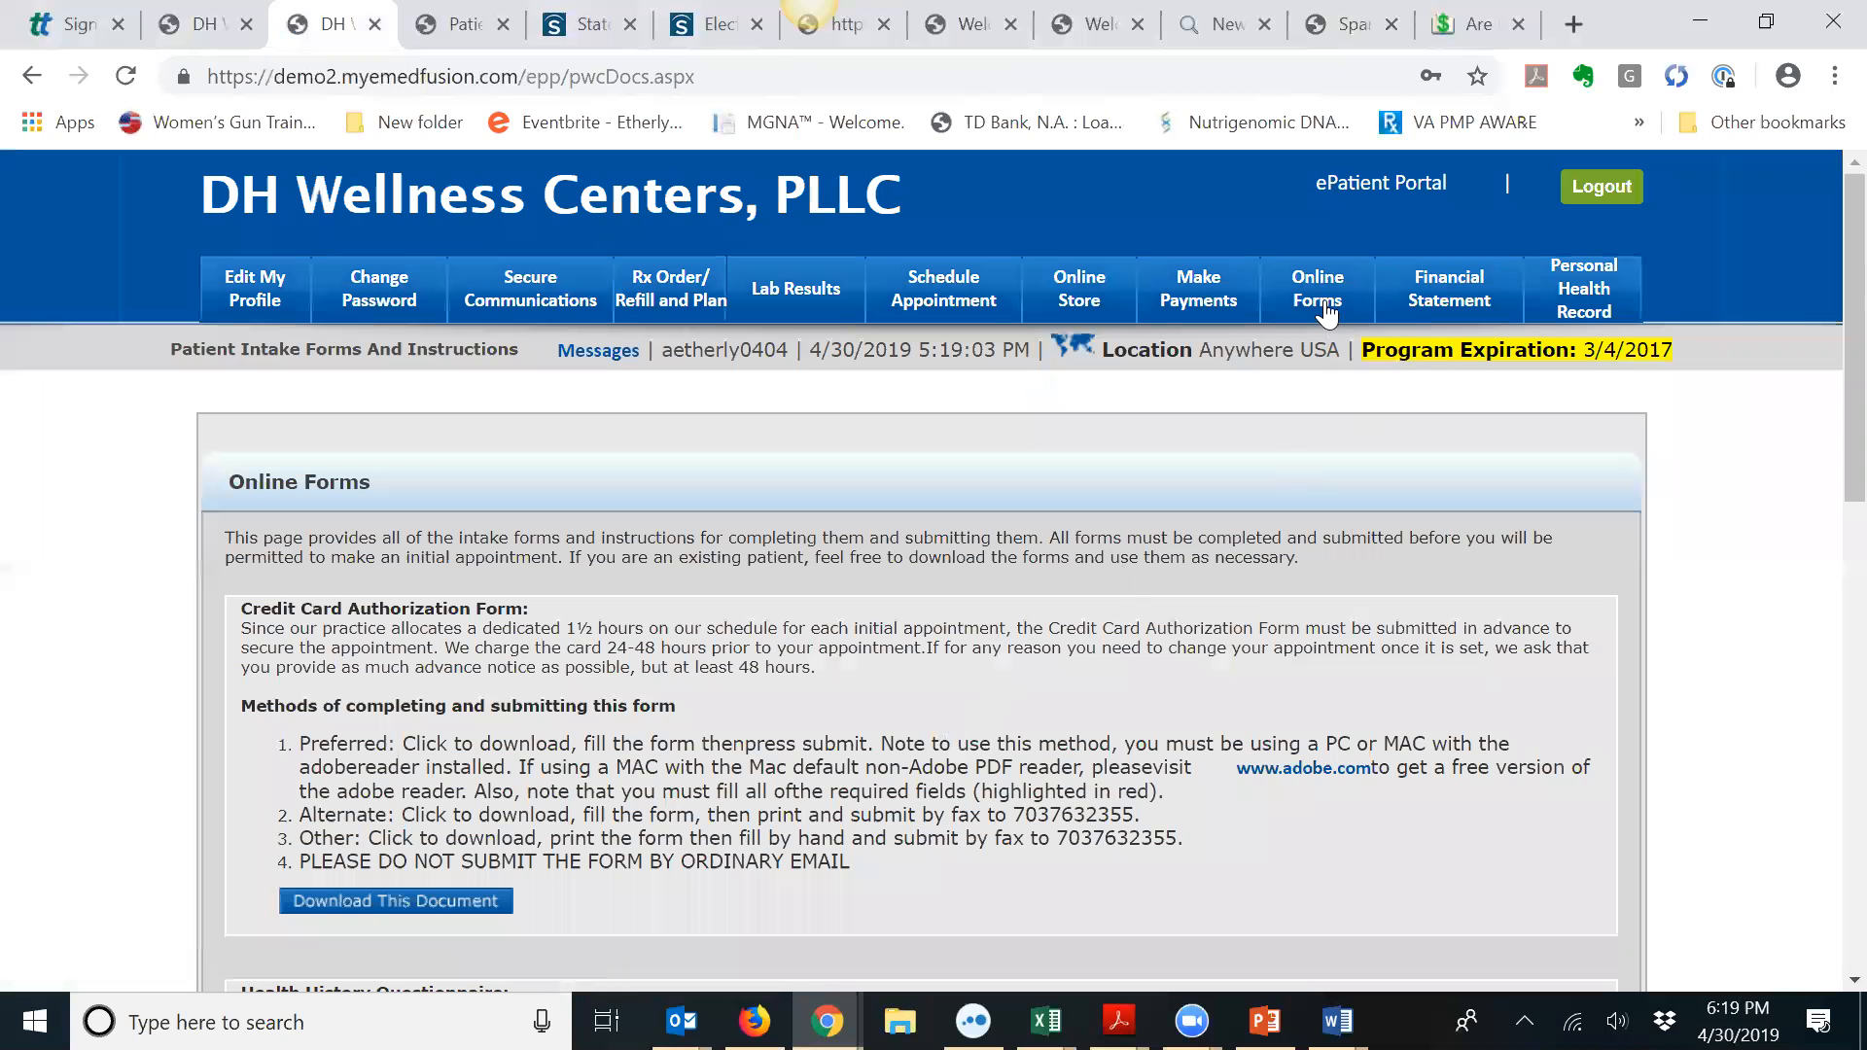
Step: Download the Medicare Private Contract form from Online Forms and dismiss the browser-compatibility alert
{"action": "left_click", "coordinate": [1326, 309]}
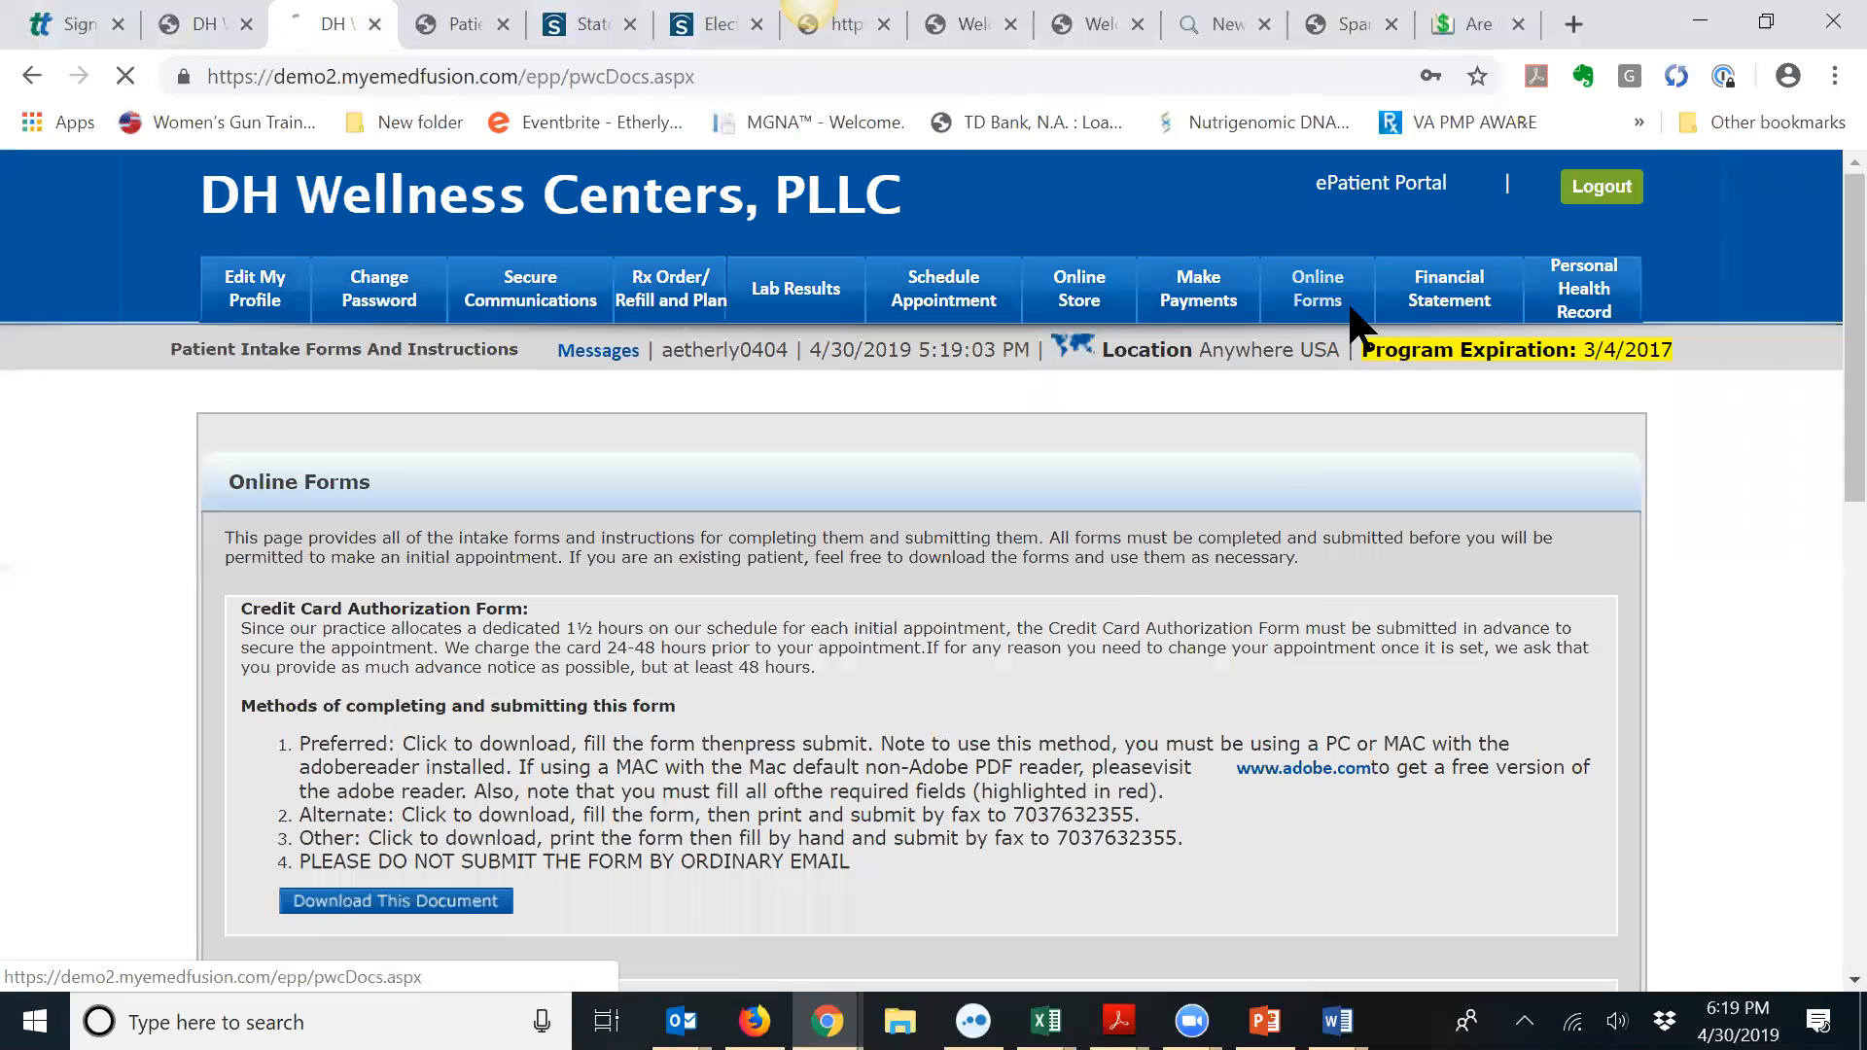
{"action": "scroll", "coordinate": [1178, 403], "scroll_direction": "down", "scroll_amount": 9}
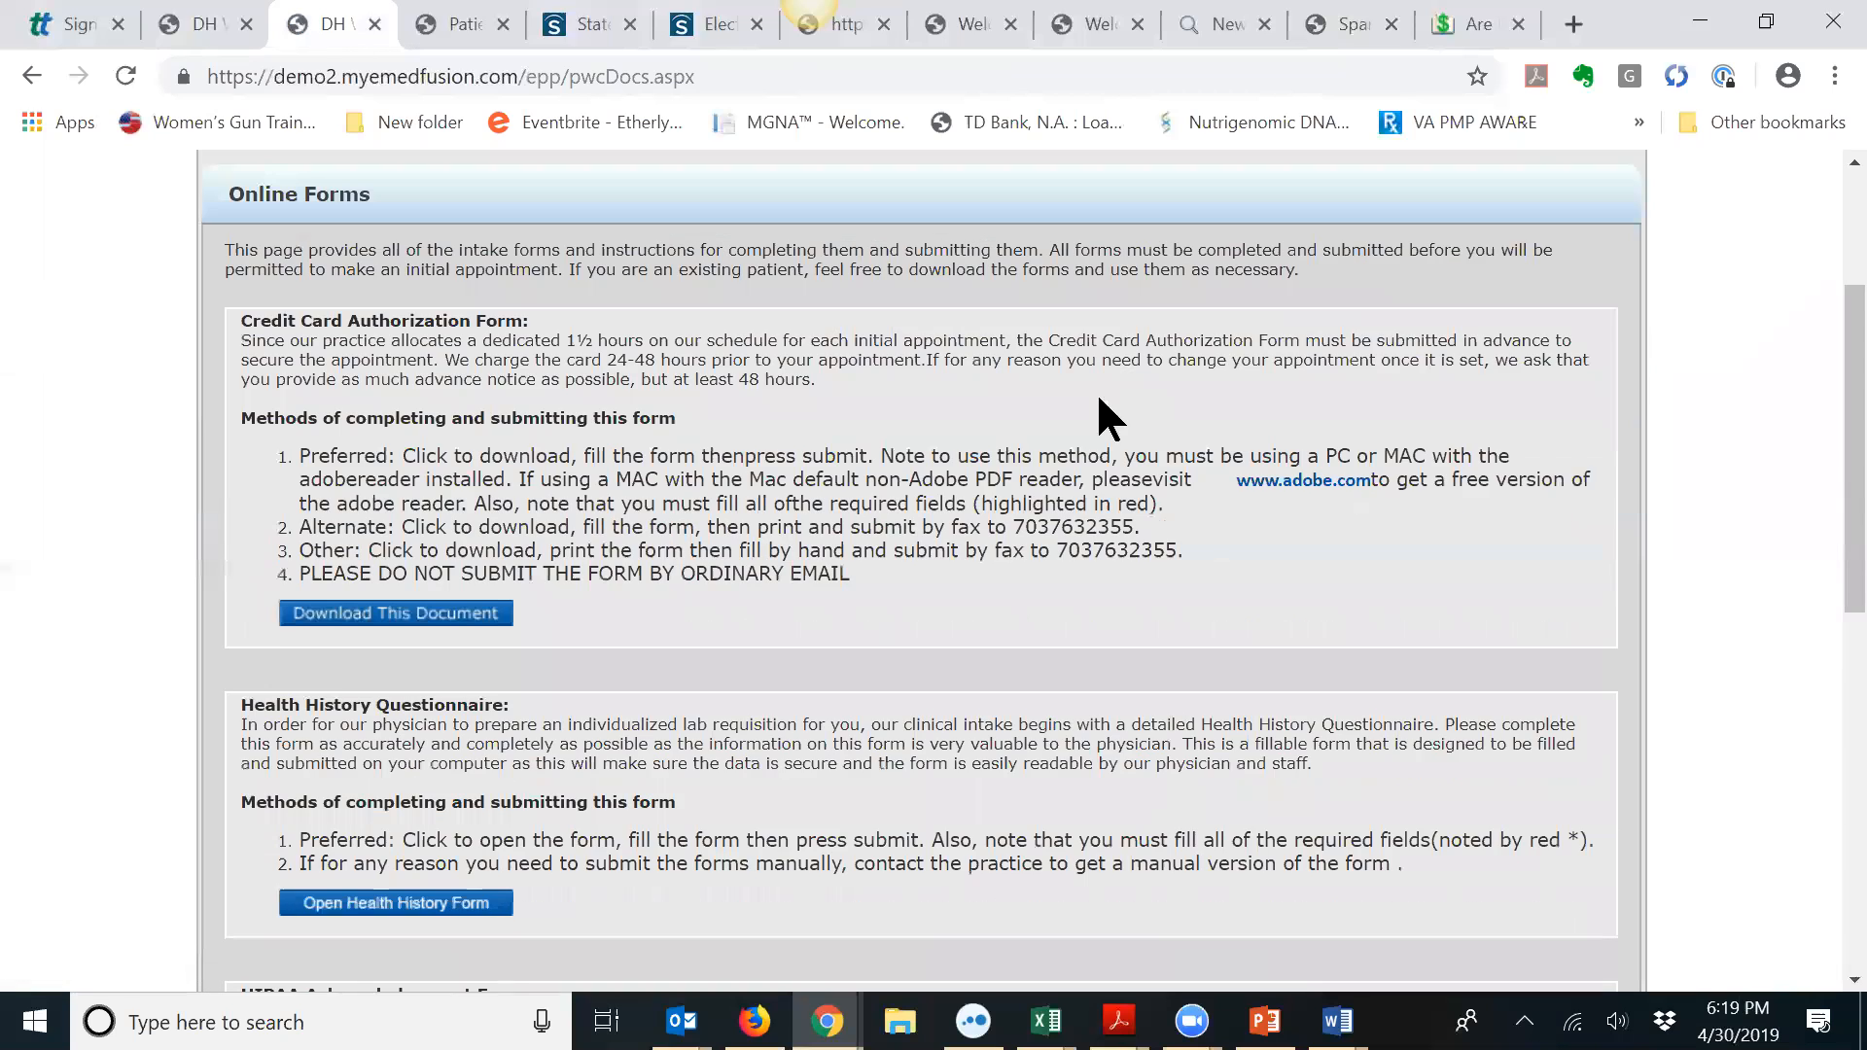
{"action": "scroll", "coordinate": [984, 437], "scroll_direction": "down", "scroll_amount": 3}
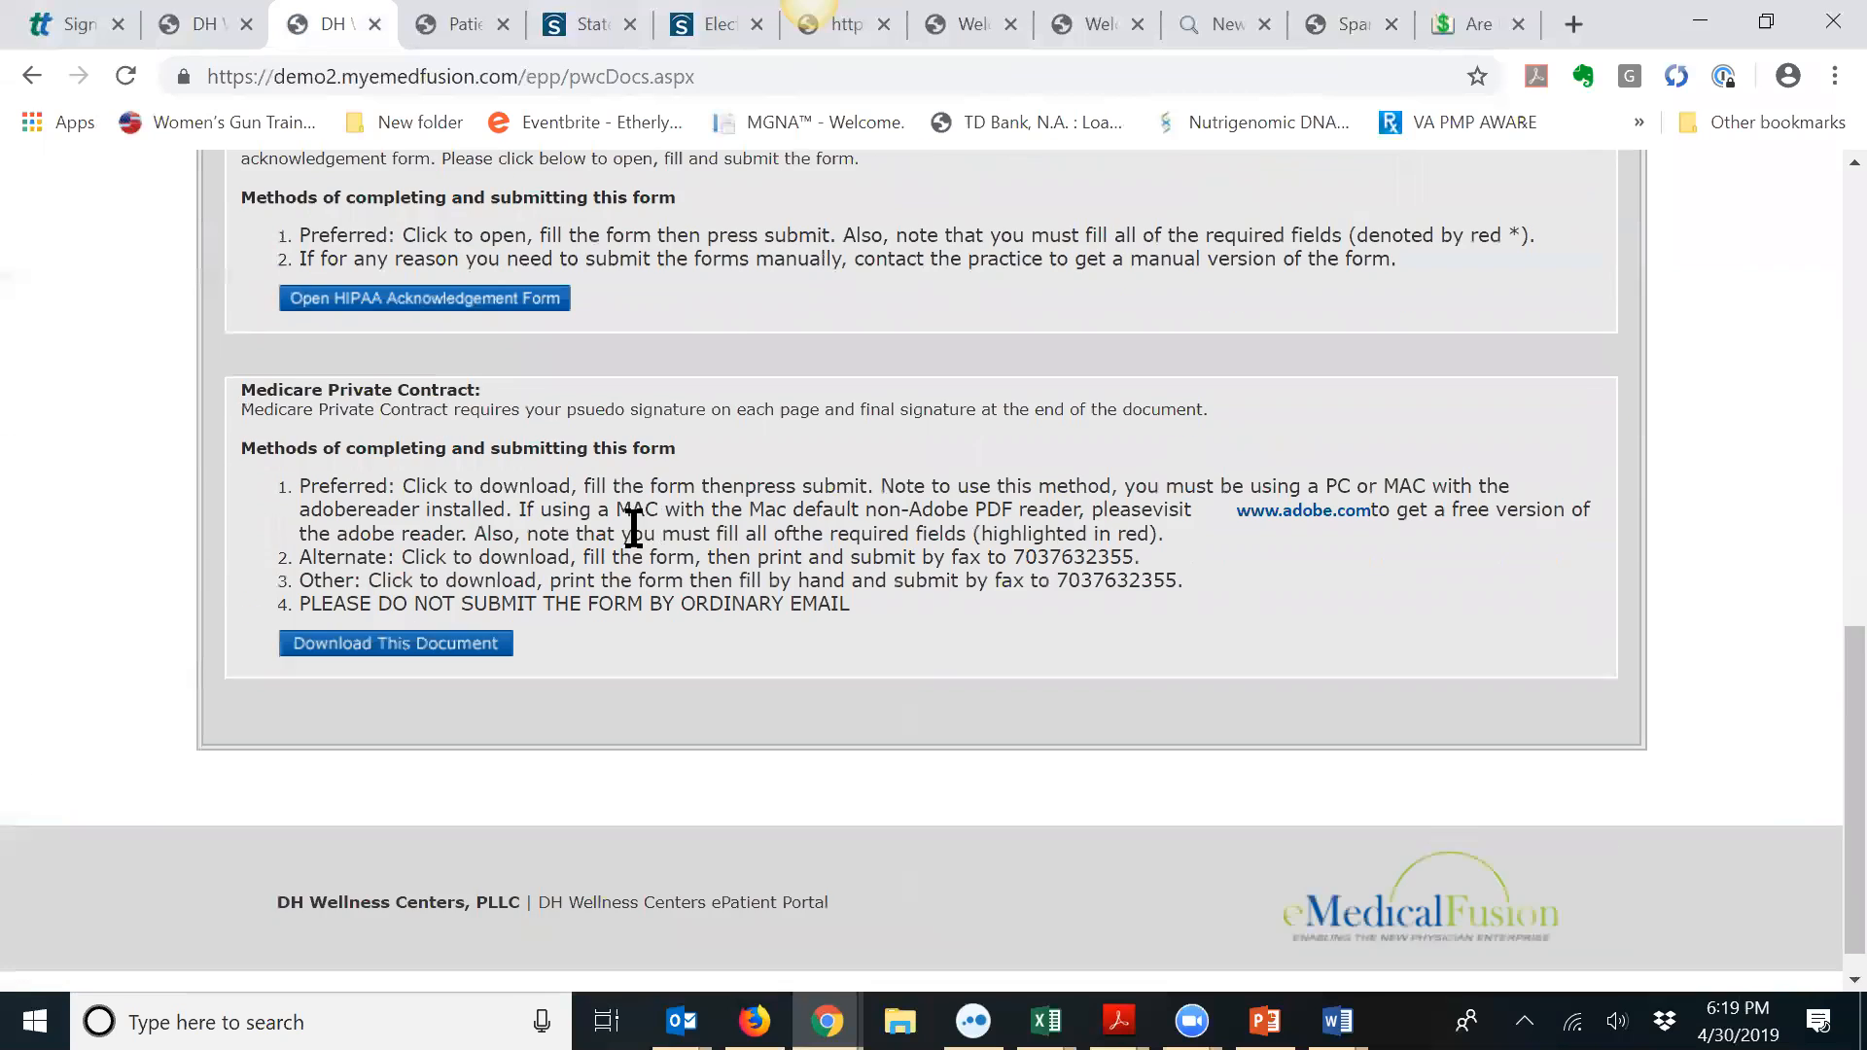
{"action": "left_click", "coordinate": [406, 646]}
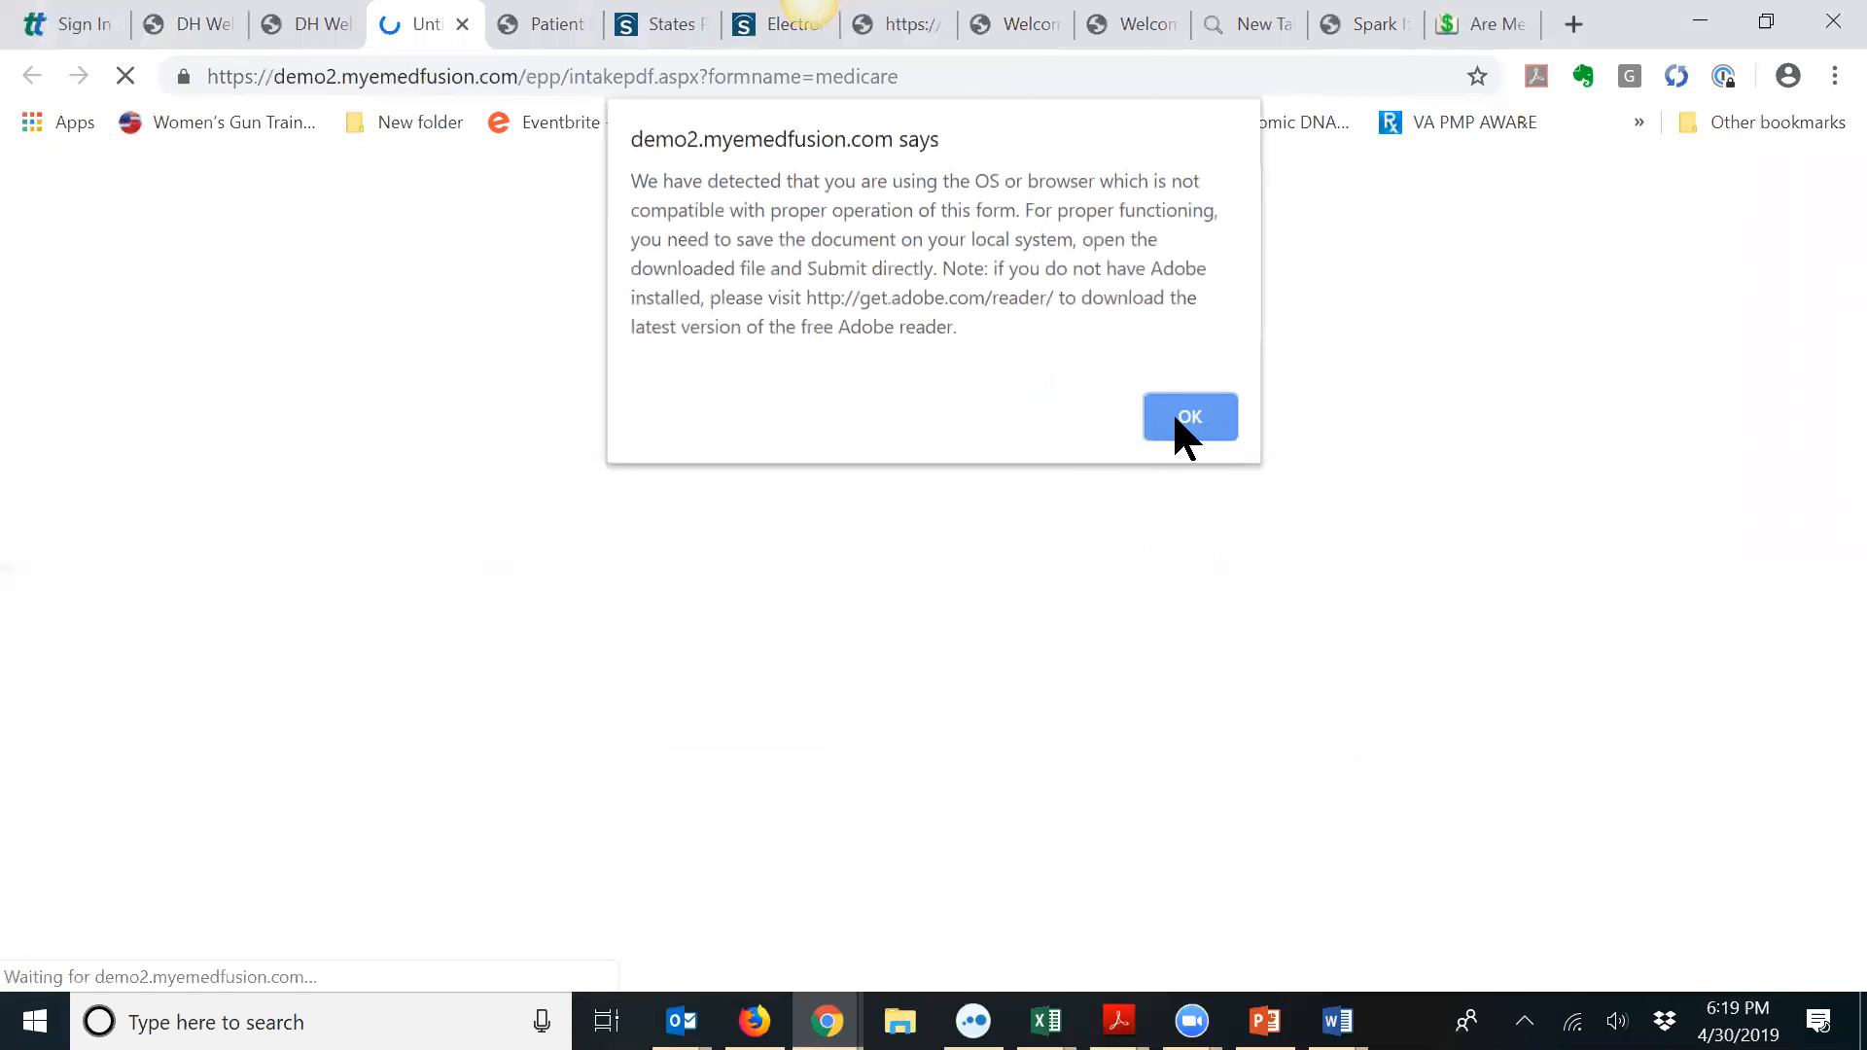
{"action": "left_click", "coordinate": [1190, 418]}
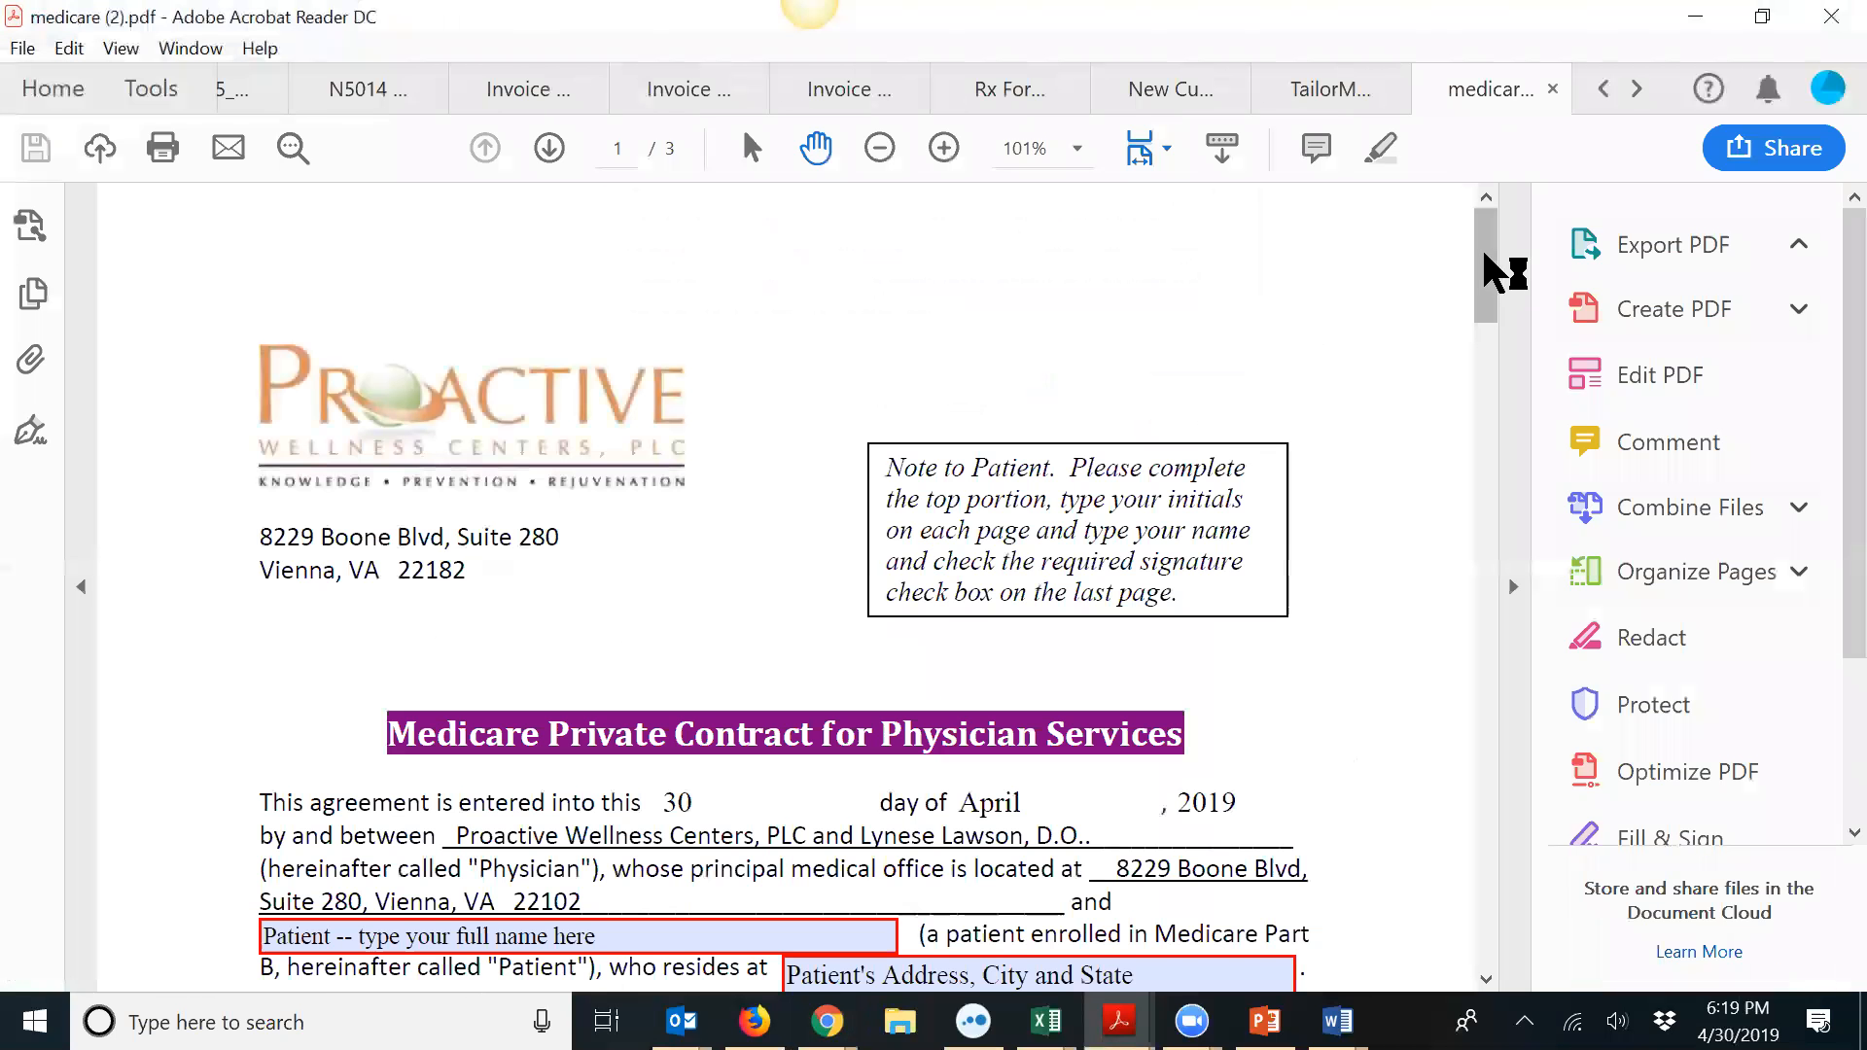
Step: Read all three pages of medicare (2).pdf in Acrobat Reader, then minimize the reader
{"action": "left_click_drag", "start_coordinate": [1488, 267], "coordinate": [1518, 342]}
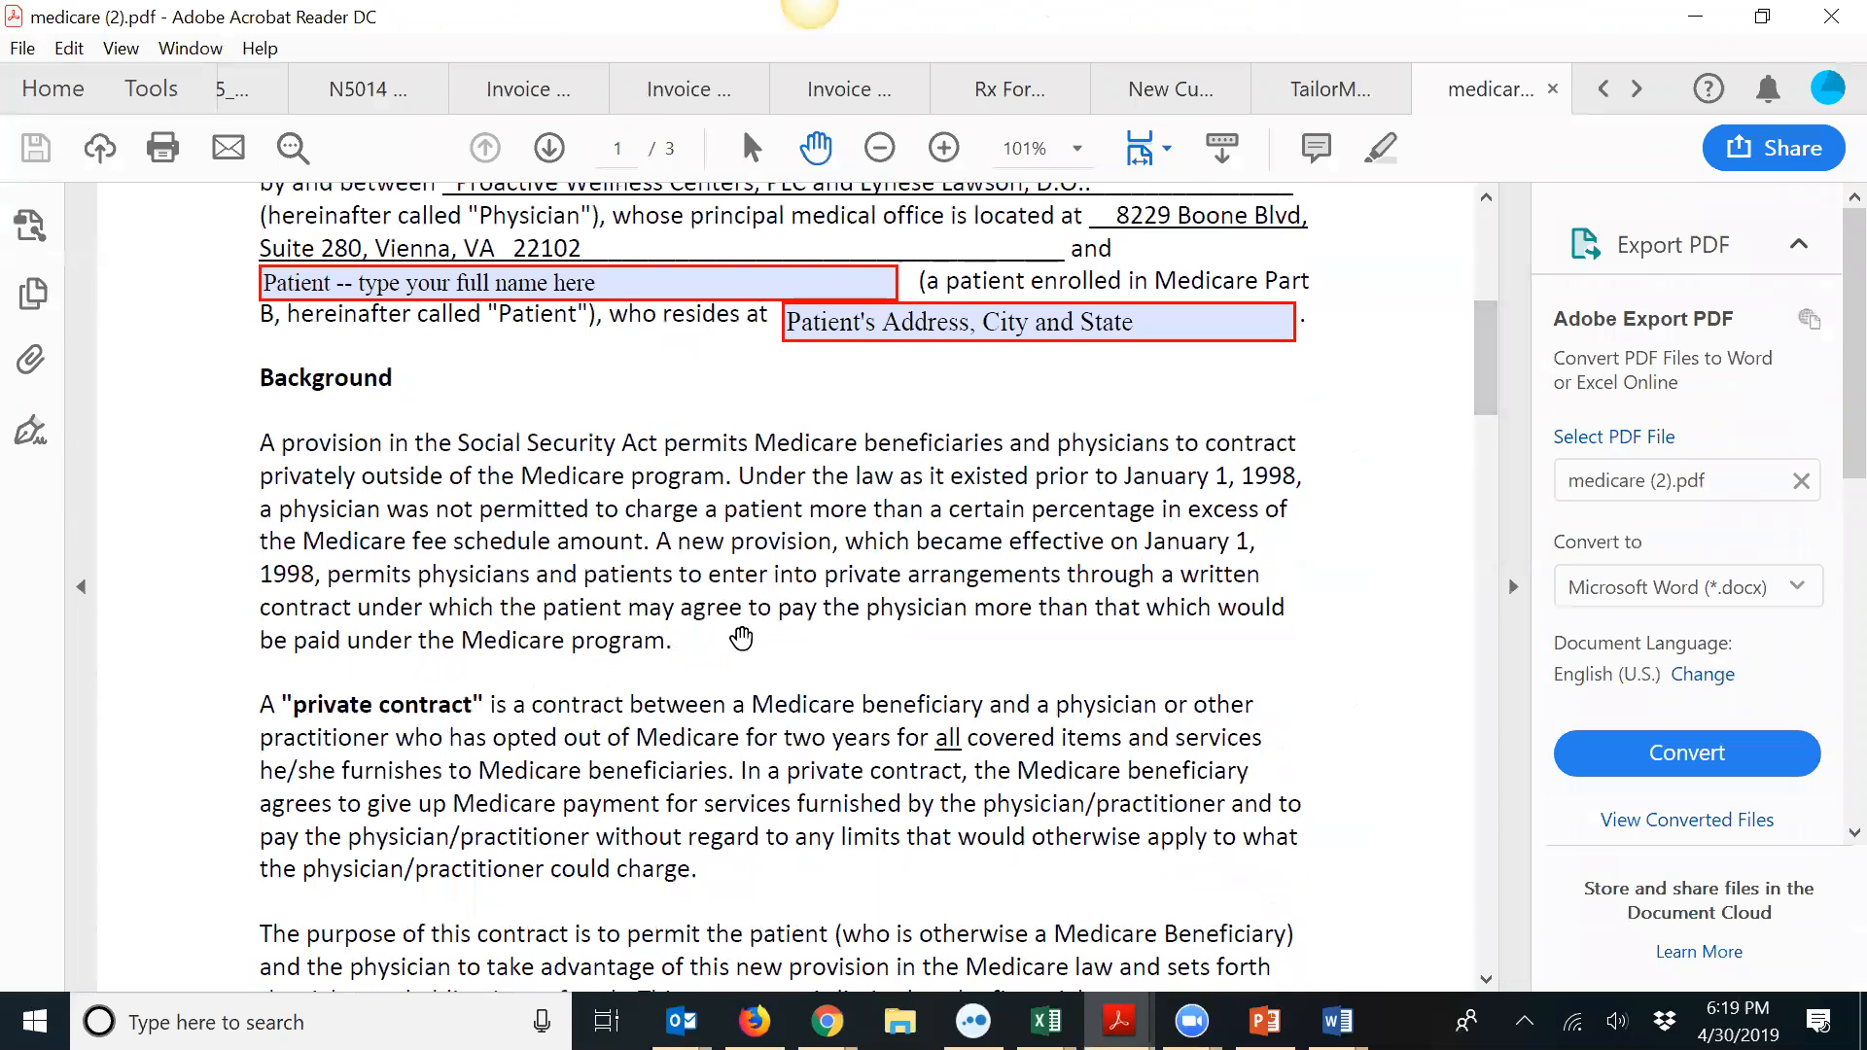
{"action": "scroll", "coordinate": [515, 440], "scroll_direction": "down", "scroll_amount": 3}
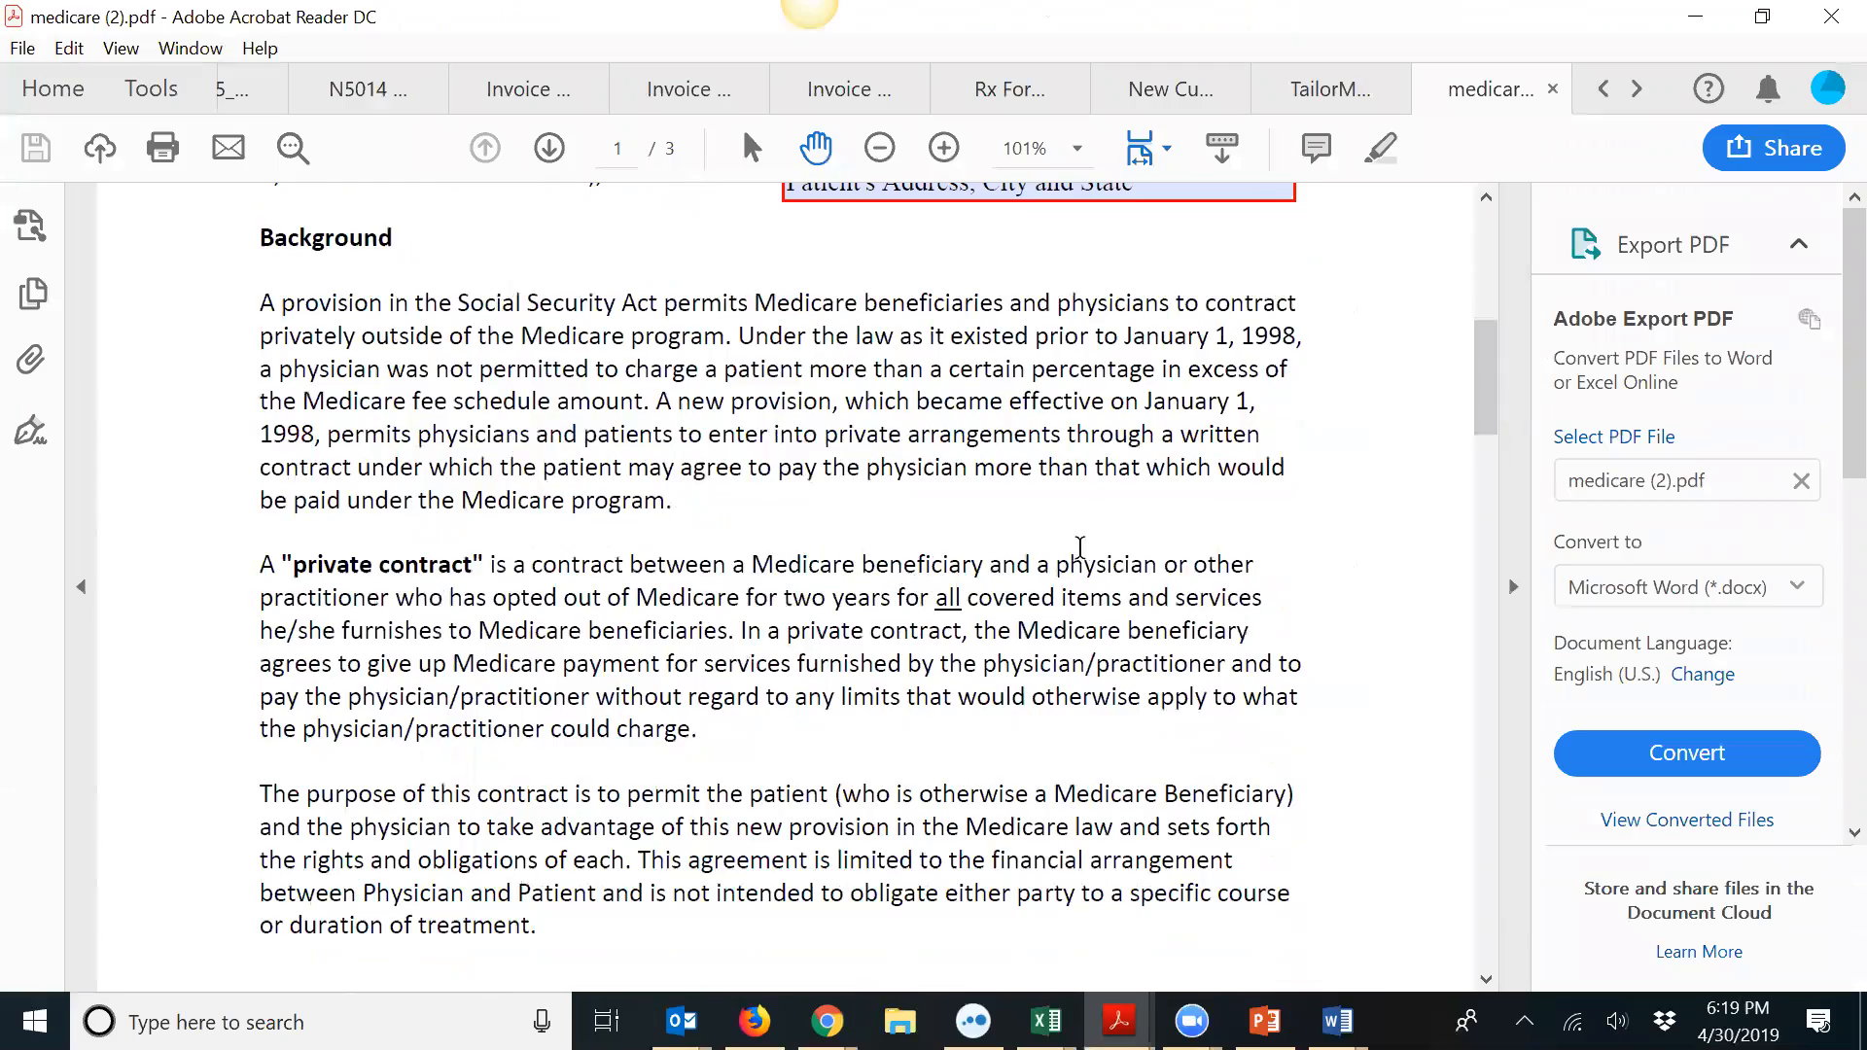
{"action": "scroll", "coordinate": [1025, 541], "scroll_direction": "down", "scroll_amount": 3}
{"action": "scroll", "coordinate": [1025, 541], "scroll_direction": "down", "scroll_amount": 18}
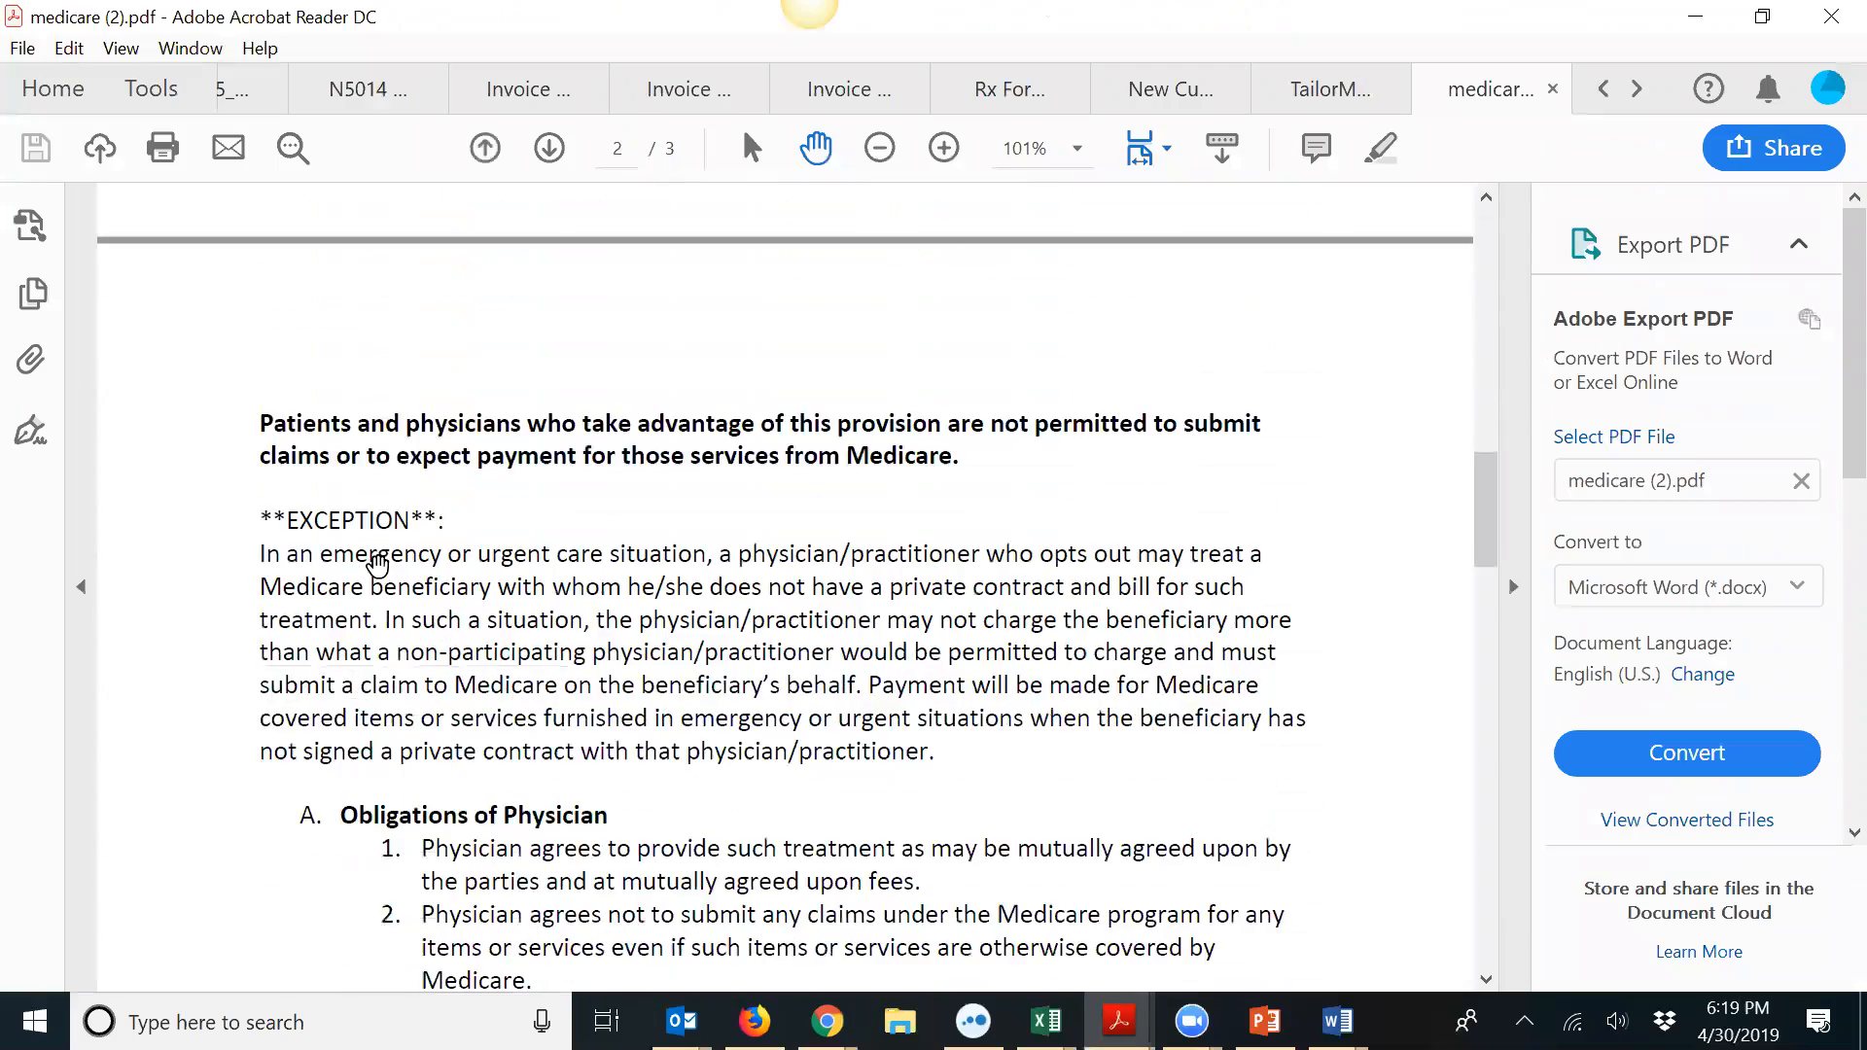
{"action": "scroll", "coordinate": [374, 557], "scroll_direction": "down", "scroll_amount": 3}
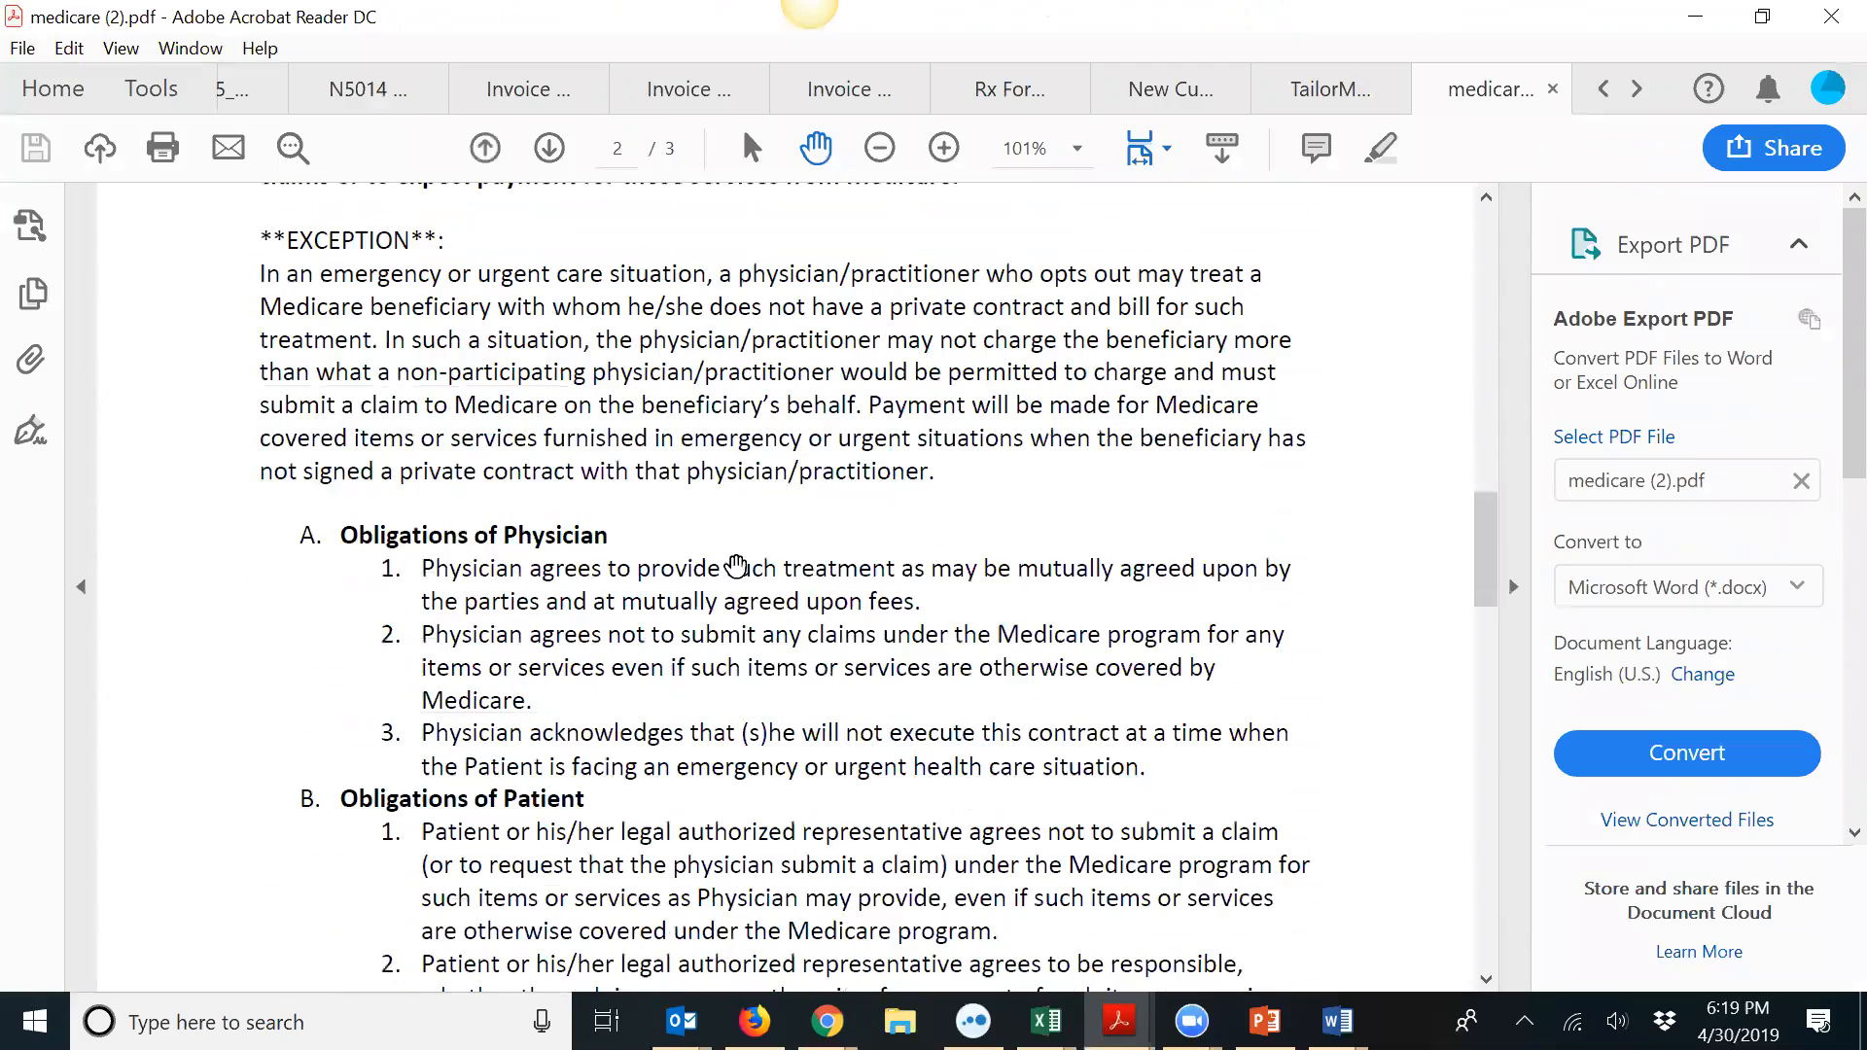
{"action": "scroll", "coordinate": [416, 556], "scroll_direction": "down", "scroll_amount": 4}
{"action": "scroll", "coordinate": [415, 556], "scroll_direction": "down", "scroll_amount": 20}
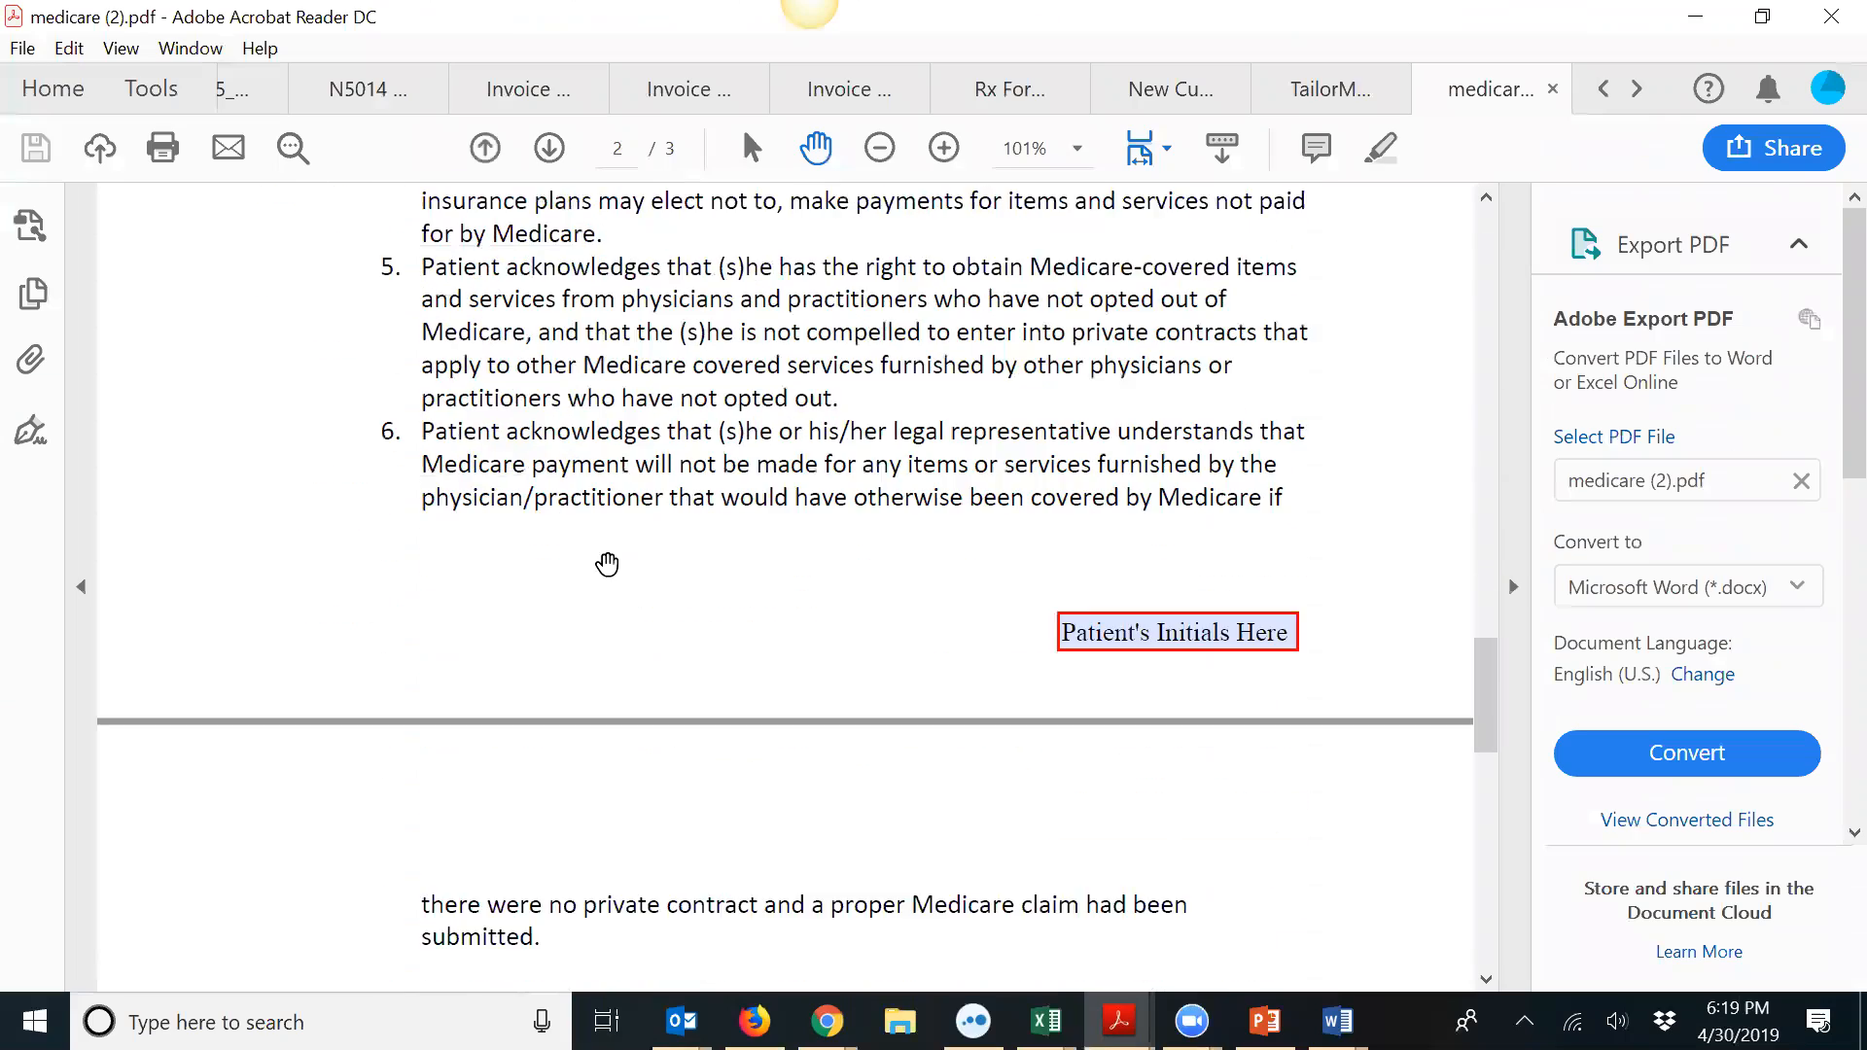
{"action": "scroll", "coordinate": [613, 568], "scroll_direction": "down", "scroll_amount": 8}
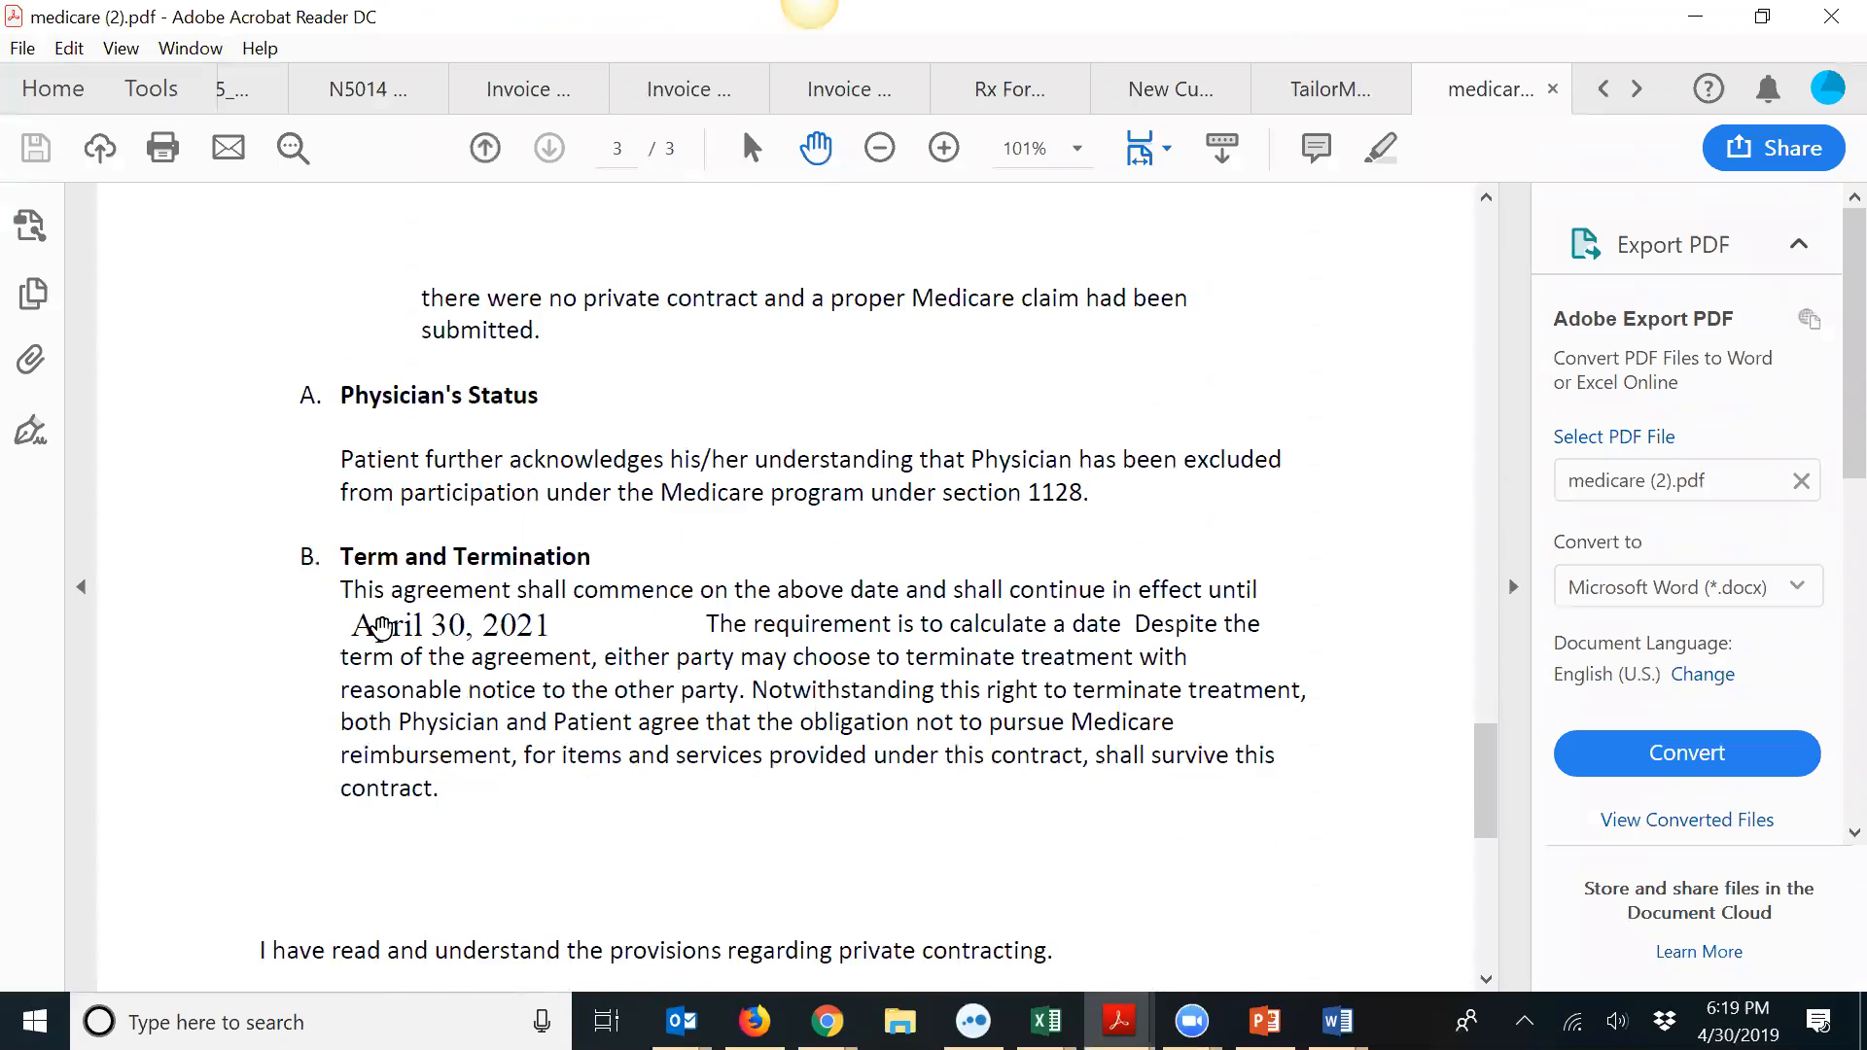
{"action": "scroll", "coordinate": [457, 623], "scroll_direction": "down", "scroll_amount": 4}
{"action": "scroll", "coordinate": [513, 571], "scroll_direction": "down", "scroll_amount": 4}
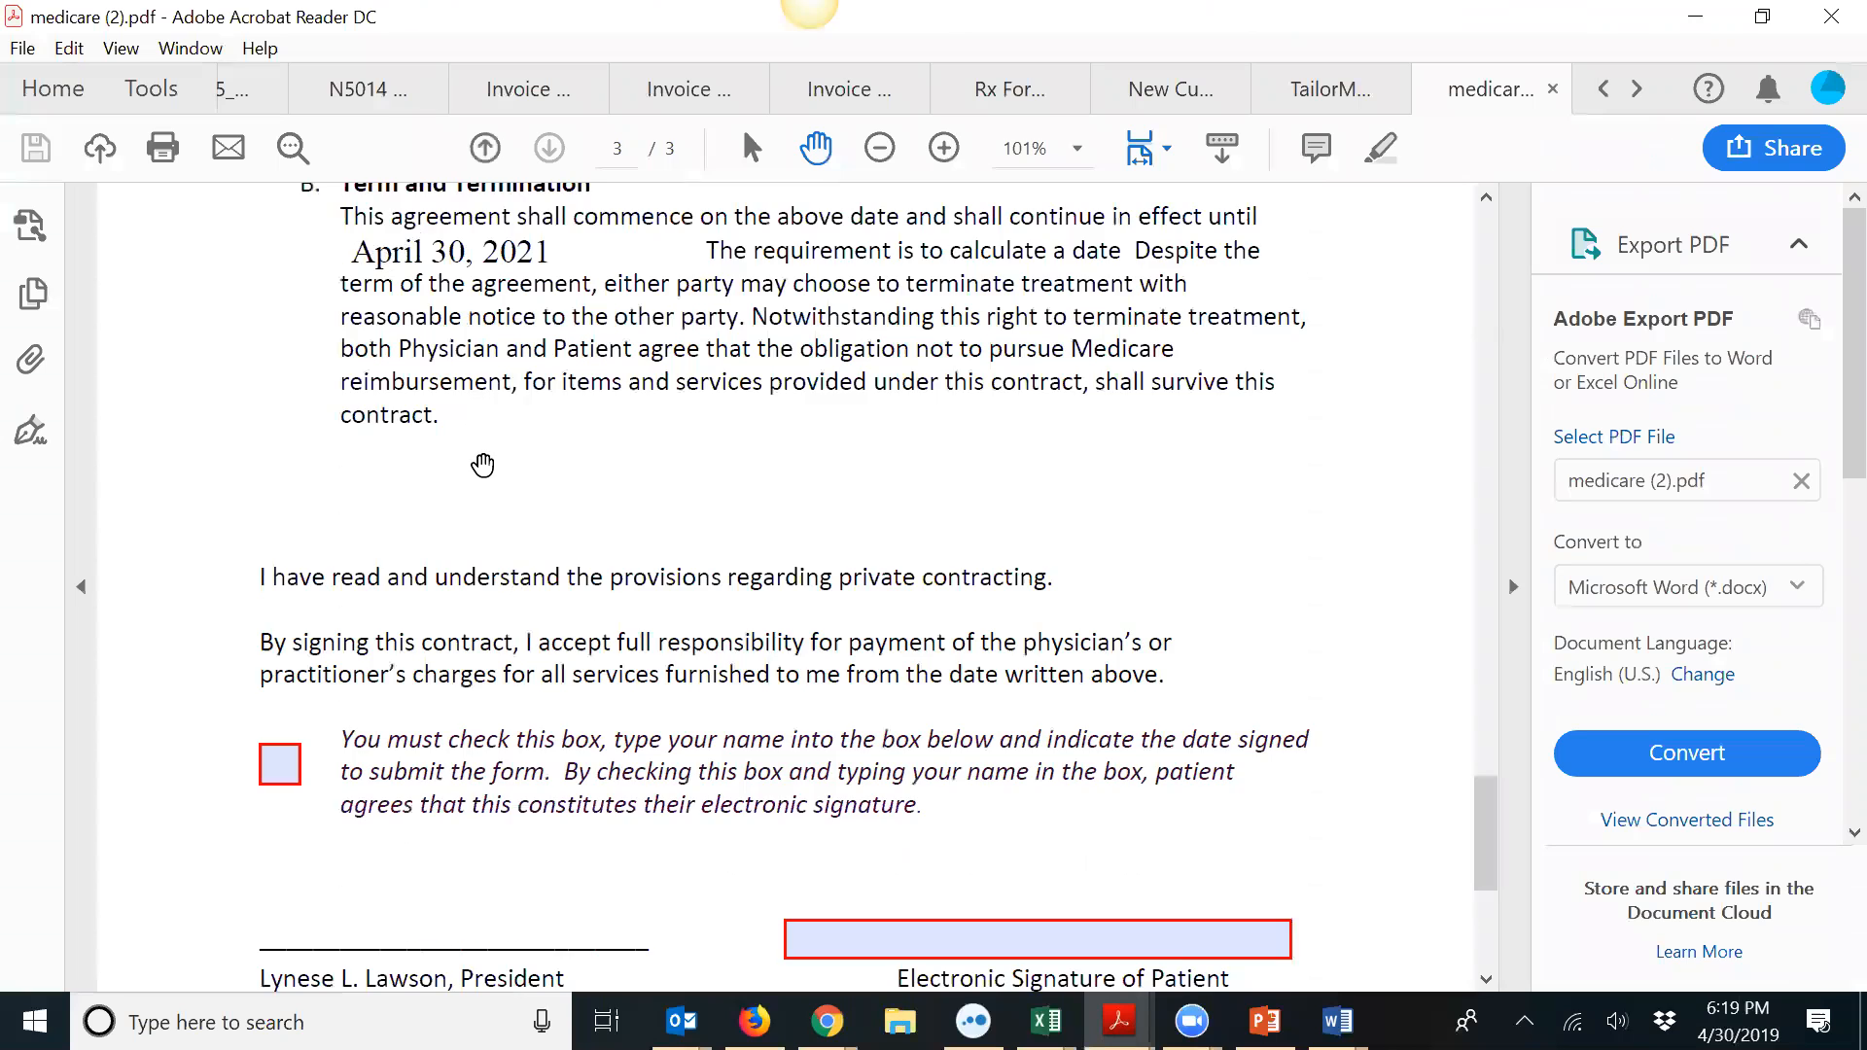
{"action": "scroll", "coordinate": [479, 457], "scroll_direction": "down", "scroll_amount": 3}
{"action": "scroll", "coordinate": [428, 532], "scroll_direction": "up", "scroll_amount": 2}
{"action": "scroll", "coordinate": [428, 533], "scroll_direction": "down", "scroll_amount": 2}
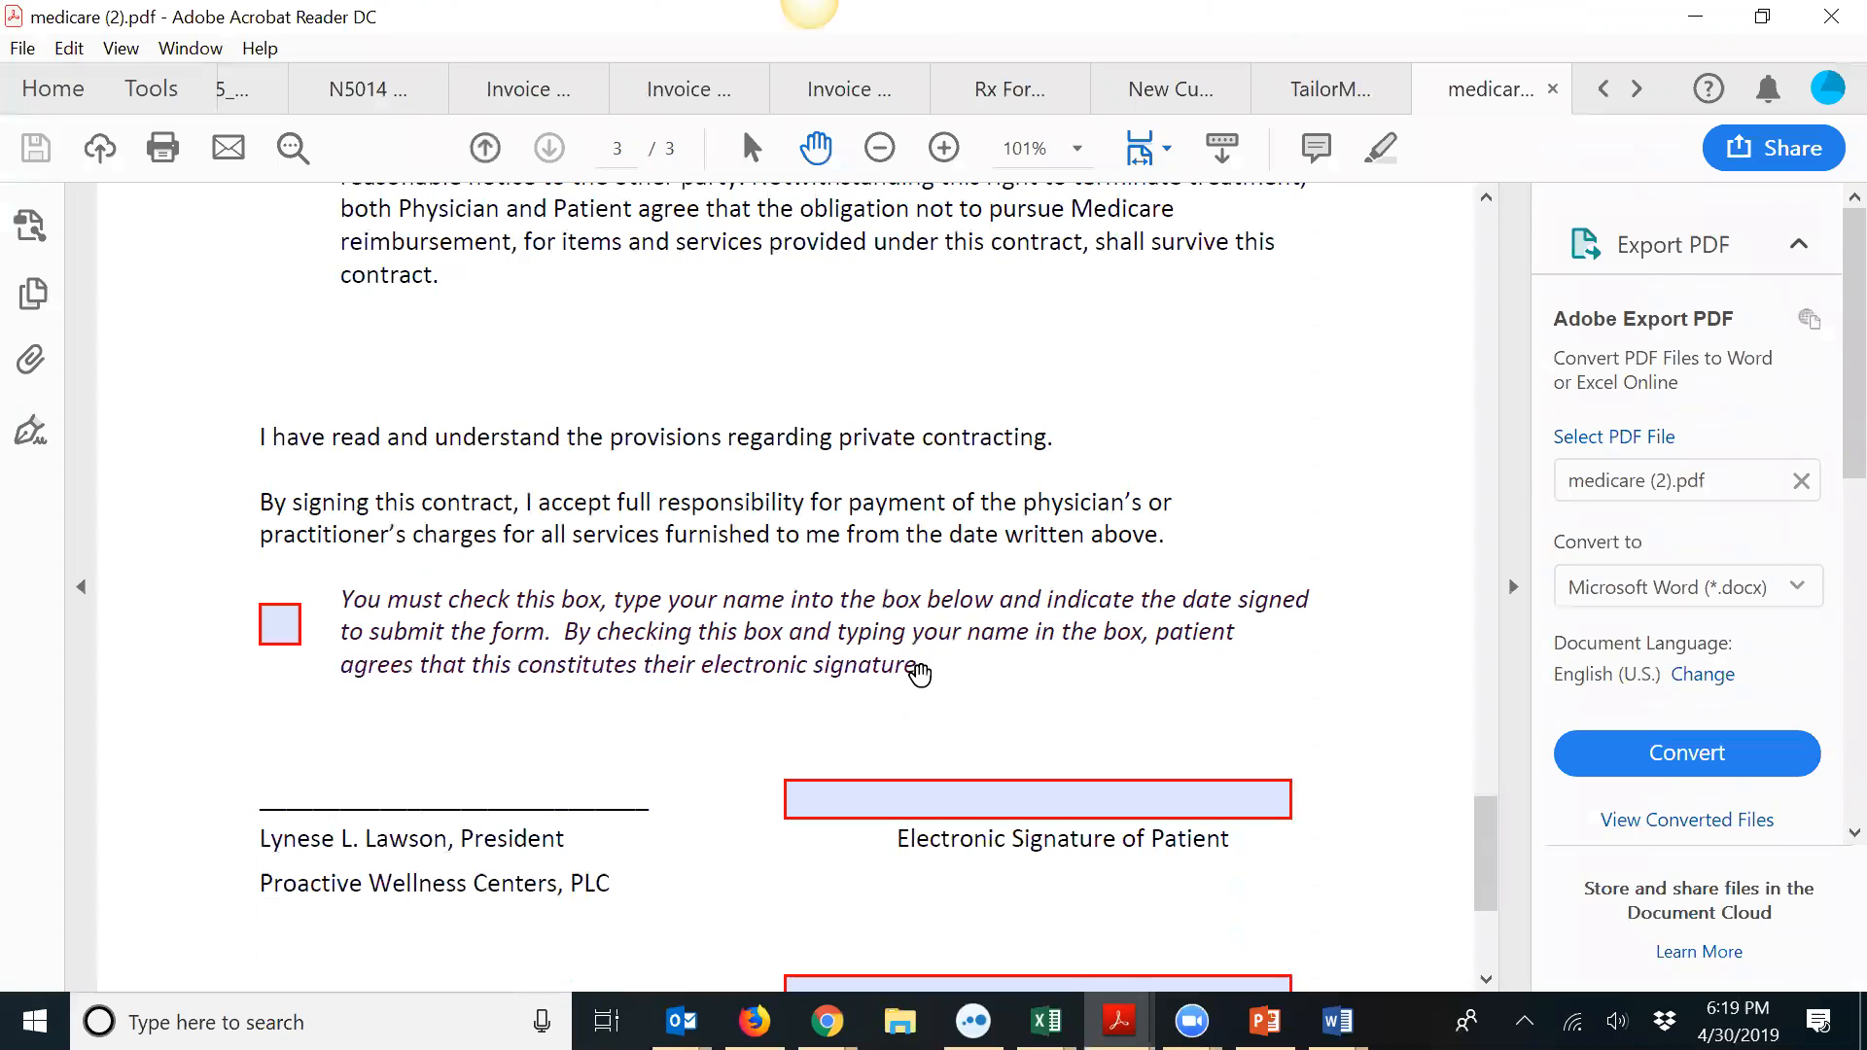
{"action": "scroll", "coordinate": [922, 671], "scroll_direction": "down", "scroll_amount": 9}
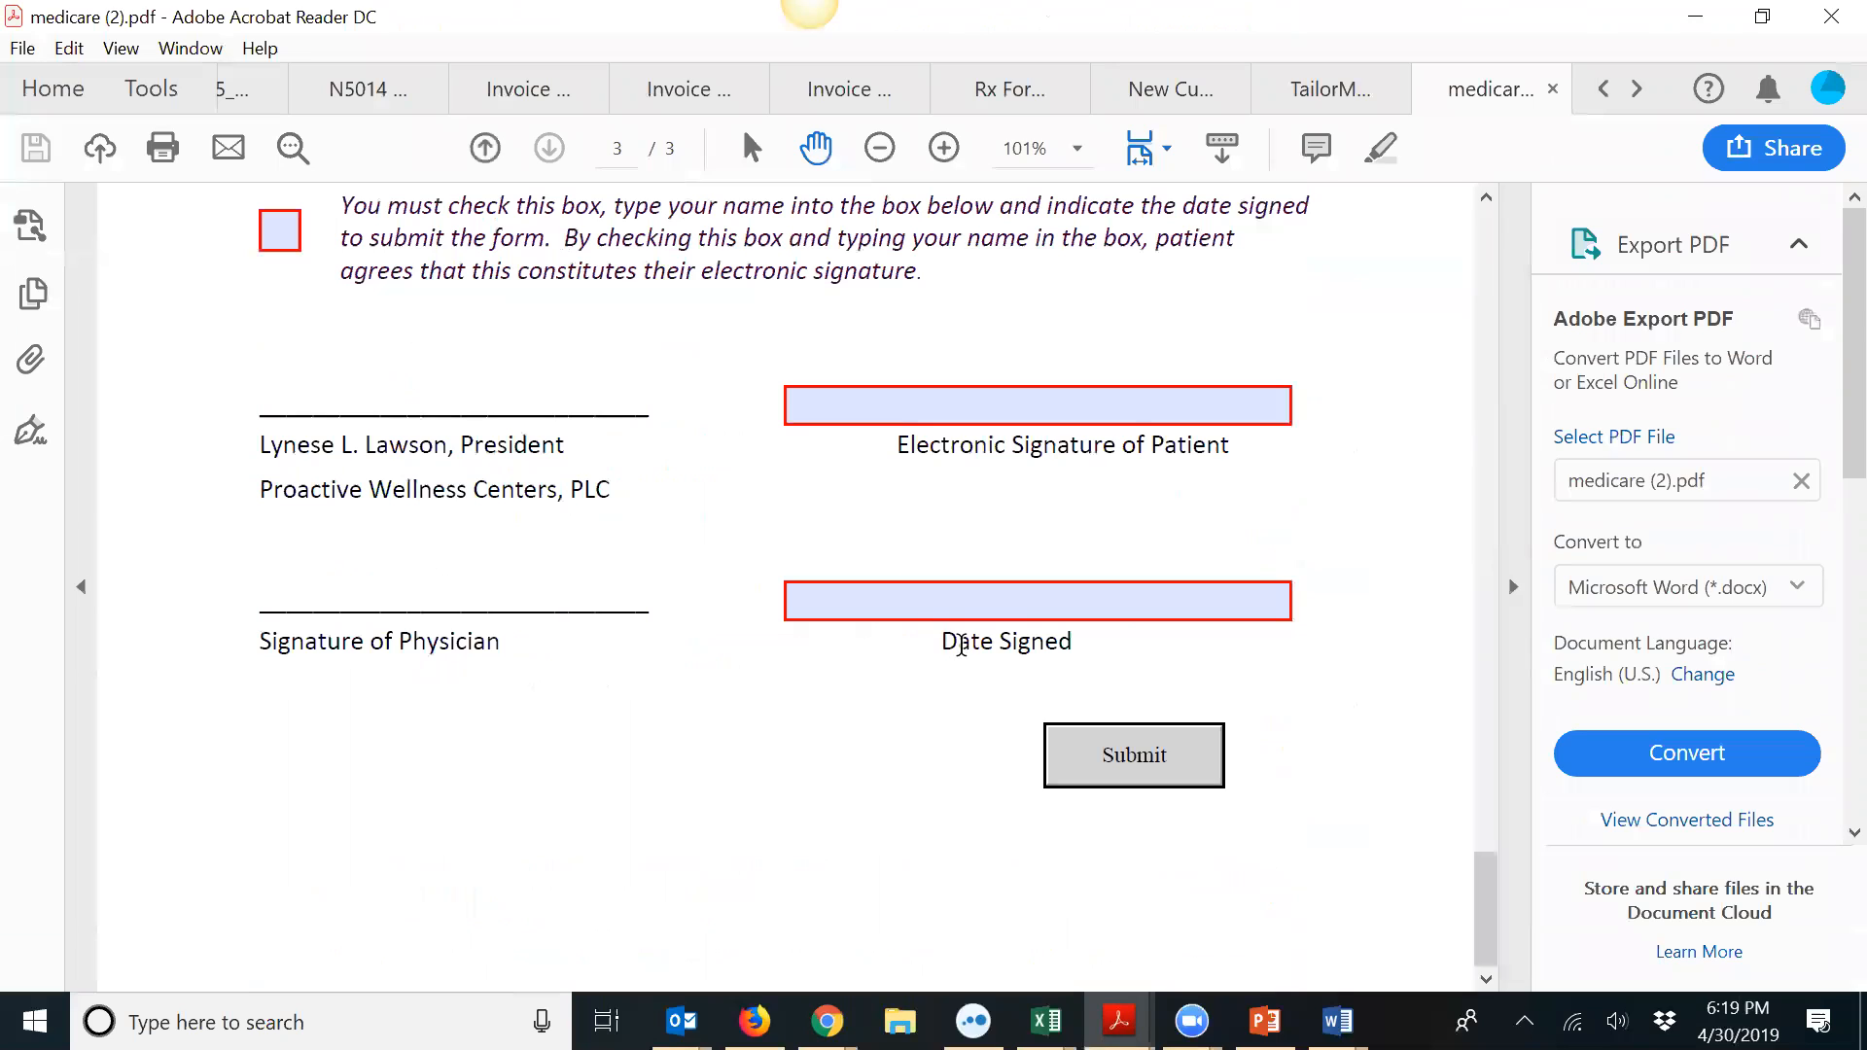
{"action": "scroll", "coordinate": [957, 642], "scroll_direction": "up", "scroll_amount": 5}
{"action": "scroll", "coordinate": [961, 642], "scroll_direction": "up", "scroll_amount": 20}
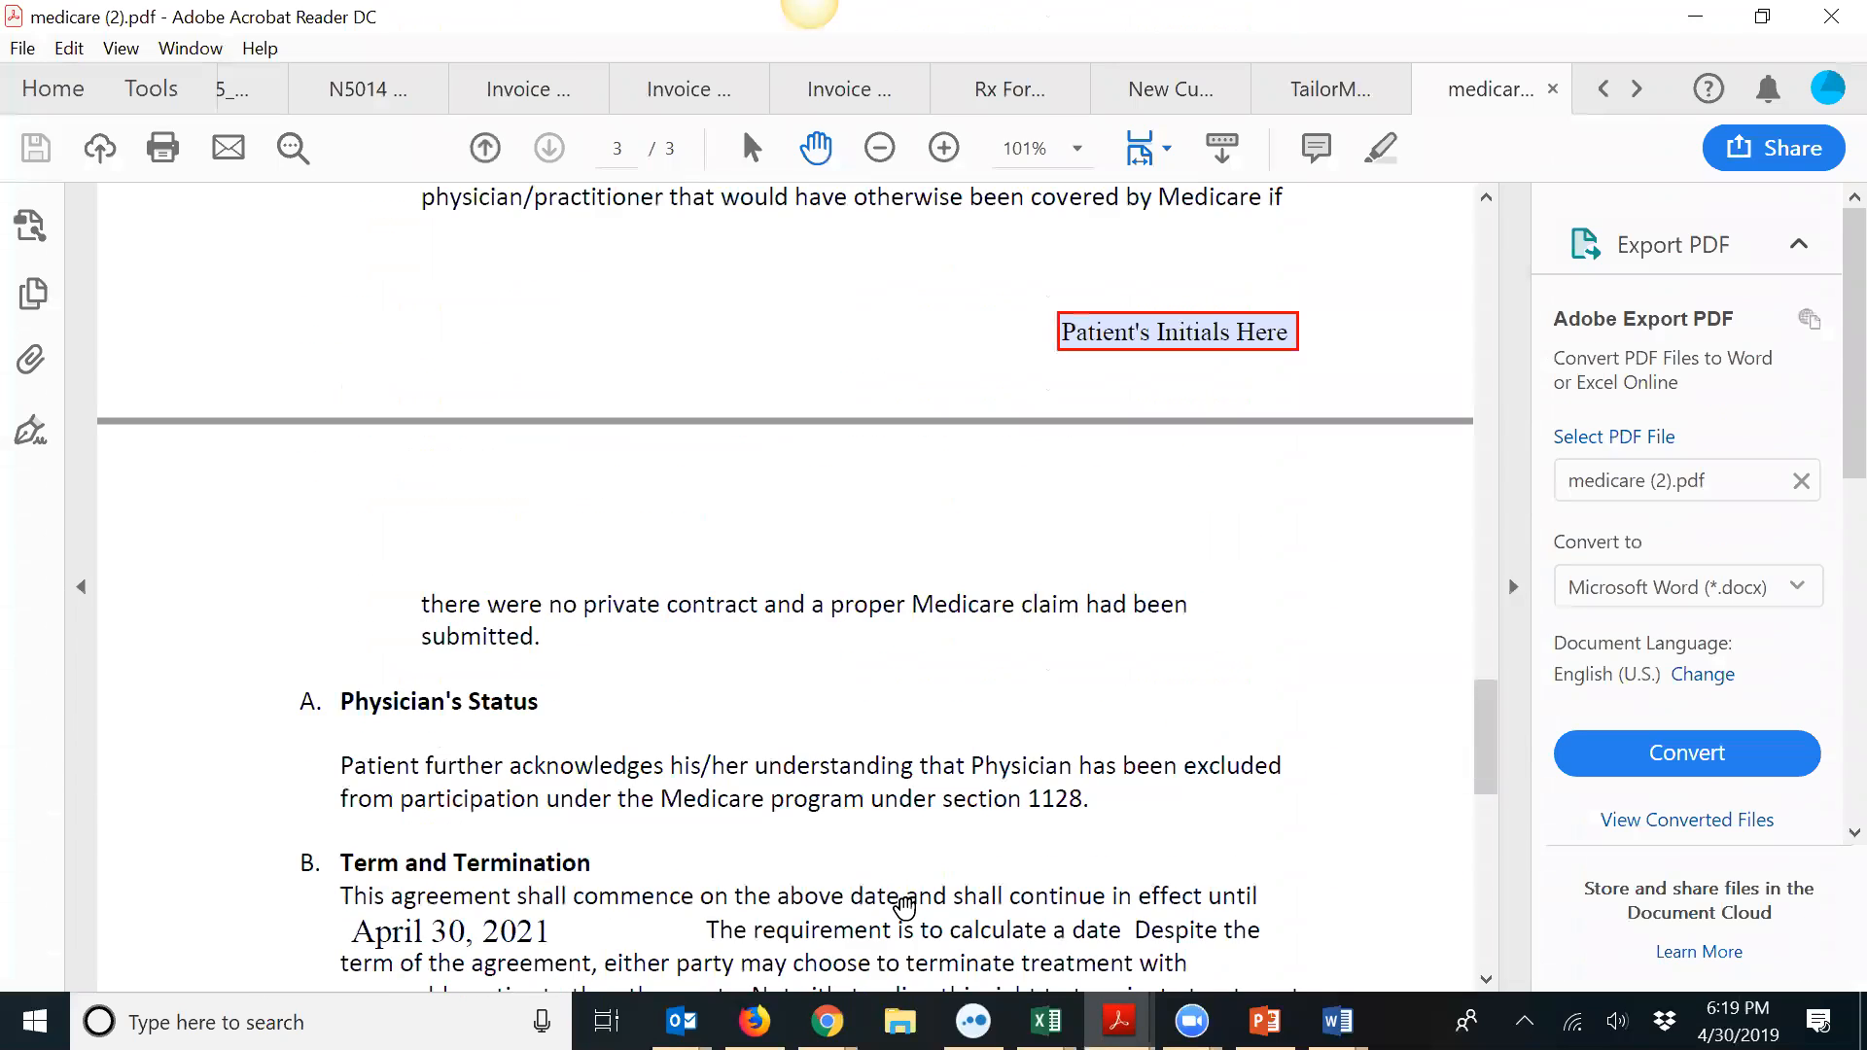
{"action": "scroll", "coordinate": [914, 944], "scroll_direction": "up", "scroll_amount": 7}
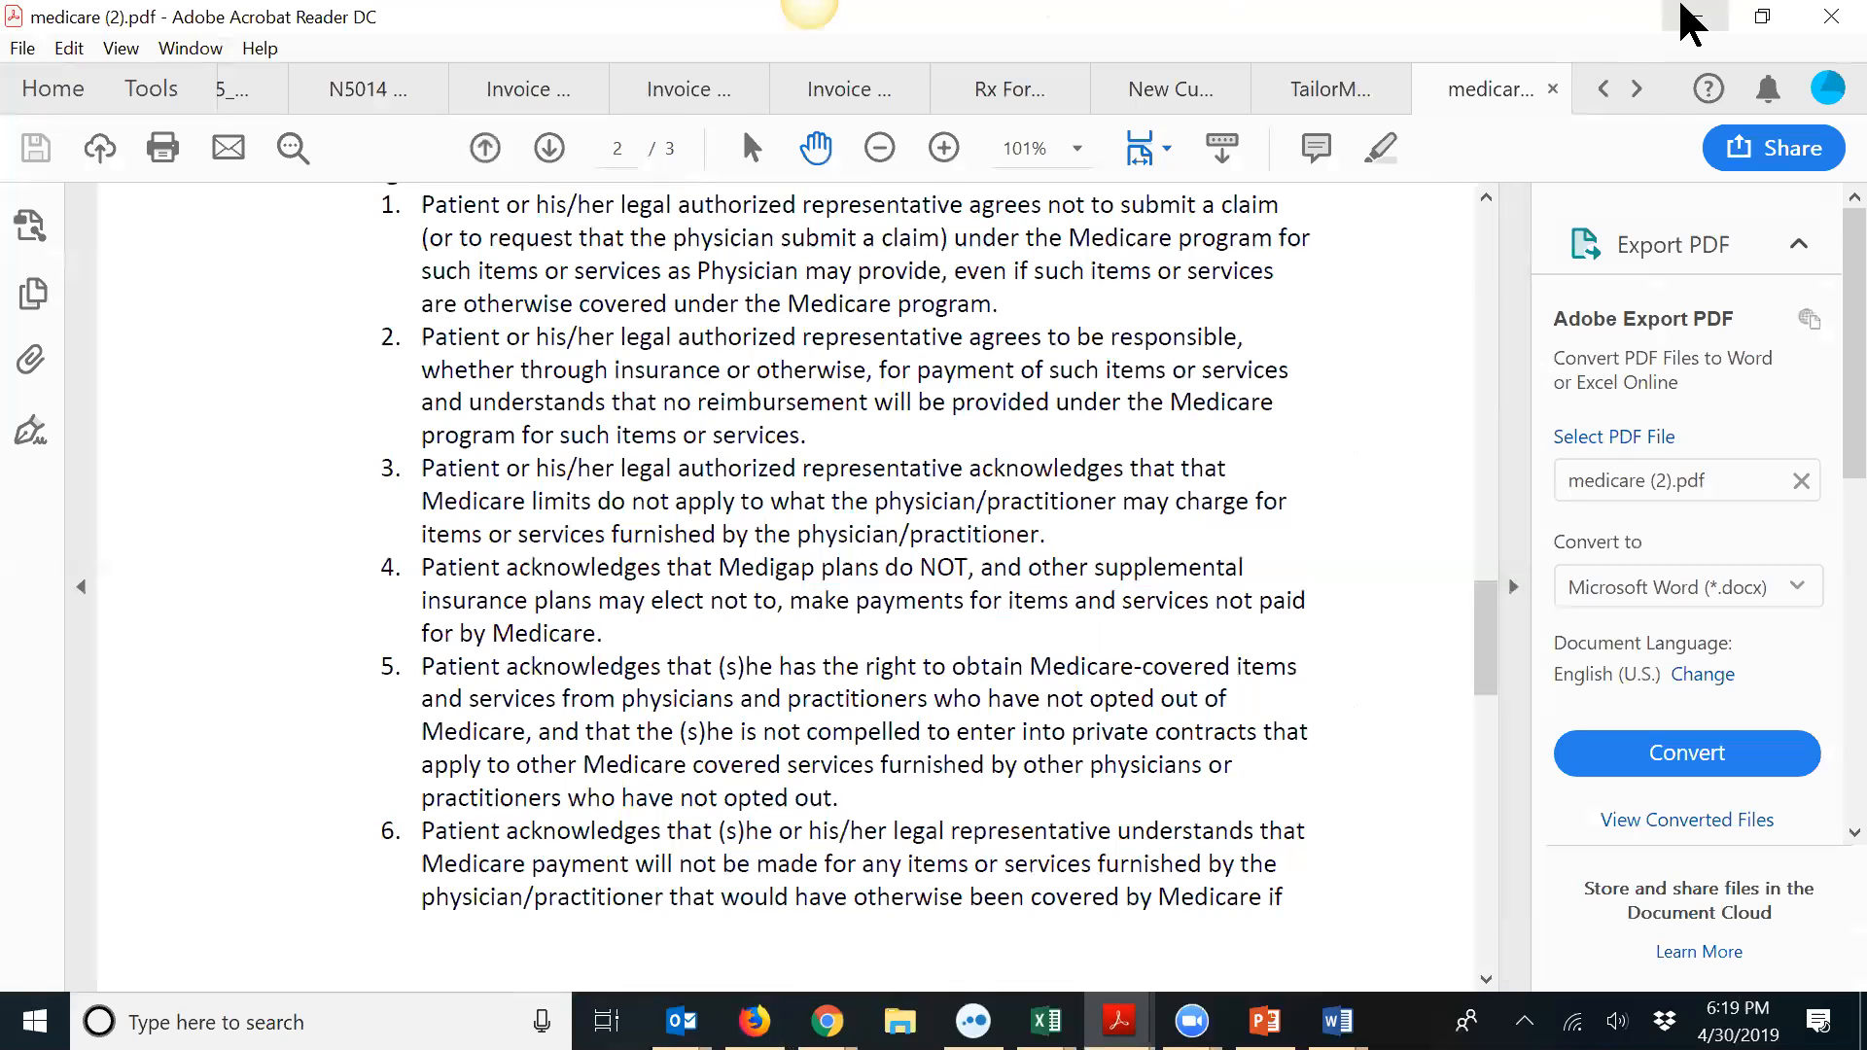
{"action": "left_click", "coordinate": [1692, 17]}
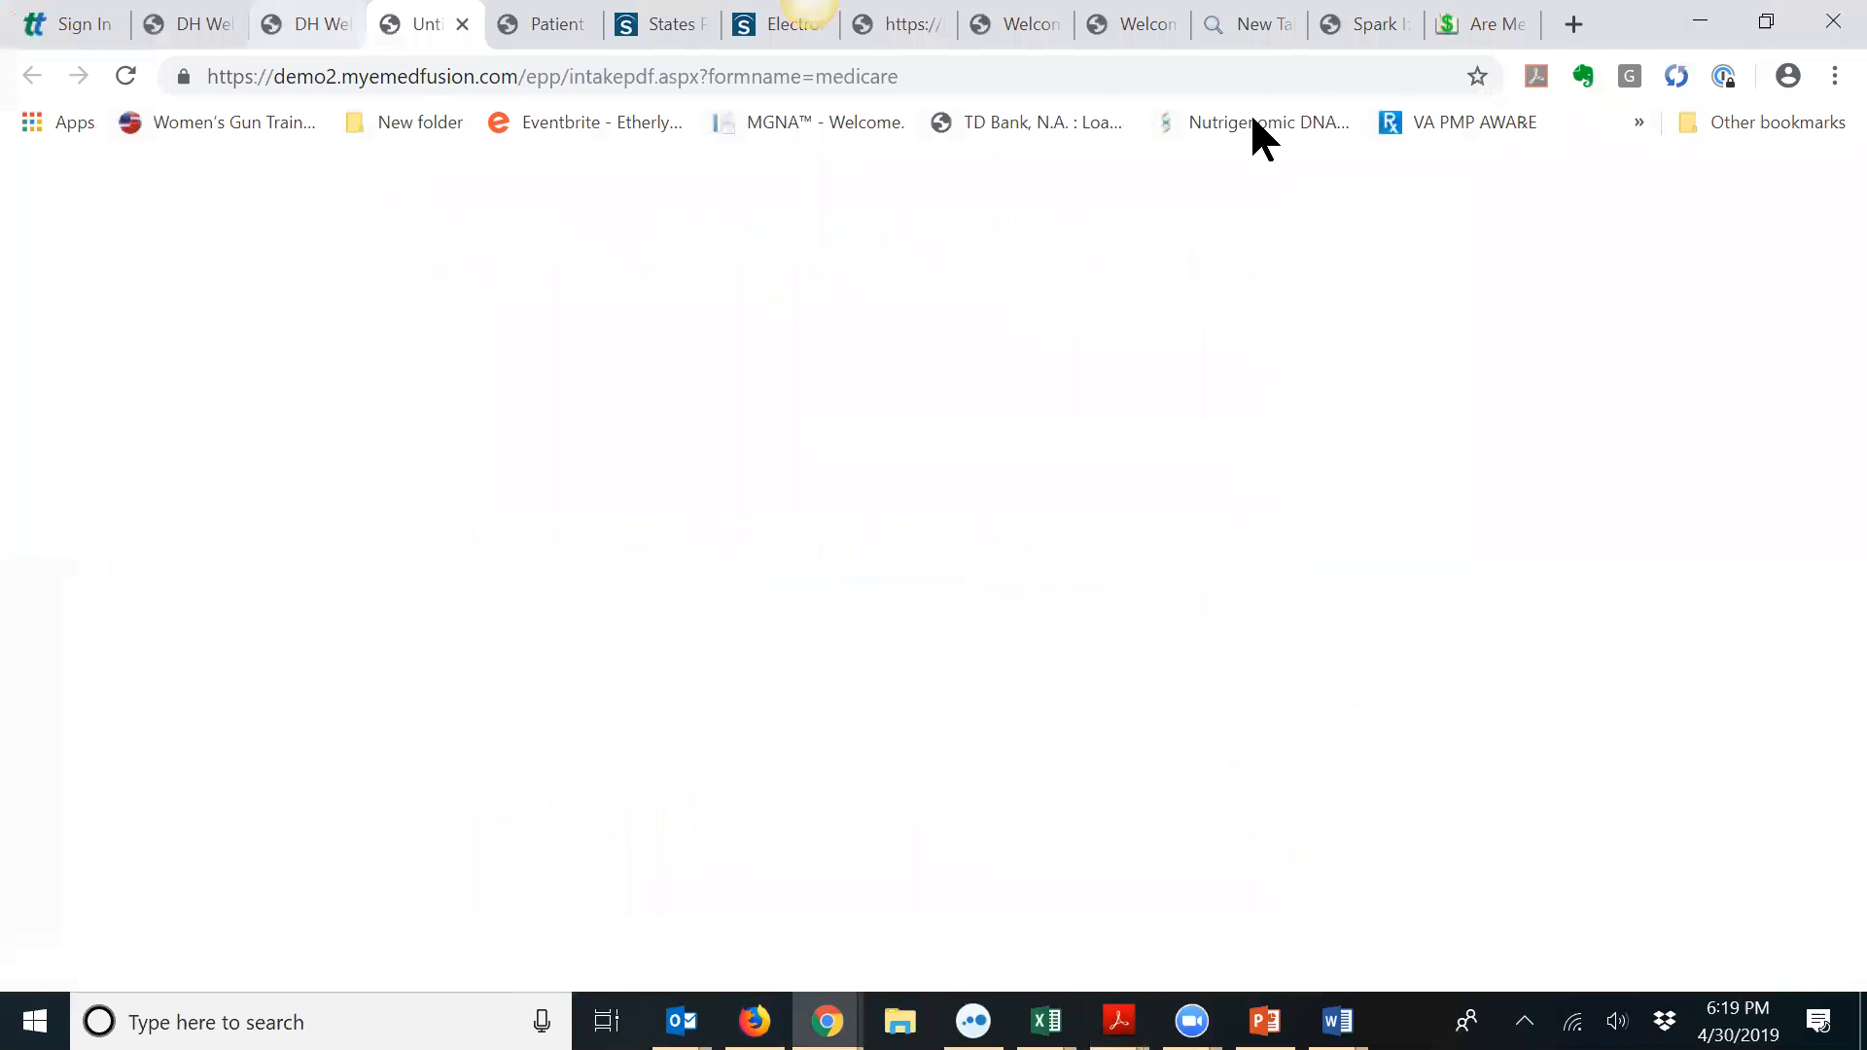
Step: Open the first patient's record from Search Patients and choose Send Medicare Contract under Intake Status
{"action": "left_click", "coordinate": [1358, 43]}
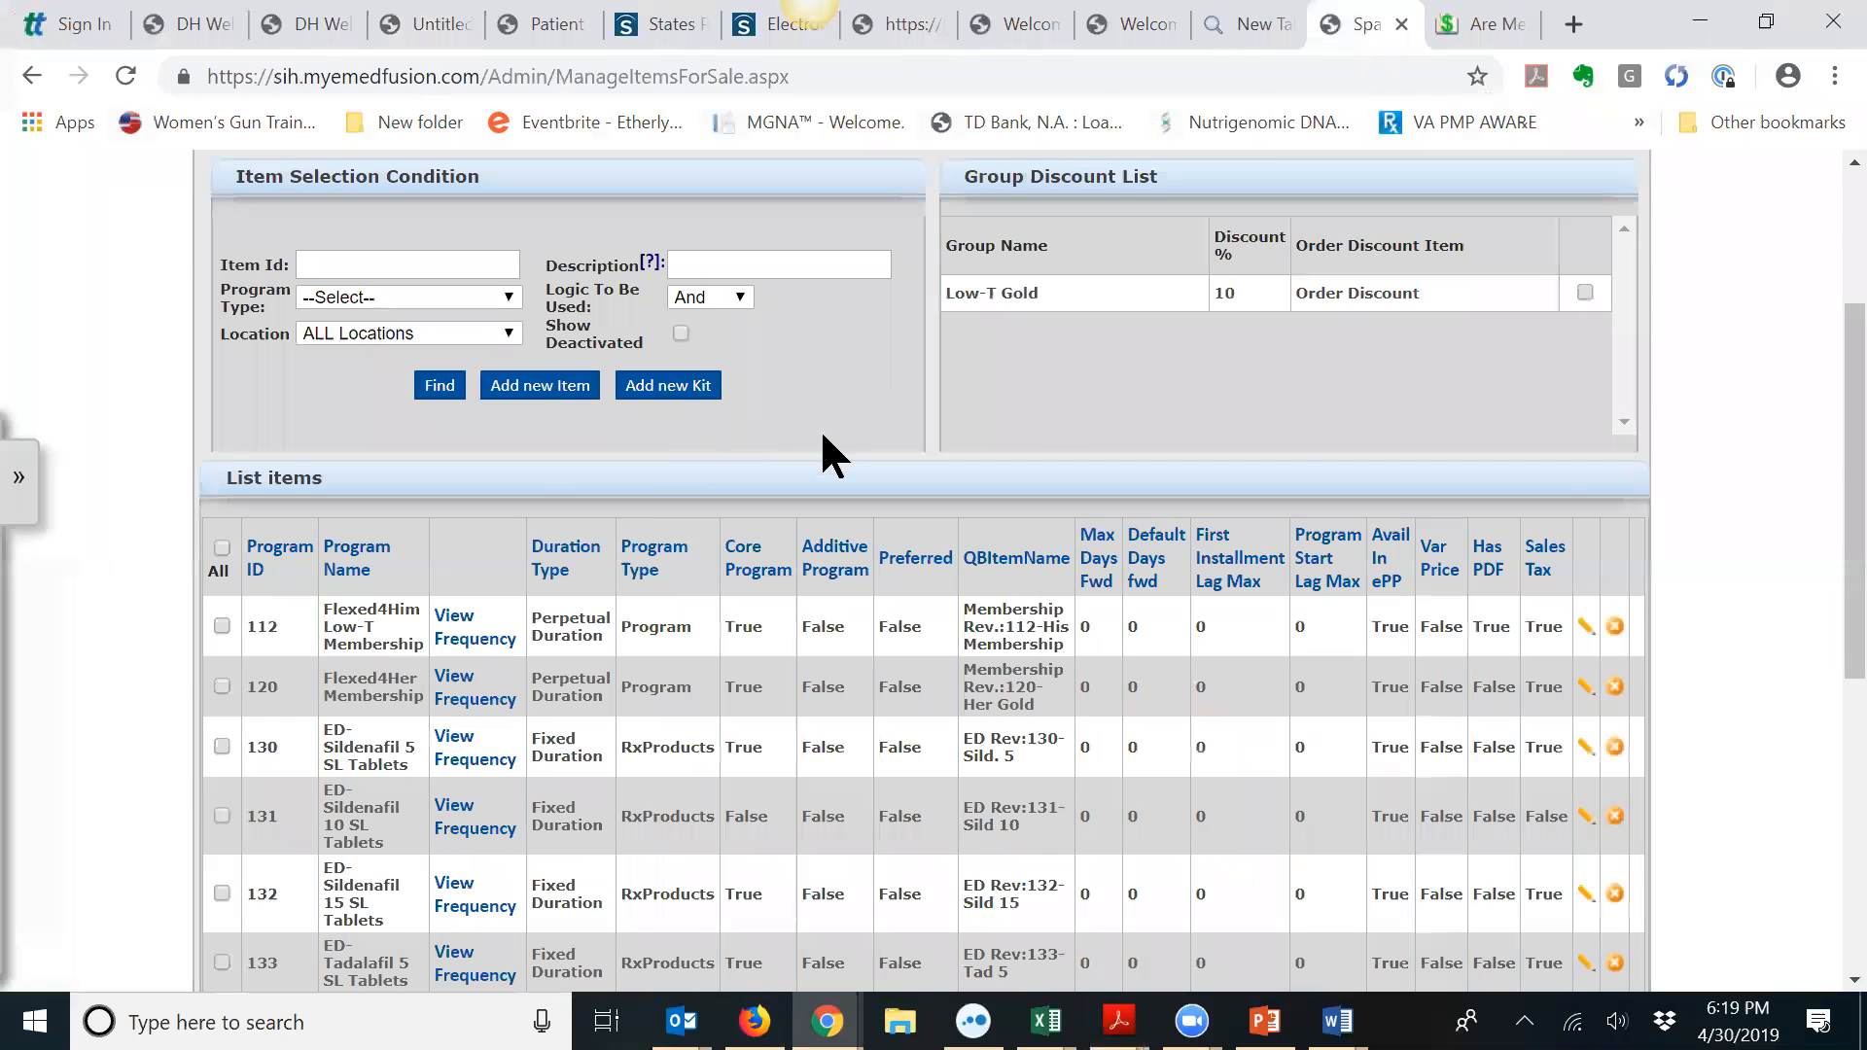
{"action": "scroll", "coordinate": [820, 428], "scroll_direction": "up", "scroll_amount": 3}
{"action": "left_click", "coordinate": [419, 306]}
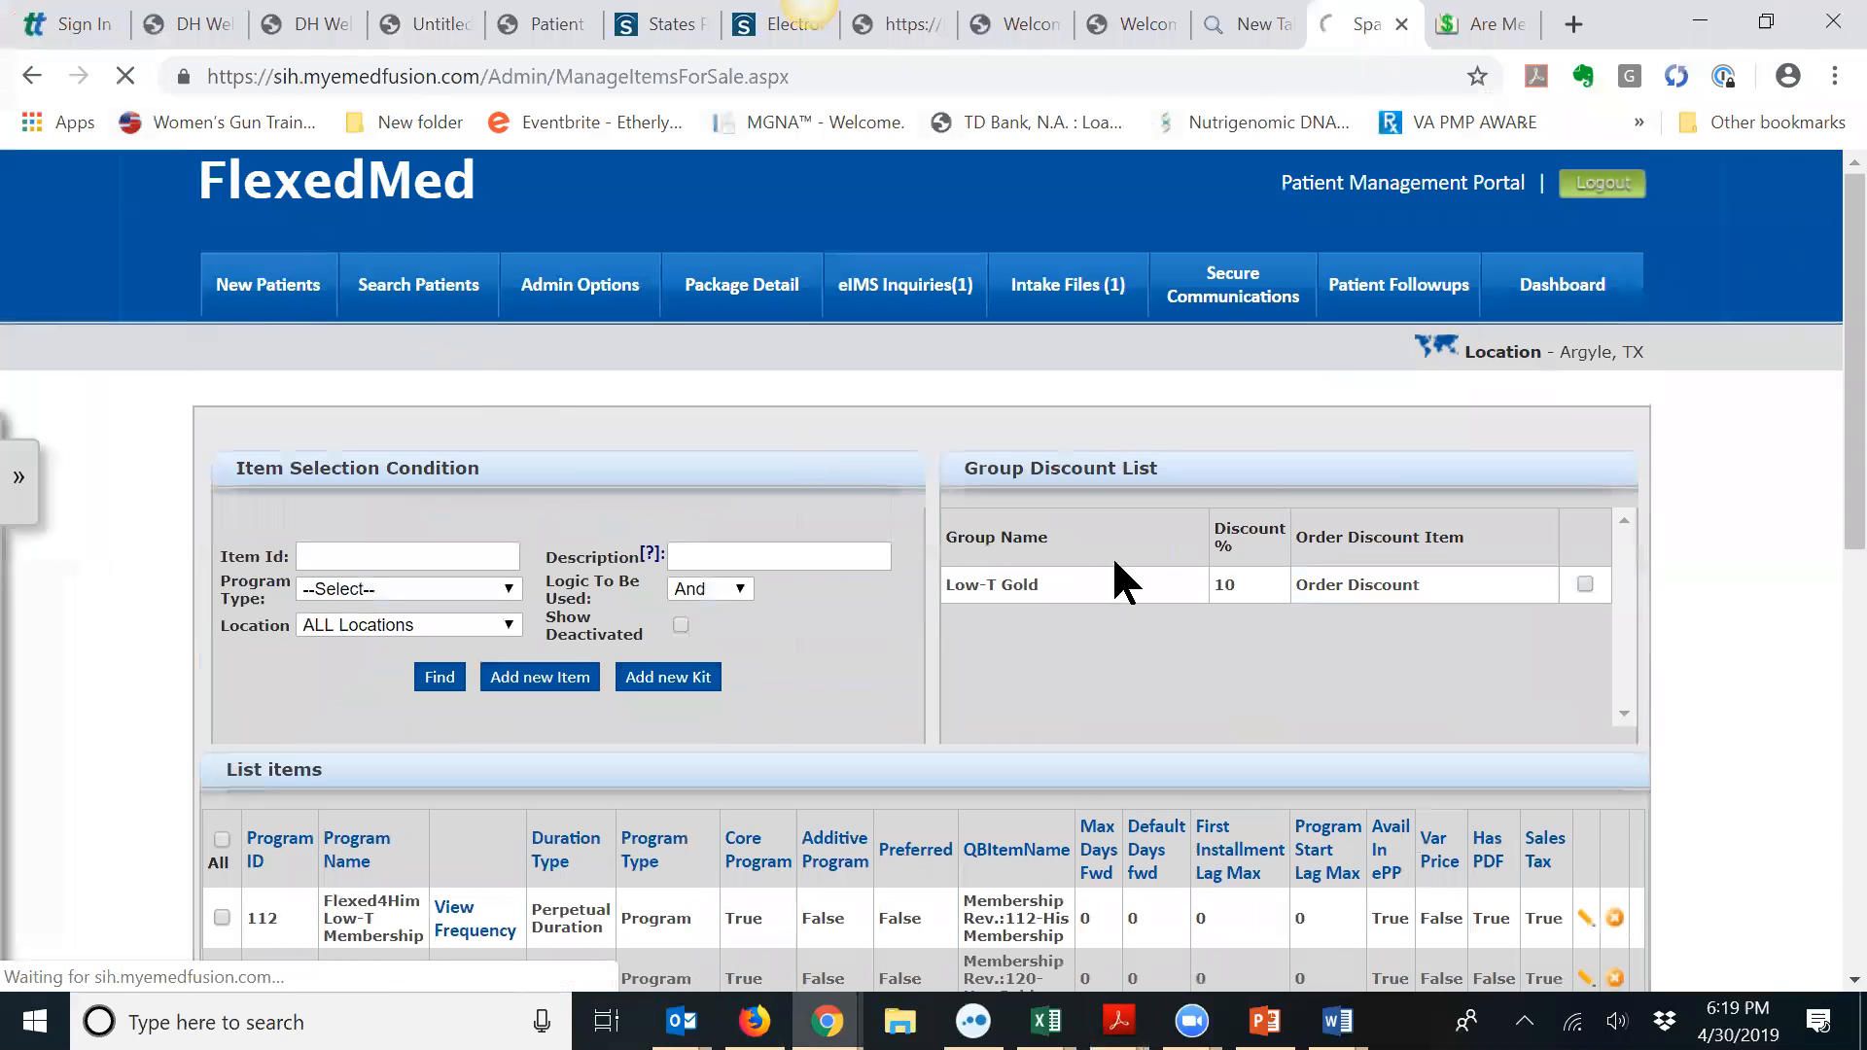
{"action": "scroll", "coordinate": [1819, 516], "scroll_direction": "down", "scroll_amount": 2}
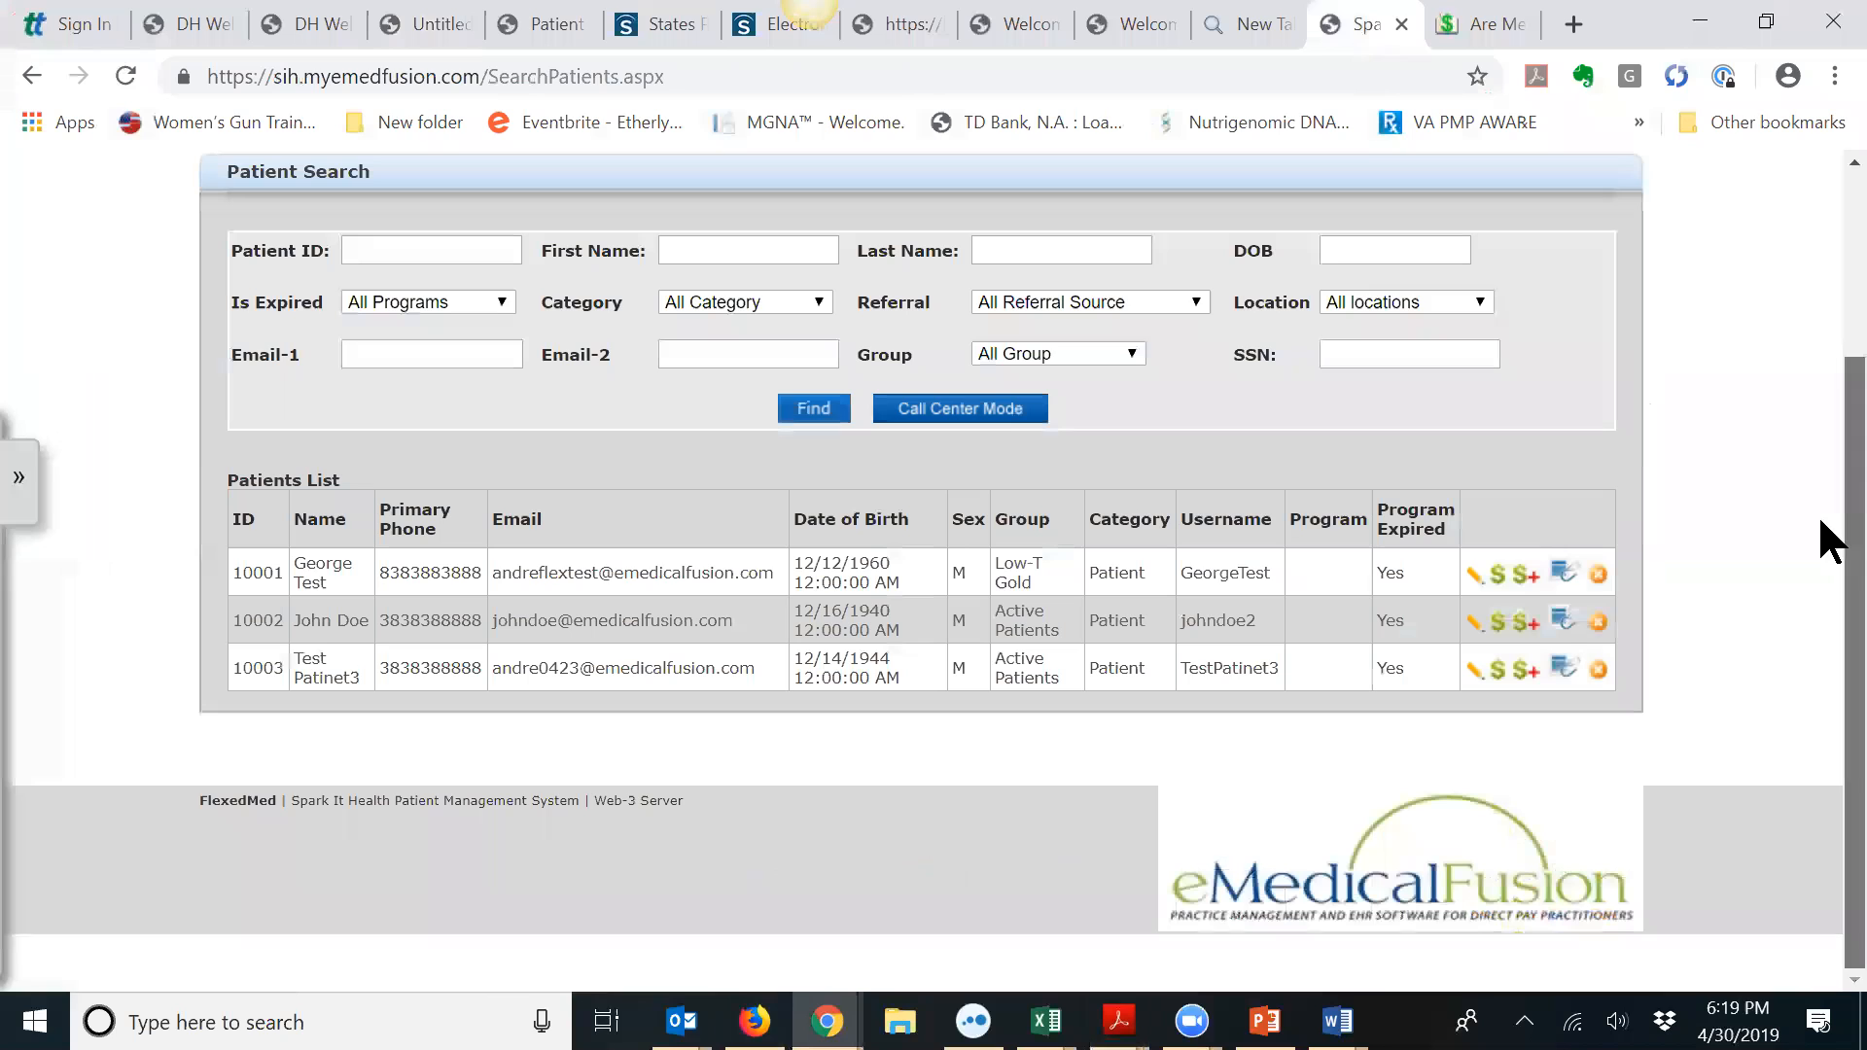
{"action": "left_click", "coordinate": [1475, 576]}
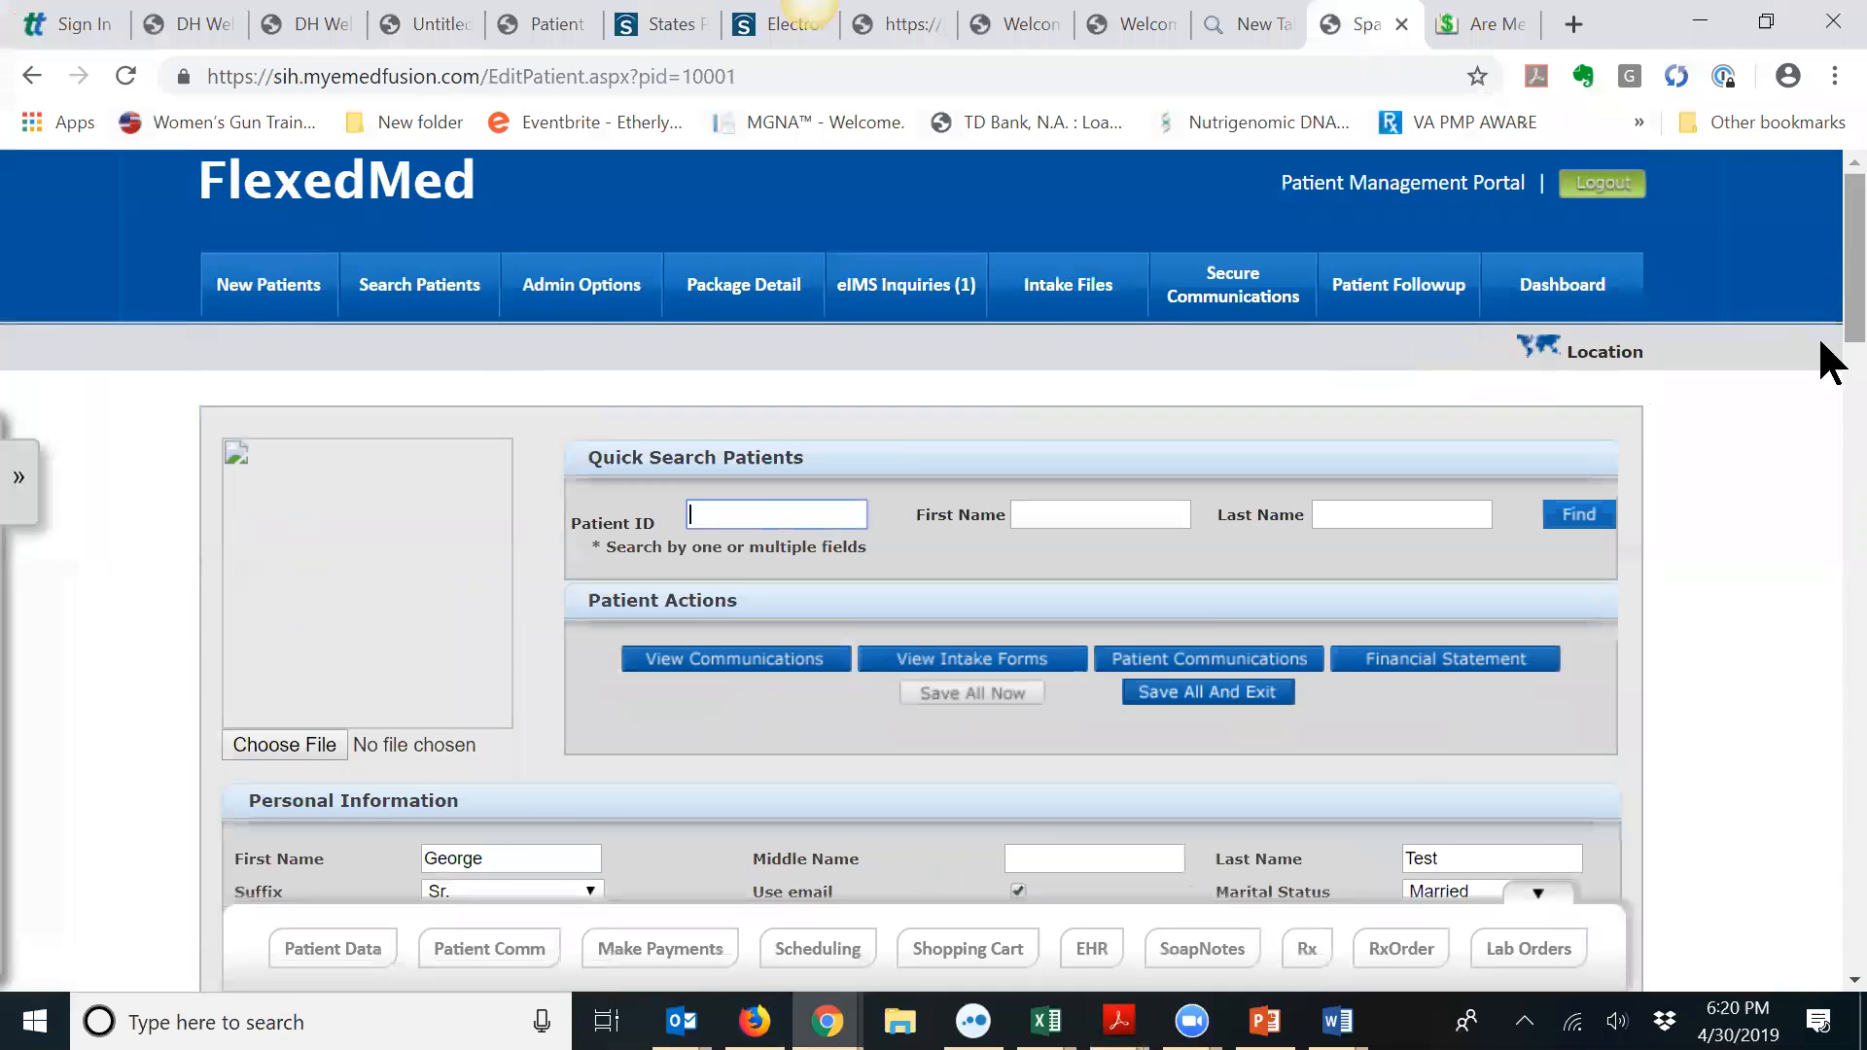
{"action": "left_click_drag", "start_coordinate": [1823, 345], "coordinate": [1826, 633]}
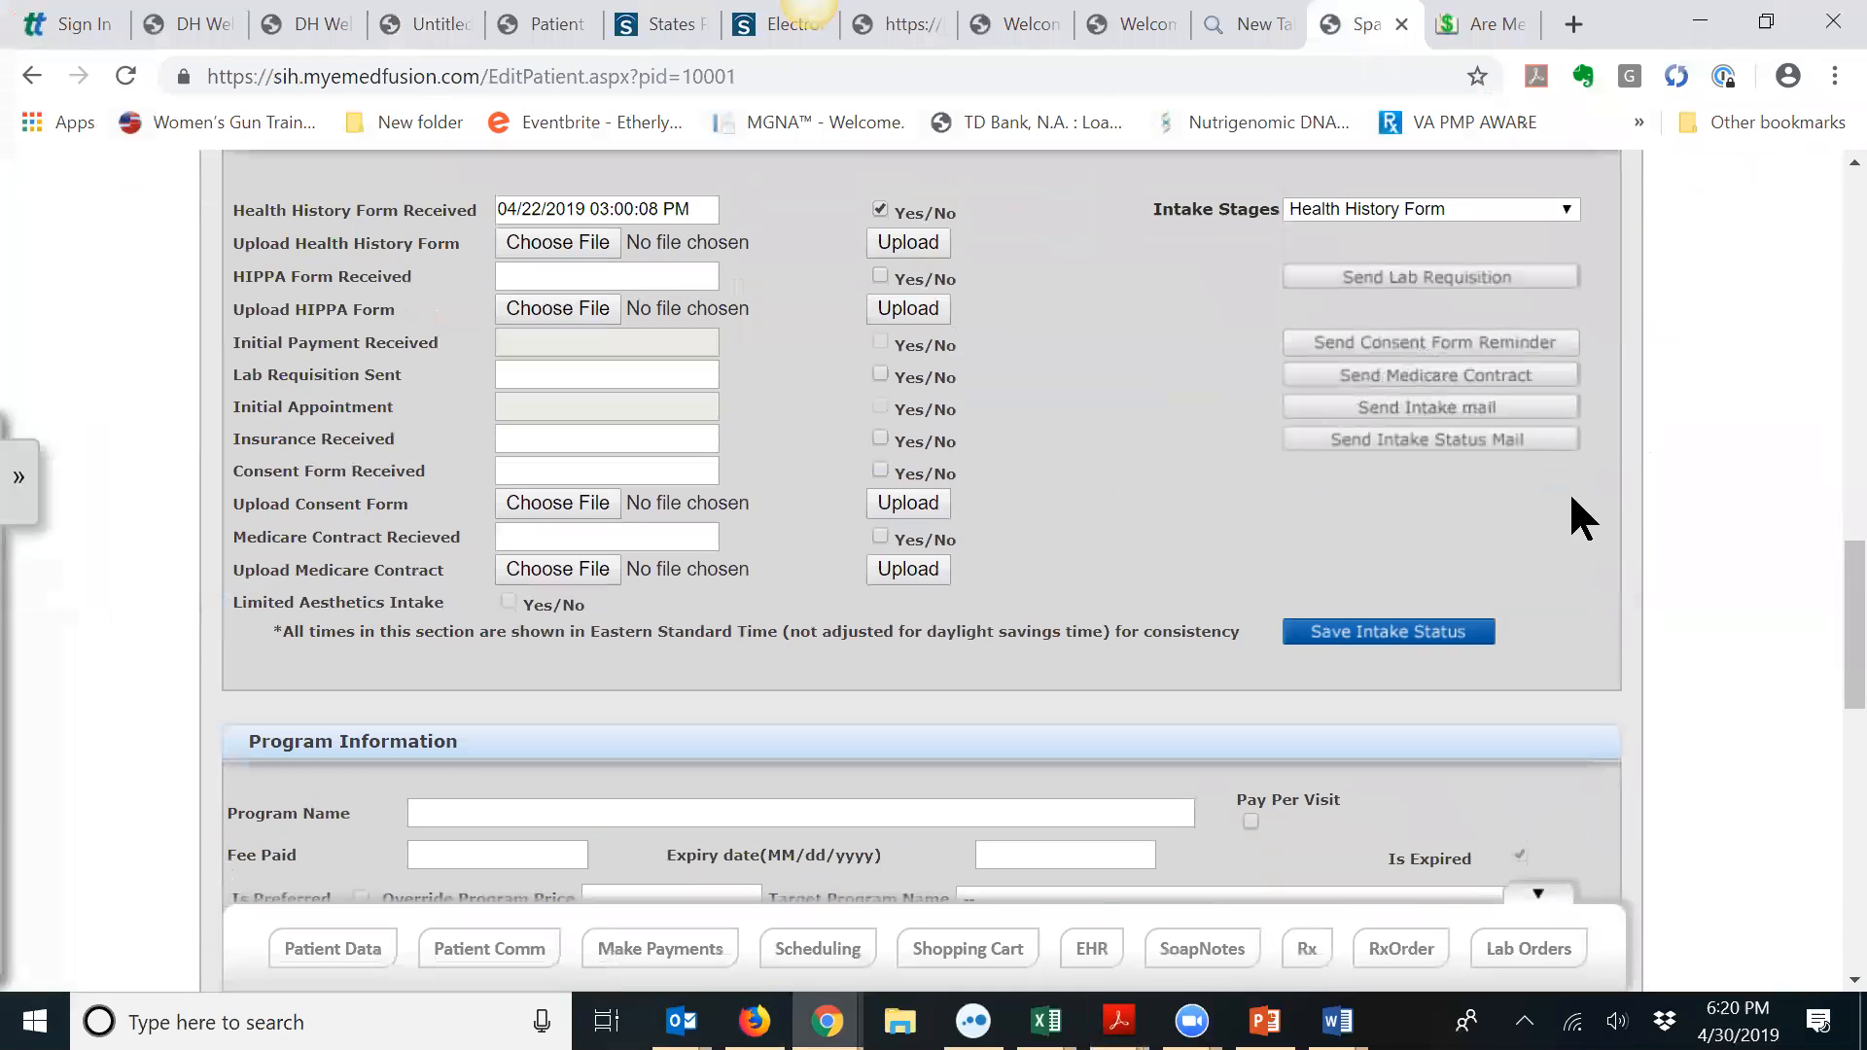
{"action": "left_click", "coordinate": [1424, 380]}
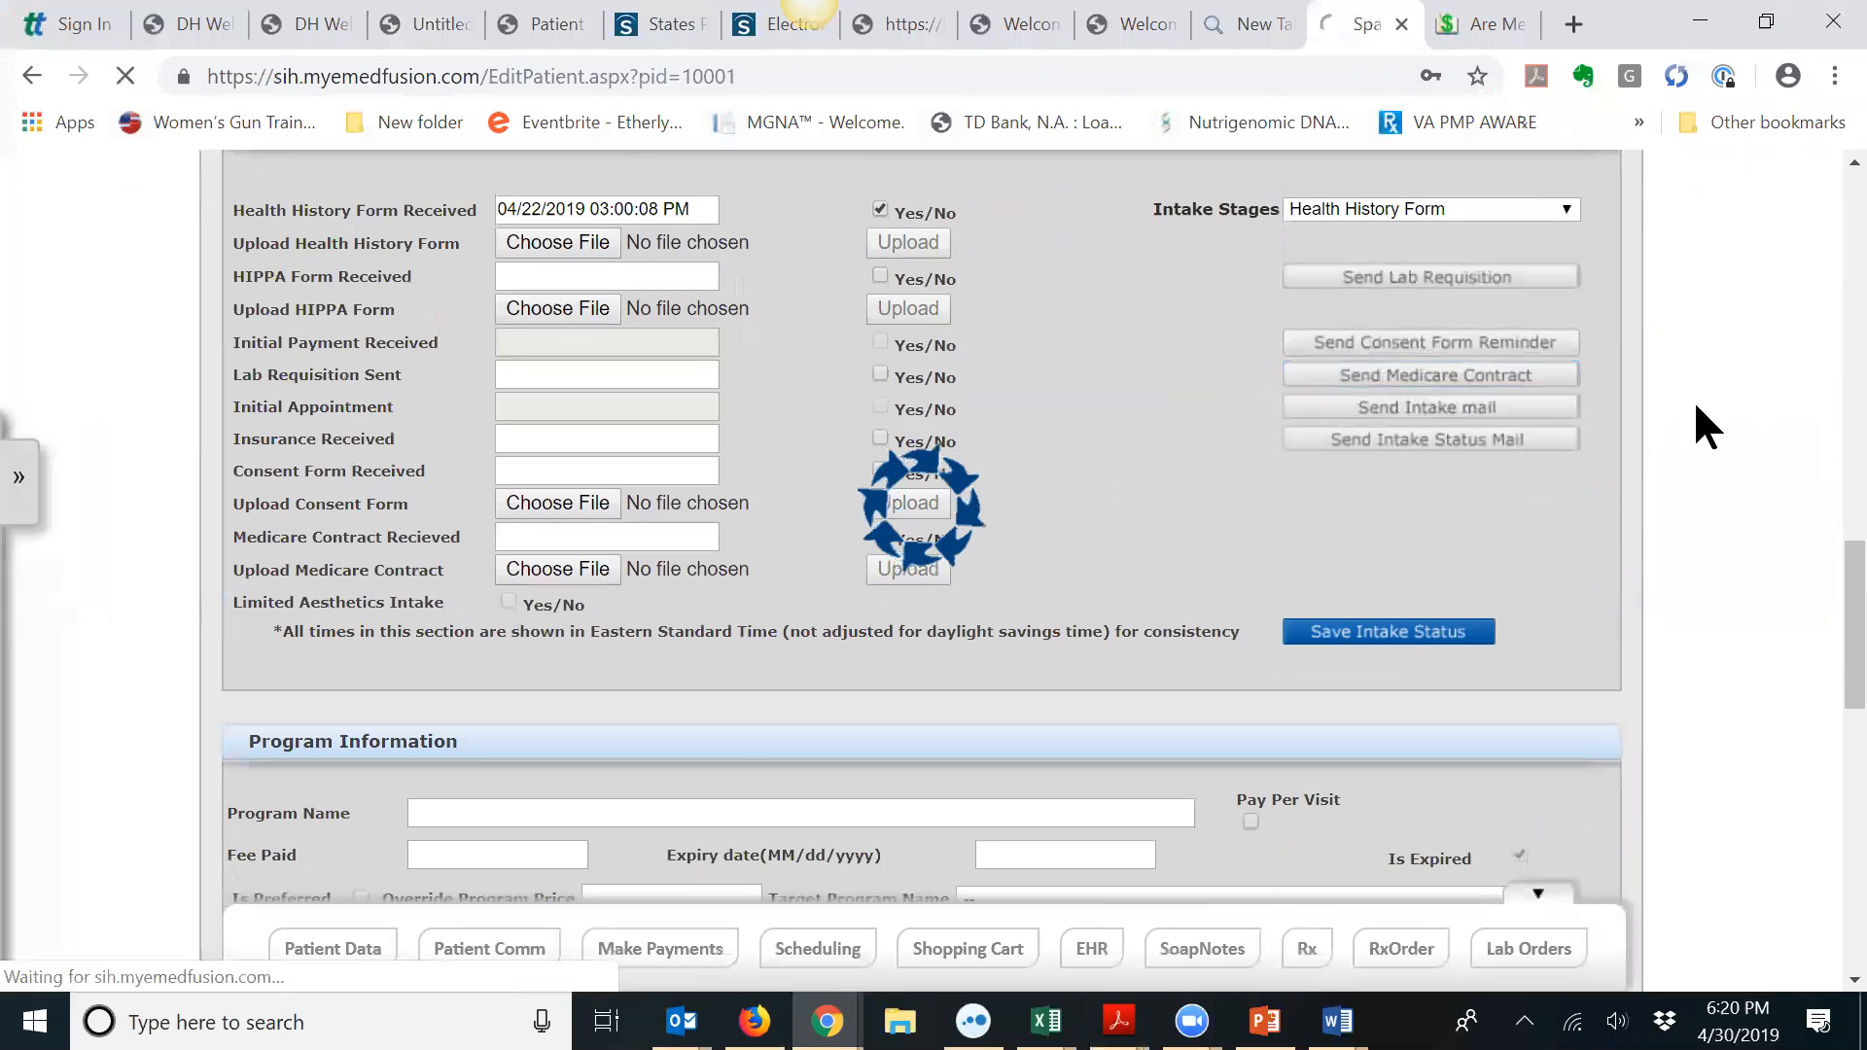
Step: Review the pre-filled Medicare Private Contract Email's subject and message with the contract link
{"action": "scroll", "coordinate": [1696, 407], "scroll_direction": "down", "scroll_amount": 7}
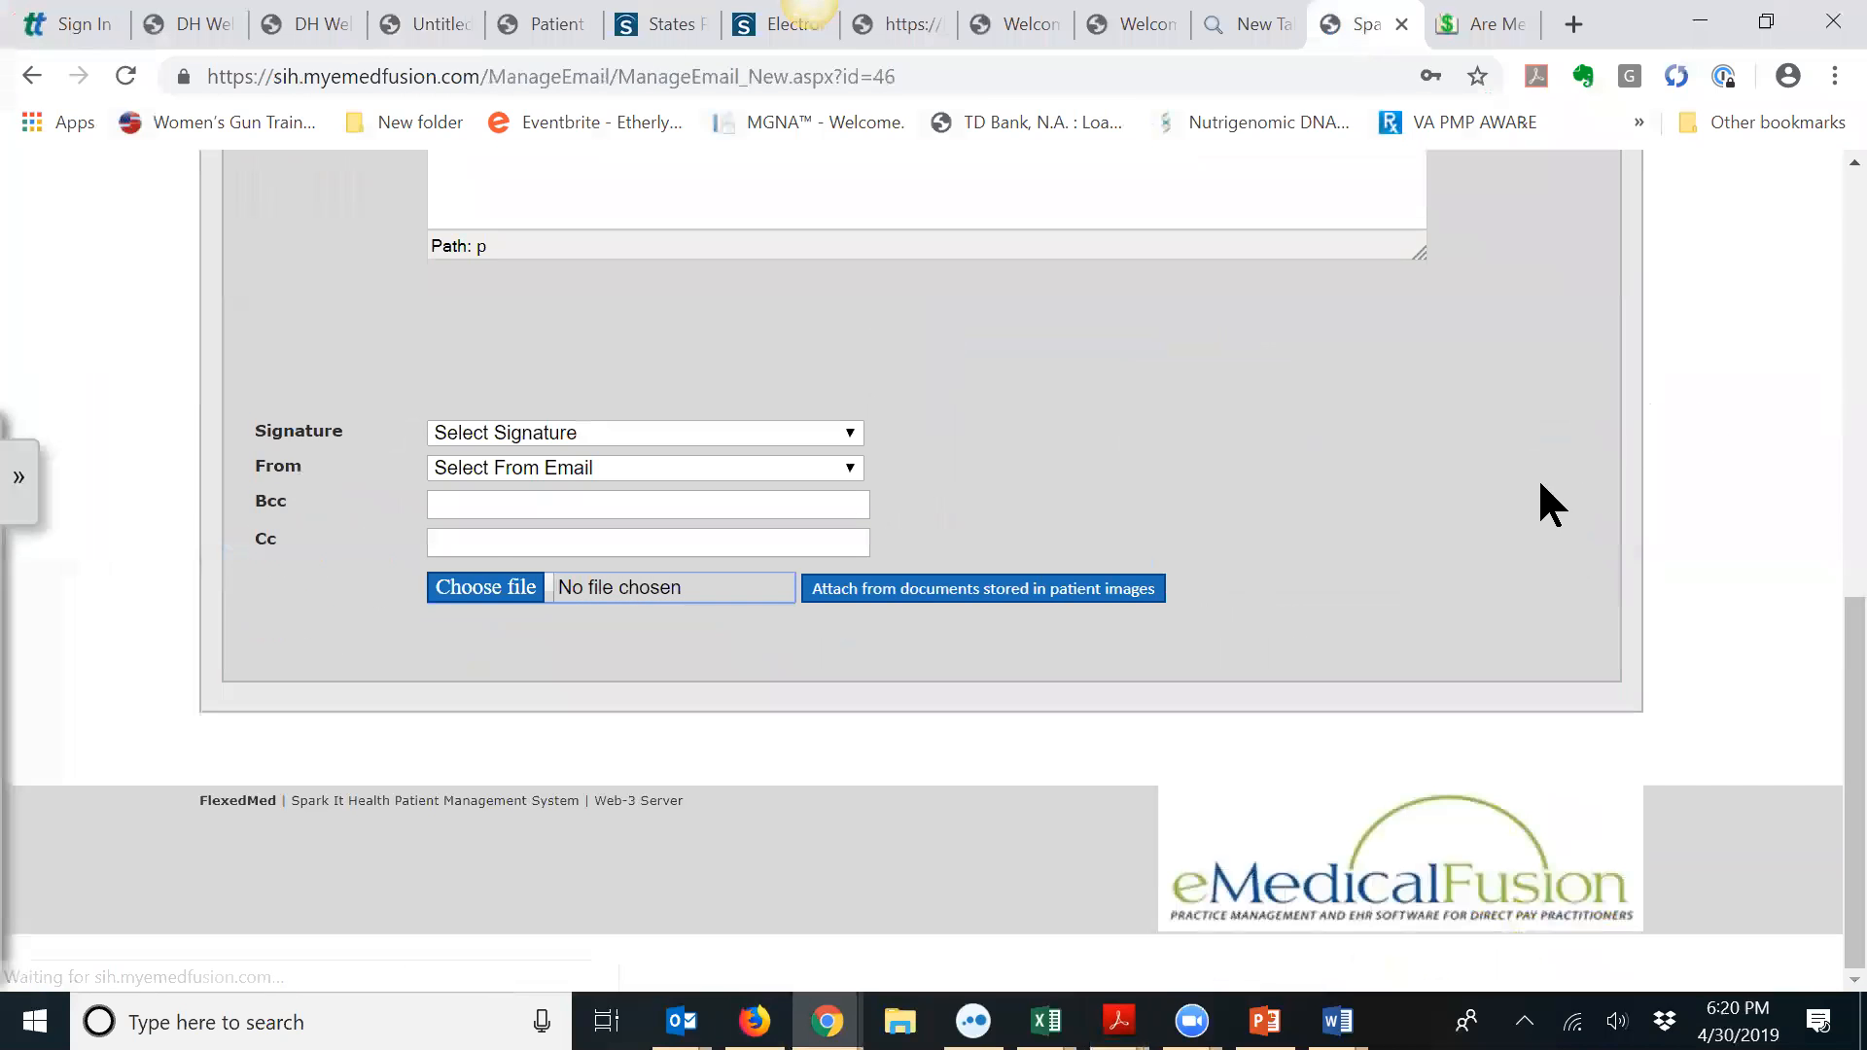
{"action": "scroll", "coordinate": [1523, 471], "scroll_direction": "up", "scroll_amount": 5}
{"action": "scroll", "coordinate": [1524, 472], "scroll_direction": "up", "scroll_amount": 3}
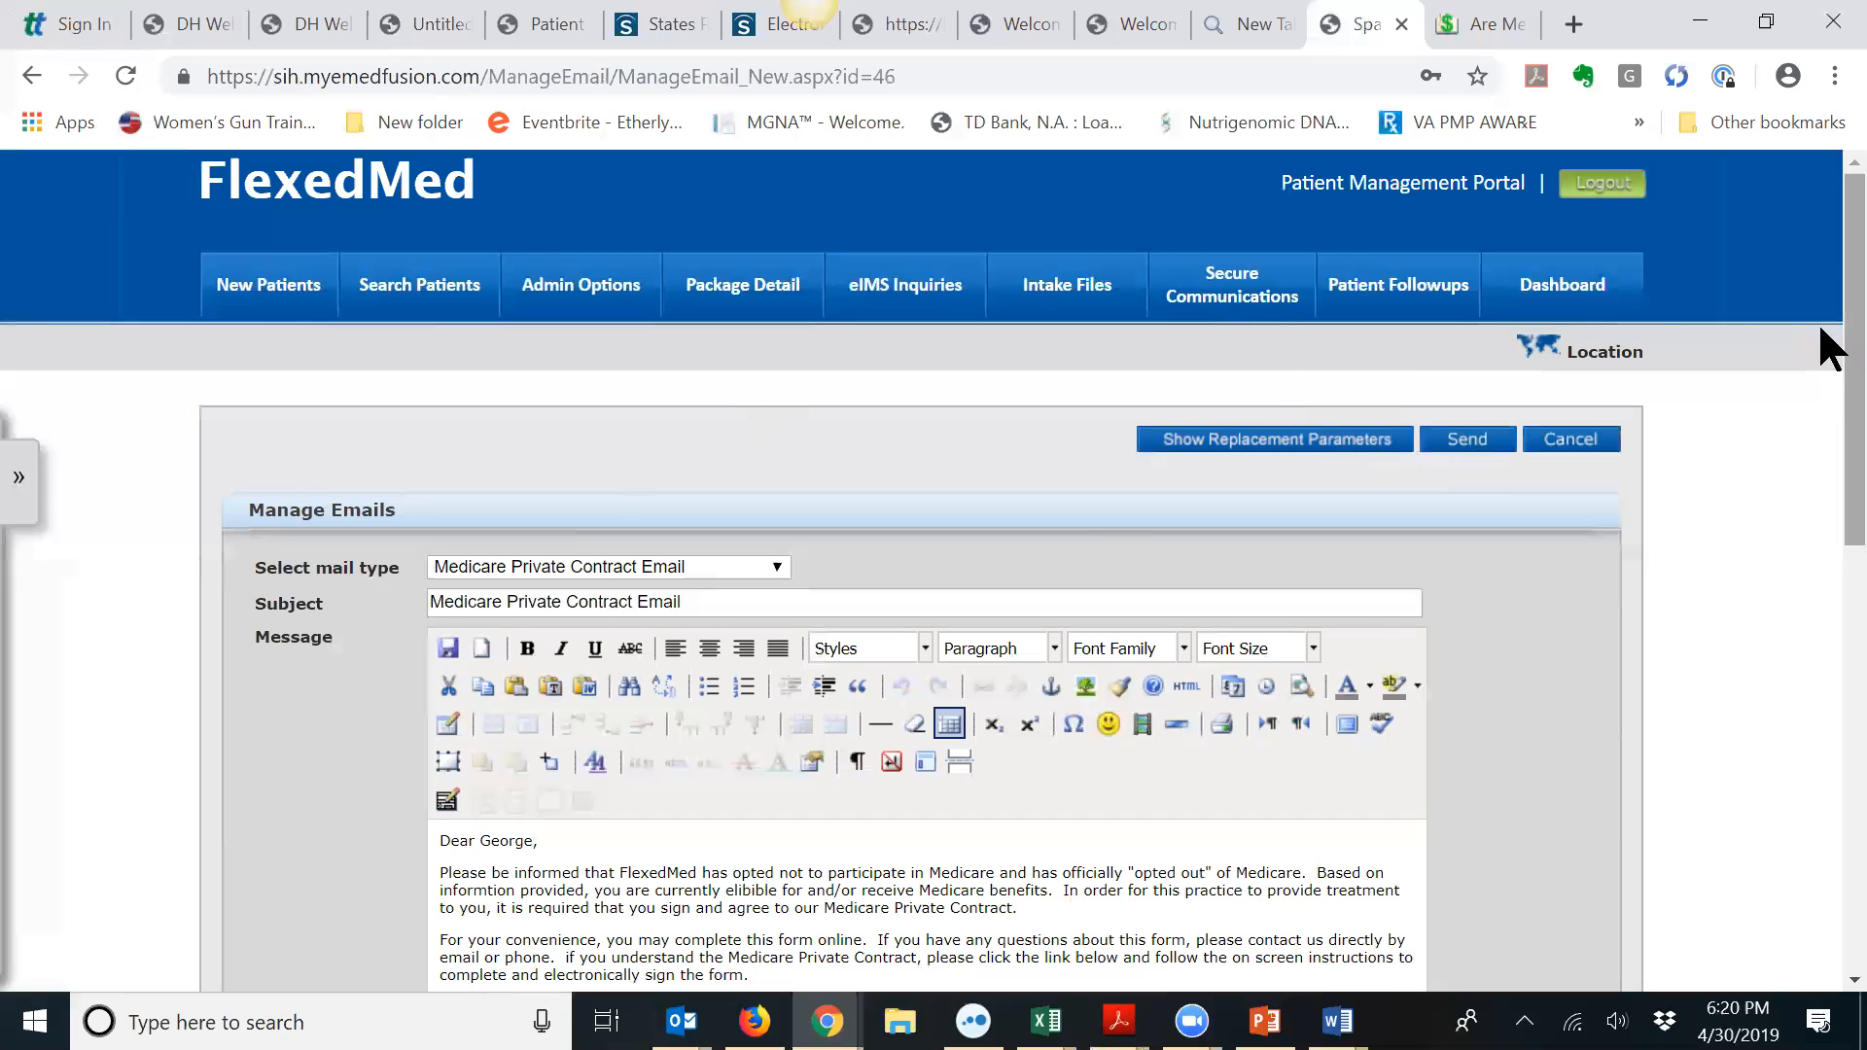
{"action": "scroll", "coordinate": [1821, 342], "scroll_direction": "down", "scroll_amount": 3}
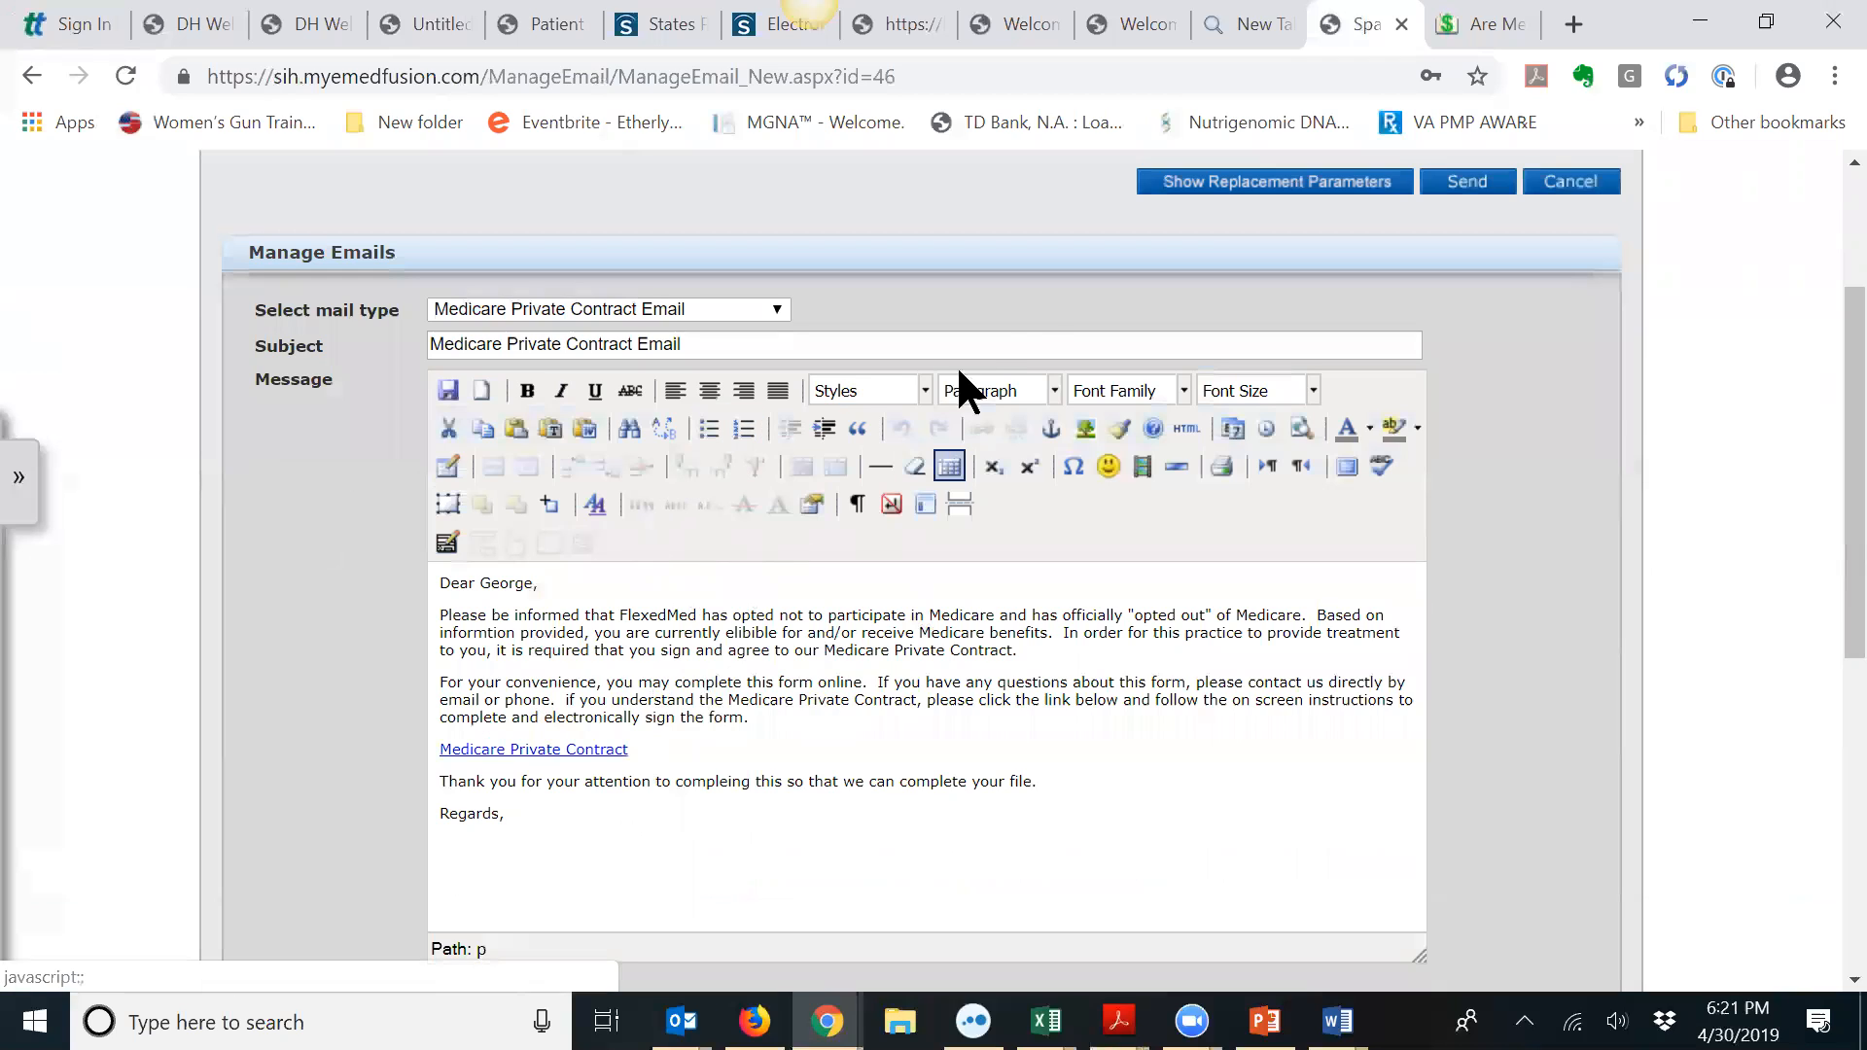
{"action": "scroll", "coordinate": [1009, 330], "scroll_direction": "up", "scroll_amount": 3}
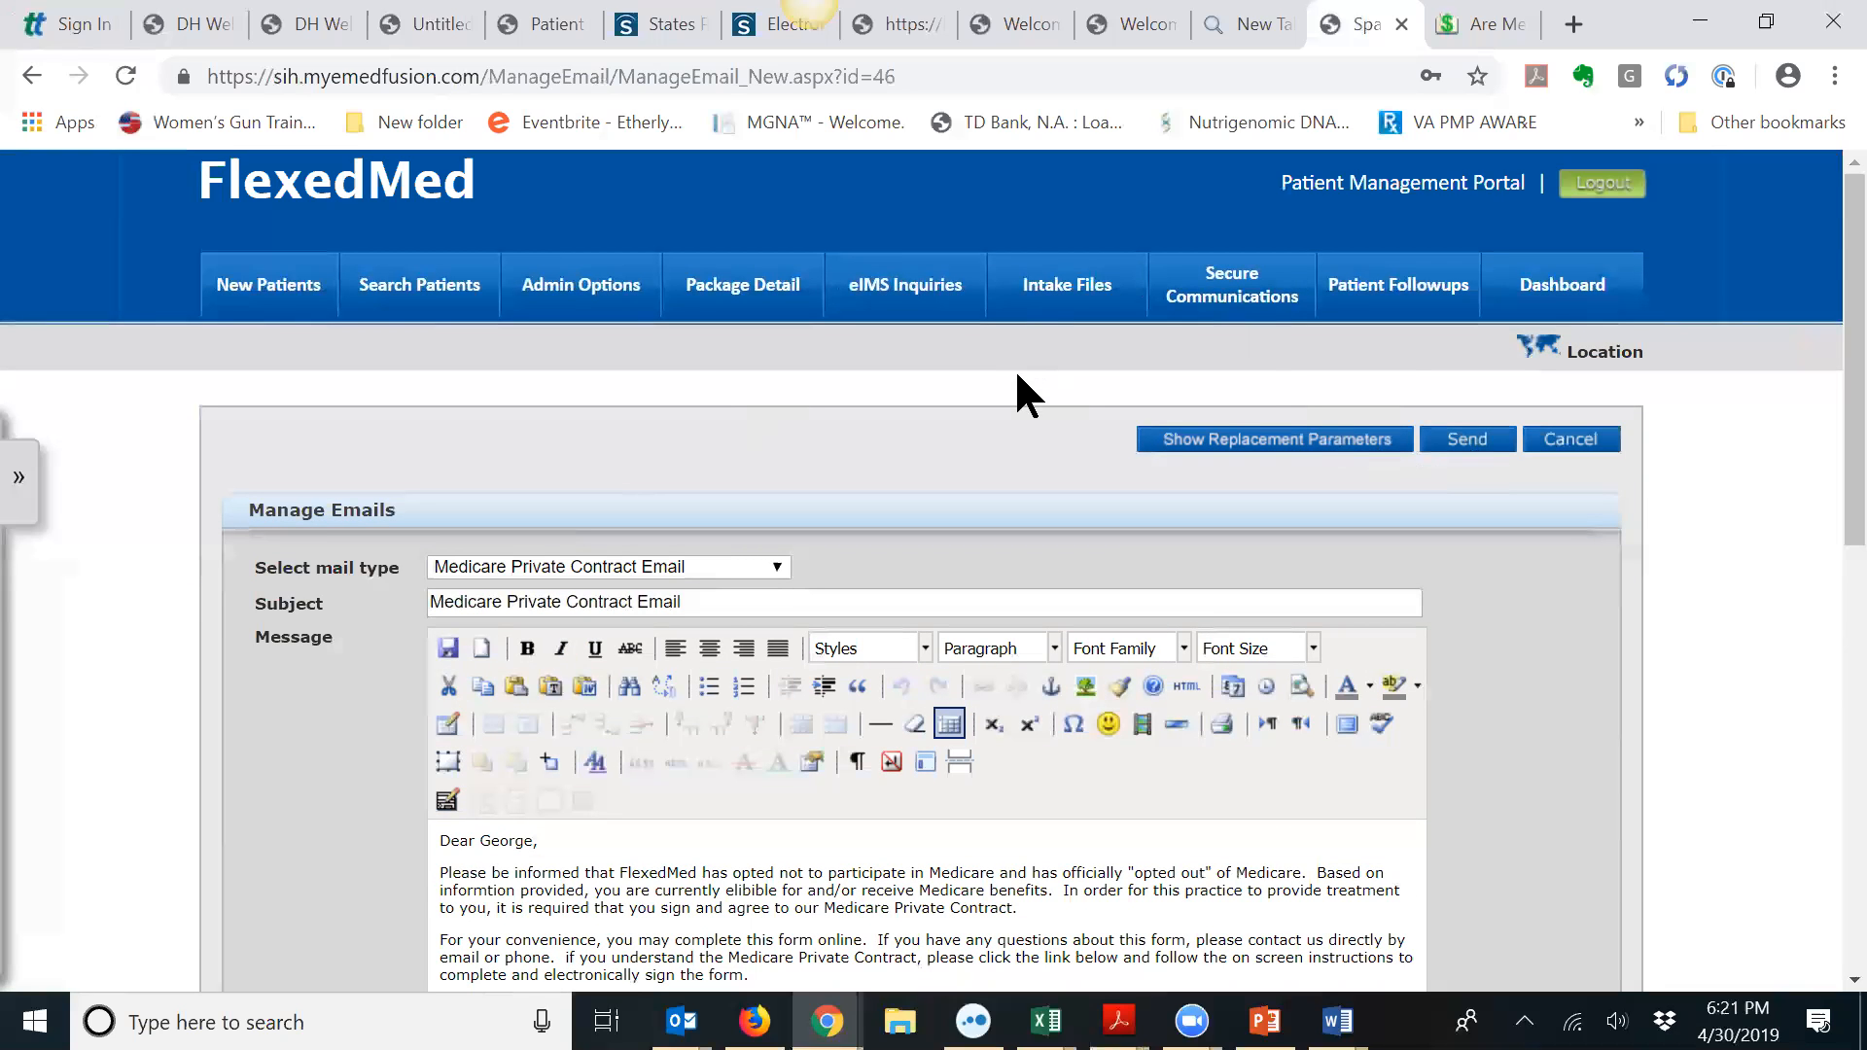